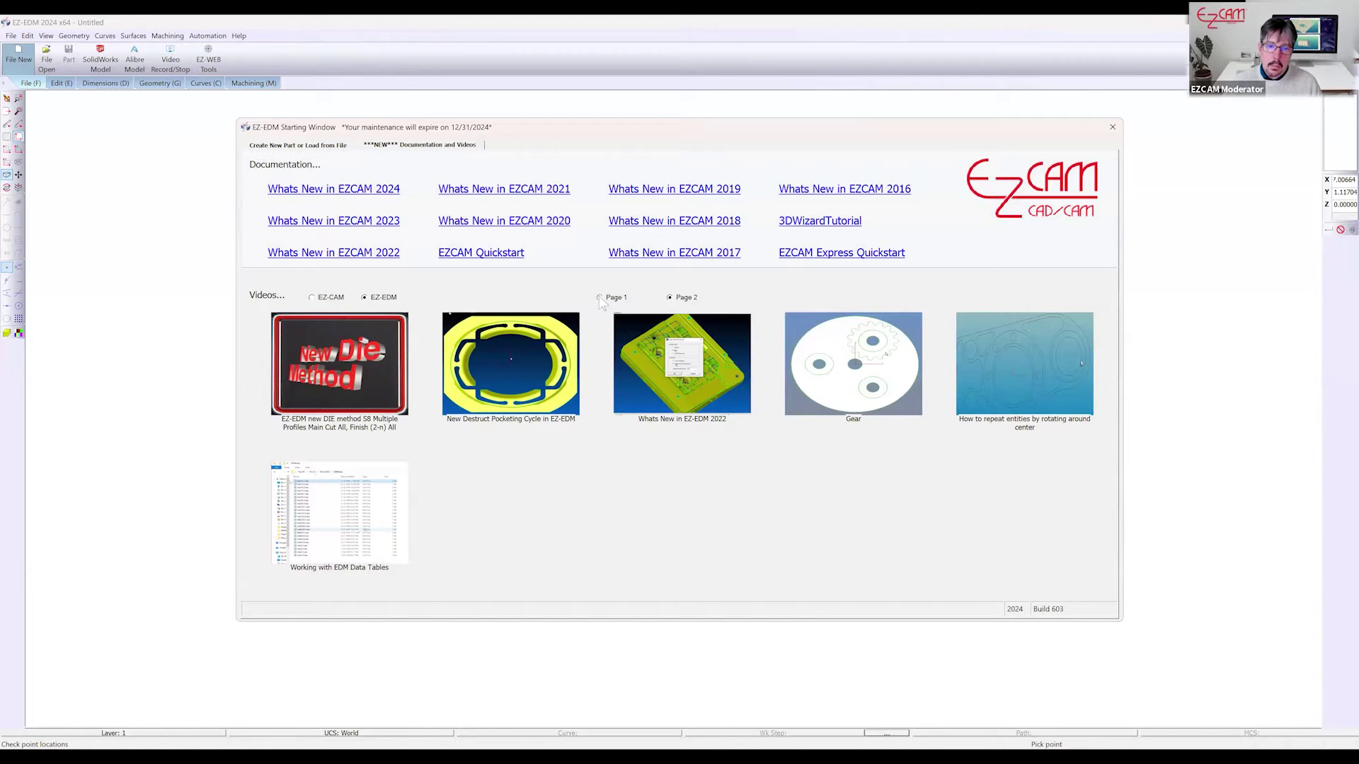
Browse the first page of EZ-EDM videos and create a new EZ-EDM part
left_click(599, 297)
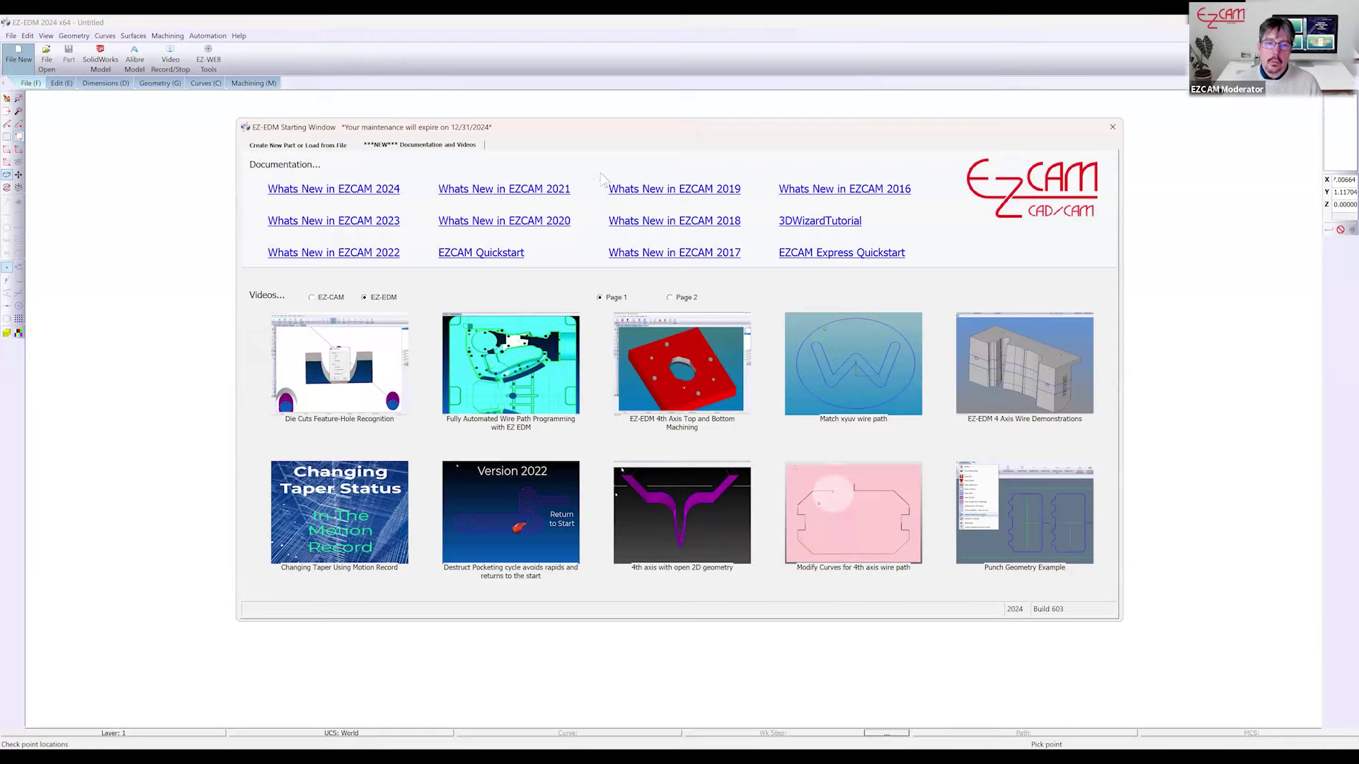
left_click(319, 147)
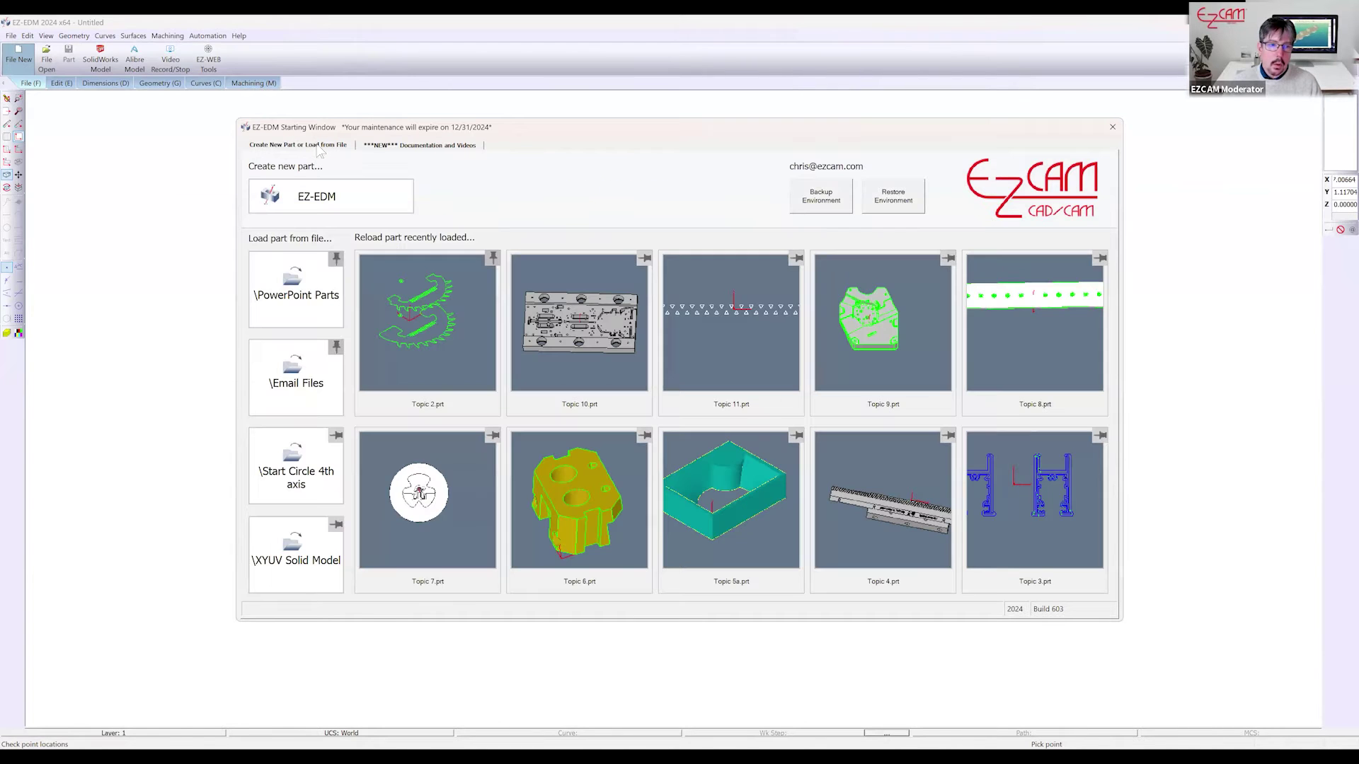
left_click(358, 198)
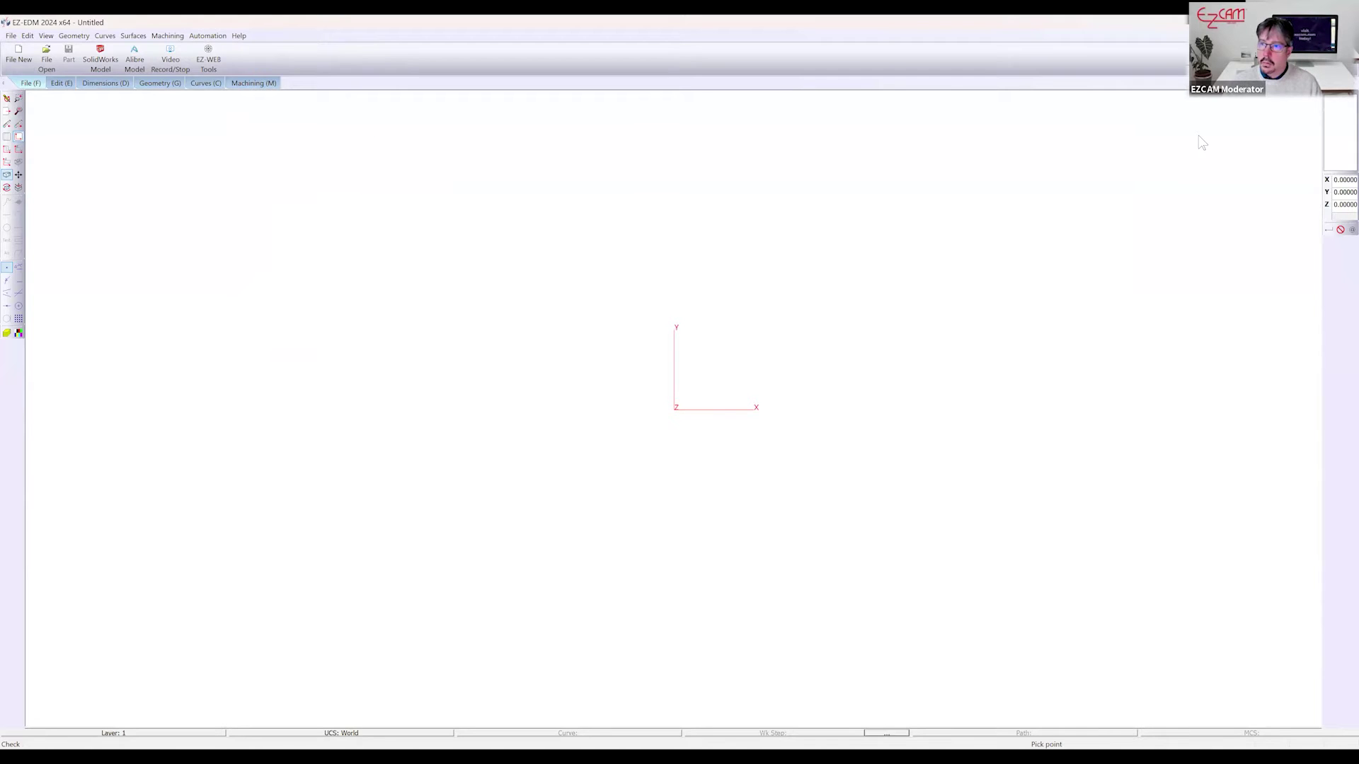
Draw a circle of radius 2.5 centred on the origin
left_click(159, 83)
left_click(108, 60)
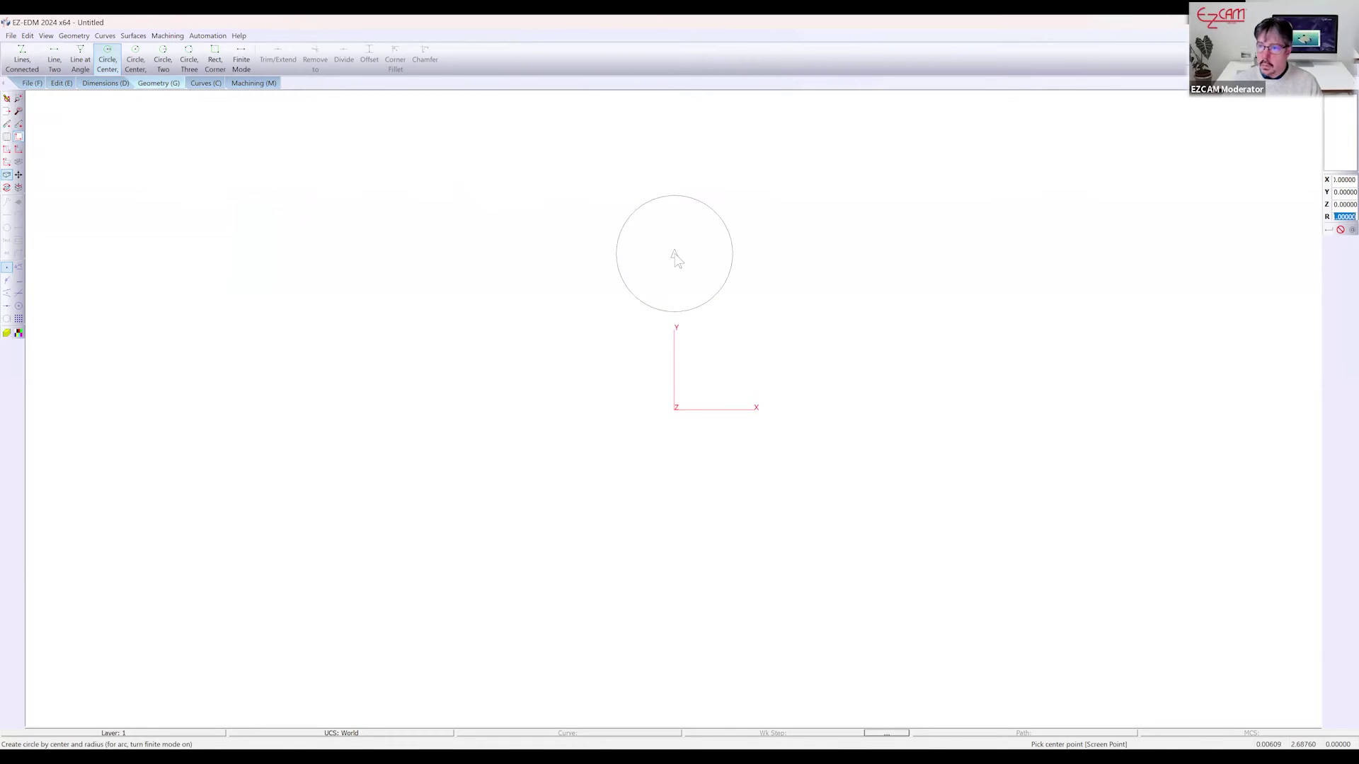
type("2.5")
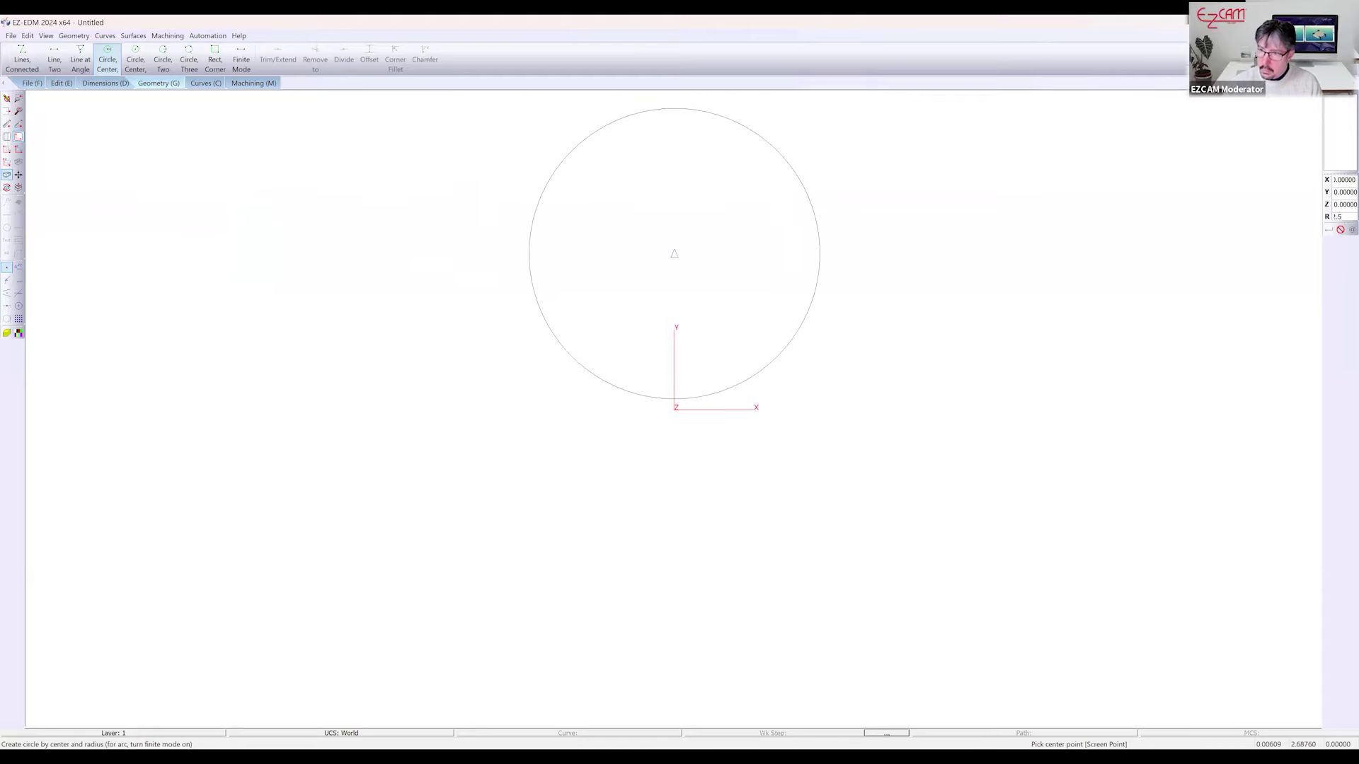
left_click(674, 409)
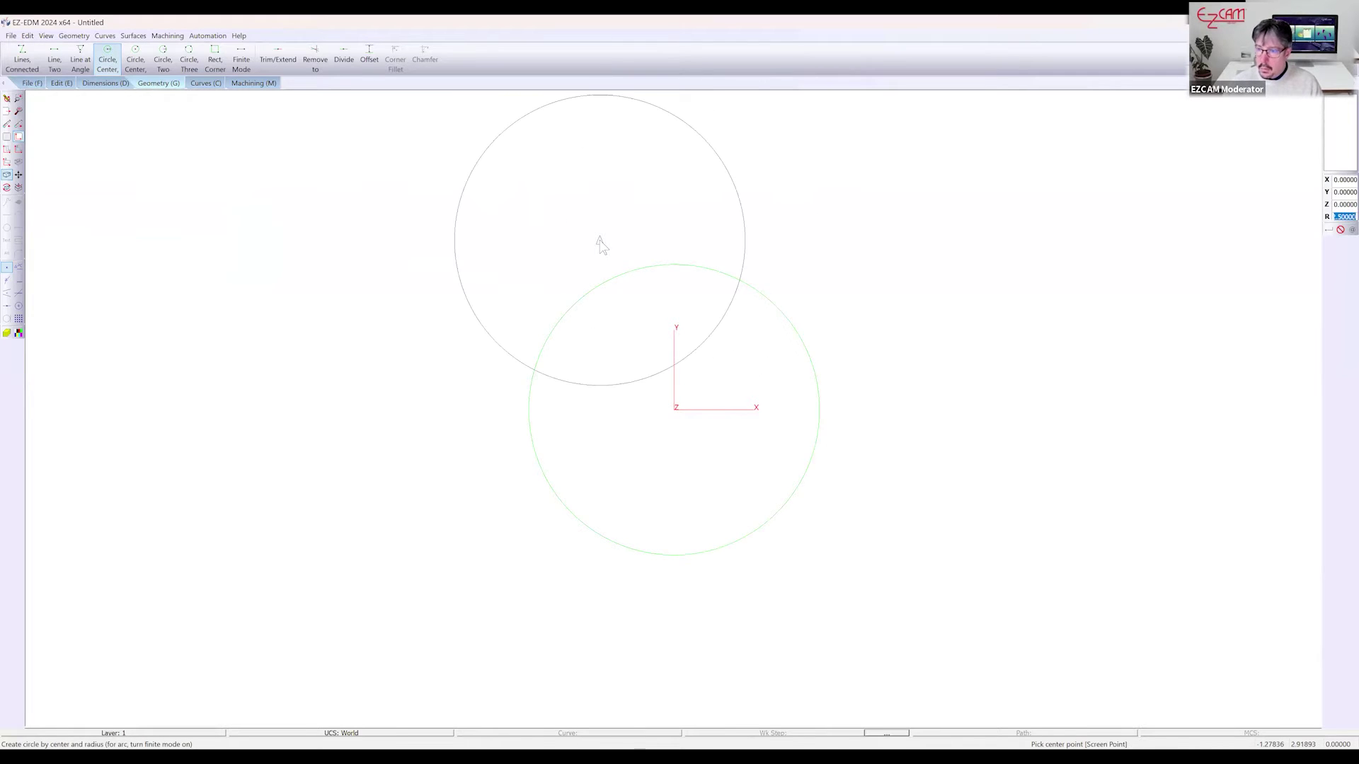
Draw two circles of radius 0.75 on the X axis, centred at X 5 and X -5
key("Return")
type(".75")
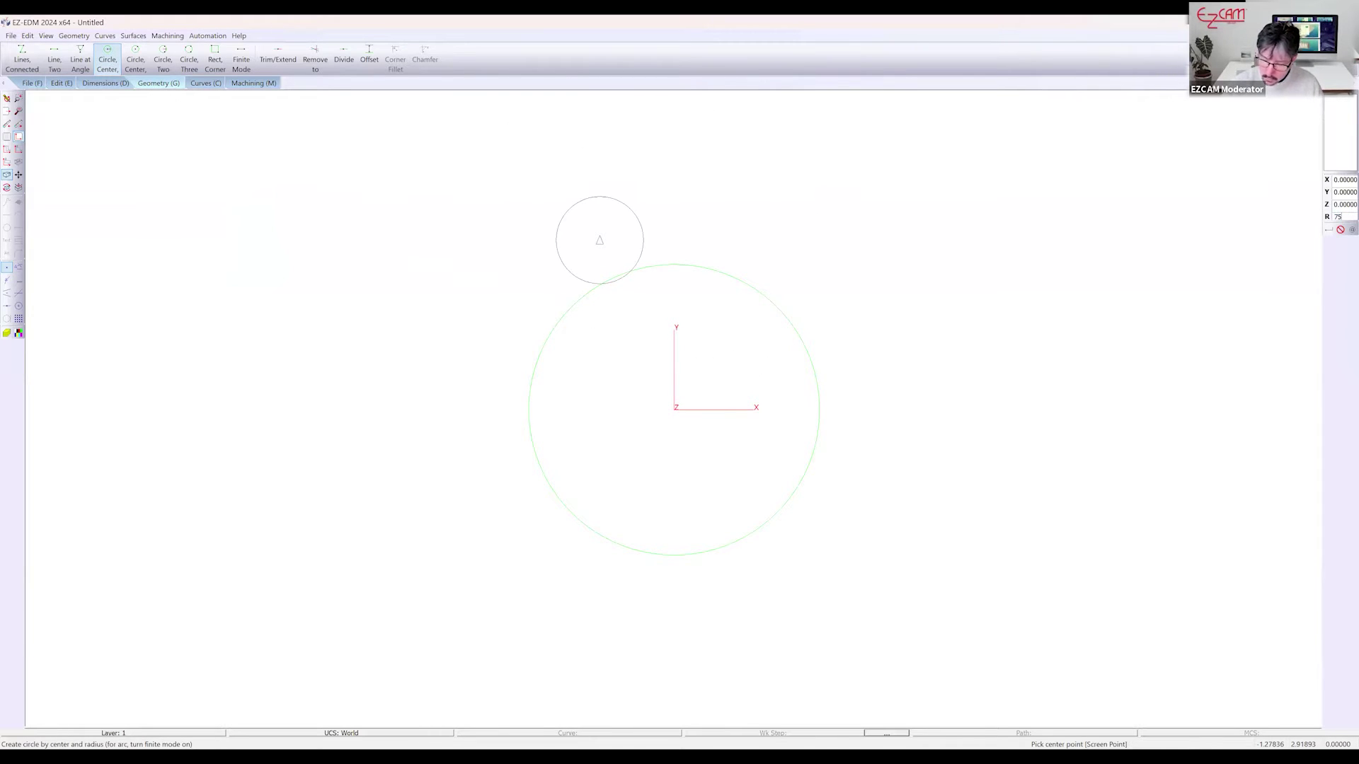
key("Return")
type("5")
key("Return")
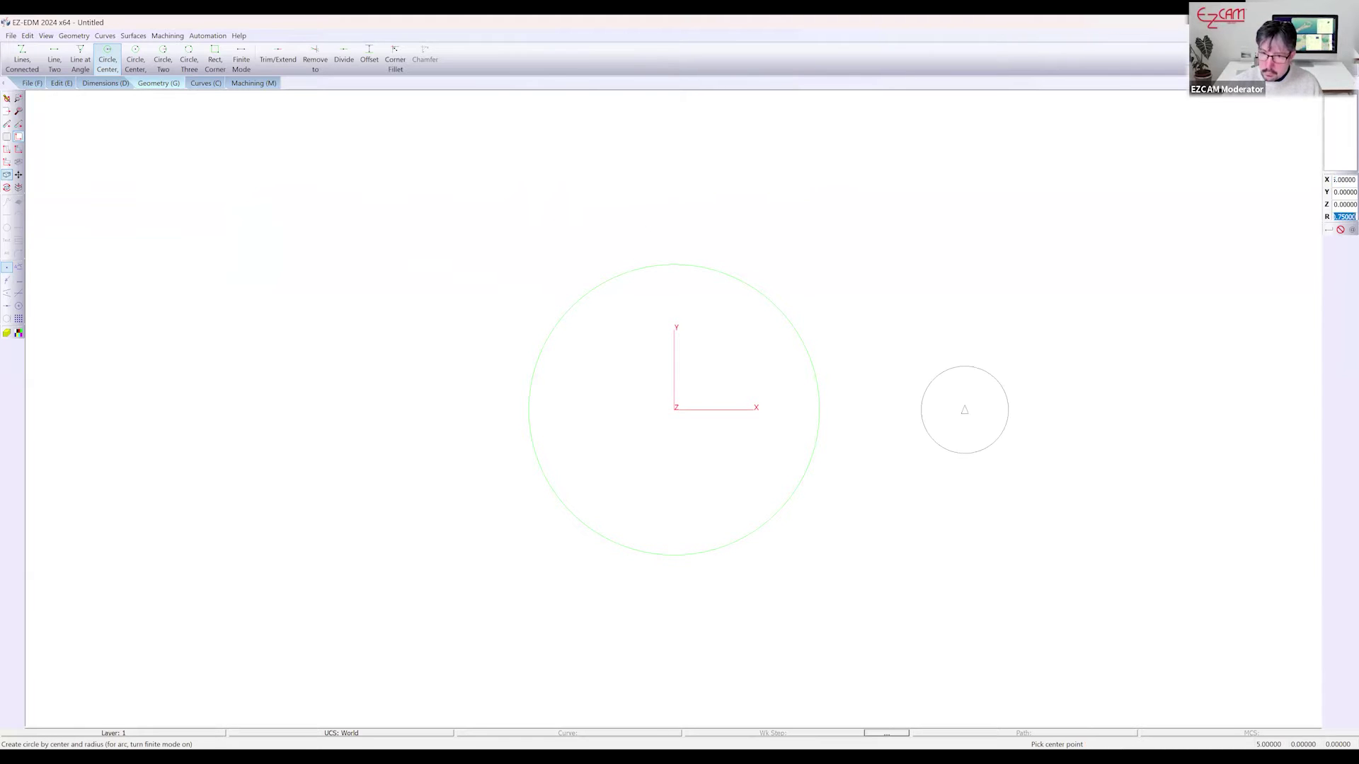
key("Return")
type("-5")
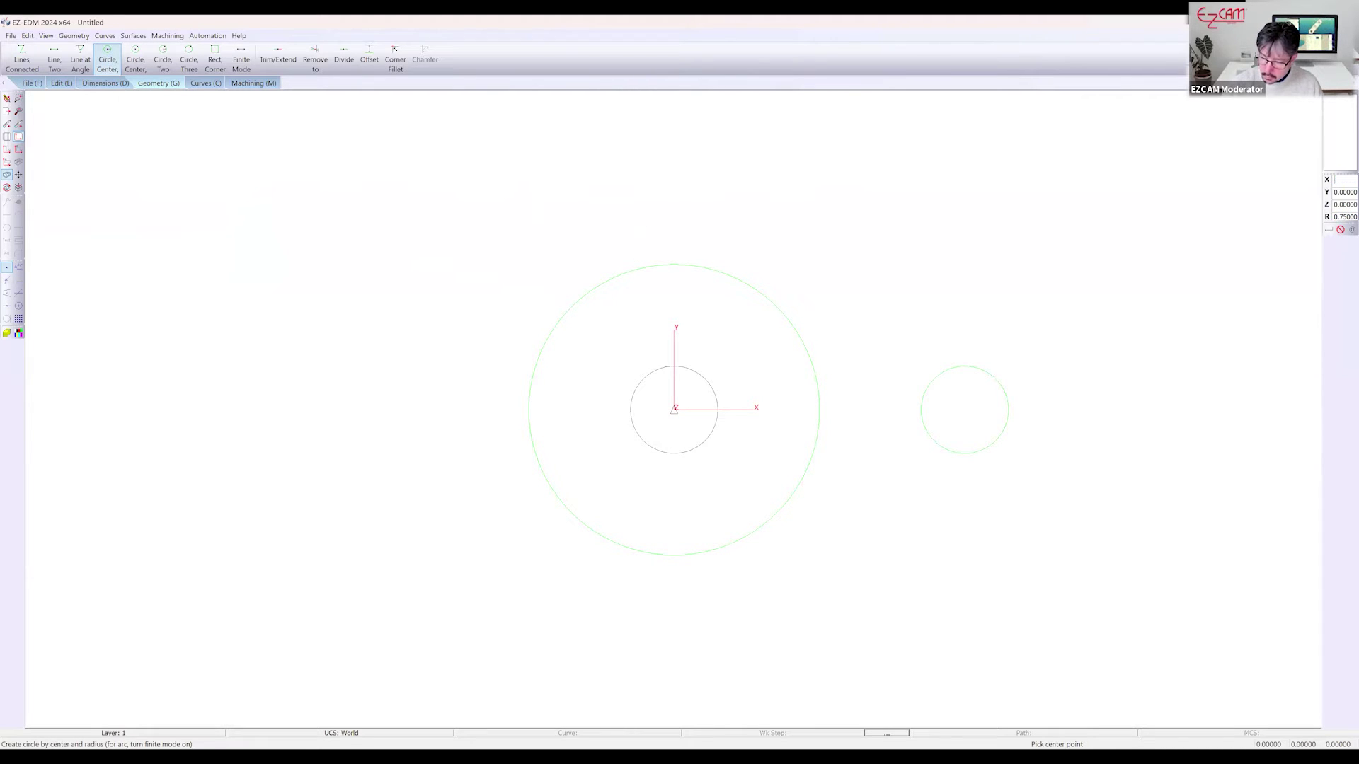
key("Return")
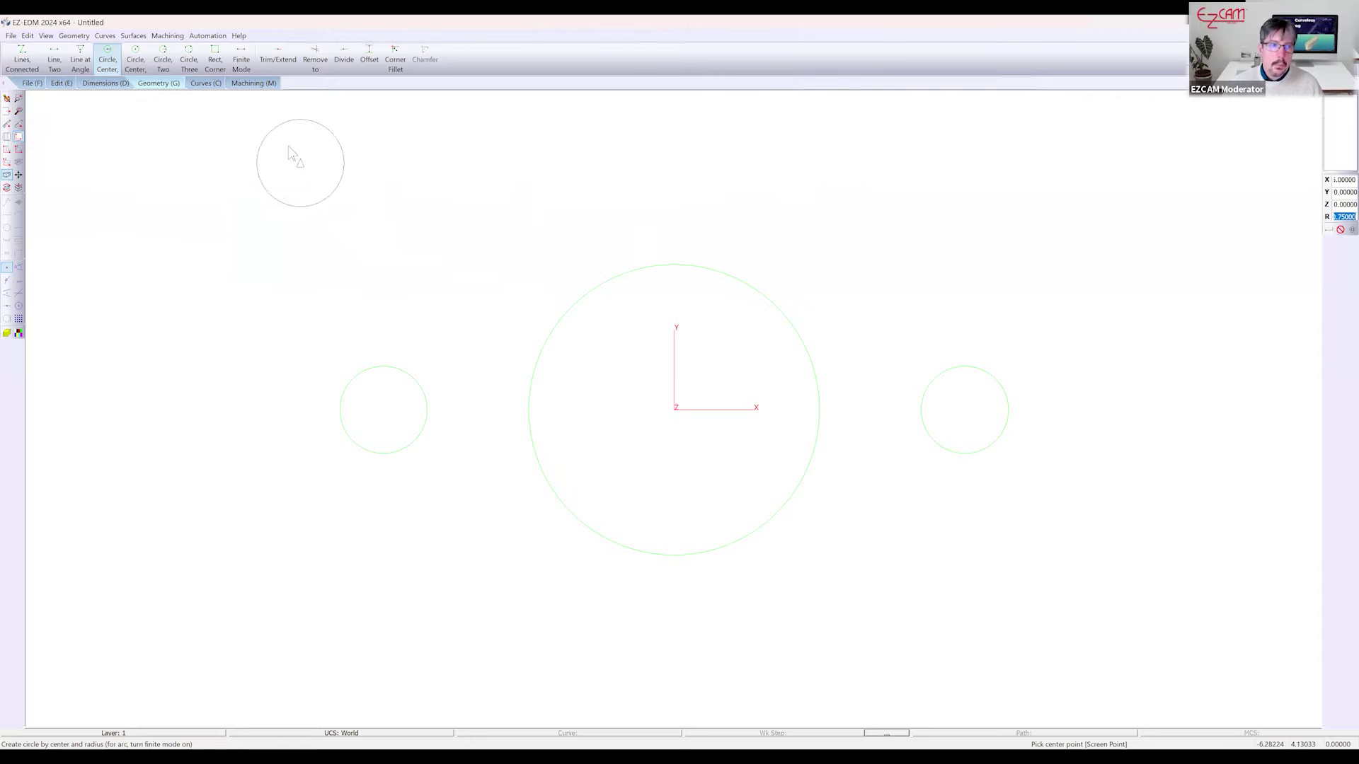
Connect the large circle to both small circles with four outer tangent lines, two above and two below the X axis
left_click(55, 60)
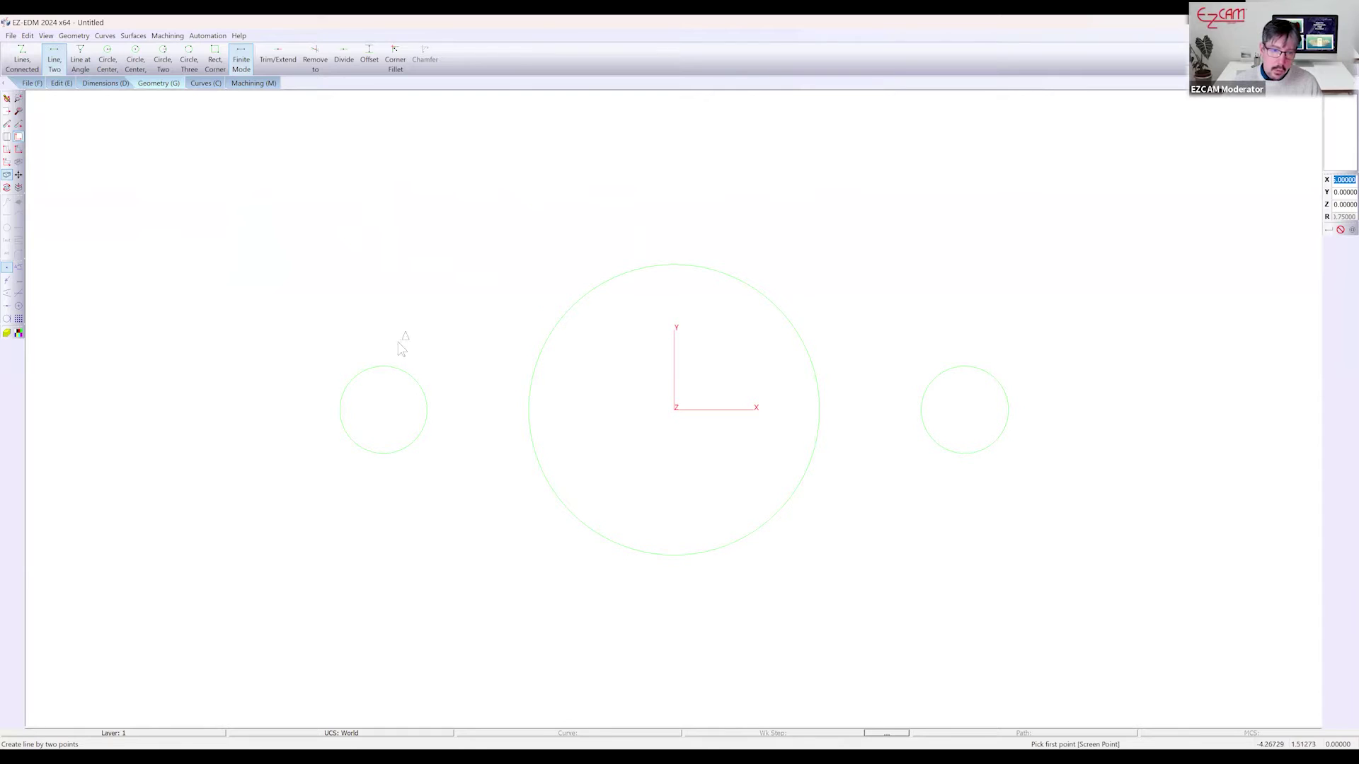
left_click(7, 319)
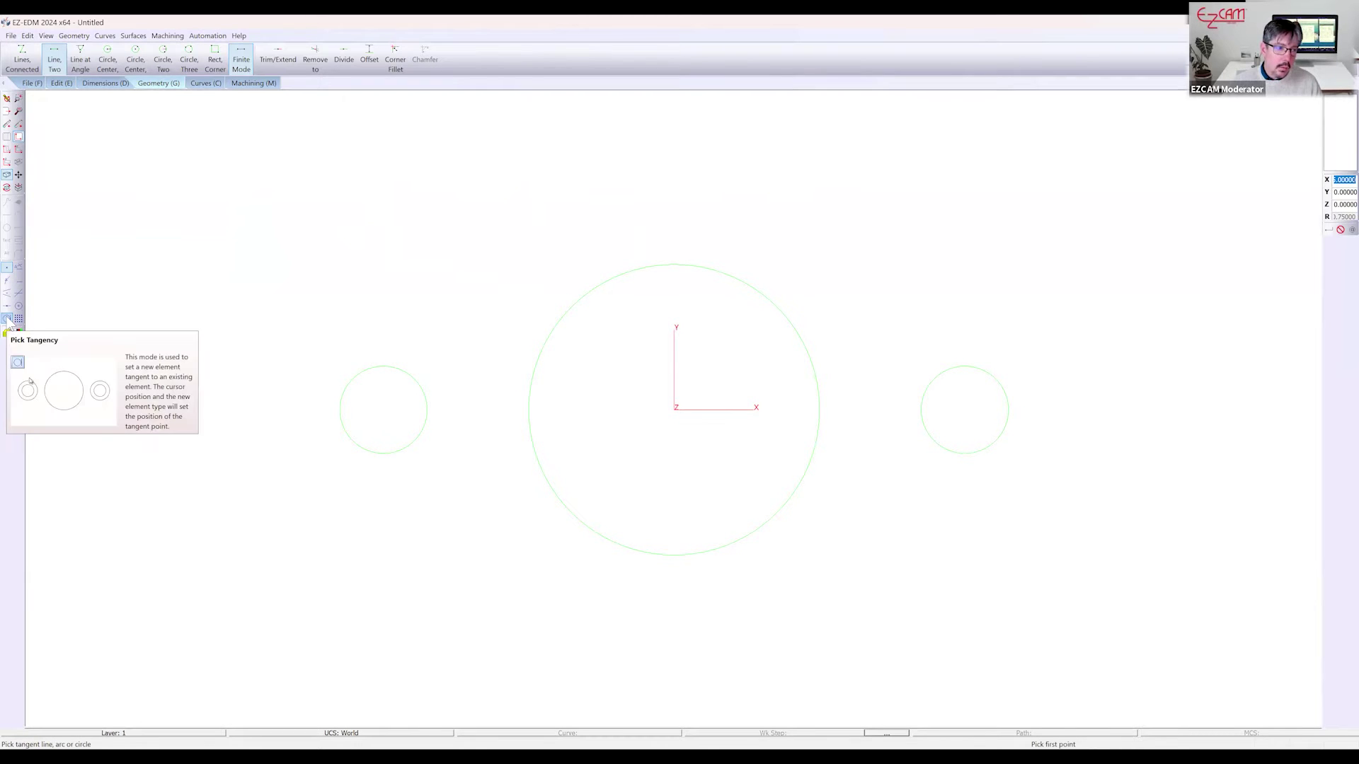
left_click(400, 364)
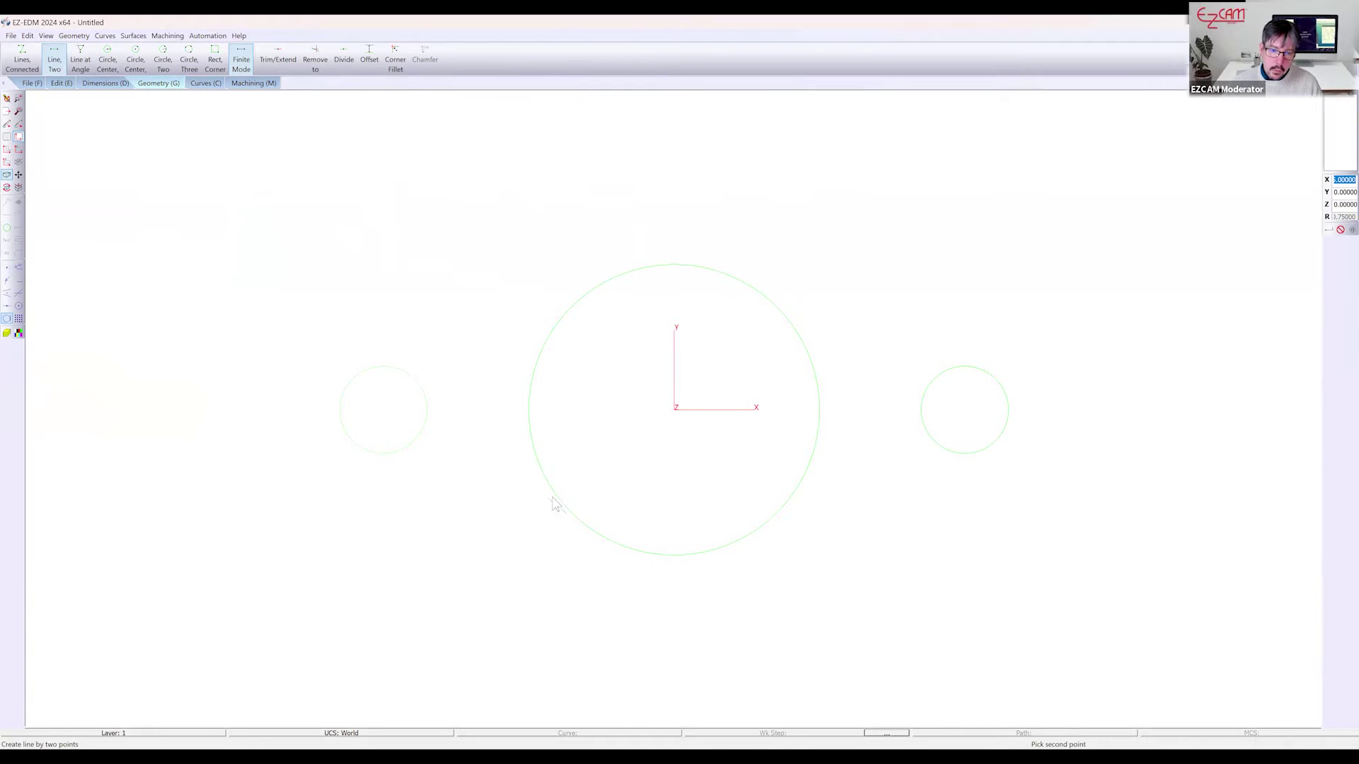
left_click(575, 283)
left_click(772, 270)
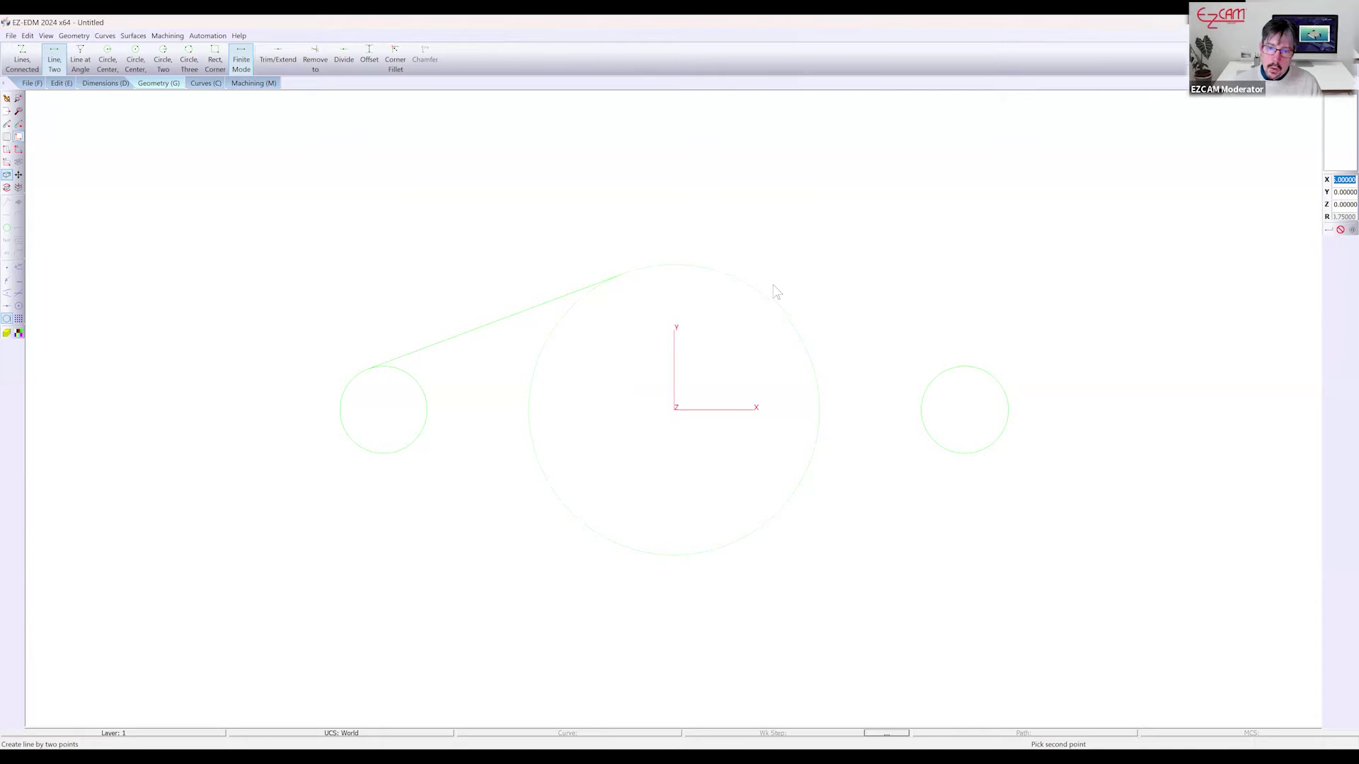
left_click(945, 348)
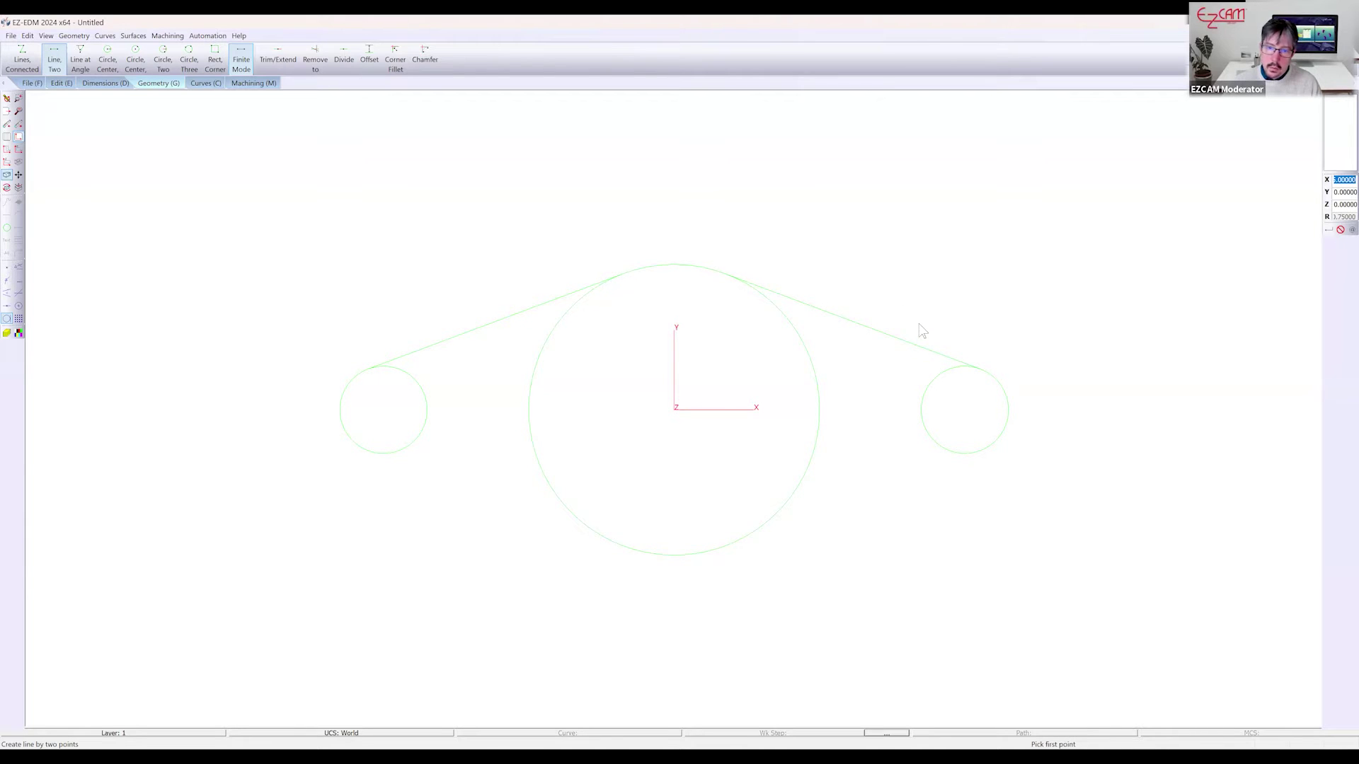
left_click(966, 468)
left_click(737, 559)
left_click(610, 552)
left_click(341, 463)
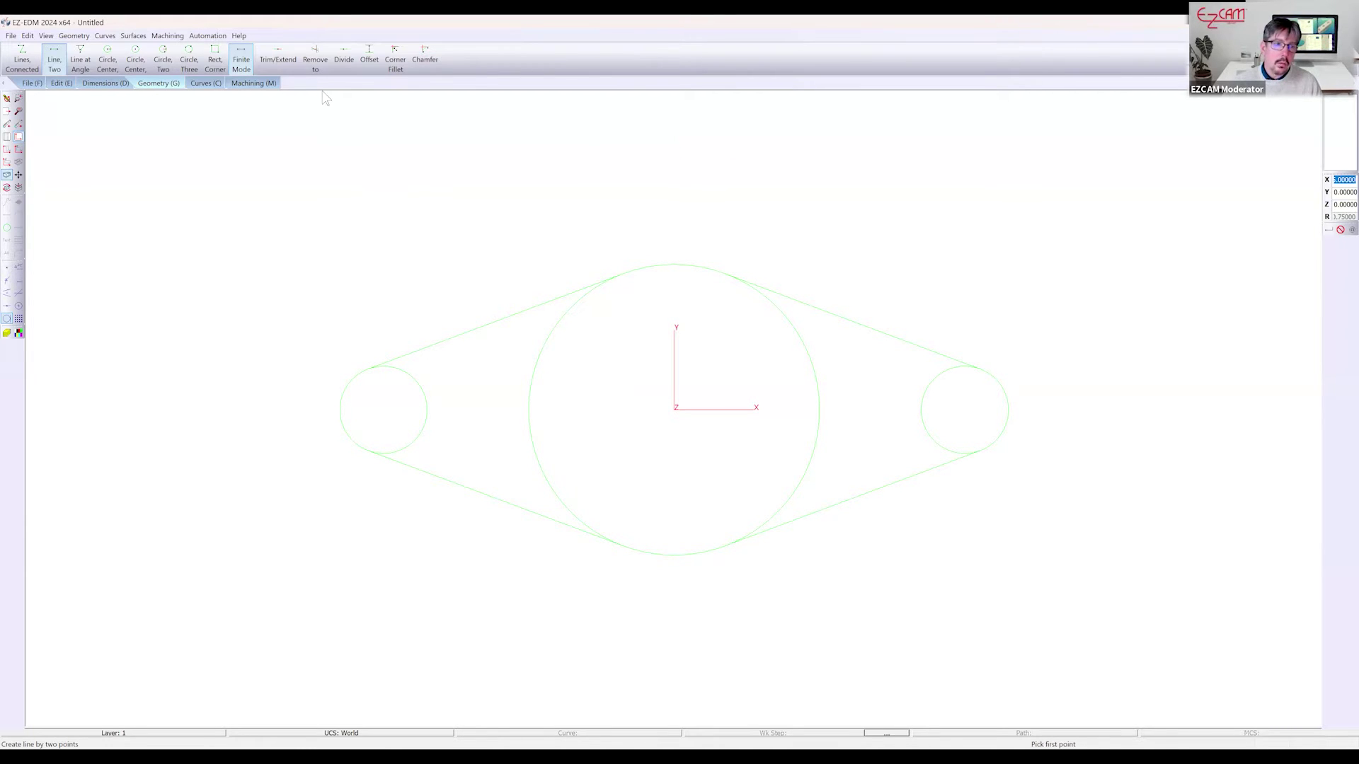
Remove the inner arc sections of all three circles to leave one closed diamond-shaped outline
left_click(315, 59)
left_click(426, 405)
left_click(530, 418)
left_click(817, 419)
left_click(921, 418)
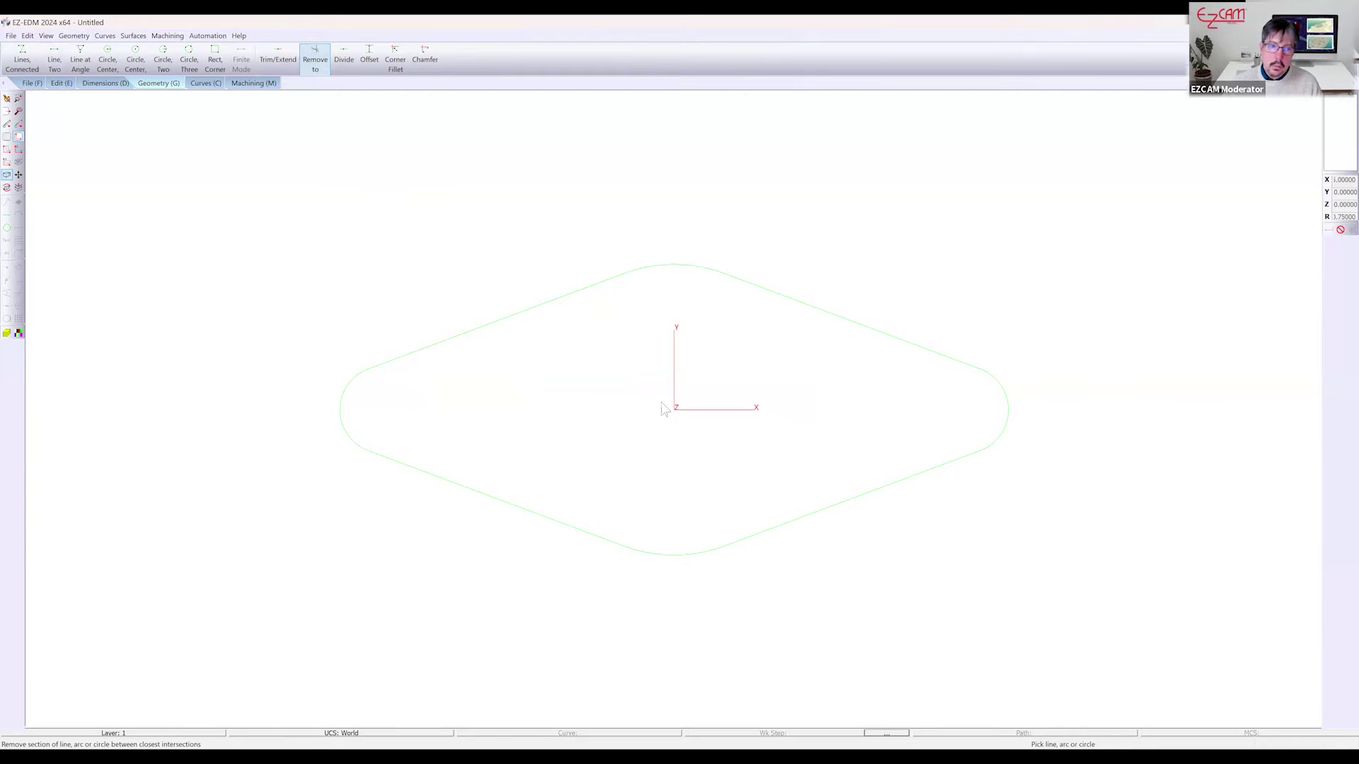
Draw a line through the origin at 60° to the X axis and another through the origin at 60° to that line
left_click(80, 60)
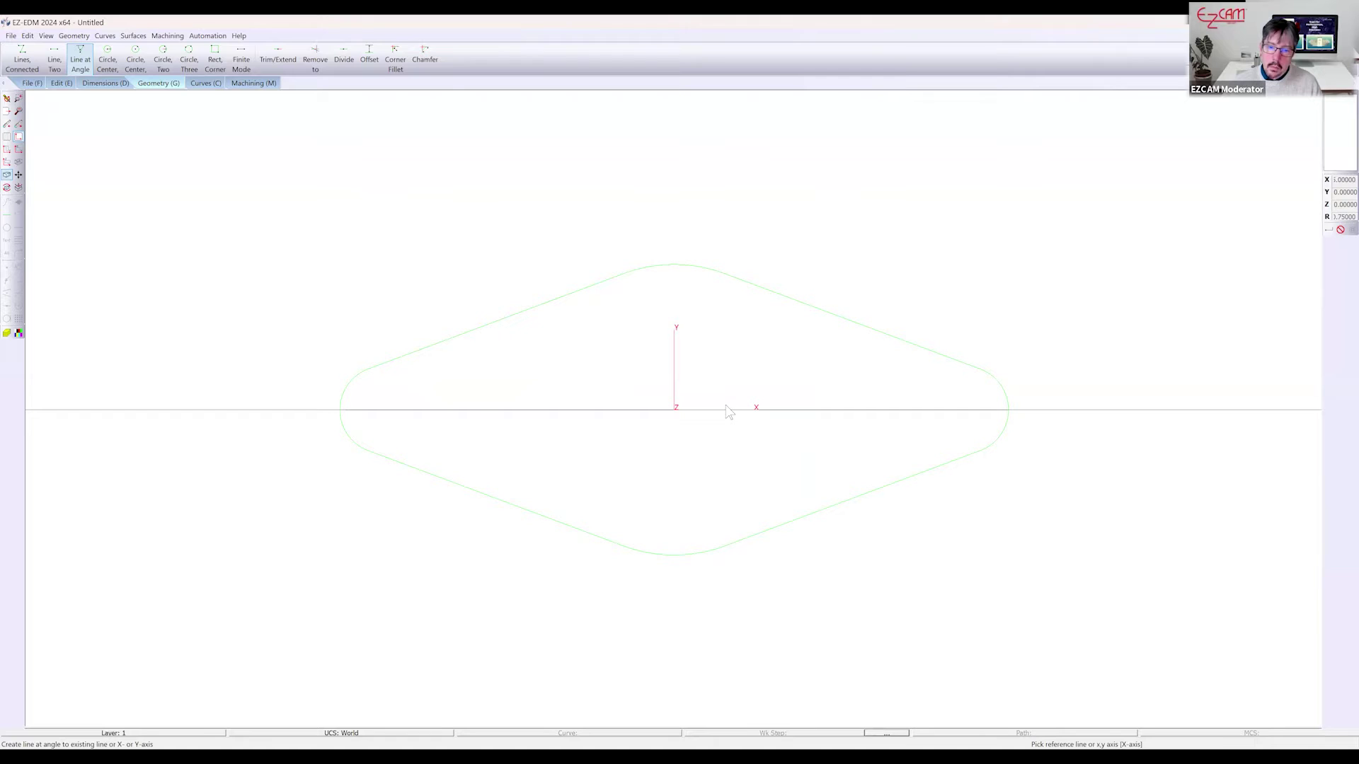
left_click(727, 411)
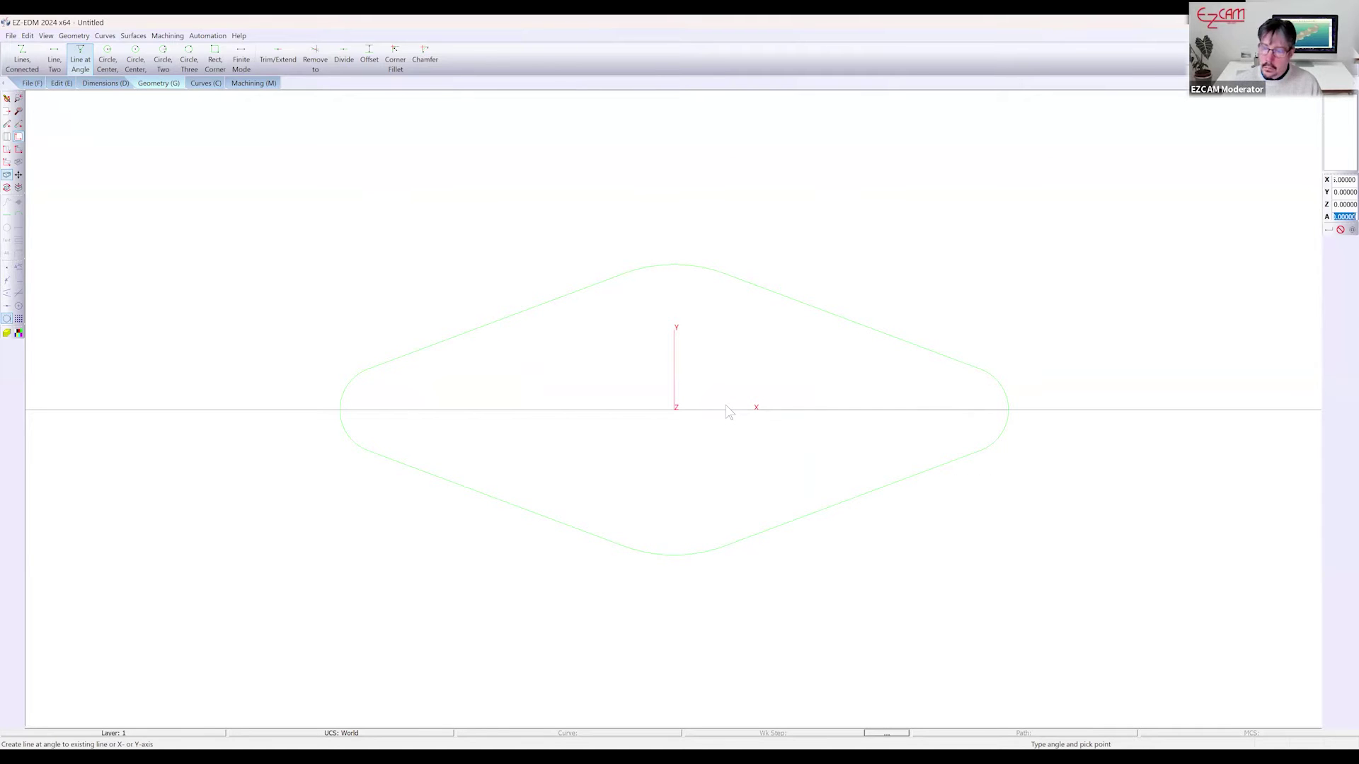
type("3")
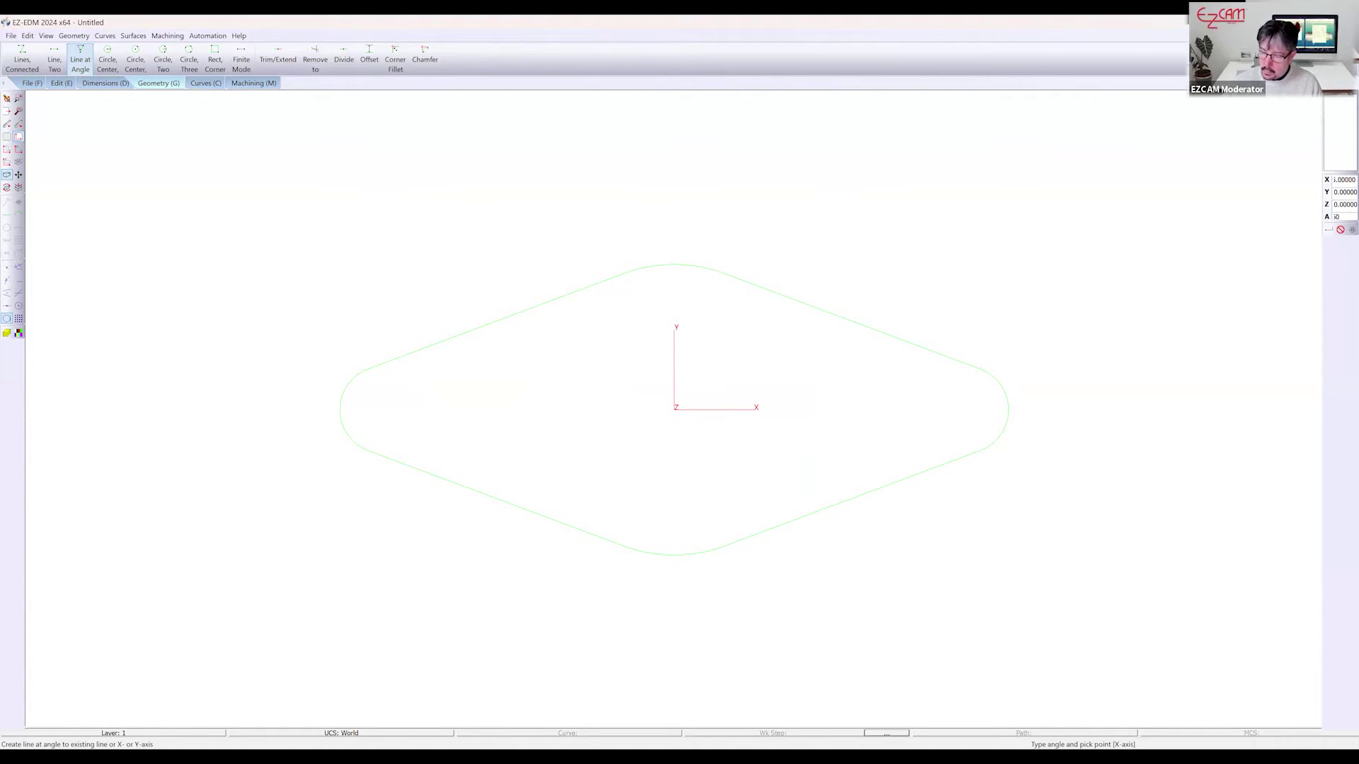
type("0")
key("Tab")
type("0")
key("Return")
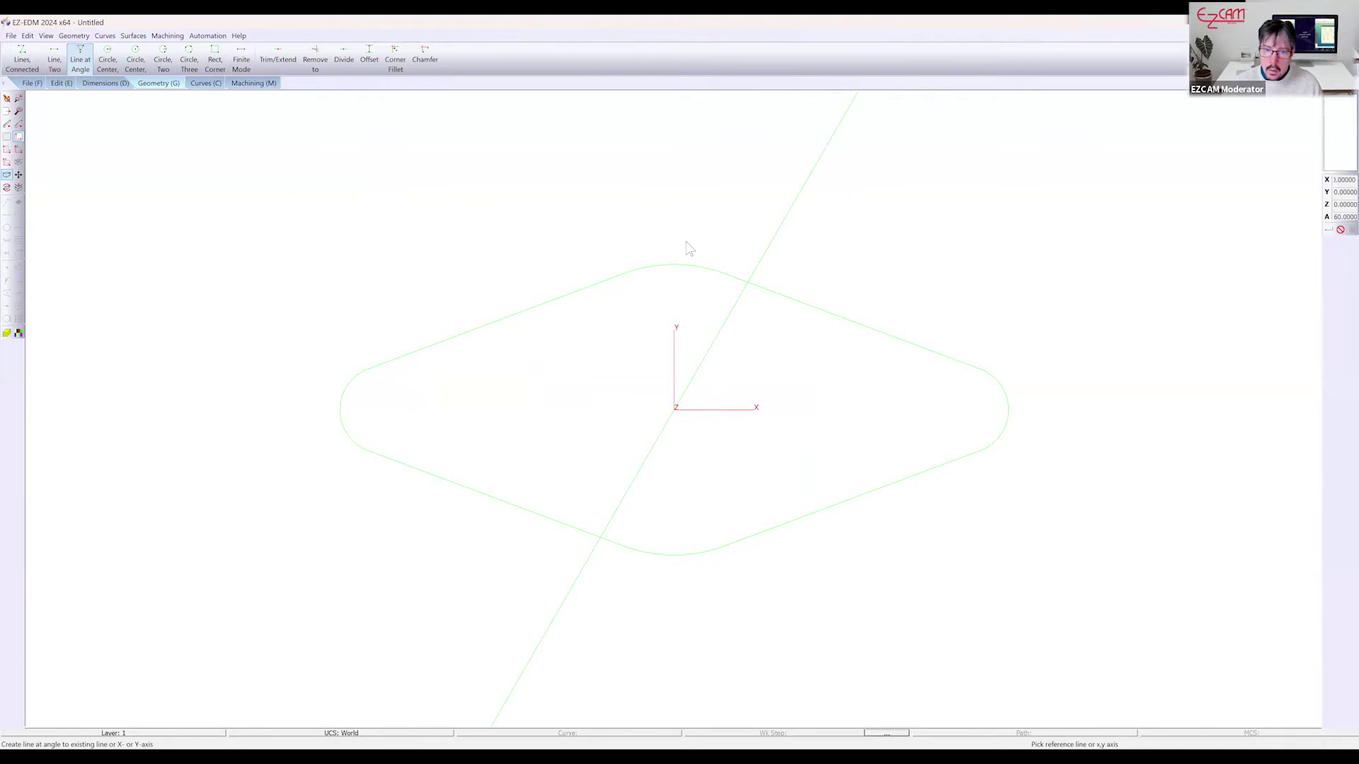
left_click(778, 226)
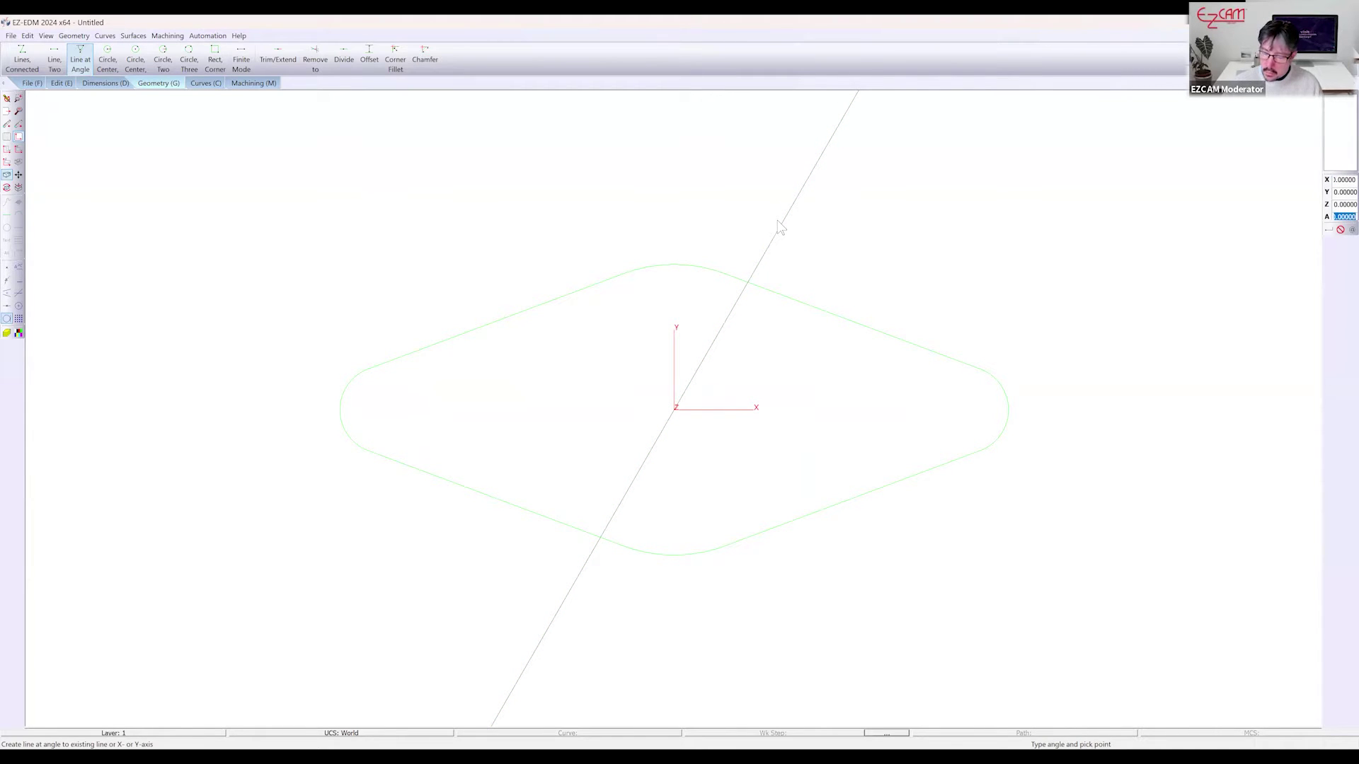
key("Return")
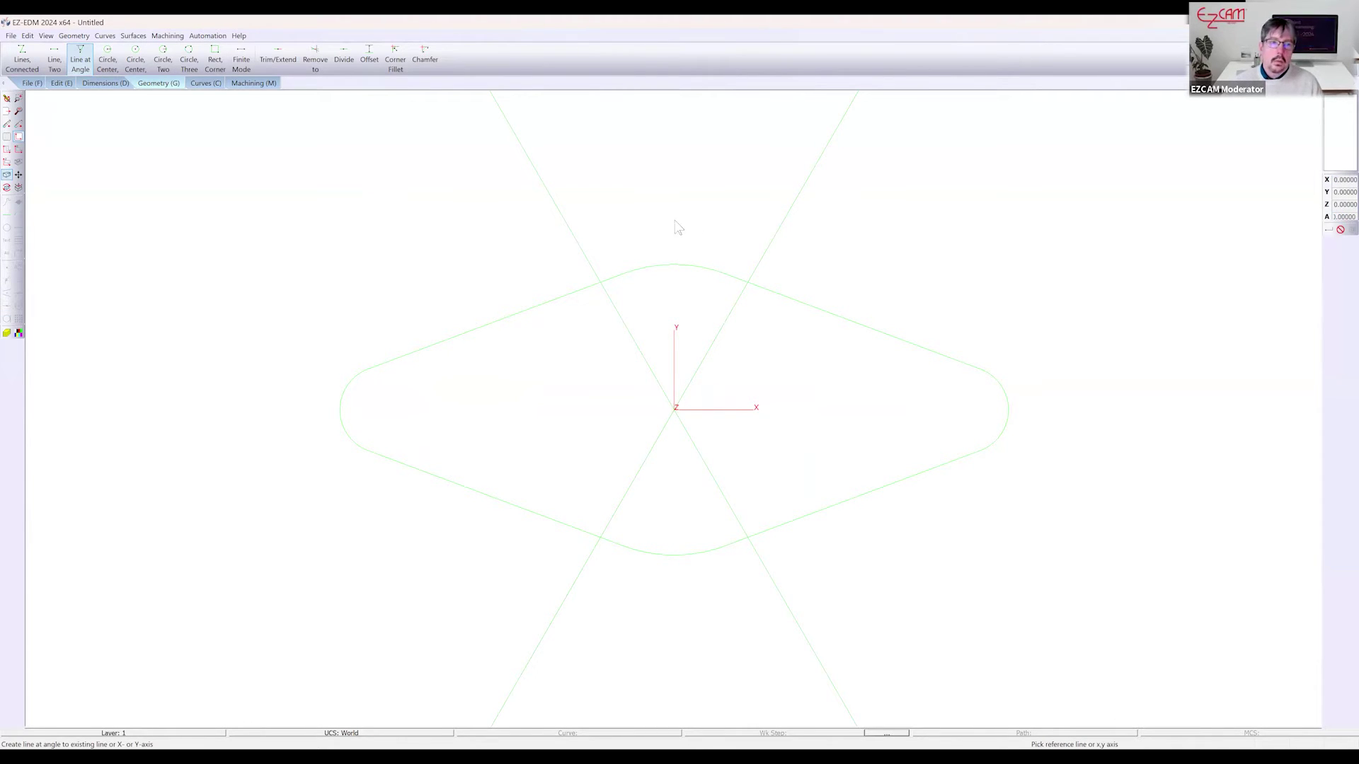
Draw a circle of radius 1.5 at the origin and offset it by 0.25 both inward and outward
left_click(118, 60)
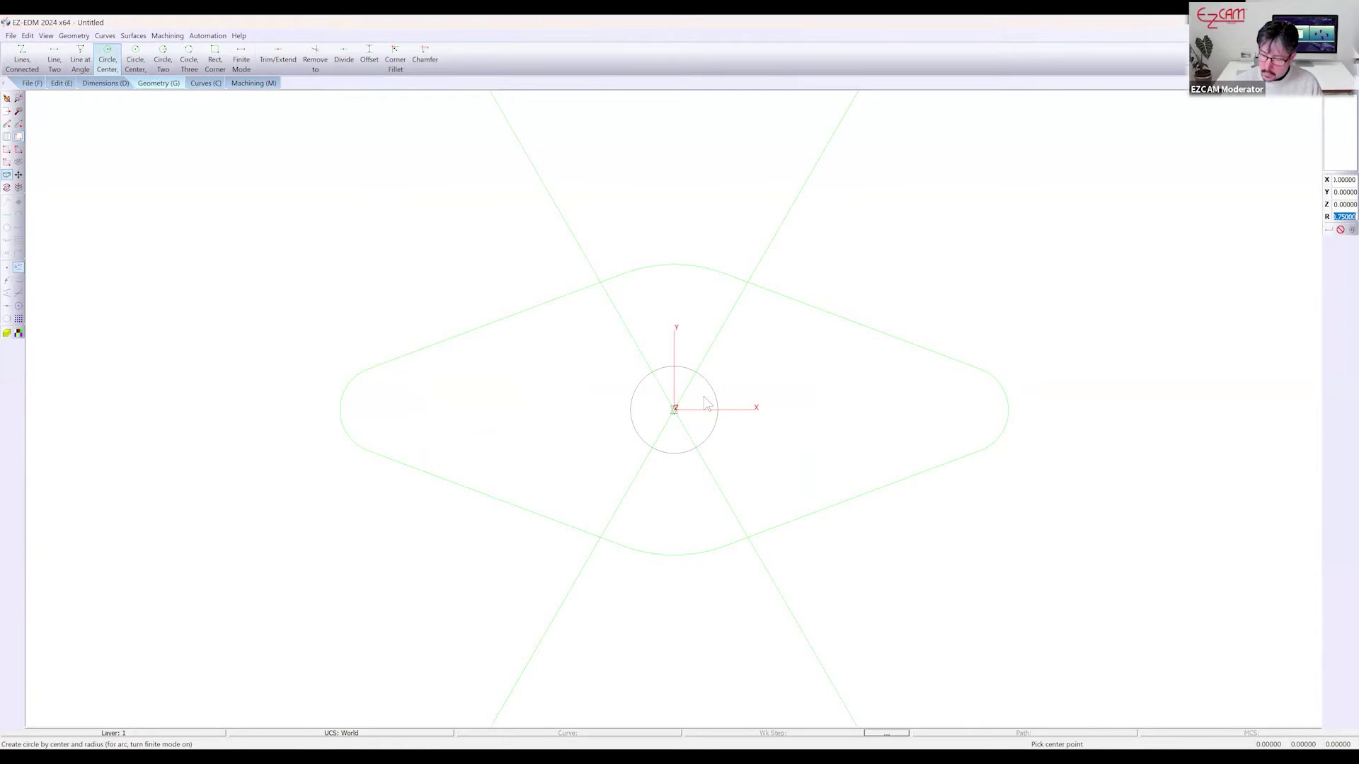
type("1.5")
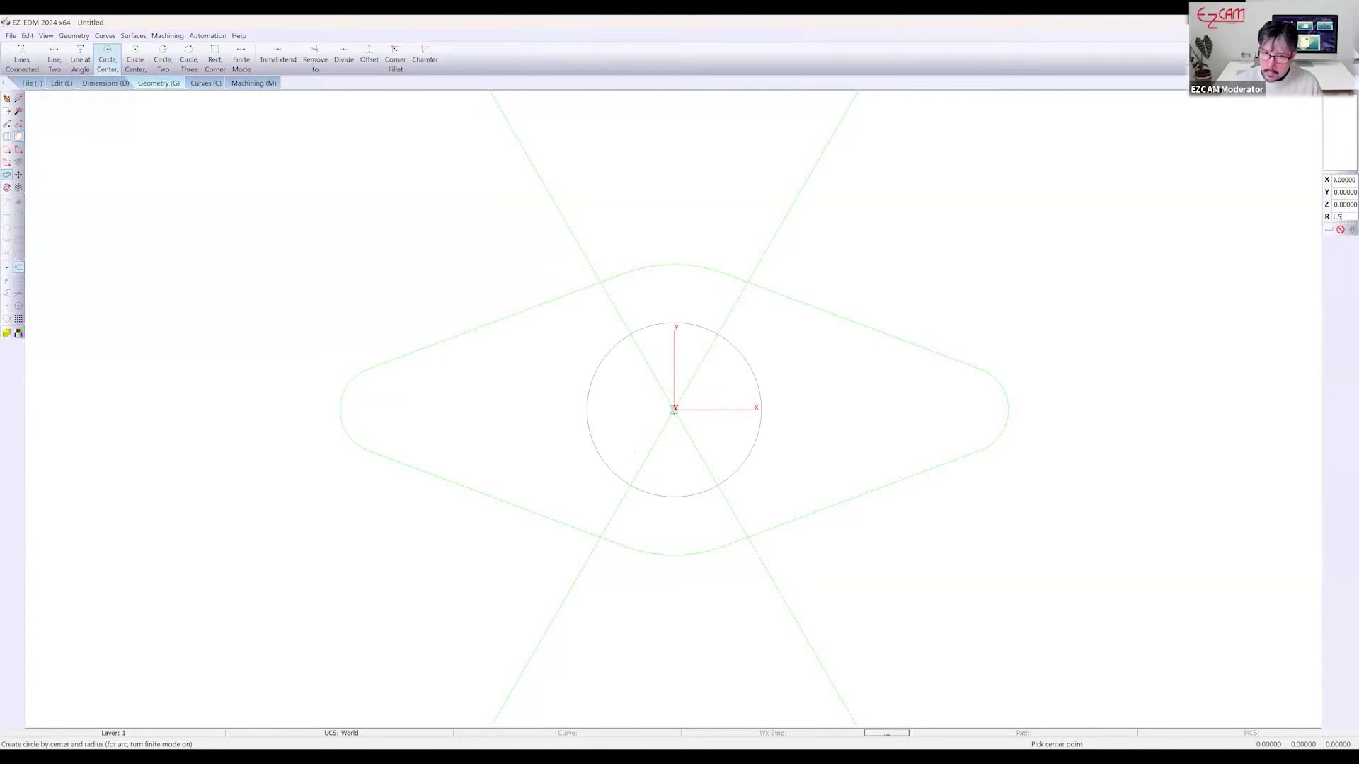
key("Return")
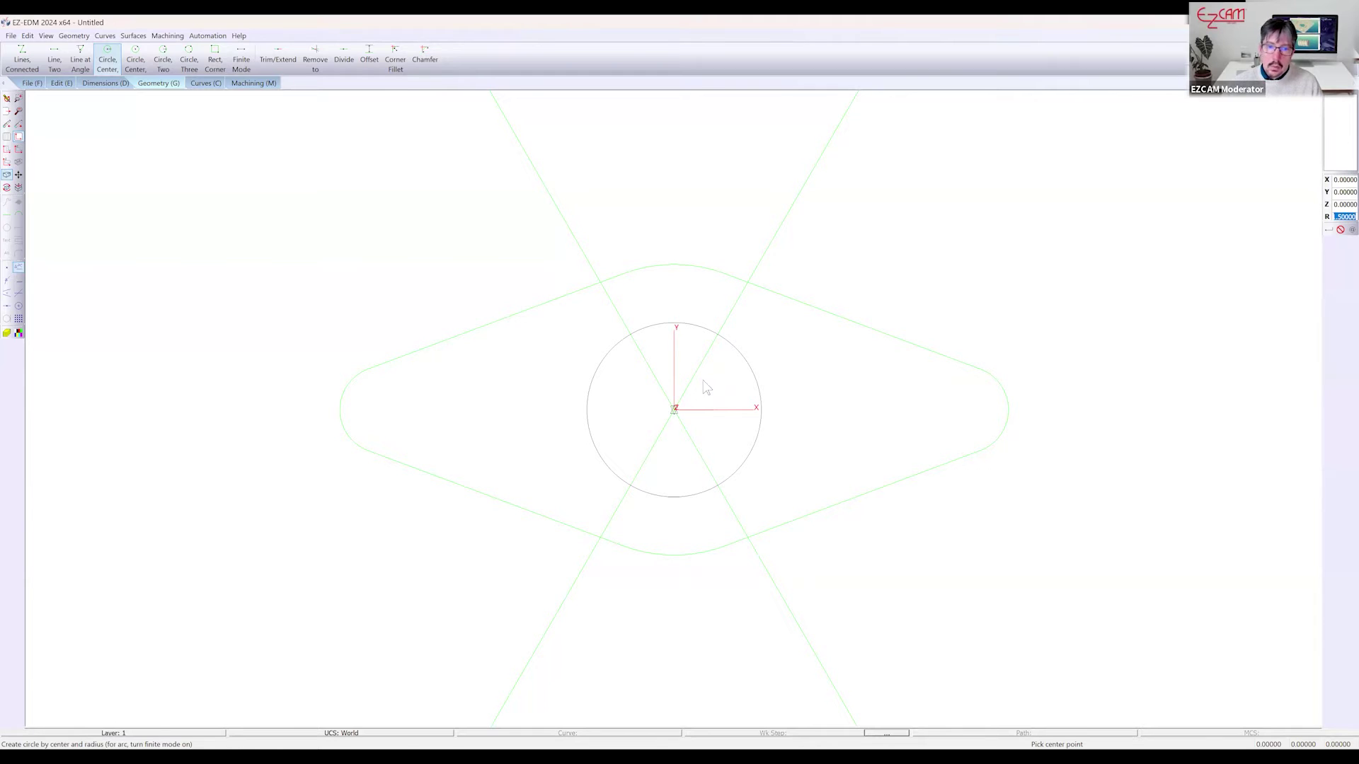
left_click(369, 58)
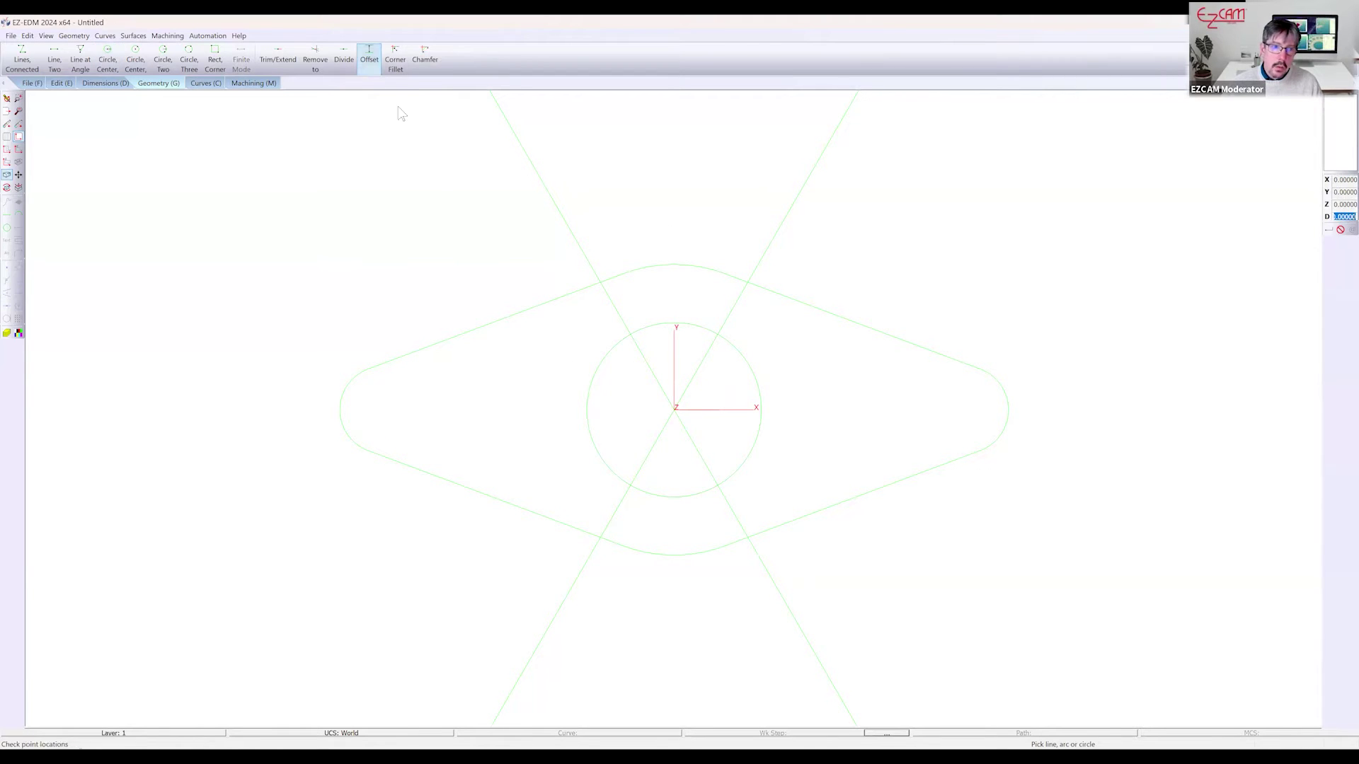
type(".25")
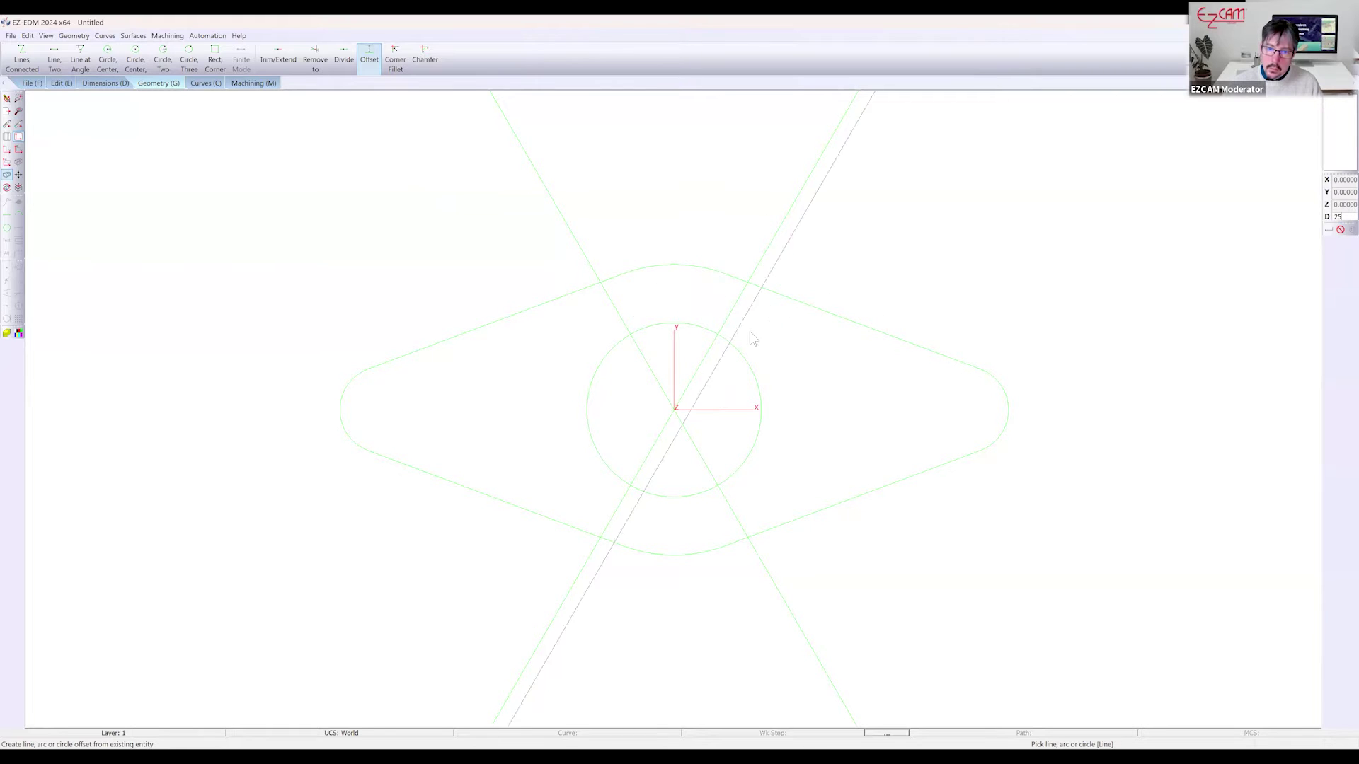
left_click(739, 352)
left_click(734, 355)
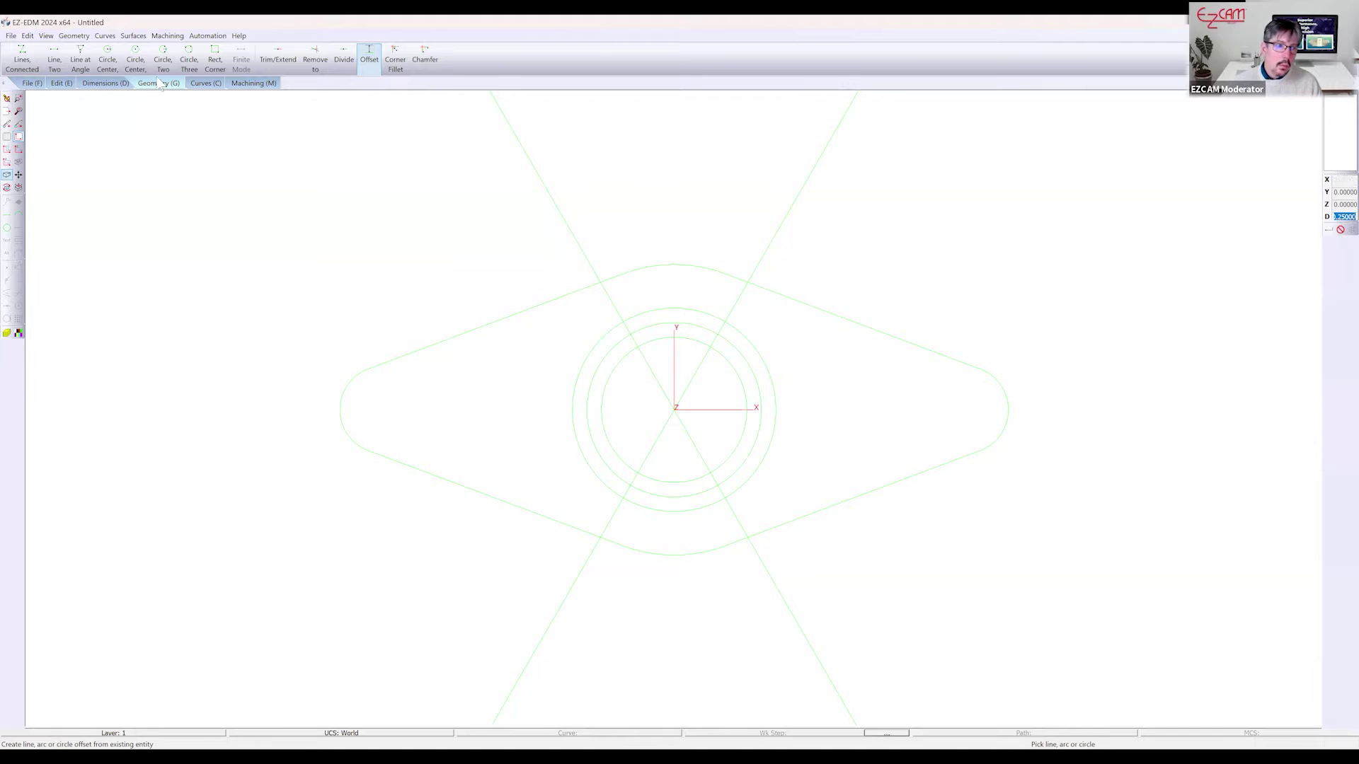
Draw two slot-end circles centred where the angled lines cross the upper middle circle, reaching to the offset circles
left_click(136, 59)
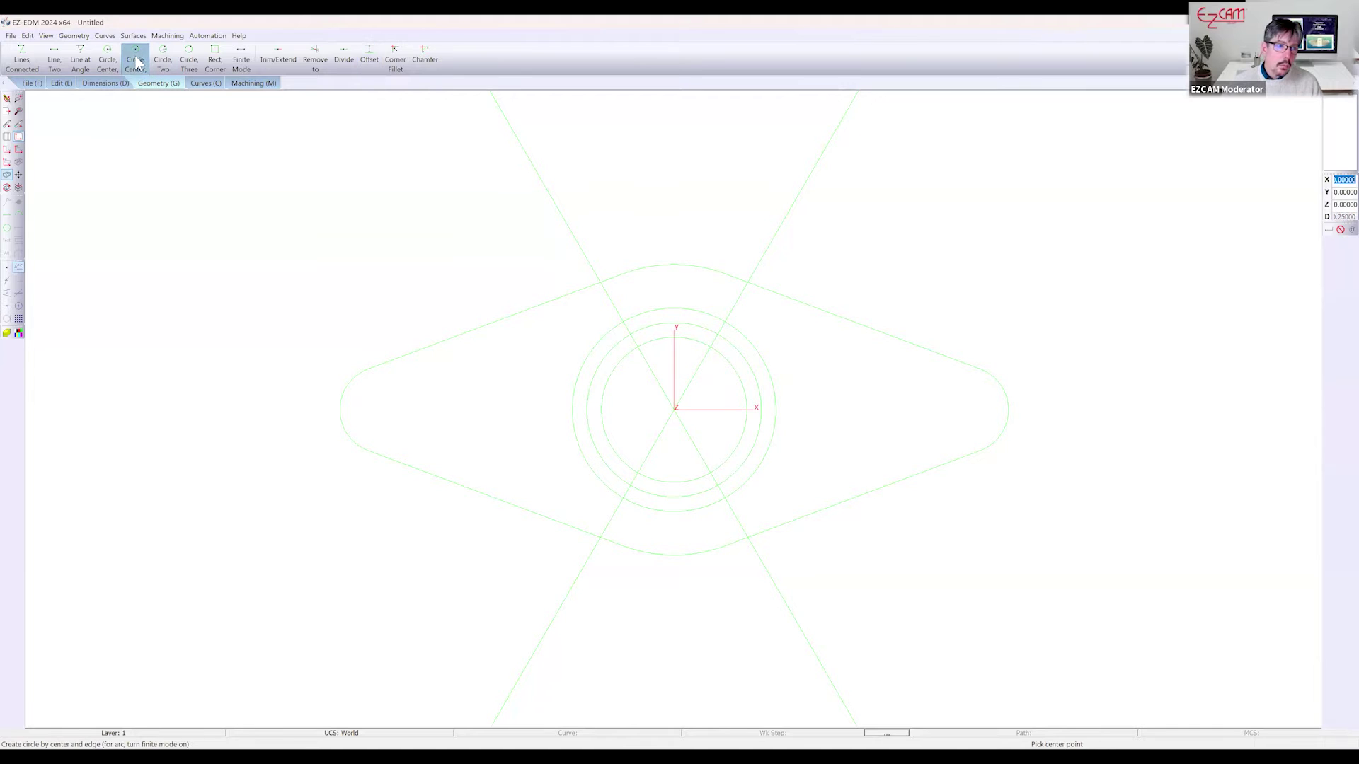
left_click(718, 334)
left_click(630, 332)
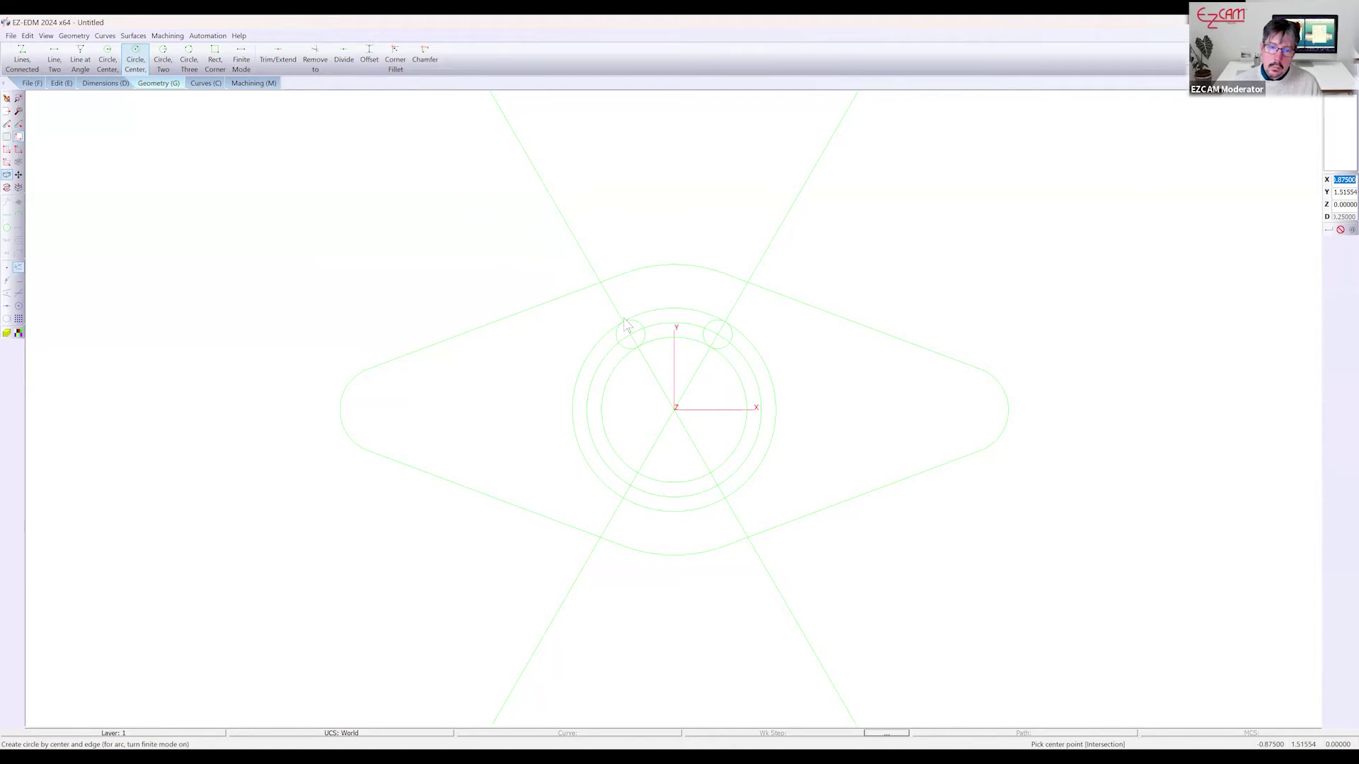
Delete the two angled lines and the middle circle of radius 1.5
left_click(62, 82)
left_click(64, 54)
left_click(593, 265)
left_click(741, 292)
left_click(704, 324)
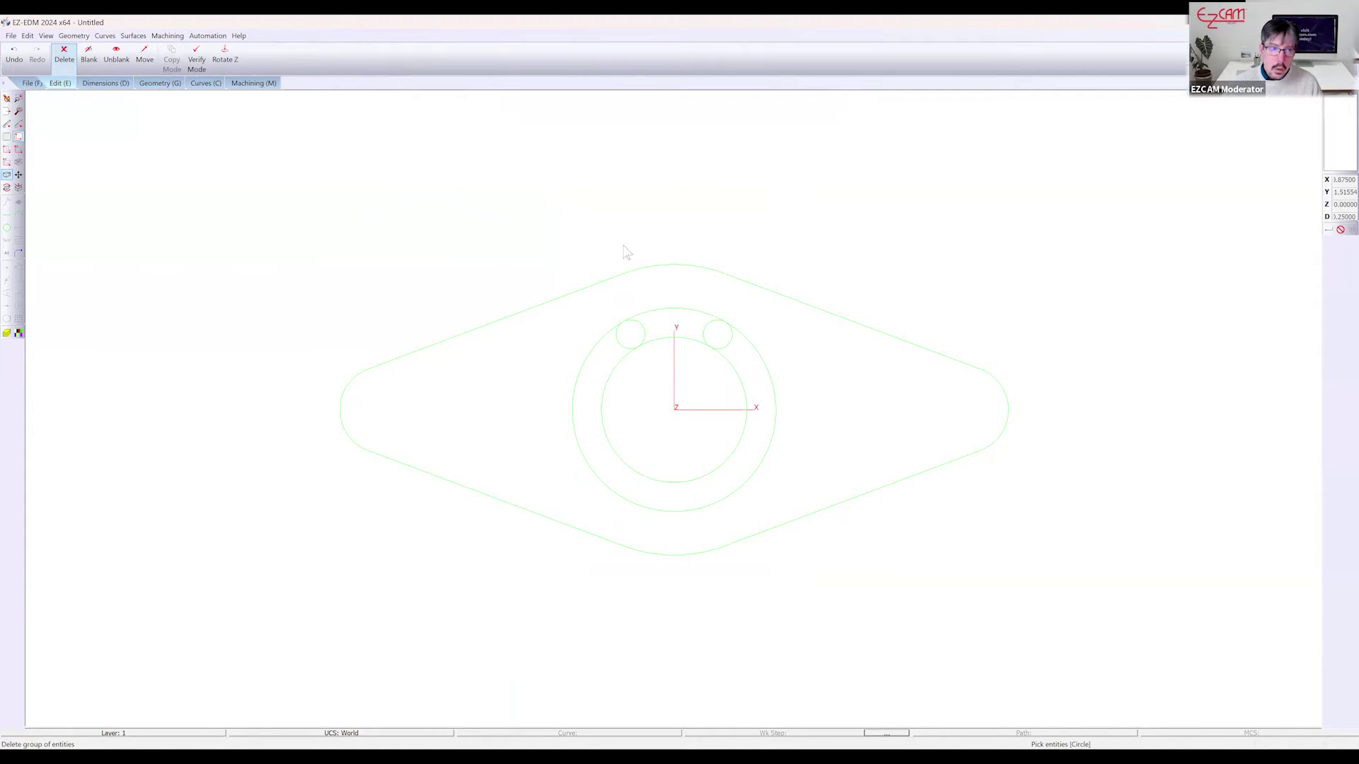
Remove the excess sections of the offset circles and end circles to leave a curved slot above the origin
left_click(159, 83)
left_click(315, 59)
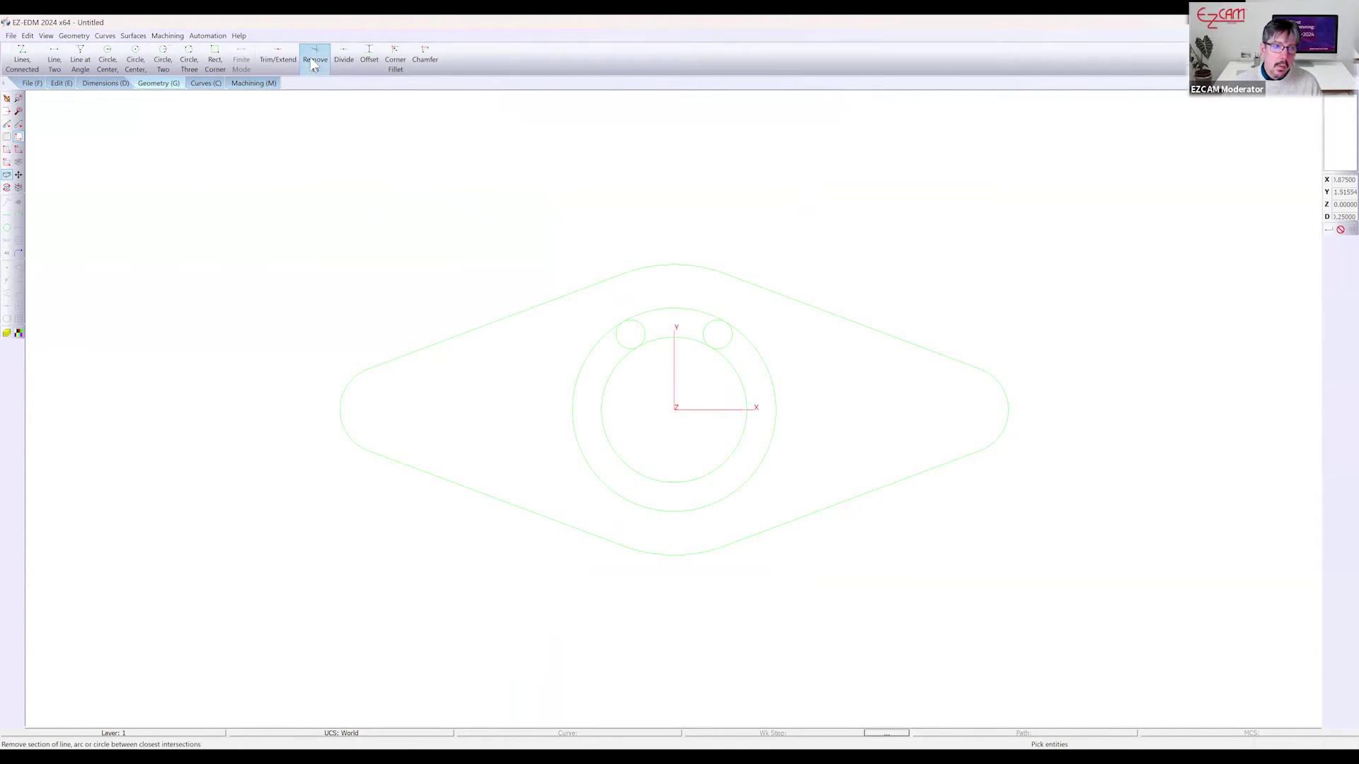
left_click(614, 368)
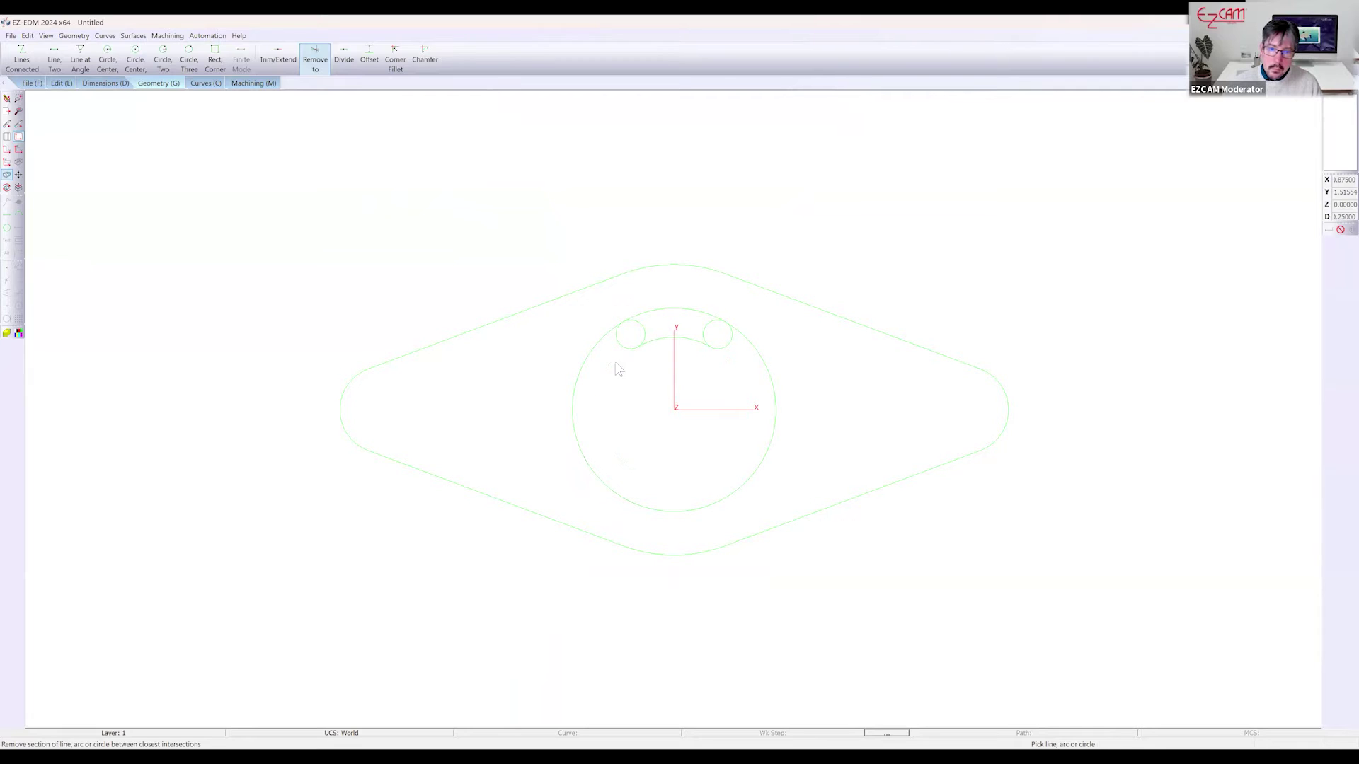
left_click(576, 344)
left_click(644, 328)
left_click(711, 334)
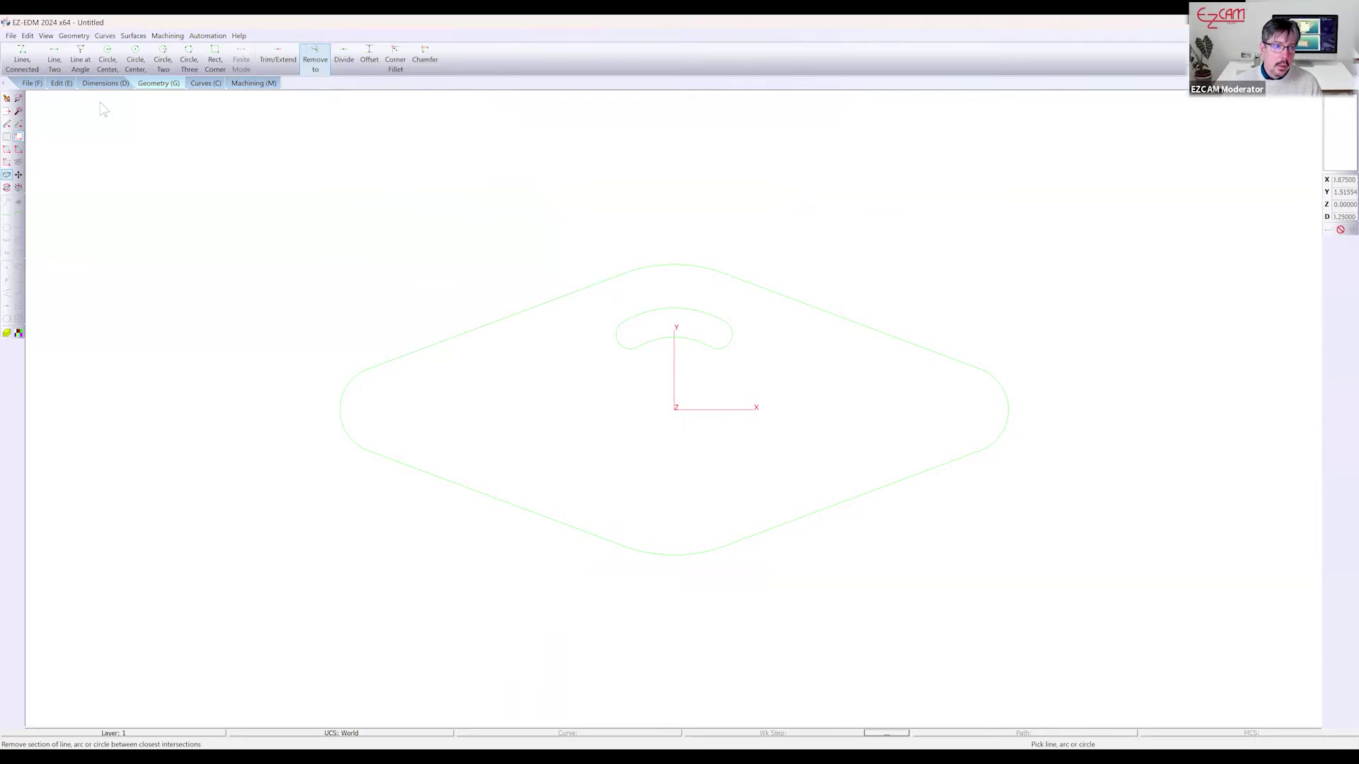
Copy the curved slot three times by rotating it 90 degrees about the origin around the Z axis
left_click(61, 83)
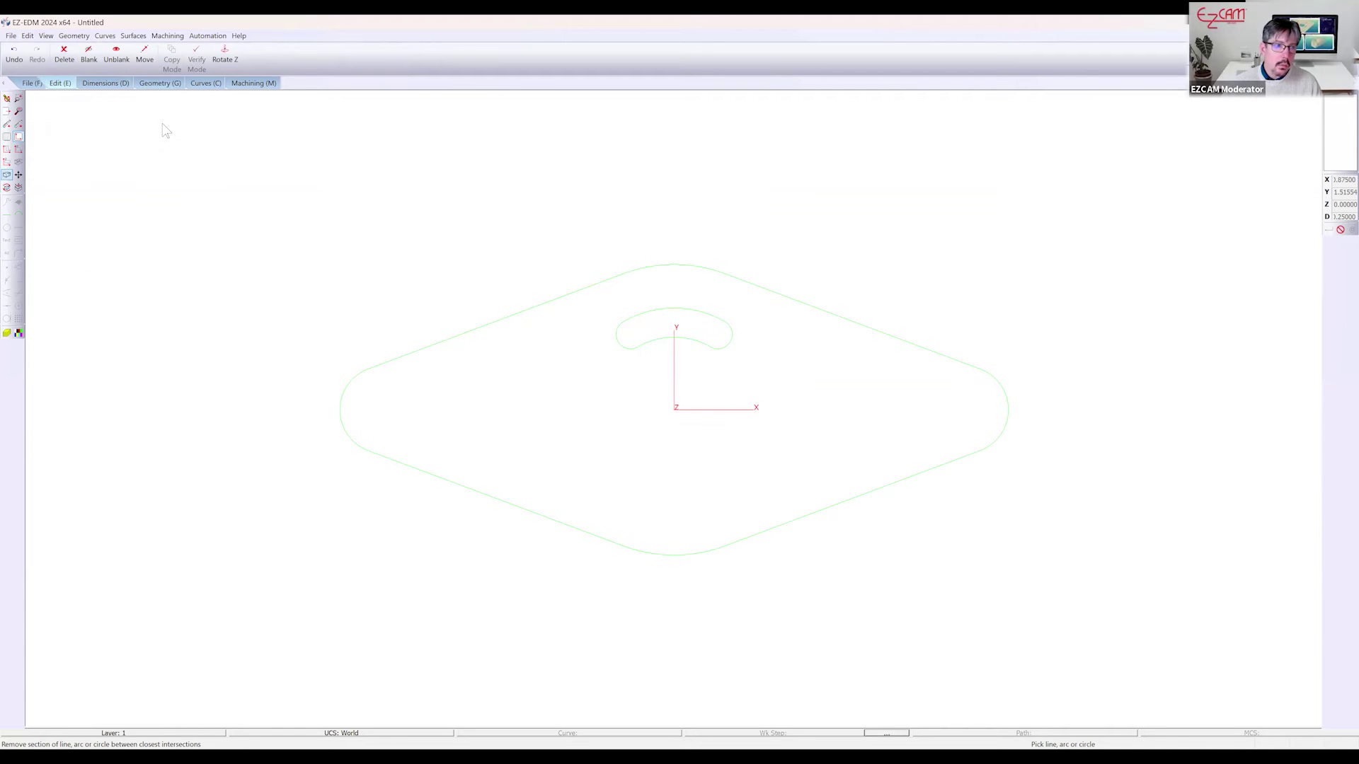
left_click(219, 60)
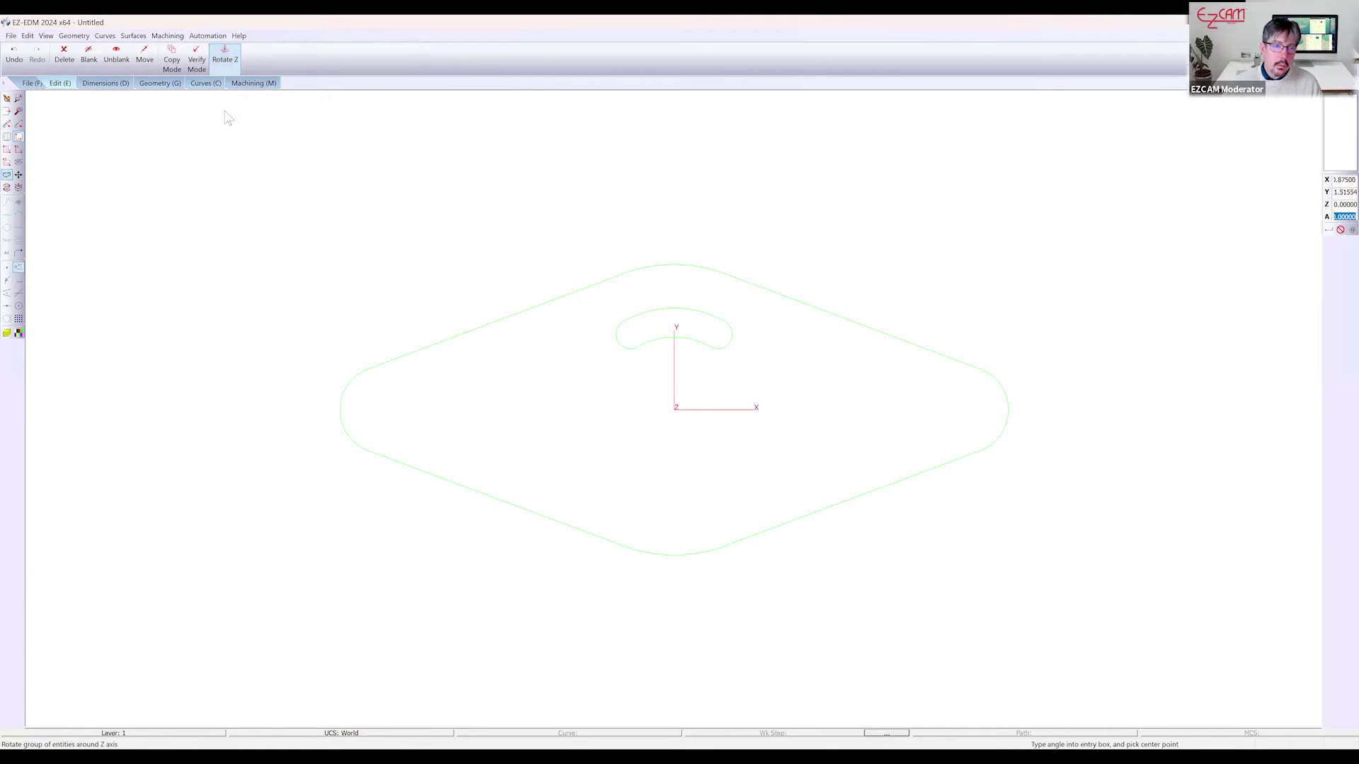
type("90")
left_click(1344, 210)
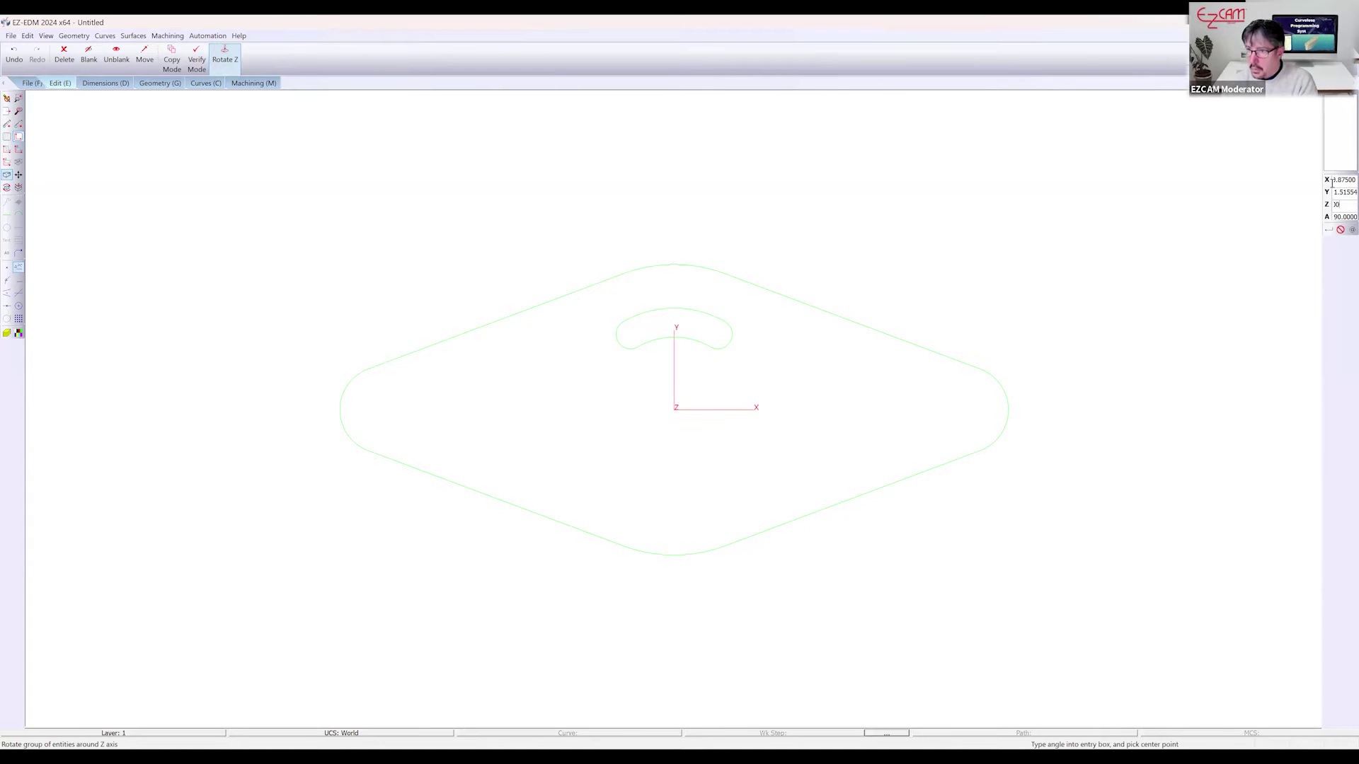
left_click(1345, 193)
type("0")
left_click(1345, 180)
type("0")
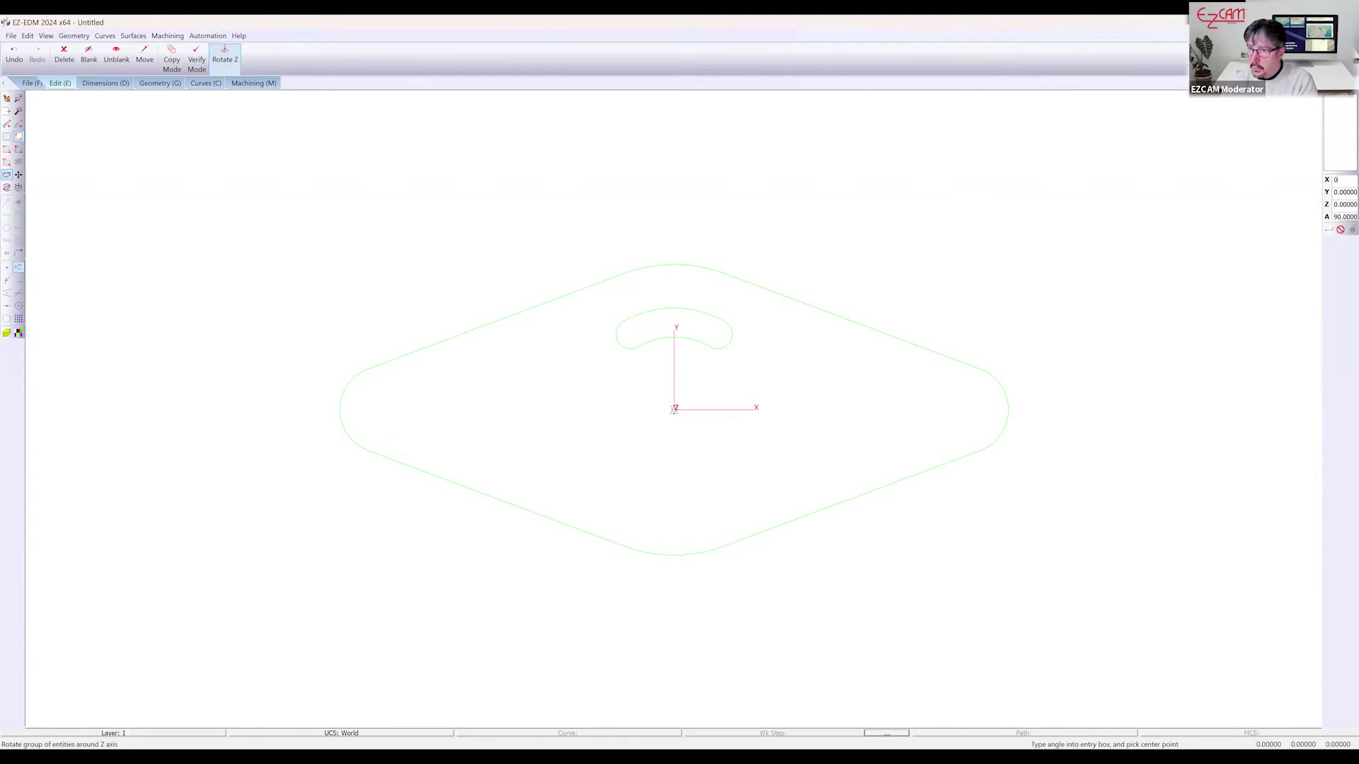
left_click(1328, 229)
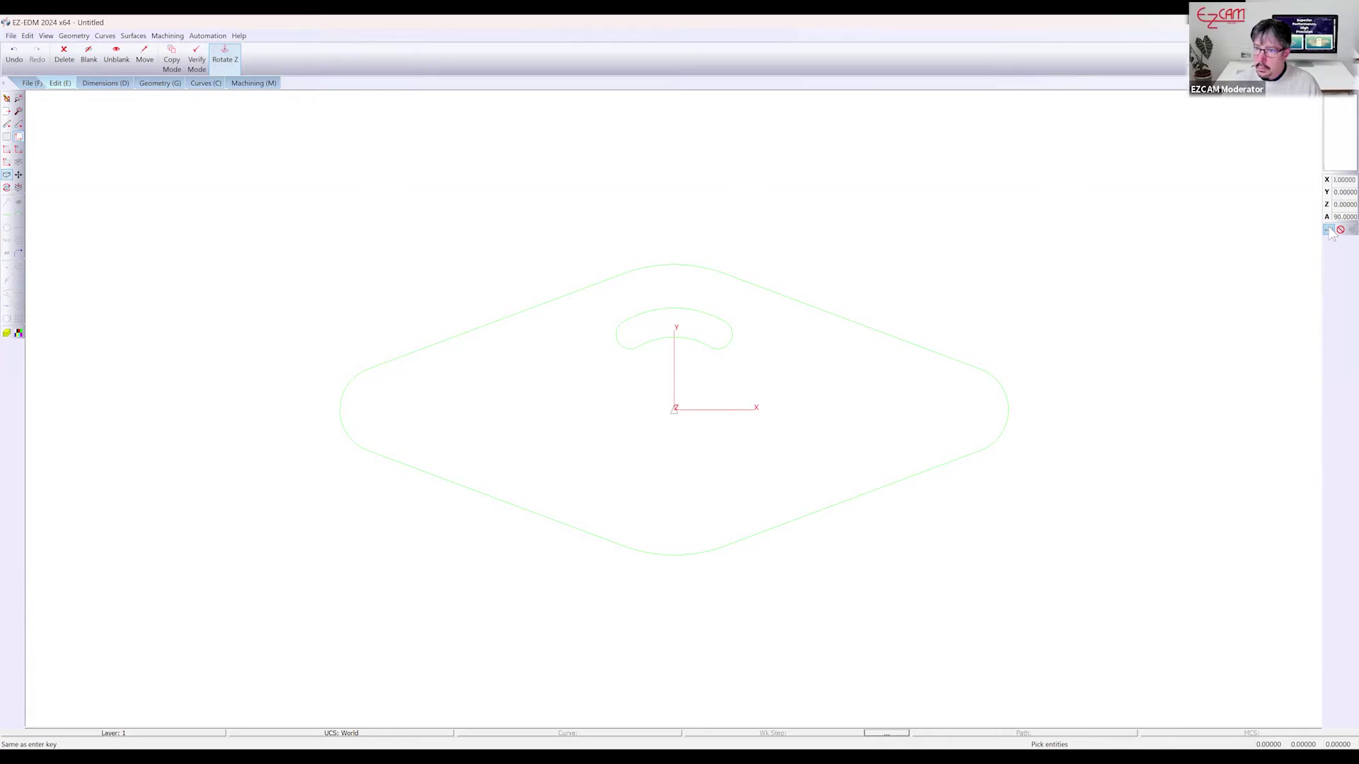
left_click(173, 58)
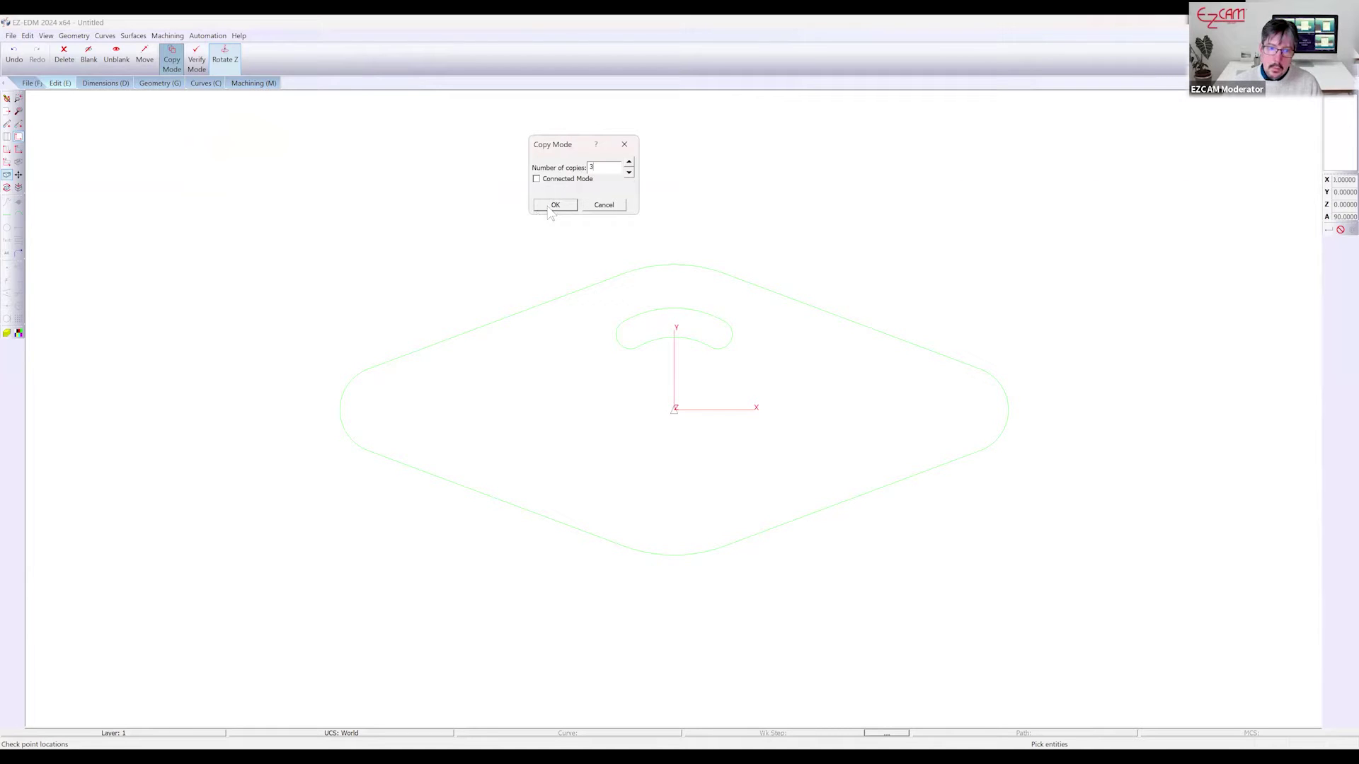
key("Return")
left_click_drag(599, 301, 752, 370)
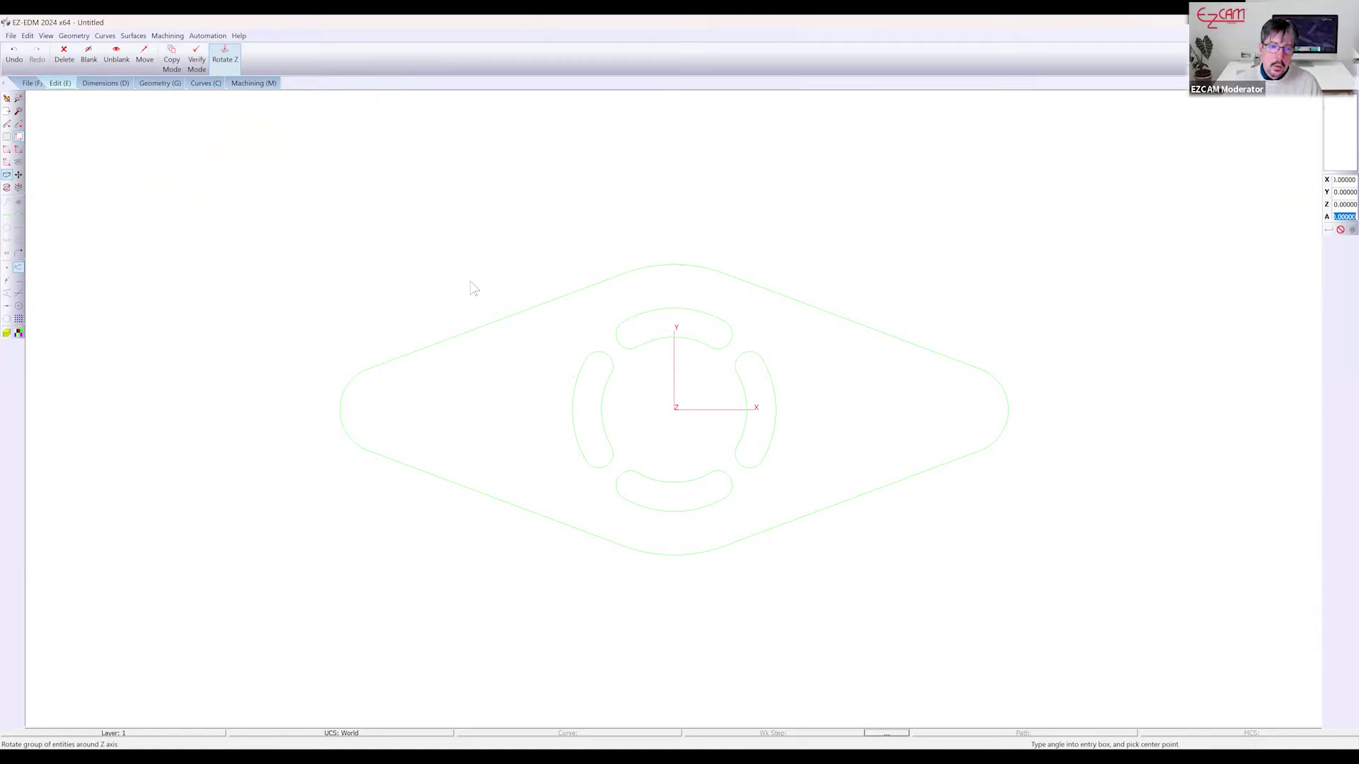
Create a new curve by chaining the entire diamond-shaped outline
left_click(208, 83)
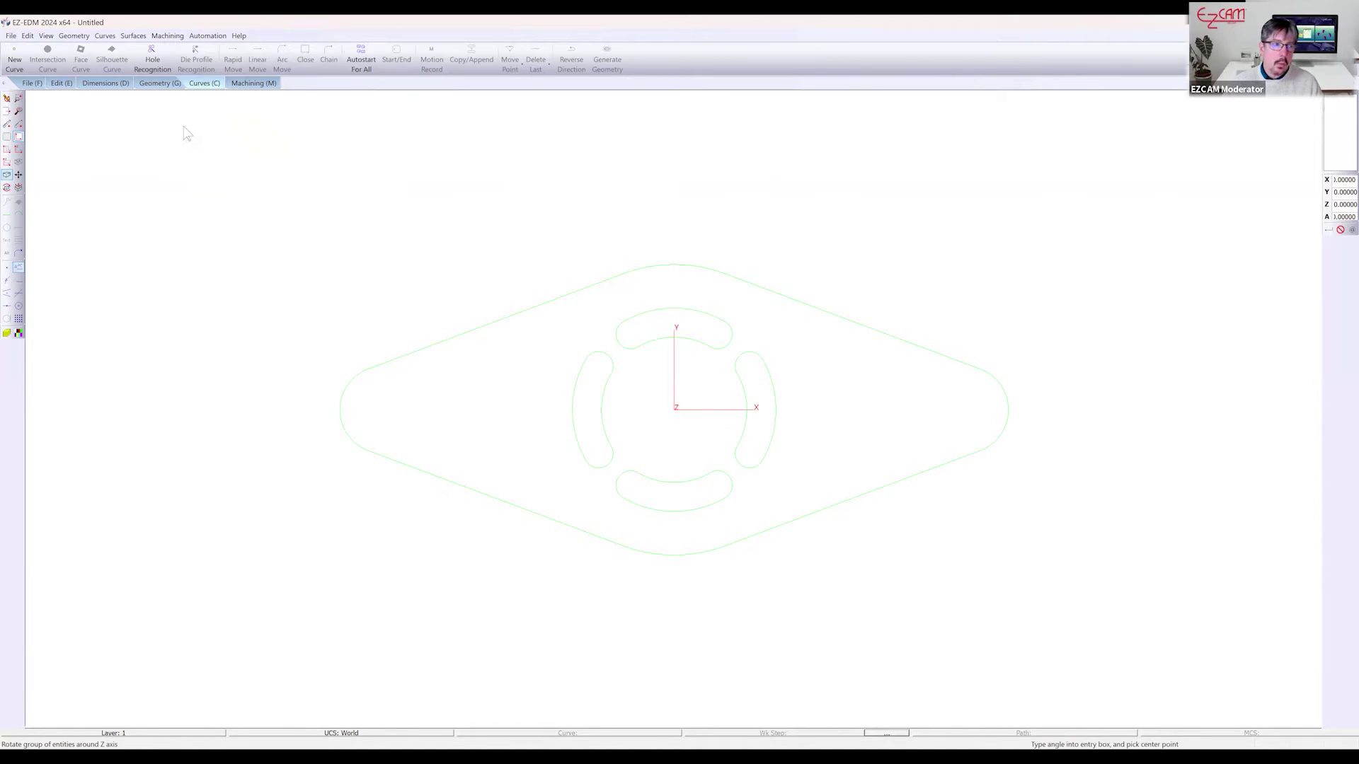
left_click(15, 61)
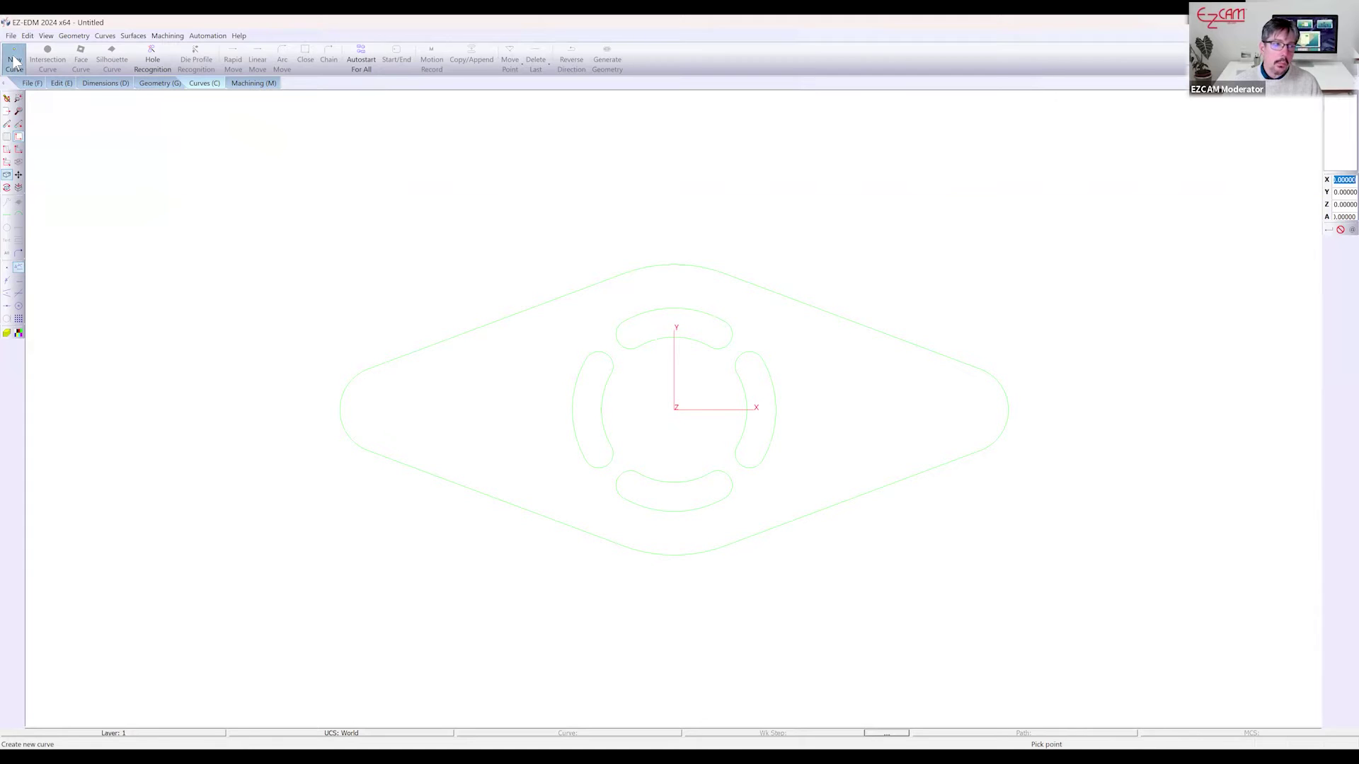
left_click(120, 194)
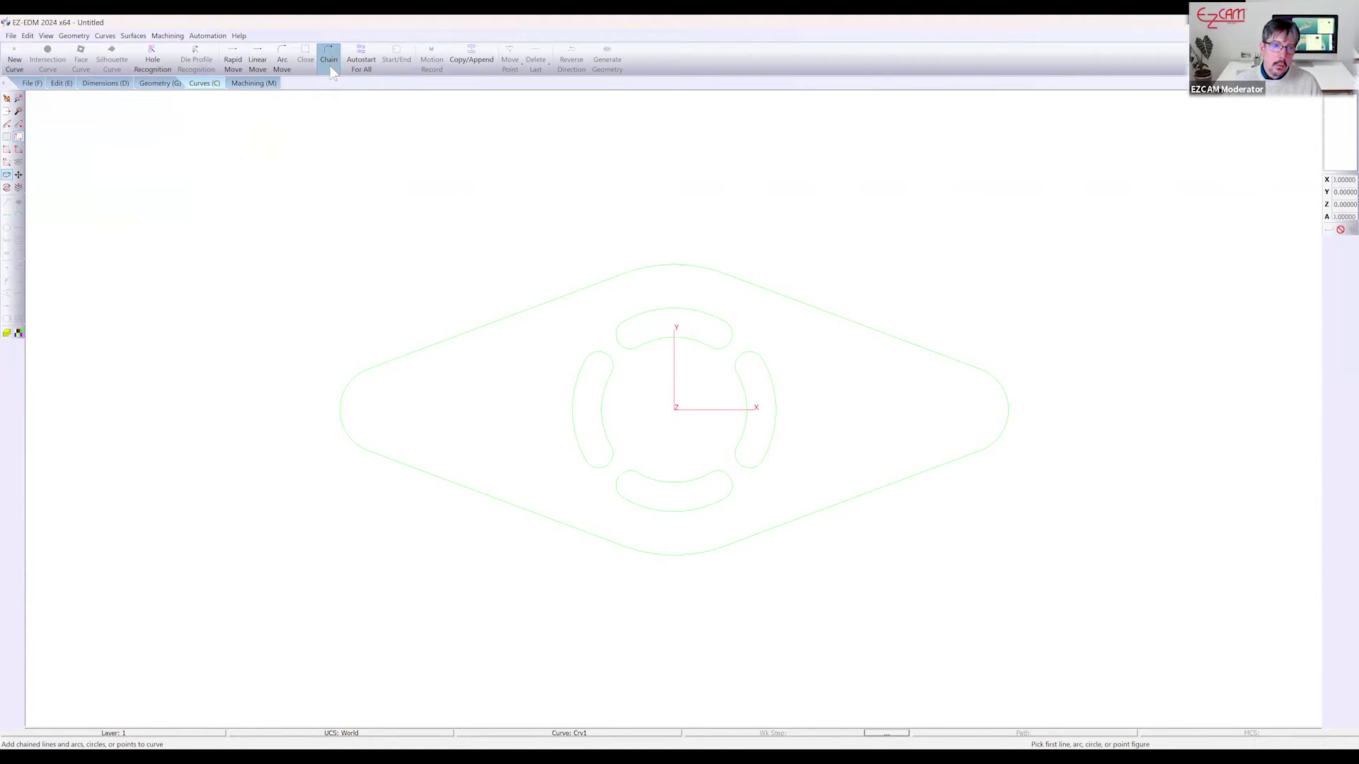
left_click(428, 339)
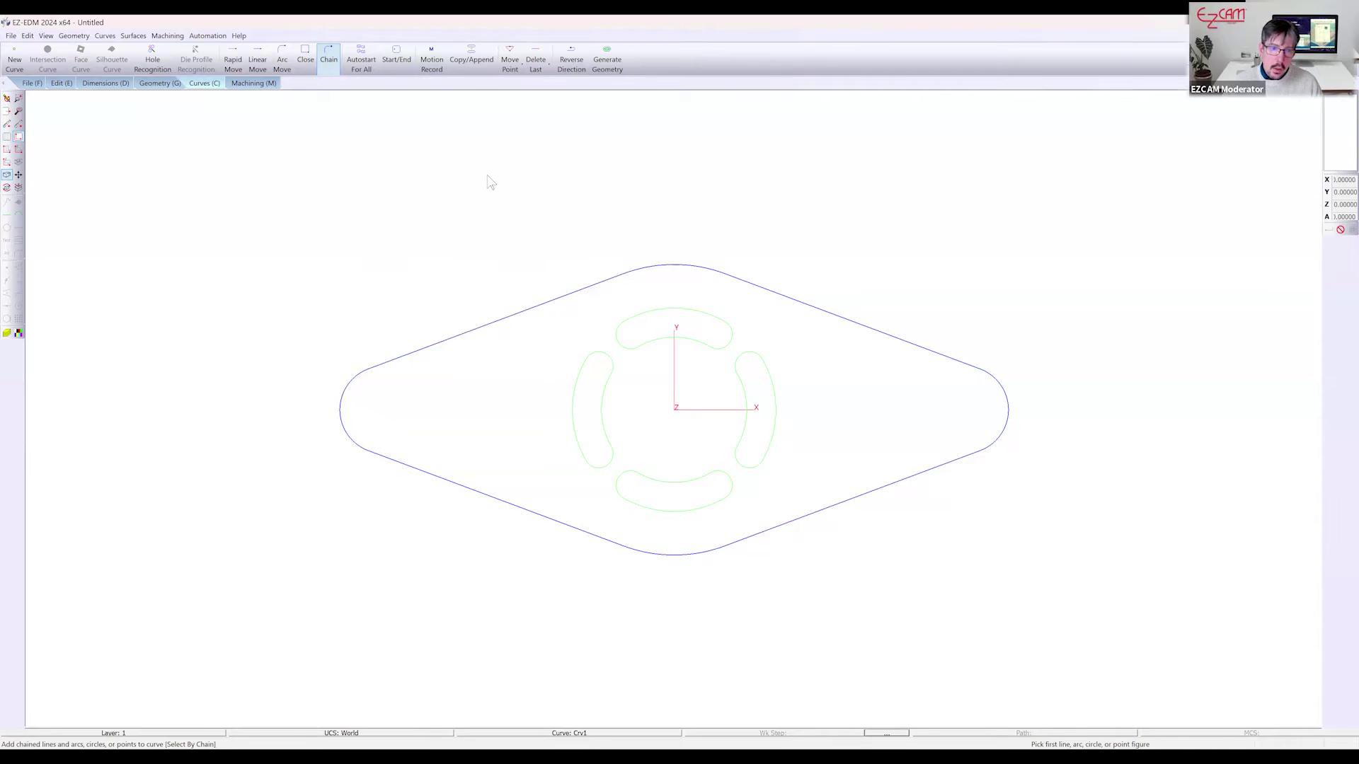
Draw a start-hole circle of radius 0.1 centred at X0, Y3 above the outline
left_click(399, 60)
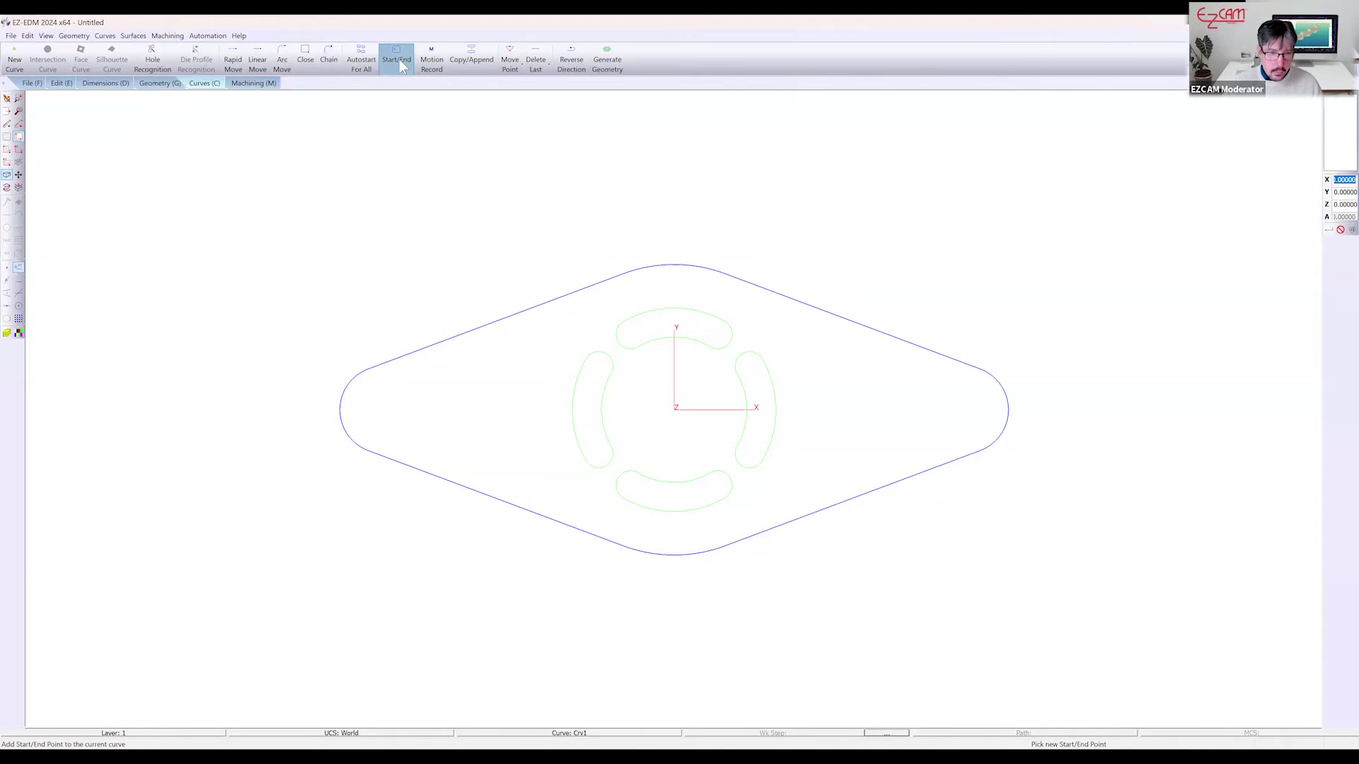
left_click(170, 83)
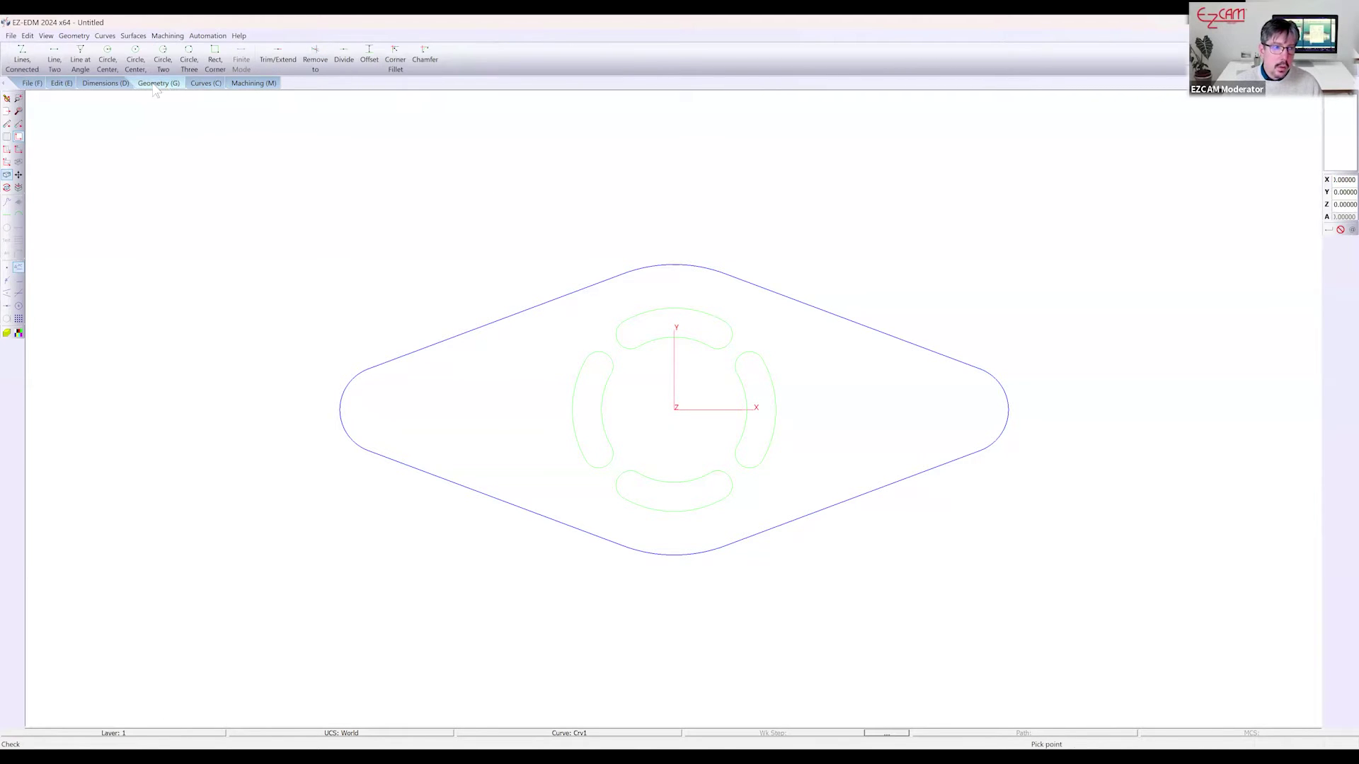
left_click(110, 56)
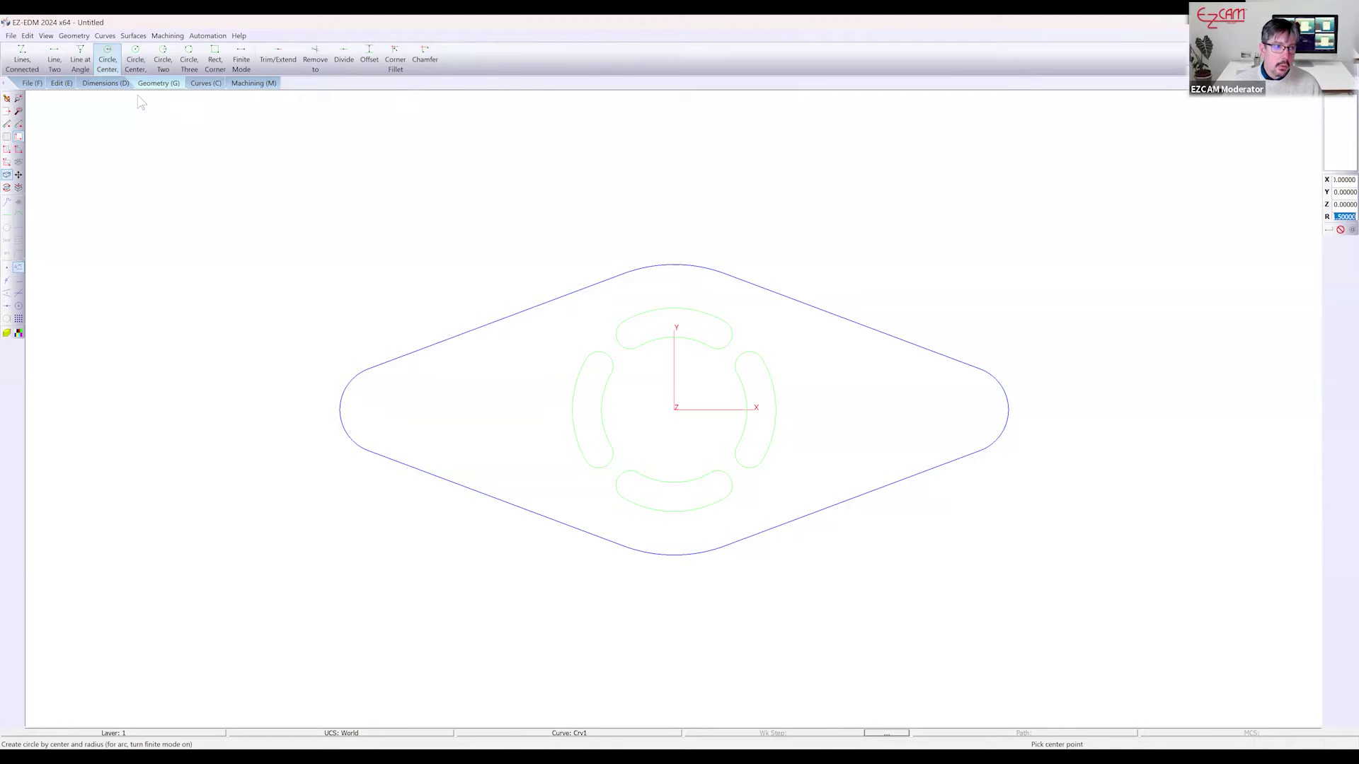
key("BackSpace")
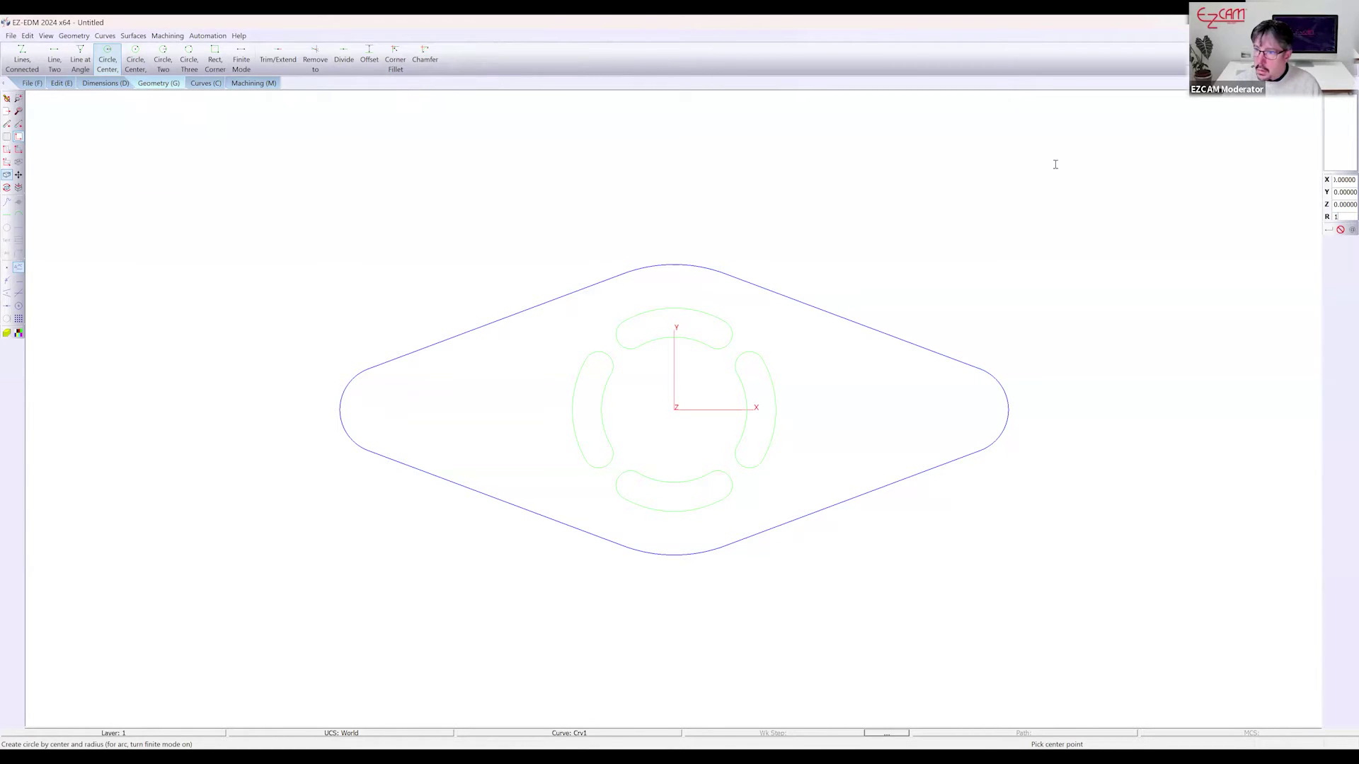
double_click(1347, 191)
type("3")
key("Return")
key("Return")
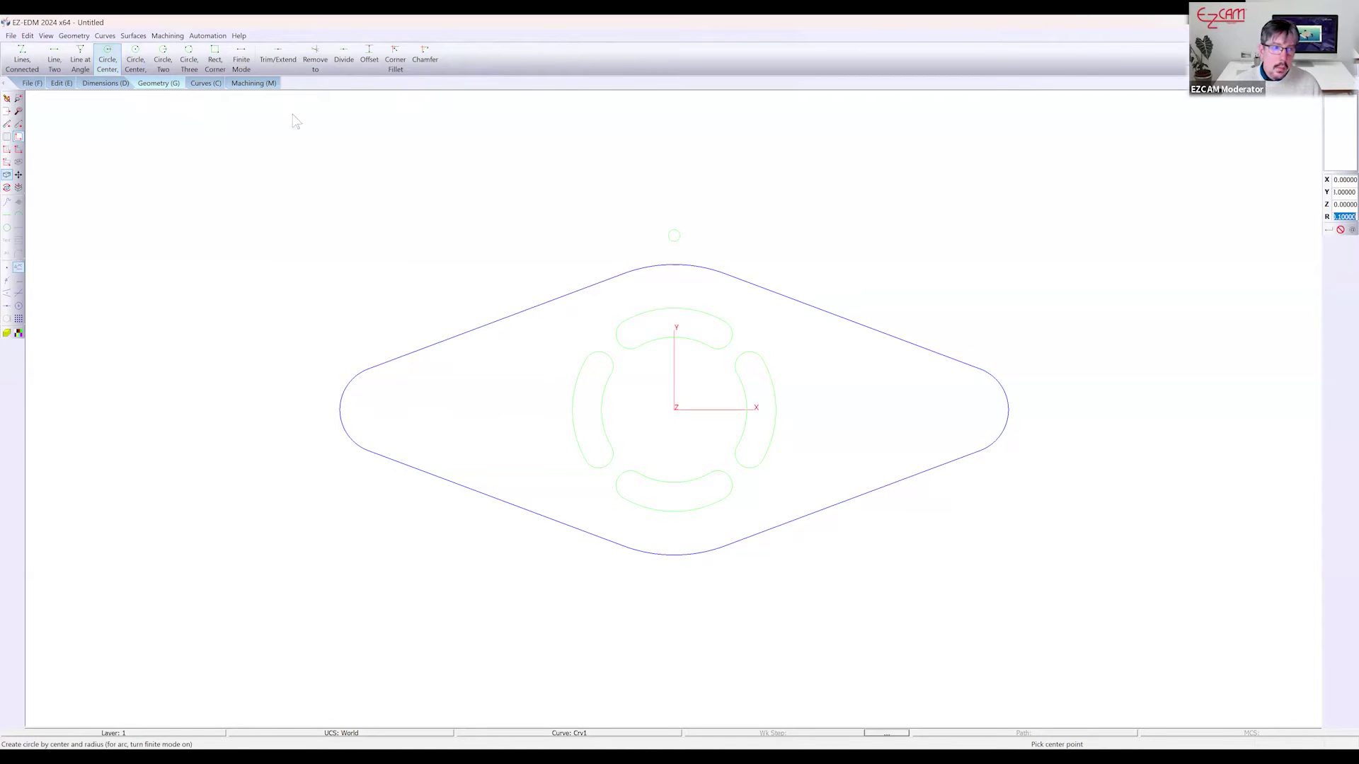
Add a start/end point to the outline curve at the centre of the small circle above it
left_click(205, 82)
left_click(402, 64)
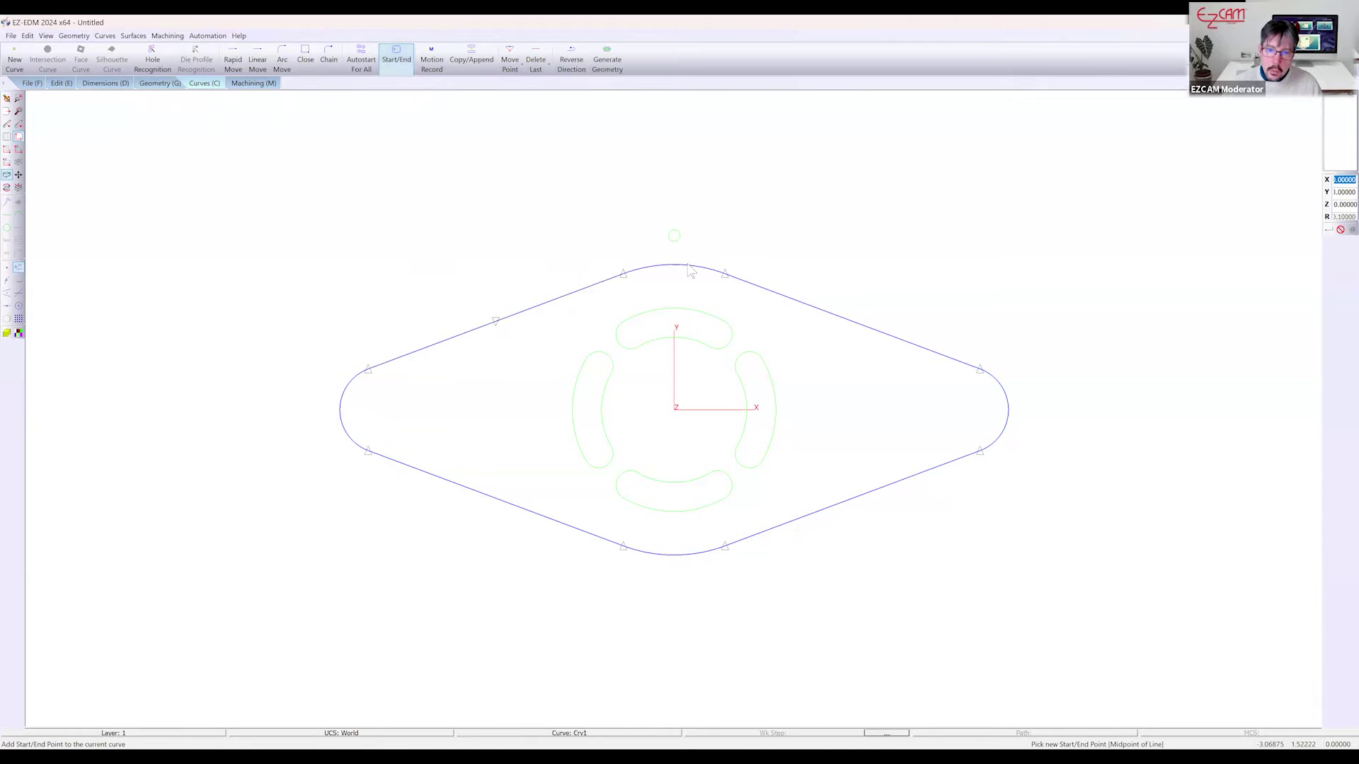
left_click(674, 236)
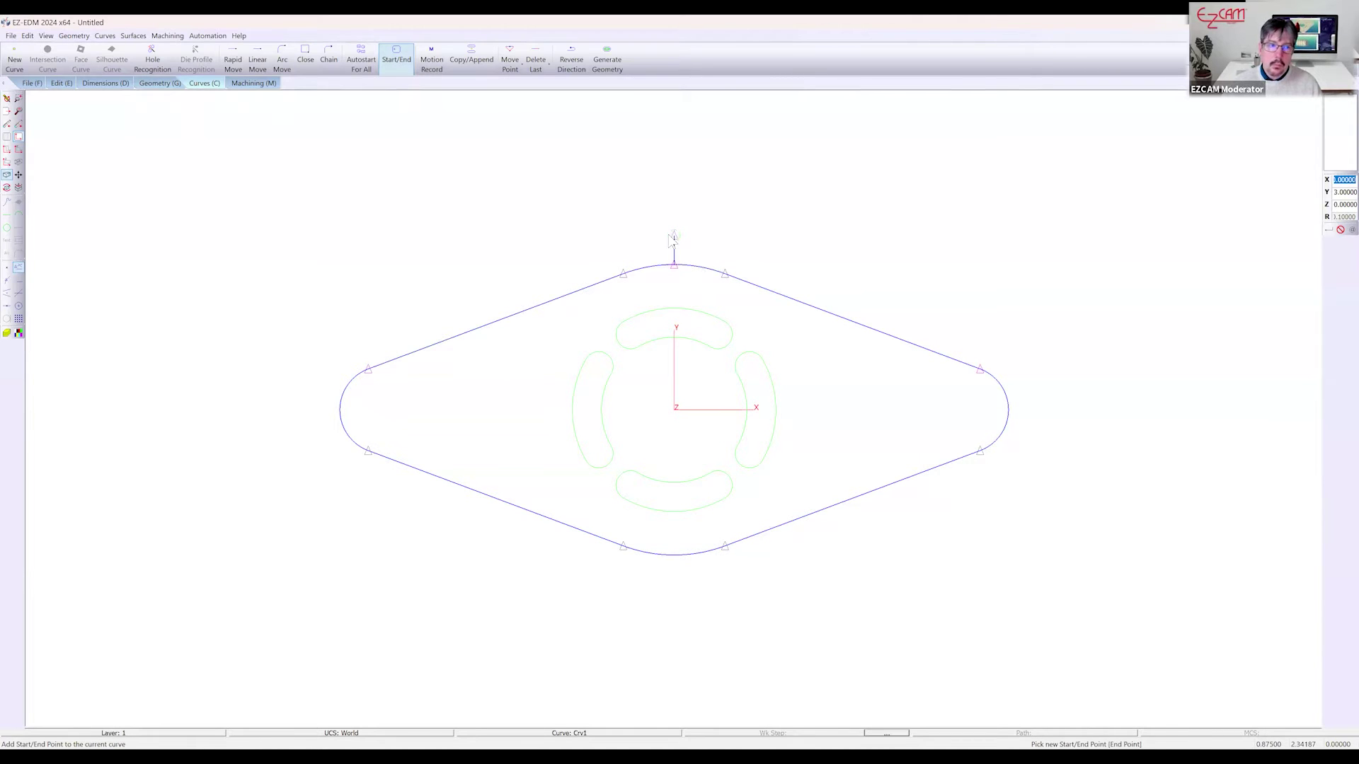
Create a punch feature from the outline curve using the Punch1 strategy and verify its toolpath
left_click(259, 84)
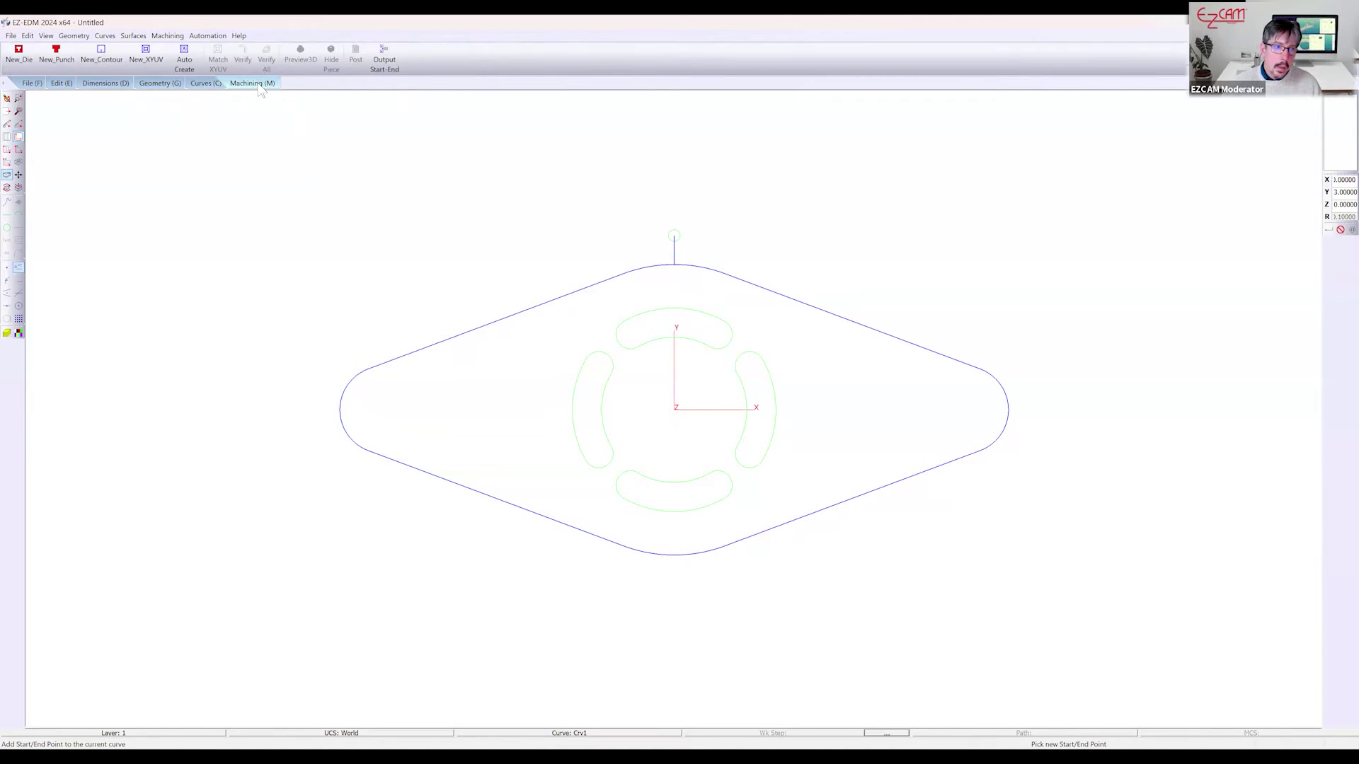
left_click(68, 61)
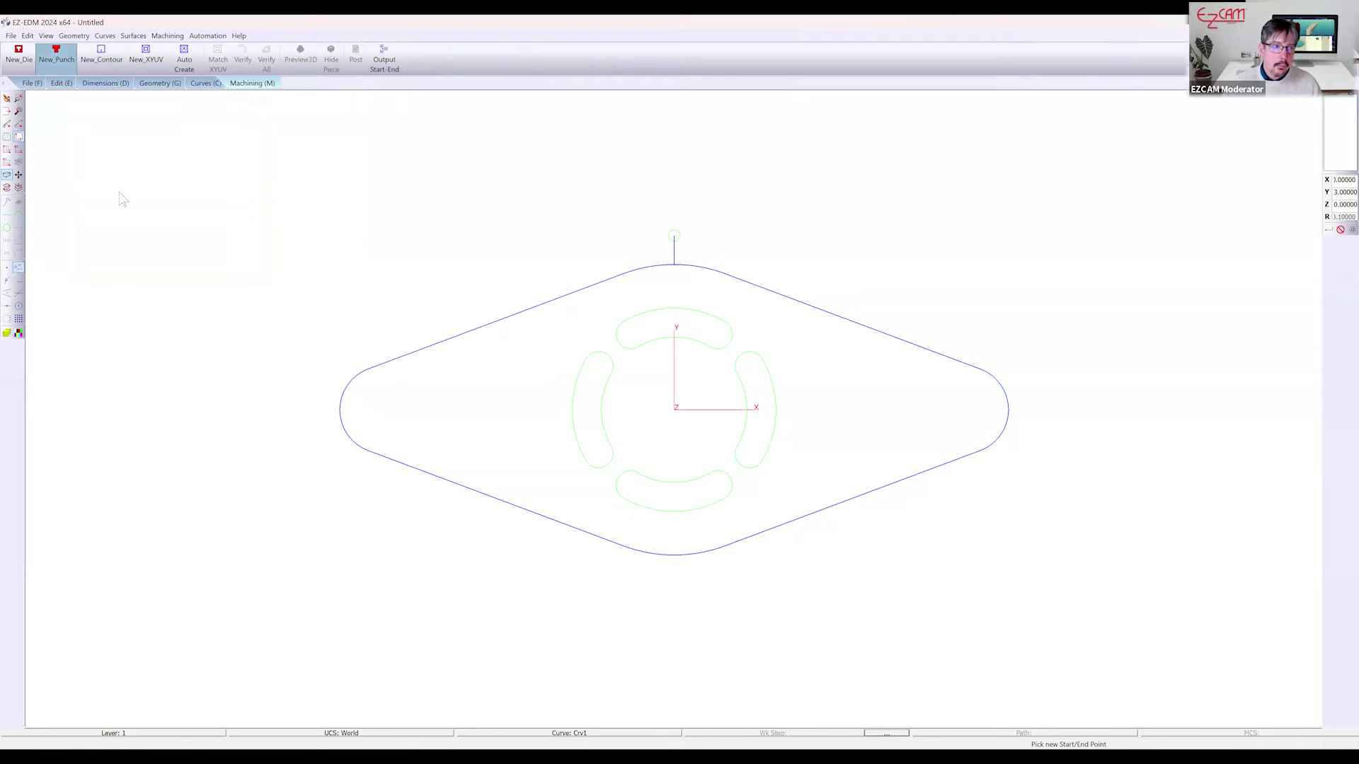
left_click(857, 509)
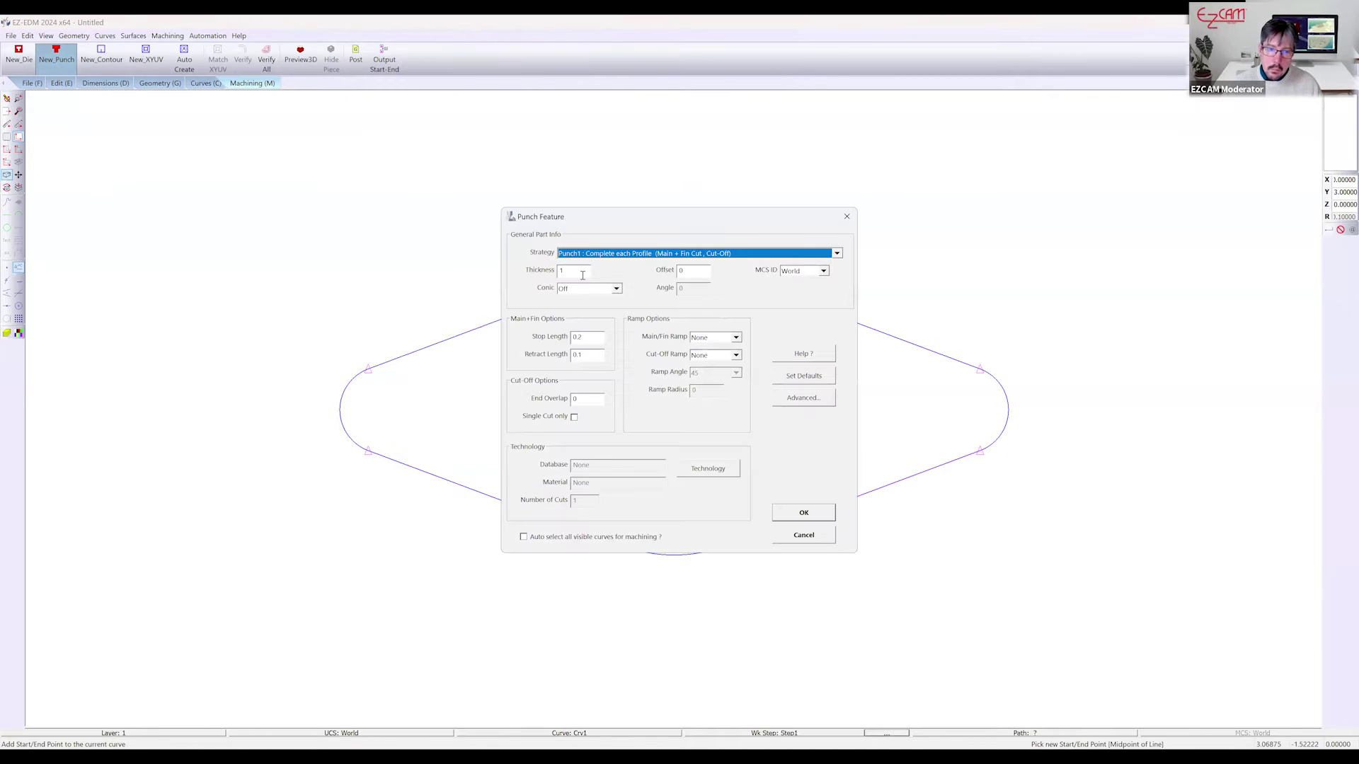
double_click(582, 275)
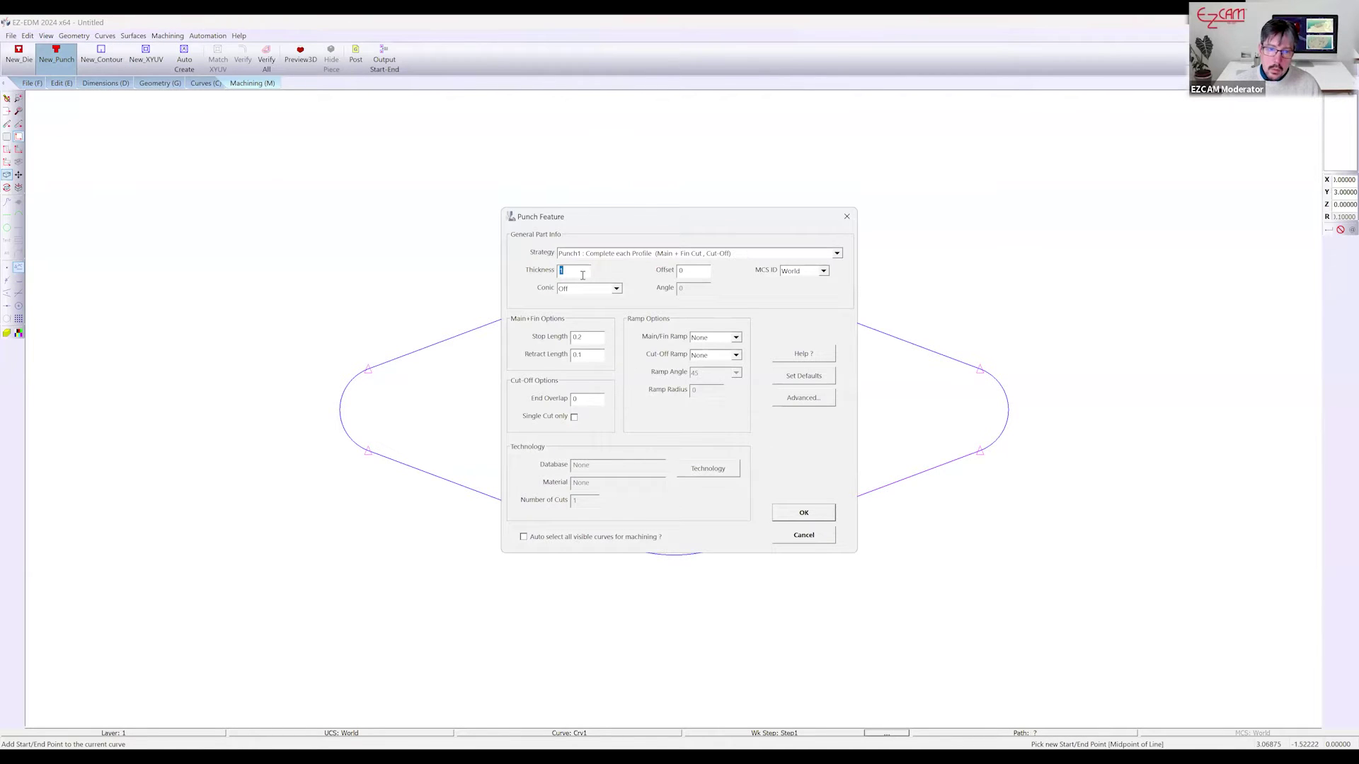
left_click(805, 514)
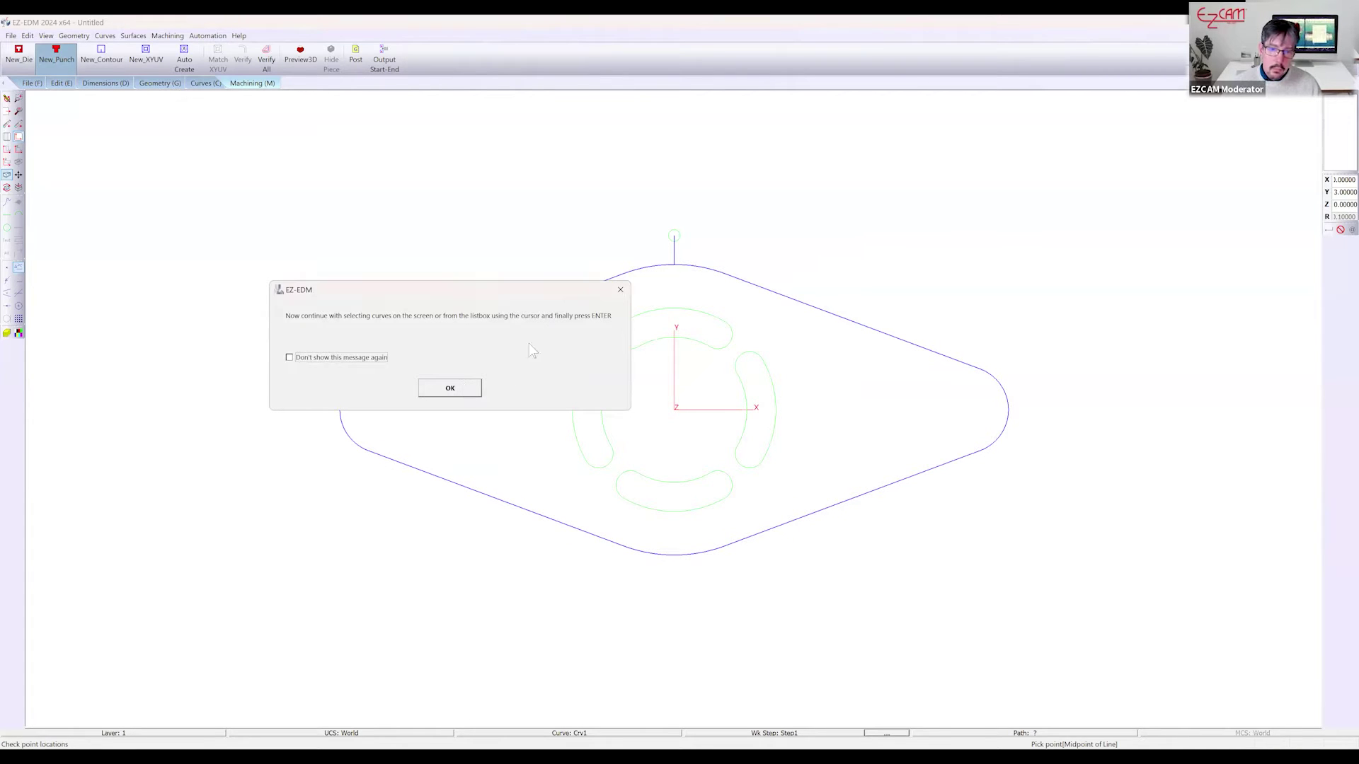
key("Return")
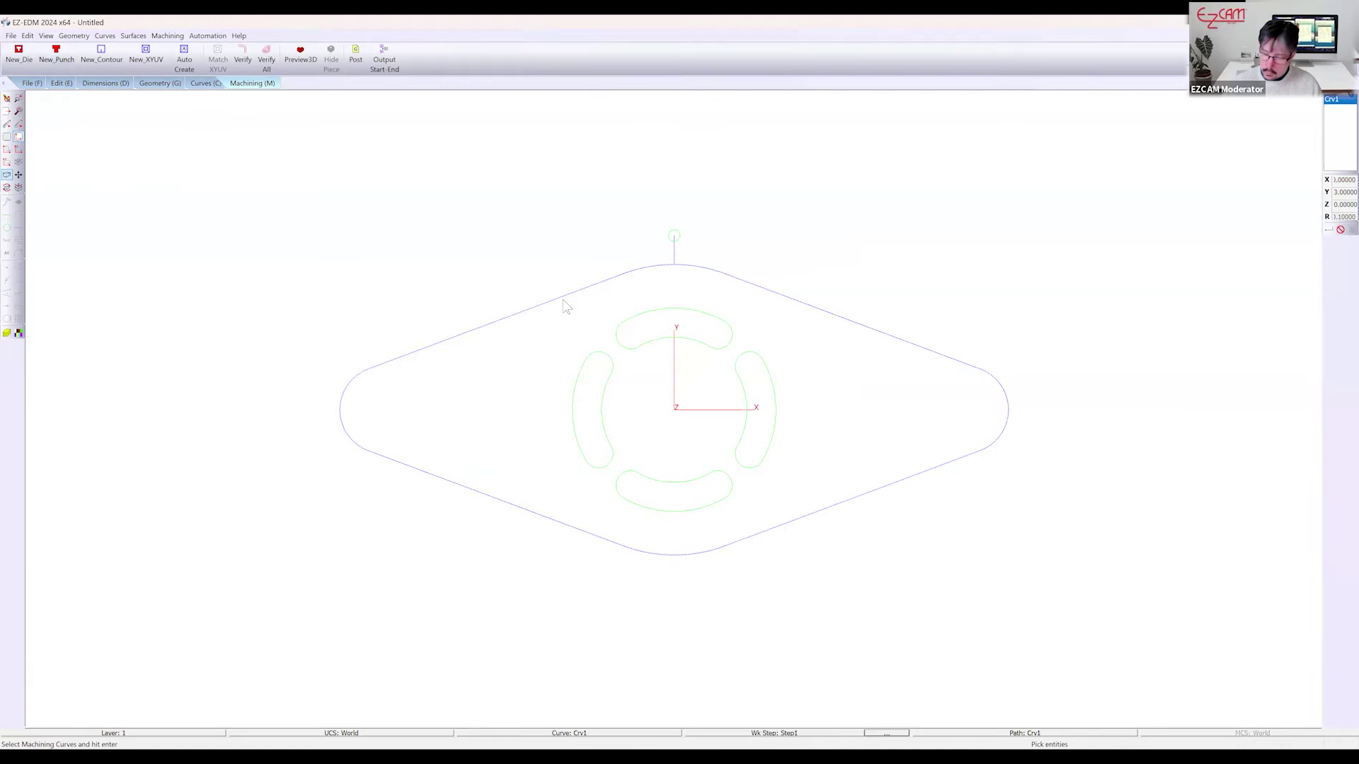
left_click(245, 54)
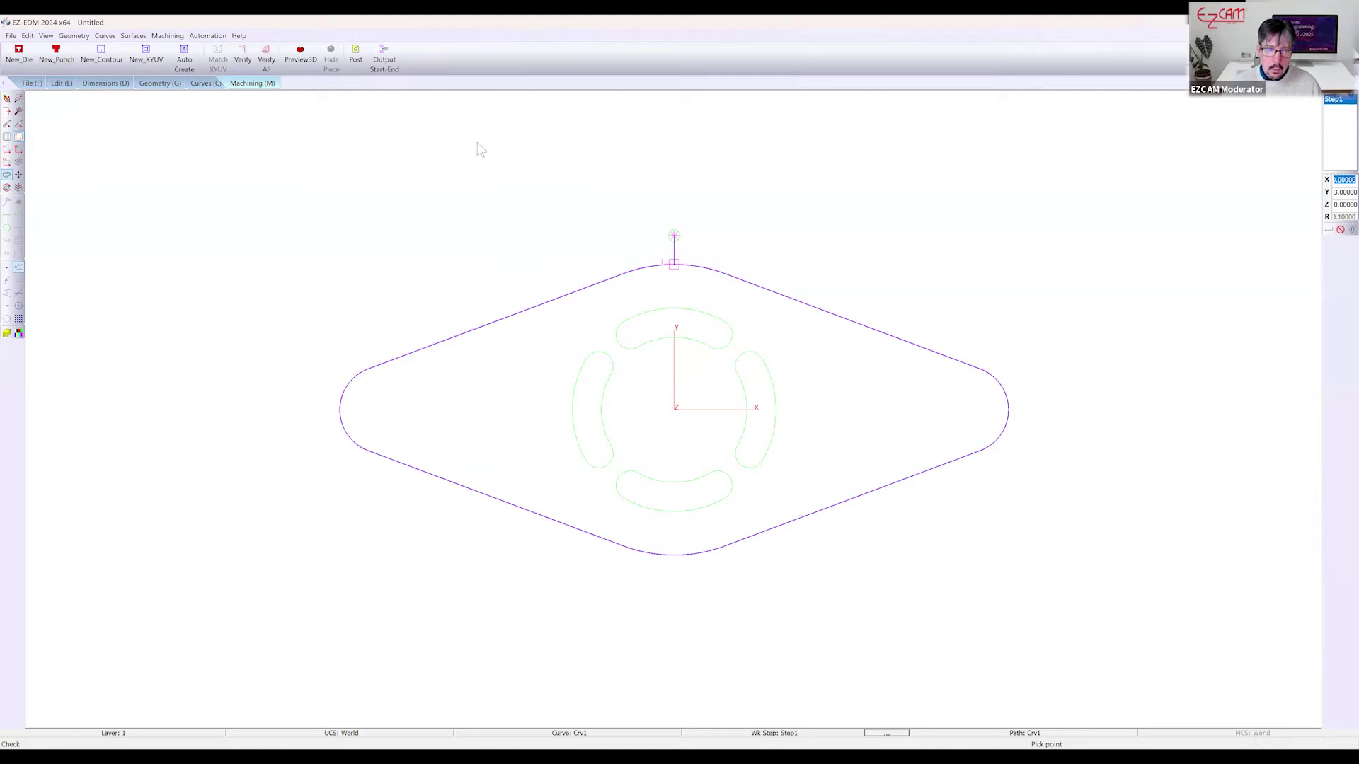
Add three freely placed start/end points outside the outline, off its upper-left, lower-left and lower-right edges
left_click(203, 84)
left_click(388, 61)
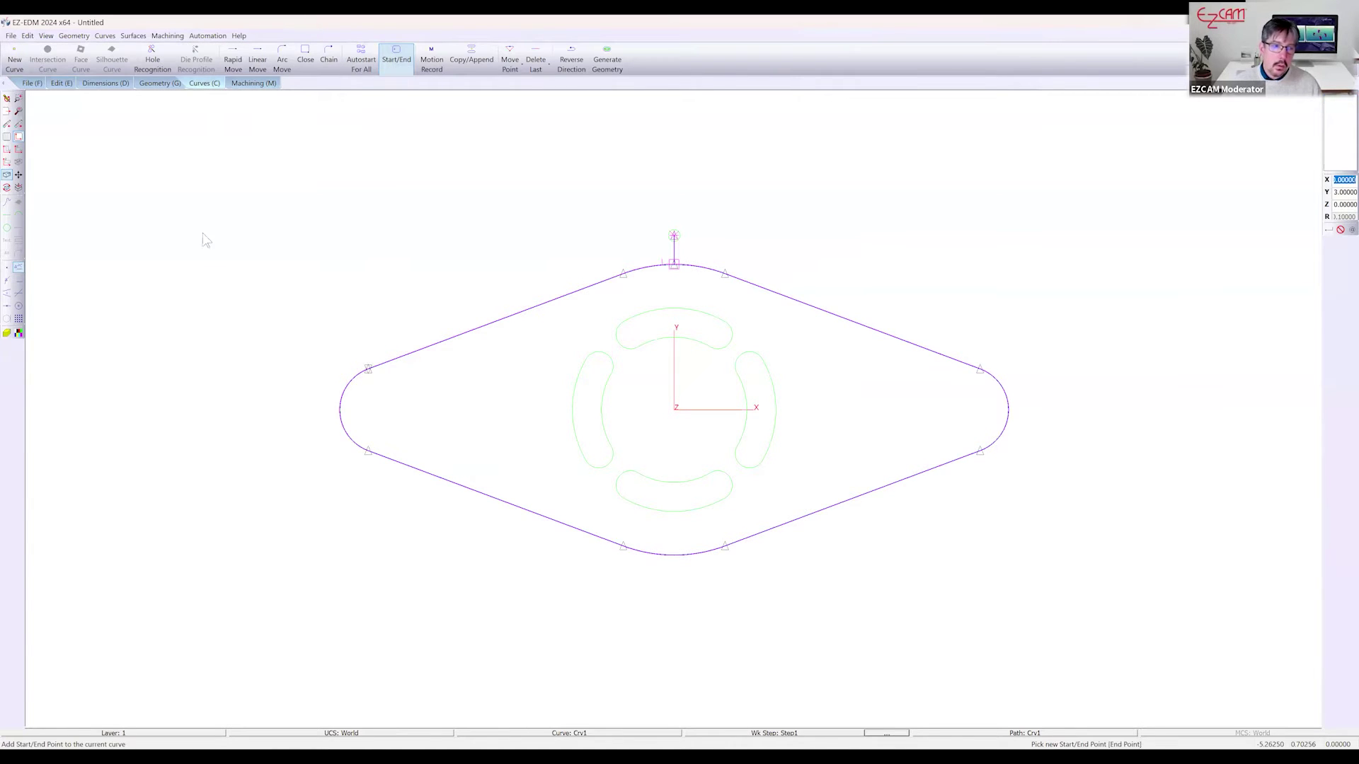
left_click(6, 268)
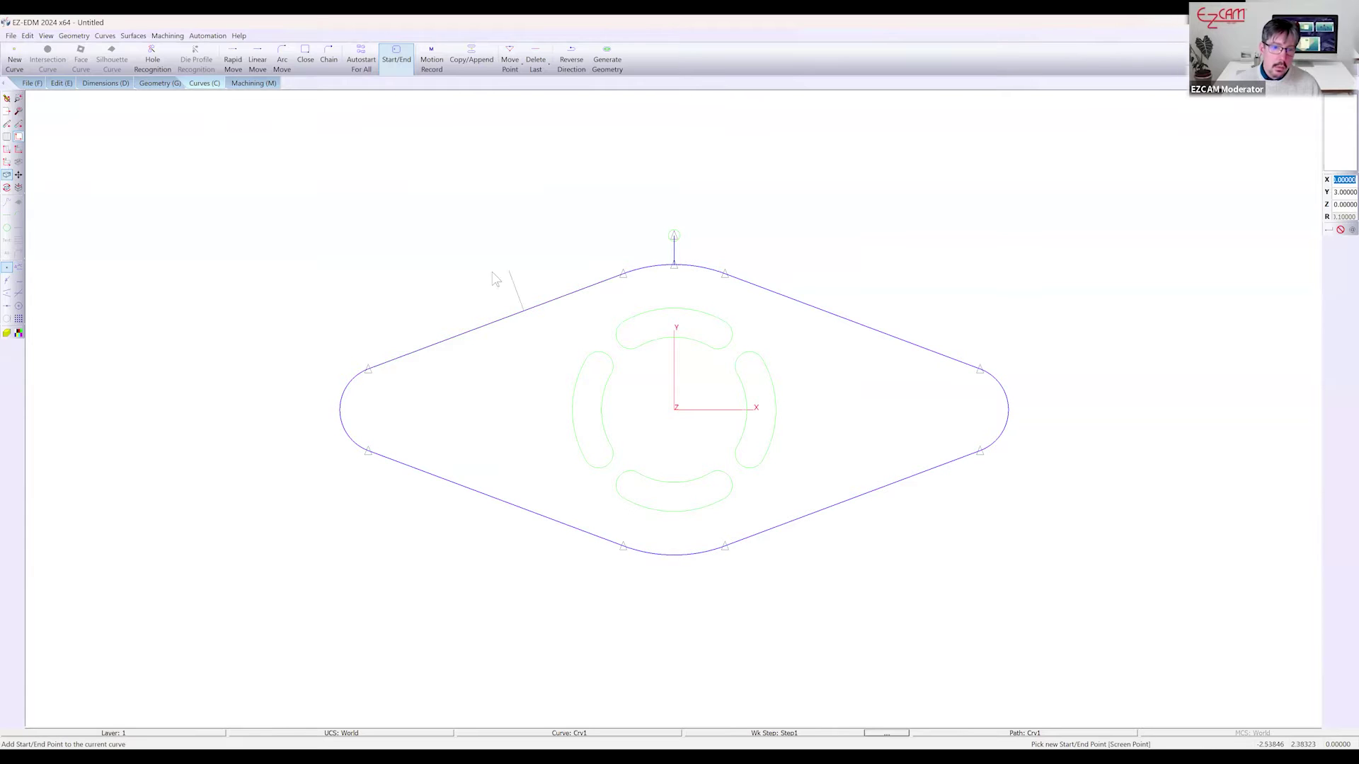
left_click(466, 266)
left_click(548, 550)
left_click(838, 531)
Verify the punch toolpath with the multiple start/end points and redraw the view to clear it
left_click(251, 83)
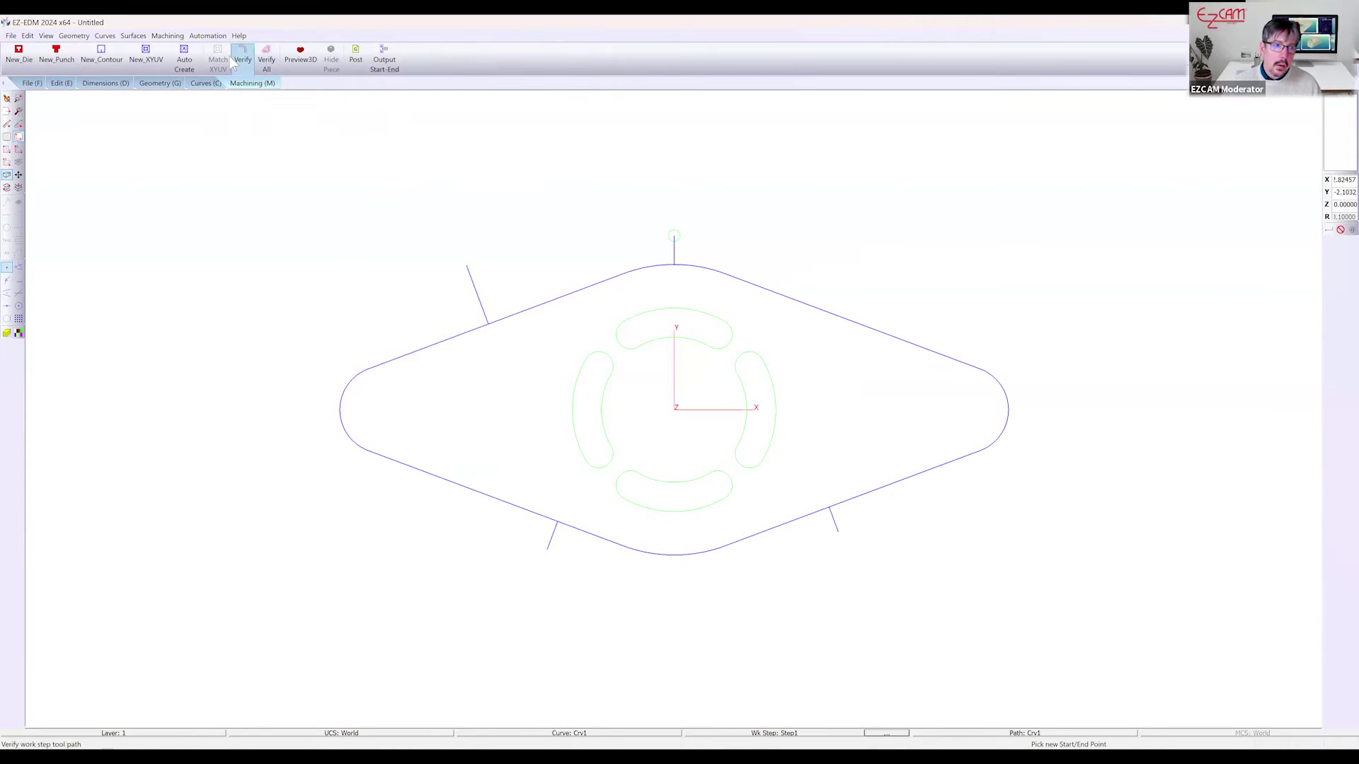
left_click(242, 59)
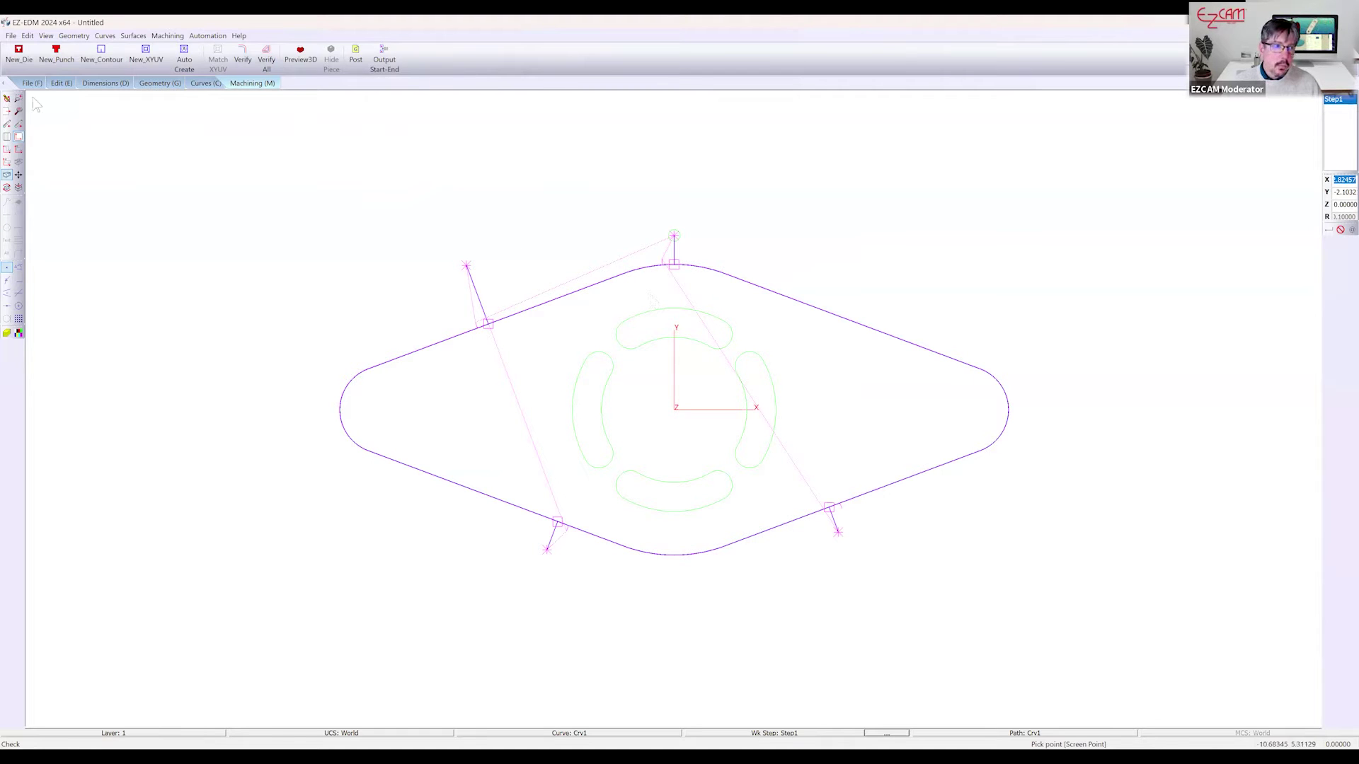
left_click(7, 99)
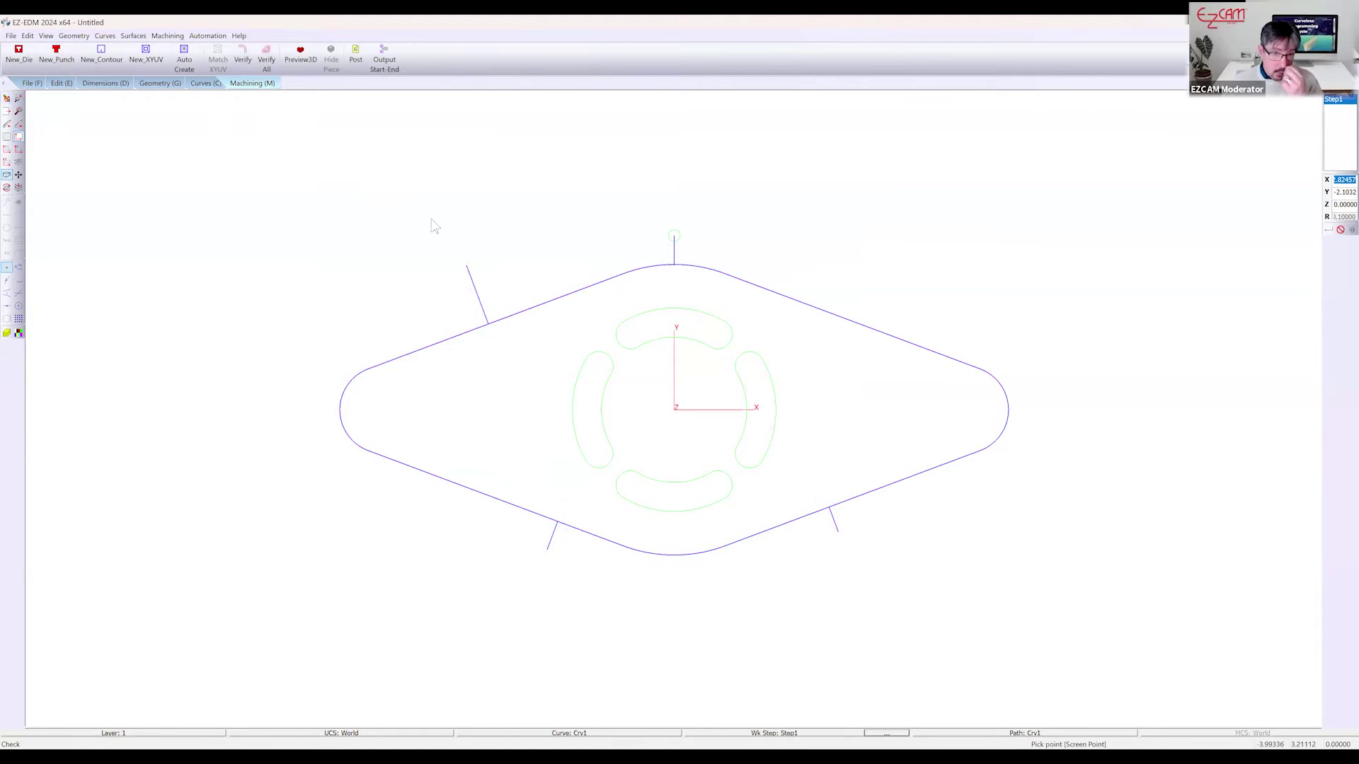
Remove the three extra start/end points from the outline curve, keeping only the one at the small circle
left_click(207, 84)
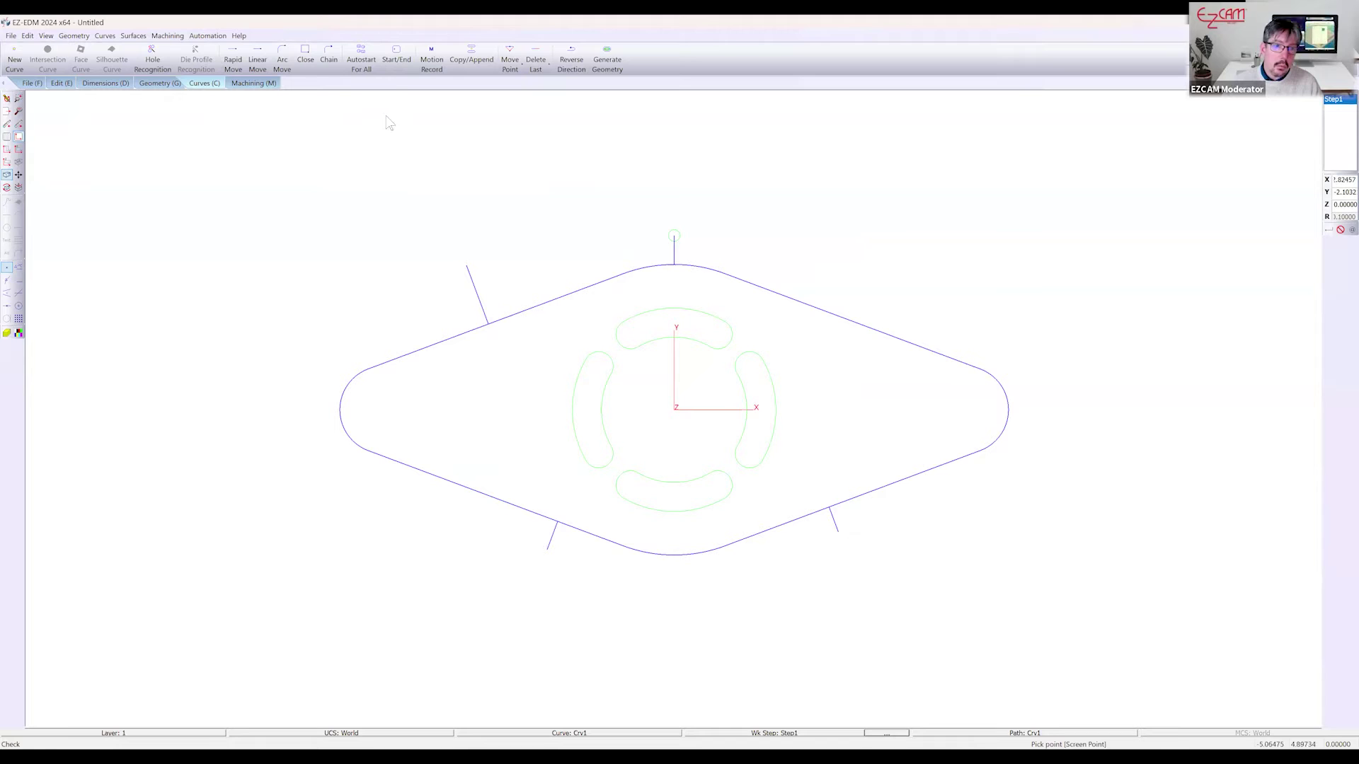
left_click(398, 61)
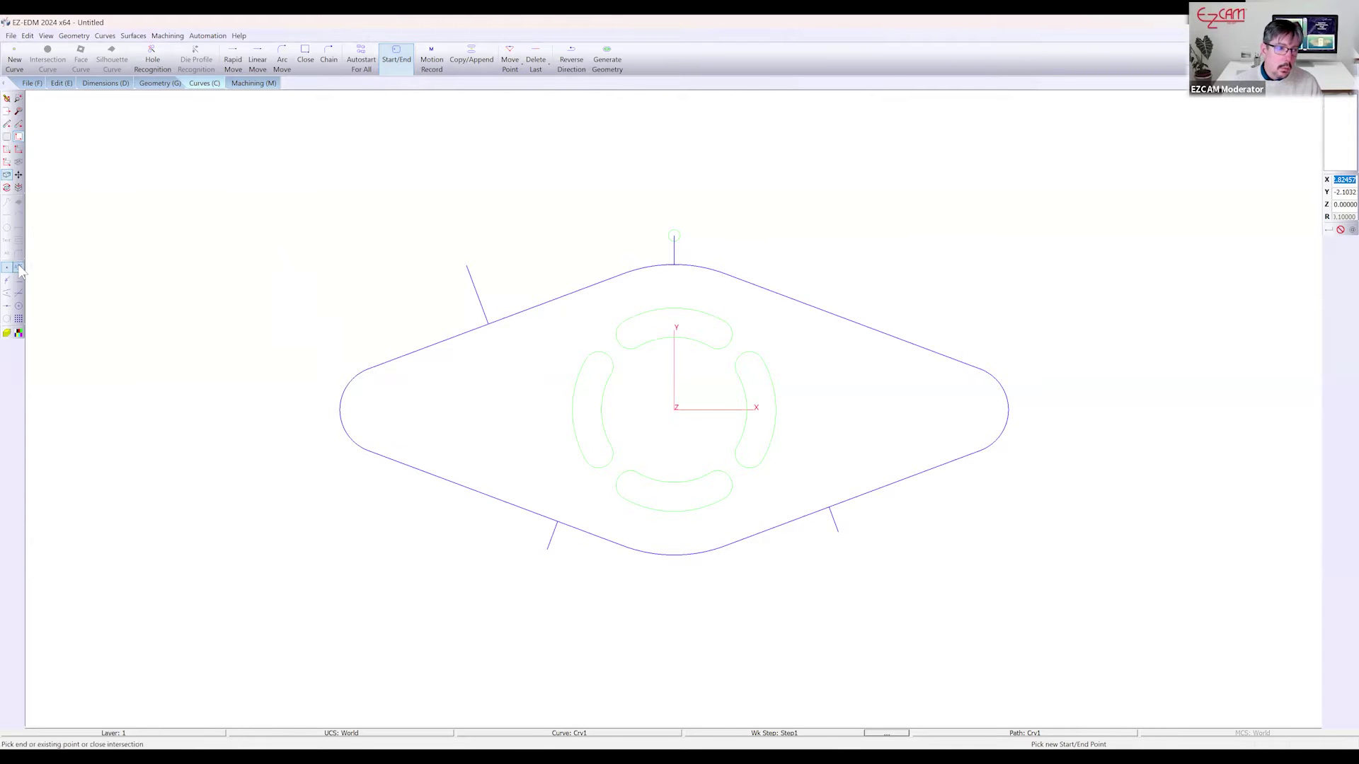
scroll(466, 316, "up", 1)
scroll(465, 316, "up", 7)
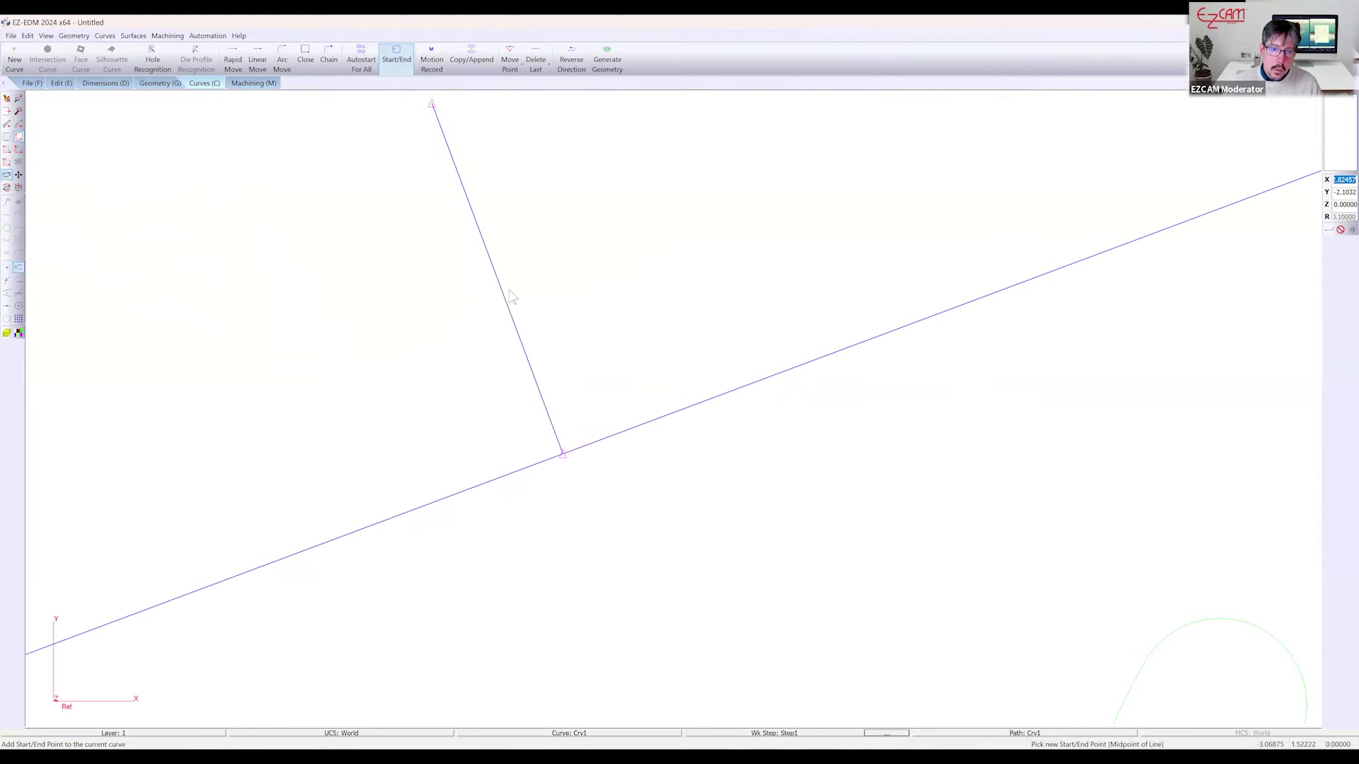
scroll(507, 294, "down", 8)
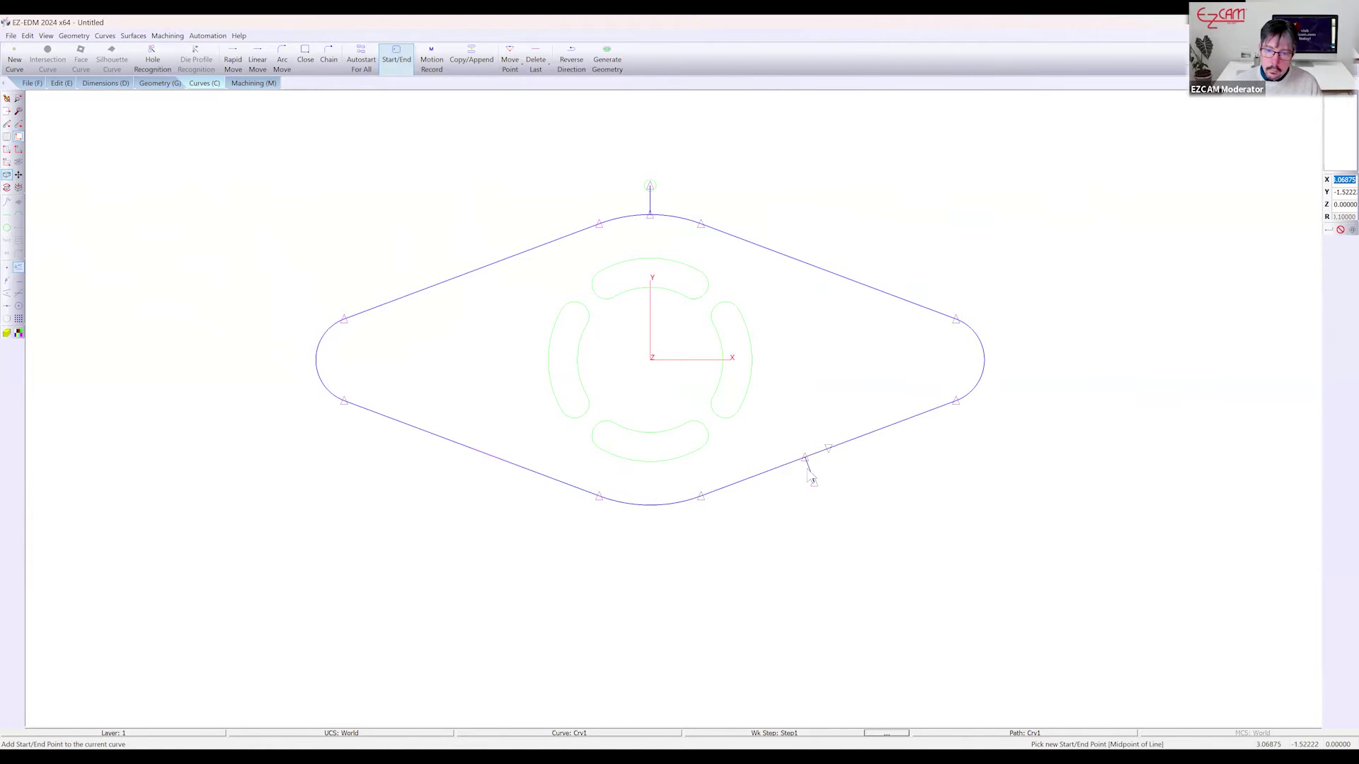
scroll(813, 484, "up", 2)
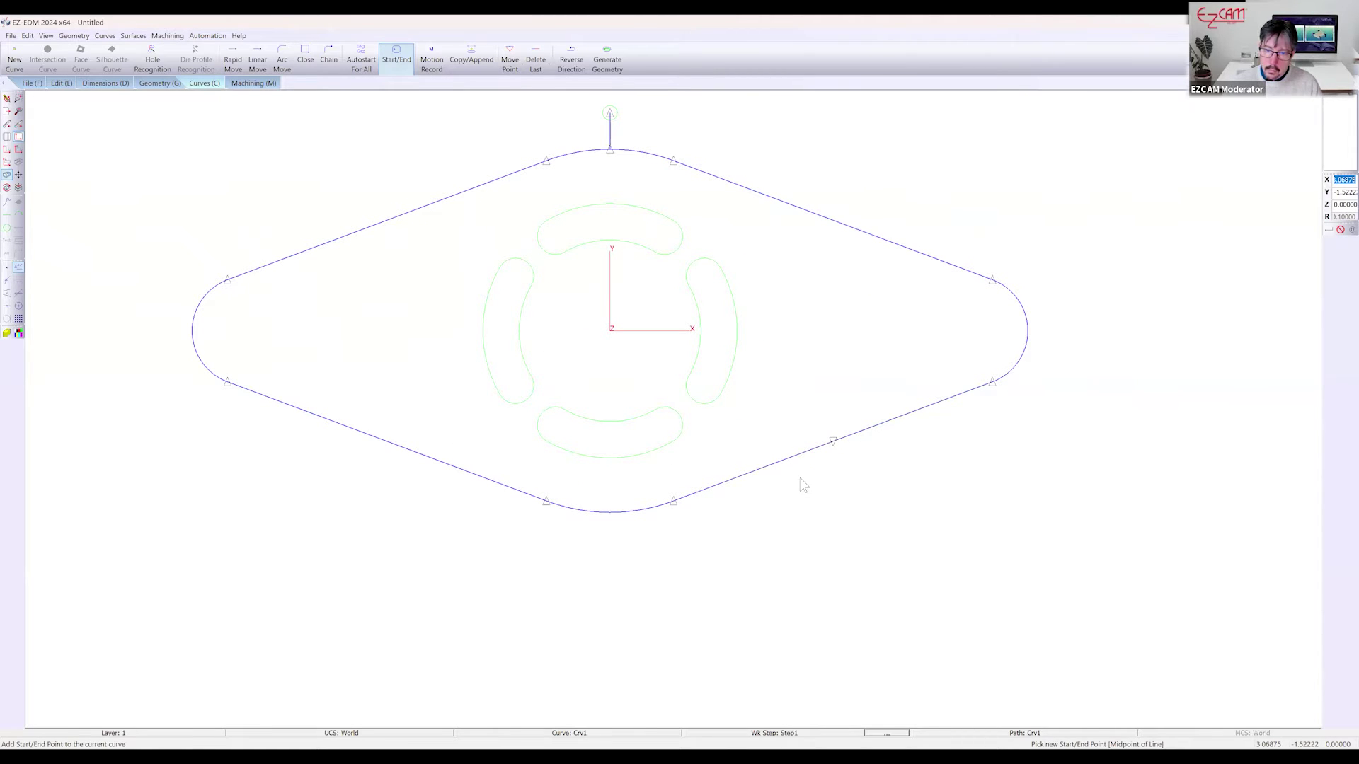
Preview the punch cut in 3D, hide the surrounding stock, orbit around the straight-walled part and redraw the view
scroll(549, 371, "down", 2)
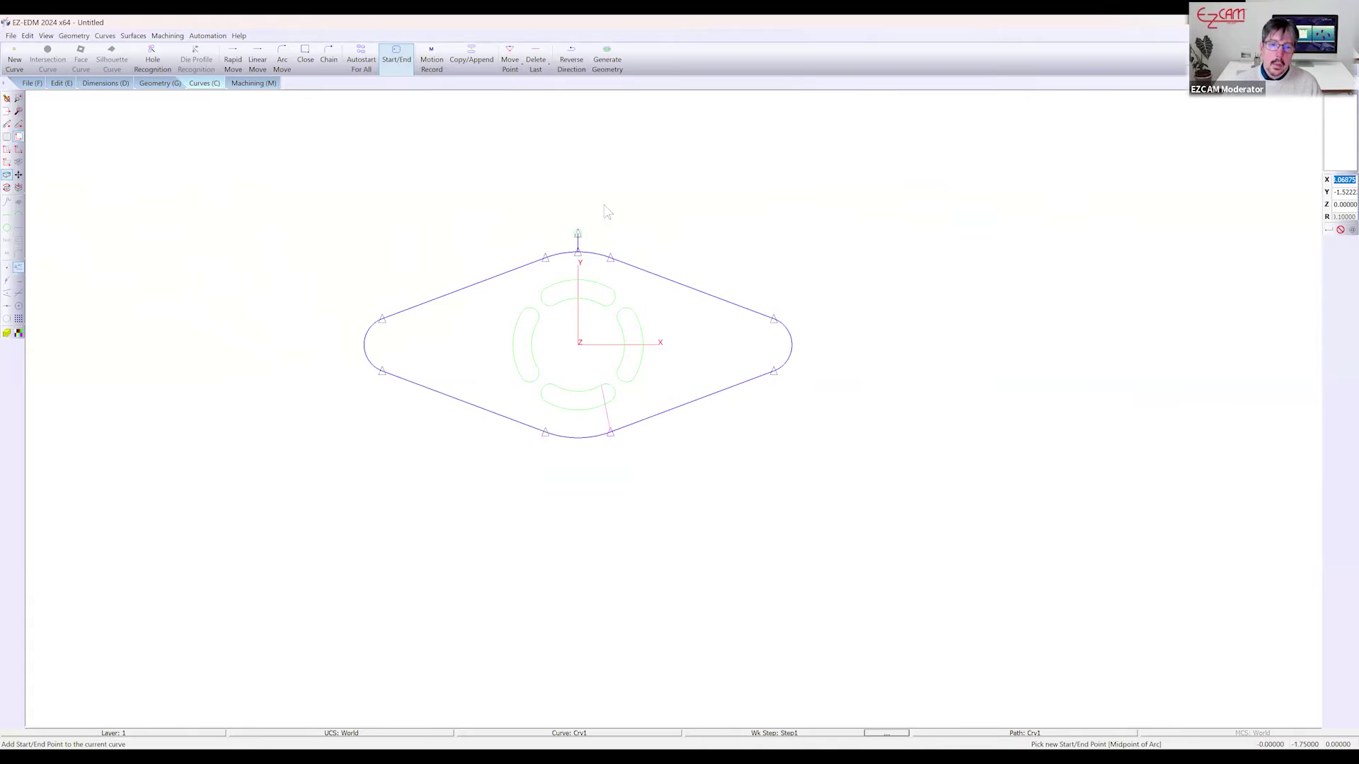
left_click(253, 83)
left_click(300, 56)
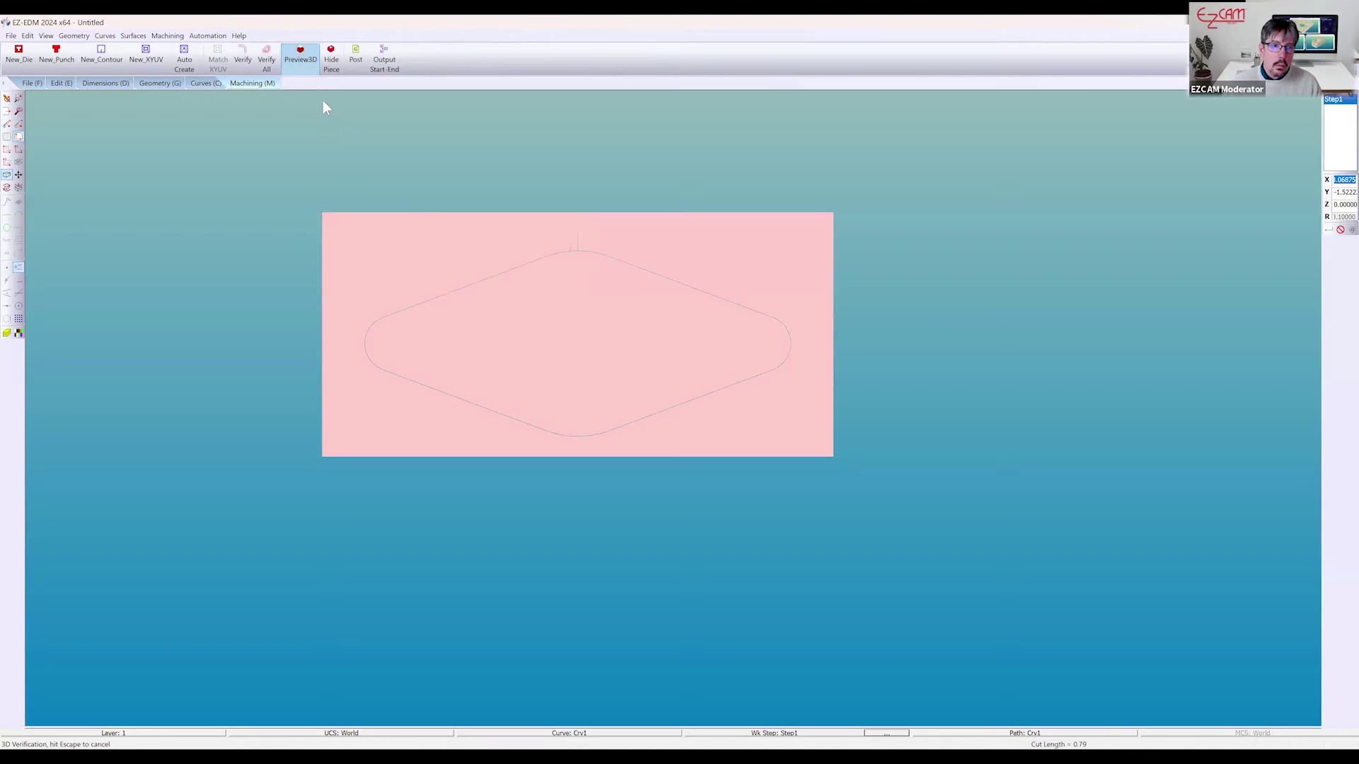
left_click(340, 60)
middle_click_drag(604, 299, 637, 211)
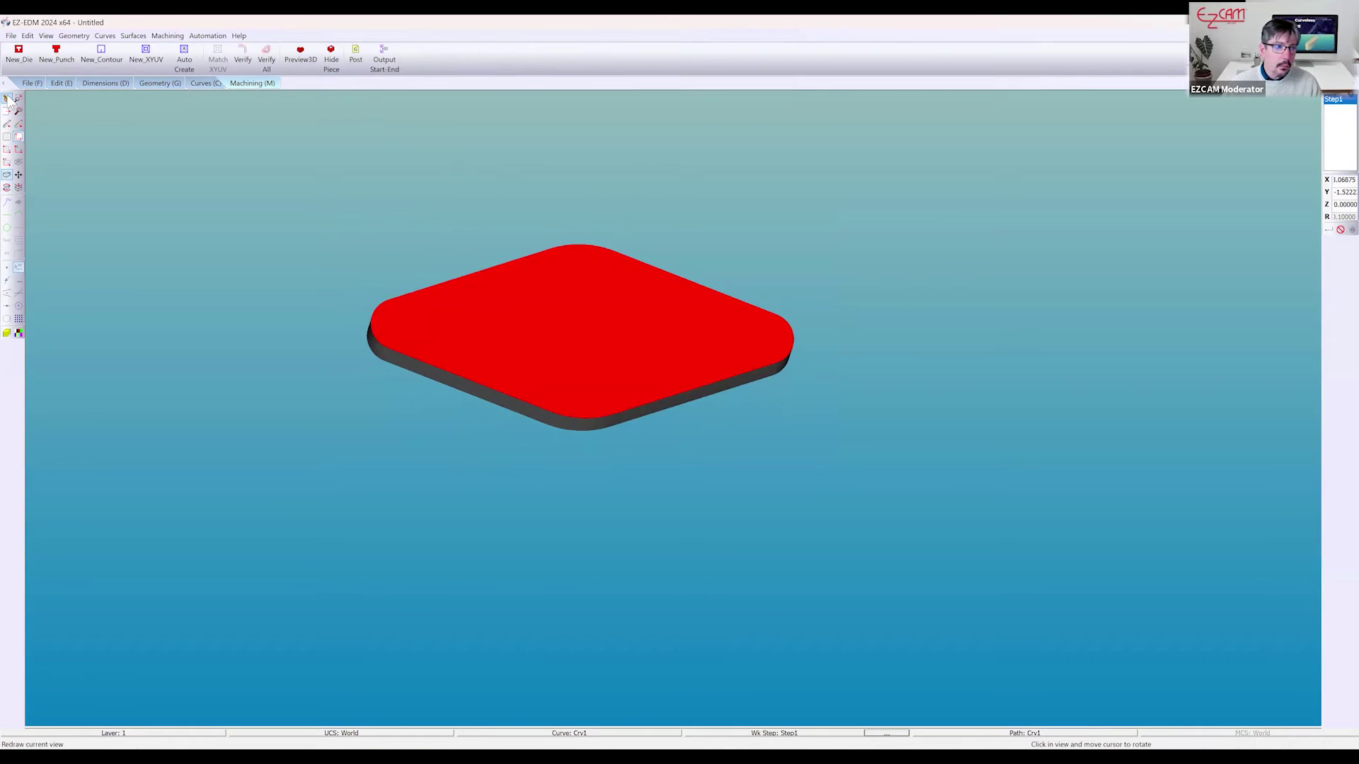
left_click(7, 99)
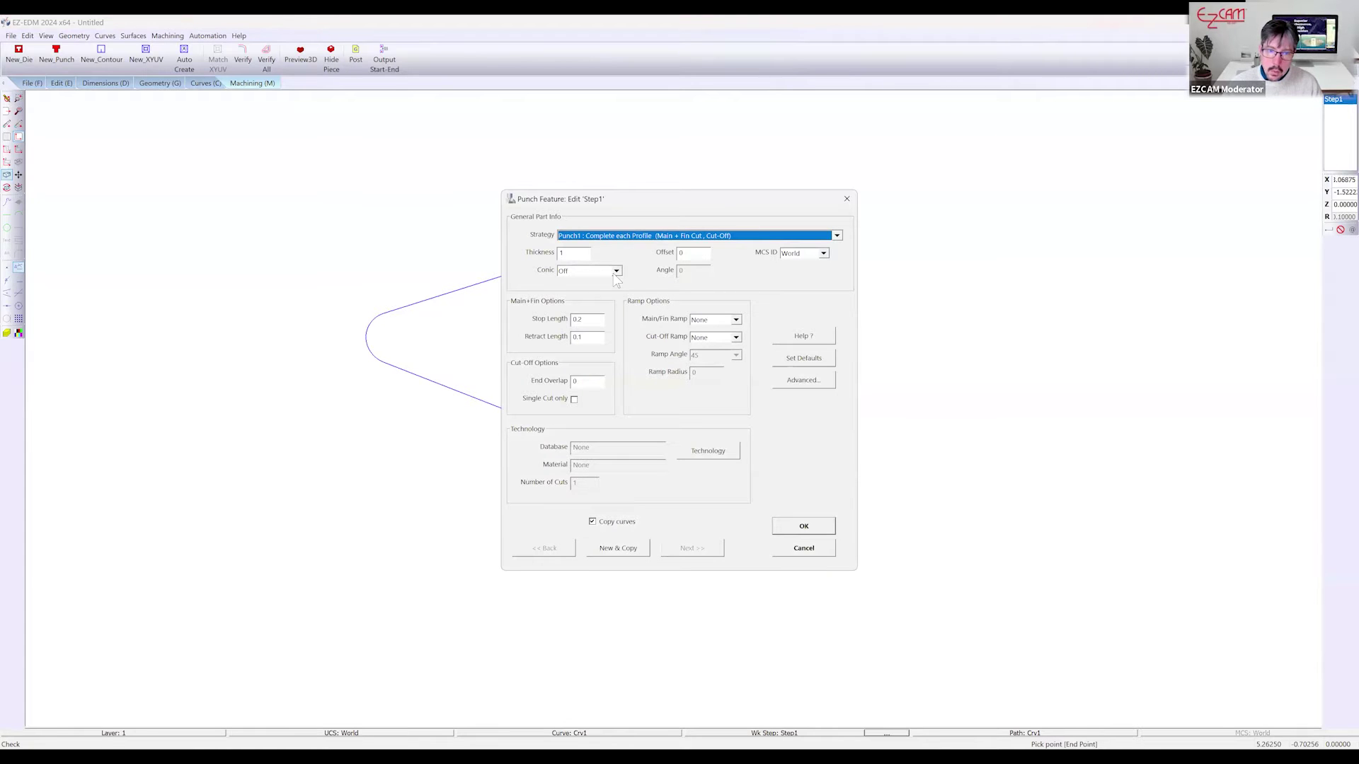
Set the punch feature's conic mode to Right with an angle of 7 and verify the tapered toolpath
left_click(615, 272)
left_click(603, 300)
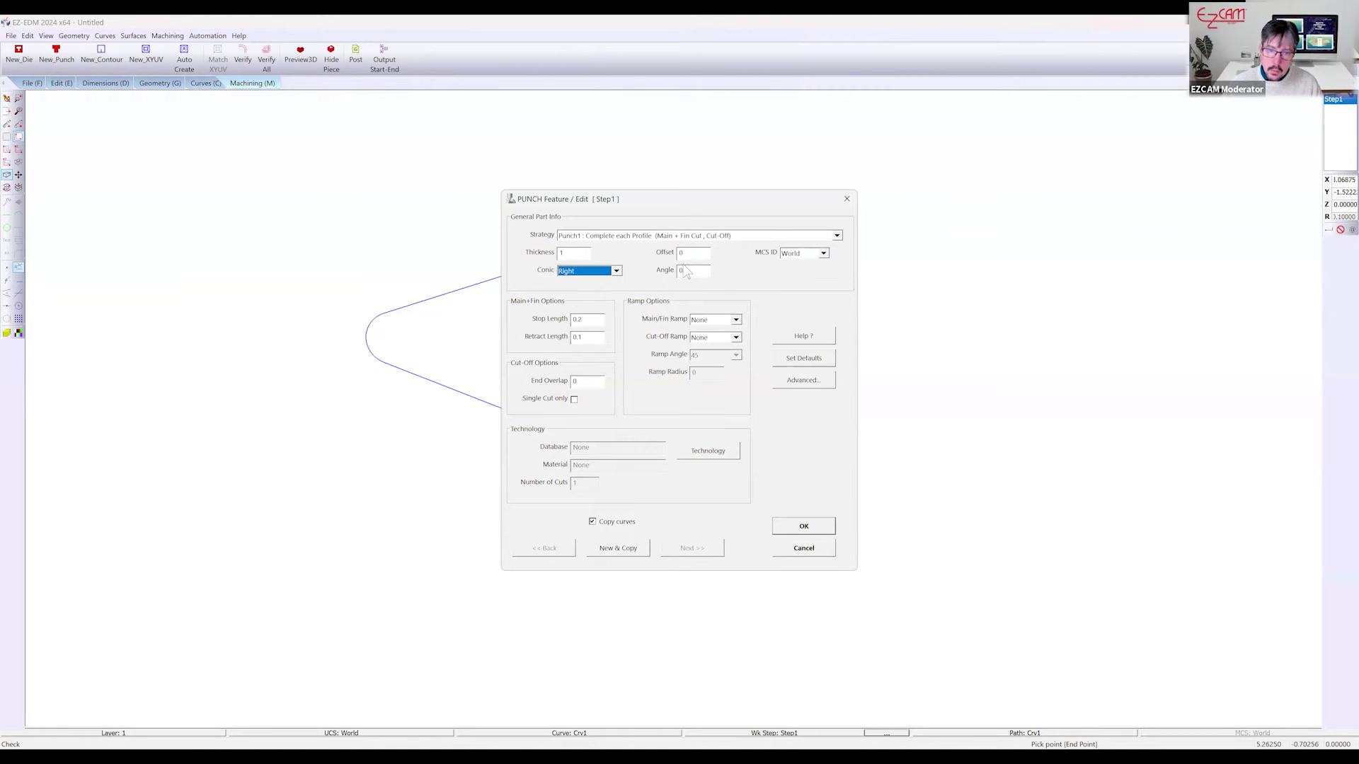
double_click(692, 271)
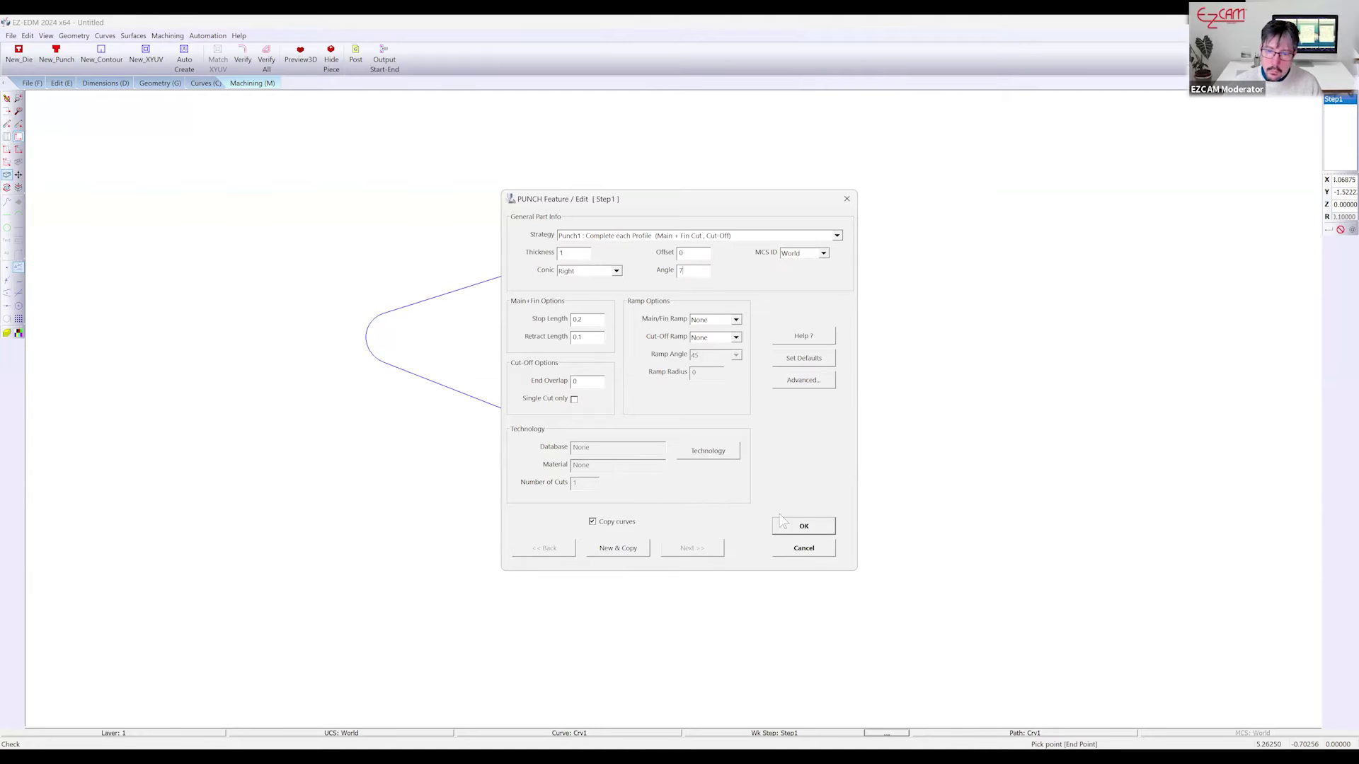
key("Return")
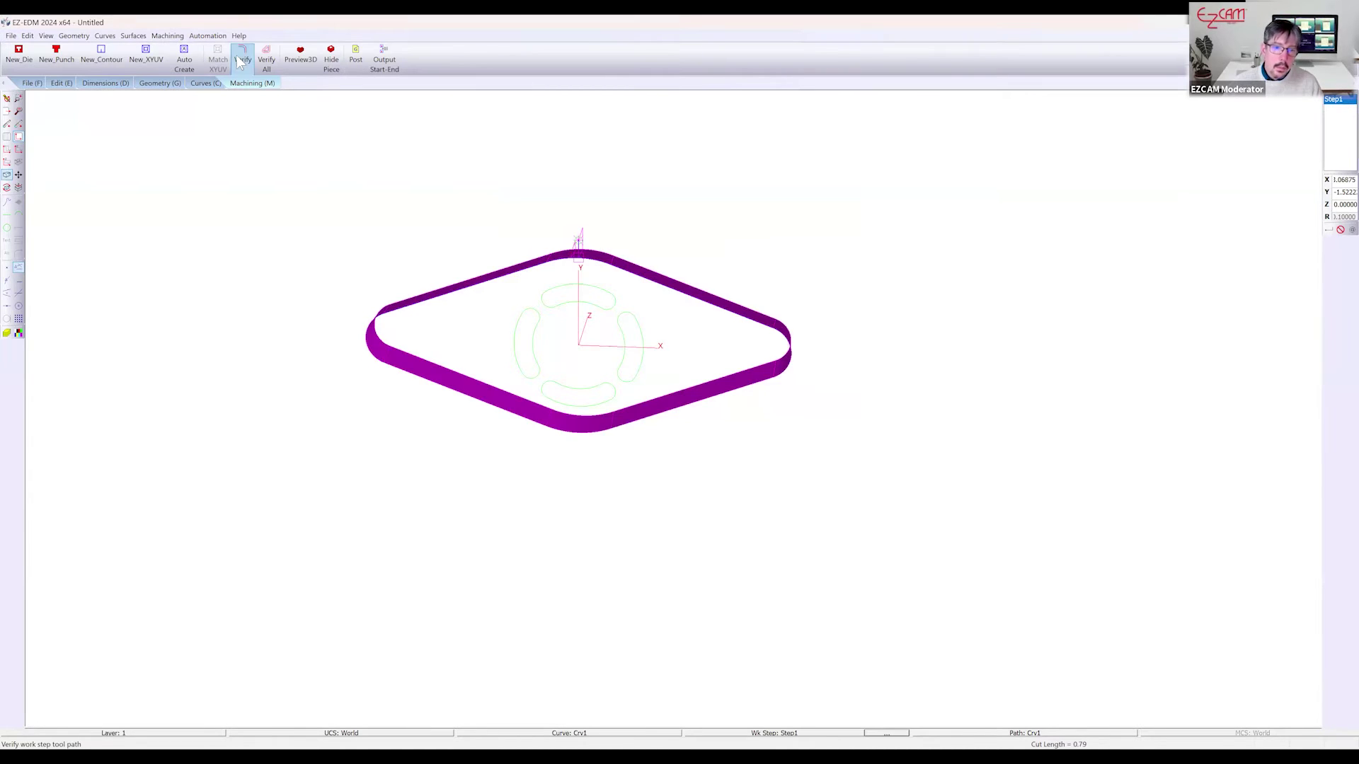
left_click(10, 155)
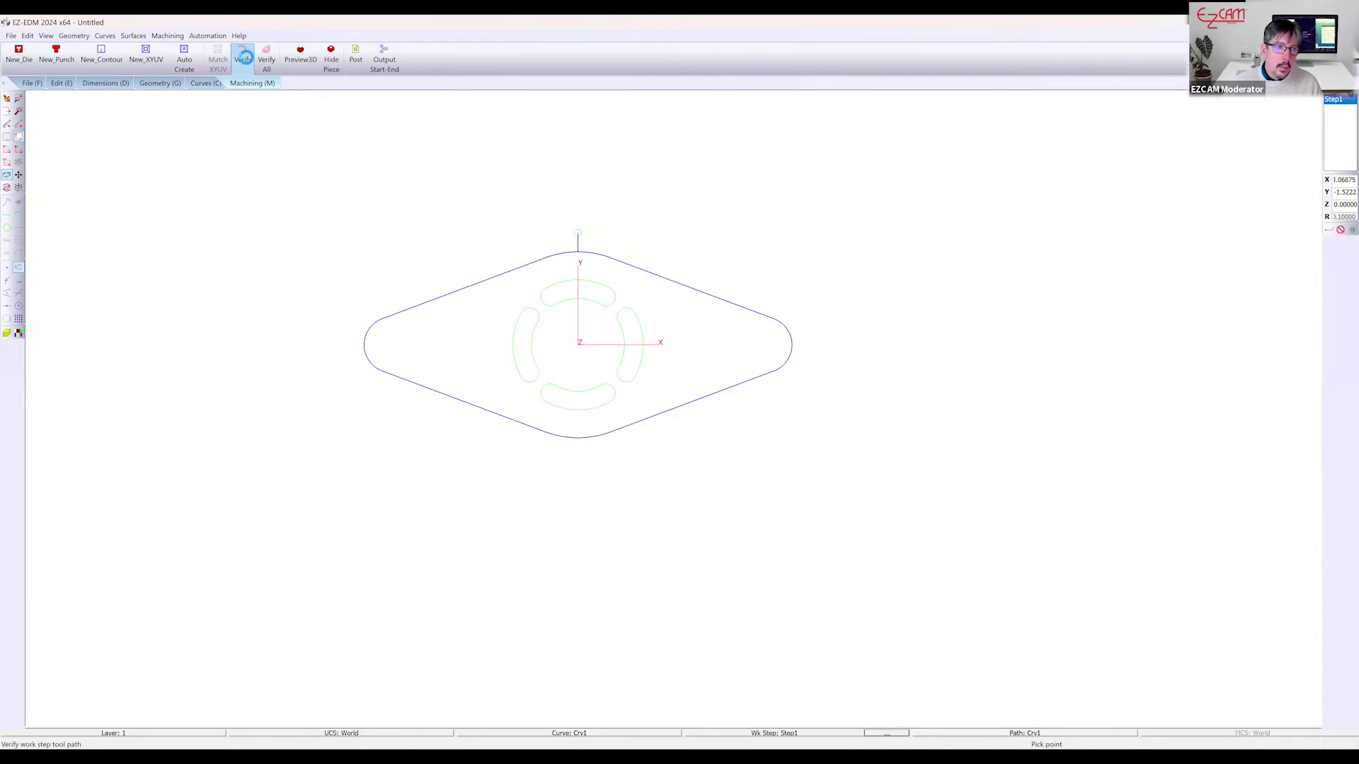
Preview the tapered punch in 3D, hide the surrounding stock to examine the part's sloped walls, and redraw the view
left_click(301, 56)
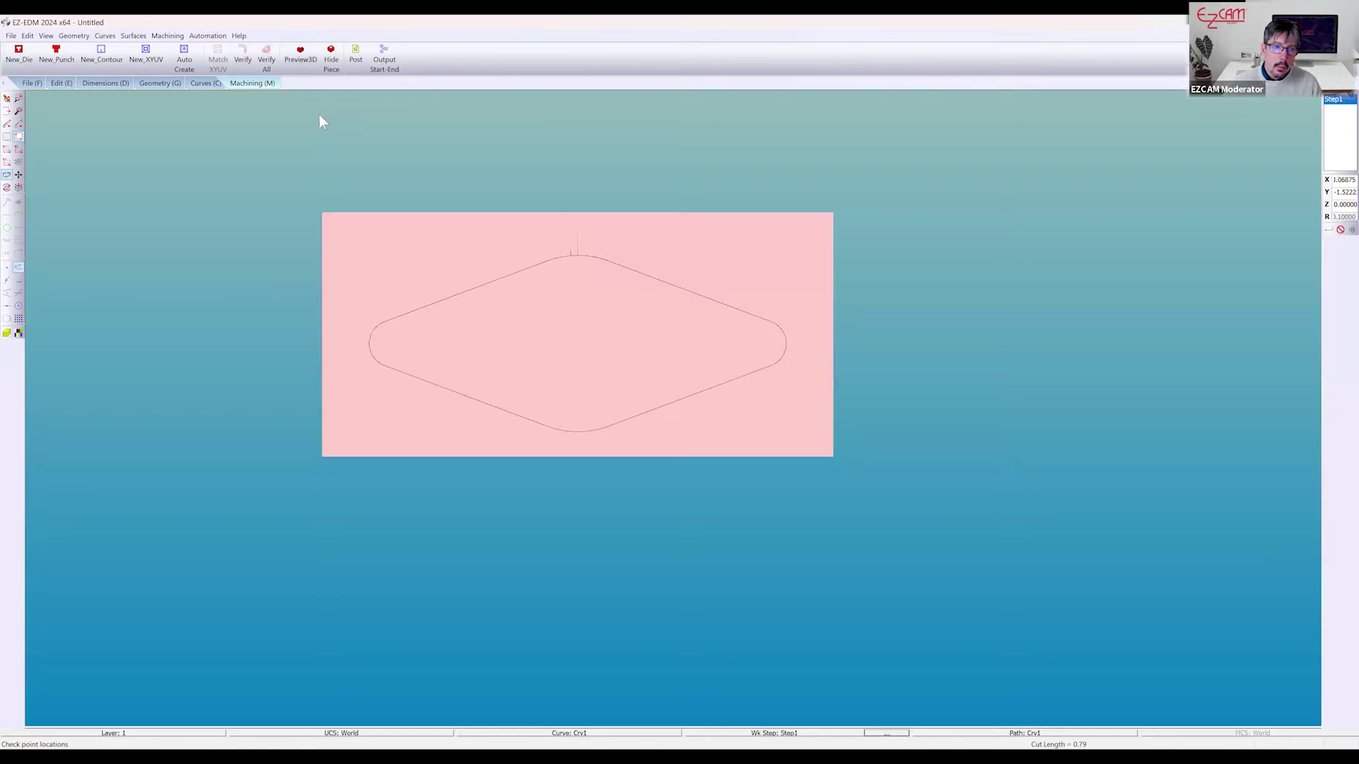
left_click(331, 64)
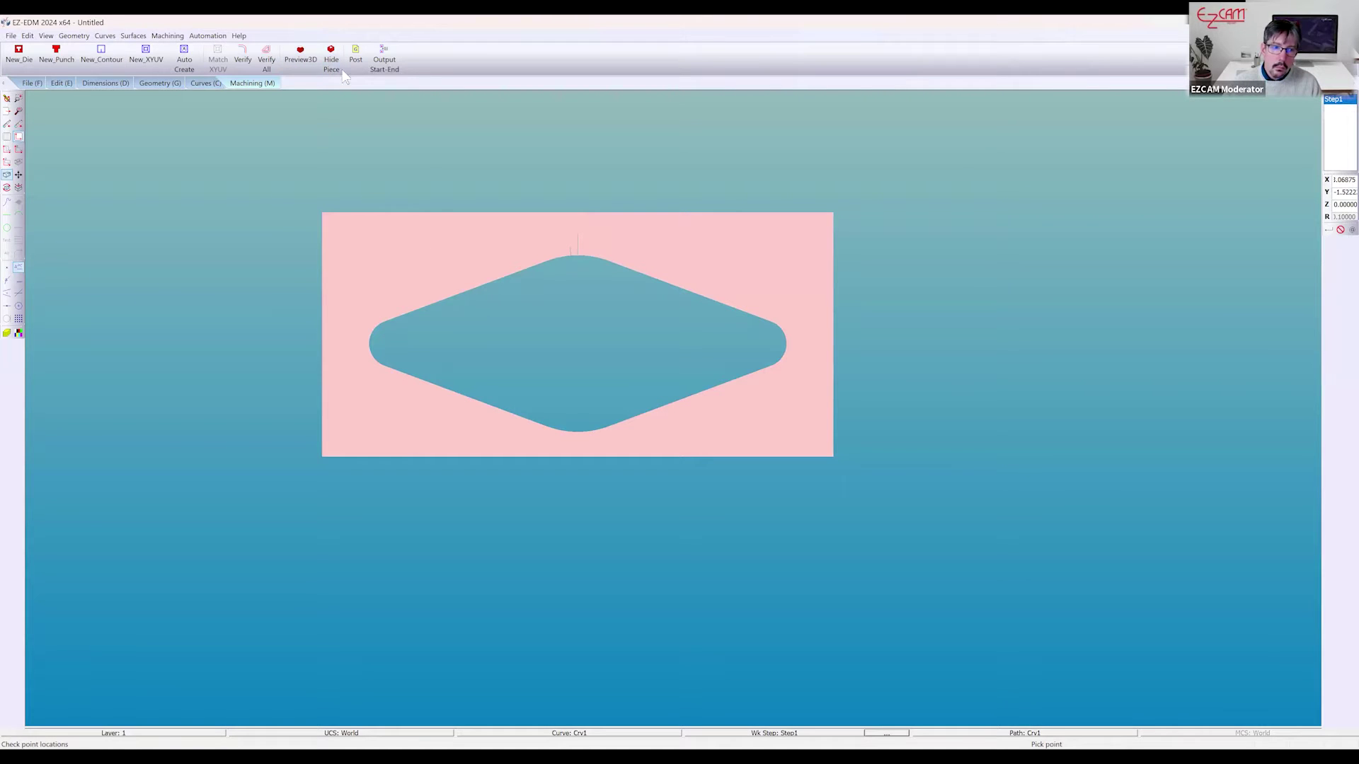
left_click(336, 62)
scroll(579, 351, "up", 2)
middle_click_drag(570, 304, 570, 428)
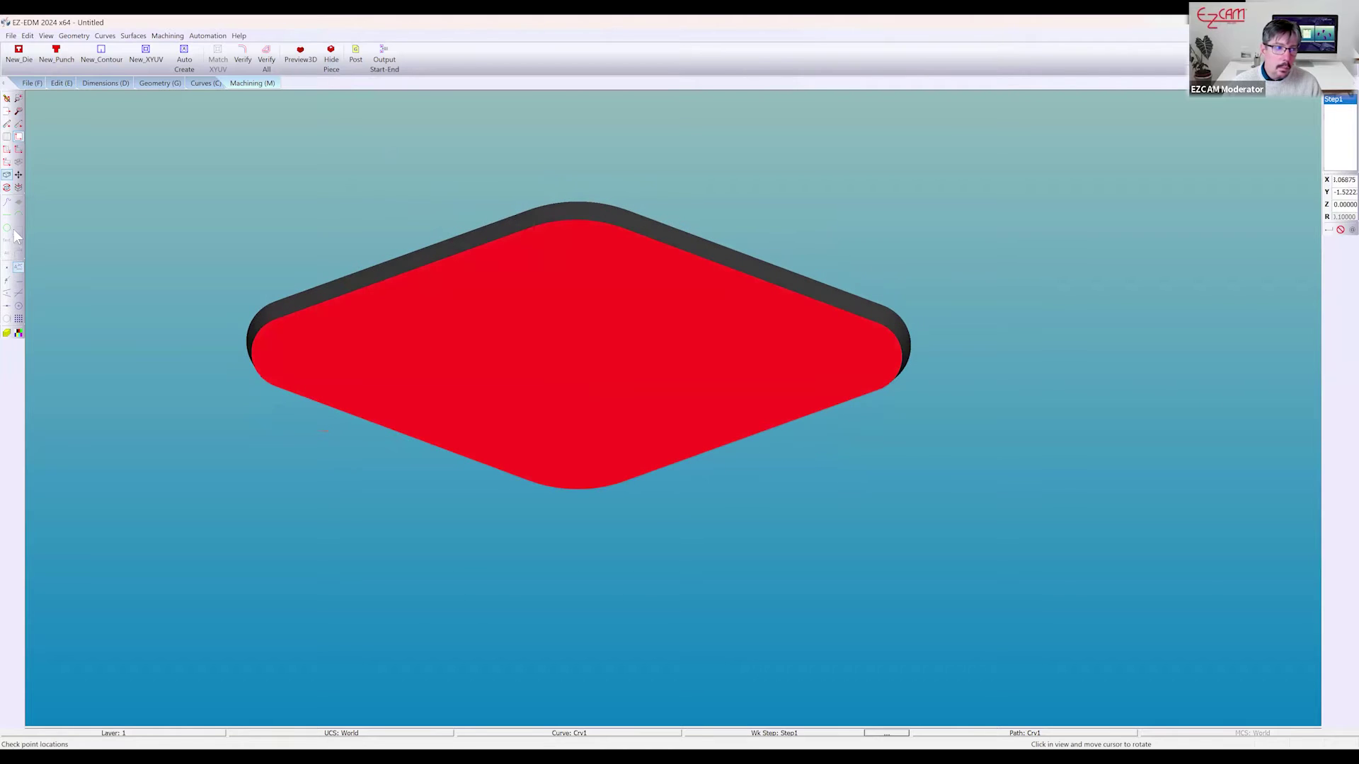
left_click(7, 99)
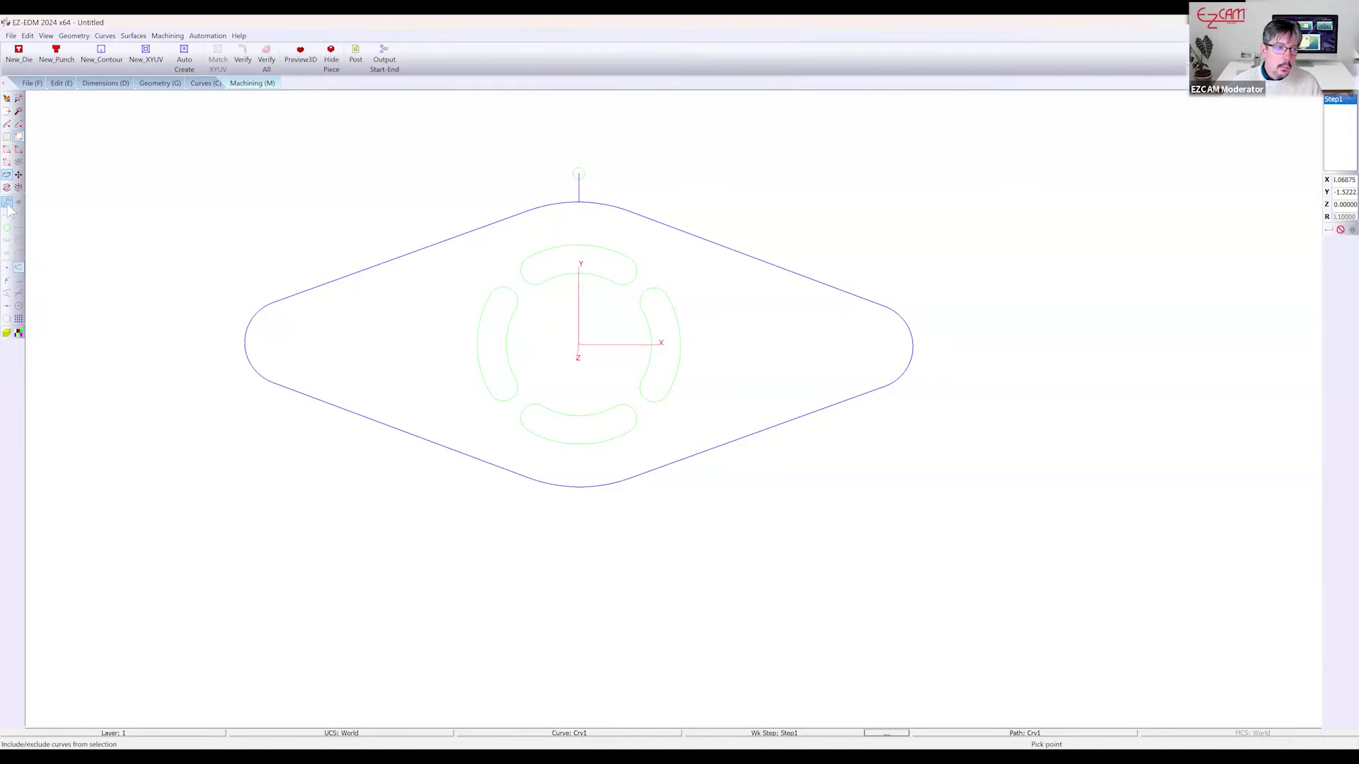
scroll(721, 404, "down", 1)
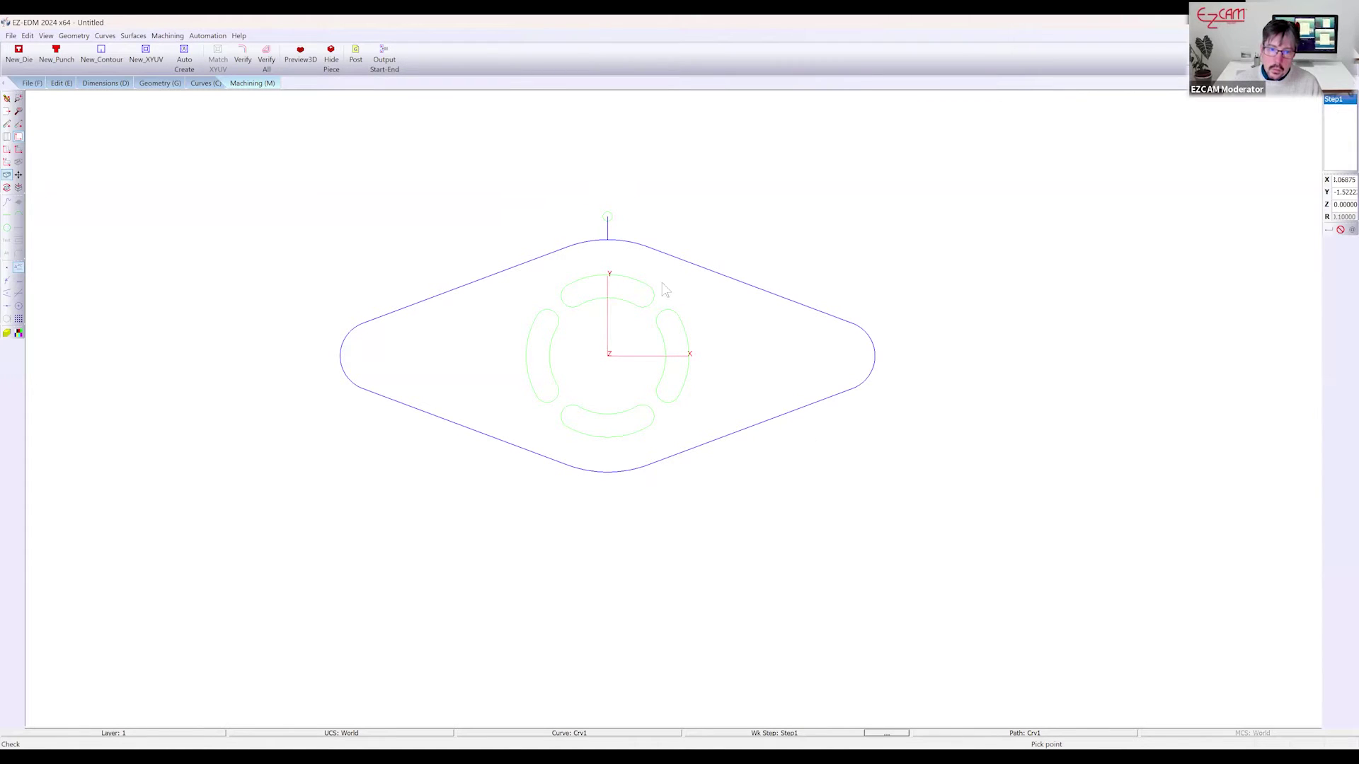
Set the punch feature's conic mode to Record
left_click(616, 272)
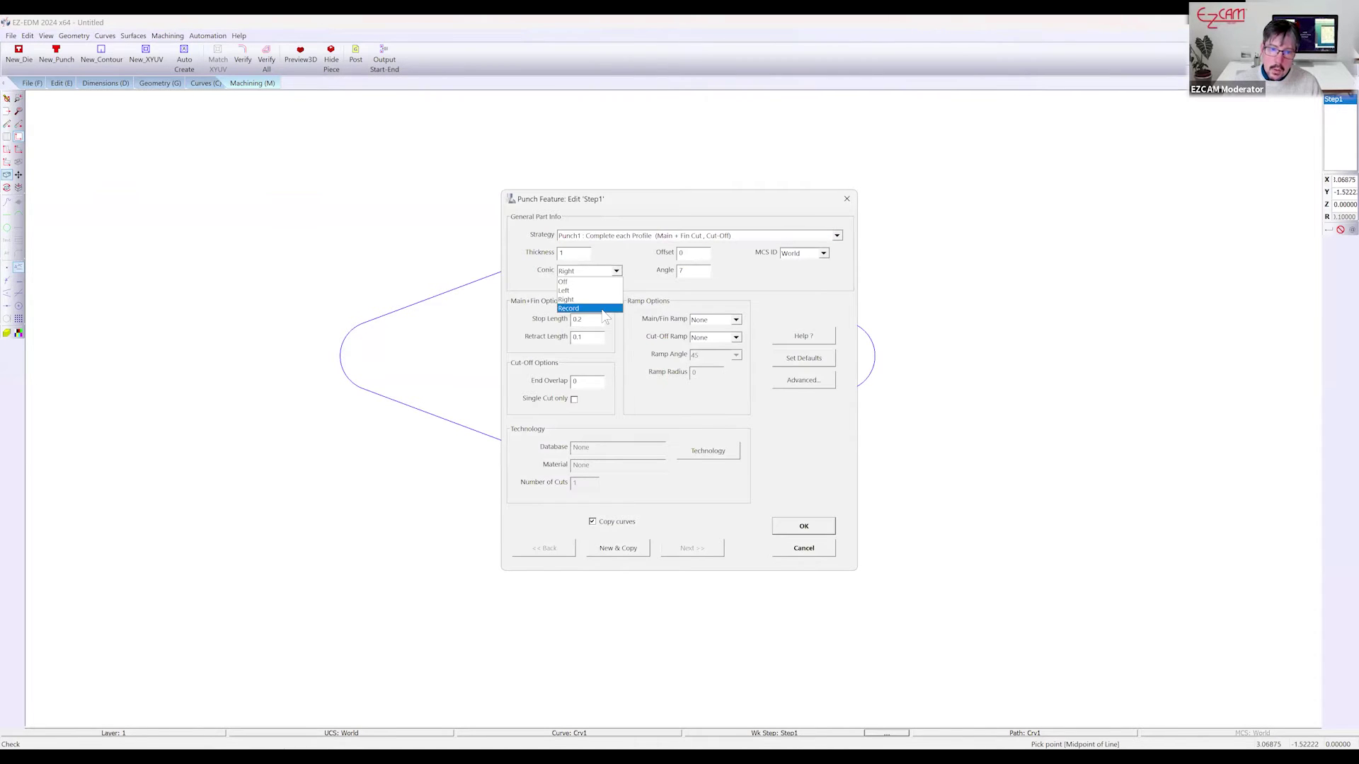
left_click(604, 309)
left_click(787, 533)
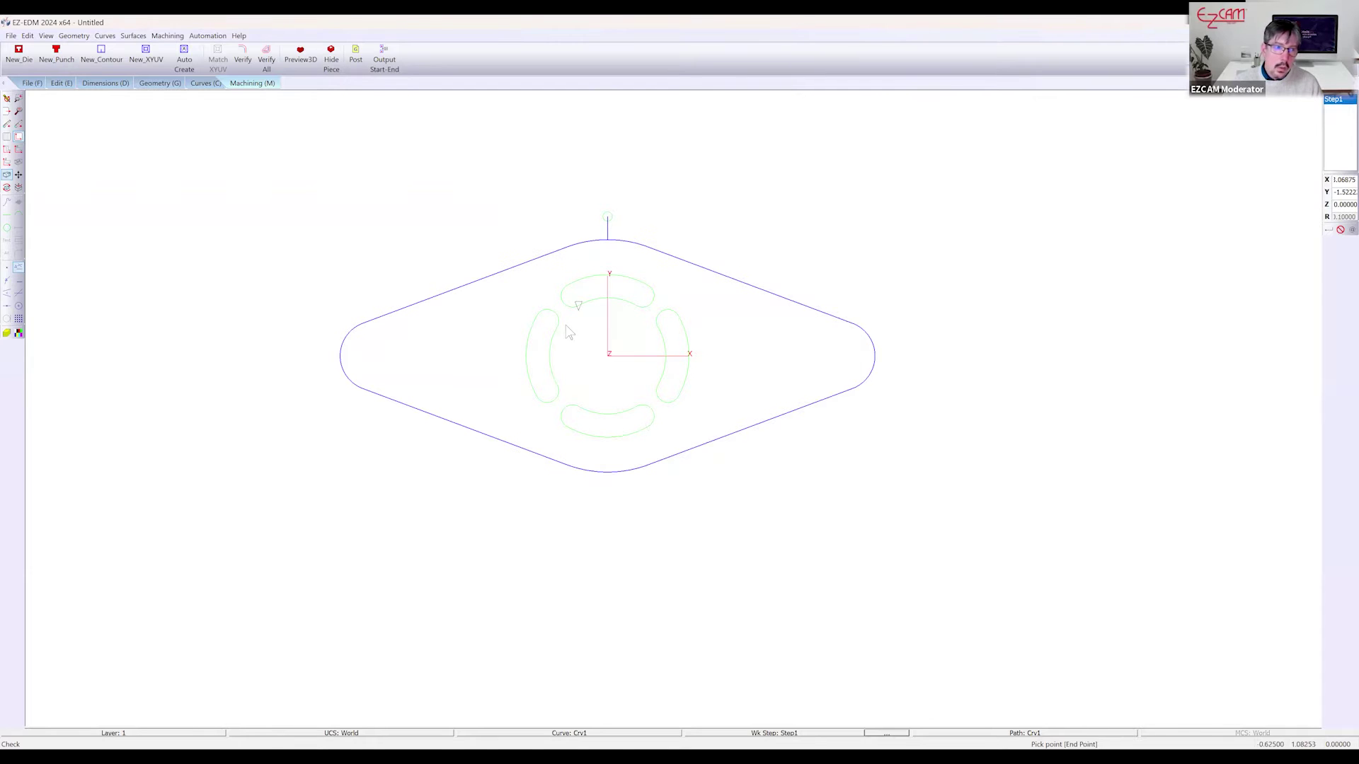
Give the outline's upper-left line a motion record with a Right taper, first angle 5 and angle 5
left_click(204, 83)
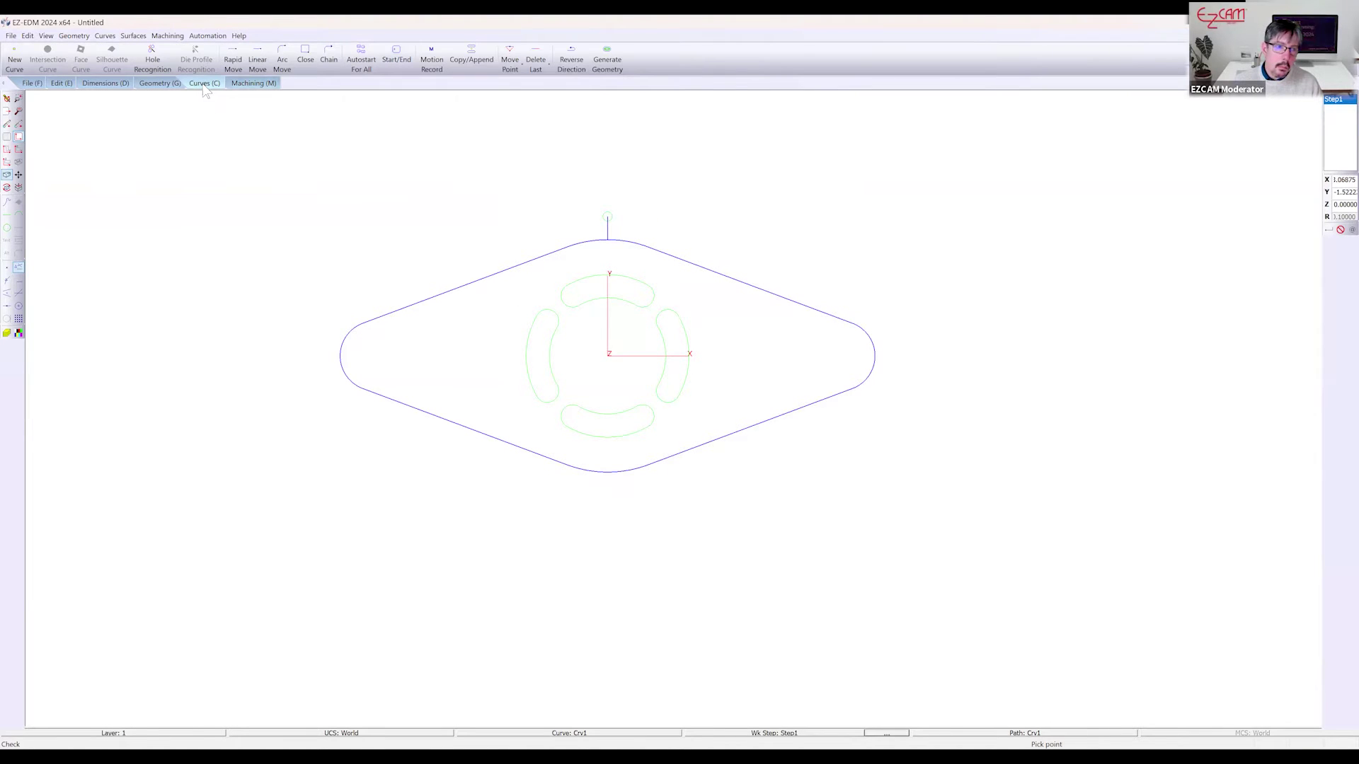
left_click(431, 61)
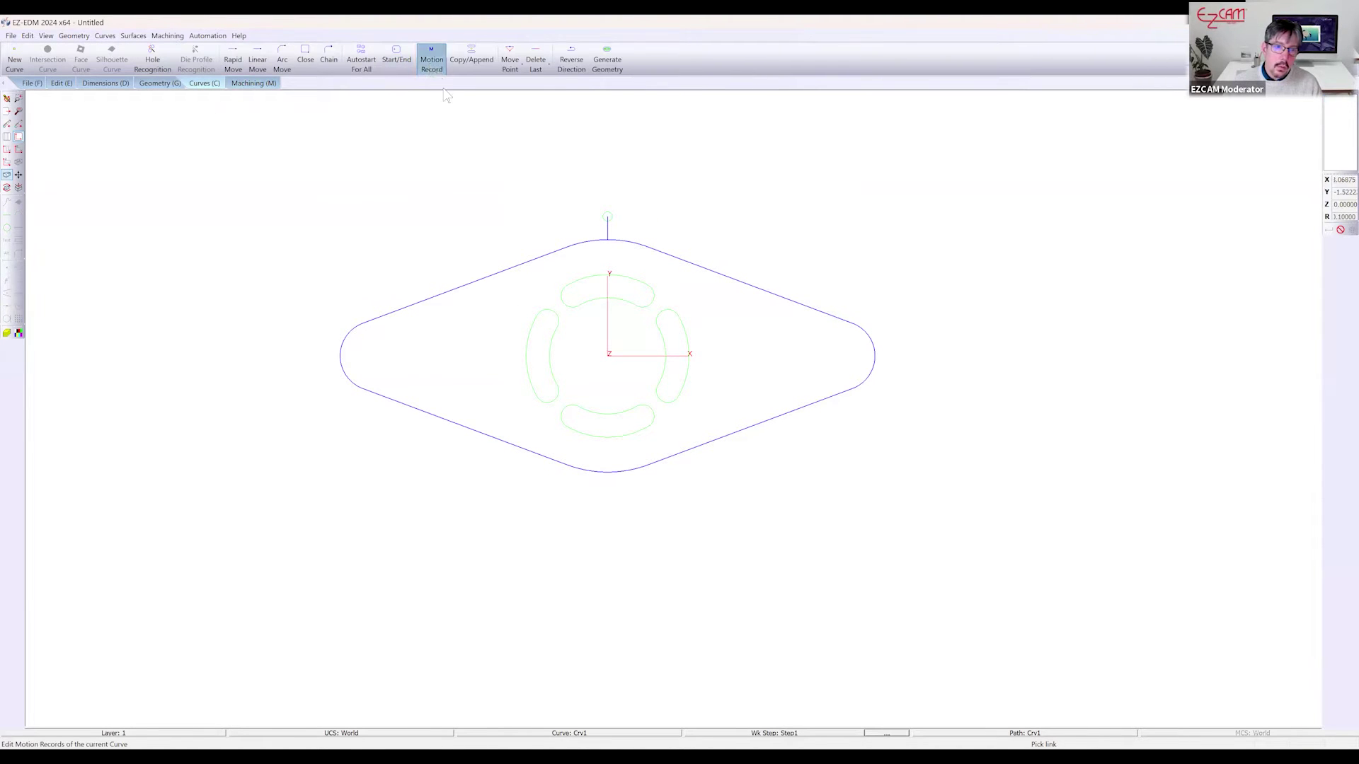
left_click(483, 286)
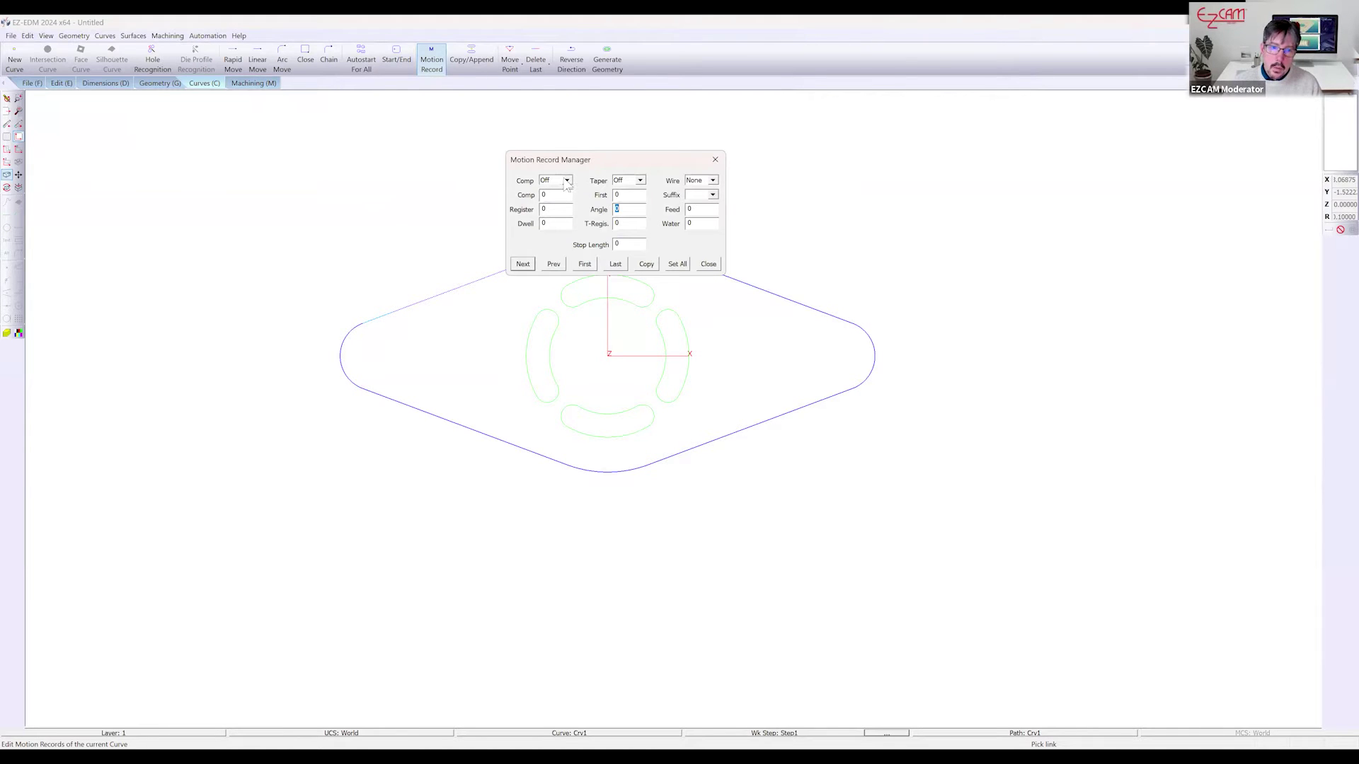
left_click(563, 183)
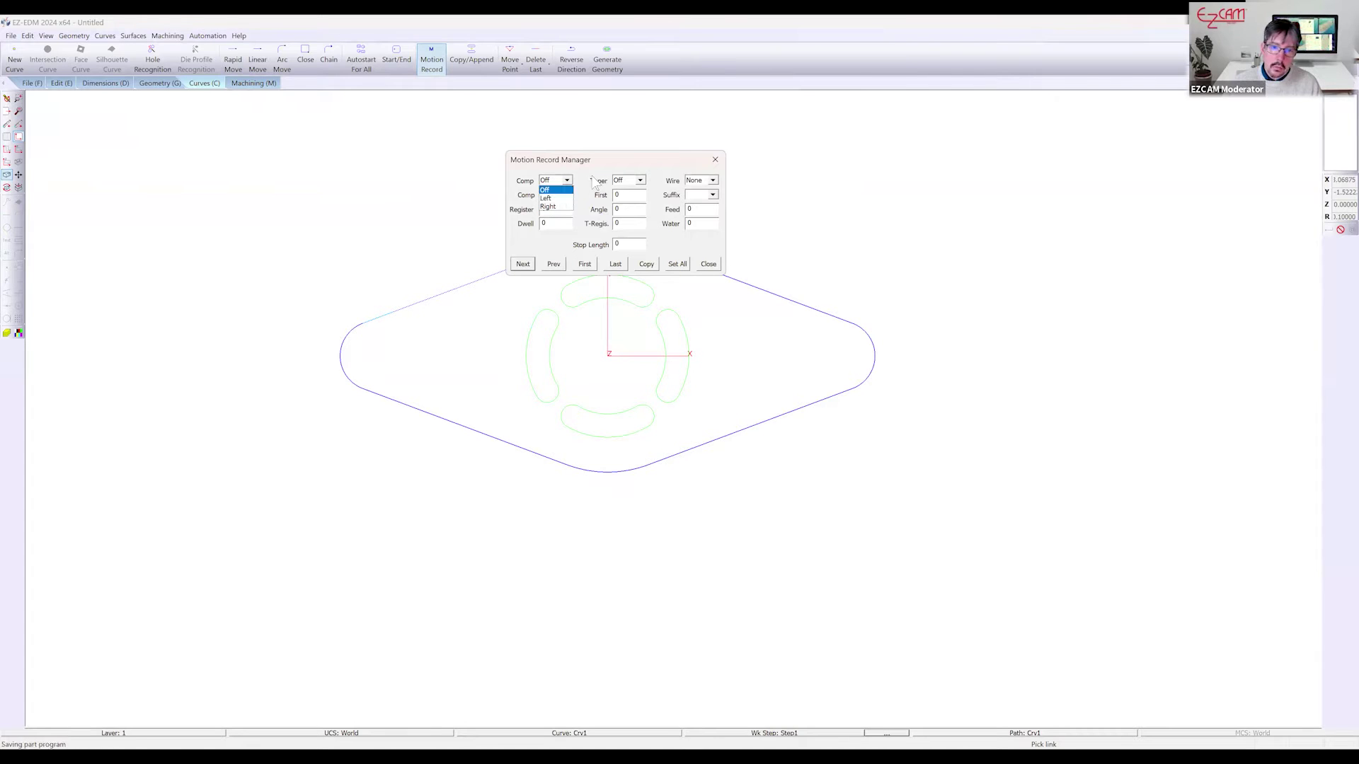
left_click(639, 182)
left_click(640, 182)
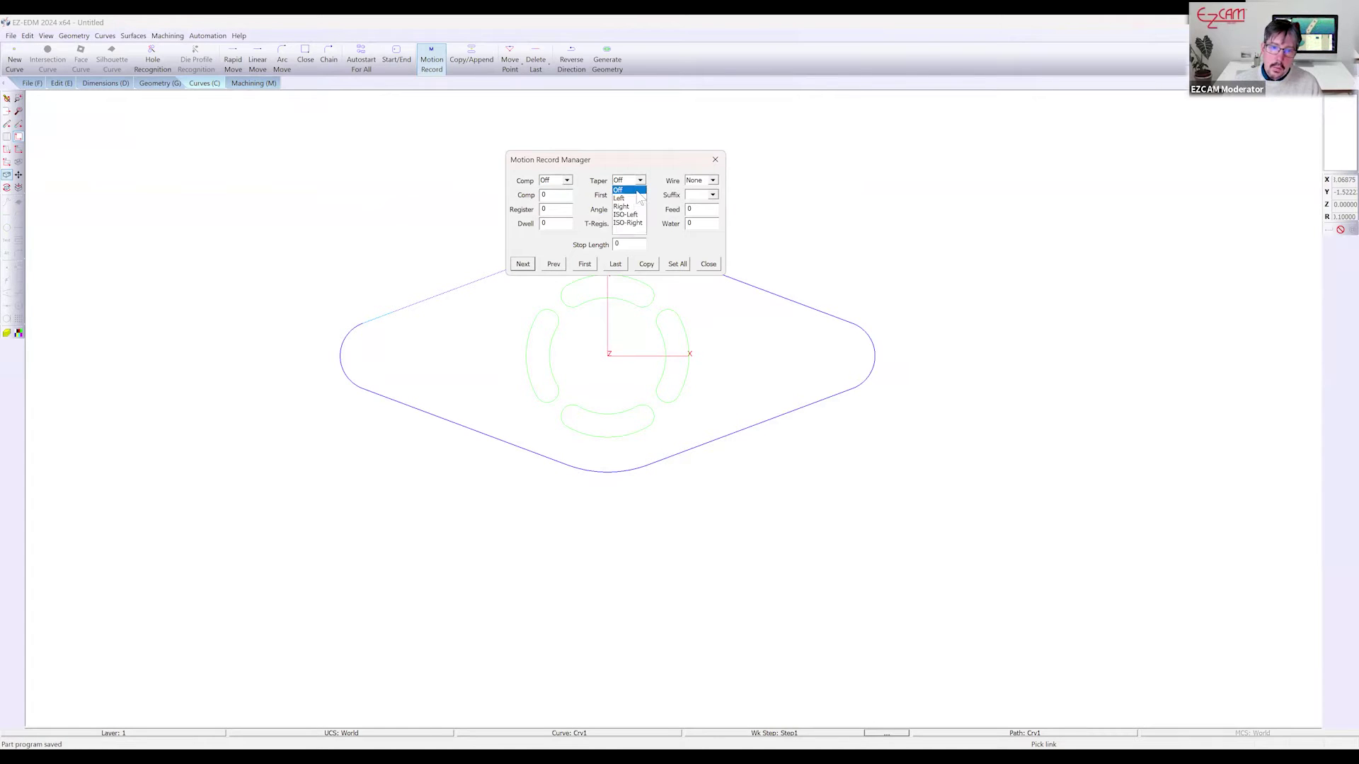
left_click(627, 206)
key("Tab")
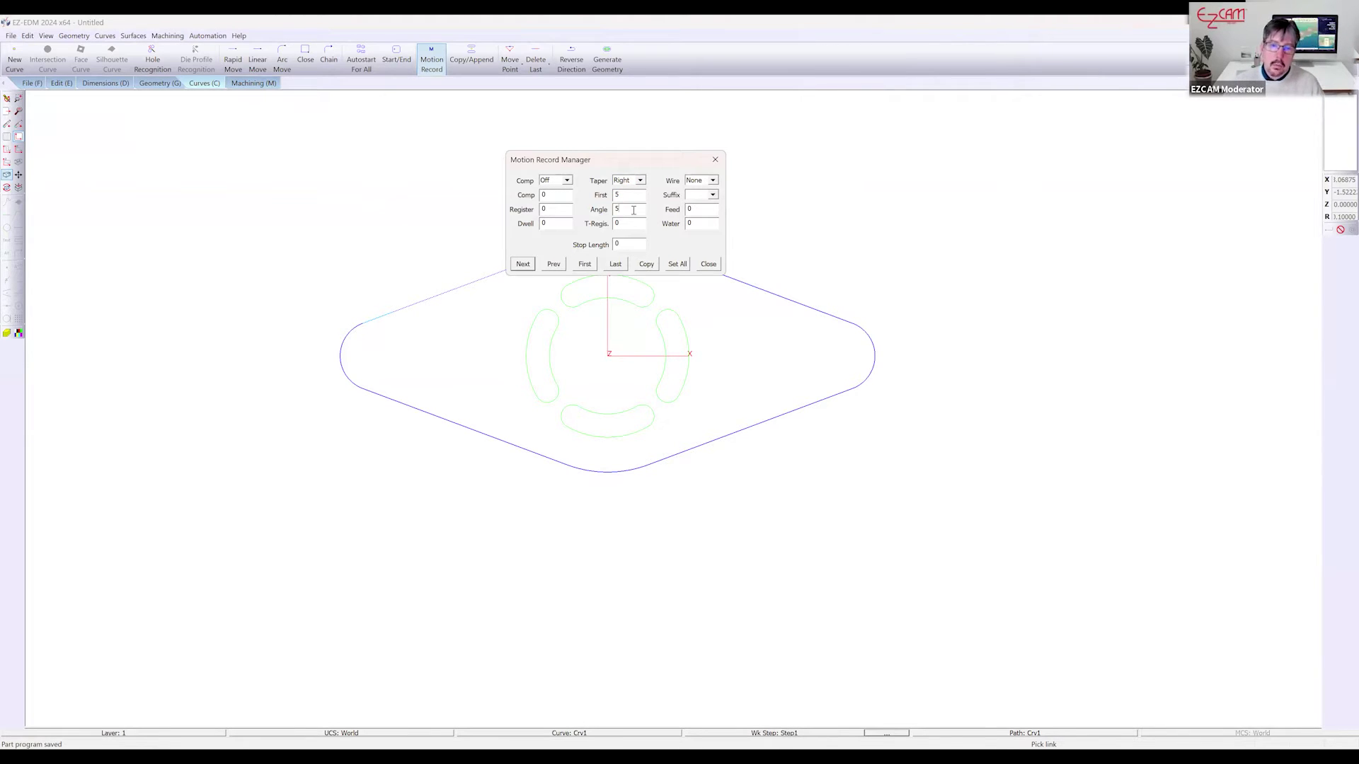
Review the motion record's wire and suffix options, close the record and verify the punch toolpath
left_click(713, 183)
left_click(713, 182)
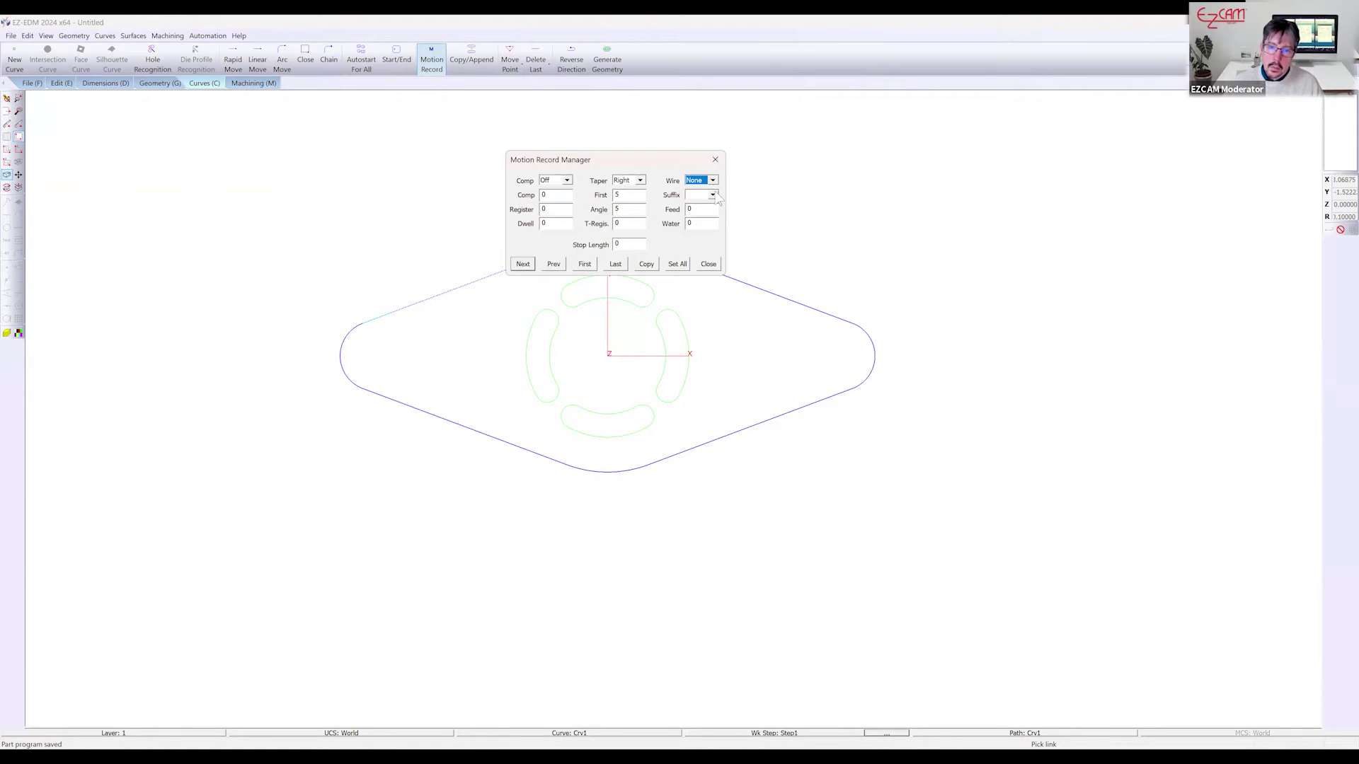
left_click(712, 196)
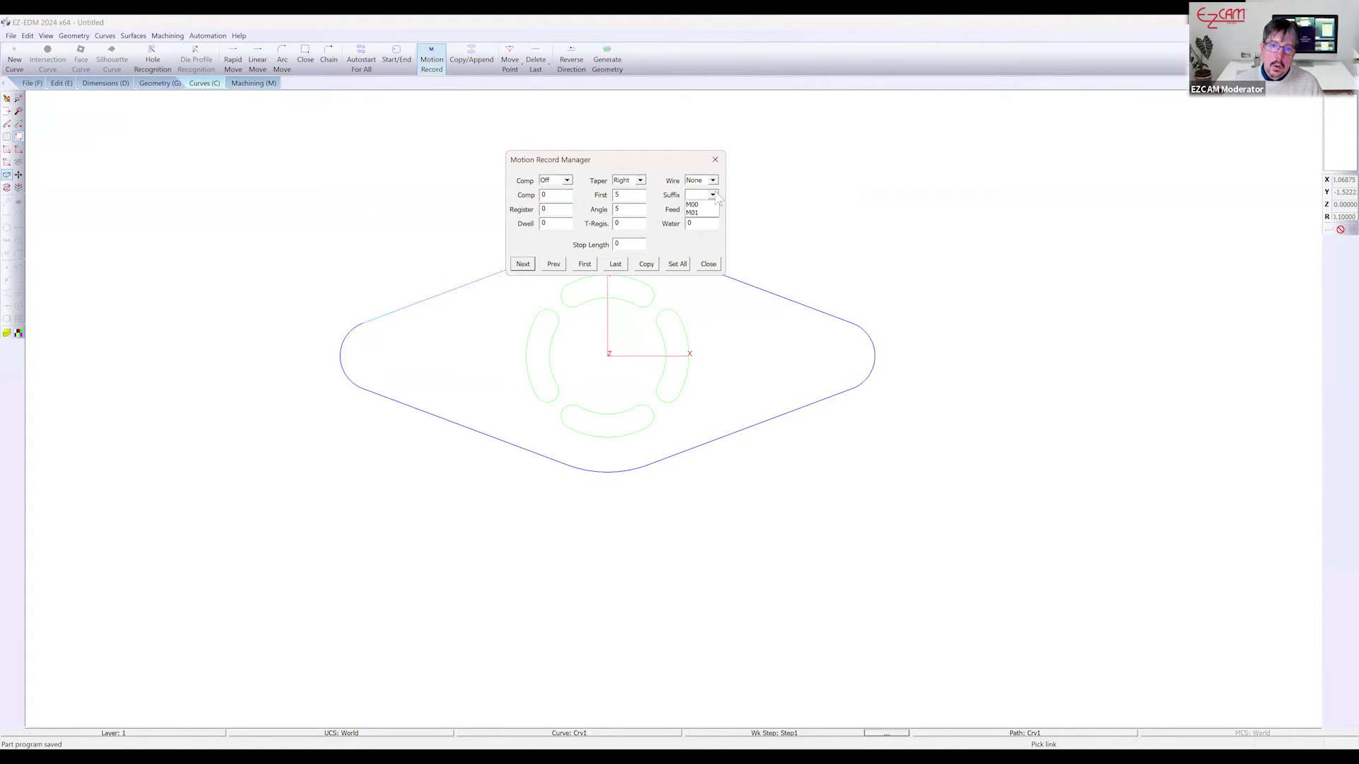
left_click(715, 193)
left_click(705, 264)
left_click(708, 266)
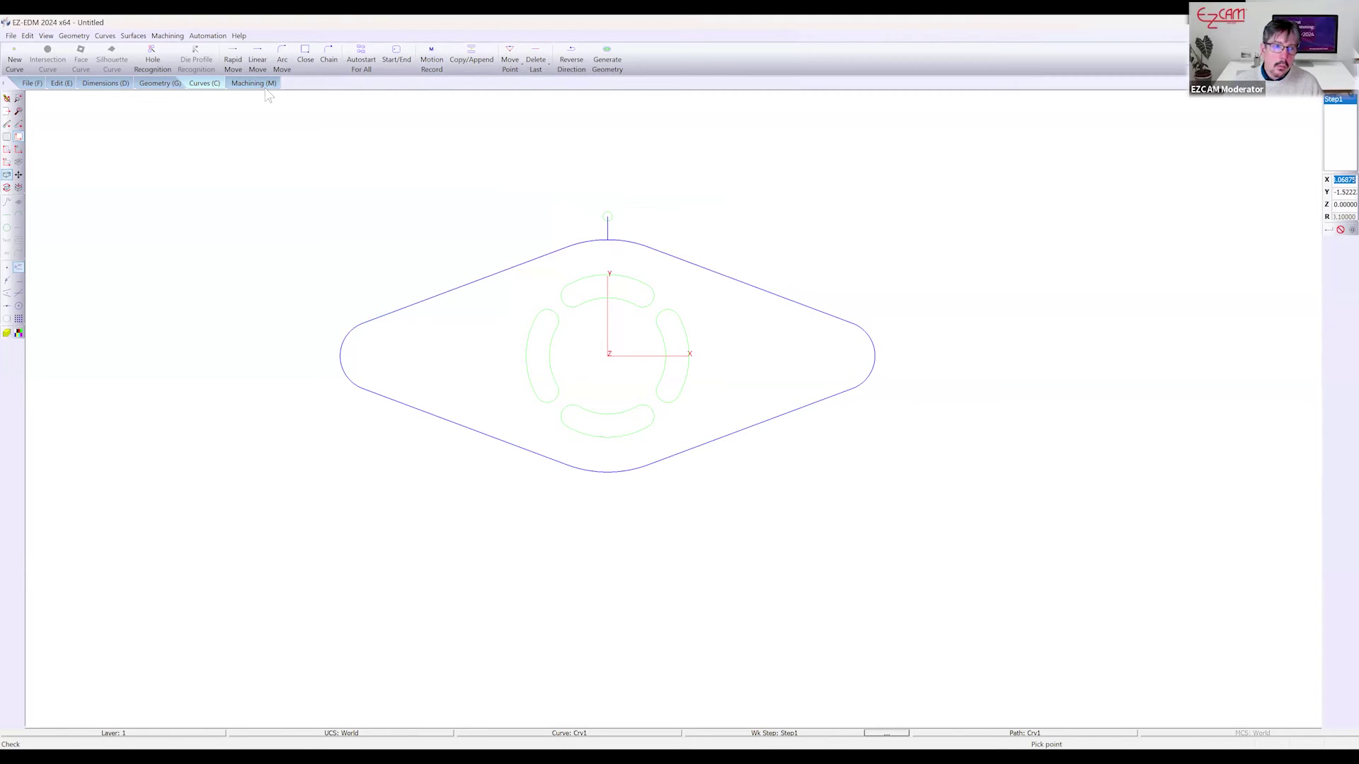
left_click(252, 83)
left_click(243, 61)
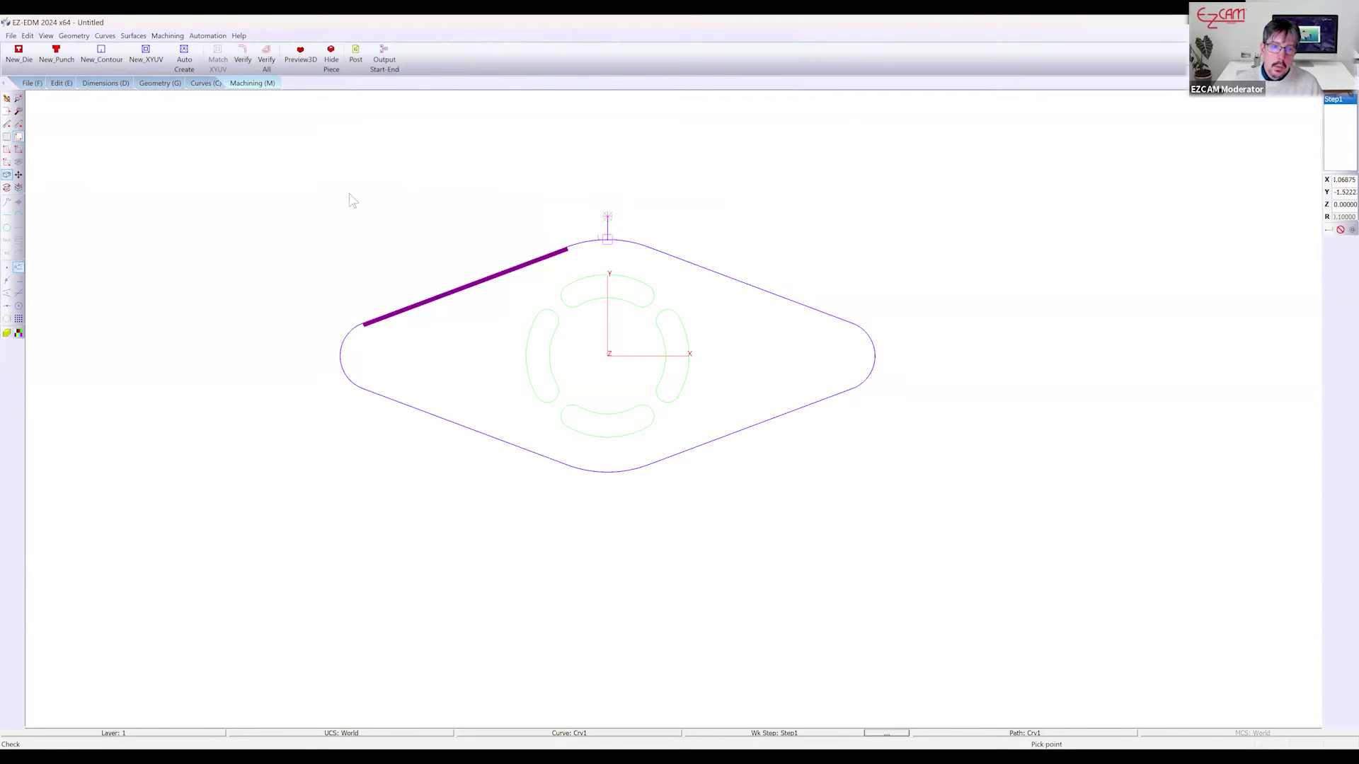
Give the outline's upper-right line a motion record with a Right taper, first angle 0 and angle 5, and verify the toolpath
left_click(205, 84)
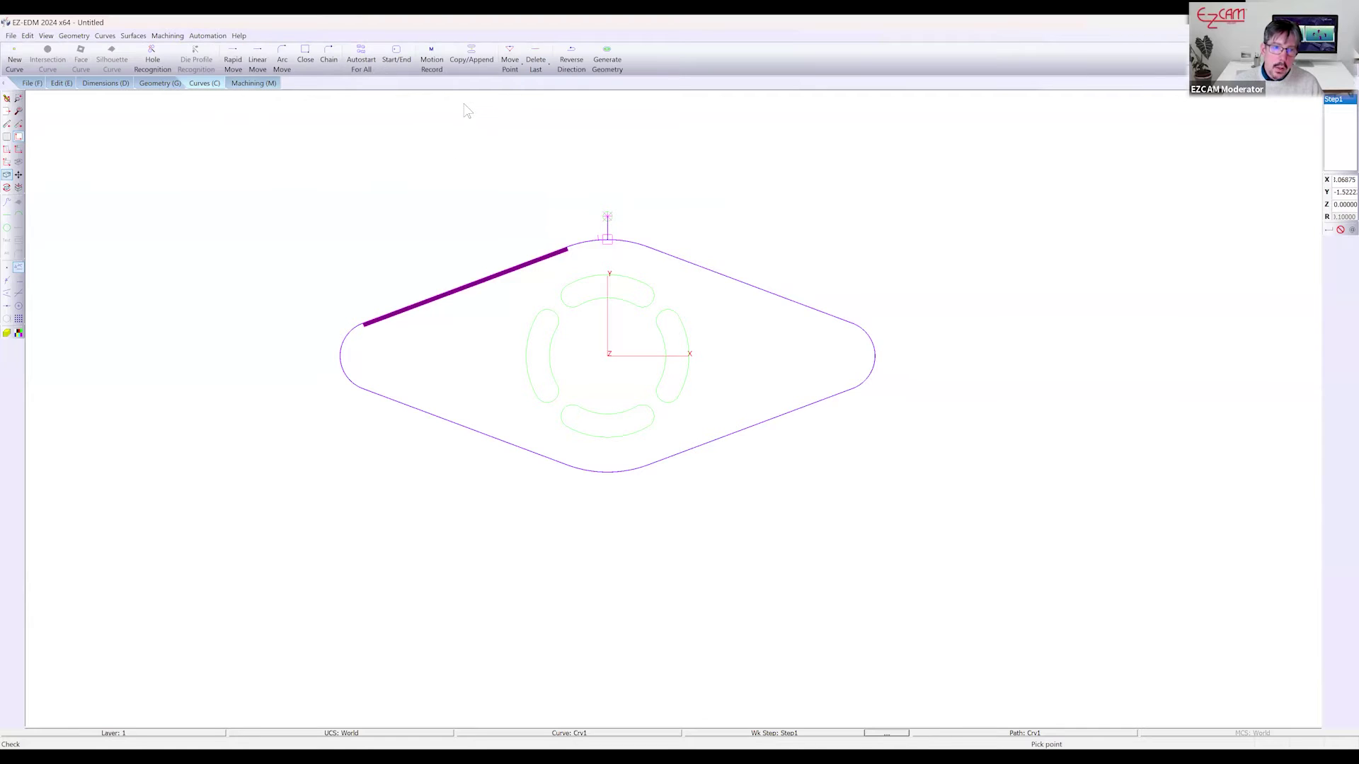
left_click(438, 63)
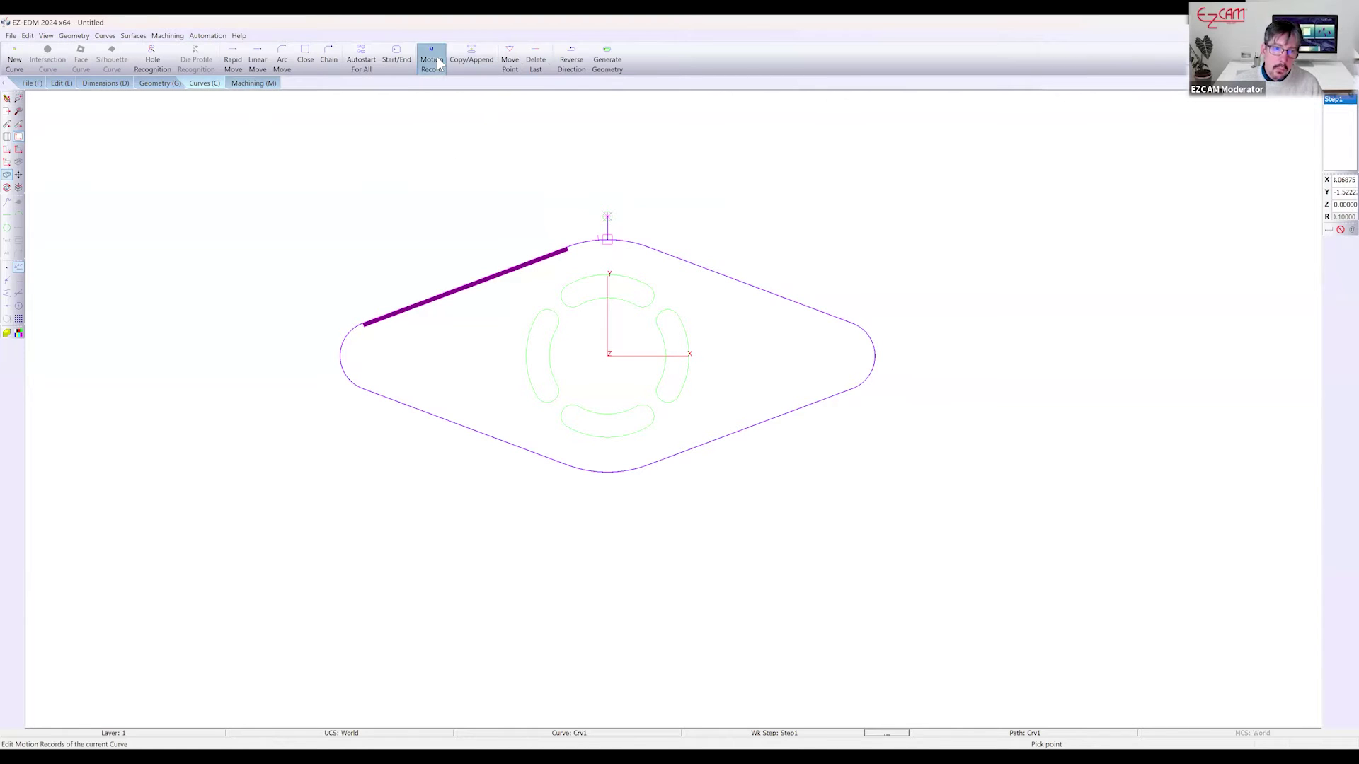
left_click(524, 266)
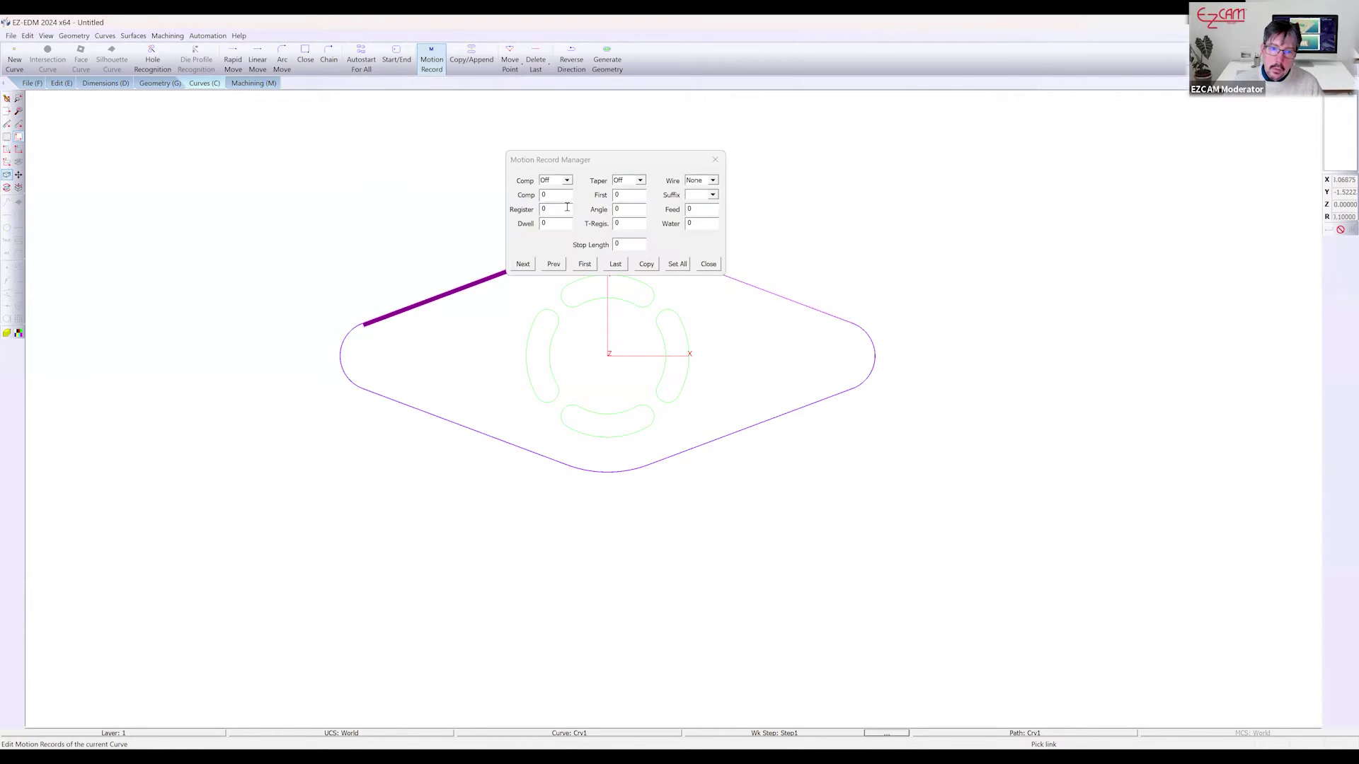
left_click(640, 180)
left_click(636, 200)
left_click(635, 210)
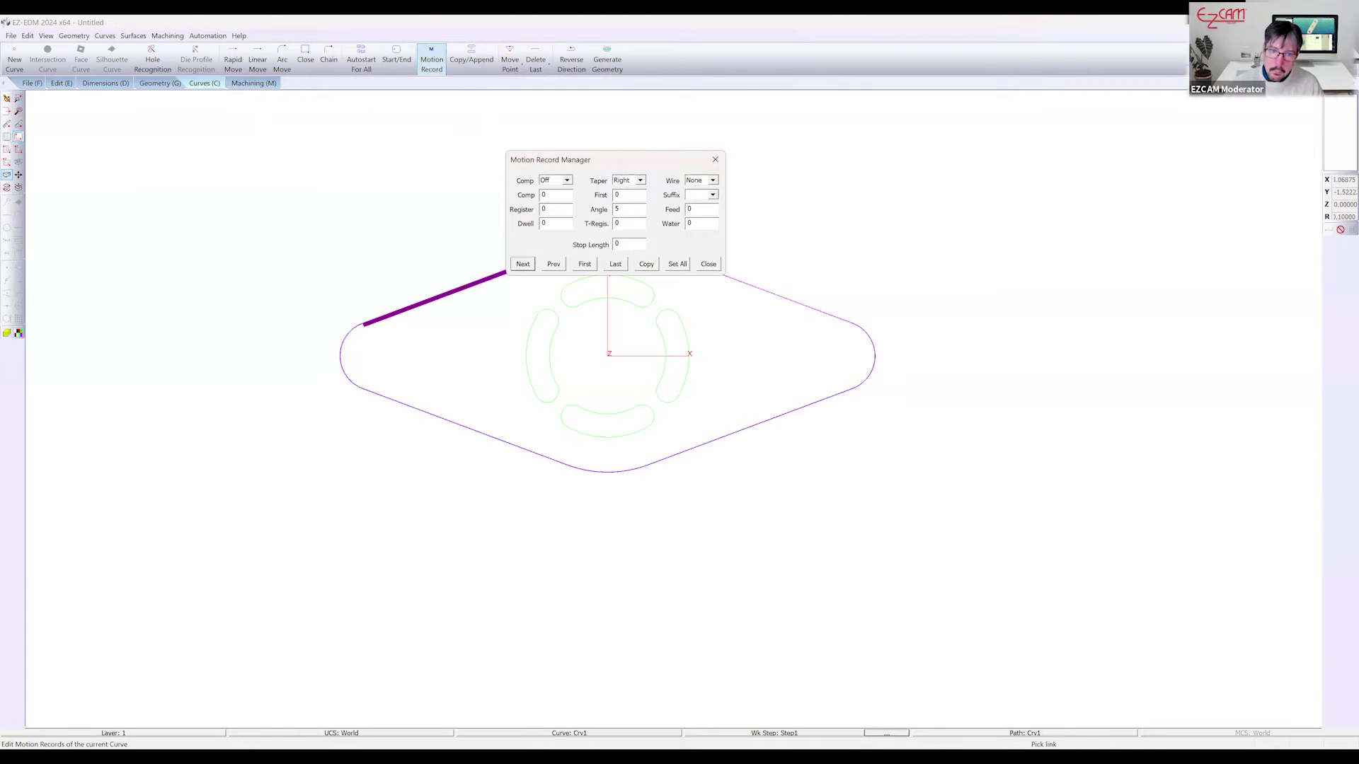
left_click(709, 264)
left_click(276, 82)
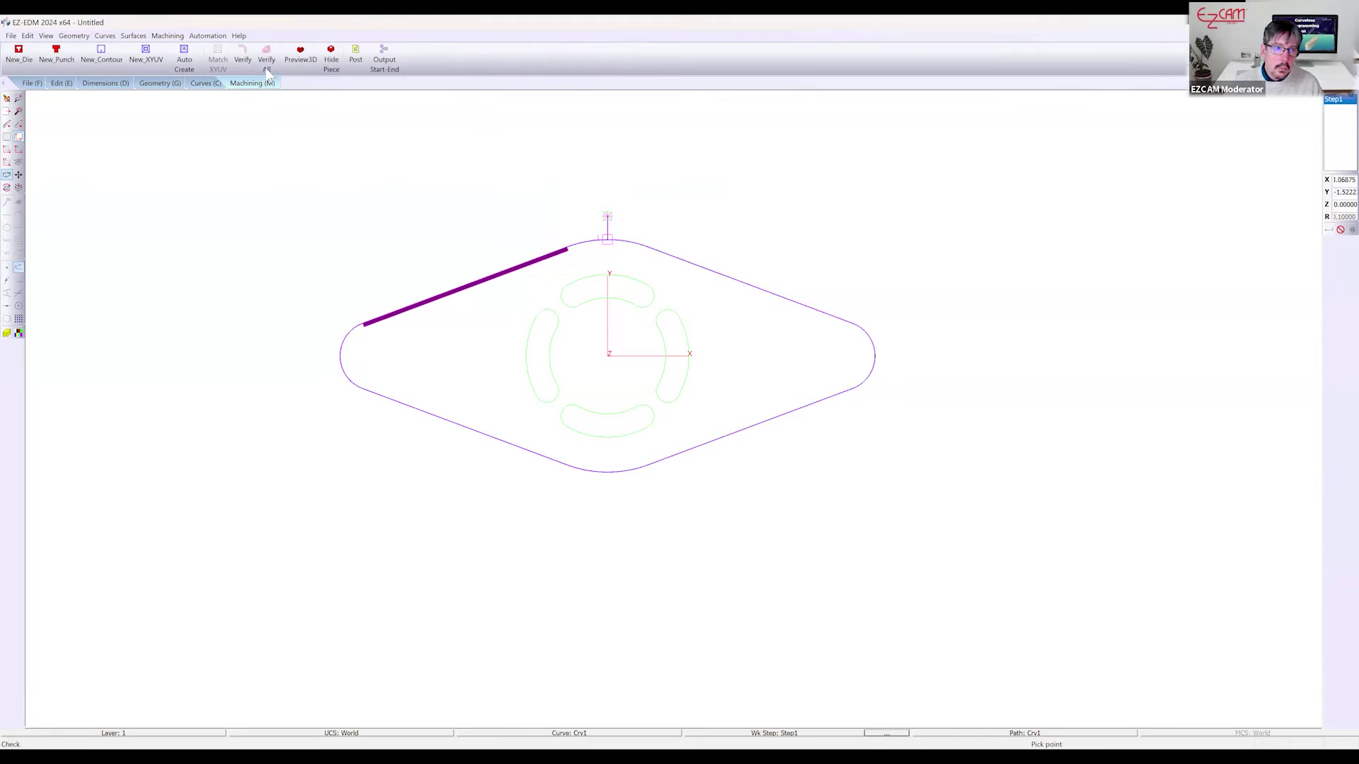
left_click(244, 56)
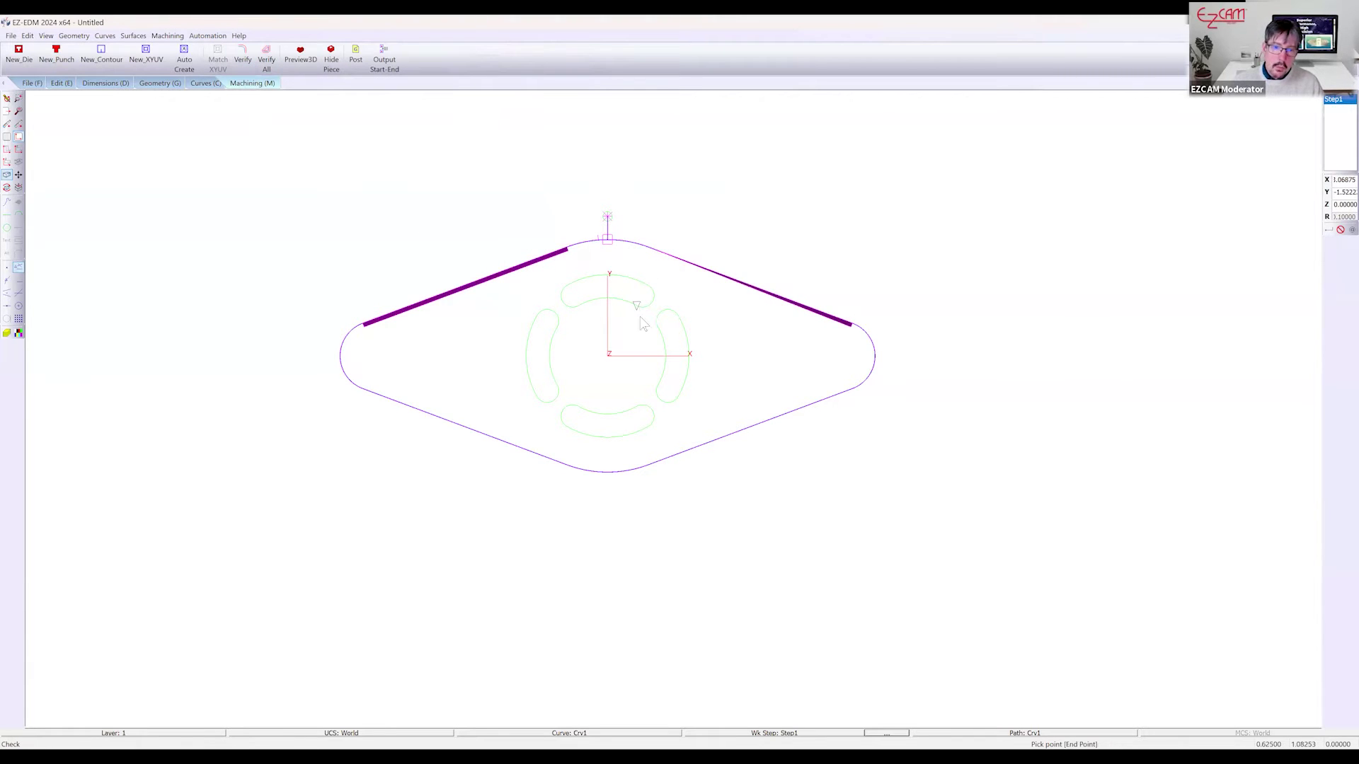
Create a new curve by chaining the four curved slots
left_click(196, 84)
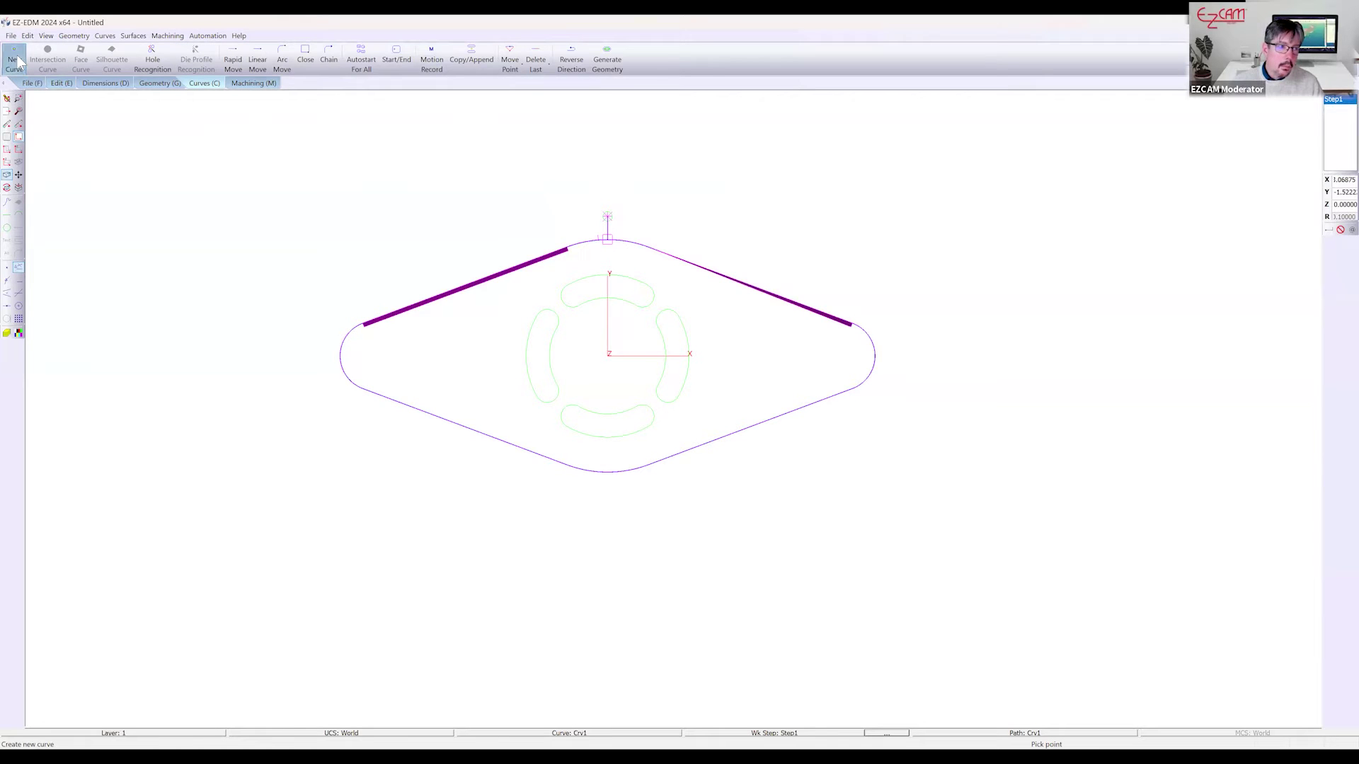
left_click(329, 60)
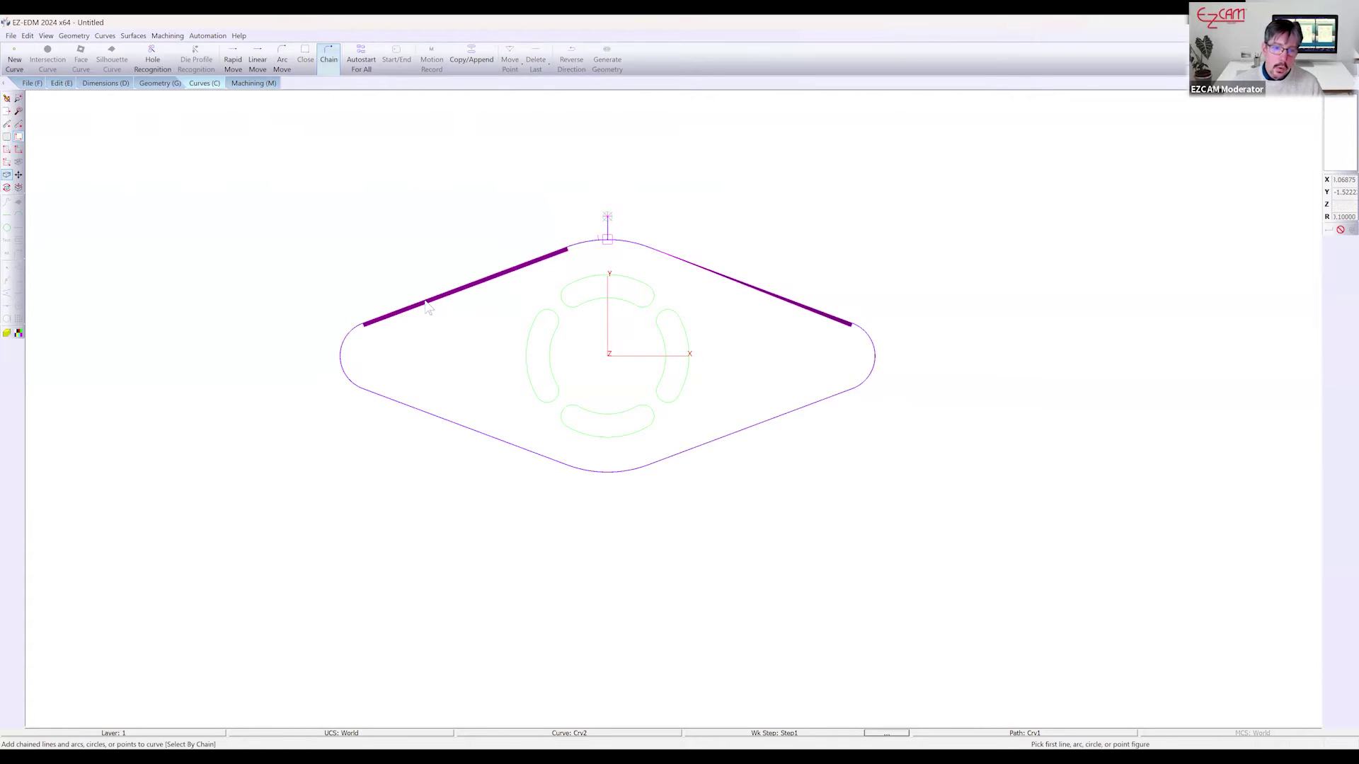
left_click(522, 357)
left_click(572, 300)
left_click(654, 343)
left_click(621, 414)
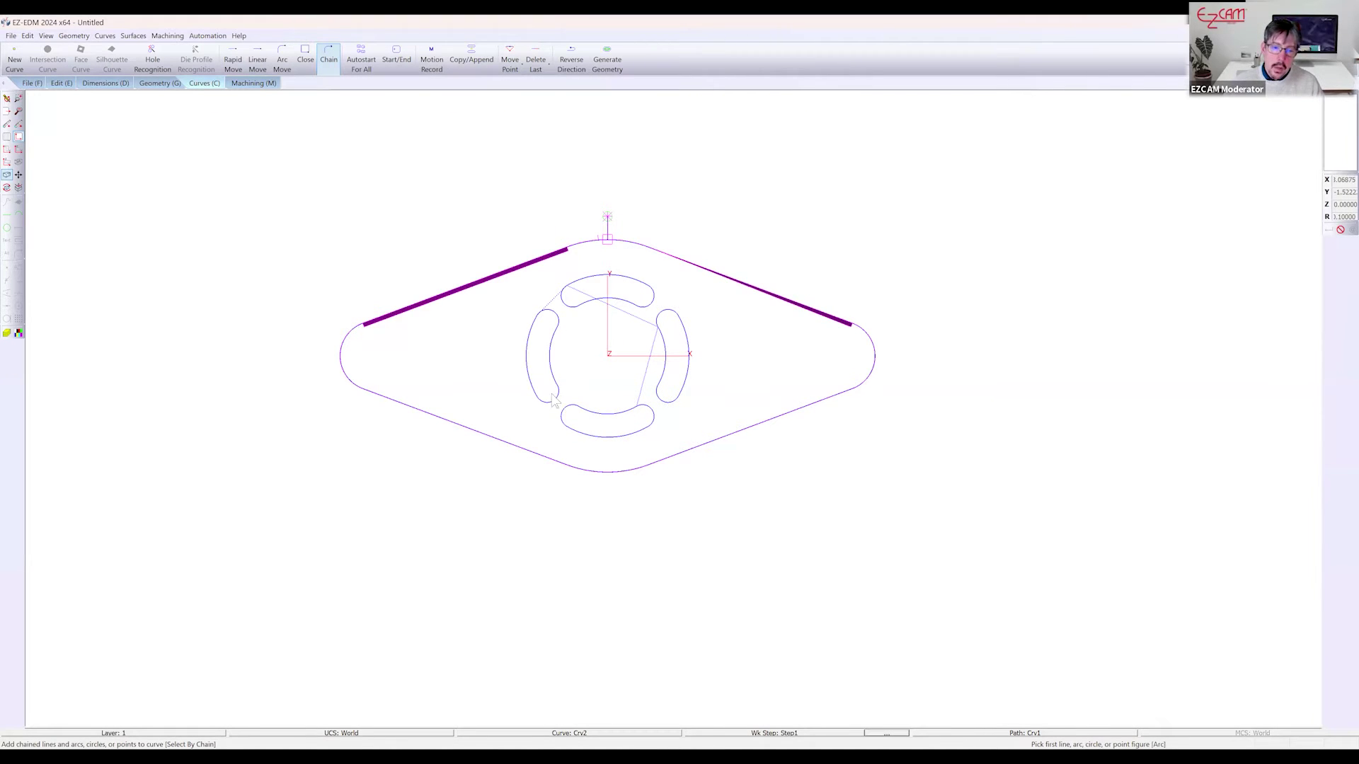
Place the start/end point of each of the four curved slots at the centre of one of its end arcs
left_click(396, 62)
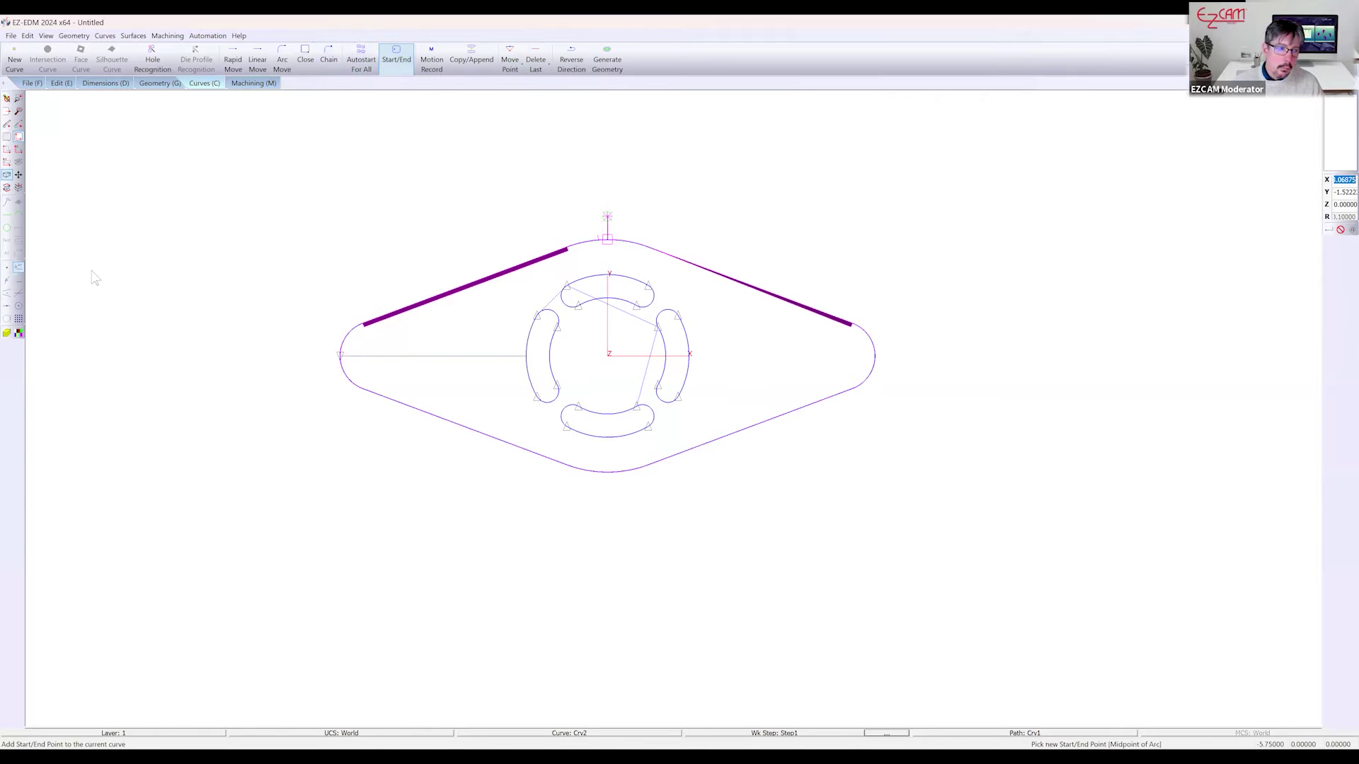
left_click(20, 306)
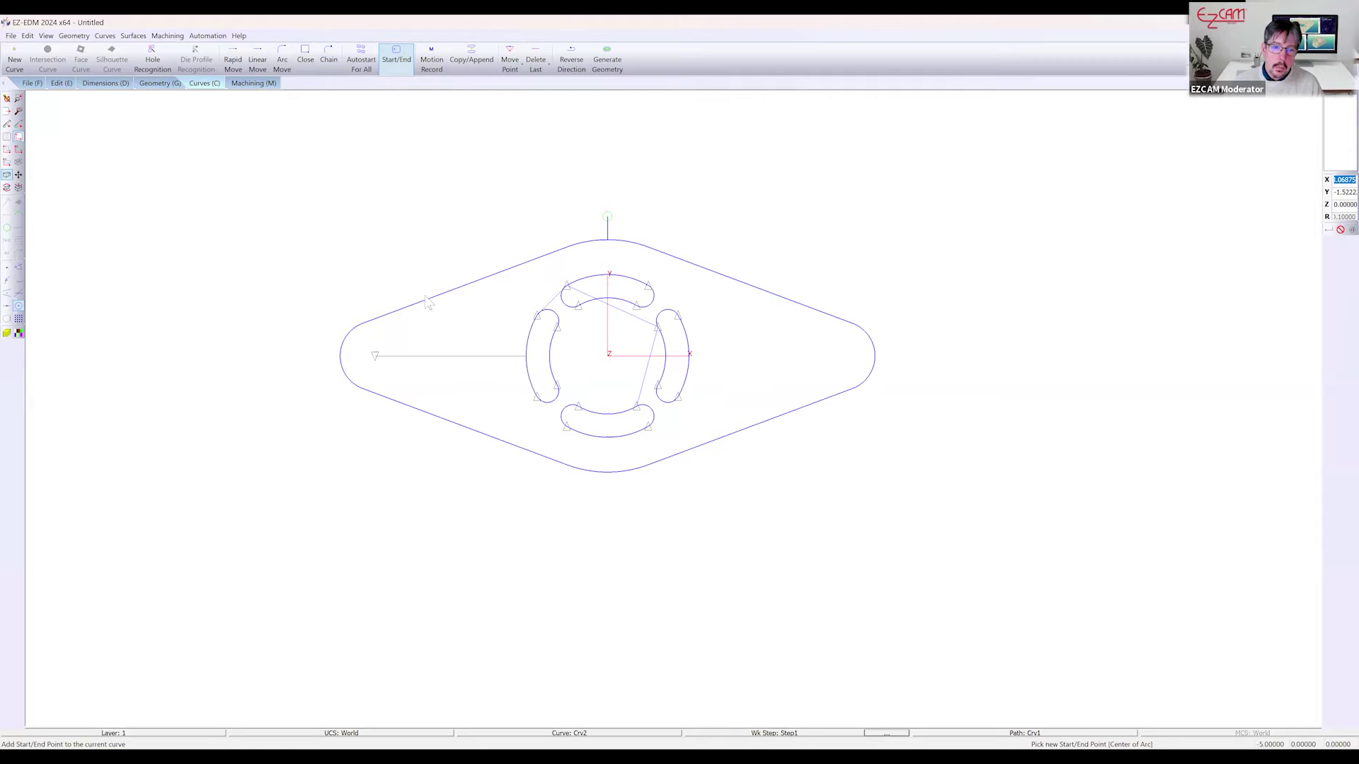
left_click(553, 404)
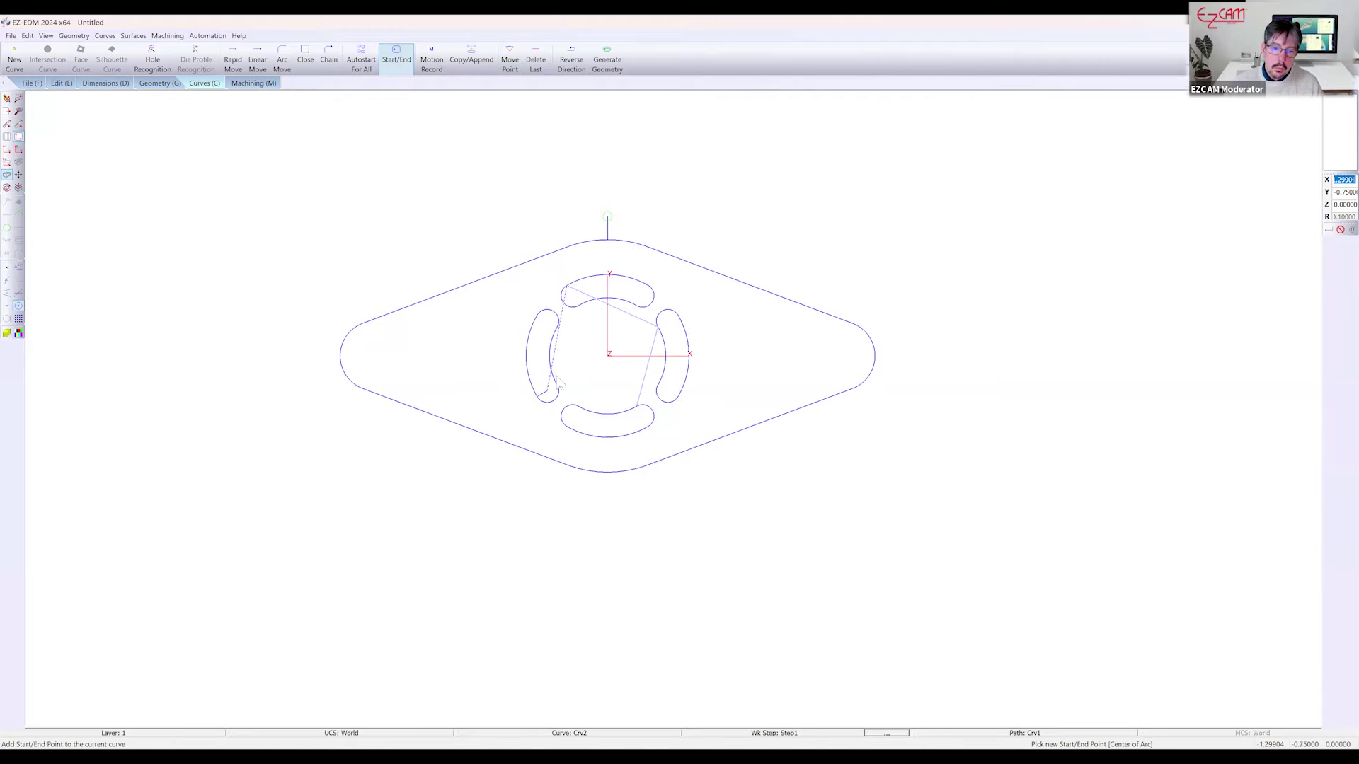
left_click(572, 297)
left_click(668, 320)
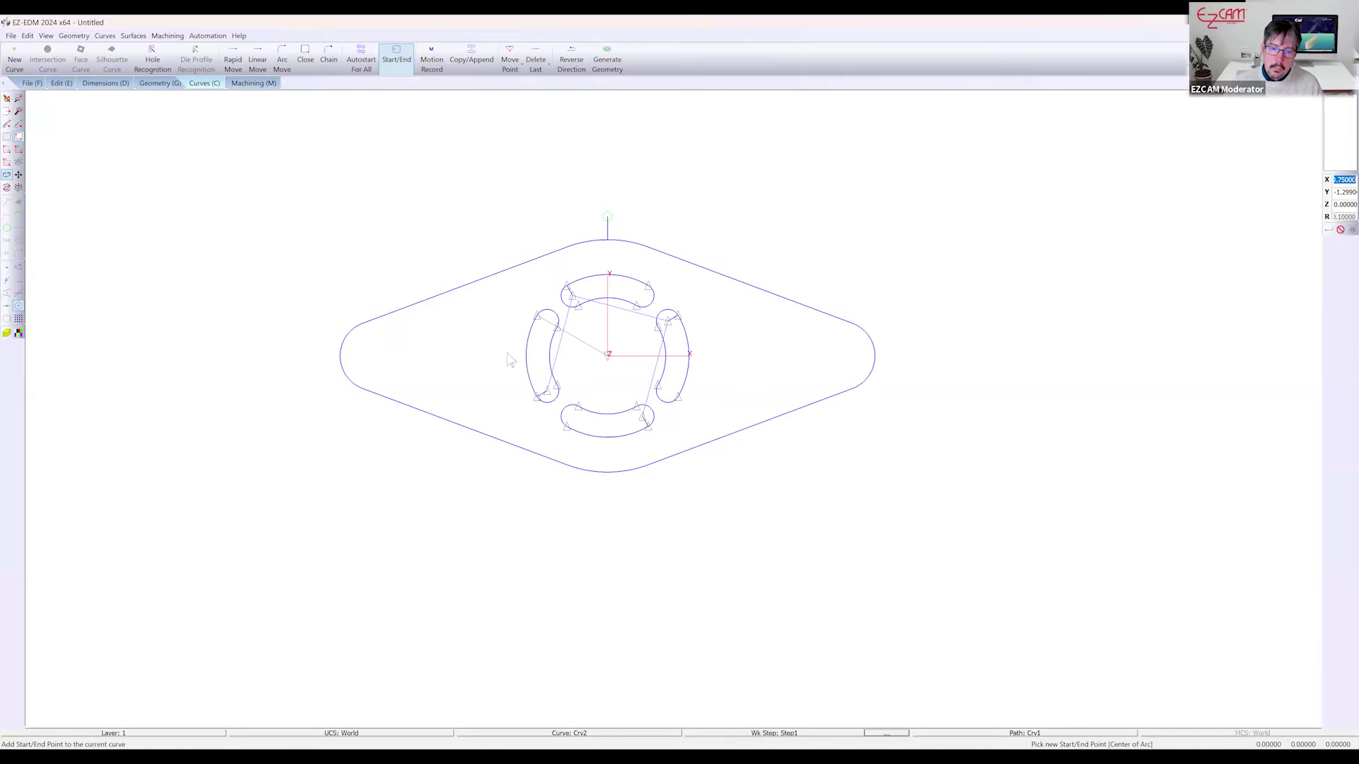
Create a new die feature, compare the diagrams of types DIE 4 and DIE 7, and choose DIE 3
left_click(254, 84)
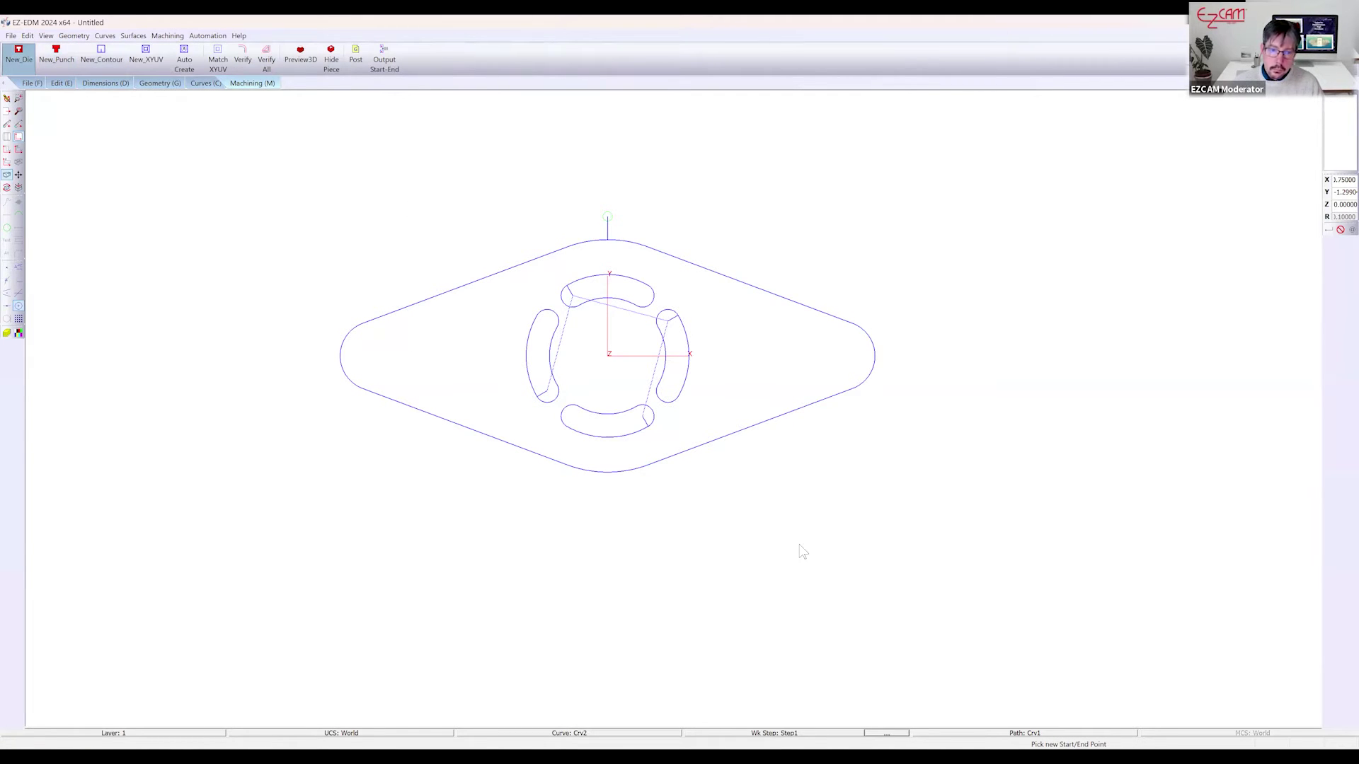
left_click(569, 315)
left_click(568, 287)
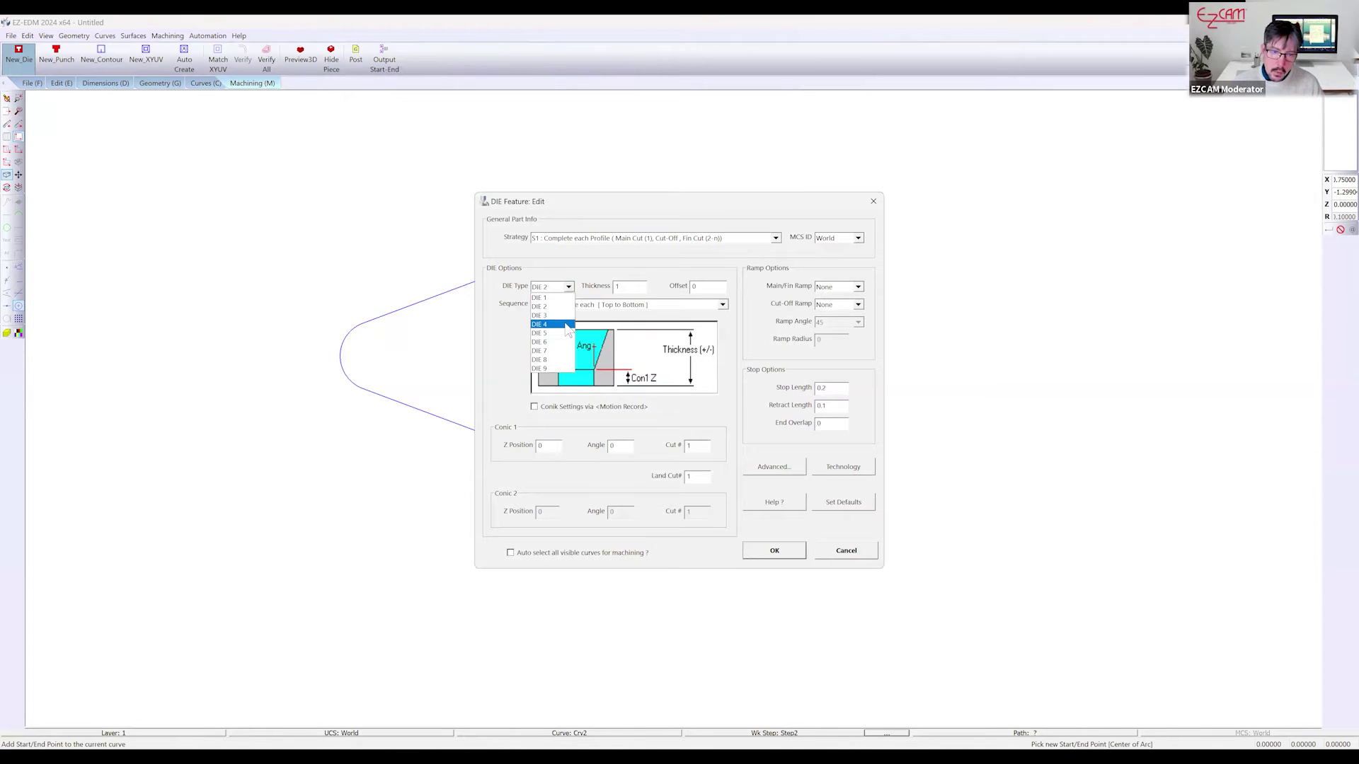
left_click(566, 325)
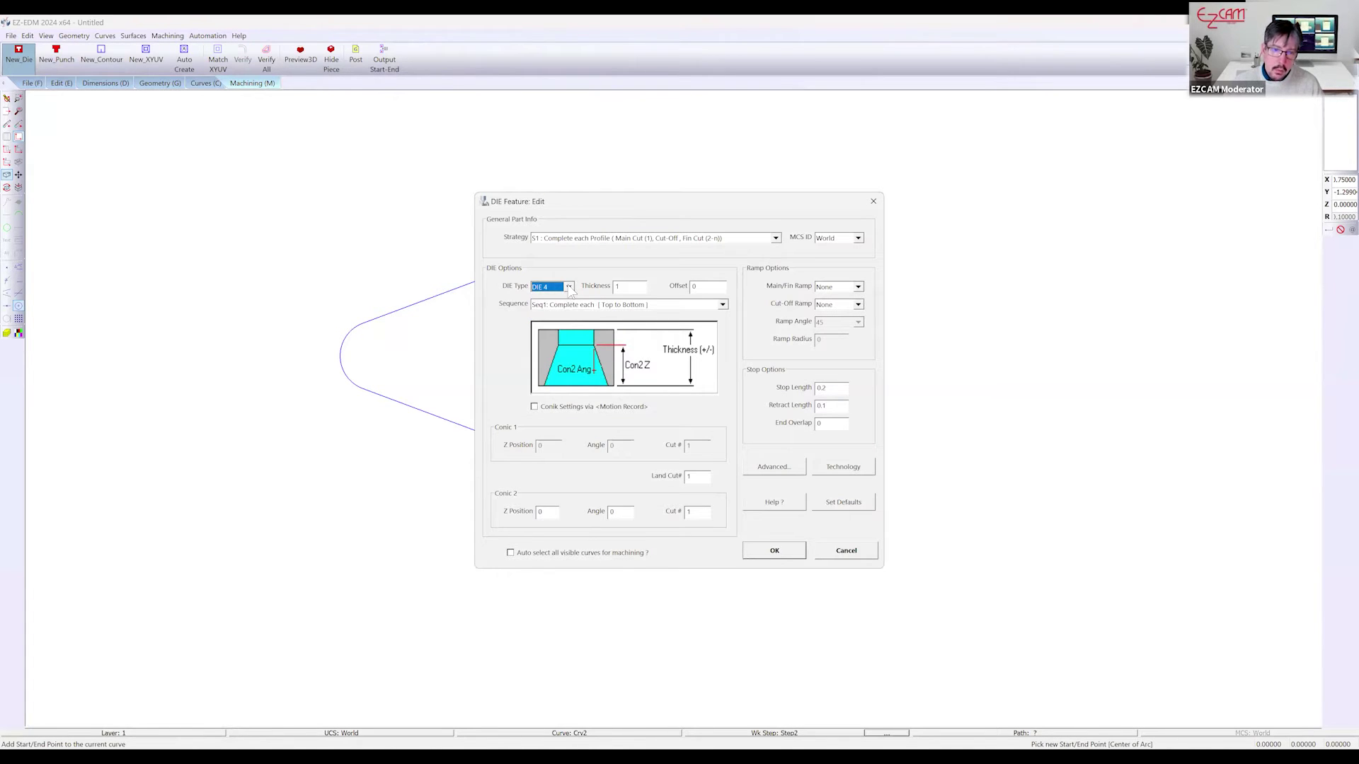
left_click(568, 287)
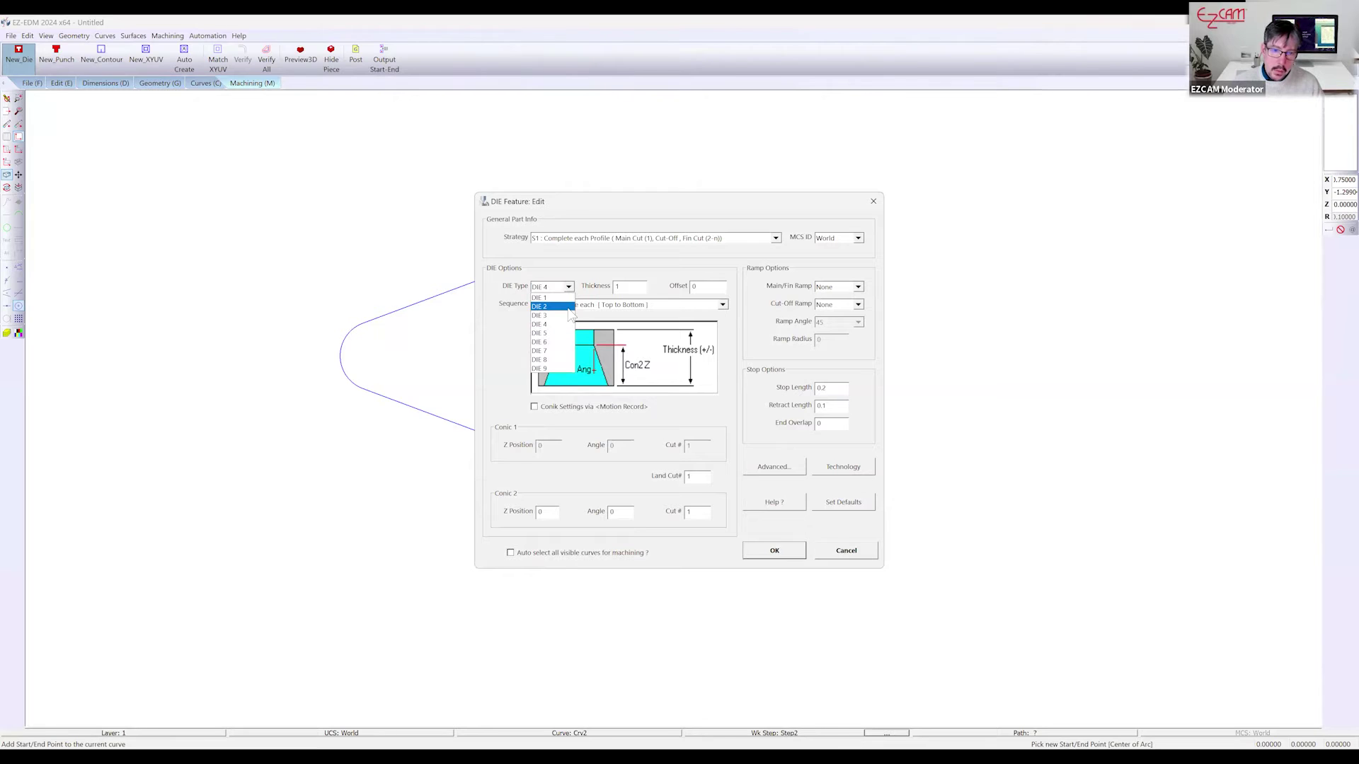
left_click(569, 316)
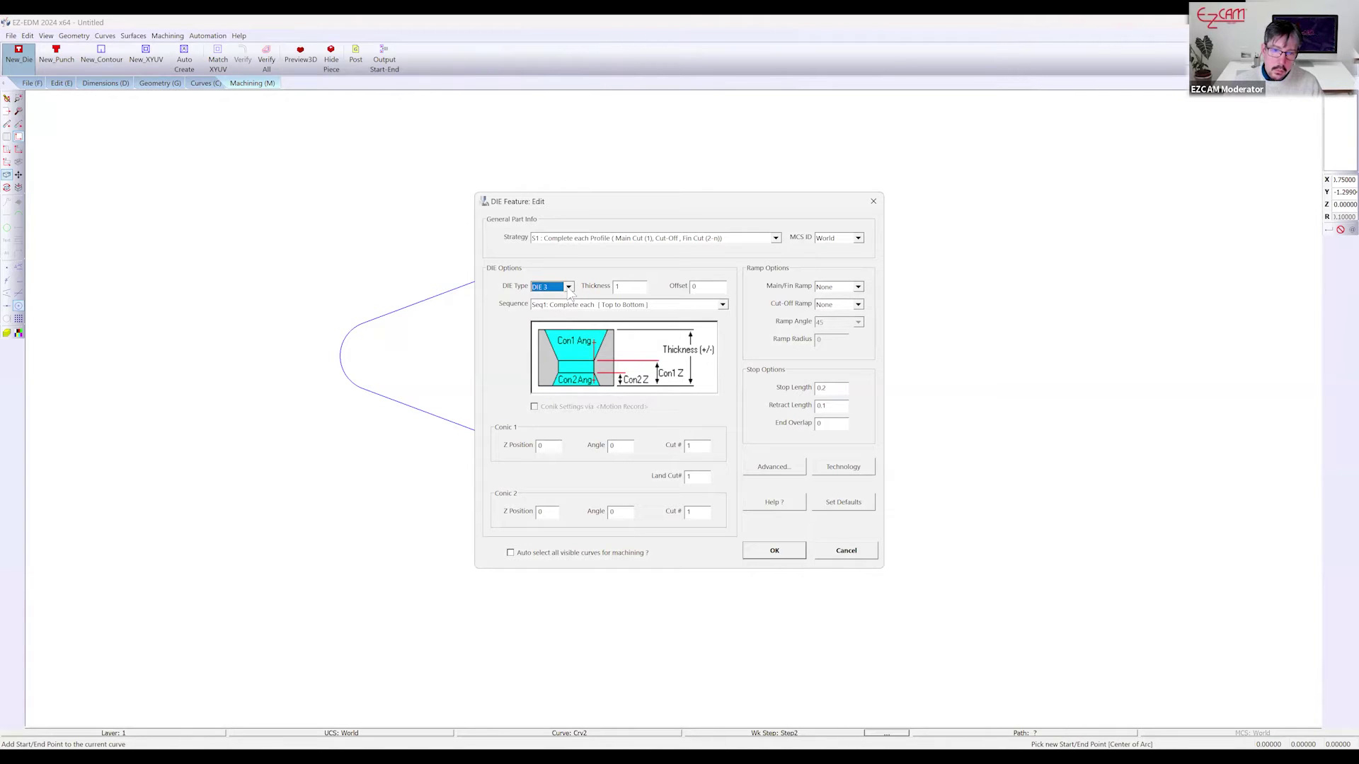
left_click(569, 287)
left_click(557, 351)
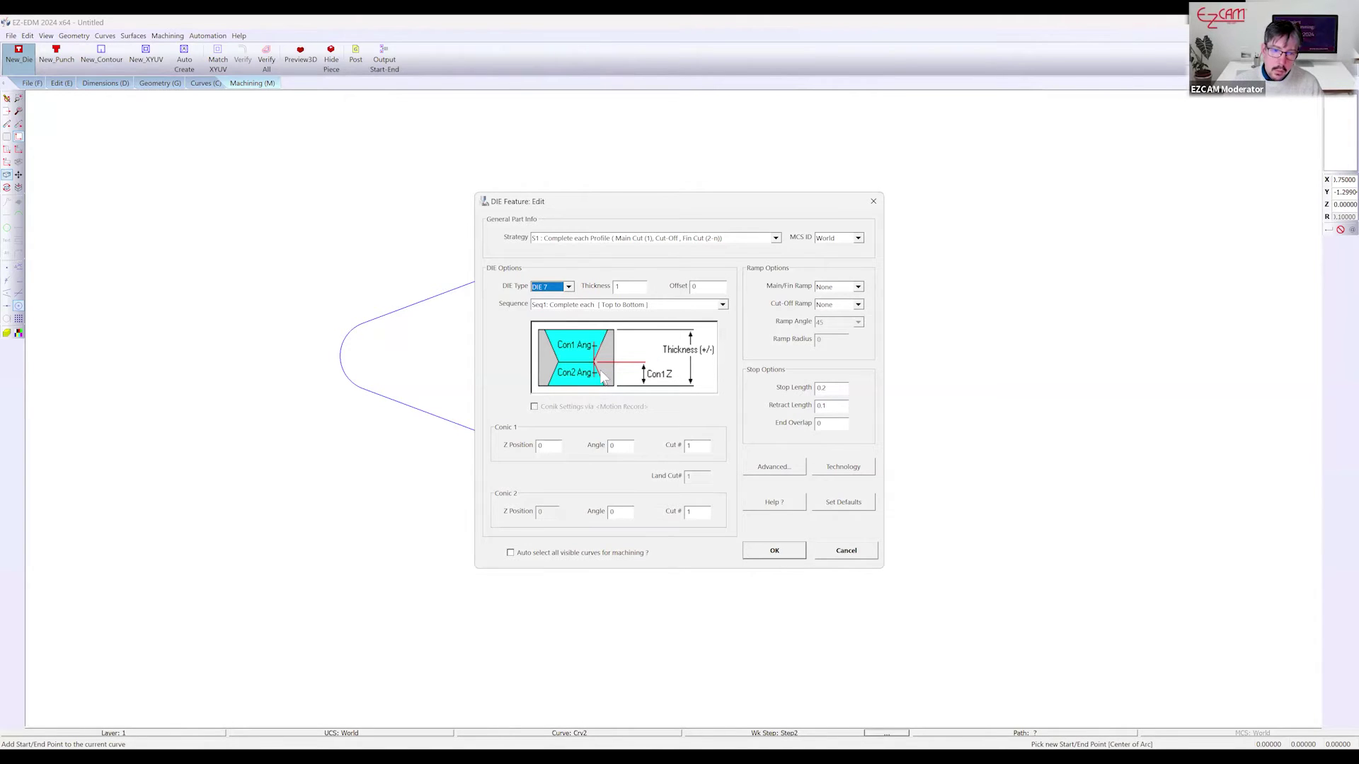
left_click(568, 287)
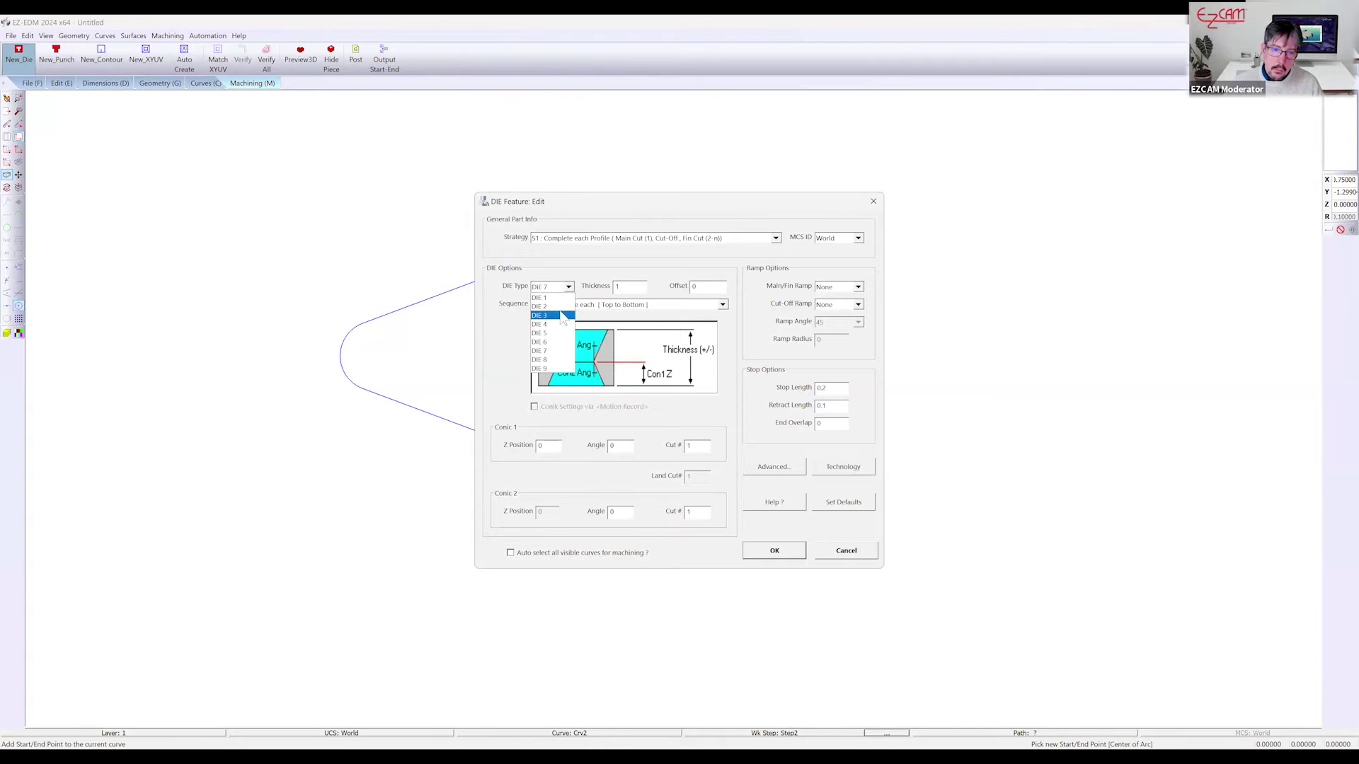
left_click(562, 316)
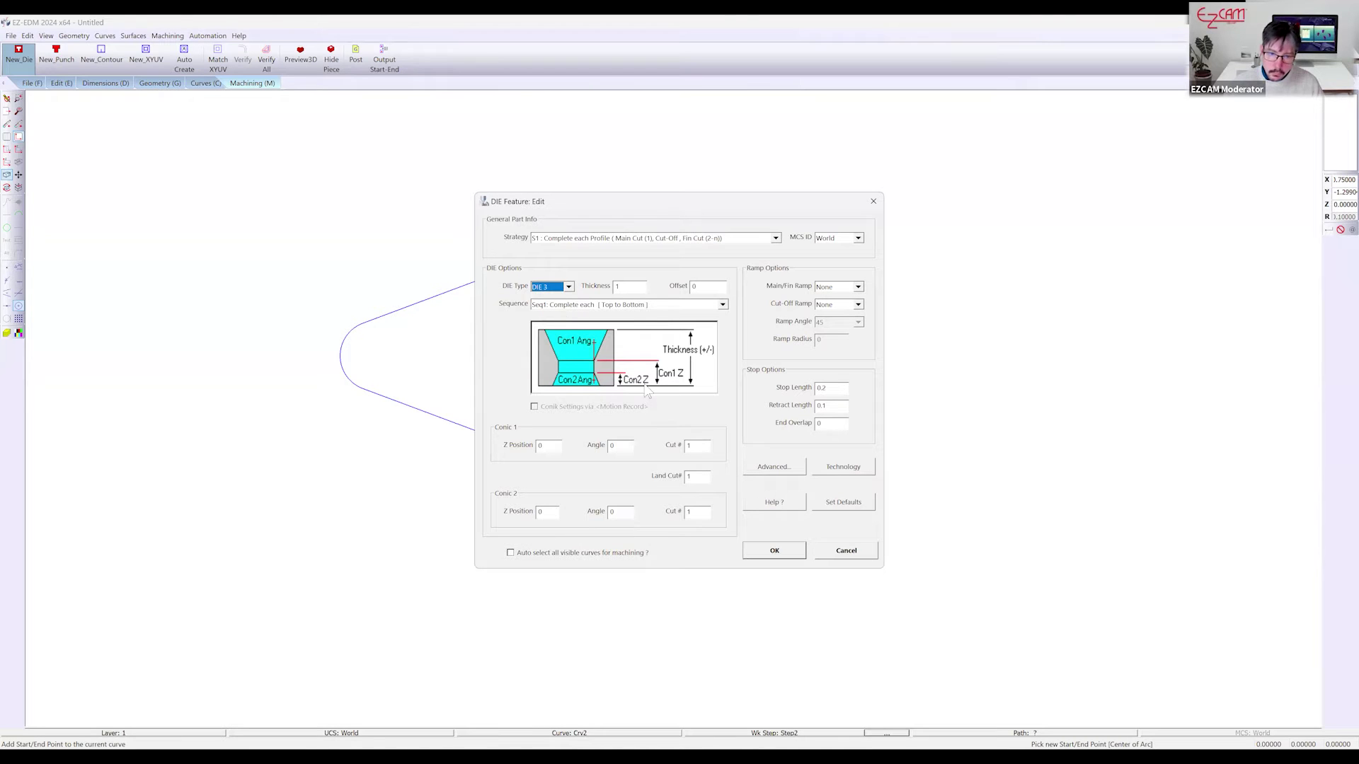
Set the die's Conic 1 to Z position 0.6 and angle 6, and Conic 2 to Z position 0.3 and angle 3
double_click(546, 443)
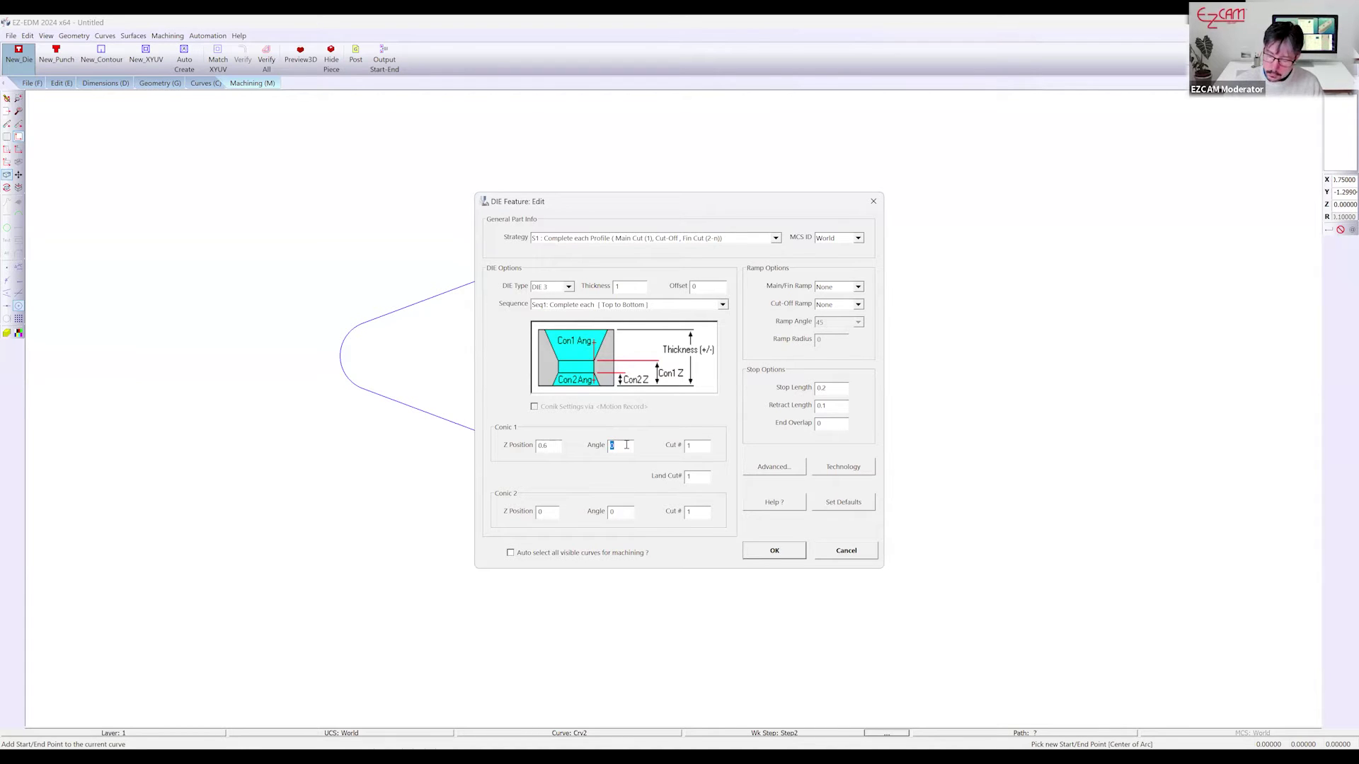
double_click(544, 513)
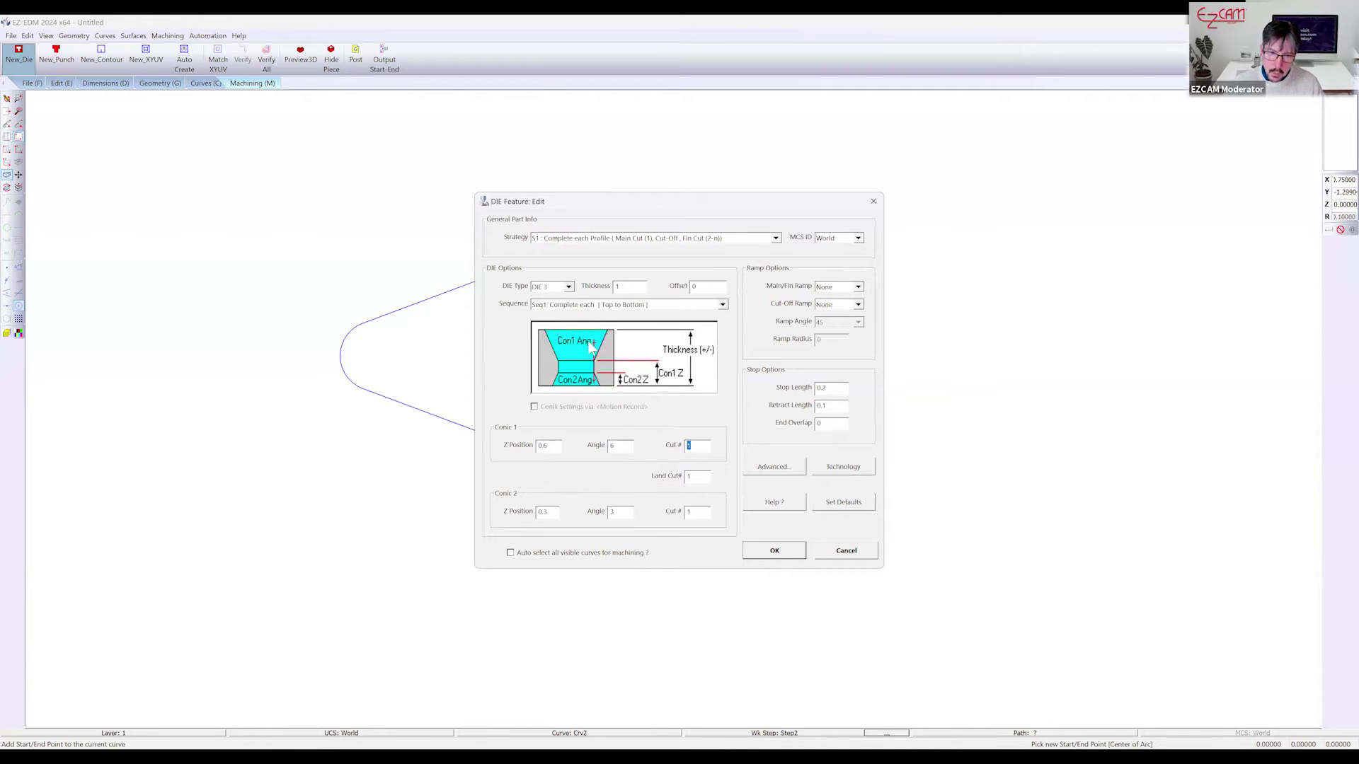
double_click(699, 516)
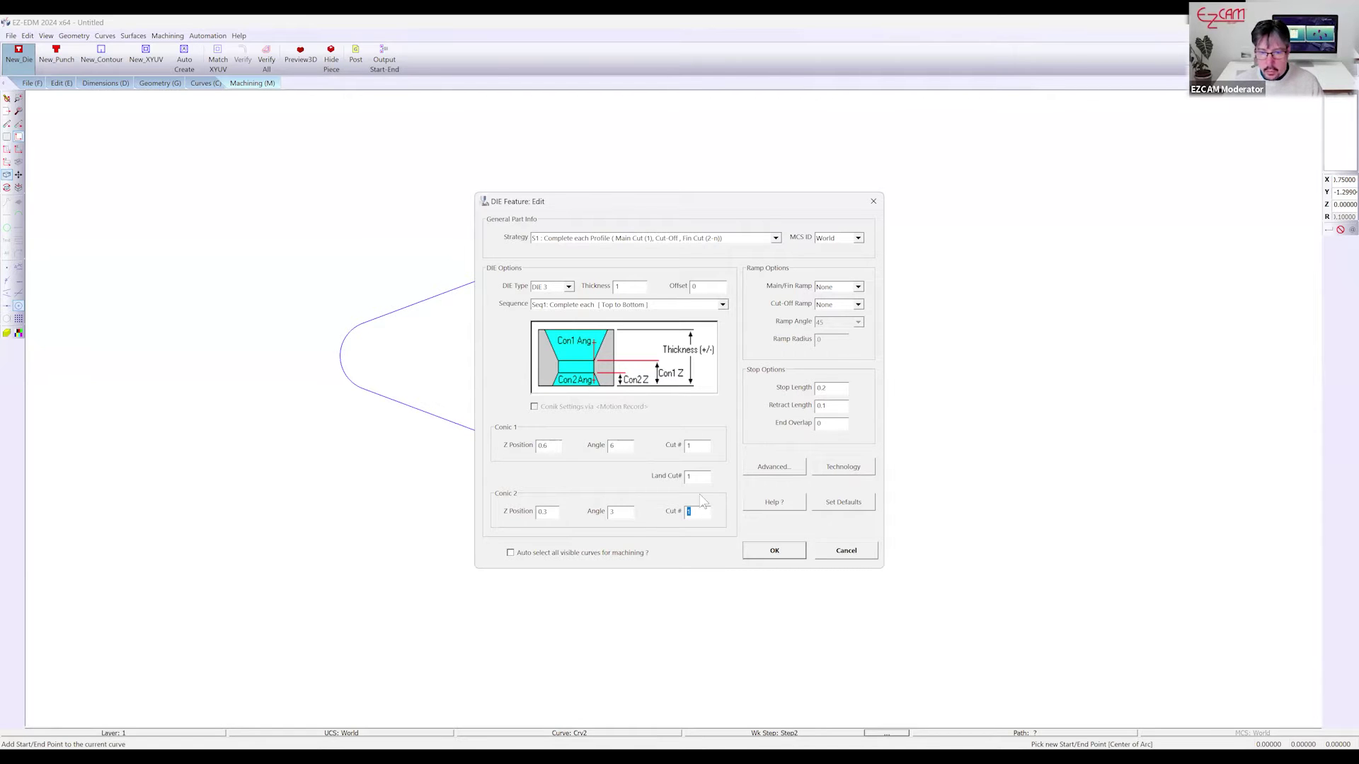
Review the die's technology data for the feed, water and compensation of the conic and land passes
left_click(843, 467)
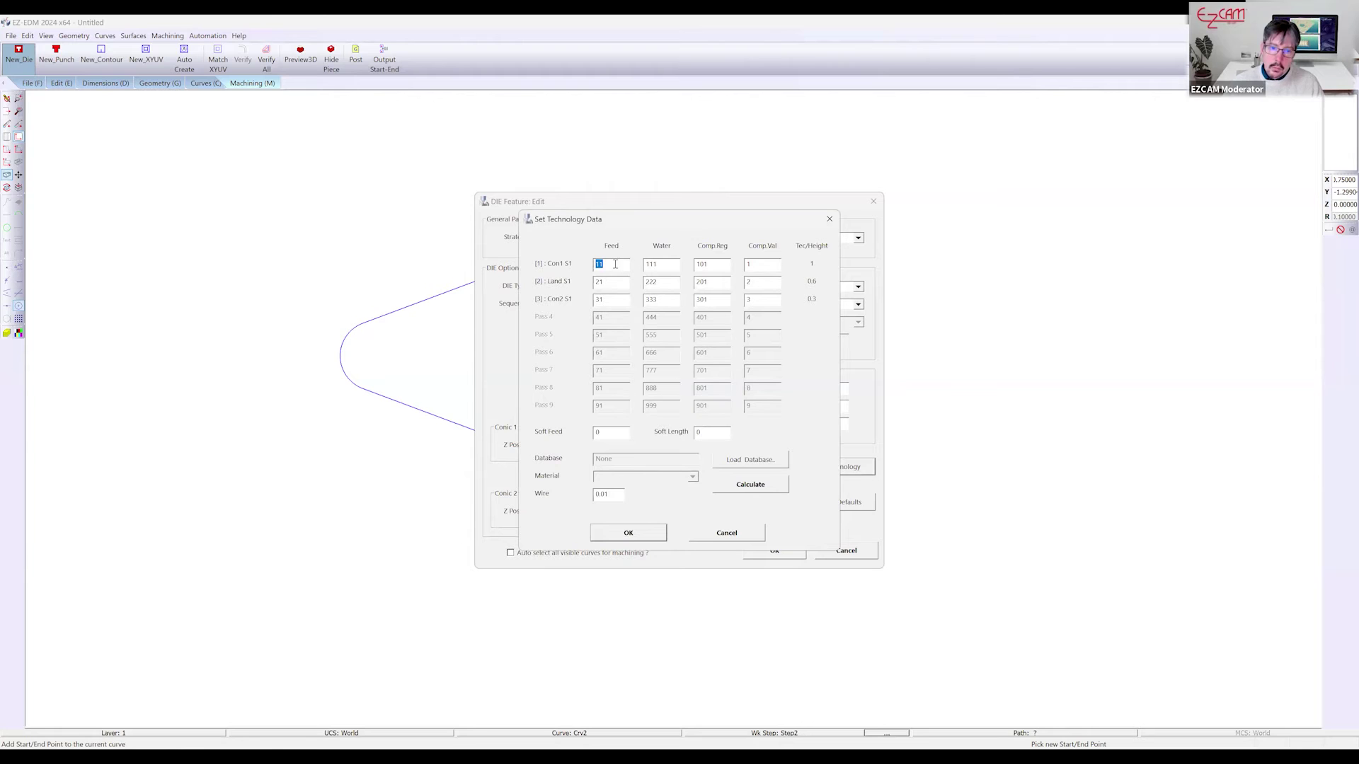
double_click(667, 266)
double_click(721, 267)
double_click(747, 264)
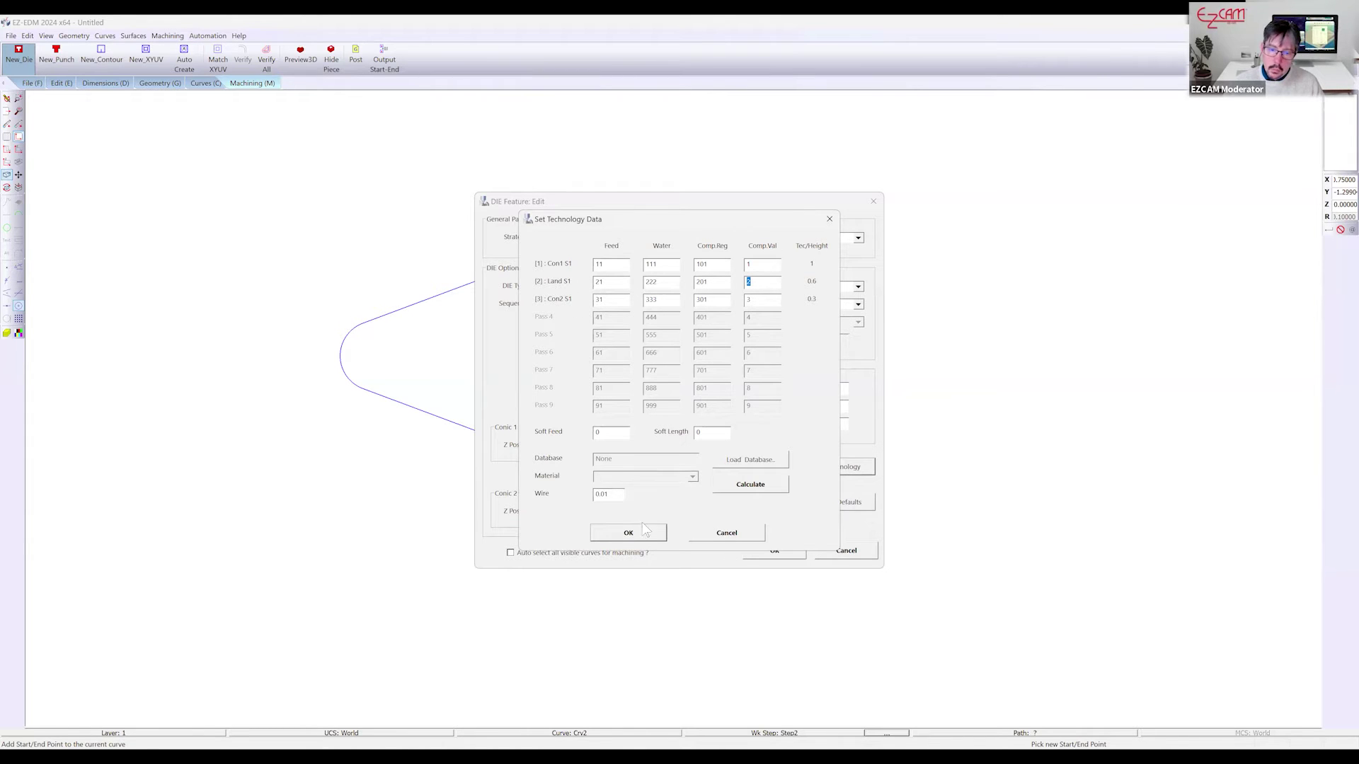
left_click(628, 533)
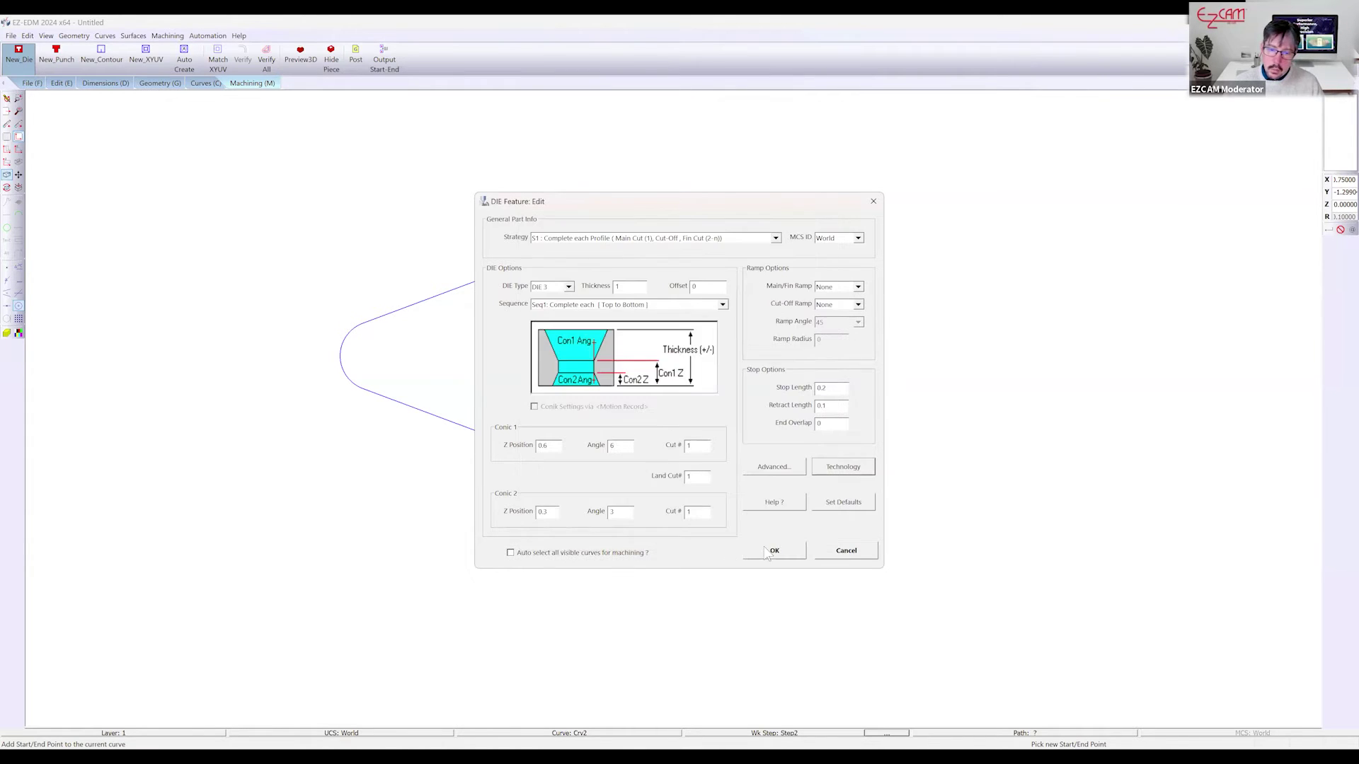
Apply the die feature to the slots' curve Crv2 and verify its toolpath
key("Return")
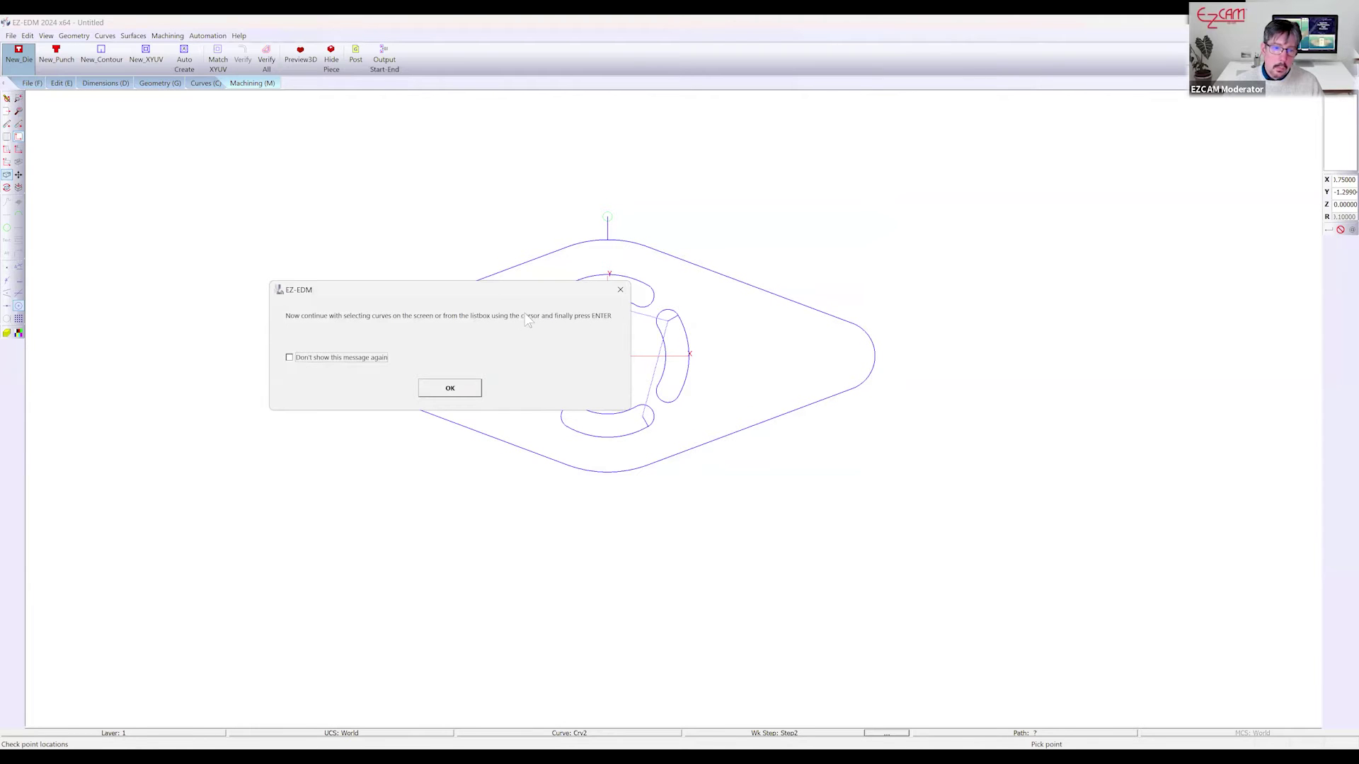
key("Return")
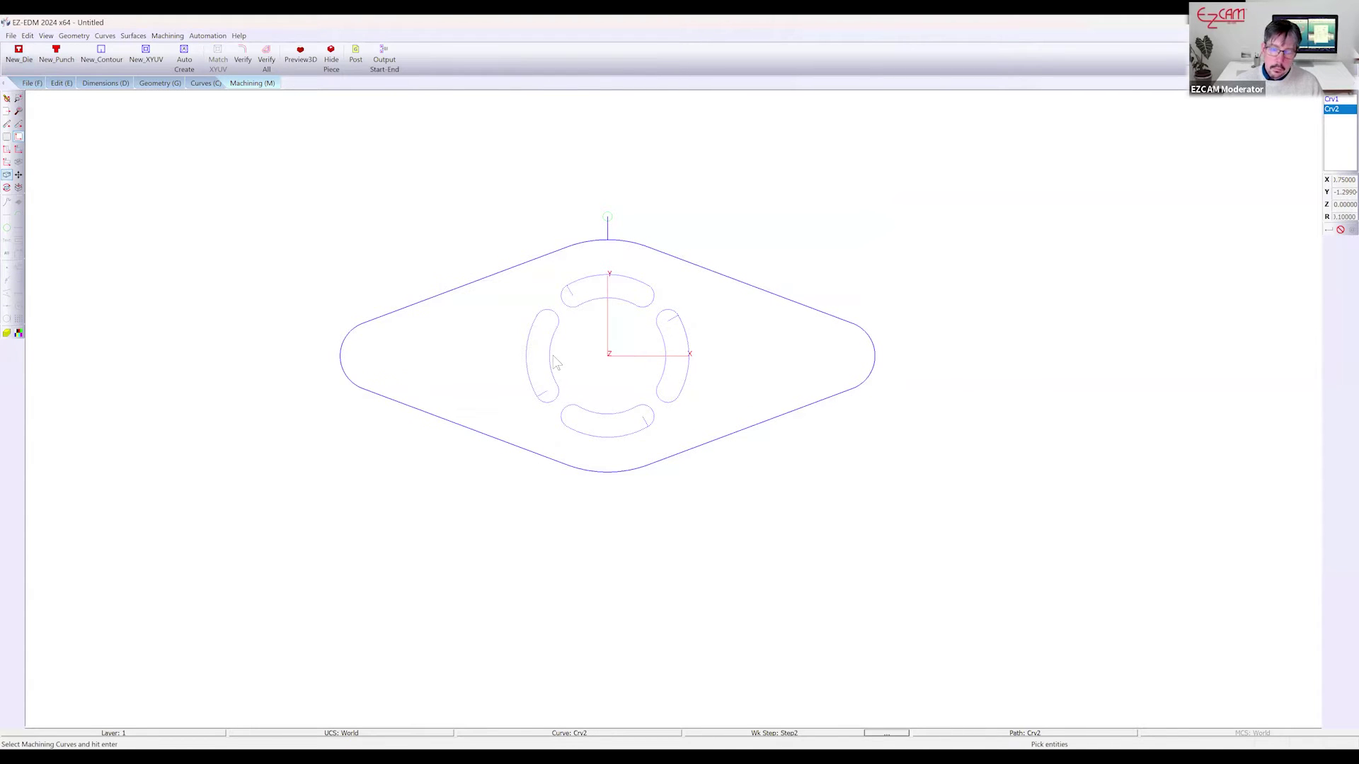
left_click(259, 64)
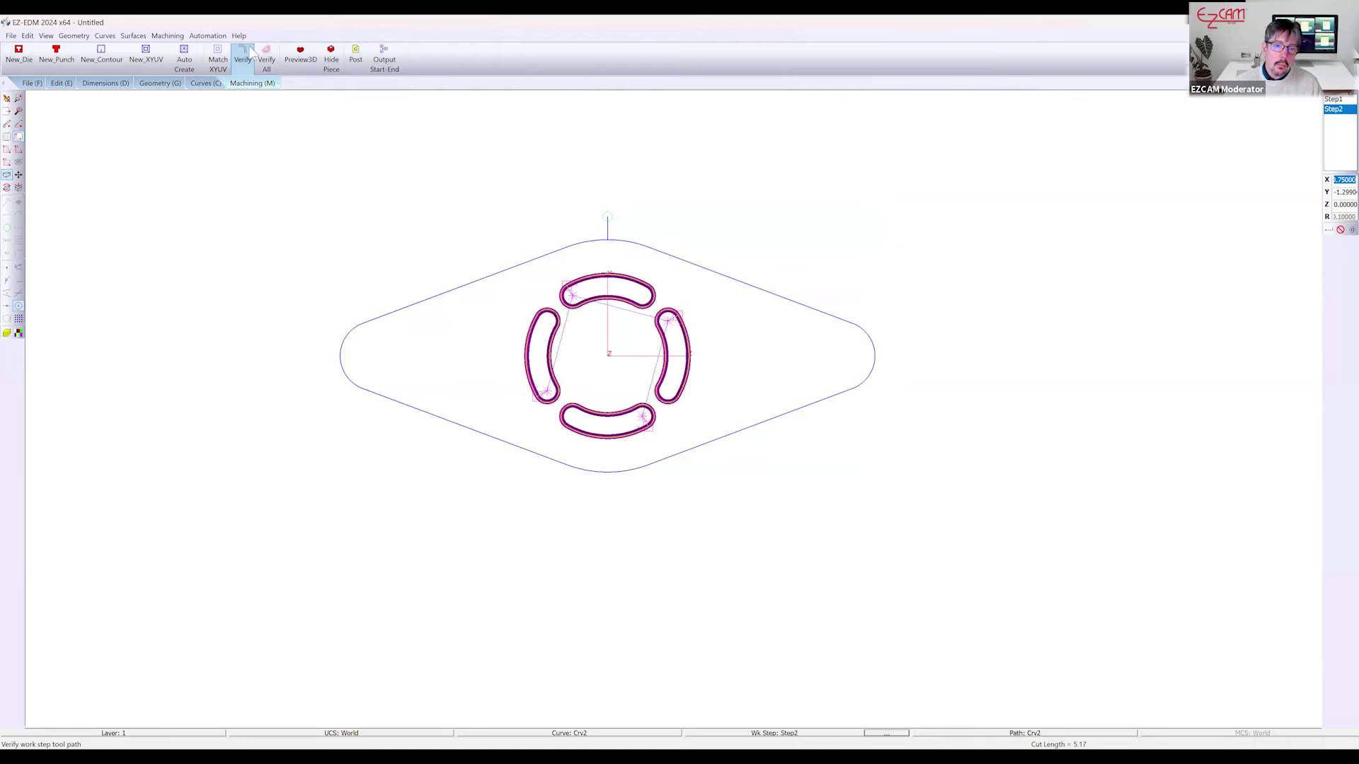
Preview the cuts in 3D, hide the split pieces, examine the tapers of the slots and outline, and return to the wireframe
left_click(301, 57)
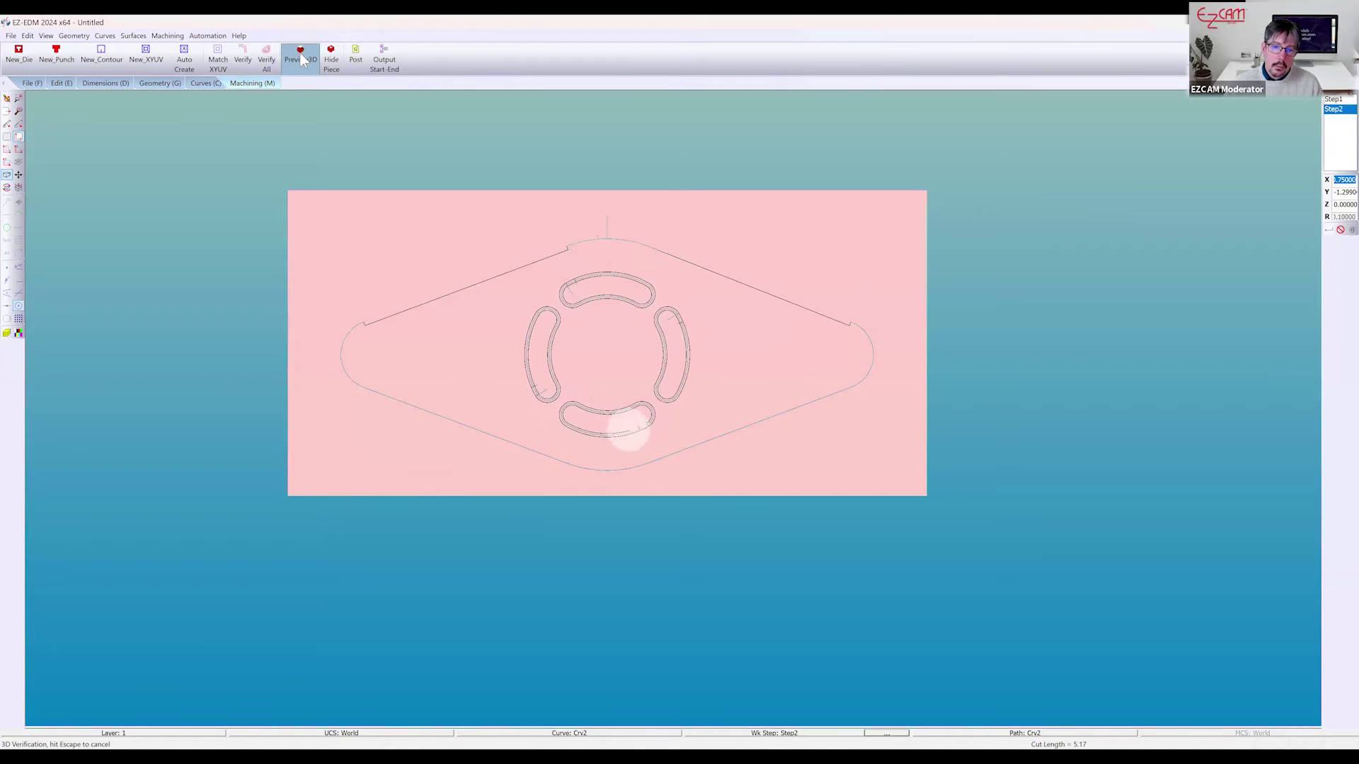
left_click(332, 64)
left_click(330, 64)
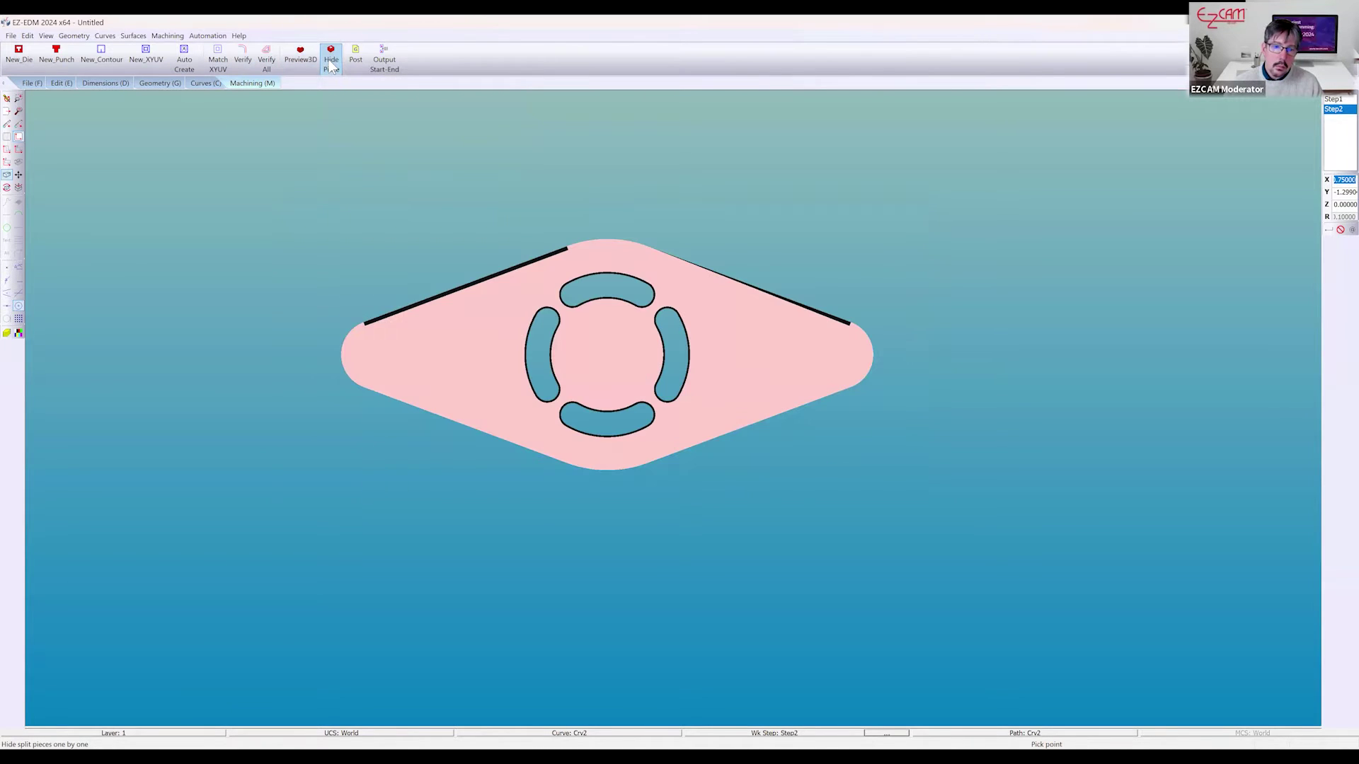
mouse_move(605, 341)
middle_mouse_down()
mouse_move(605, 255)
mouse_move(616, 337)
middle_mouse_up()
scroll(605, 255, "up", 5)
scroll(594, 228, "down", 5)
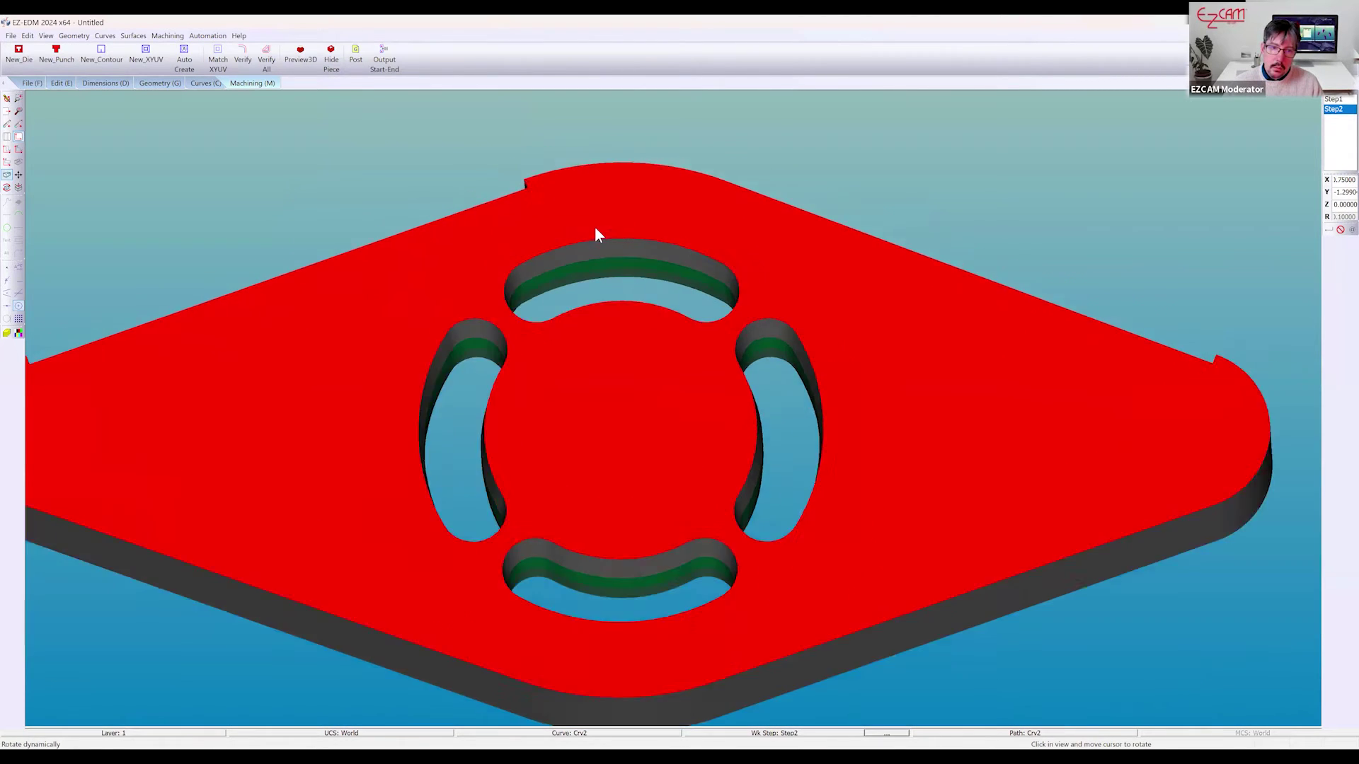
middle_click_drag(593, 232, 609, 334)
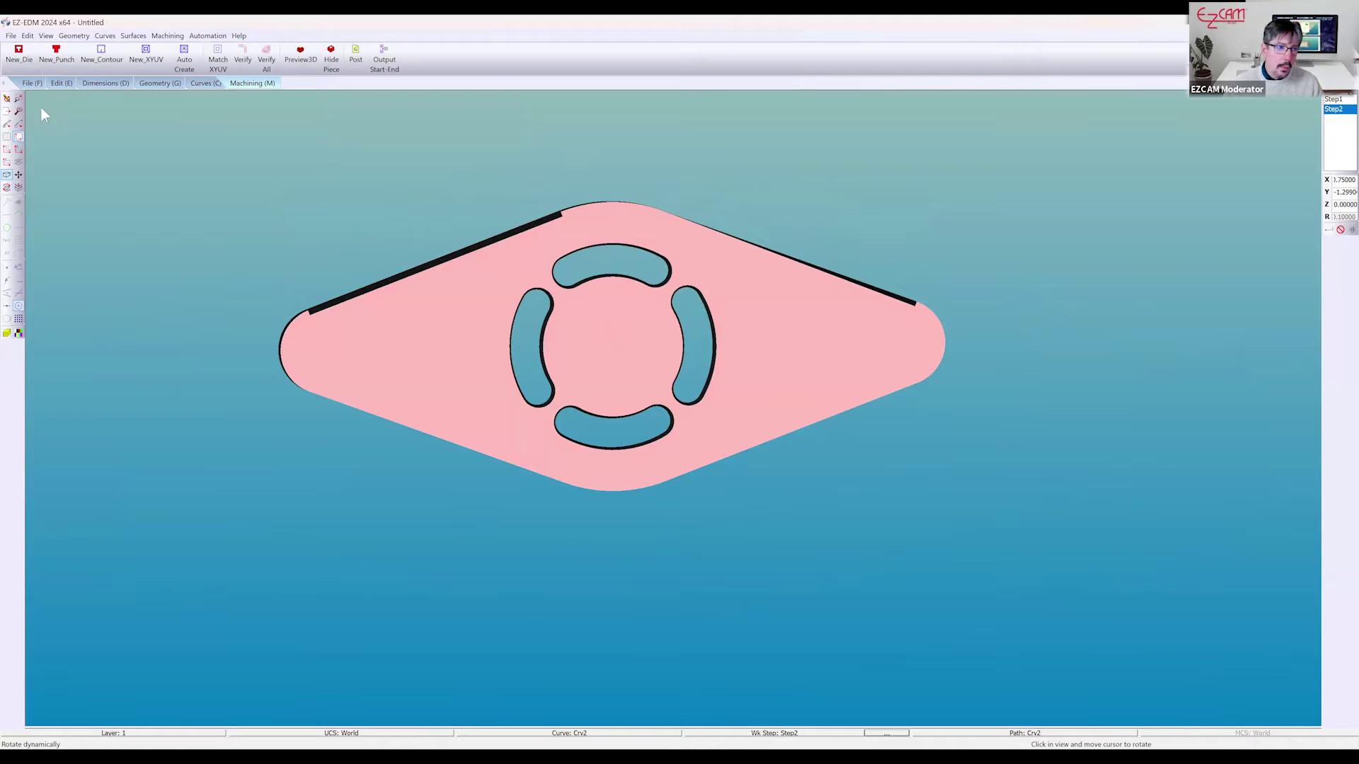
left_click(6, 99)
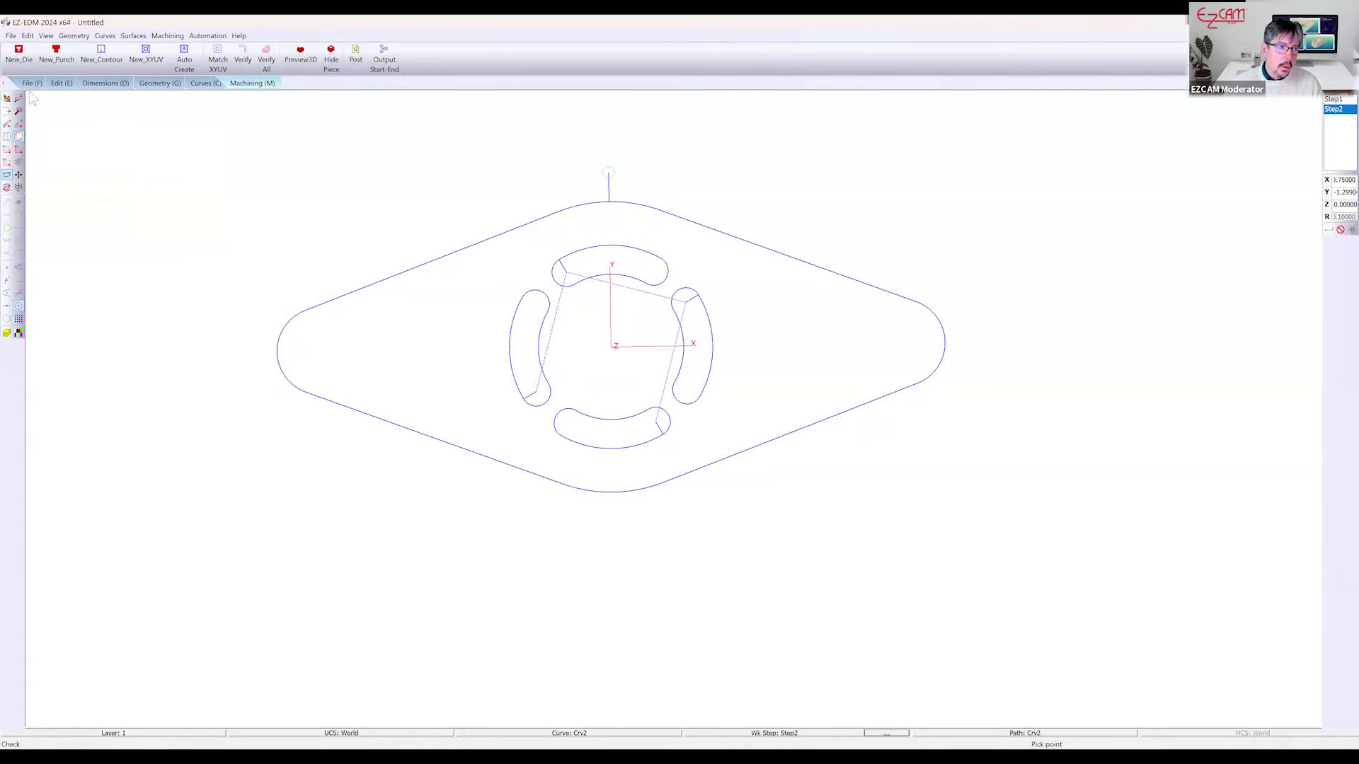
Open the part file Topic 2.PRT from the PowerPoint Parts folder
left_click(32, 84)
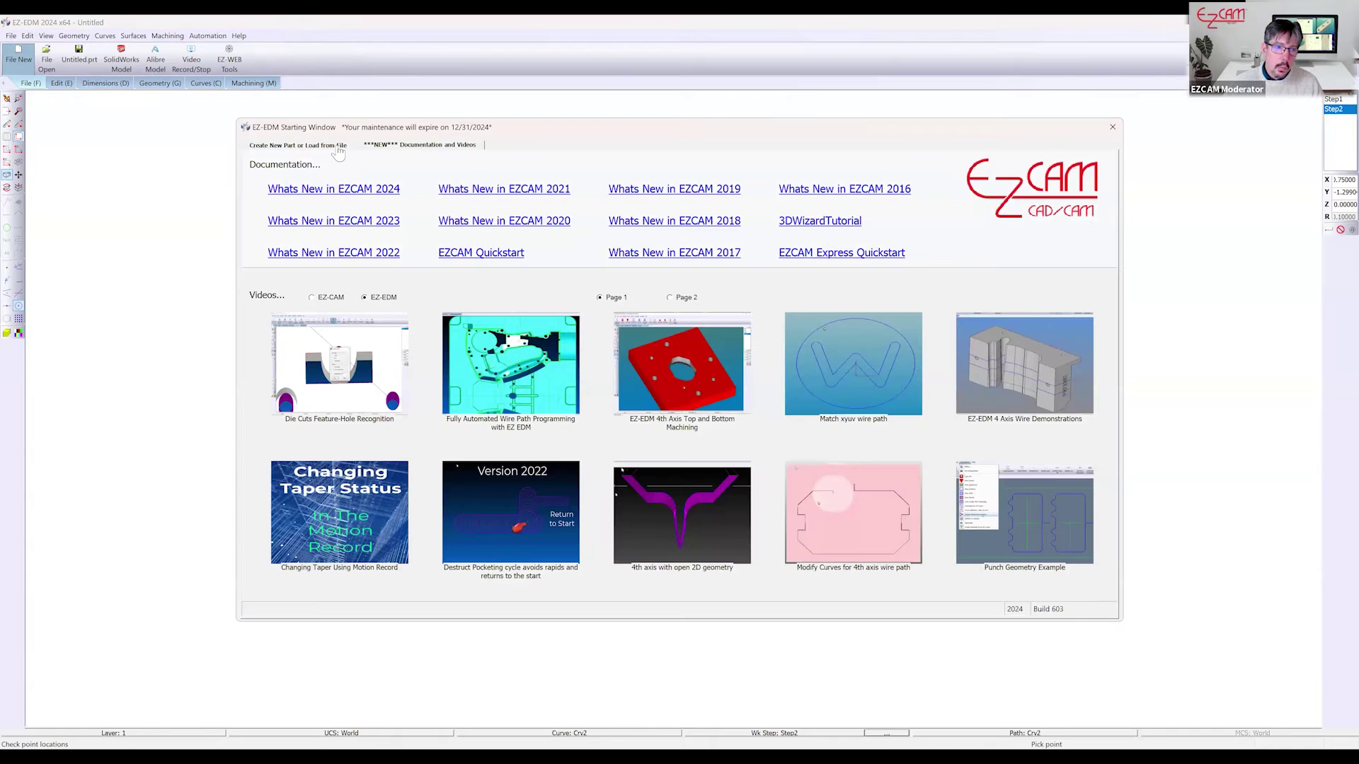
left_click(332, 147)
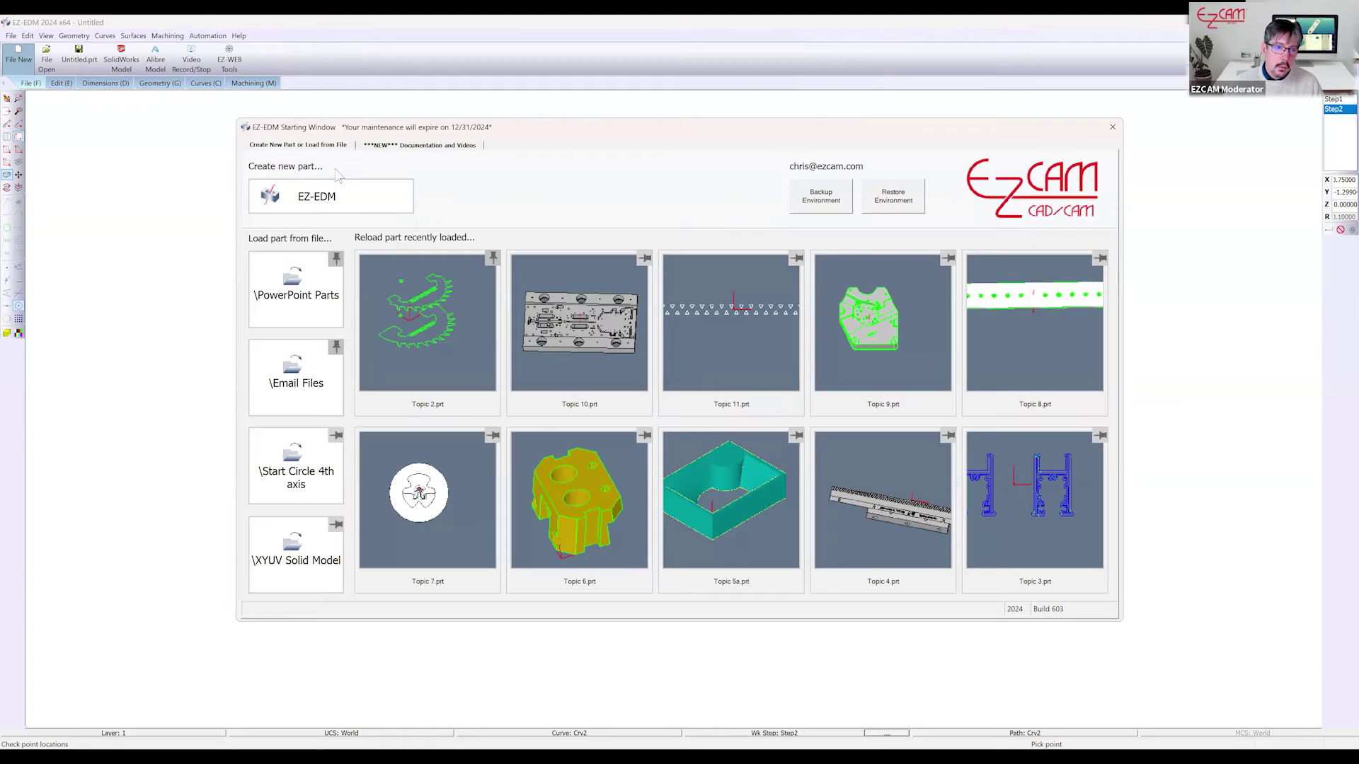
left_click(299, 294)
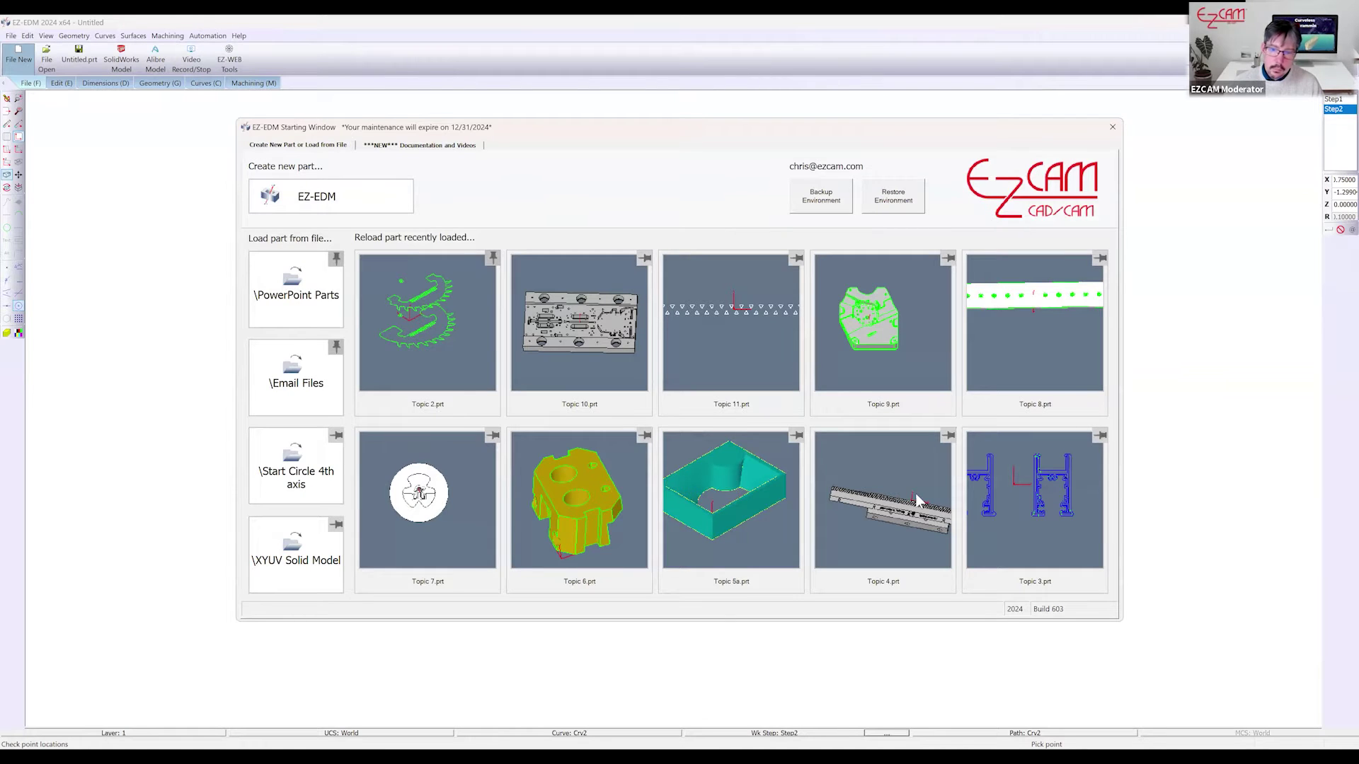
left_click(530, 308)
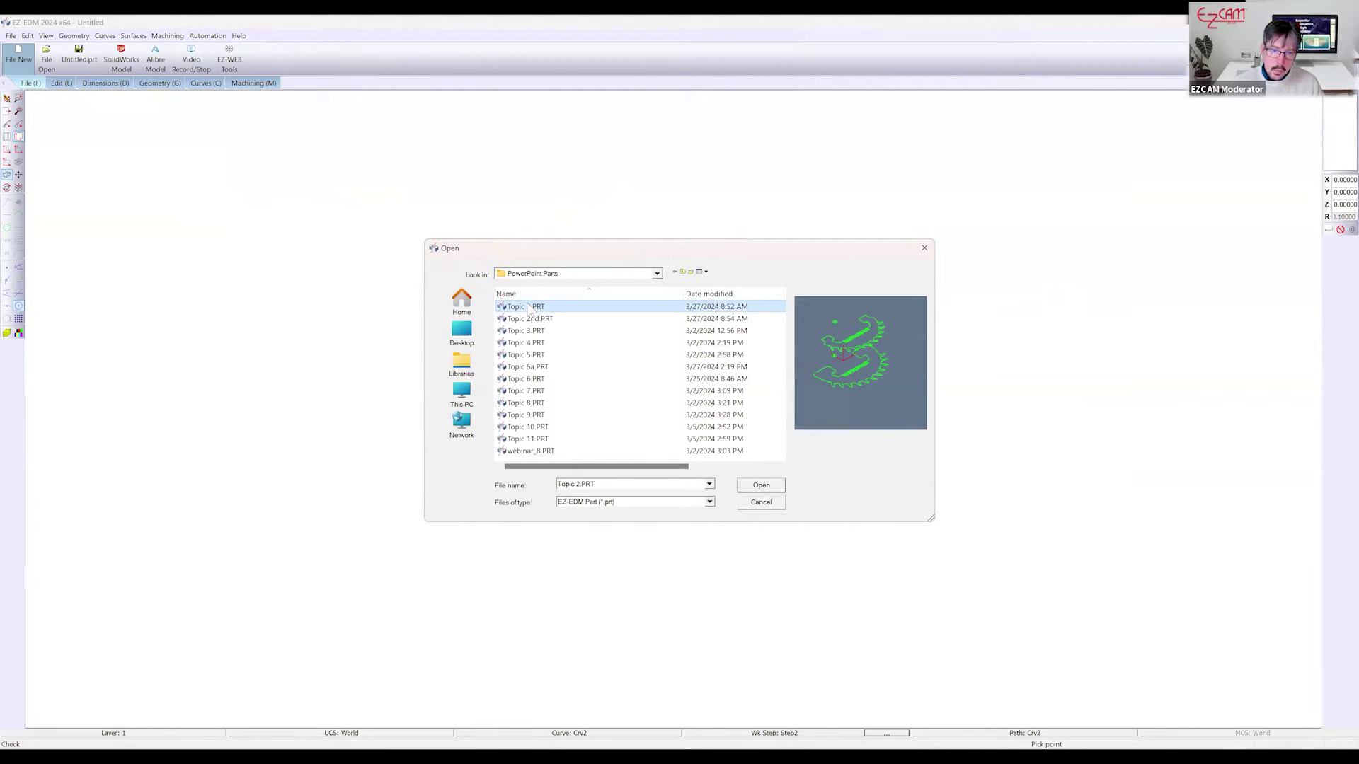
double_click(529, 306)
mouse_move(580, 402)
middle_mouse_down()
mouse_move(580, 369)
mouse_move(580, 421)
middle_mouse_up()
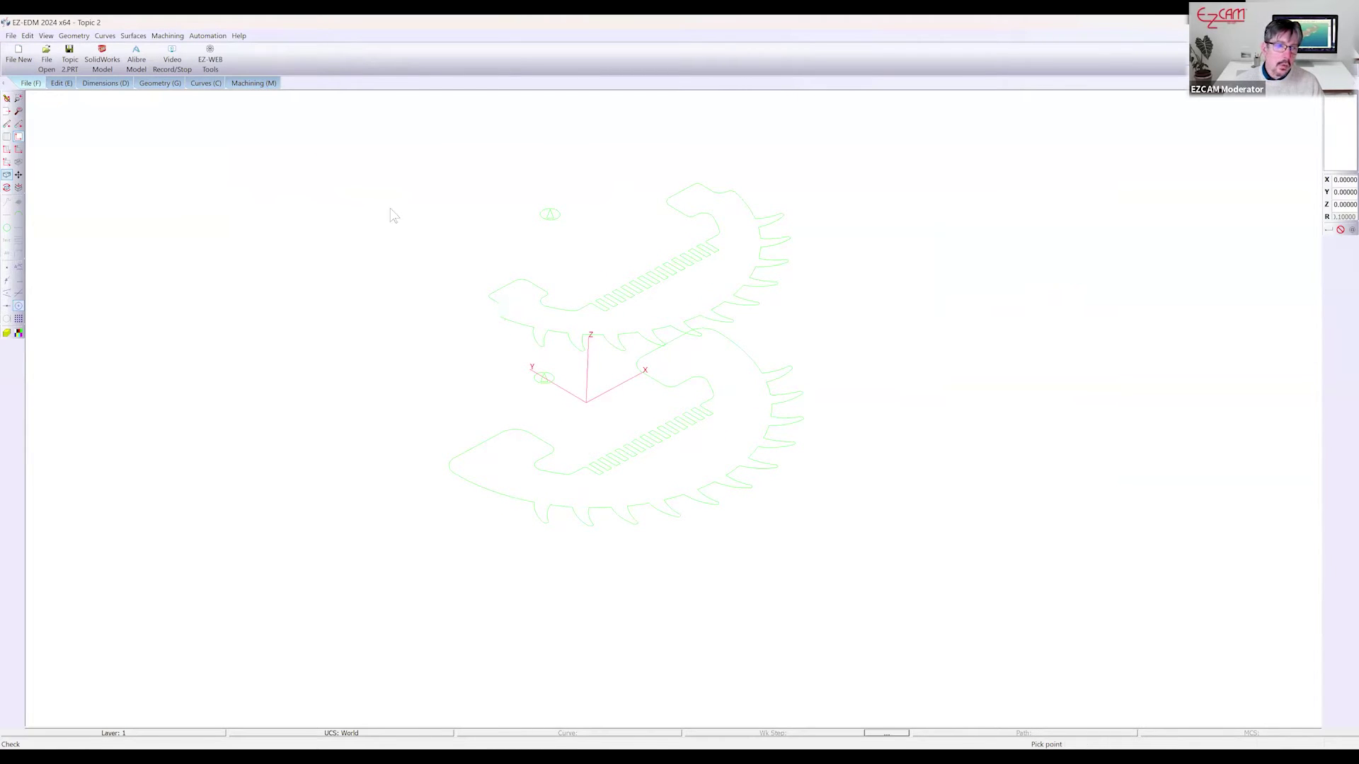
Create a new curve by chaining the lower toothed profile
left_click(201, 83)
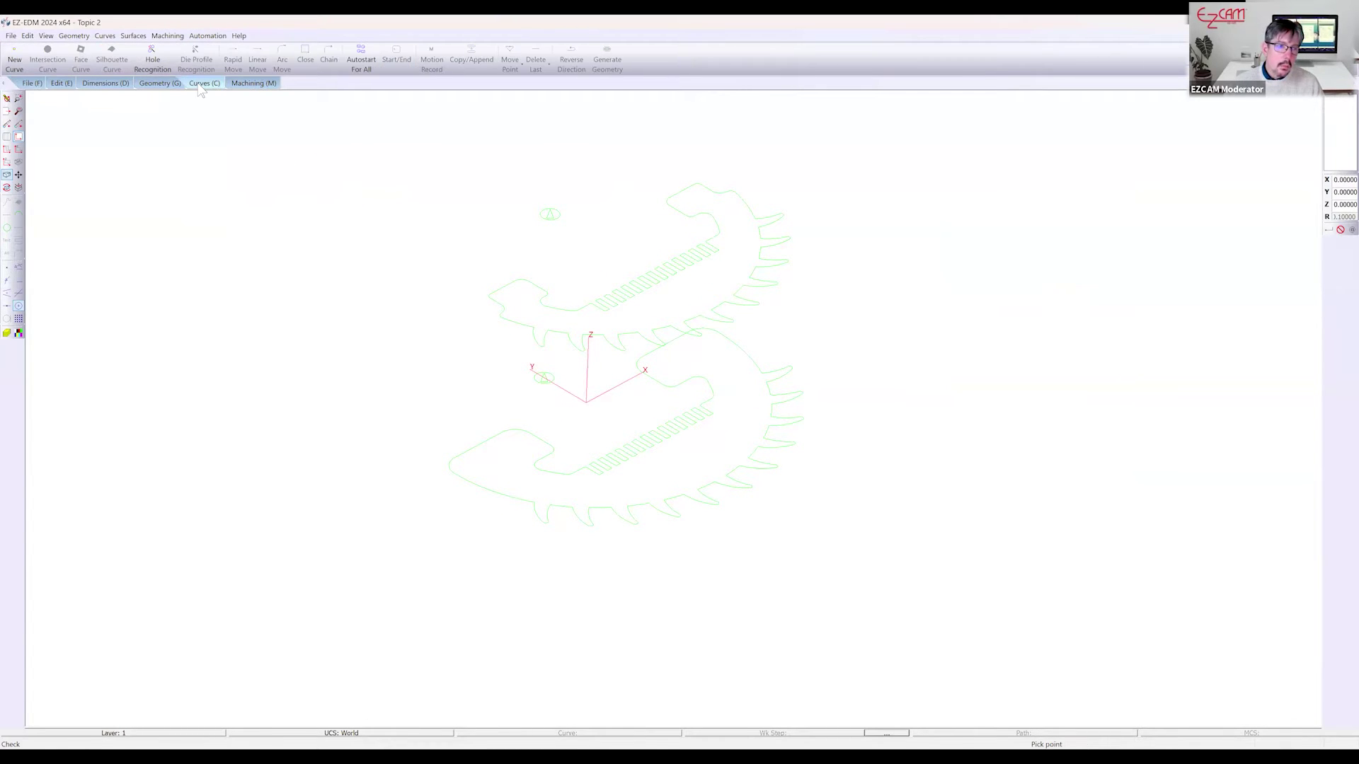
left_click(16, 60)
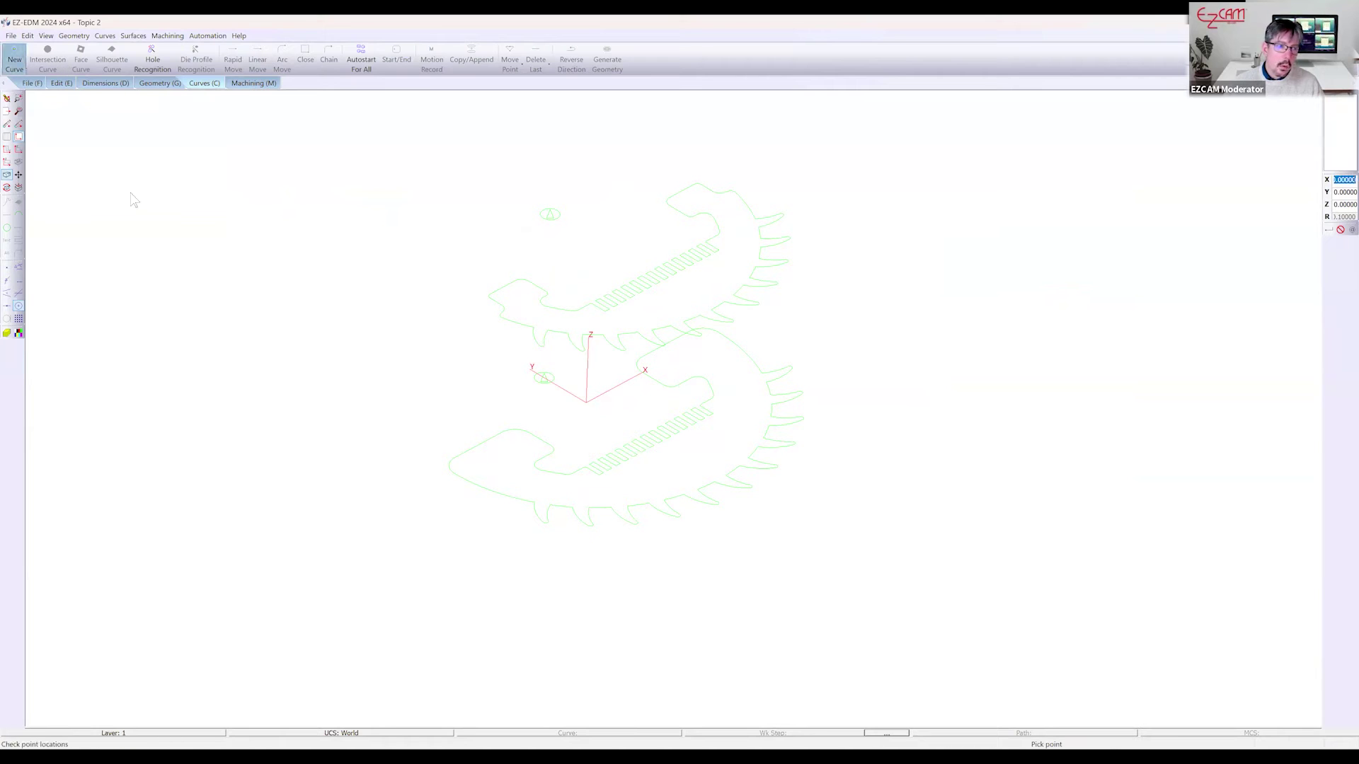
left_click(328, 59)
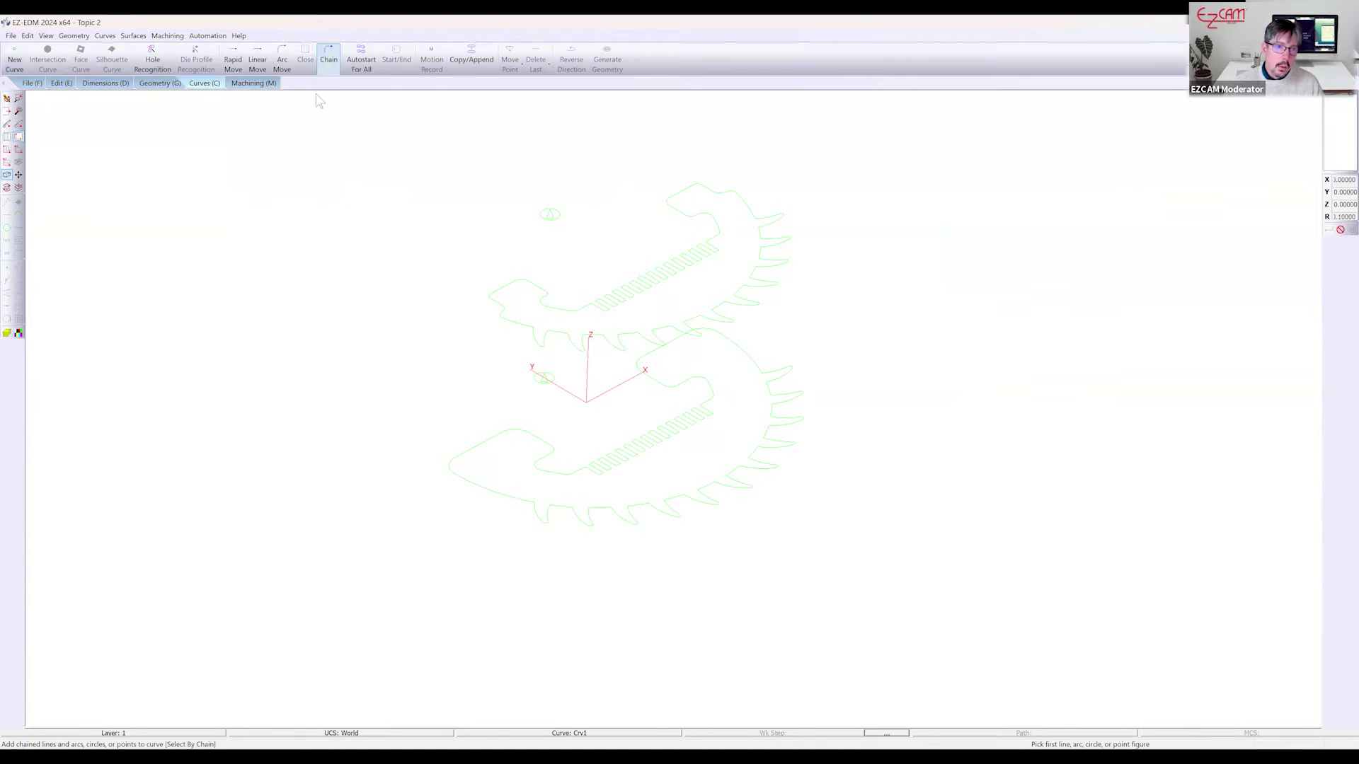
left_click(461, 482)
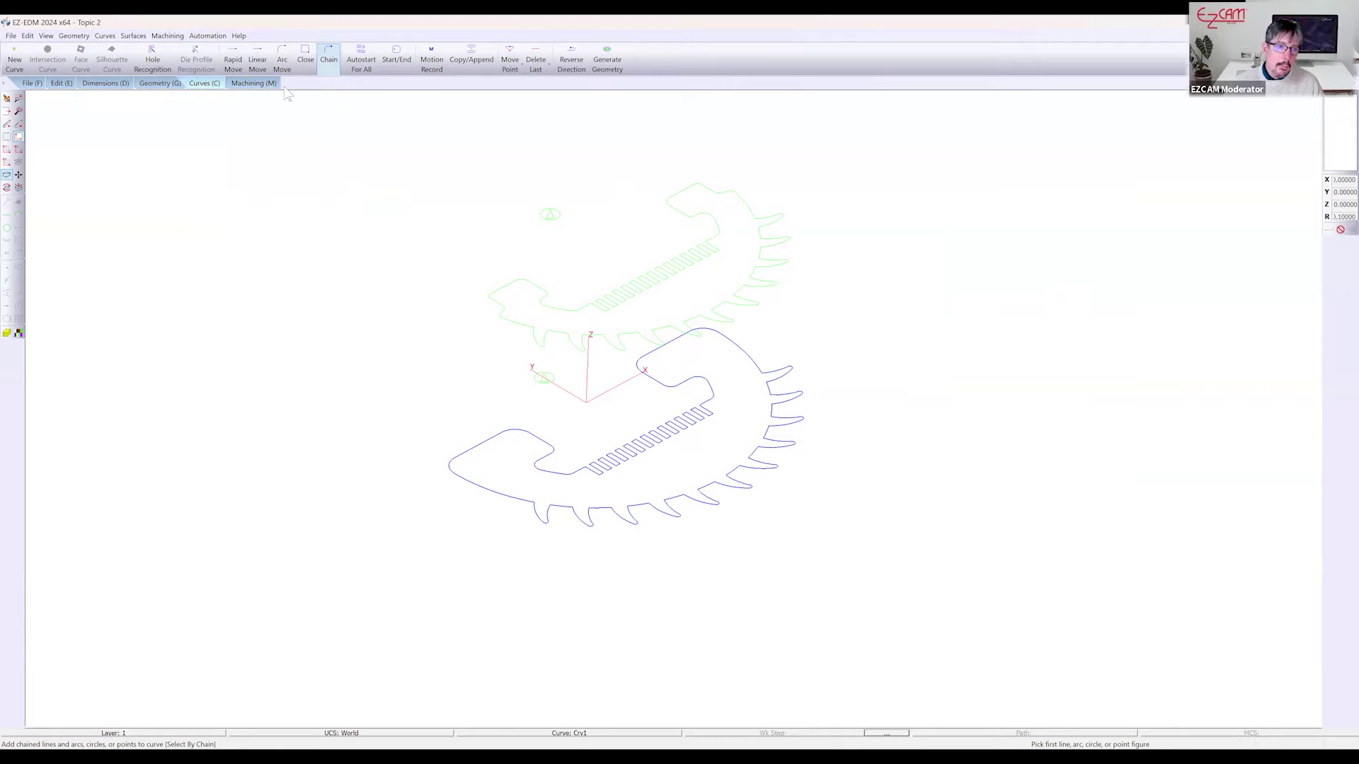
Set the lower profile curve's start and end at the lower circle's centre, and create curve Crv2 from the upper toothed profile
left_click(396, 61)
left_click(532, 387)
left_click(15, 62)
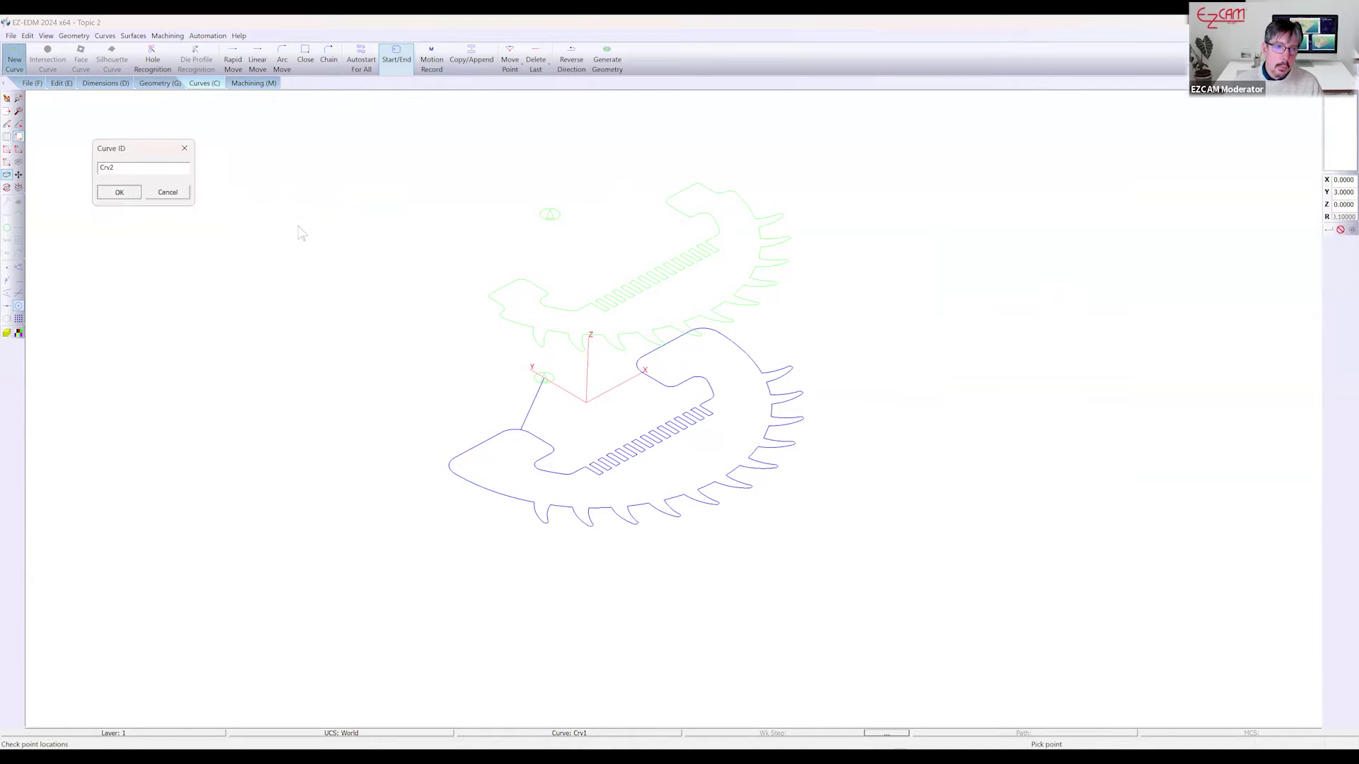
key("Return")
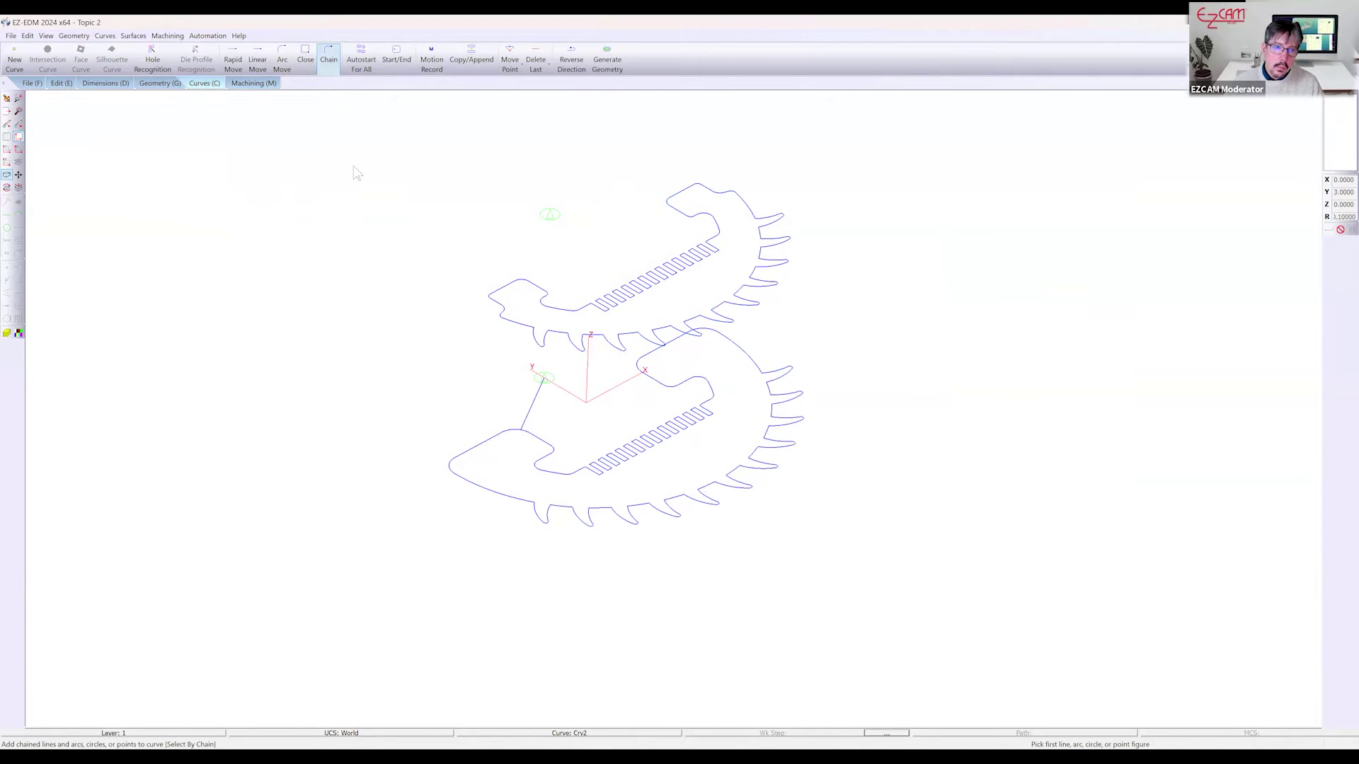
Create XYUV work step Step1 with segment curves Crv1 and Crv2, and set its Z data automatically
left_click(253, 84)
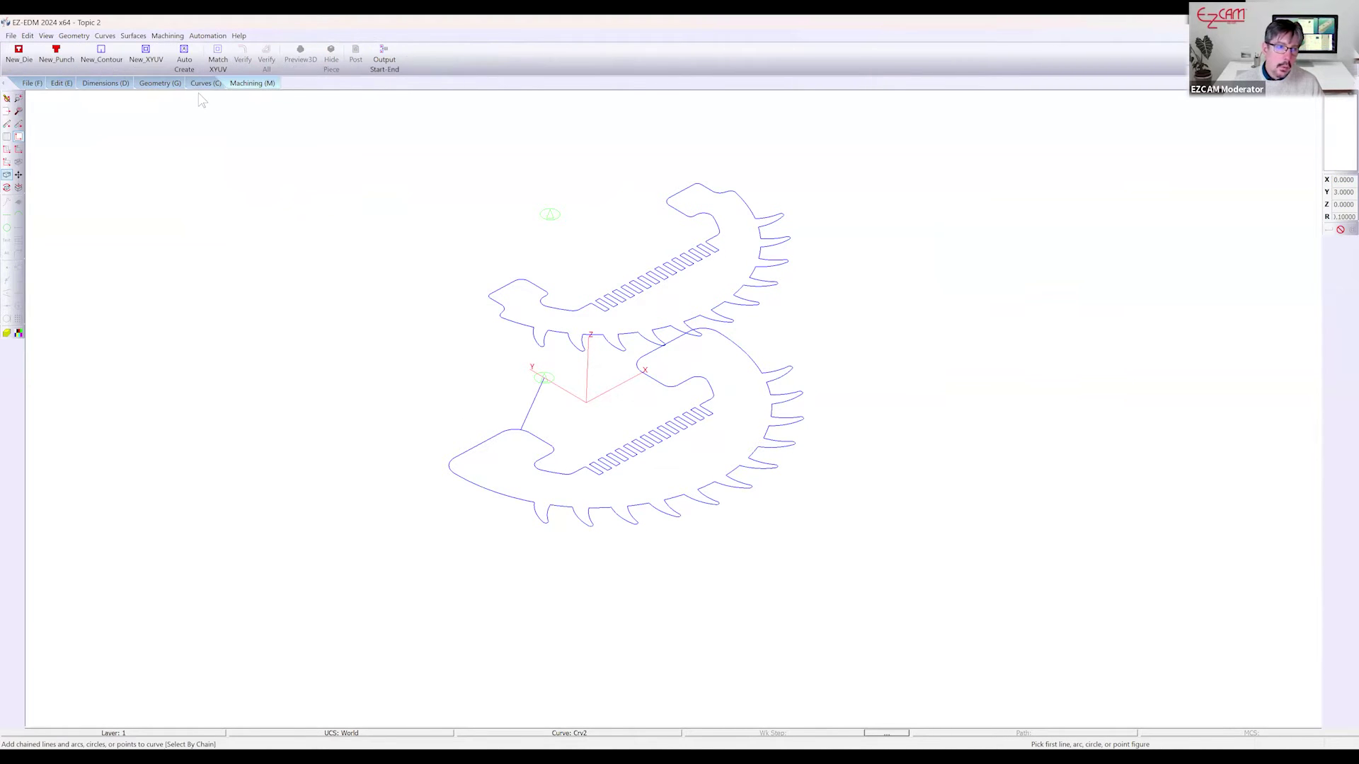
left_click(151, 65)
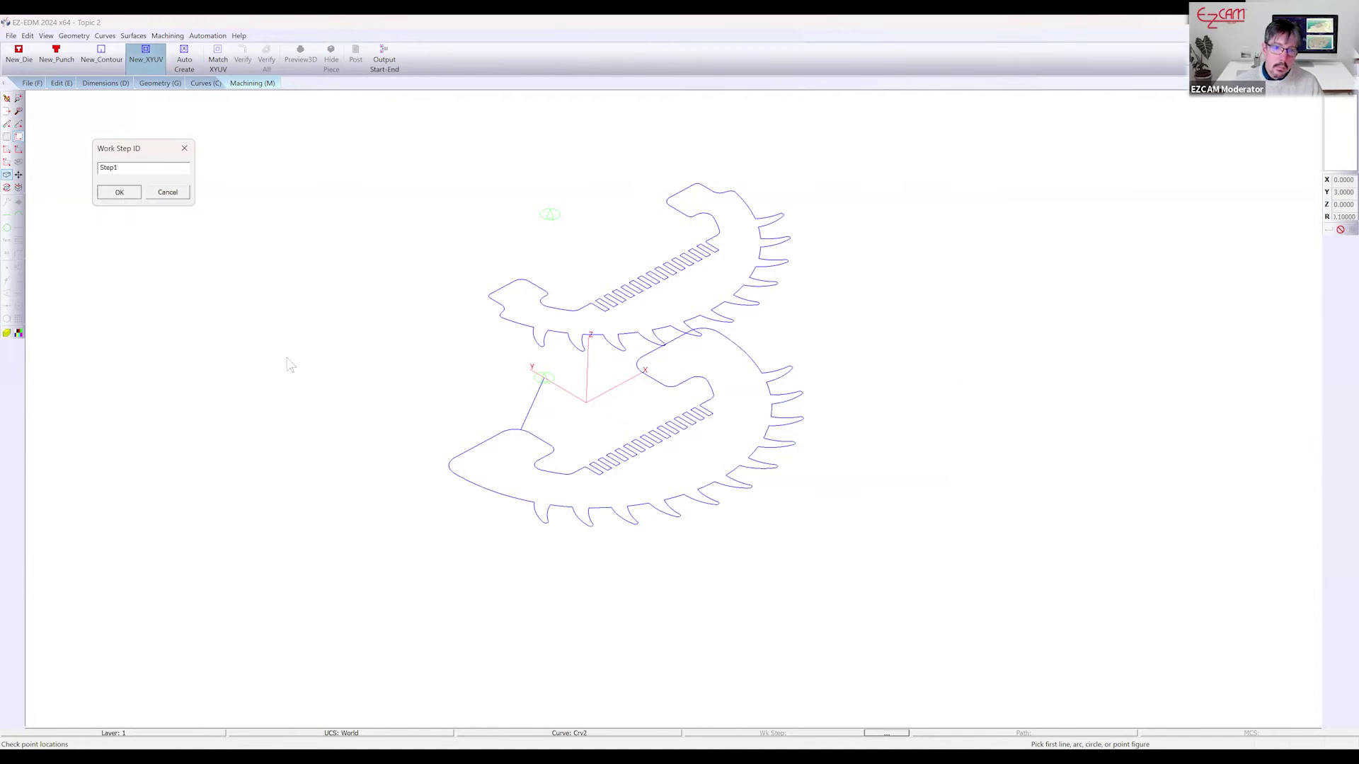
key("Return")
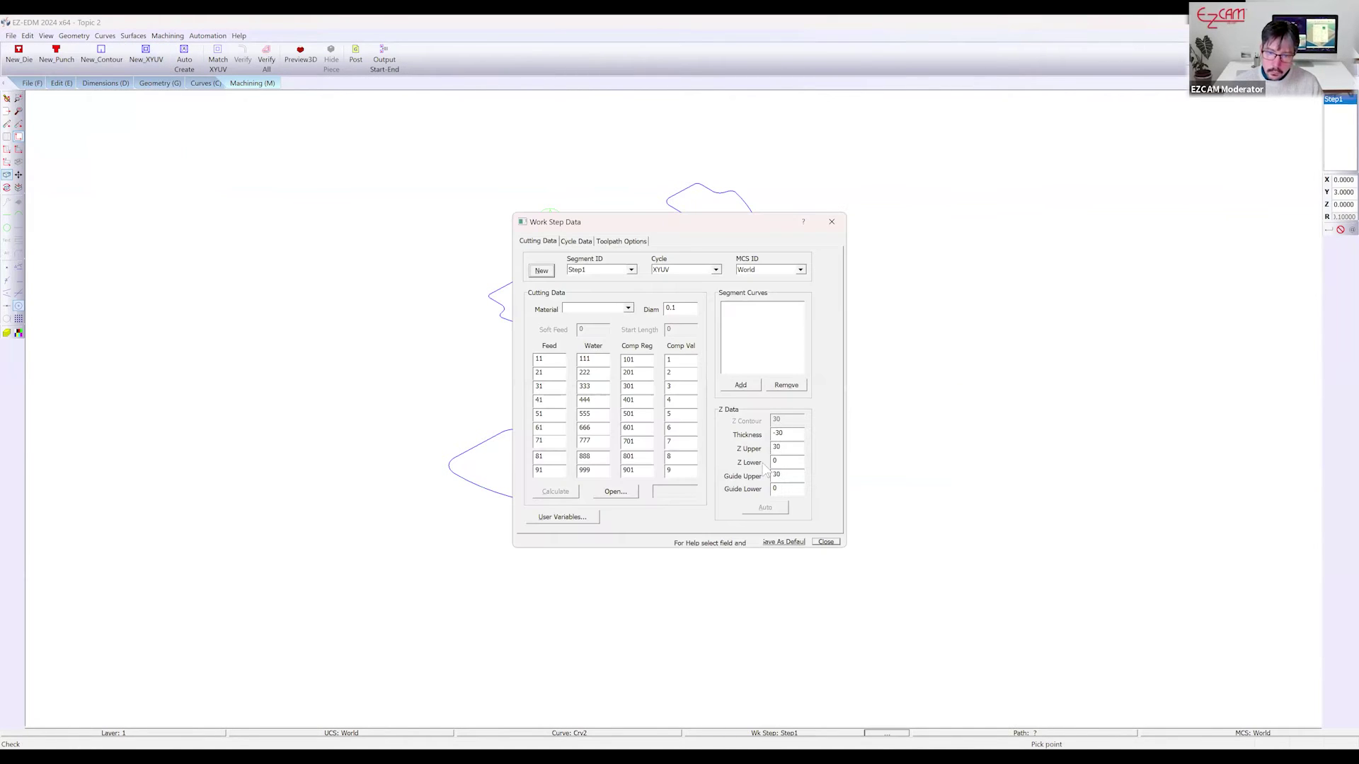
left_click(740, 385)
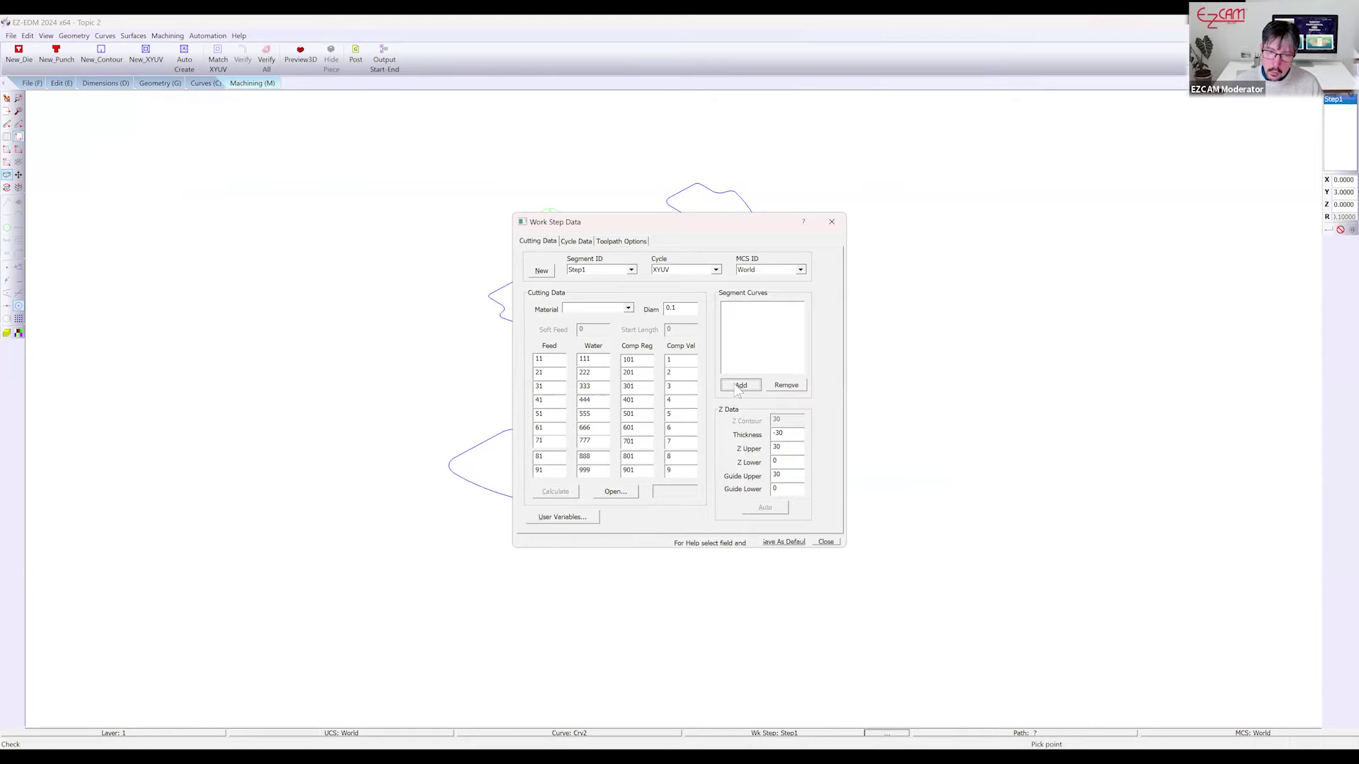
left_click(600, 395)
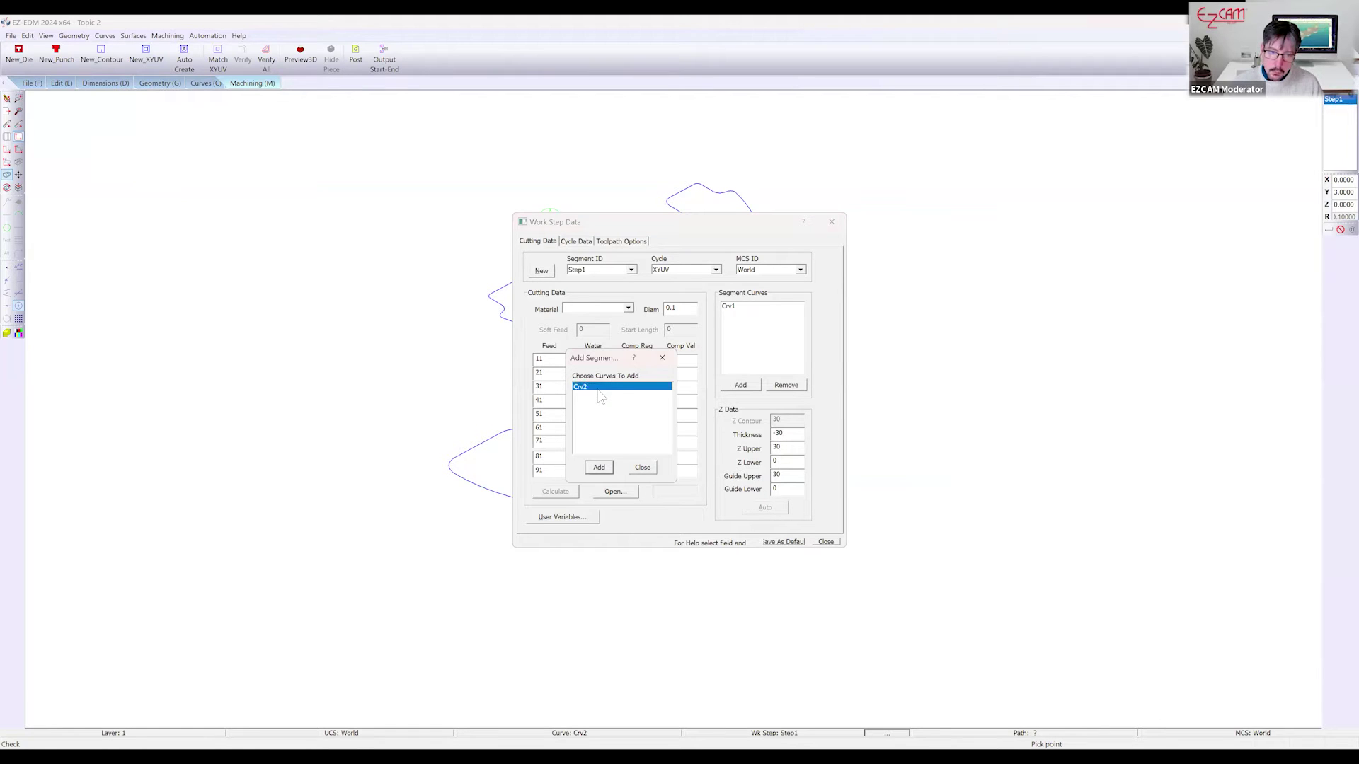
key("Return")
left_click(770, 511)
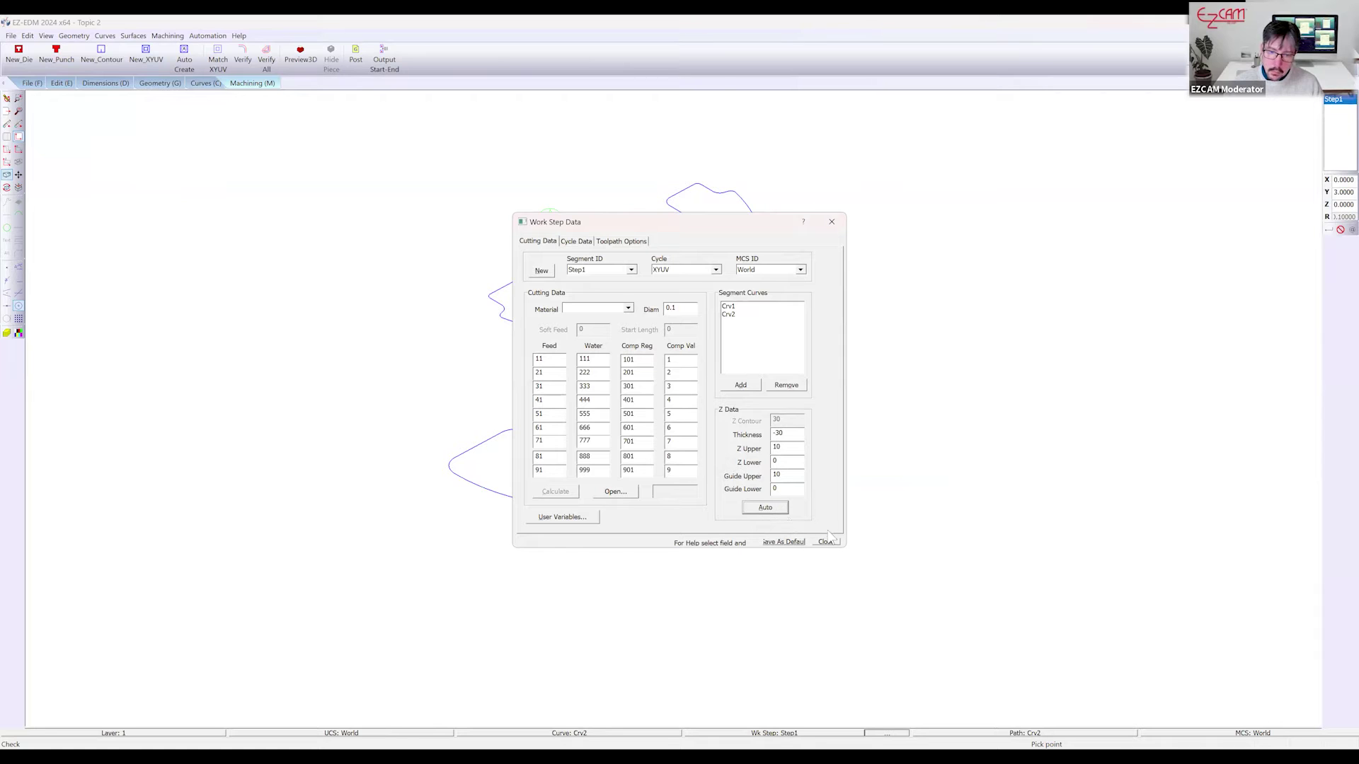
key("Escape")
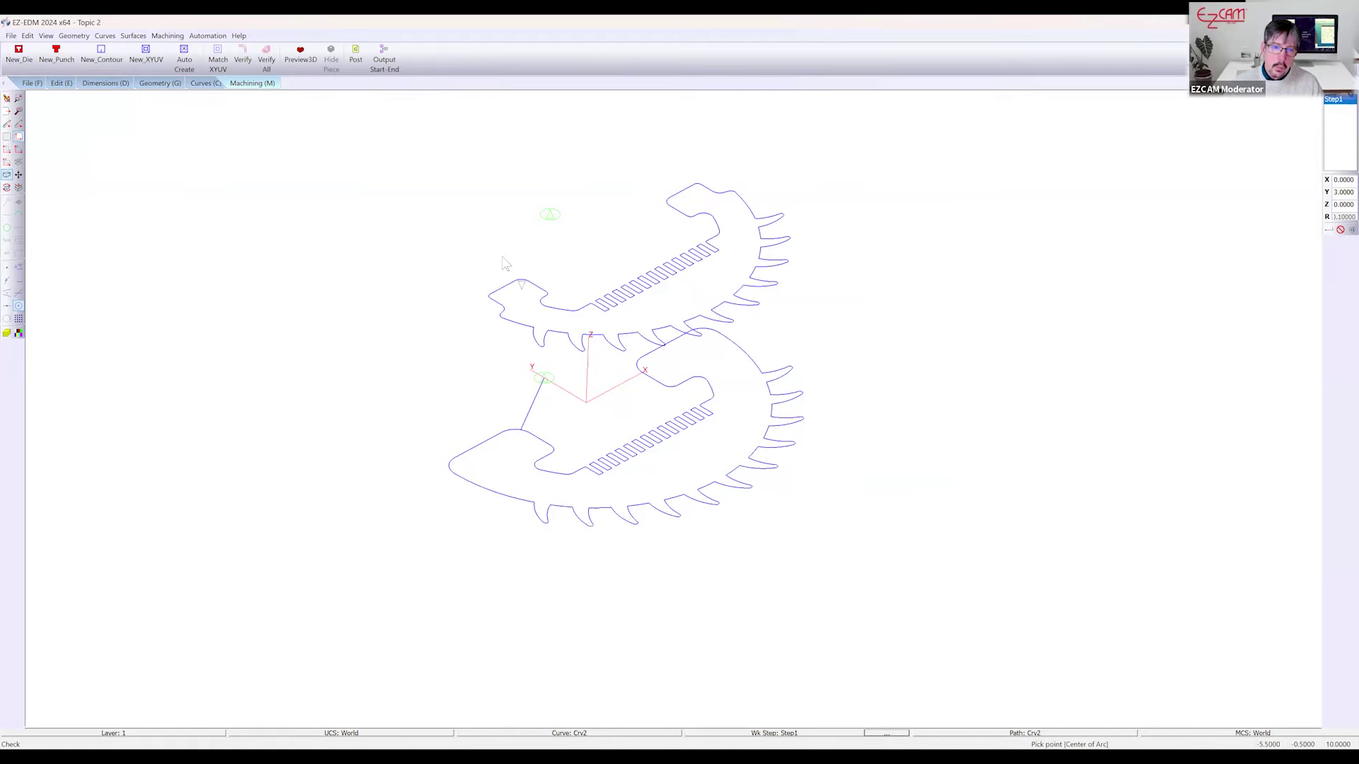
Verify the unmatched XYUV toolpath, examining it from several angles and in the XY plan view
left_click(245, 61)
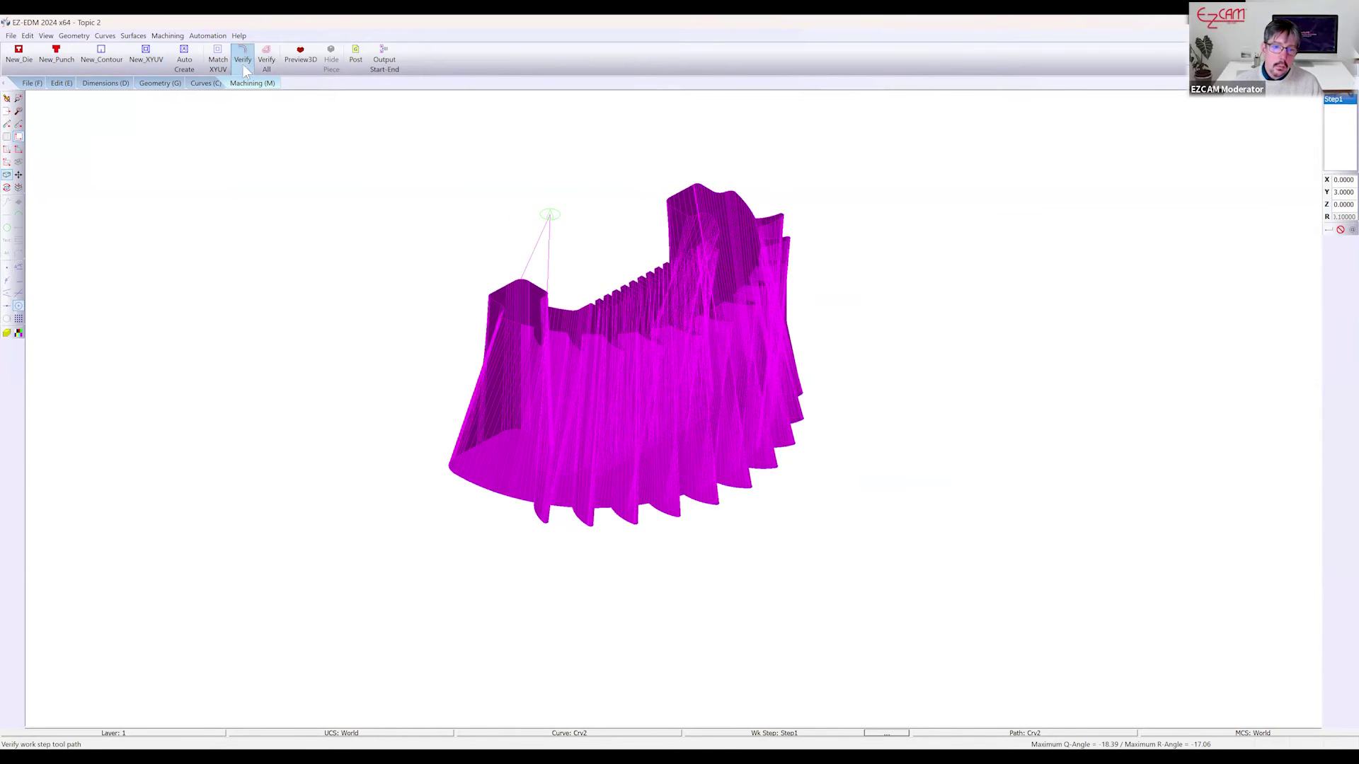
left_click_drag(540, 333, 409, 388)
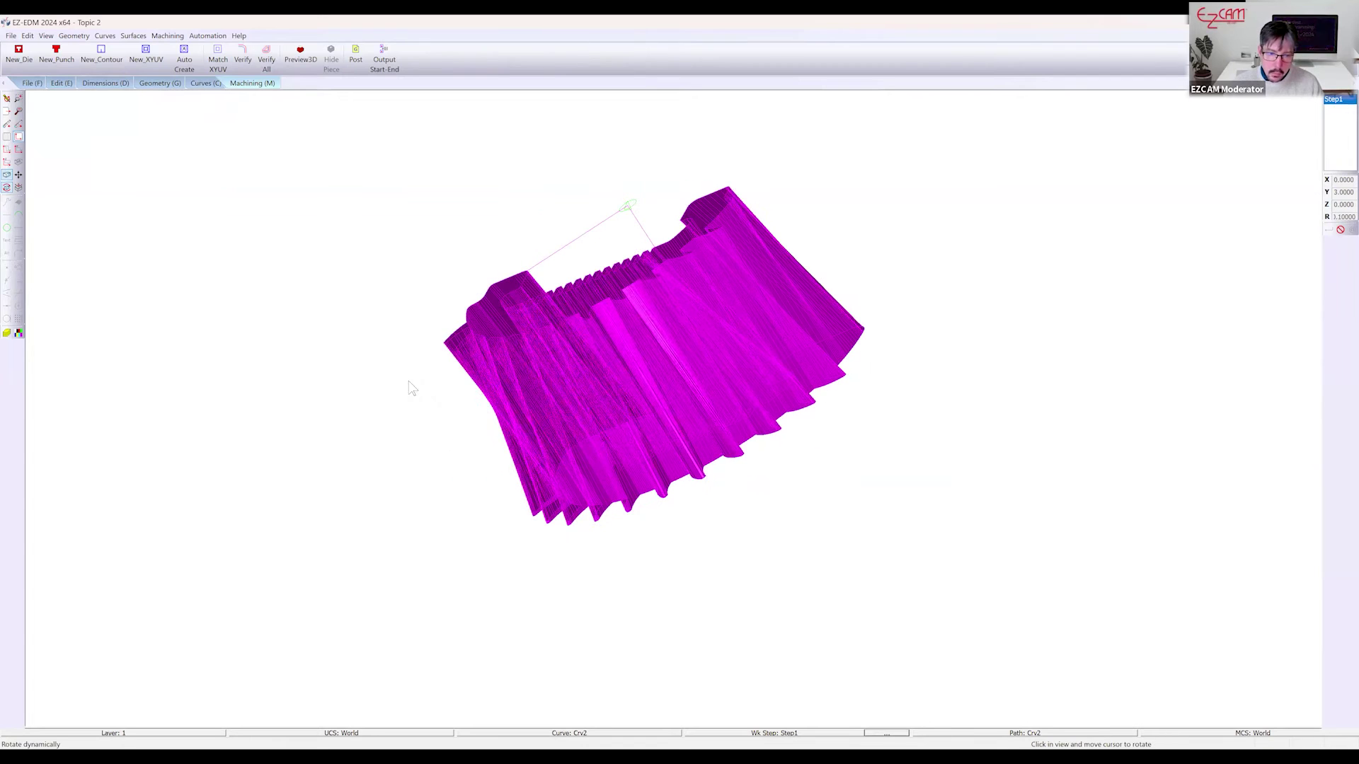
left_click_drag(452, 342, 636, 439)
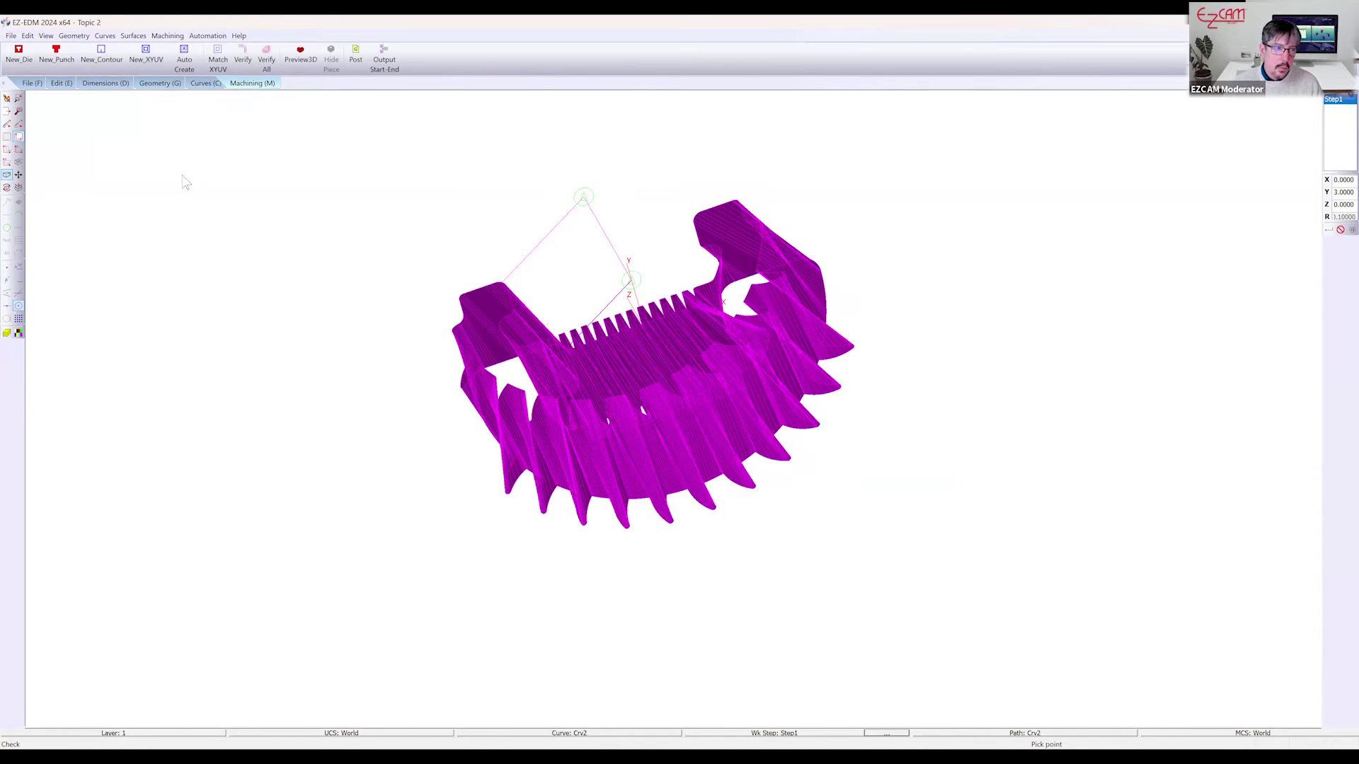
left_click(7, 149)
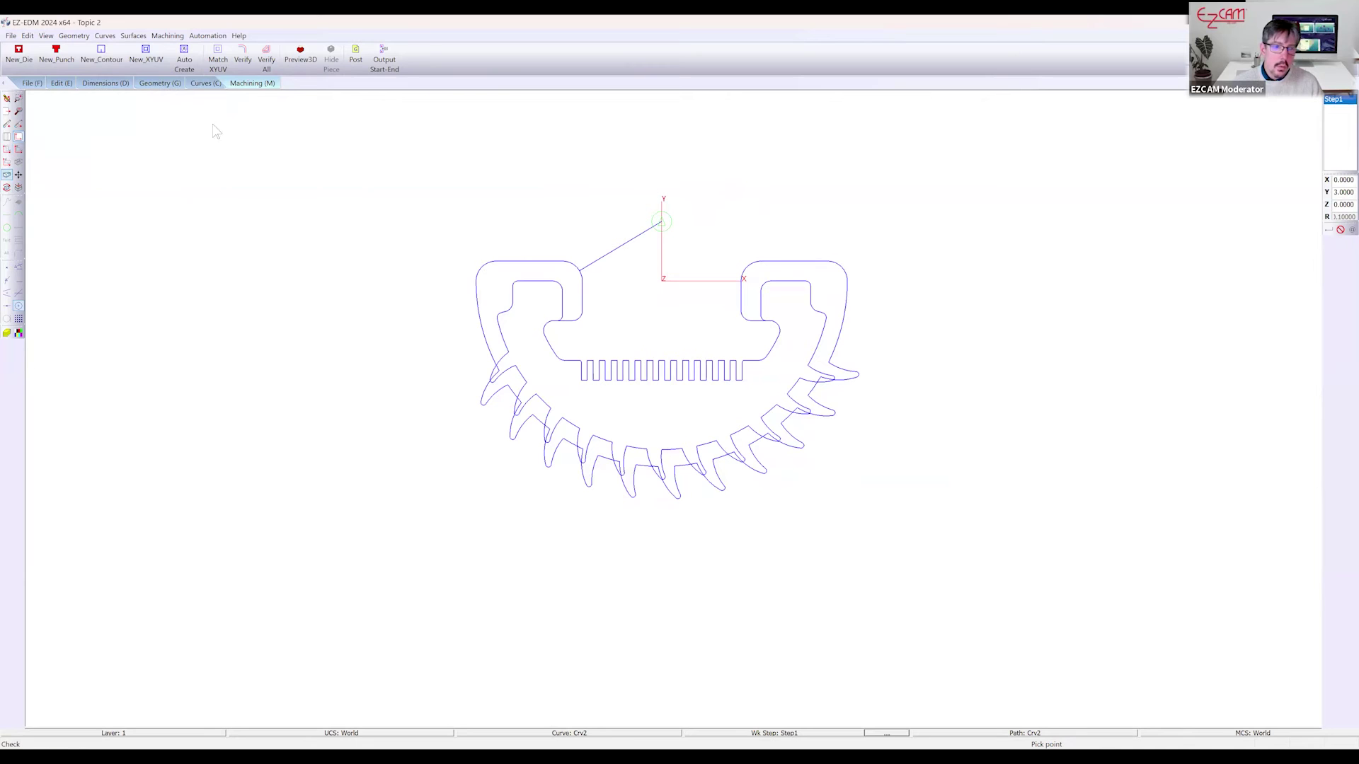
left_click(246, 59)
scroll(564, 265, "up", 2)
scroll(545, 290, "up", 1)
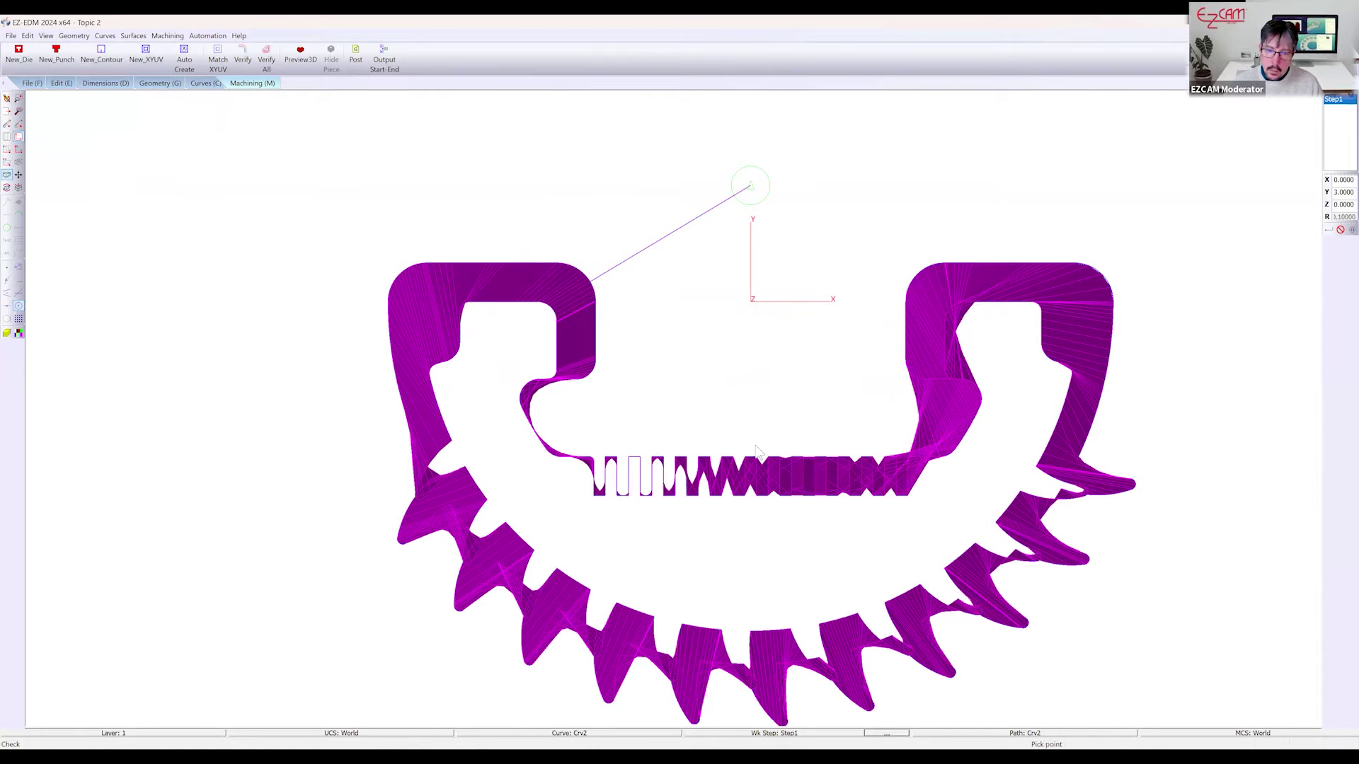
scroll(756, 450, "down", 2)
left_click(7, 99)
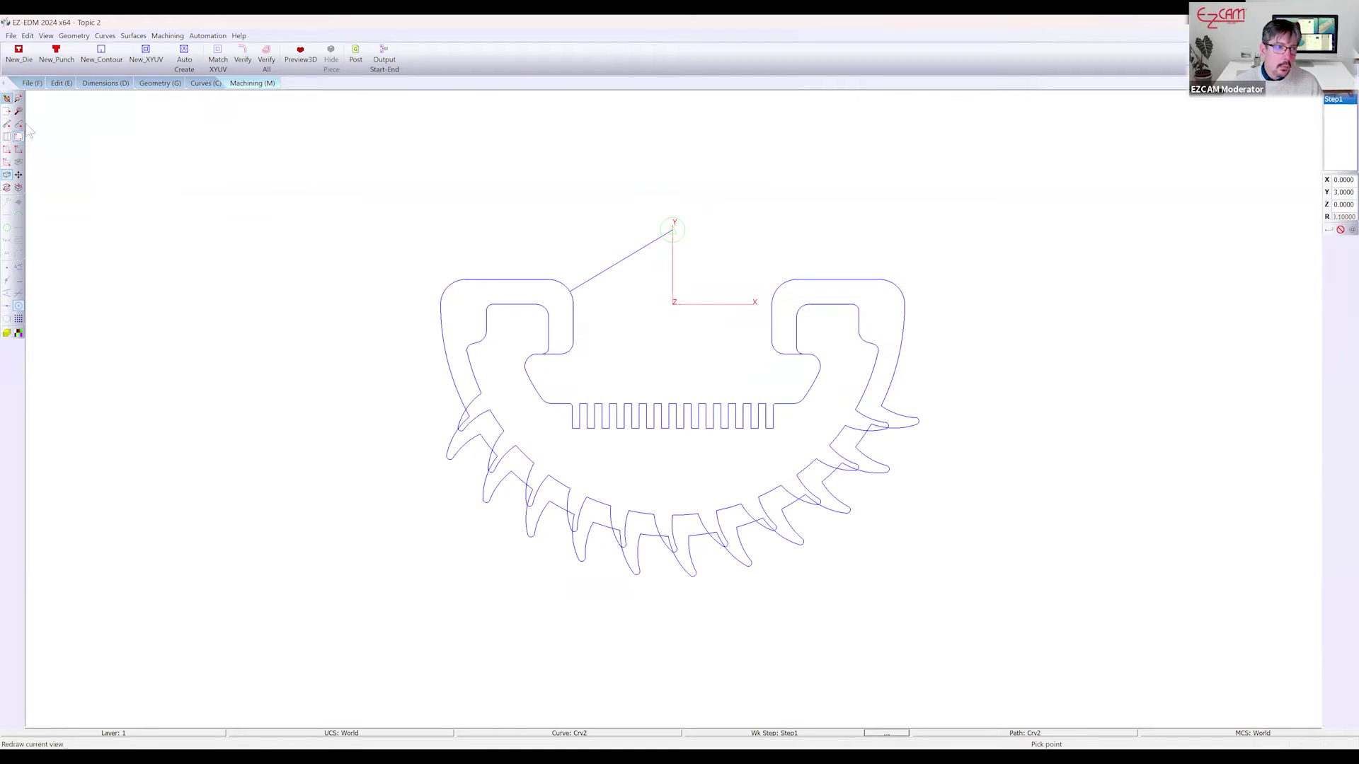
Match the upper and lower profiles at the tip and root of the first tooth on the part's left side
left_click(218, 59)
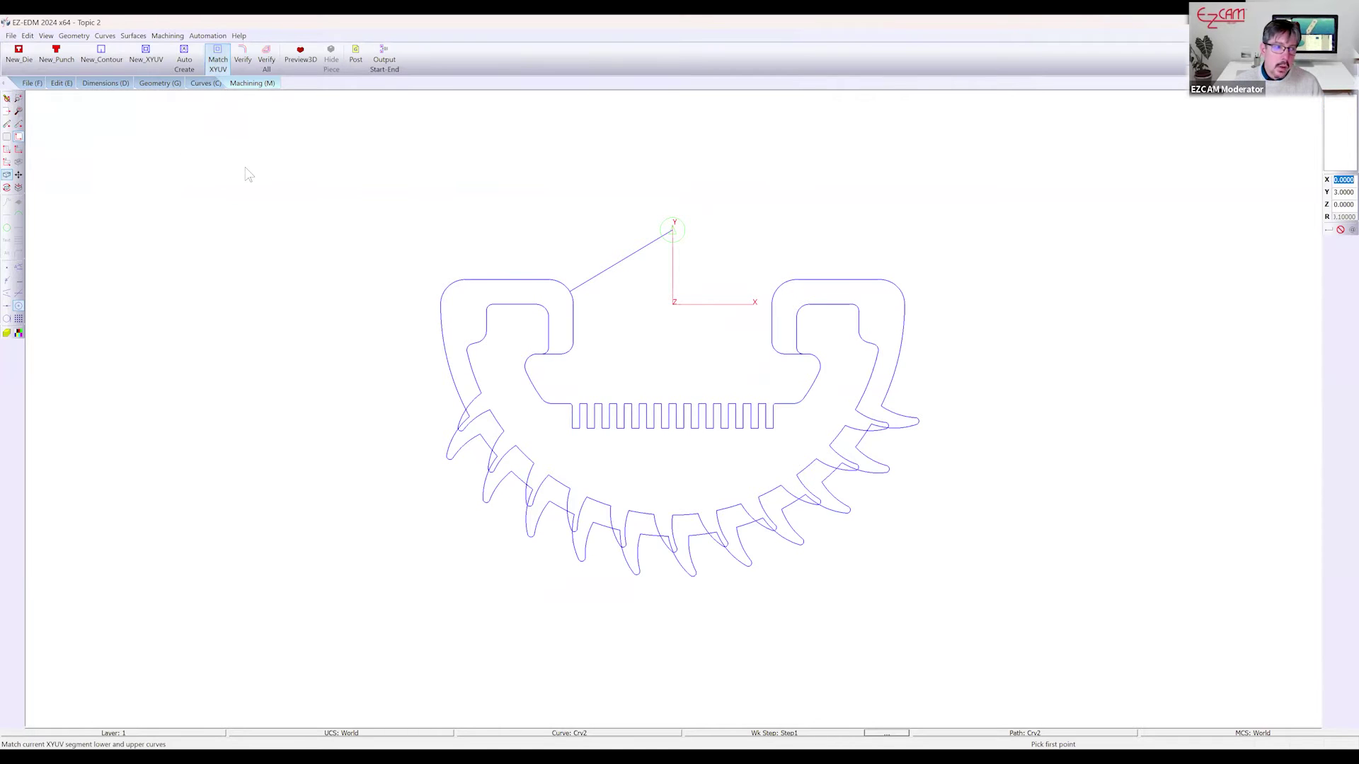
left_click(18, 268)
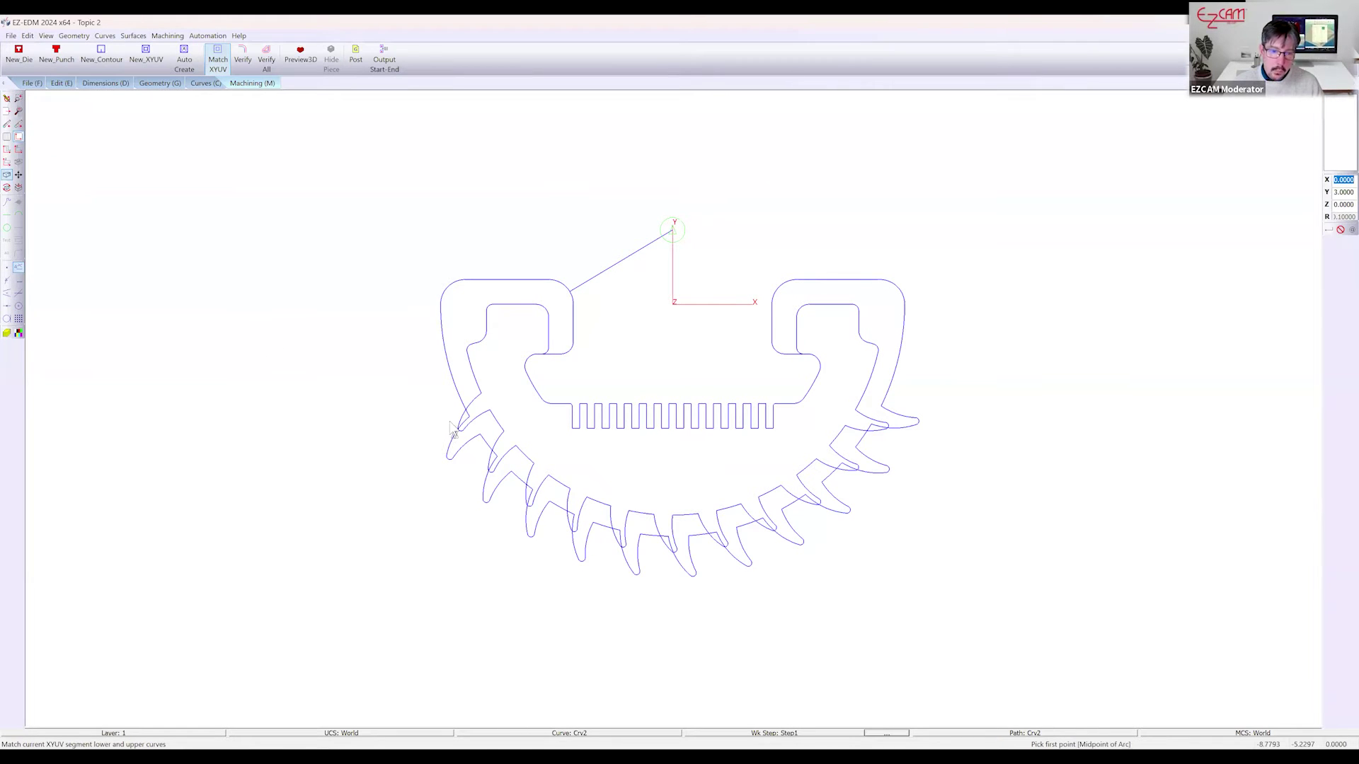
scroll(453, 424, "up", 5)
left_click(476, 421)
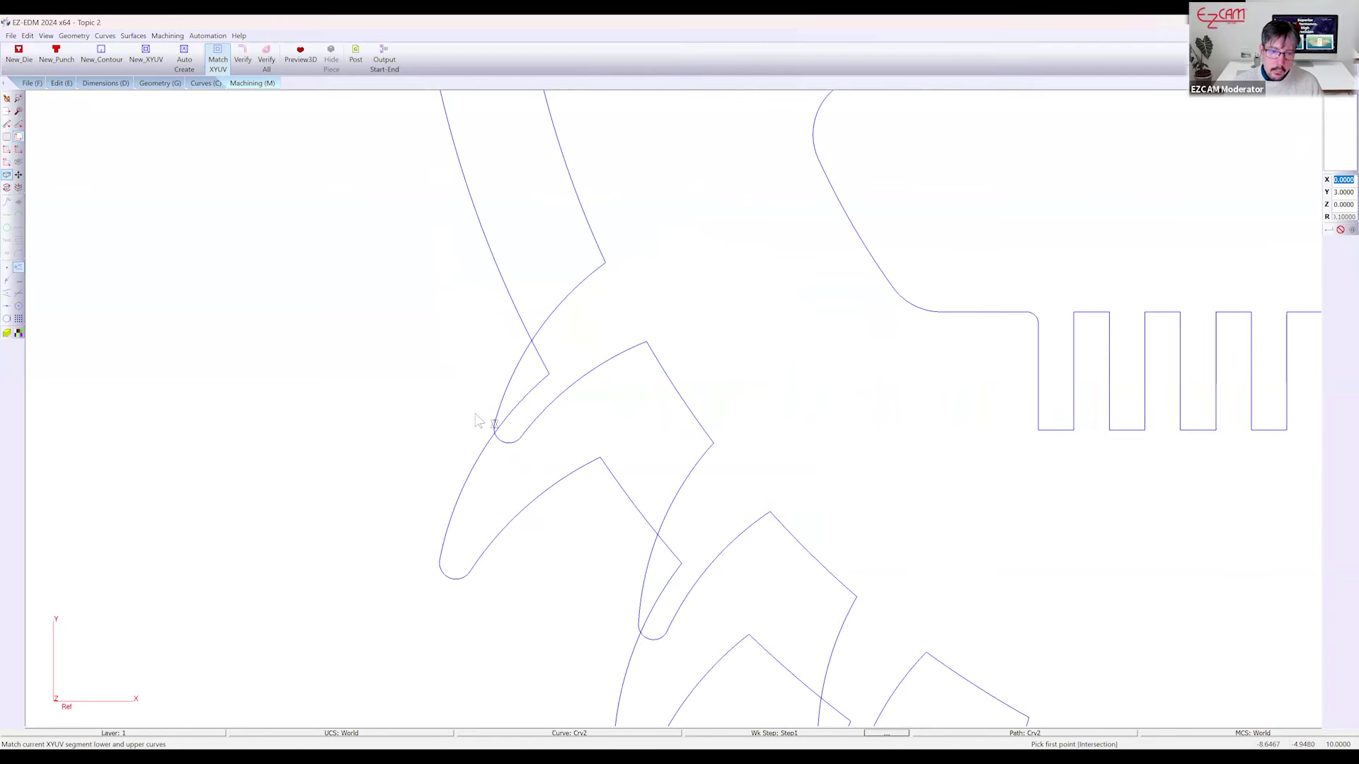
left_click(427, 570)
scroll(391, 407, "down", 1)
scroll(391, 407, "down", 2)
left_click(499, 330)
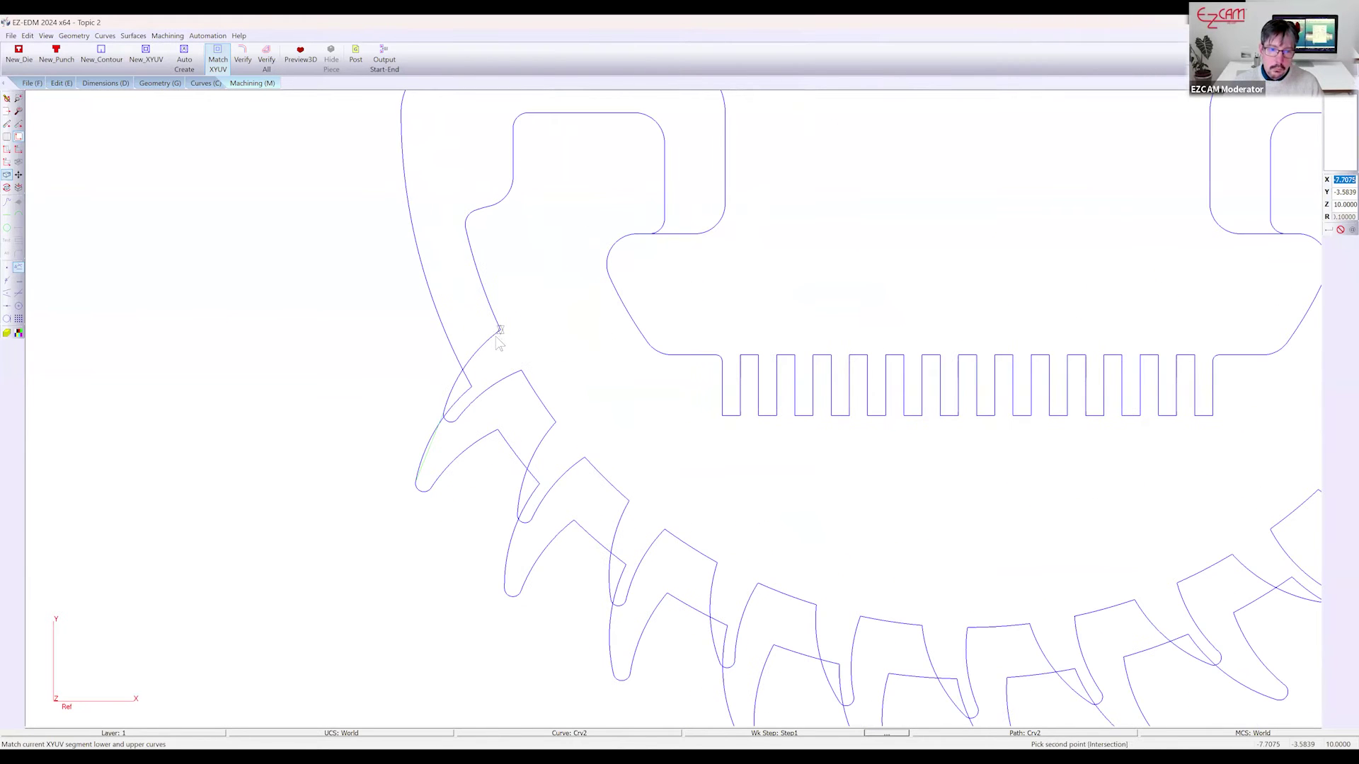
left_click(493, 380)
Match the upper and lower profiles at the root and tip of the first tooth on the part's right side
scroll(332, 319, "down", 4)
scroll(858, 290, "up", 1)
scroll(859, 290, "up", 3)
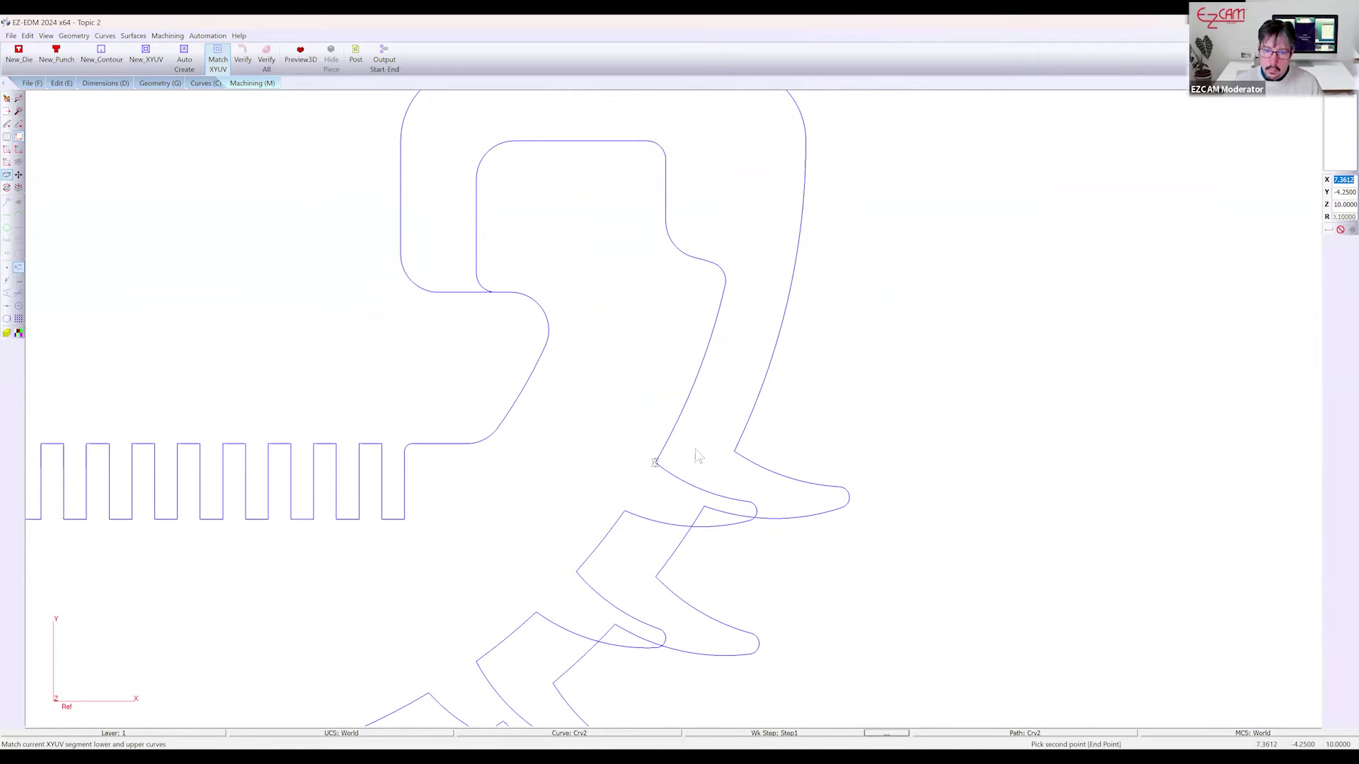
left_click(733, 446)
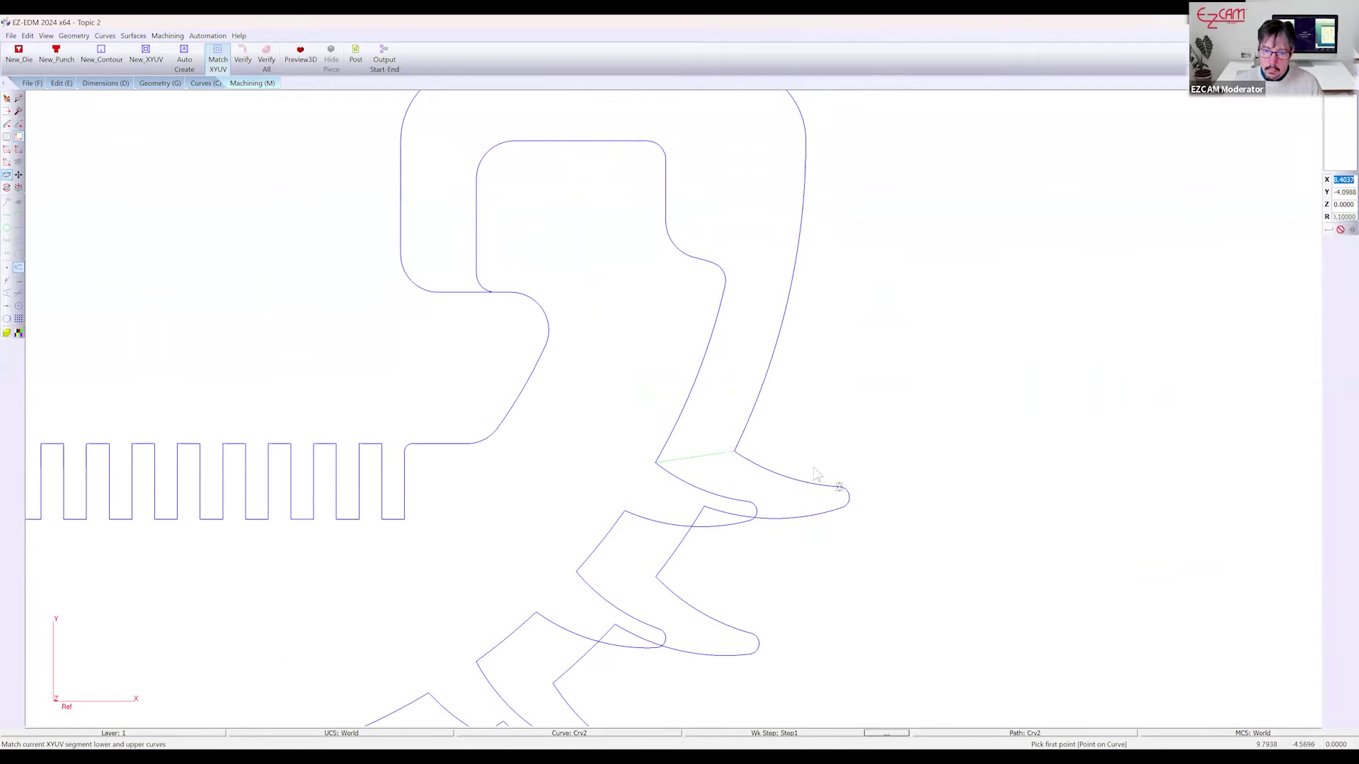
left_click(753, 504)
scroll(814, 453, "down", 3)
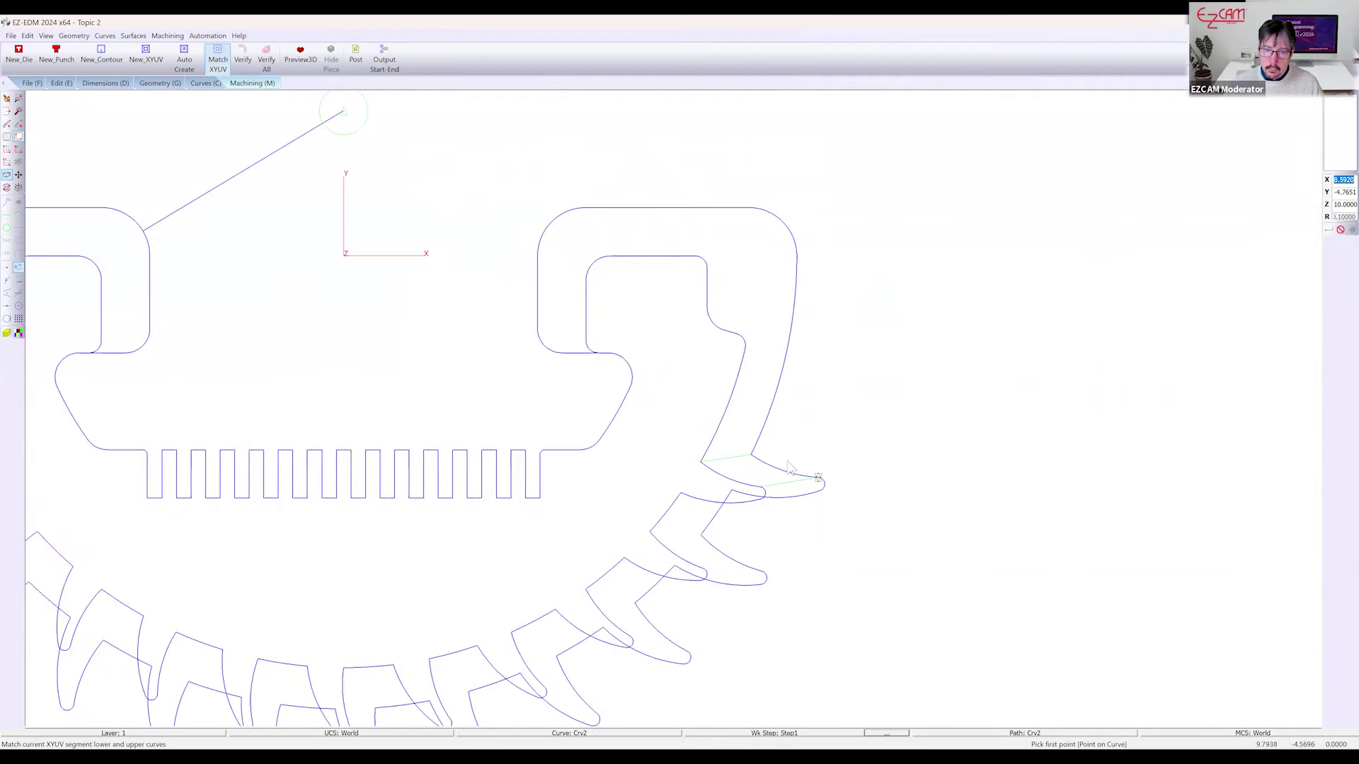
Match the upper and lower profiles at the upper and lower corners of the slot row's left end
scroll(885, 427, "down", 1)
scroll(466, 482, "up", 4)
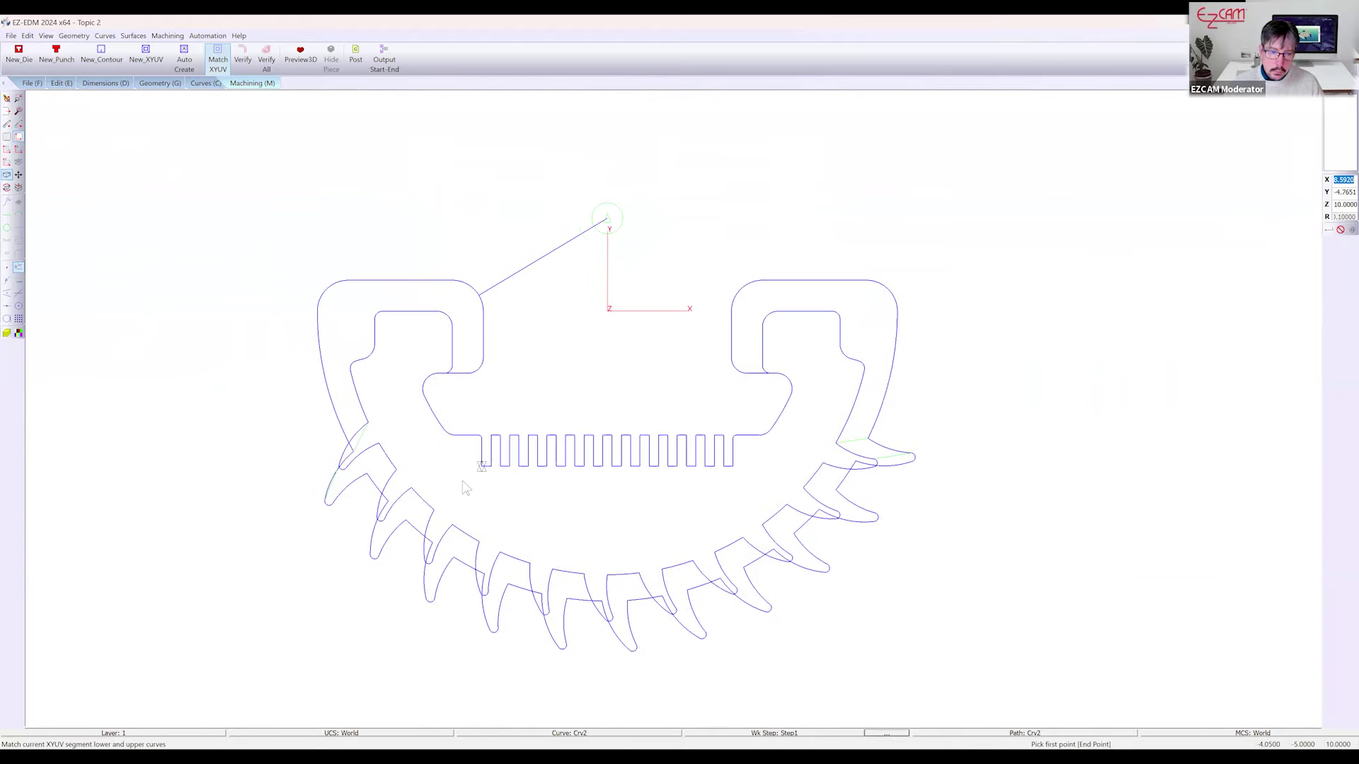
scroll(465, 473, "up", 1)
middle_click_drag(477, 412, 480, 415)
left_click(497, 391)
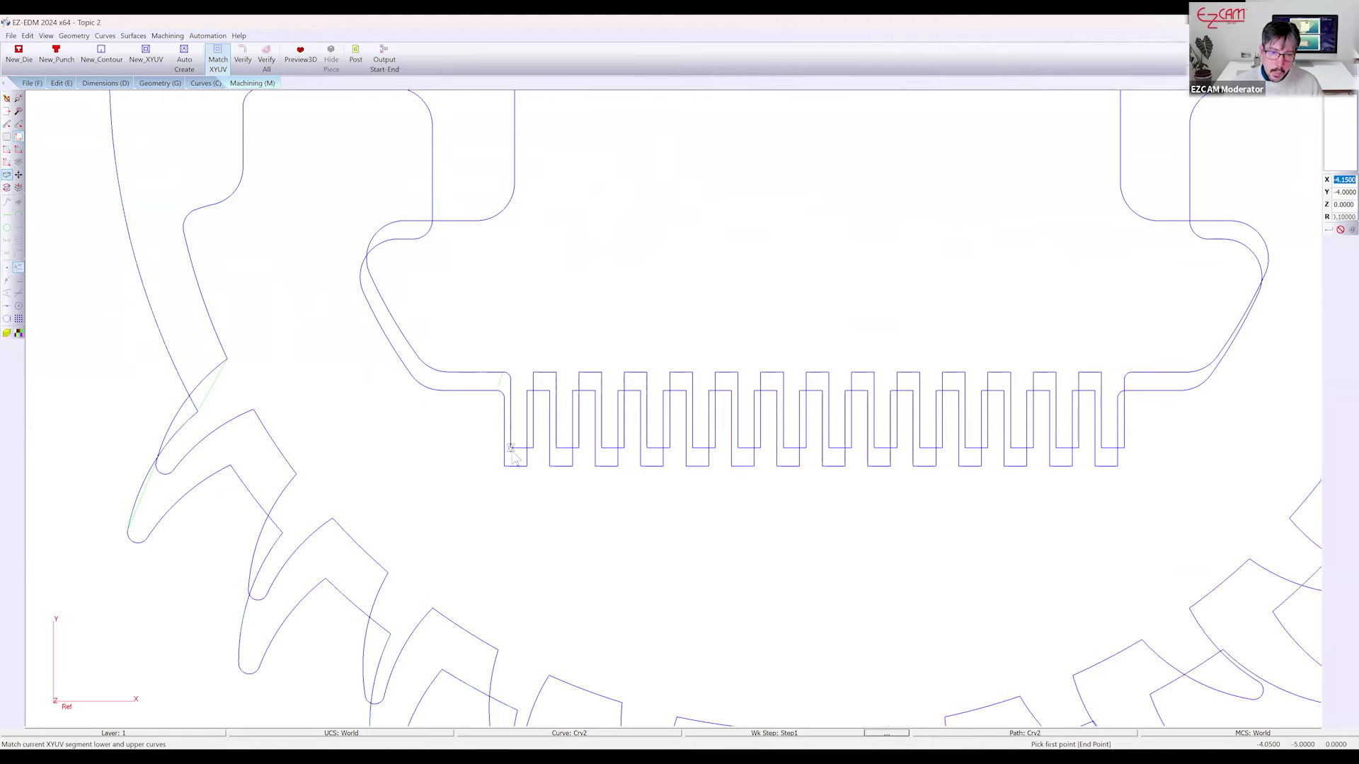
left_click(511, 453)
Match the upper and lower profiles at the upper and lower corners of the slot row's right end
scroll(306, 391, "down", 2)
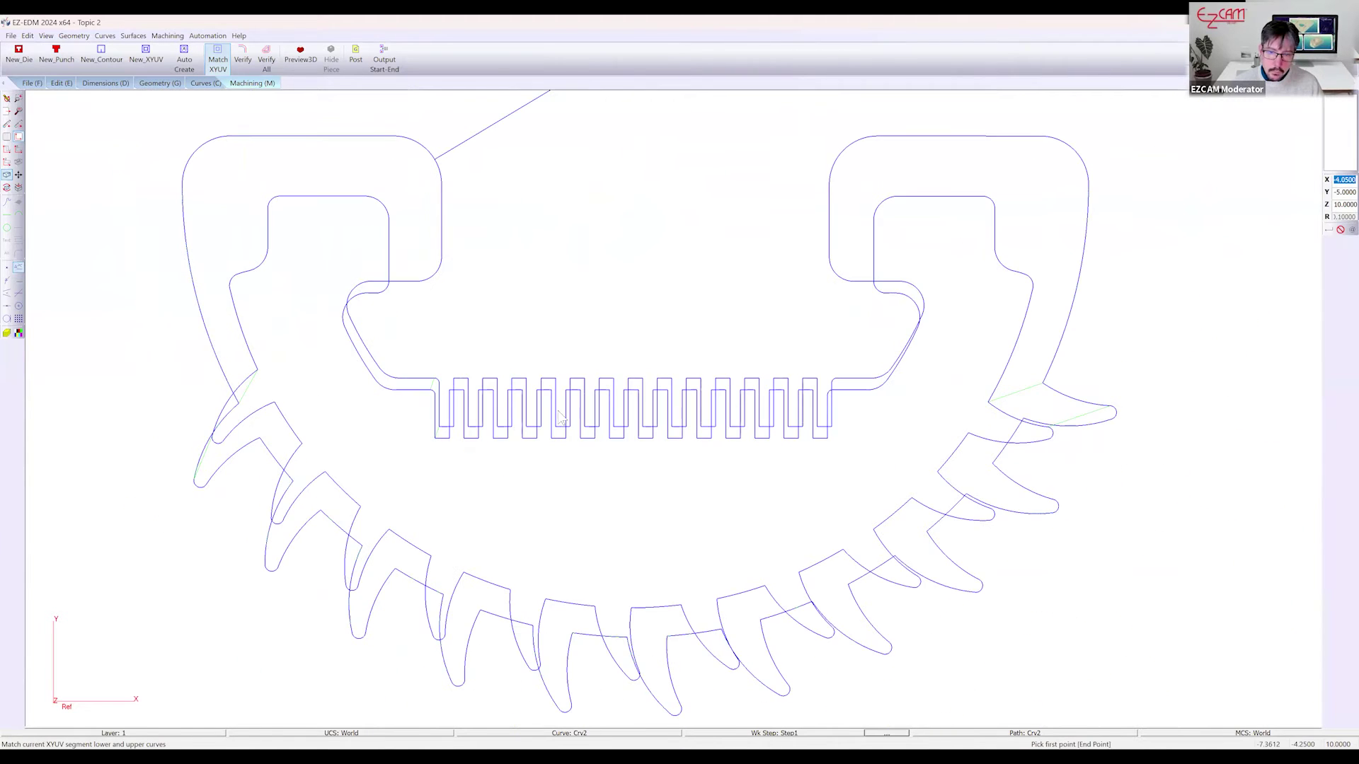
scroll(849, 393, "up", 2)
left_click(786, 397)
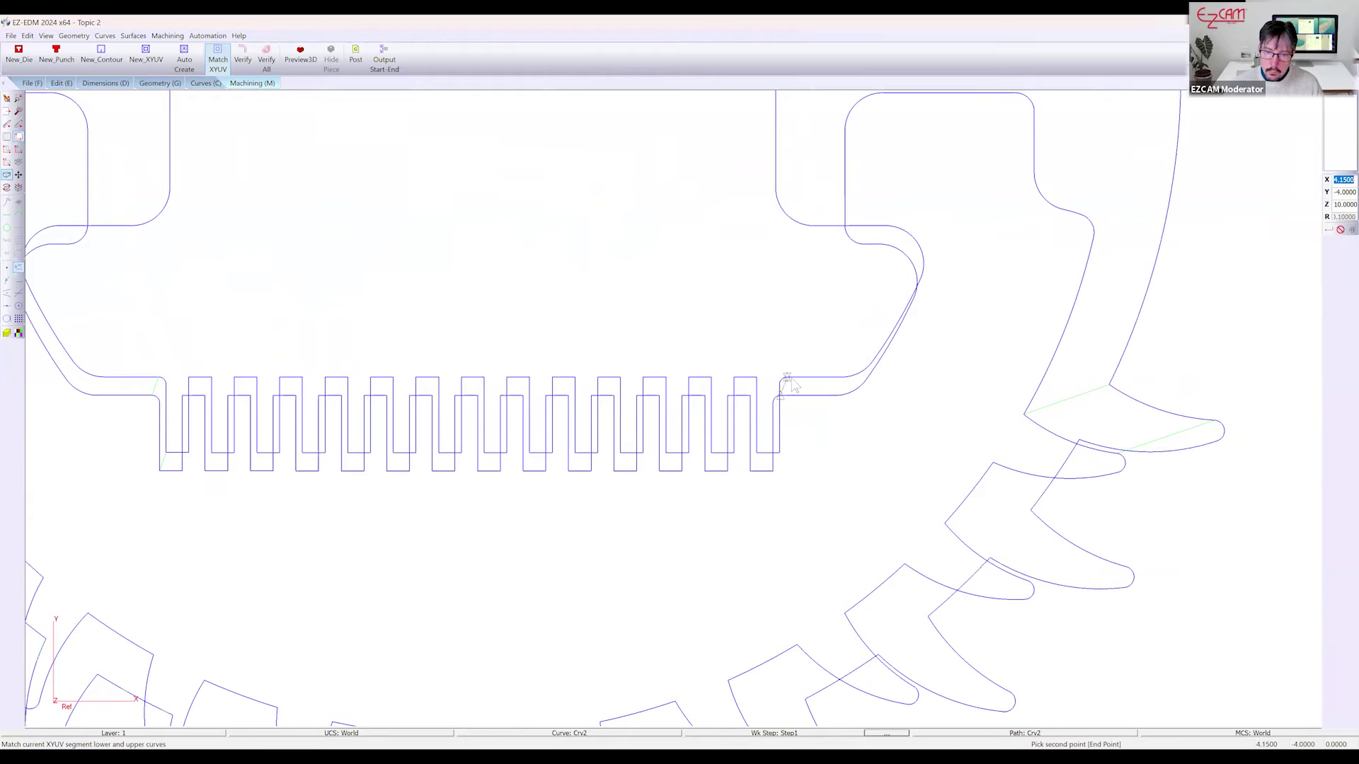
left_click(778, 470)
scroll(800, 469, "down", 4)
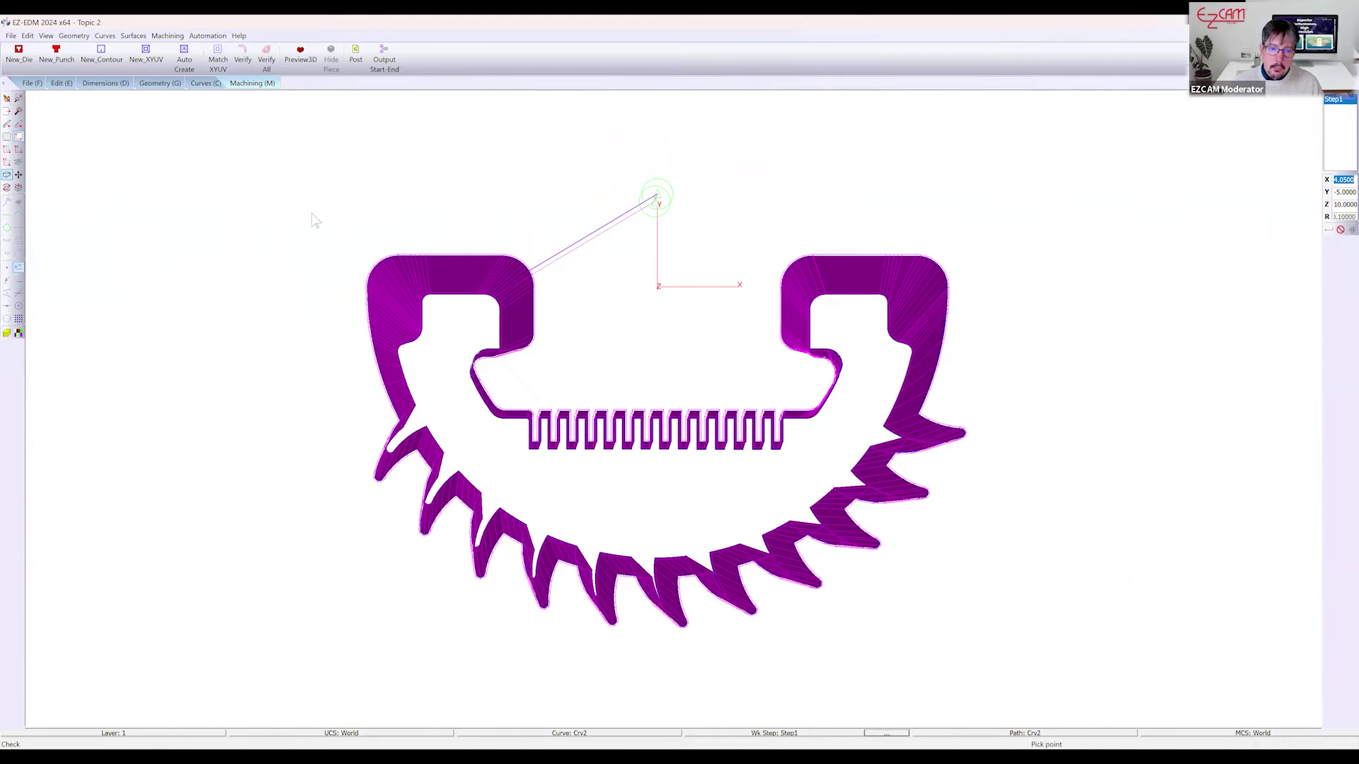
Verify the matched toolpath in plan view, preview the cut in 3D, hide the surrounding stock, and examine the finished part
left_click(7, 146)
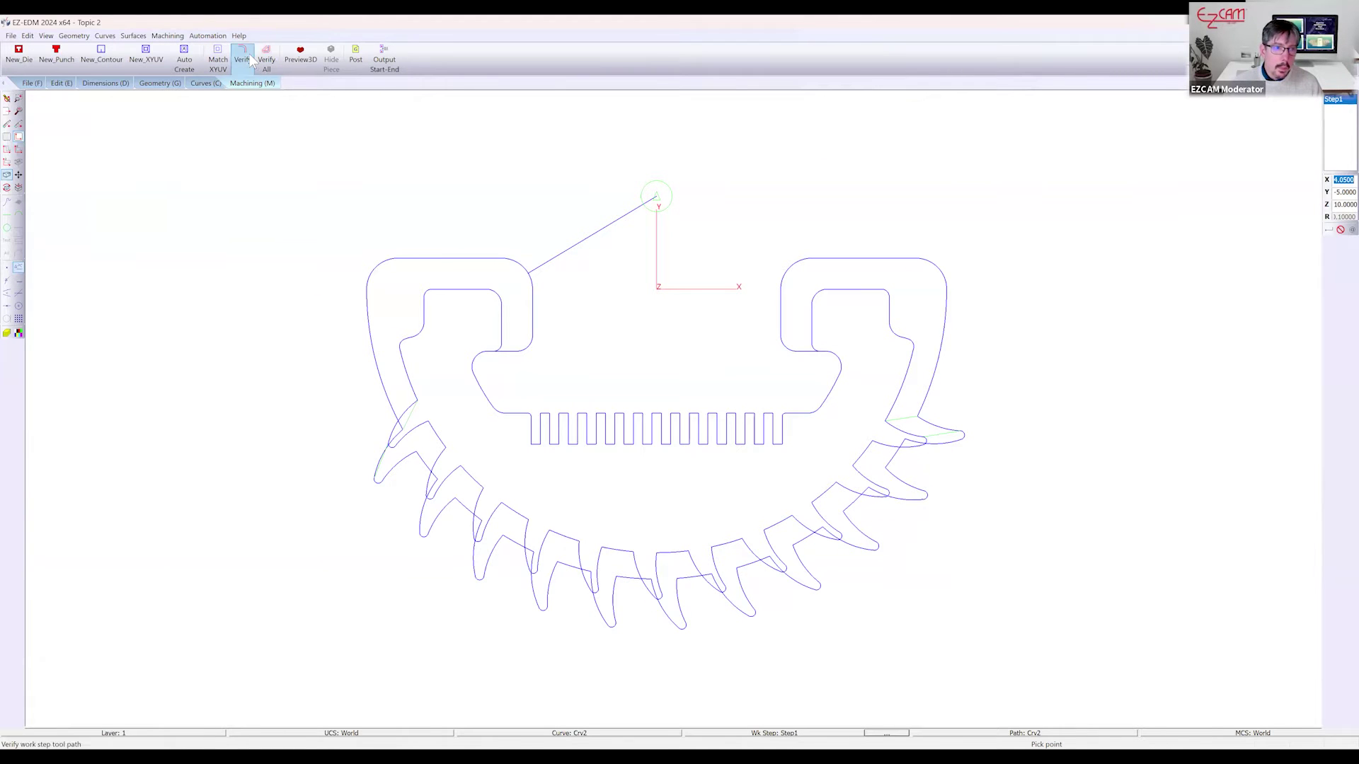
left_click(249, 60)
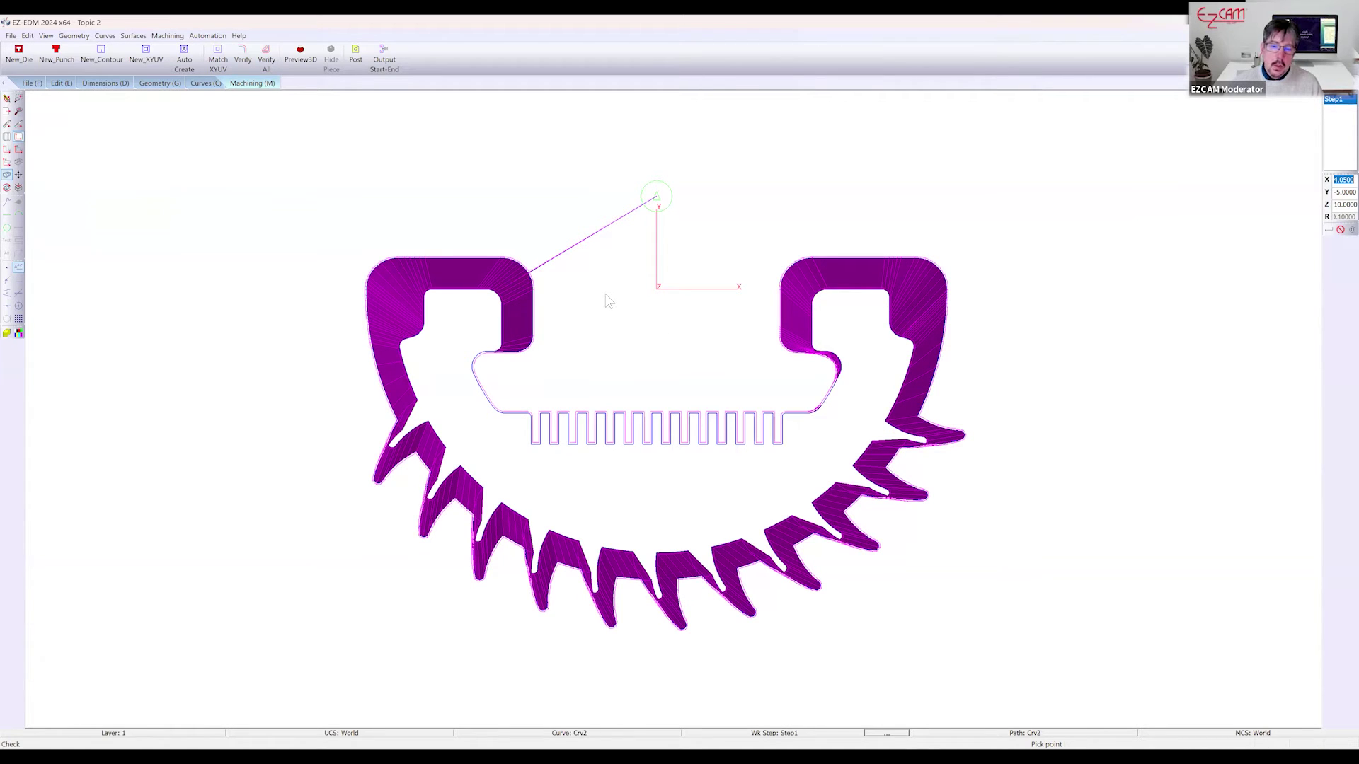
left_click(300, 56)
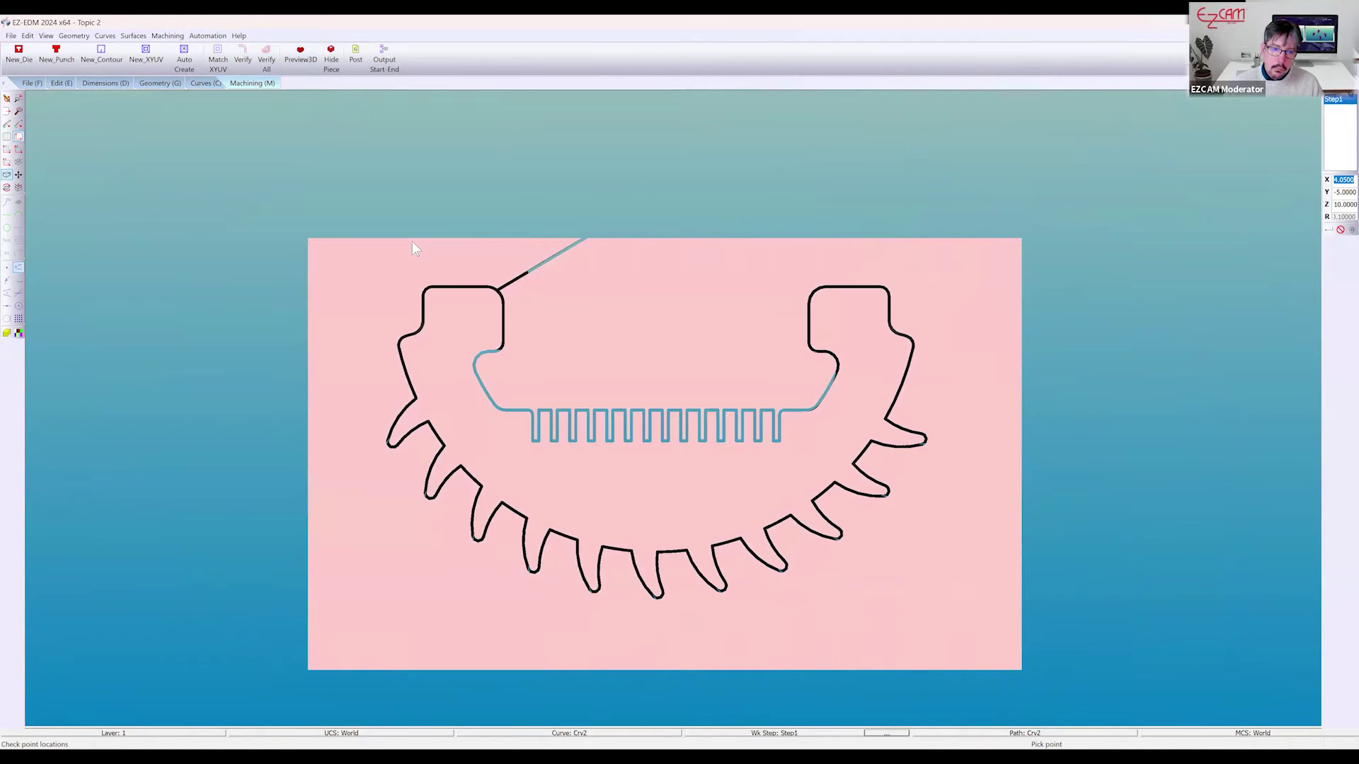
left_click(332, 59)
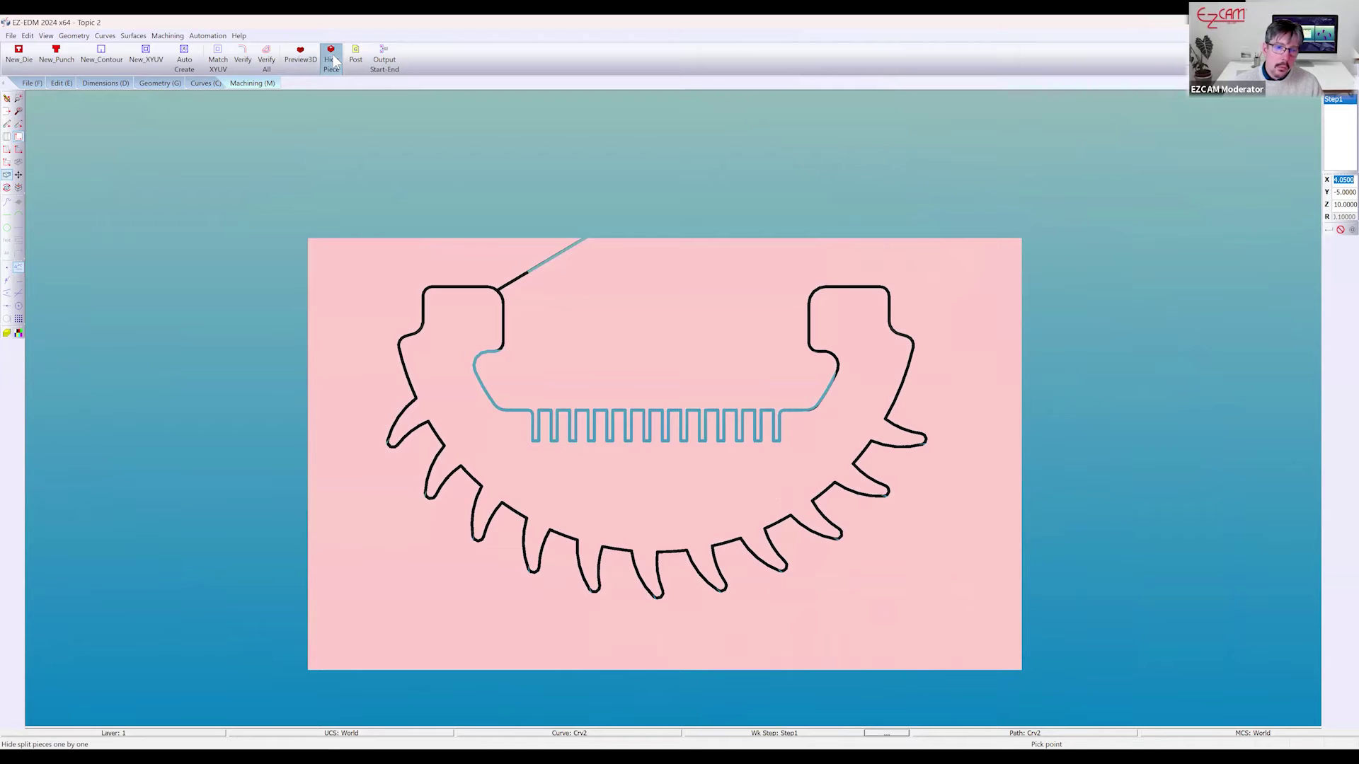
left_click_drag(608, 446, 432, 277)
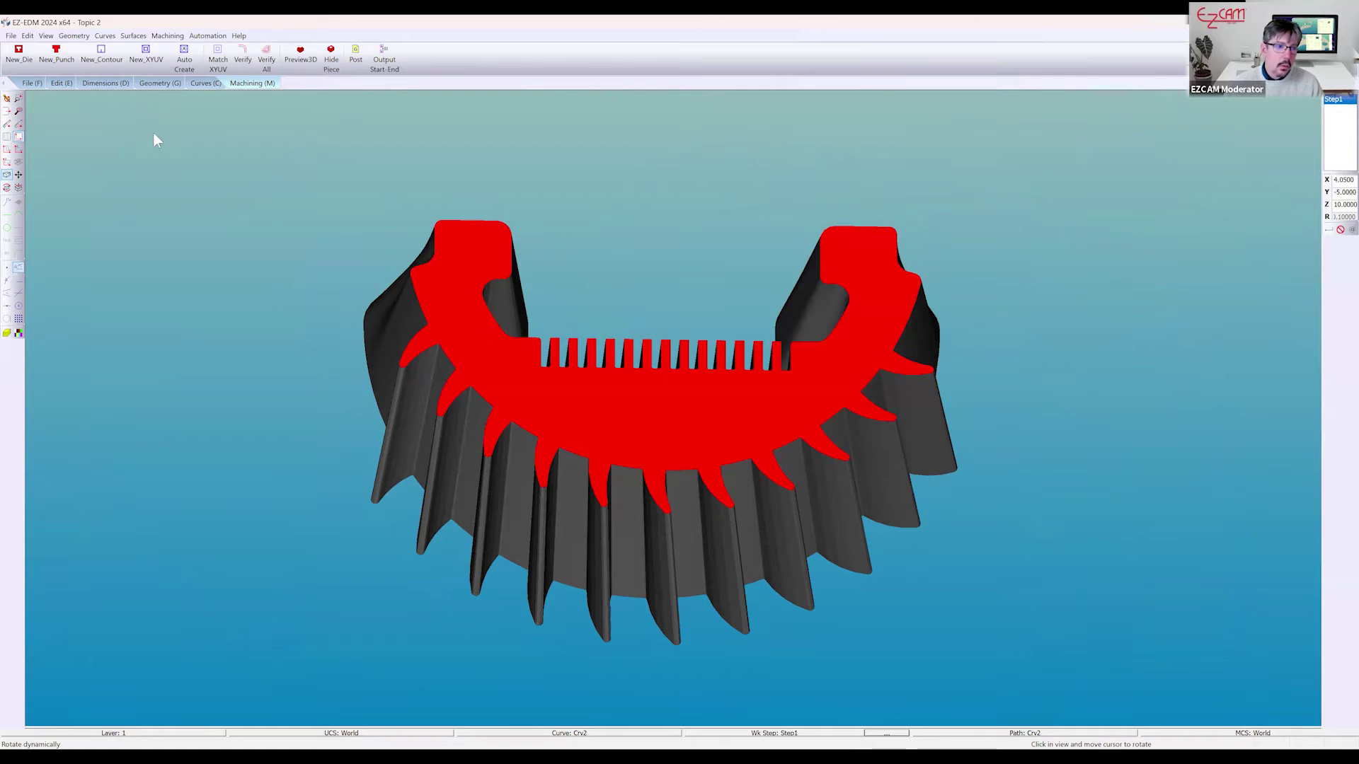
Open the part Topic 2nd.PRT from the PowerPoint Parts folder without saving the current part
left_click(29, 83)
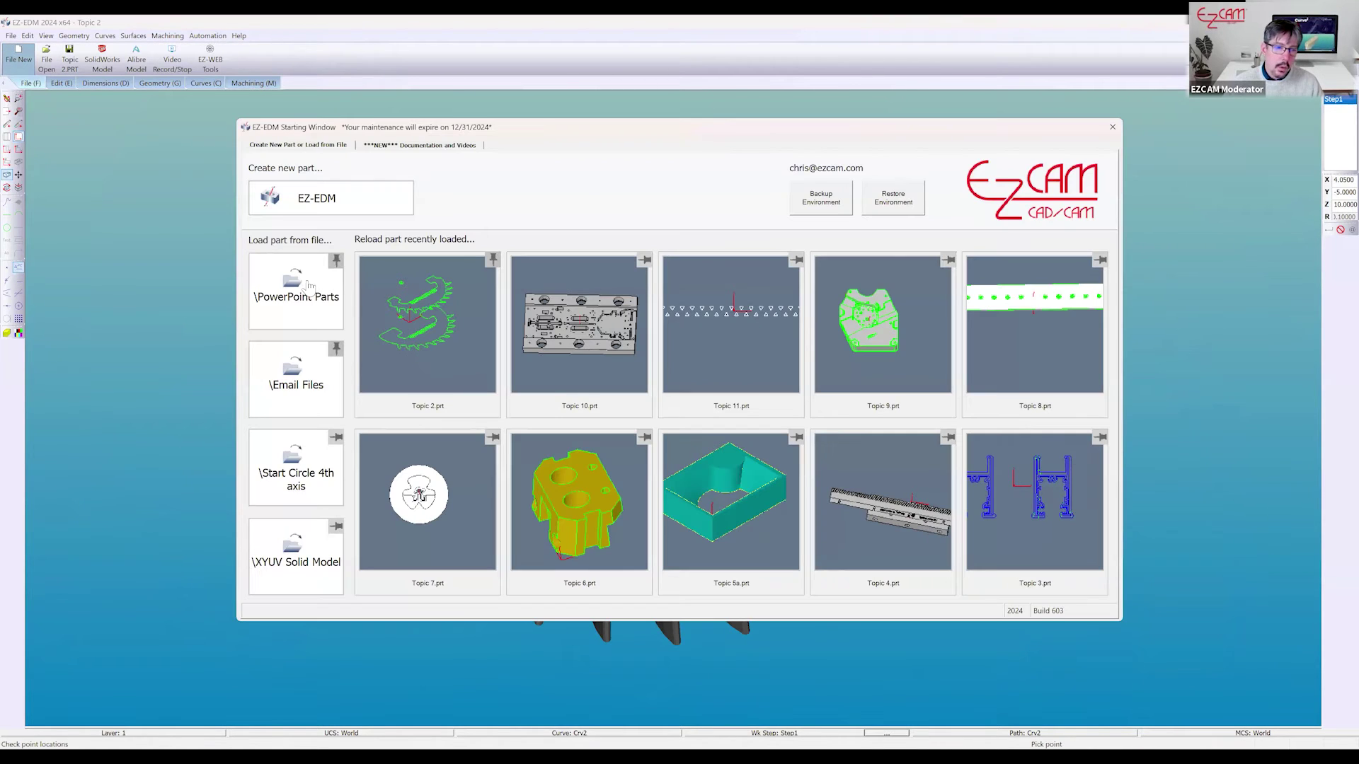
left_click(929, 484)
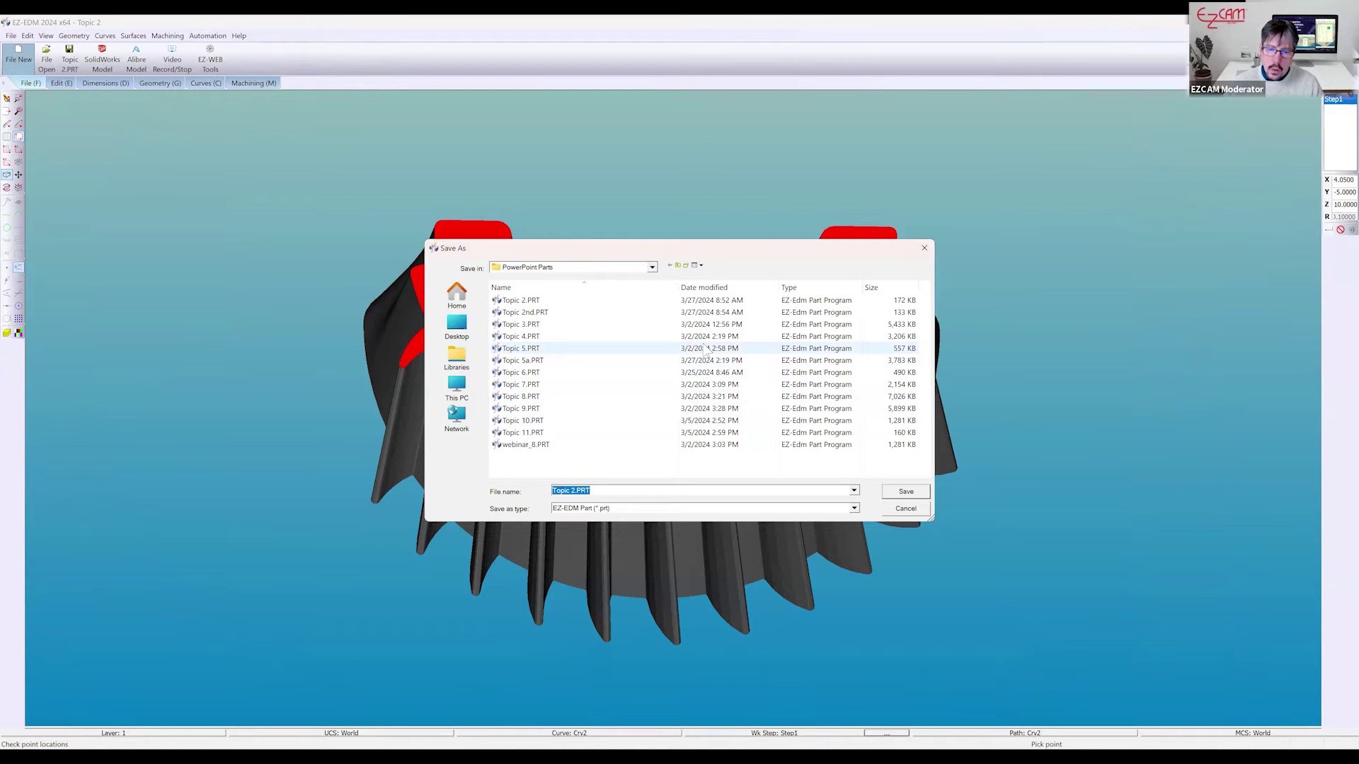
left_click(897, 511)
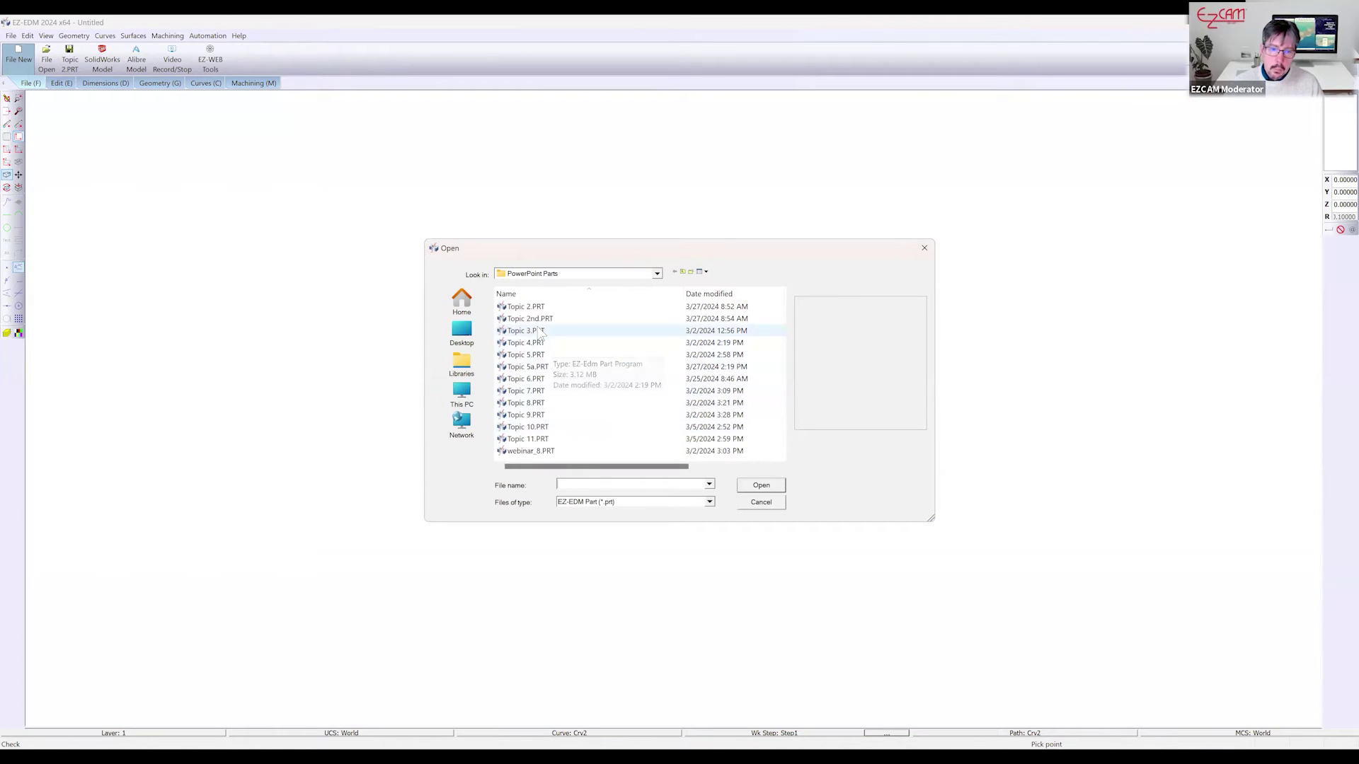
left_click(535, 319)
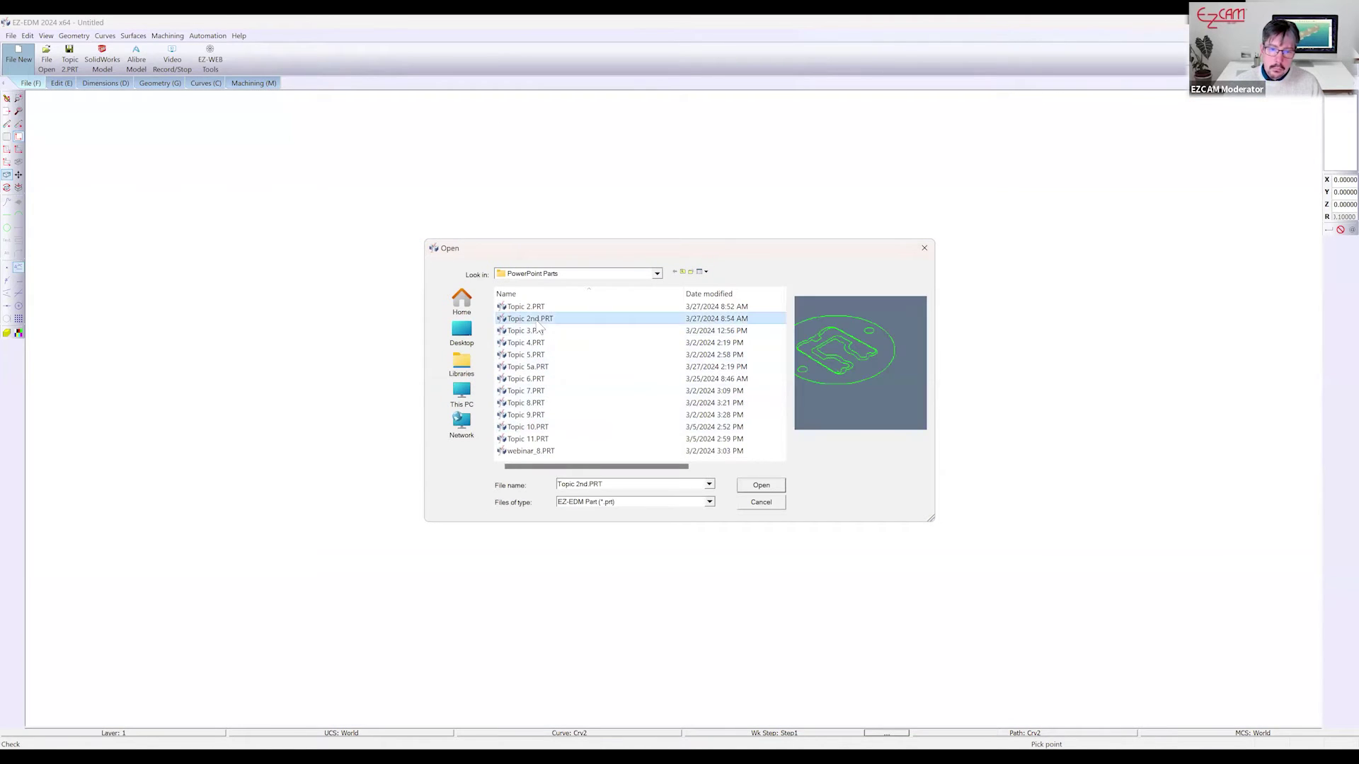
left_click(763, 488)
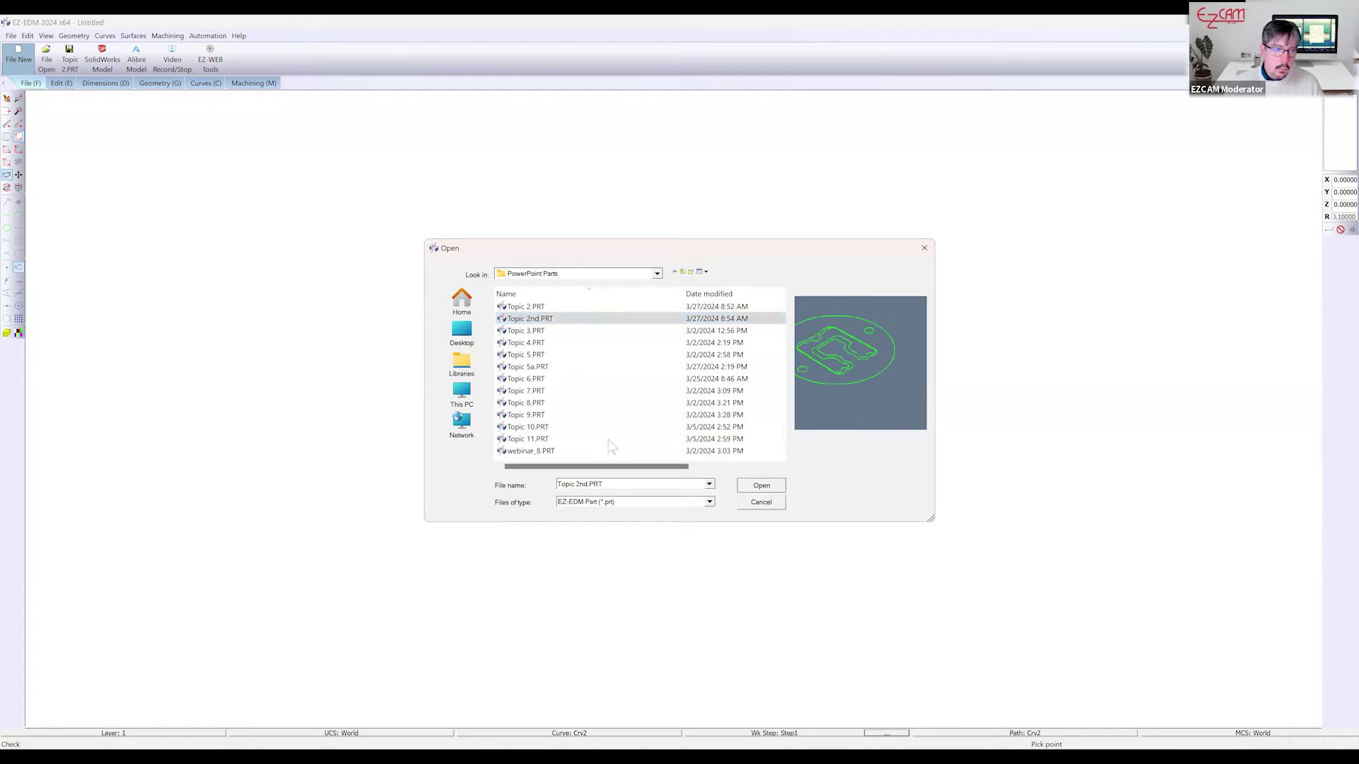
Create the curve Crv1 by chaining the outer profile with the wavy upper edge
left_click(8, 150)
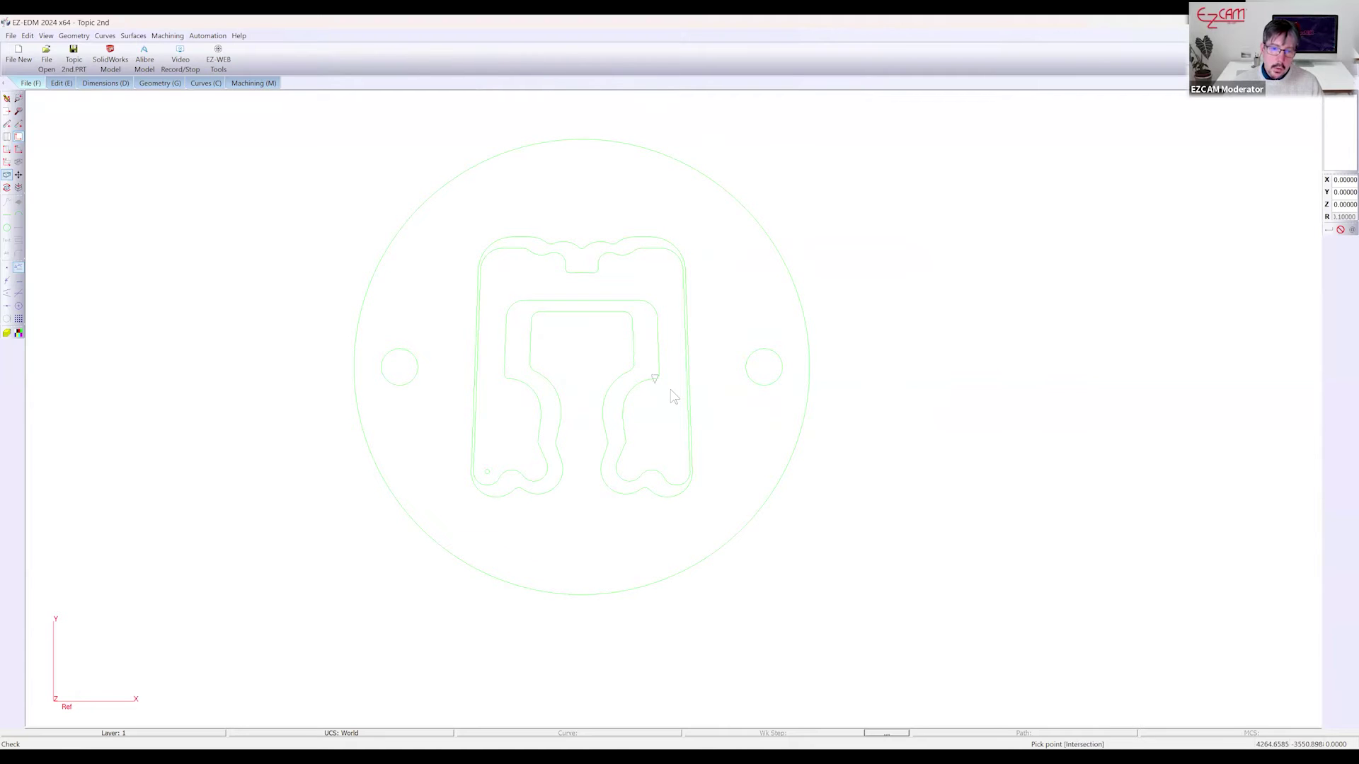
middle_click_drag(641, 446, 644, 365)
left_click(6, 150)
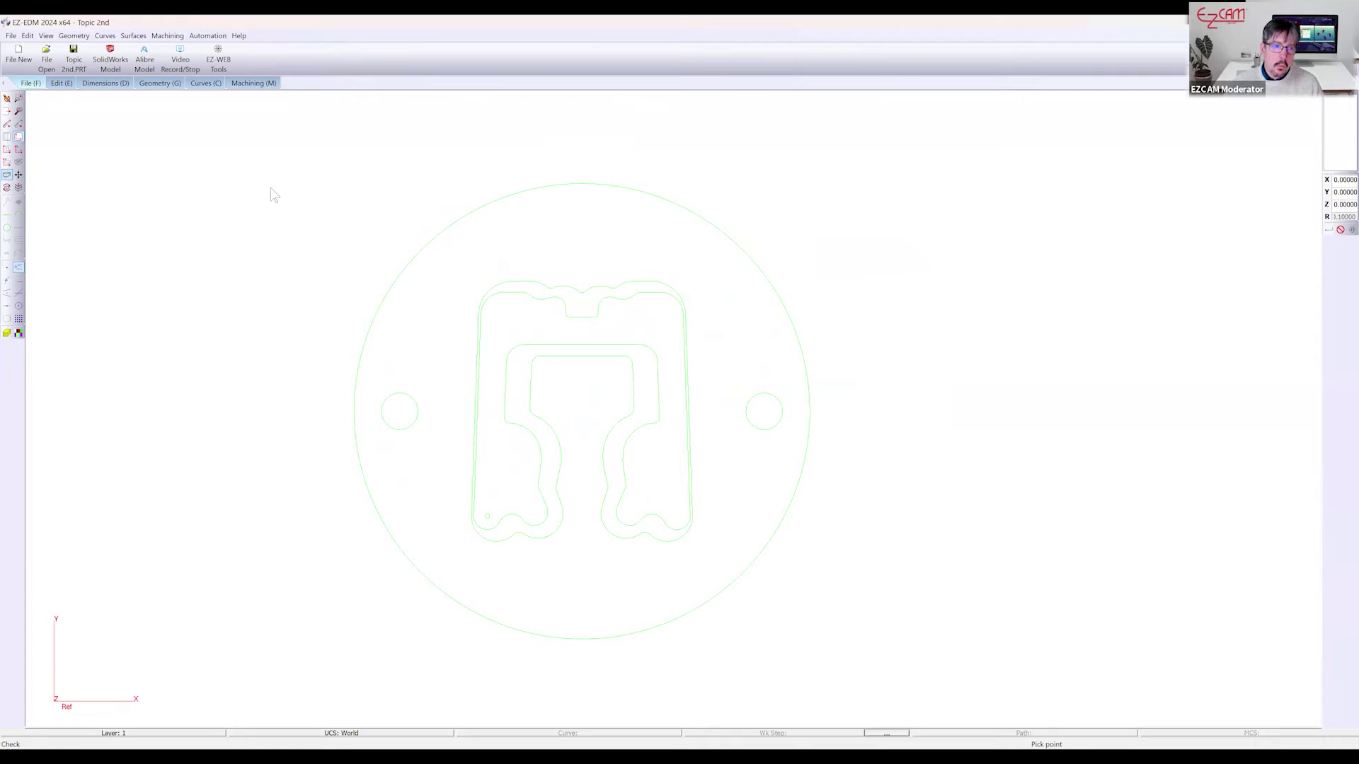
left_click(207, 83)
left_click(19, 59)
left_click(22, 59)
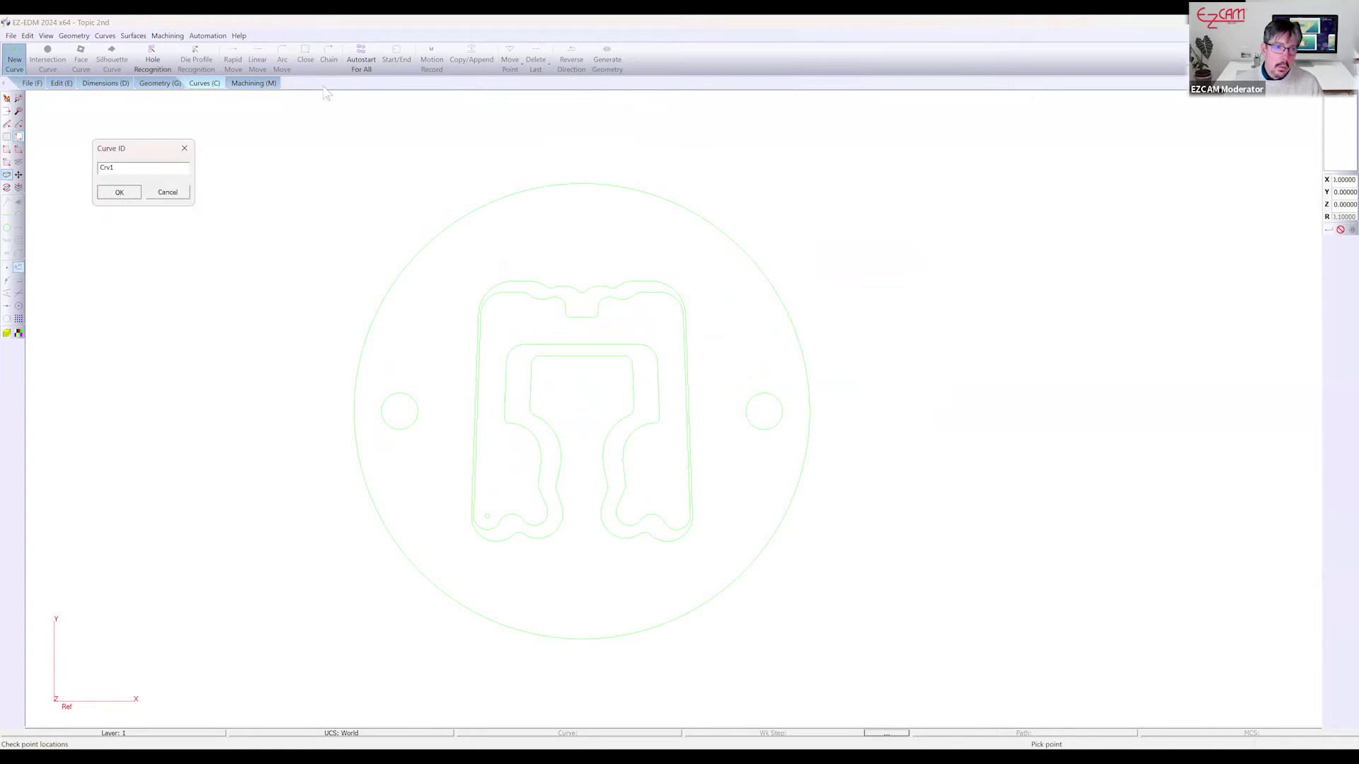
key("Return")
left_click(474, 404)
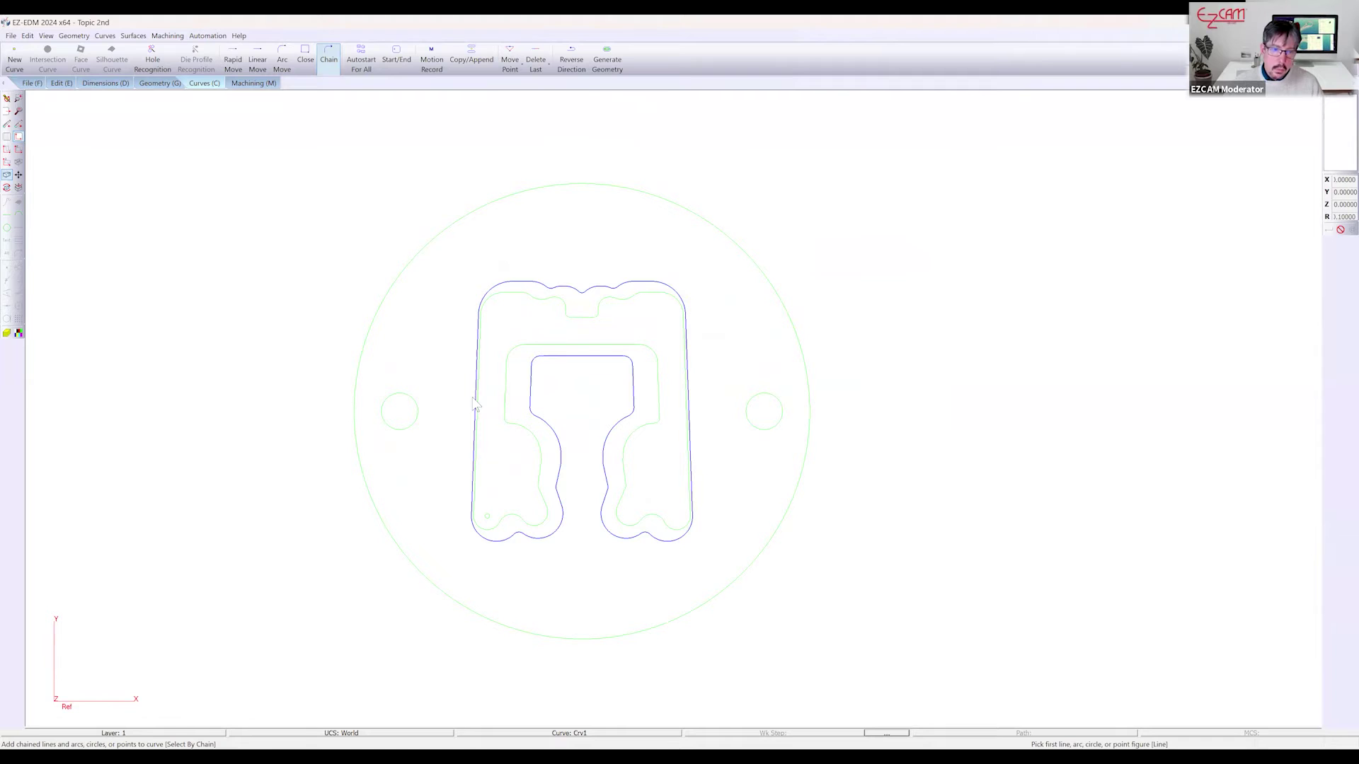
Start and end the first curve at the center of the left hole, and chain the inner profile as a second curve
left_click(401, 62)
left_click(399, 411)
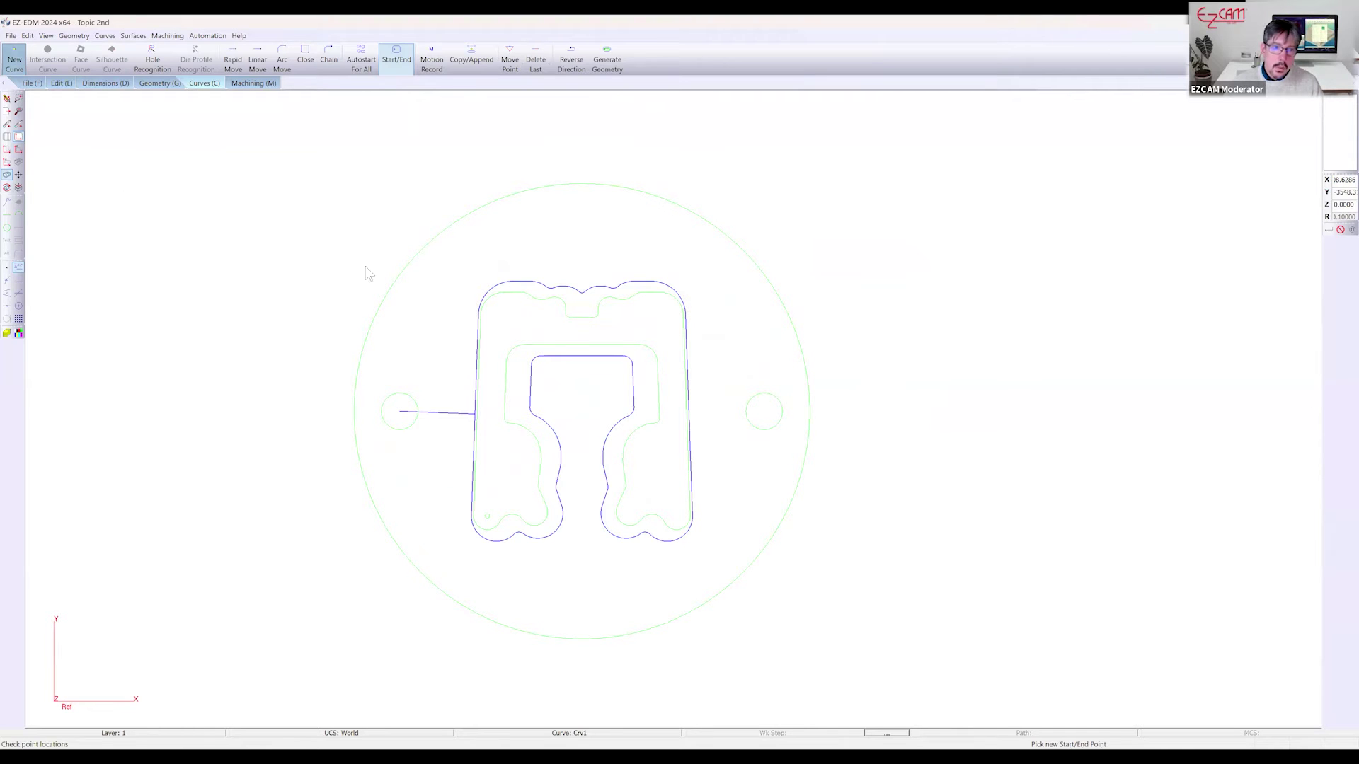
left_click(533, 297)
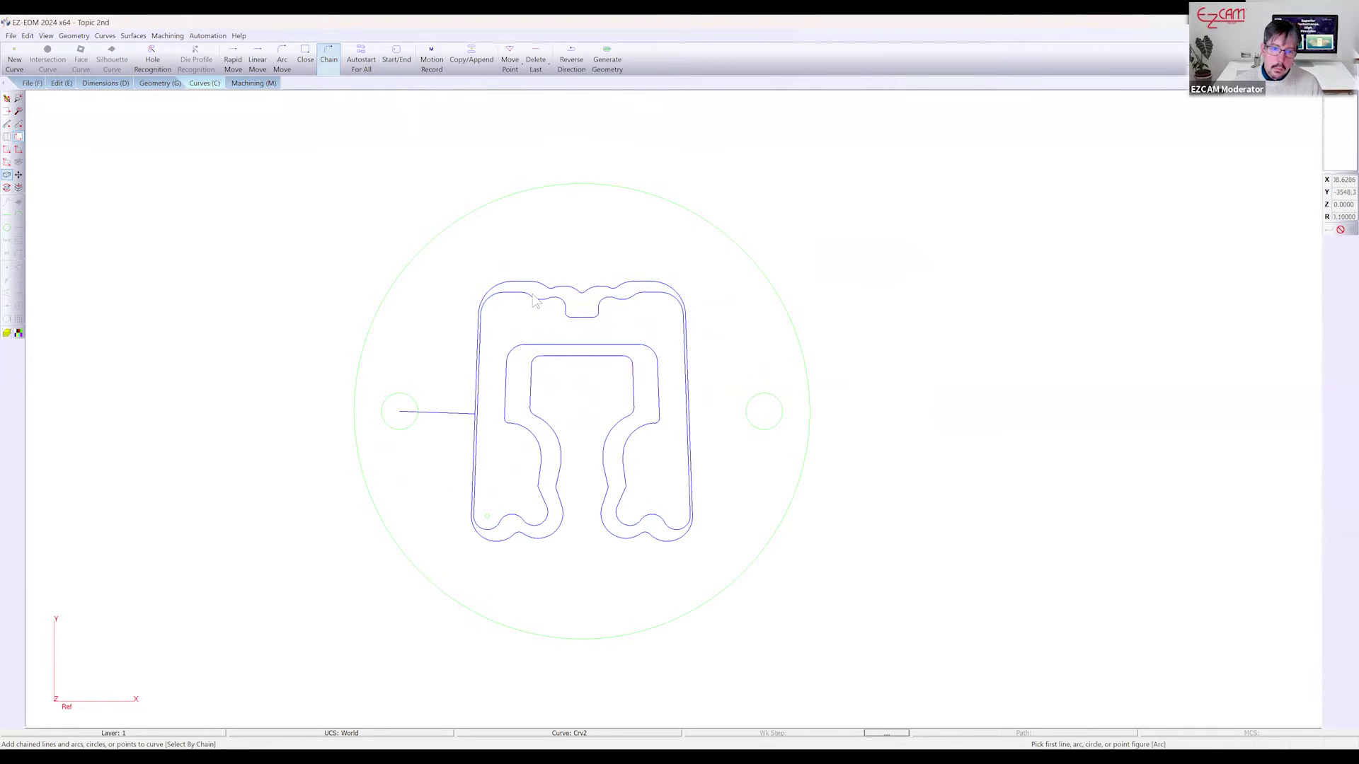
Move the second curve Crv2 up to Z 25.4, using the left hole's center as the reference point
left_click(272, 84)
middle_click_drag(623, 463, 624, 340)
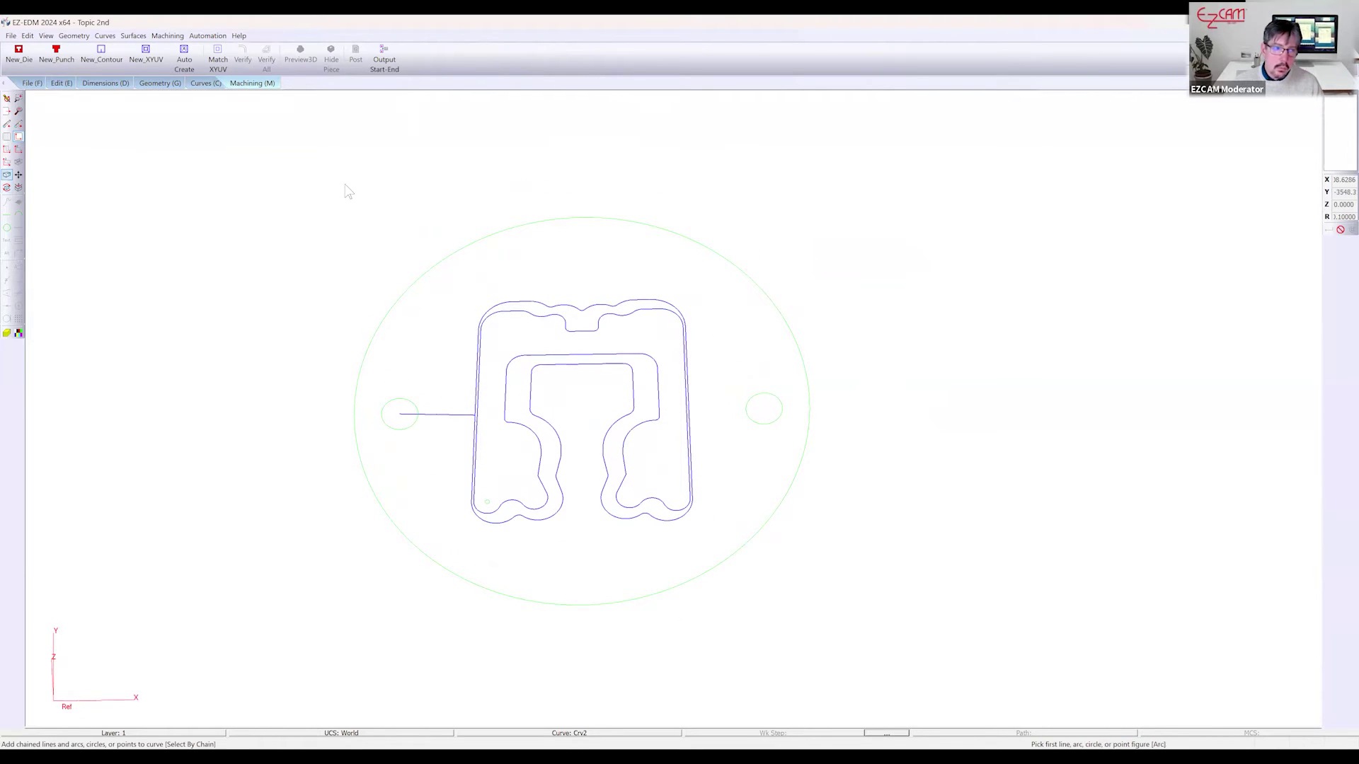
left_click(60, 87)
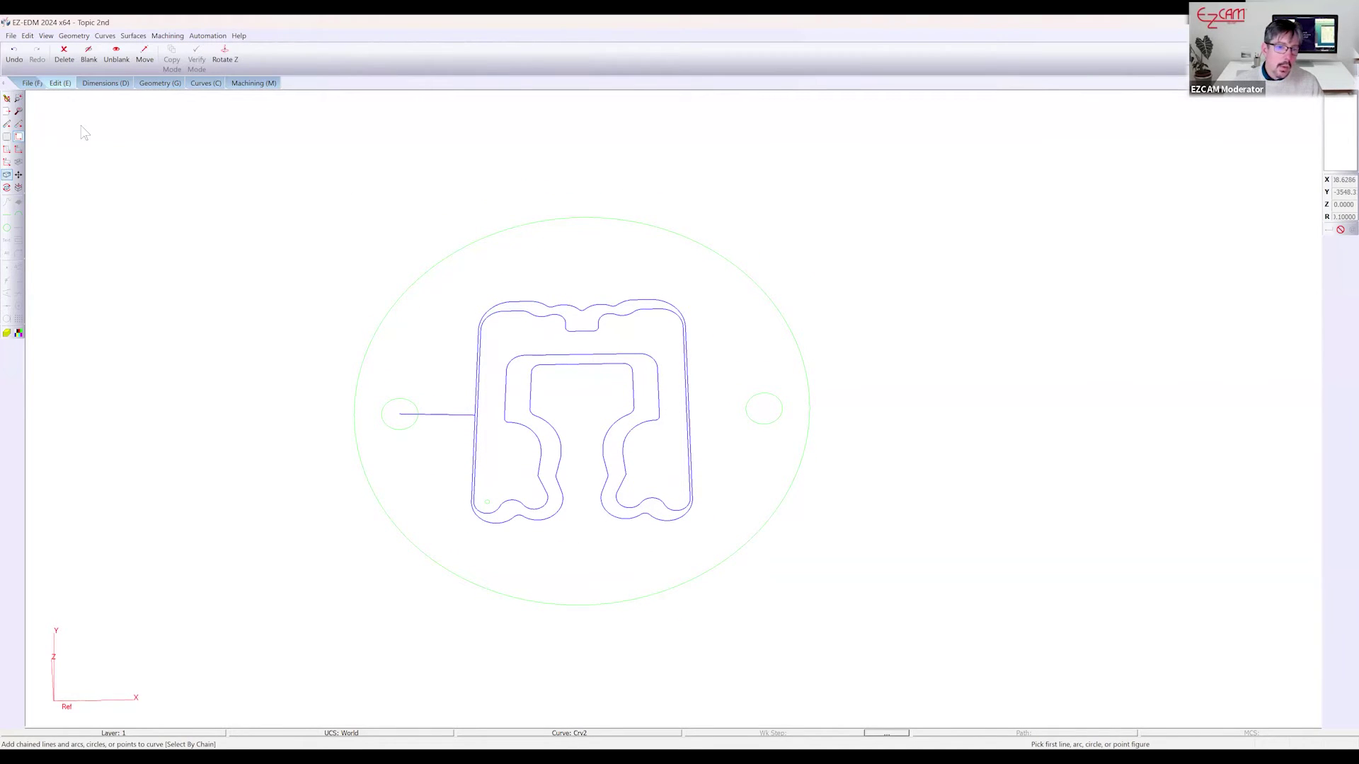
left_click(145, 57)
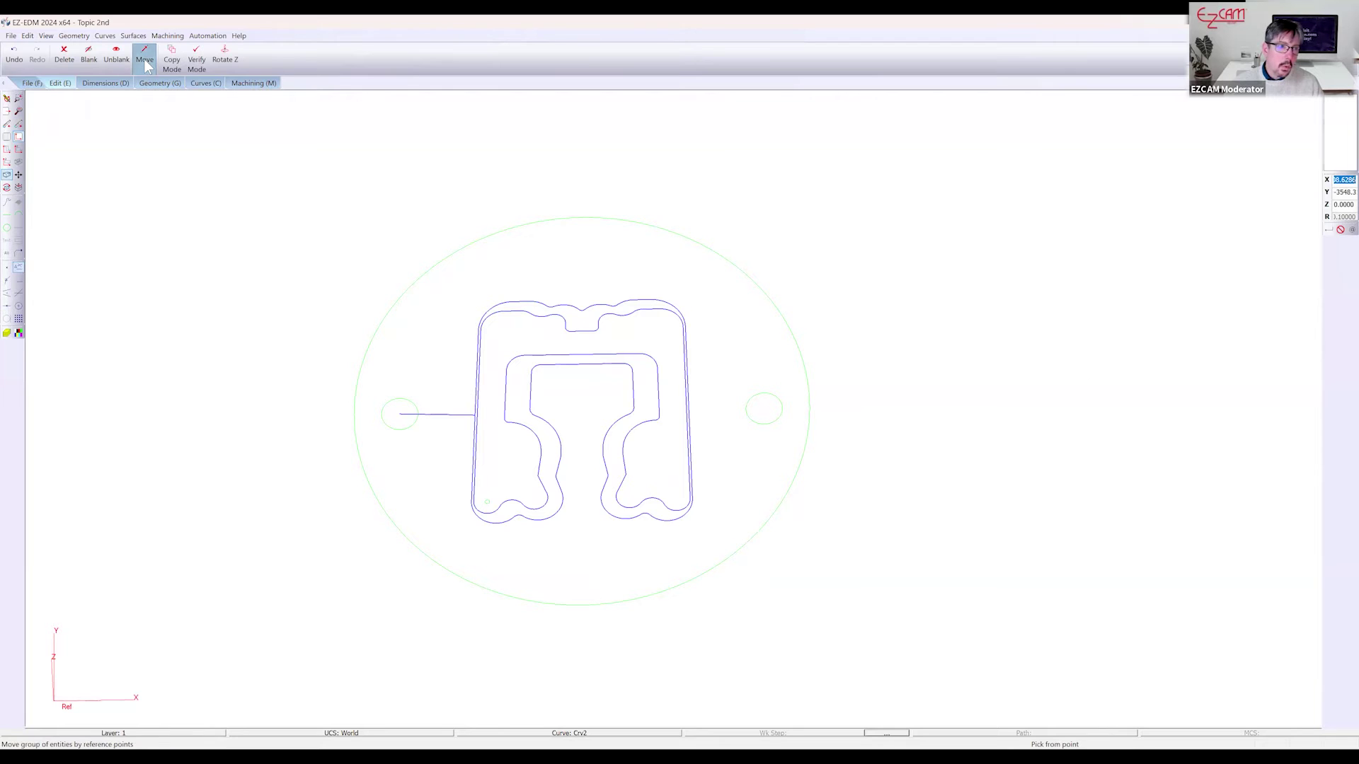
left_click(400, 414)
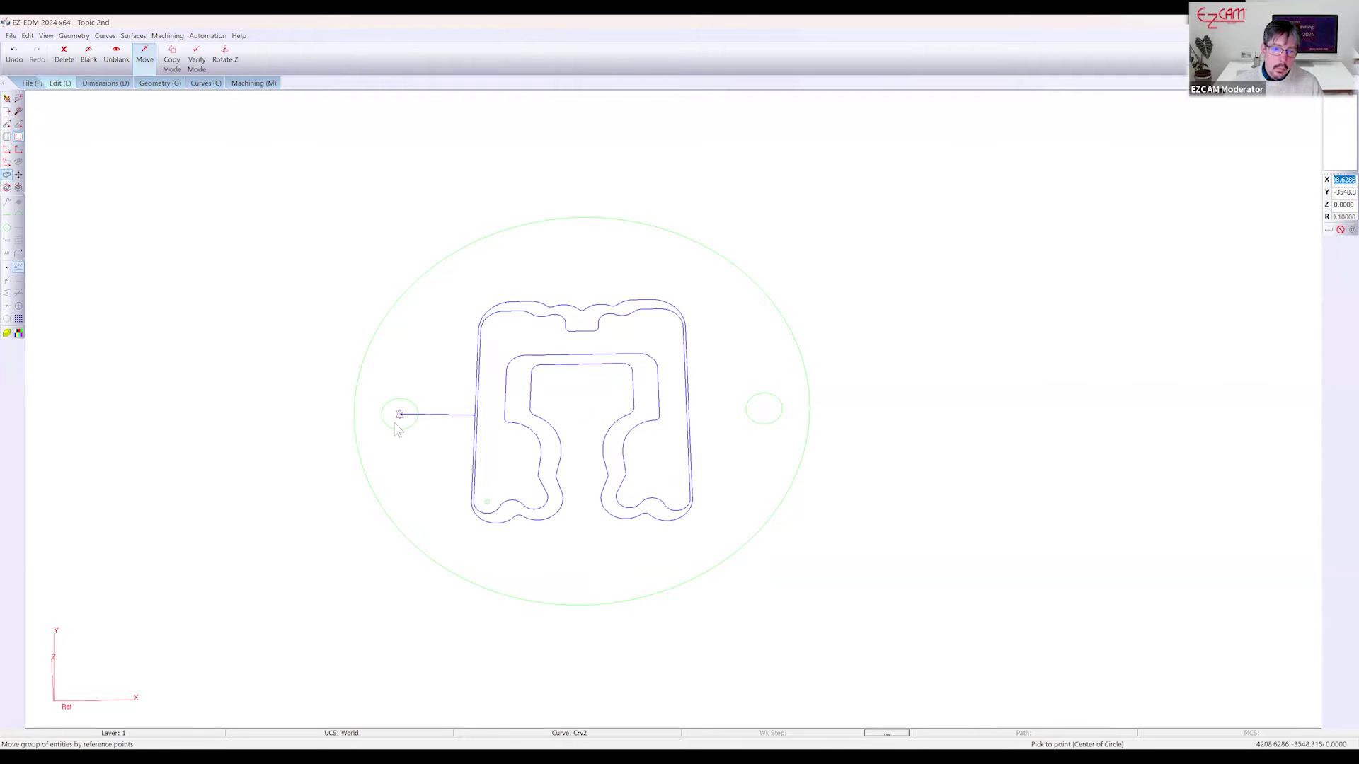
left_click(1343, 205)
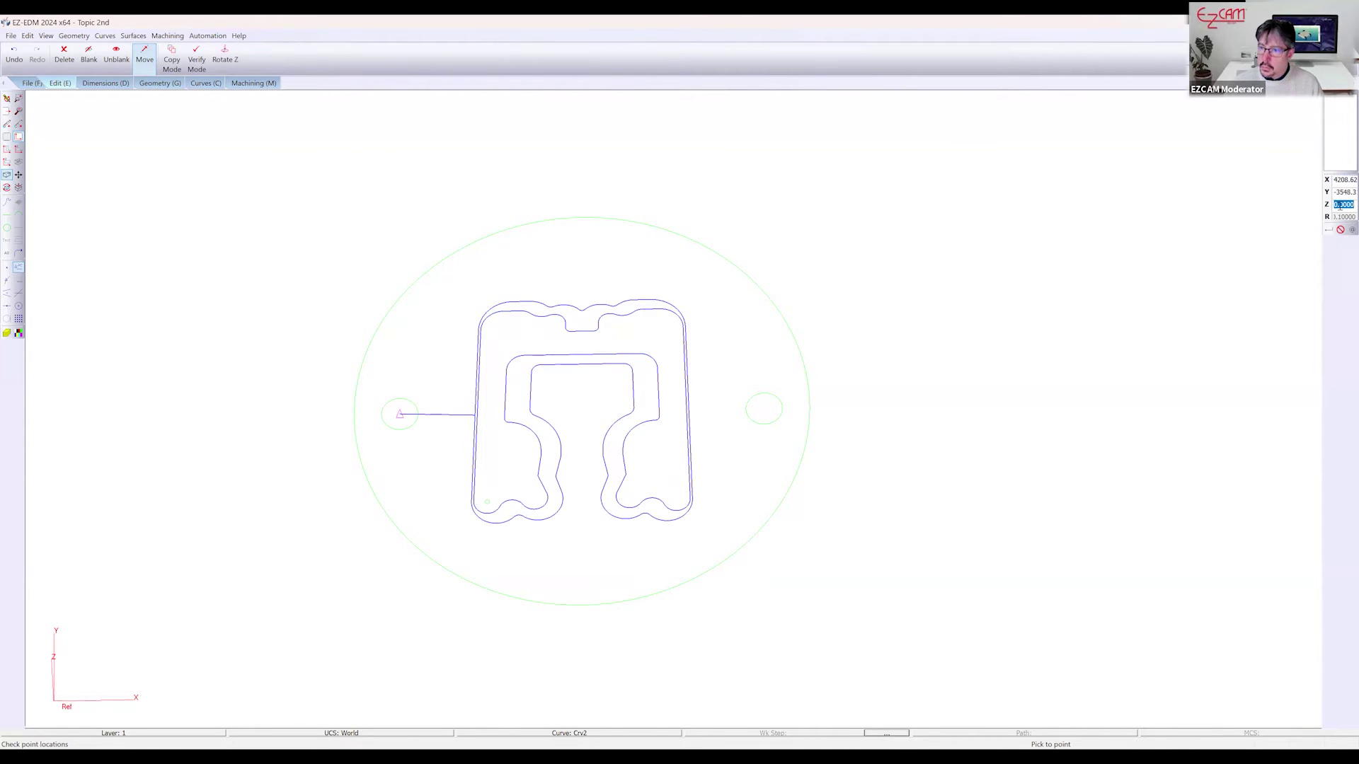
type("25.4")
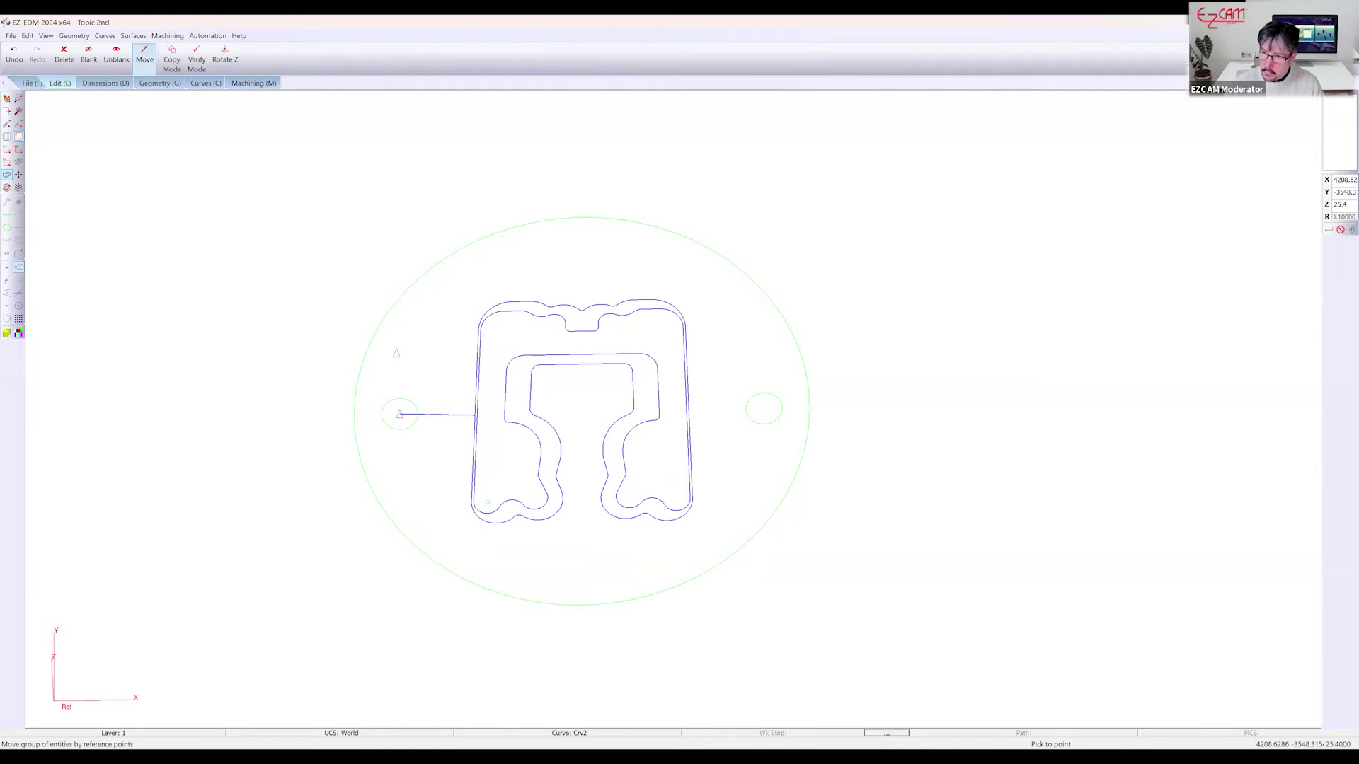
key("Return")
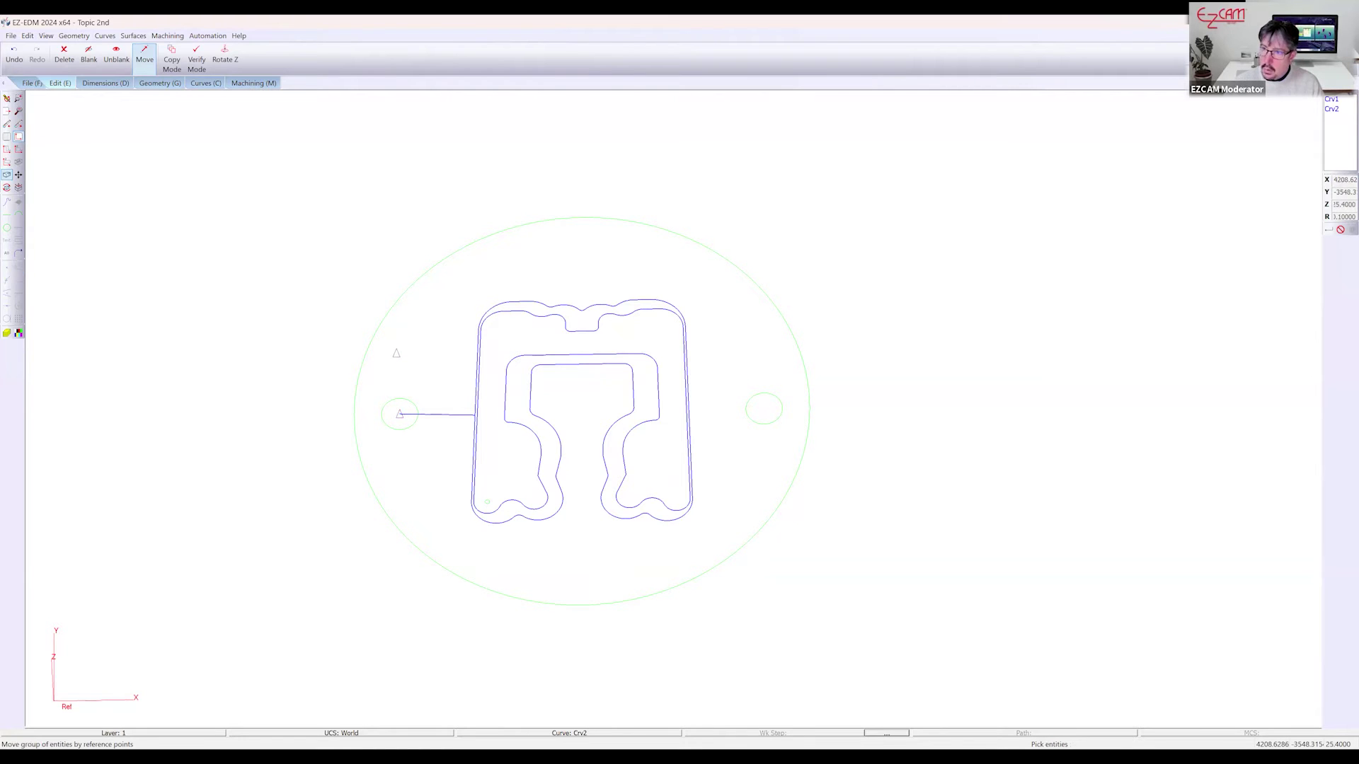
left_click(1331, 110)
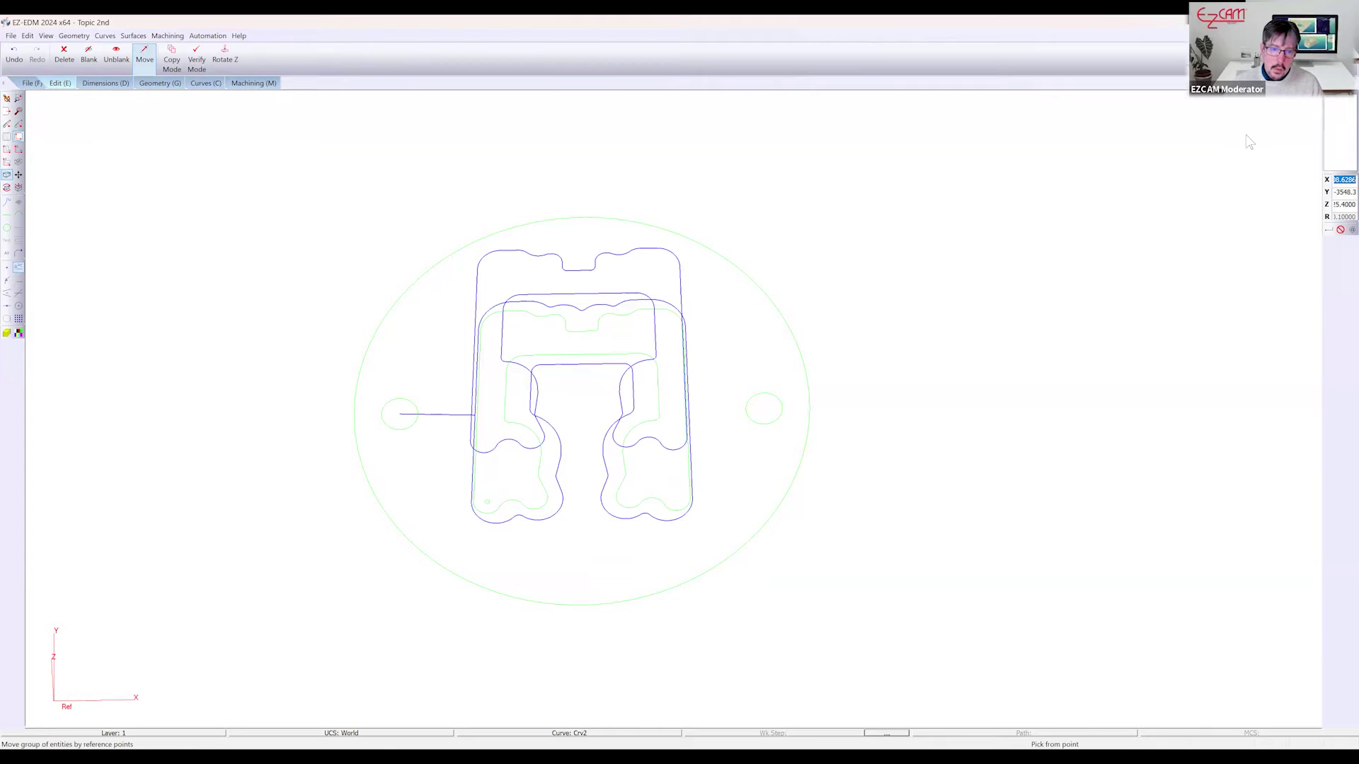
middle_click_drag(541, 388, 568, 423)
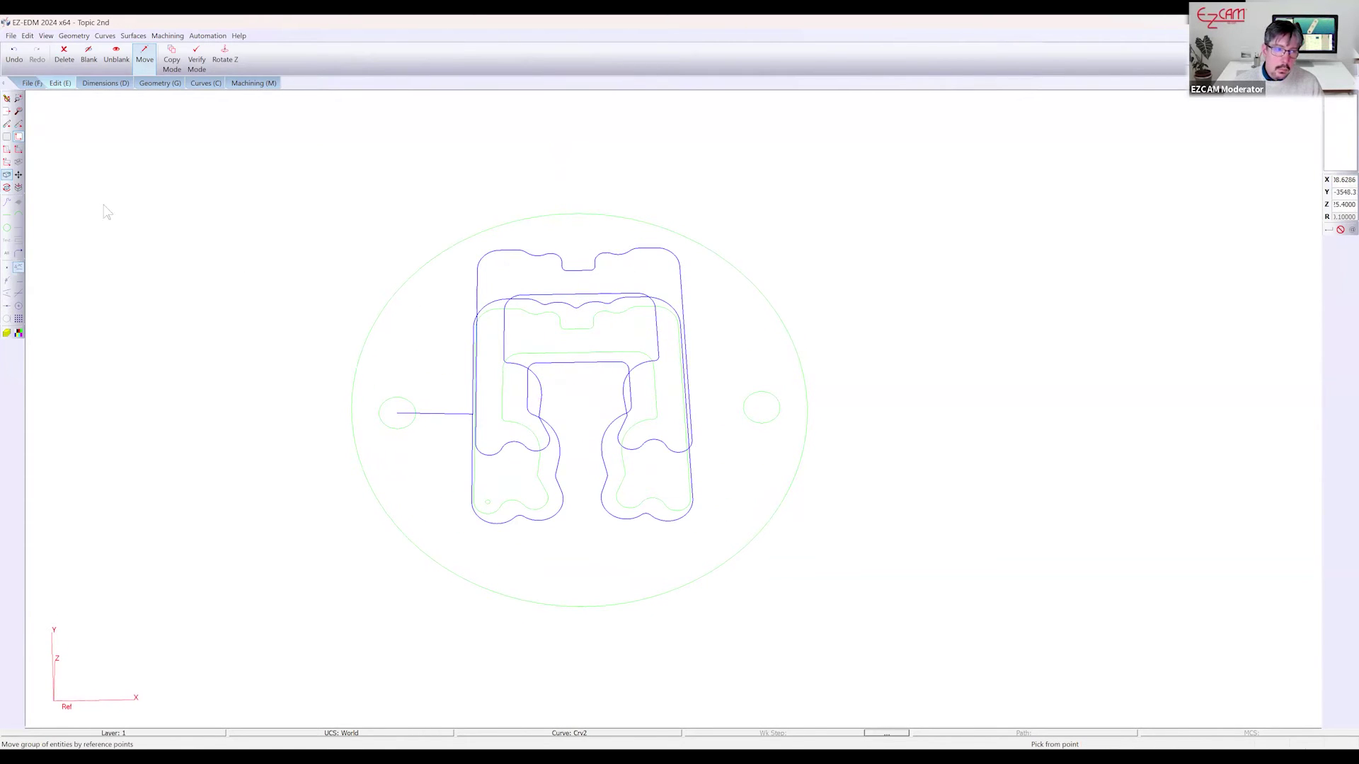
Create an XYUV work step from Crv1 and Crv2 with automatic Z values, and verify its toolpath in plan view
left_click(7, 149)
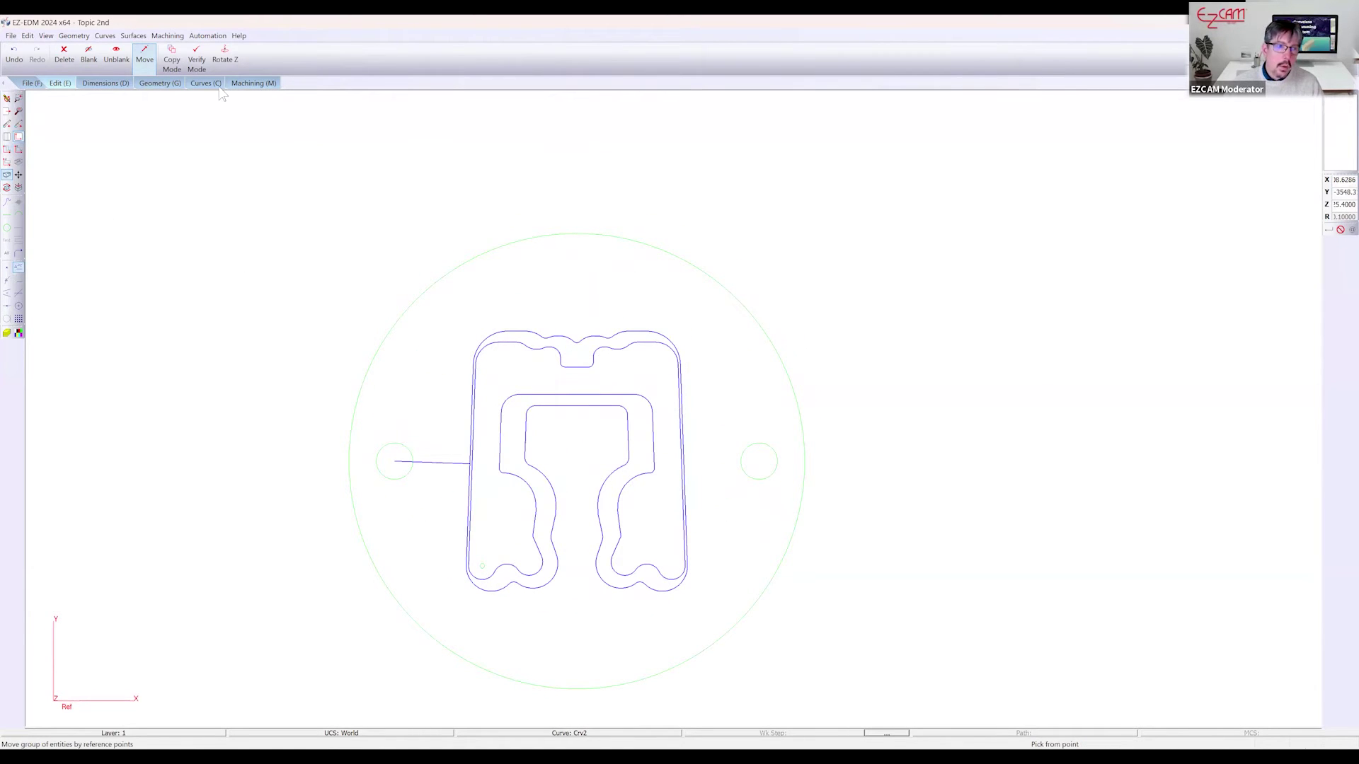
left_click(249, 84)
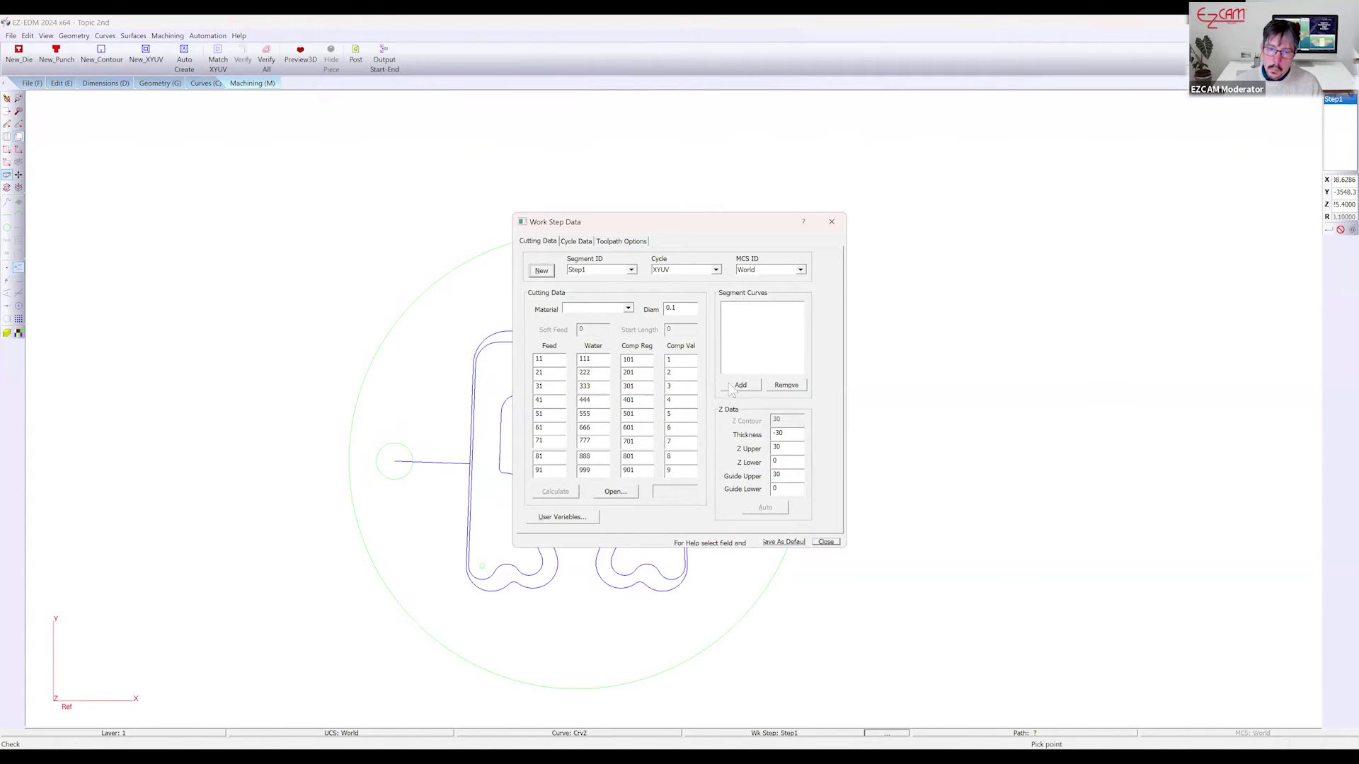
left_click(598, 467)
left_click(586, 389)
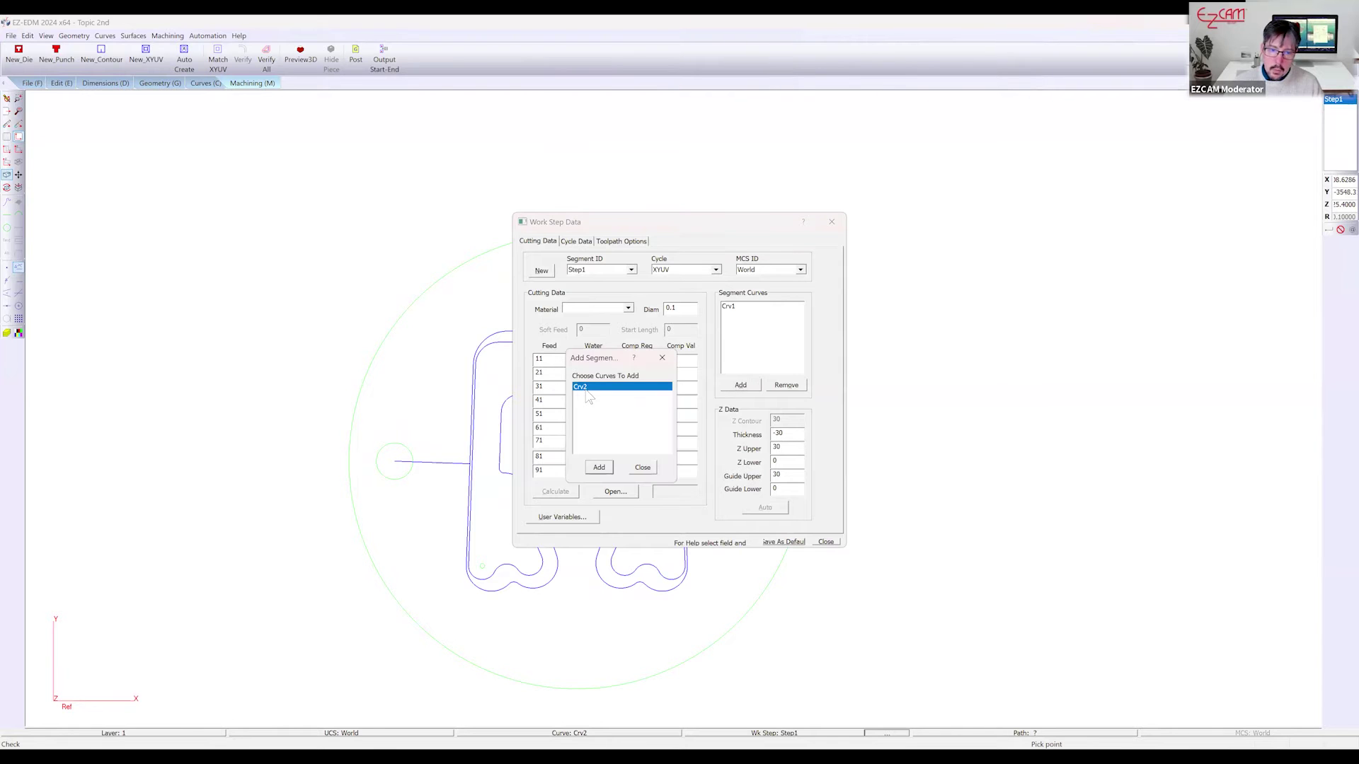
left_click(599, 467)
left_click(762, 504)
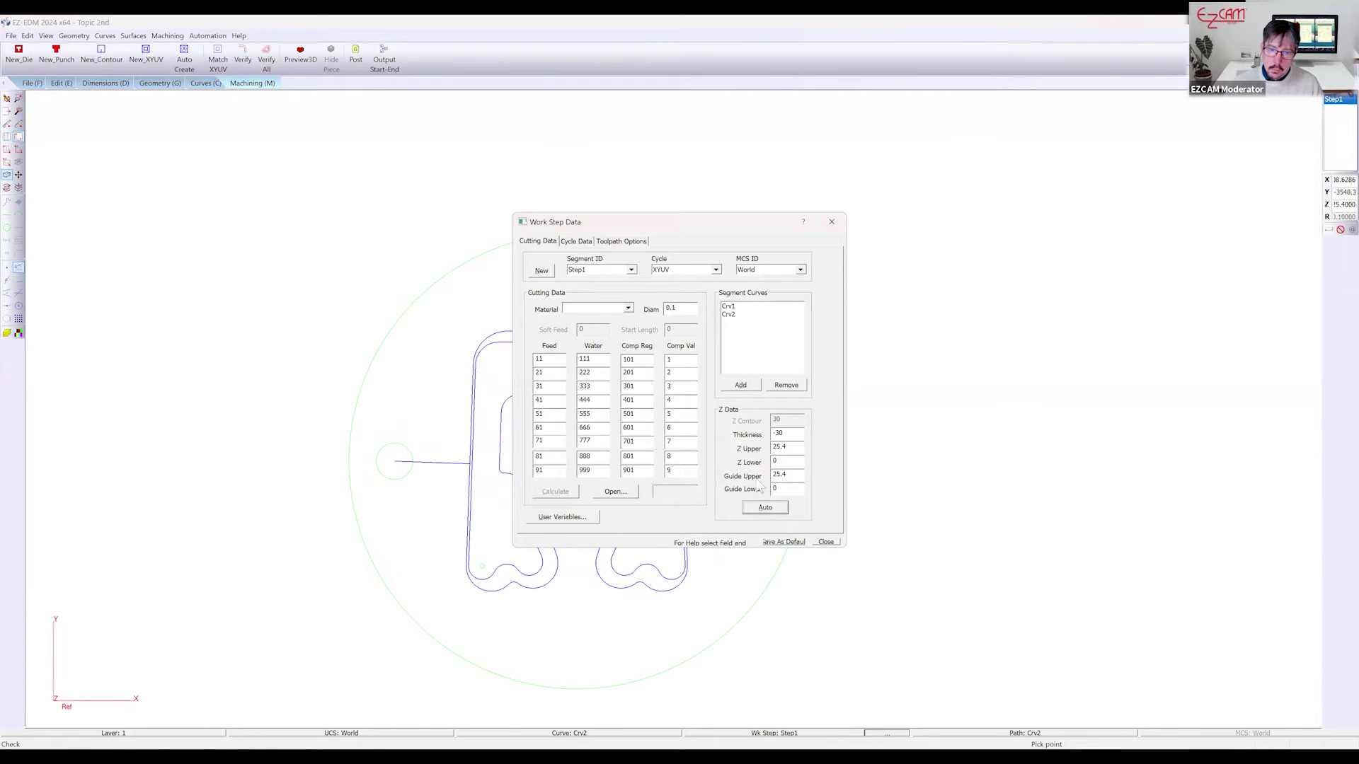
left_click(825, 542)
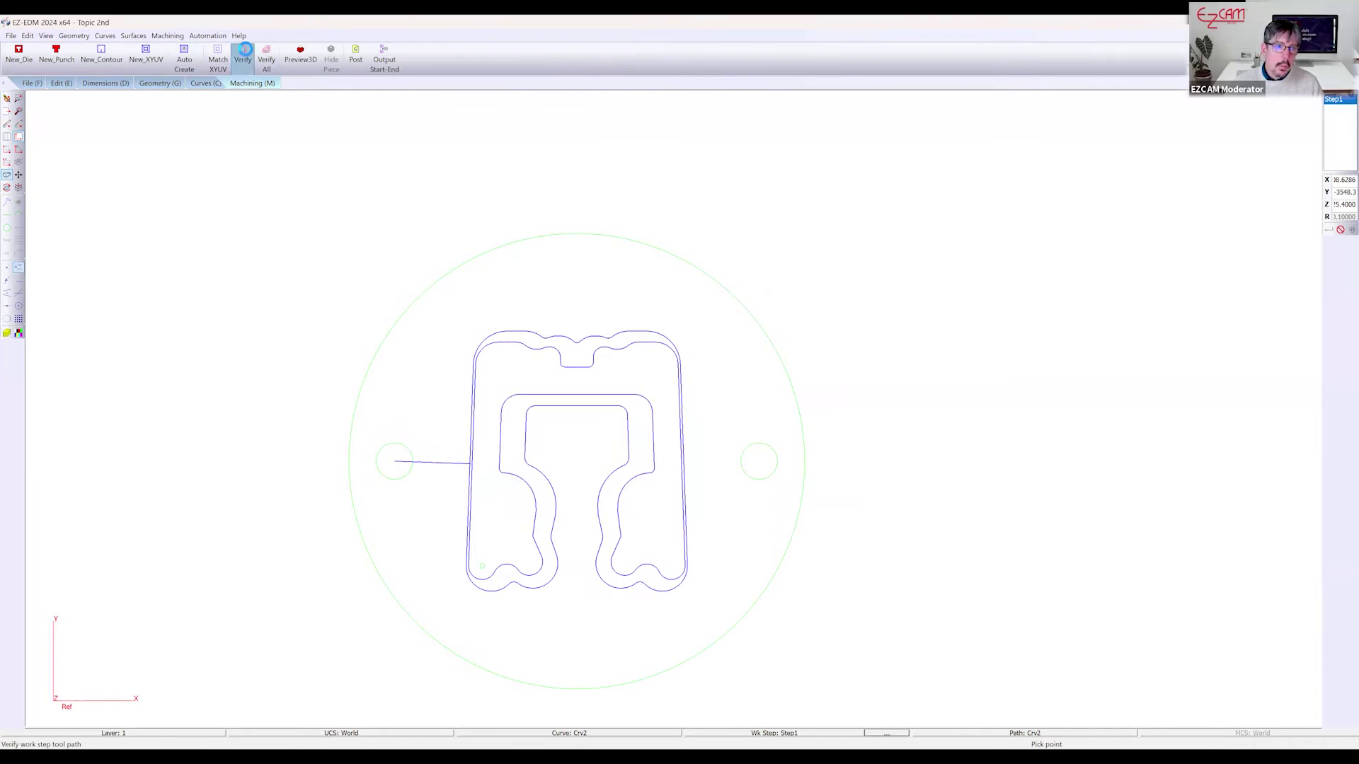
left_click(245, 51)
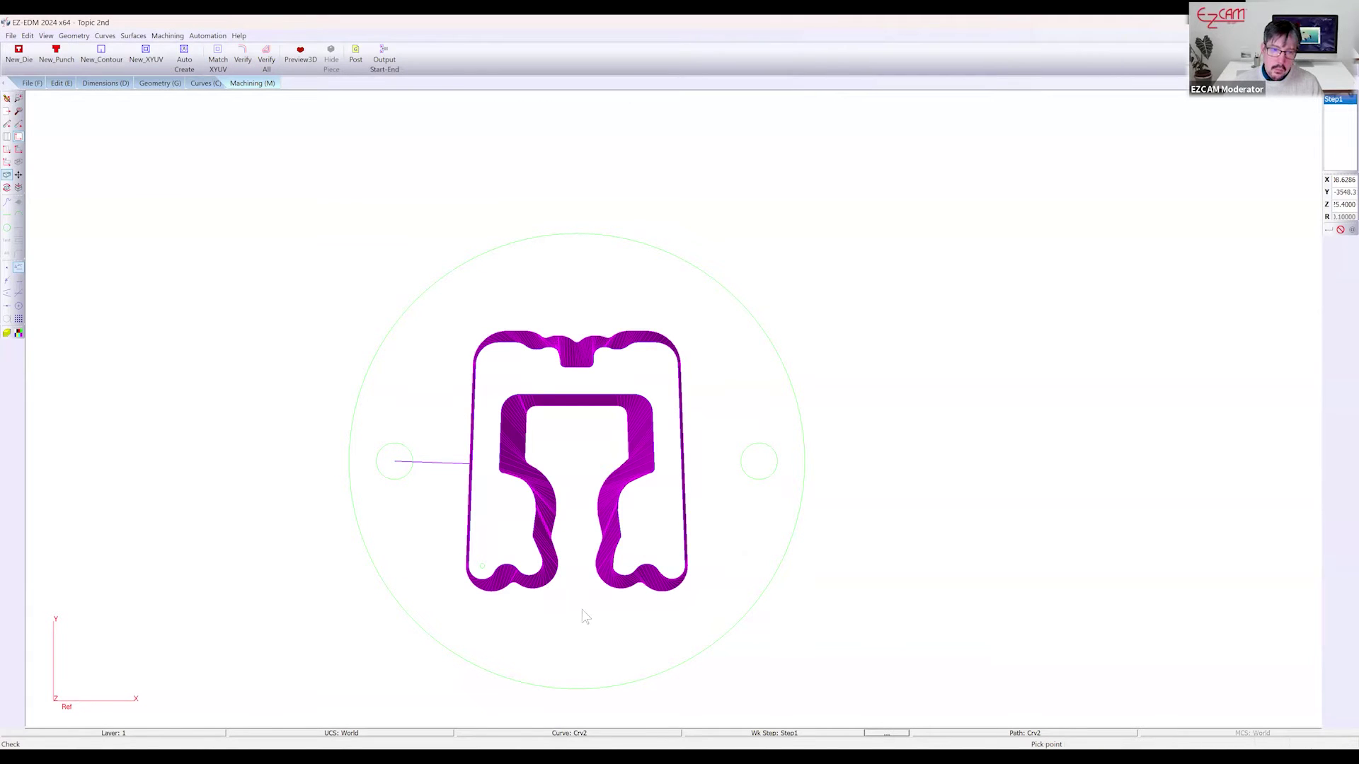
scroll(502, 259, "up", 3)
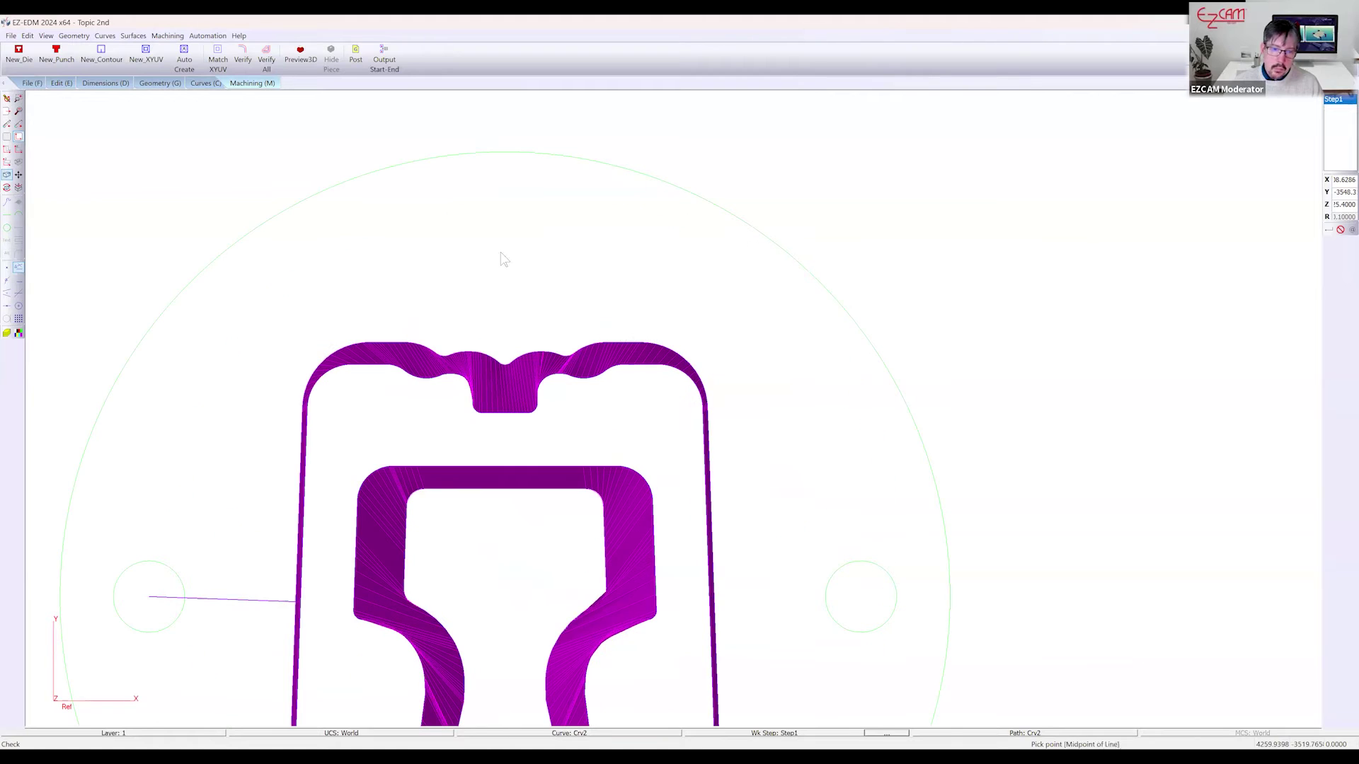
Match the upper and lower profiles near the right and left ends of the part's top edge, and verify the toolpath again
left_click(218, 60)
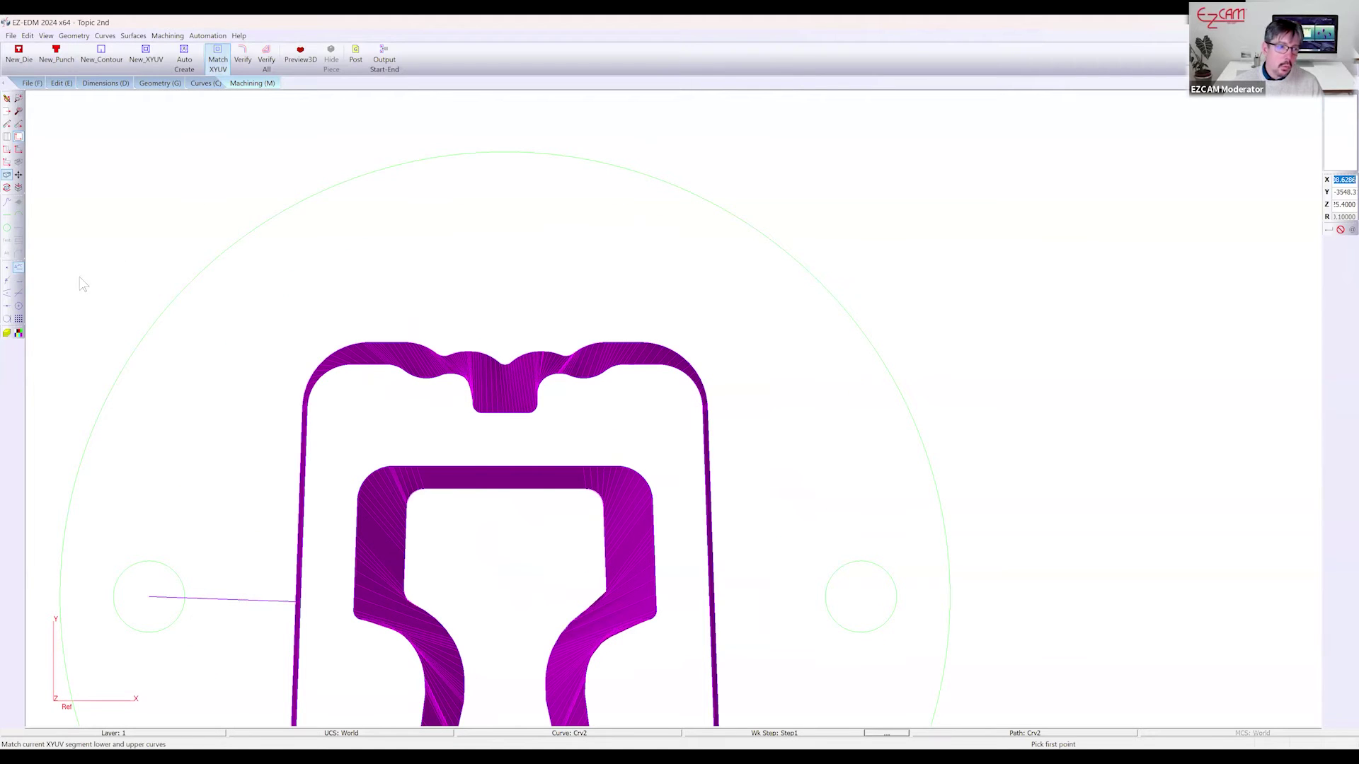
left_click(9, 269)
left_click(629, 344)
left_click(630, 366)
left_click(389, 345)
left_click(390, 364)
scroll(485, 233, "down", 2)
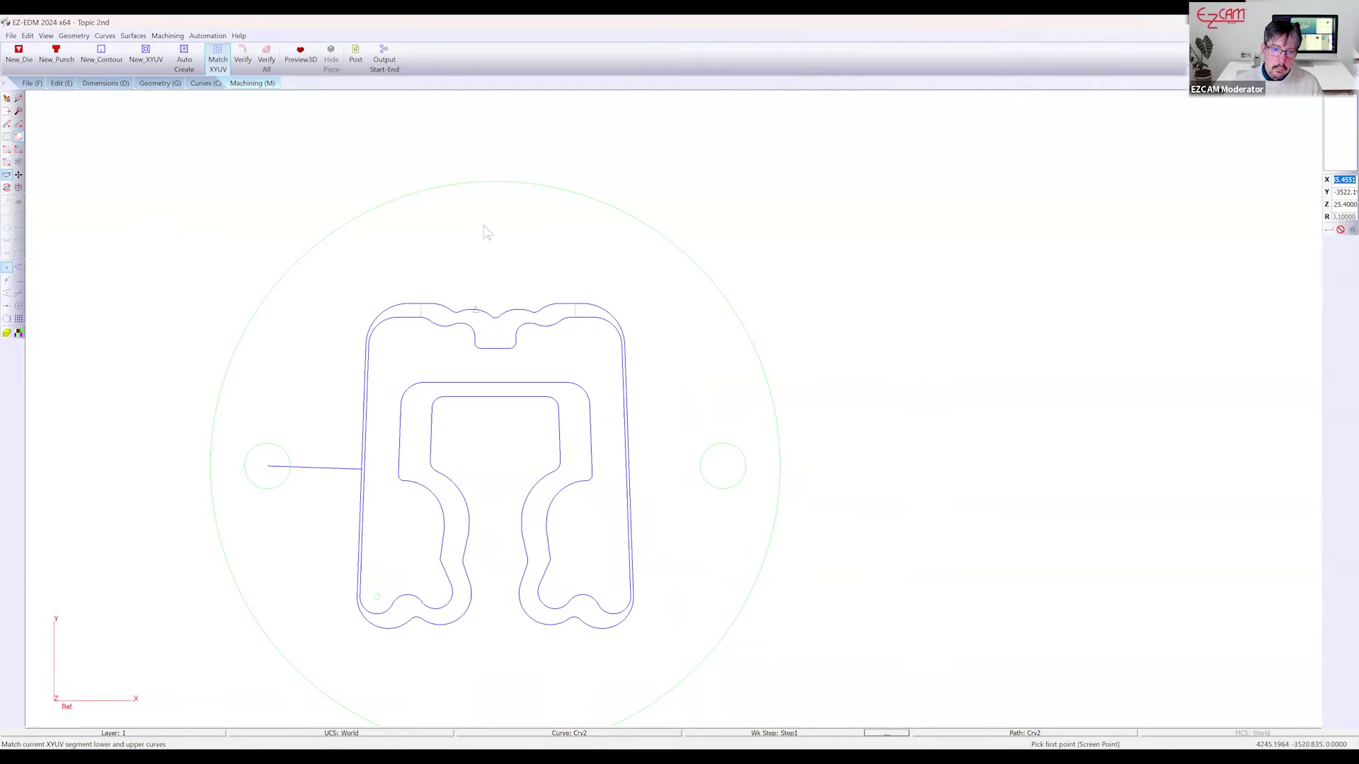
left_click(243, 55)
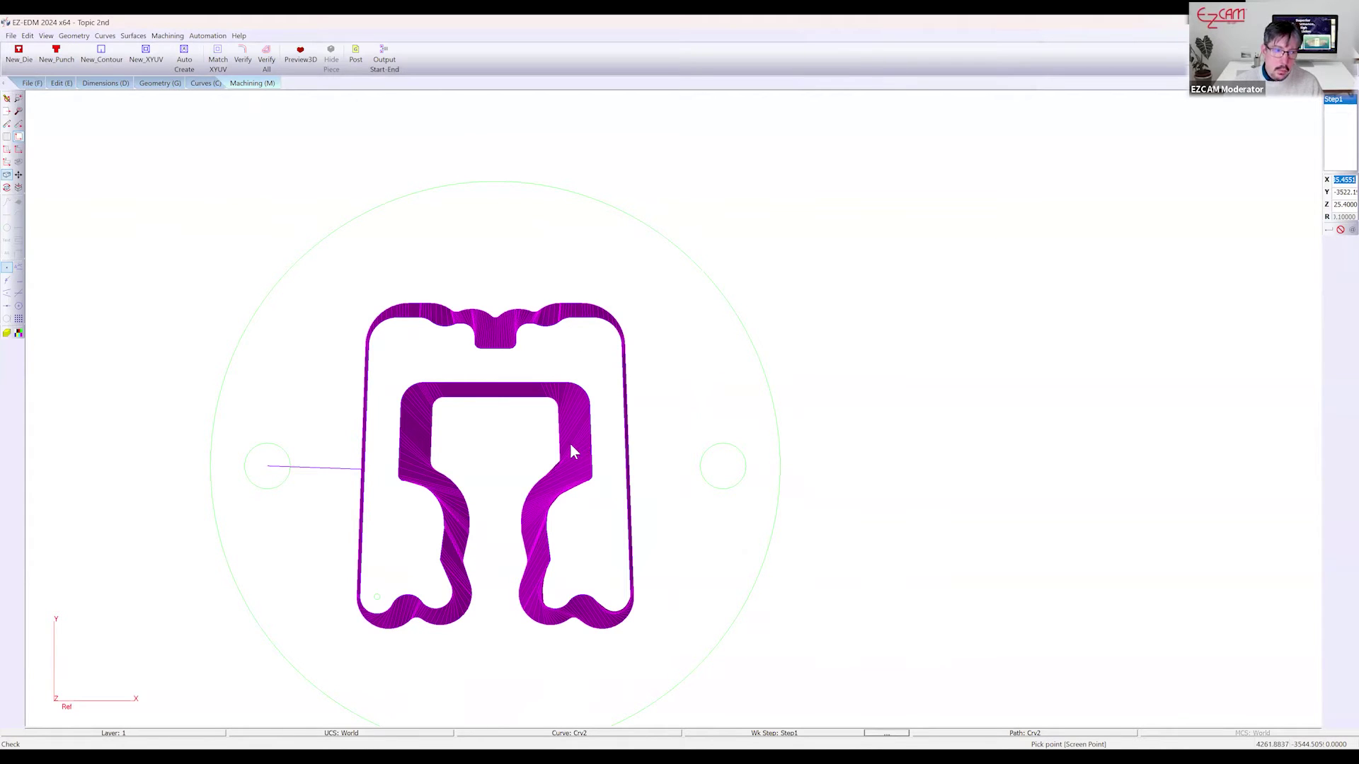
Match the upper and lower profiles on the right and left sides of the central opening, and verify the toolpath
left_click(218, 58)
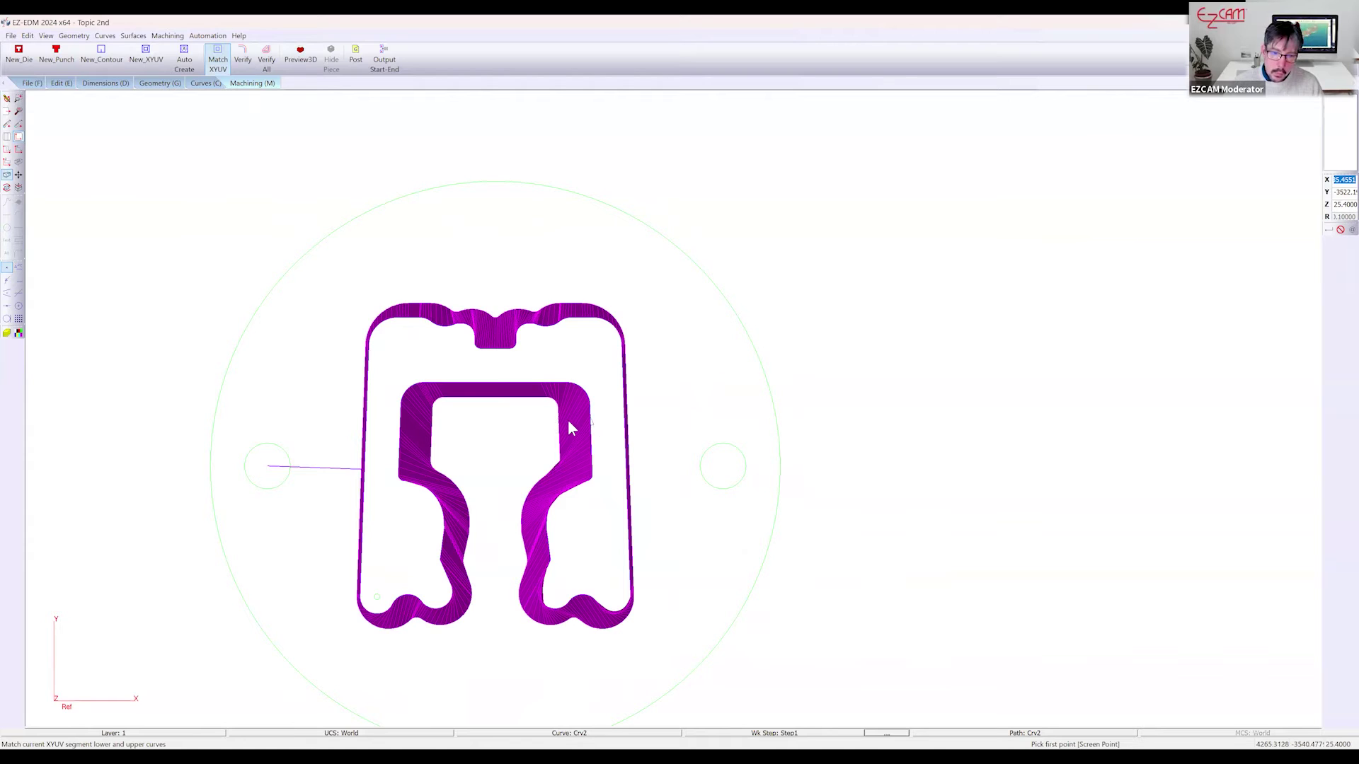
left_click(594, 431)
left_click(595, 433)
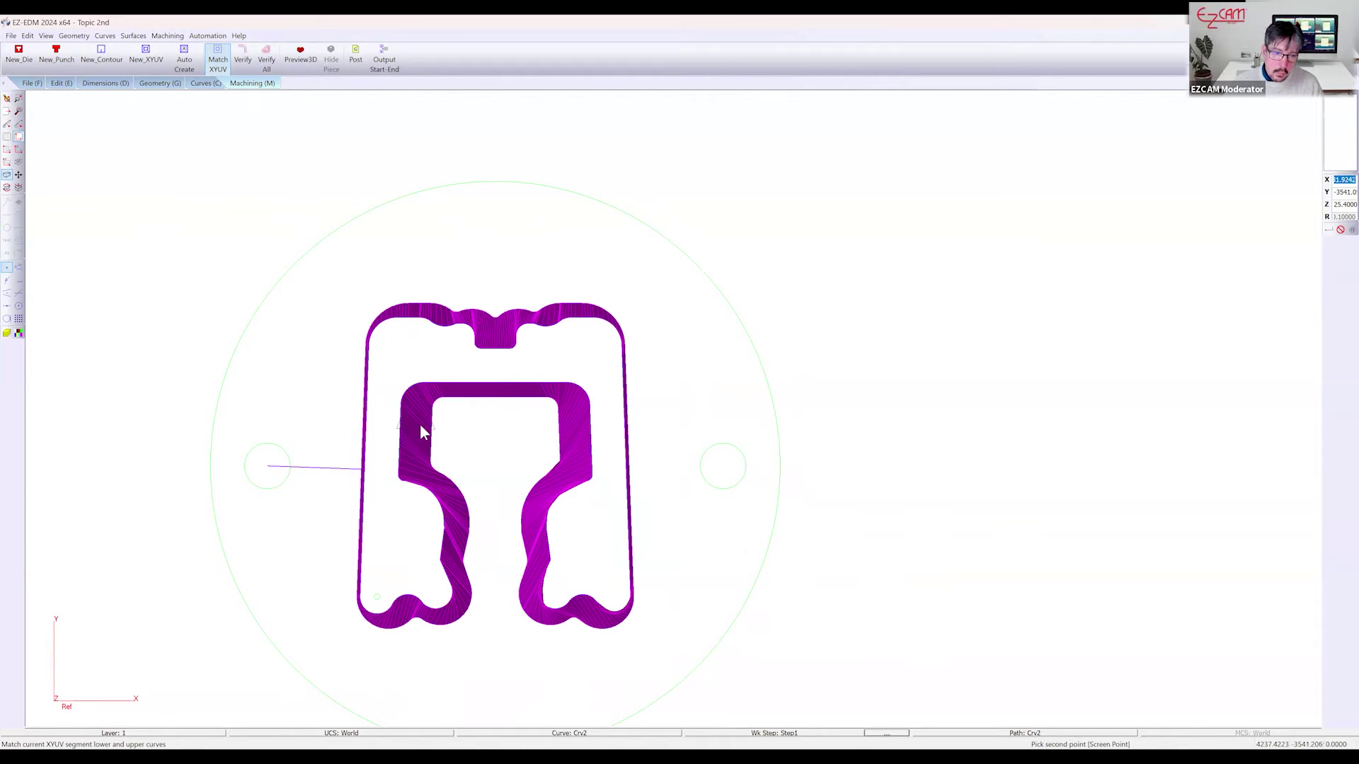
left_click(242, 63)
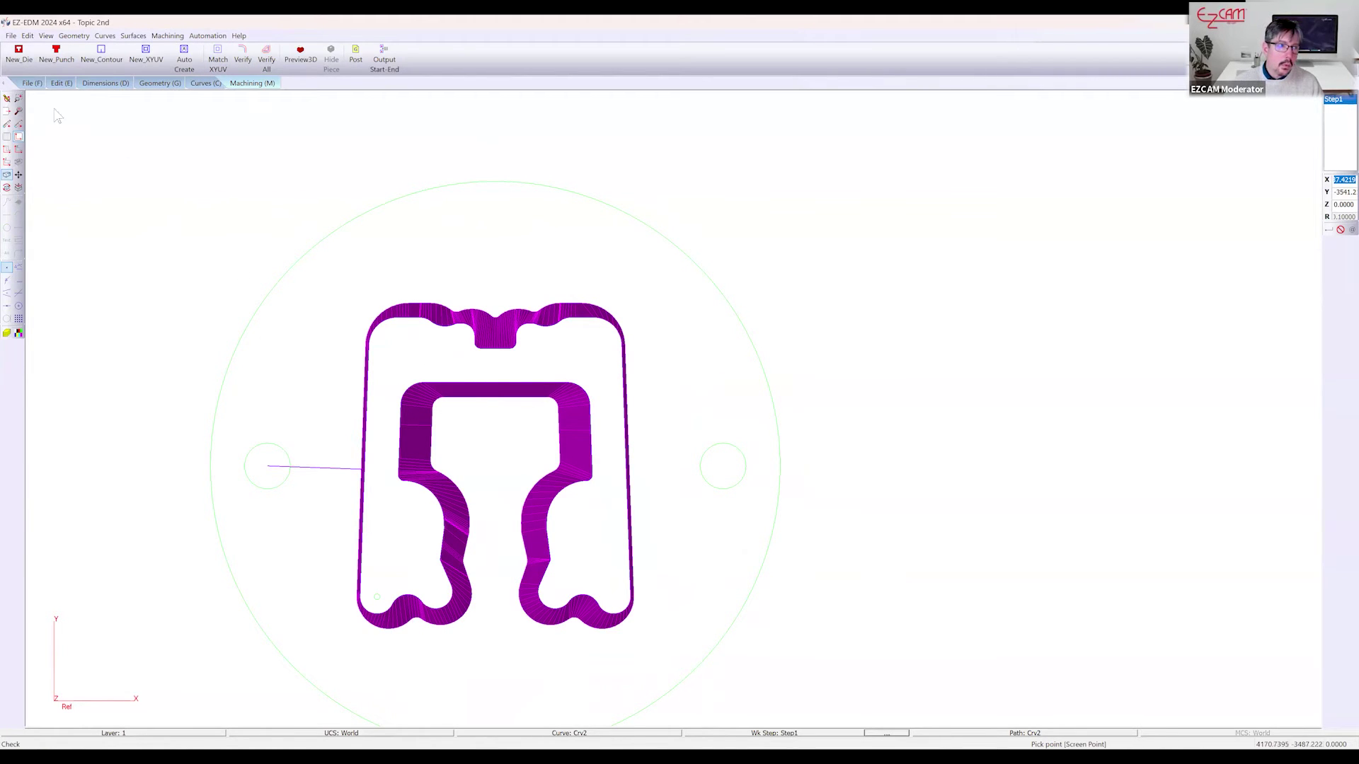
Open Topic 3.PRT from the PowerPoint Parts folder without saving the current part
left_click(32, 83)
left_click(19, 55)
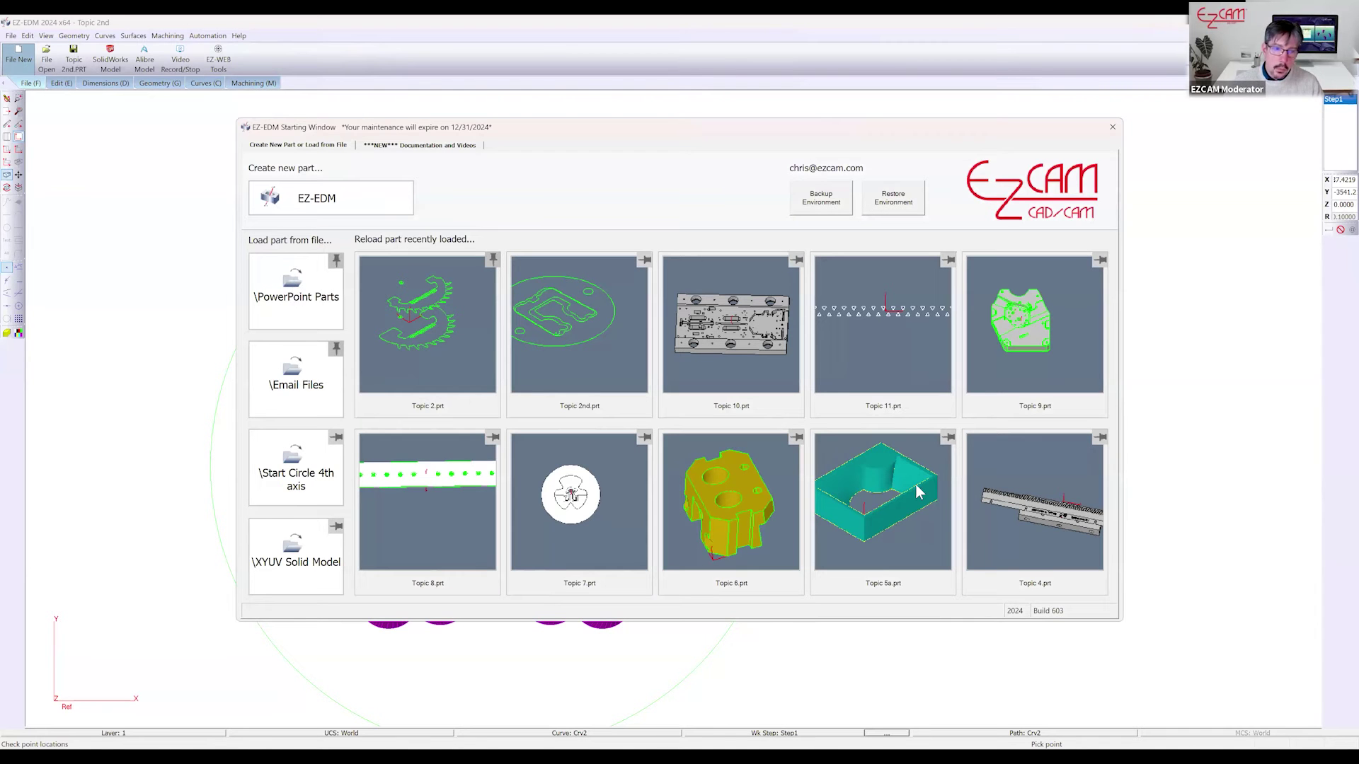
left_click(917, 486)
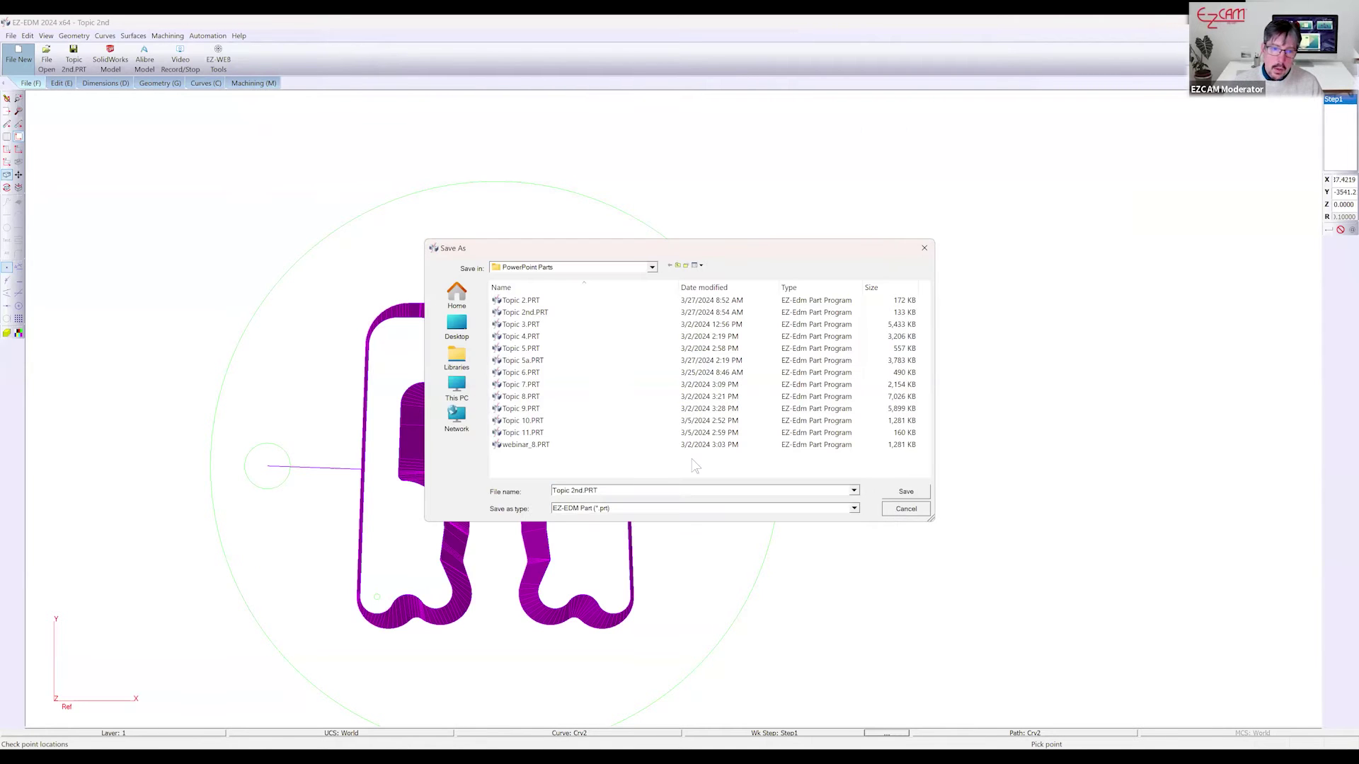
left_click(543, 330)
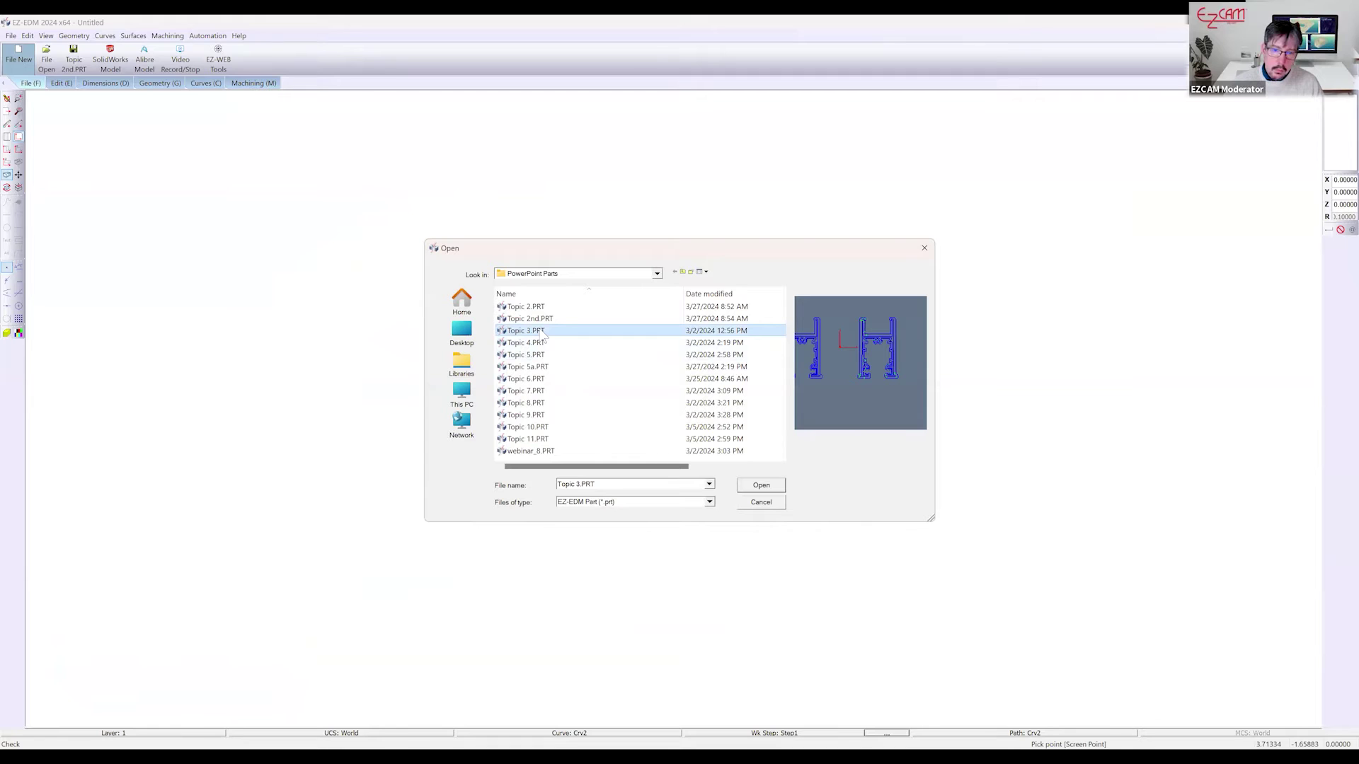
double_click(543, 332)
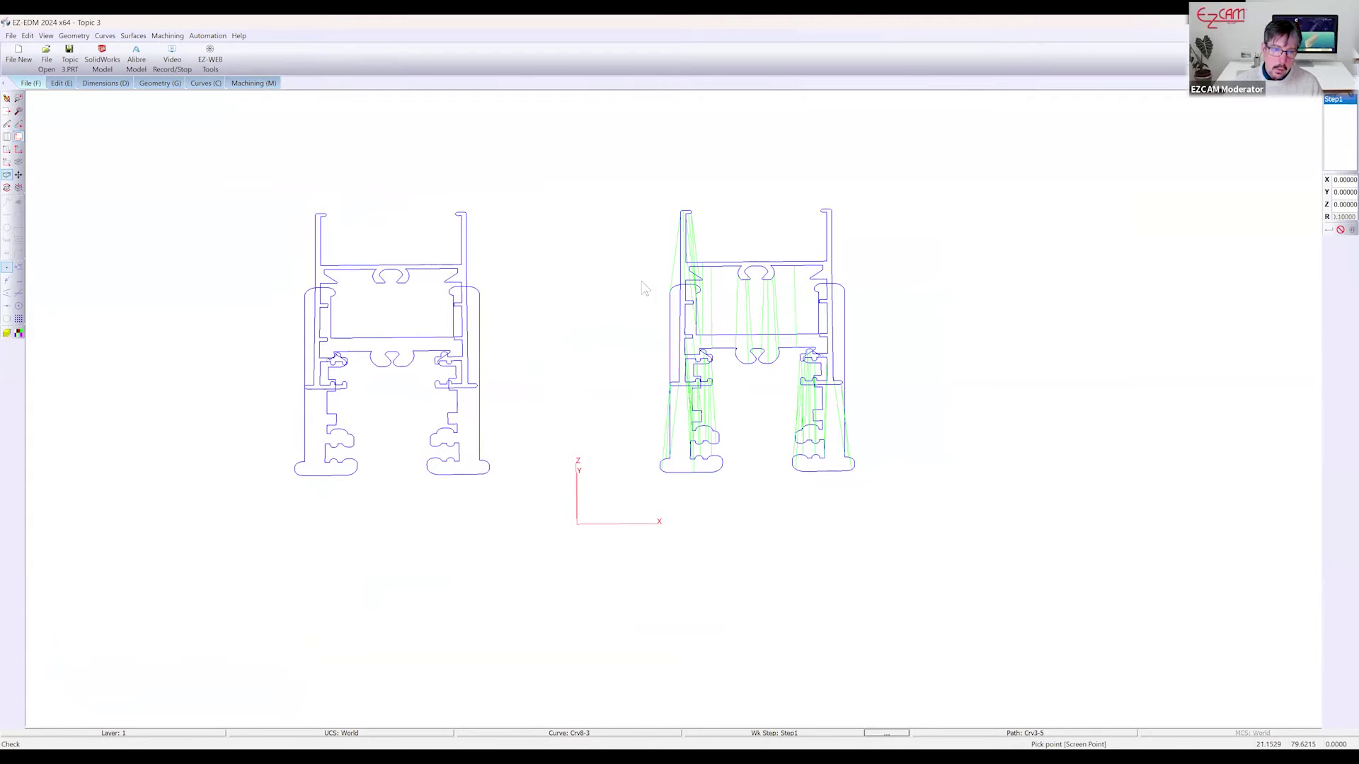
Replace the segment curves of the XYUV work step Step1 with Crv8-2 and Crv3-2
scroll(414, 316, "down", 1)
scroll(382, 315, "up", 3)
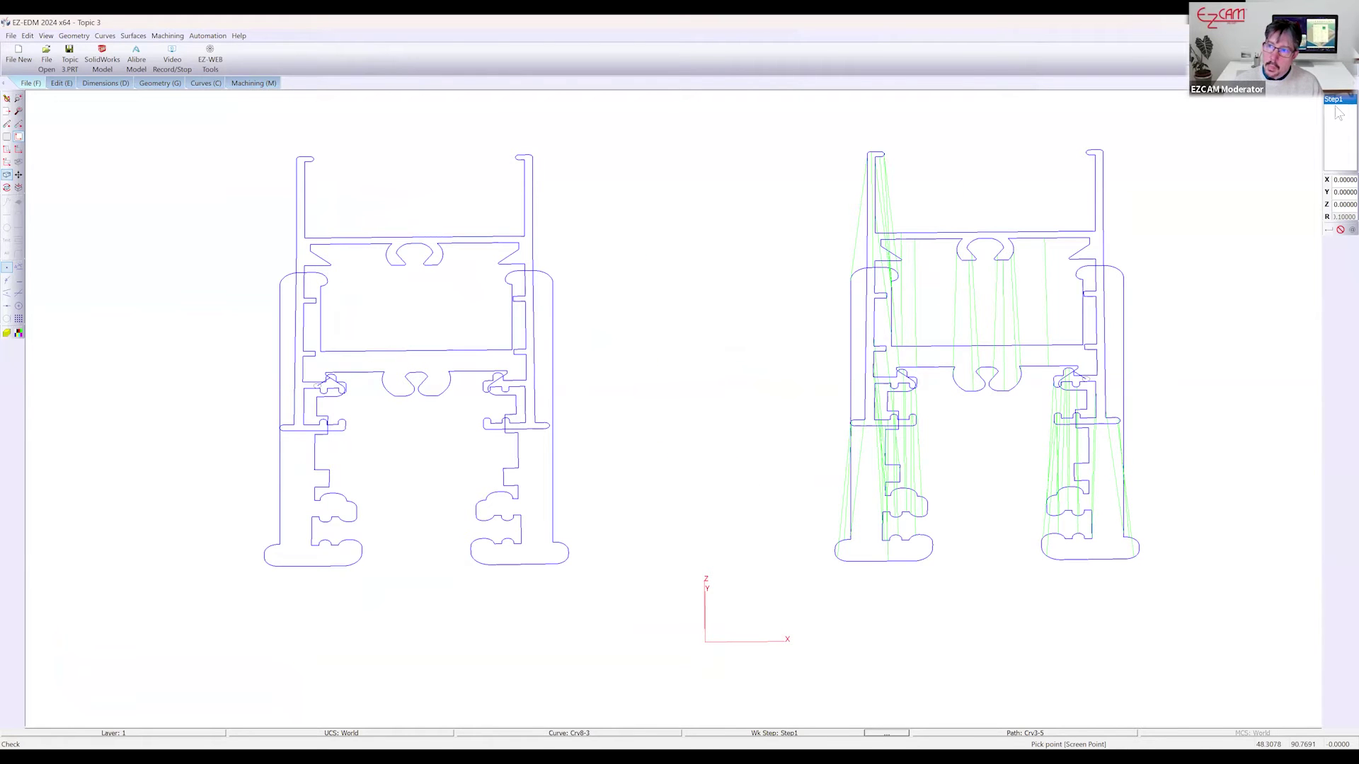
left_click(774, 733)
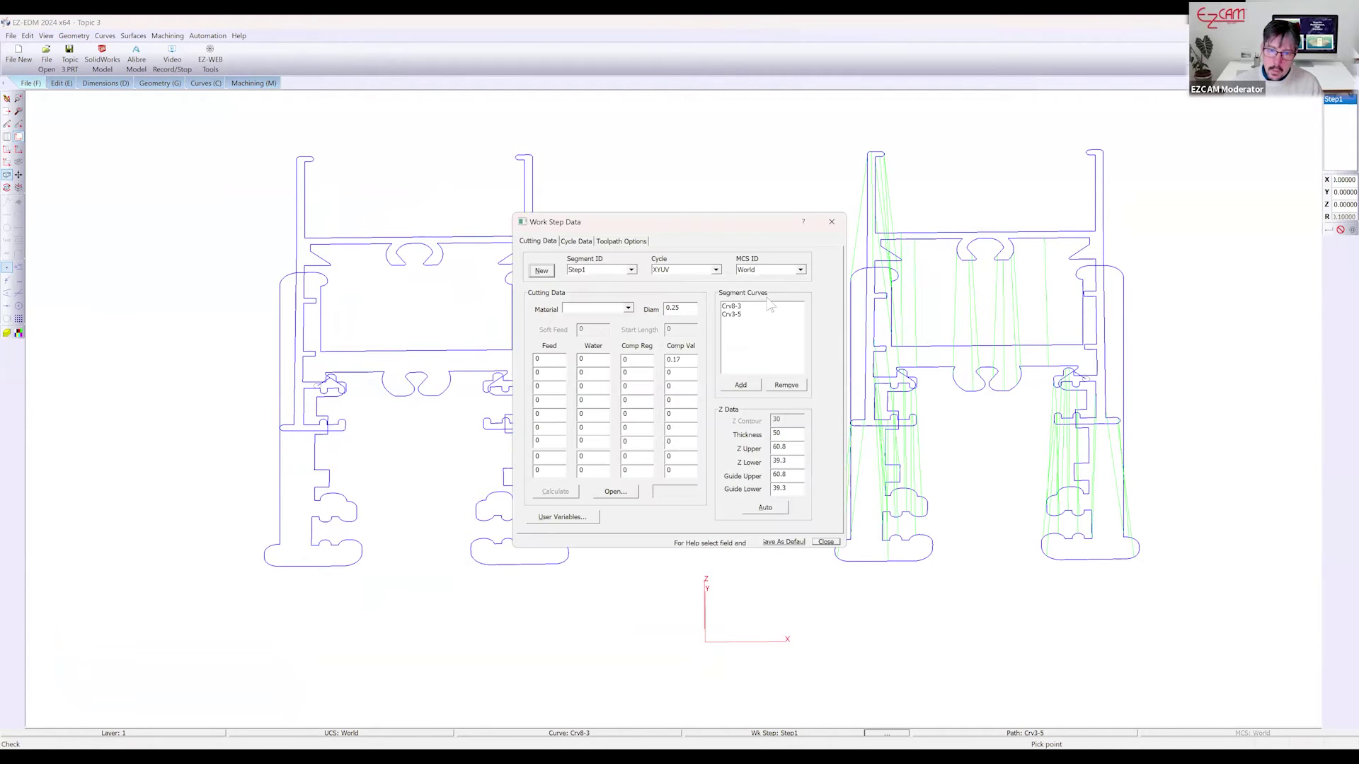
left_click_drag(746, 307, 747, 316)
left_click(786, 385)
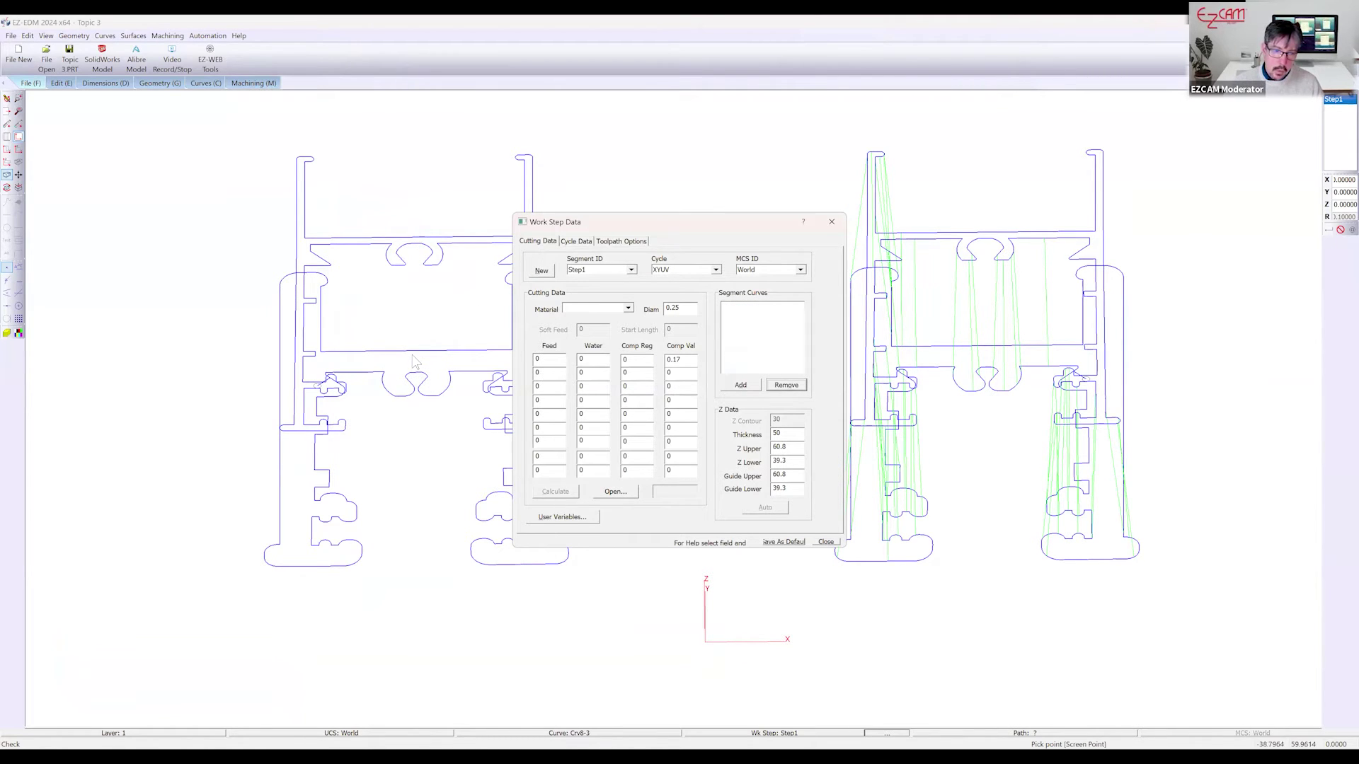
left_click(968, 734)
left_click(320, 523)
left_click(343, 433)
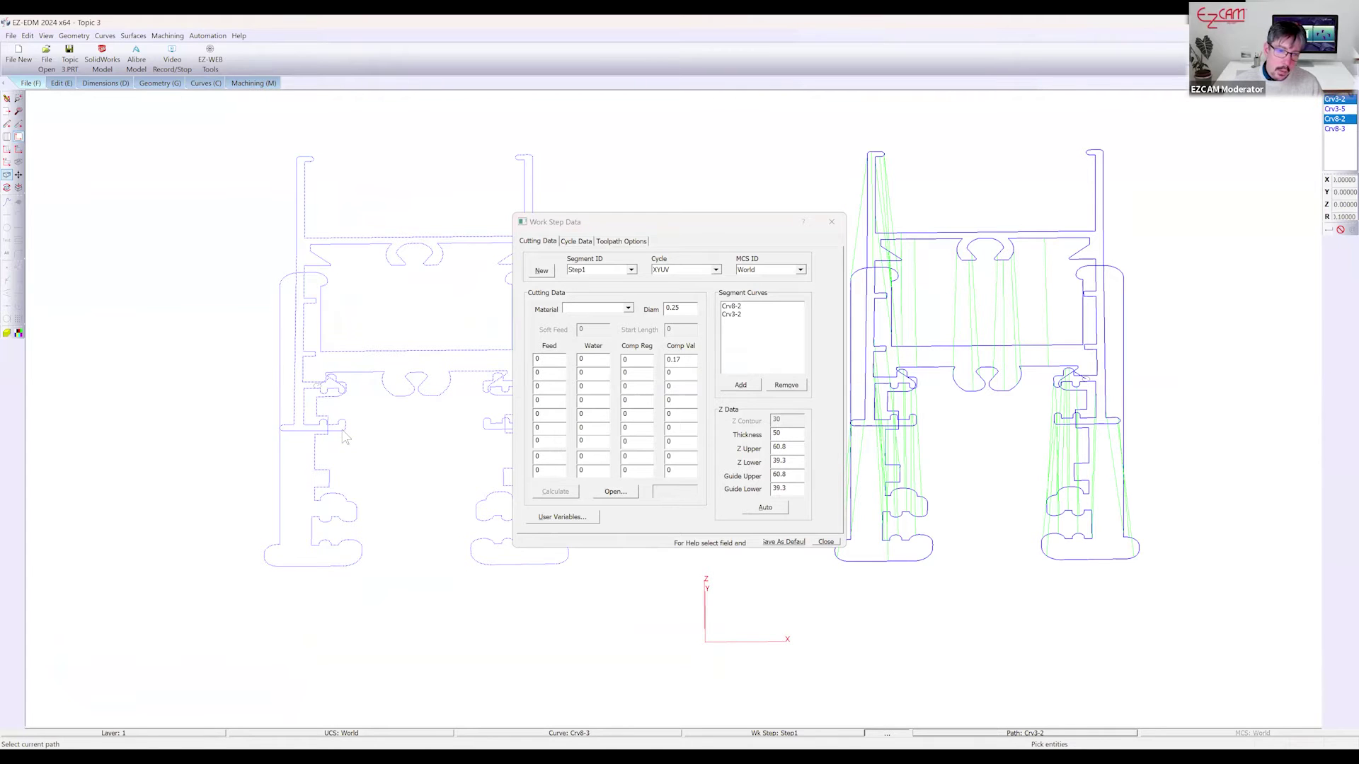
right_click(388, 441)
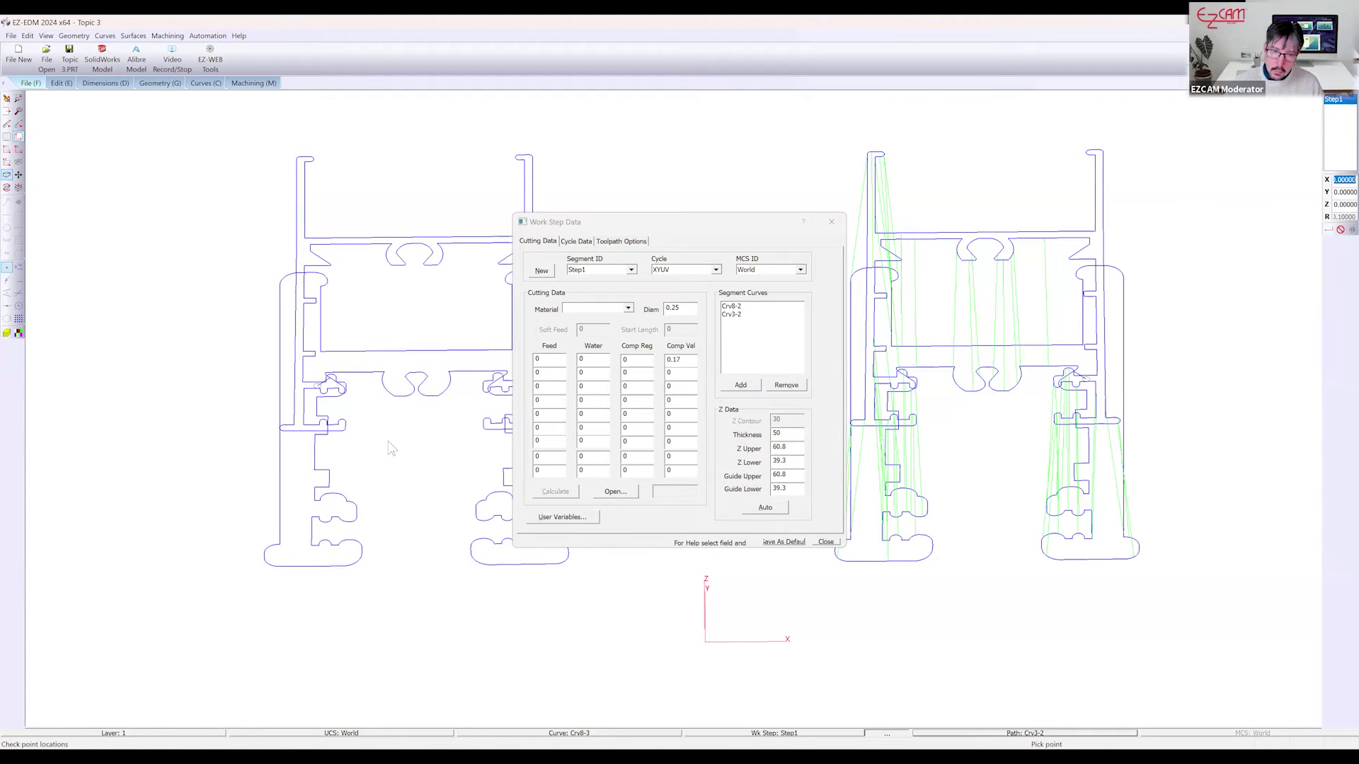
left_click(809, 550)
Verify the Step1 toolpath, check it again in plan view, and clear the toolpath display
left_click(252, 83)
left_click(243, 60)
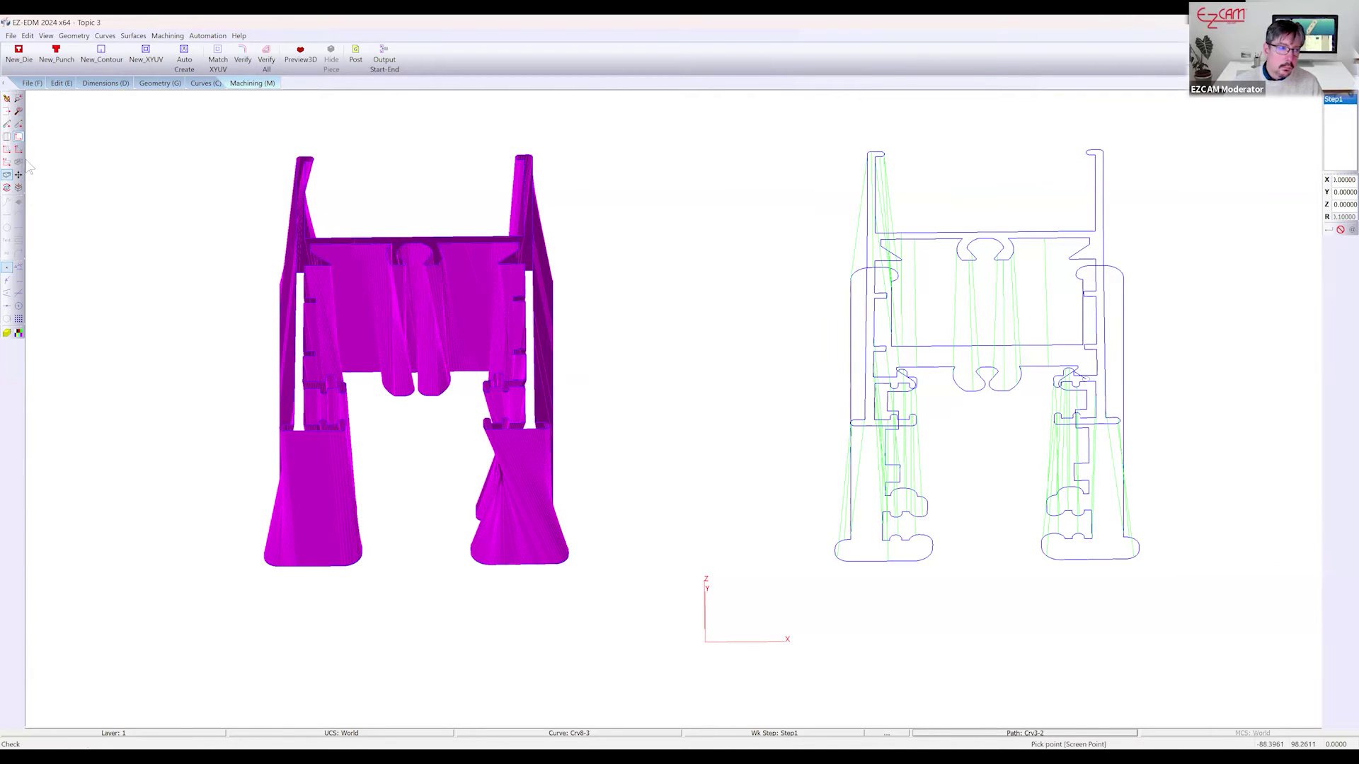
left_click(7, 150)
scroll(340, 346, "up", 2)
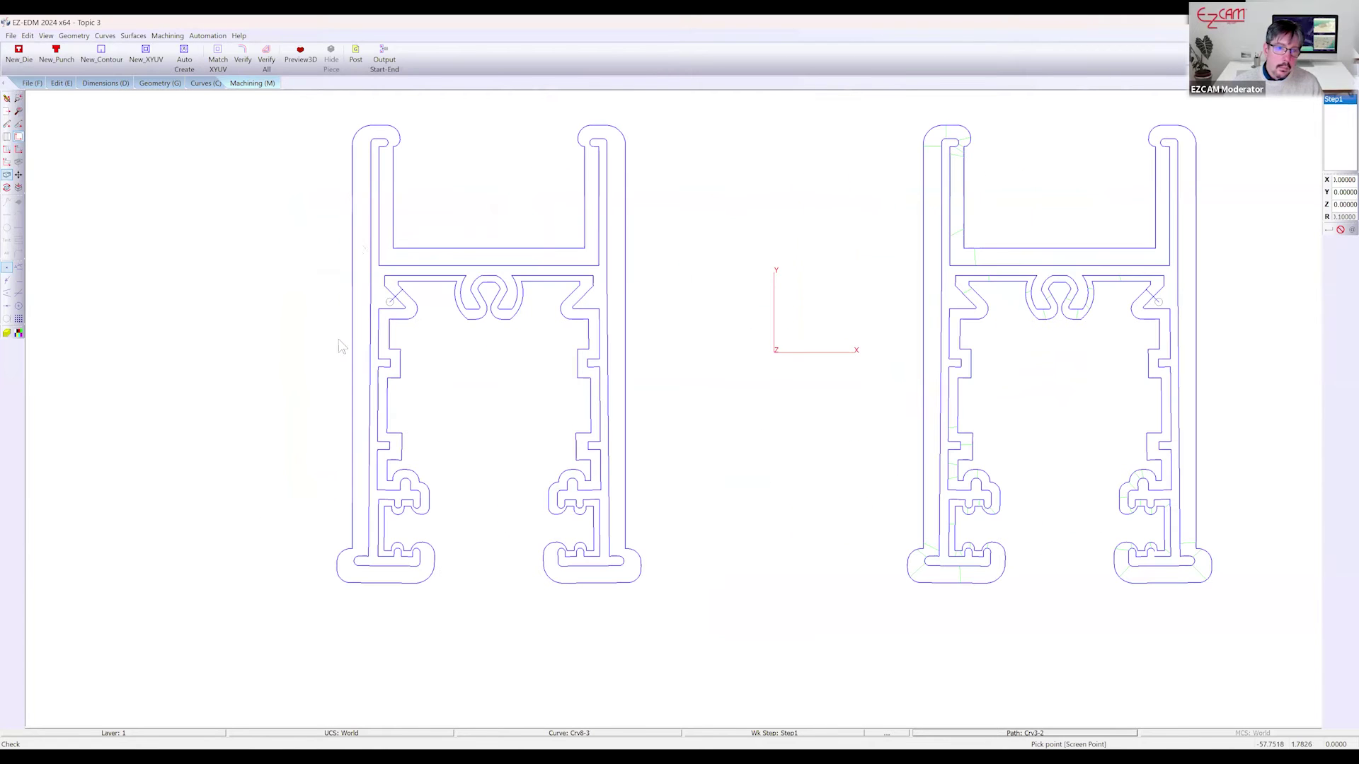
left_click(242, 59)
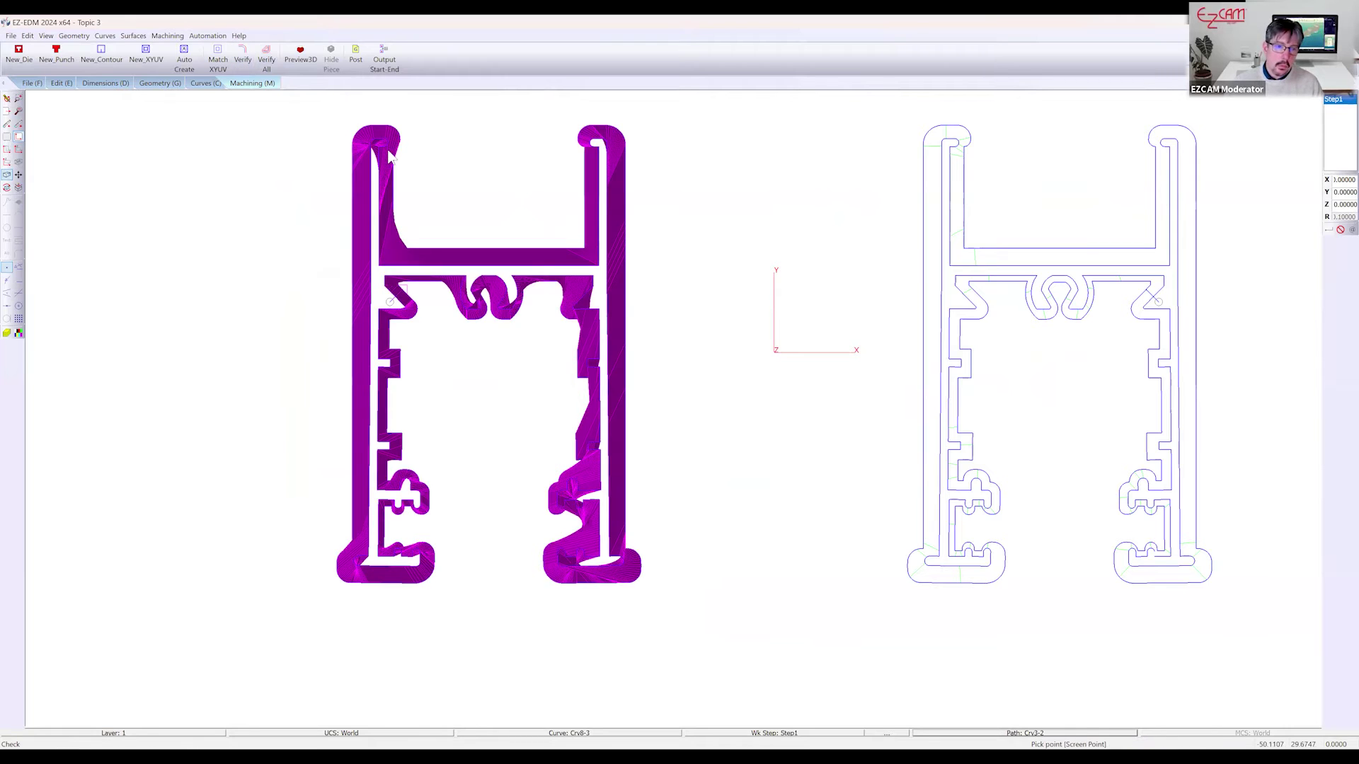
left_click(6, 100)
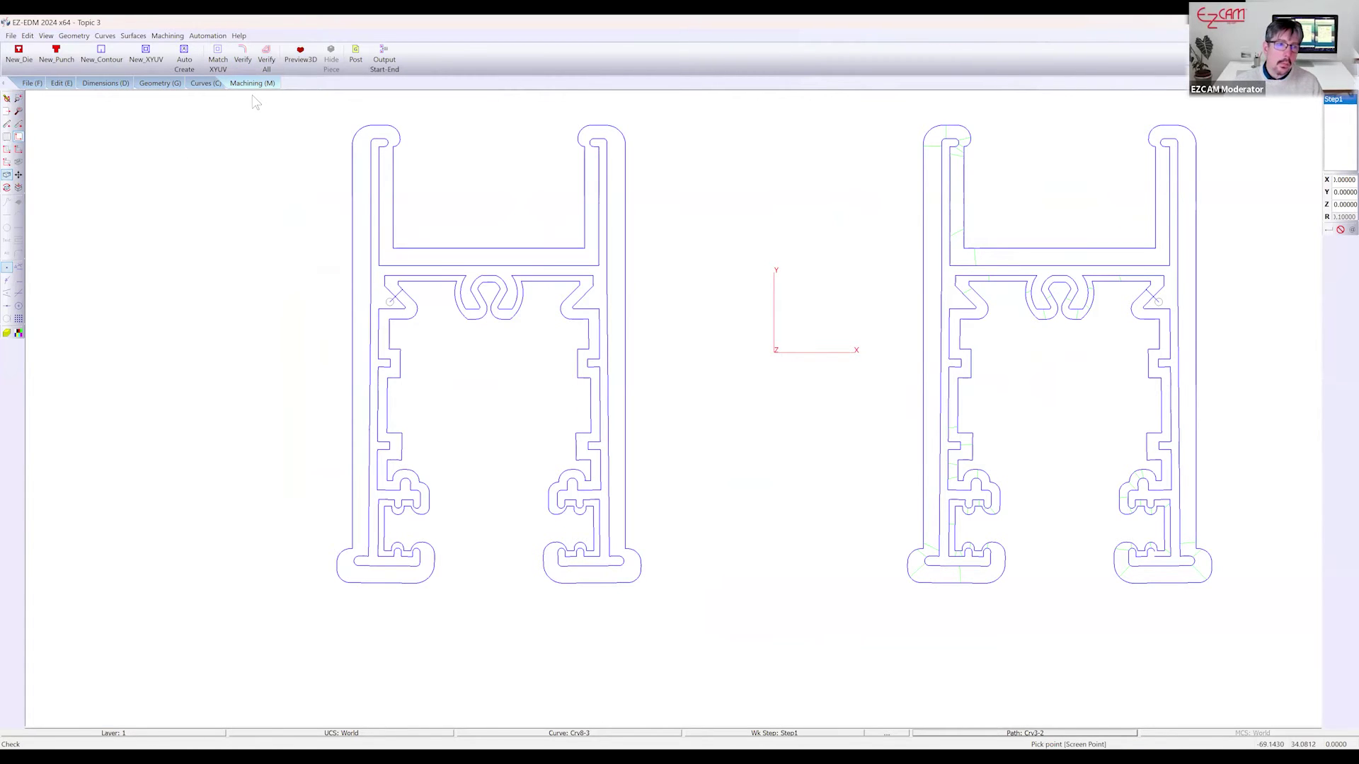
Match the upper and lower profiles at the inner corners beneath the part's two top hooks, using points on the curves
left_click(218, 59)
scroll(322, 135, "up", 10)
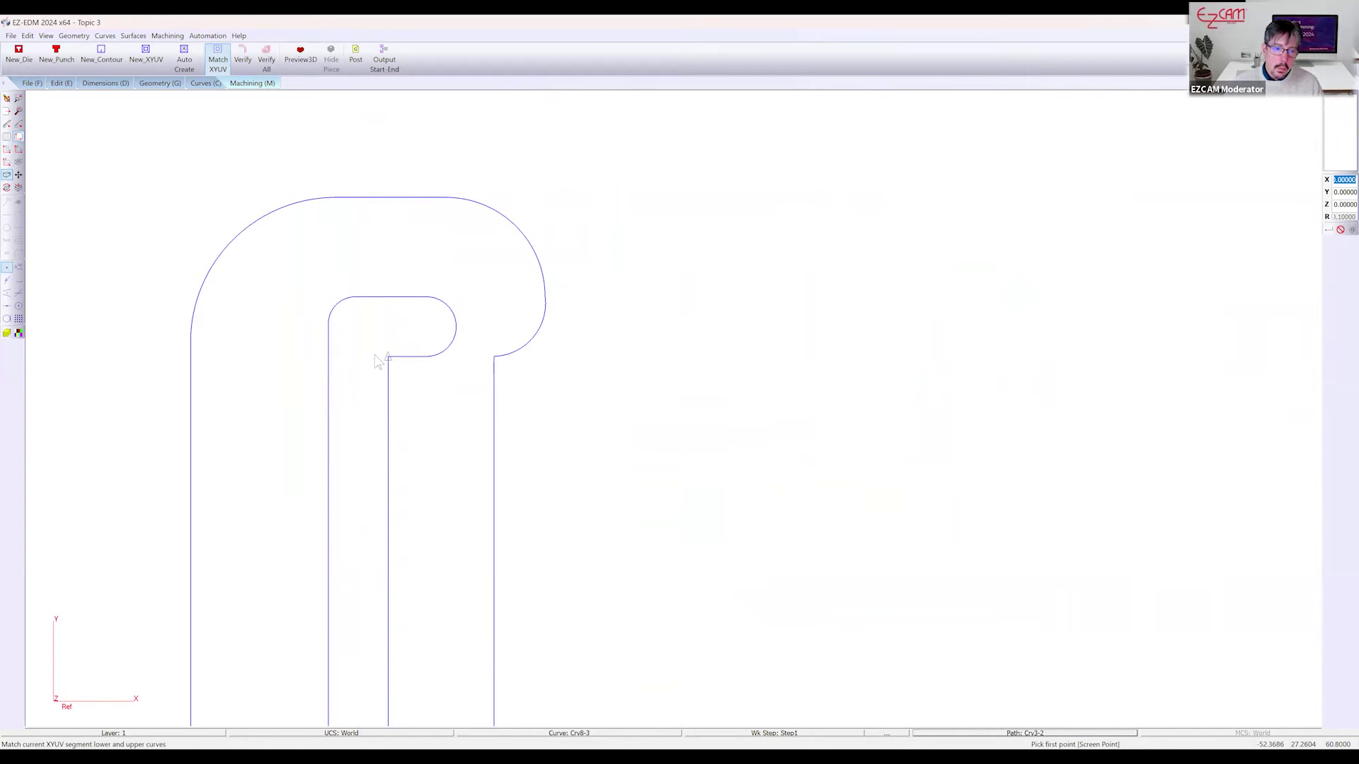
left_click(18, 266)
left_click(387, 359)
left_click(498, 366)
scroll(279, 264, "down", 5)
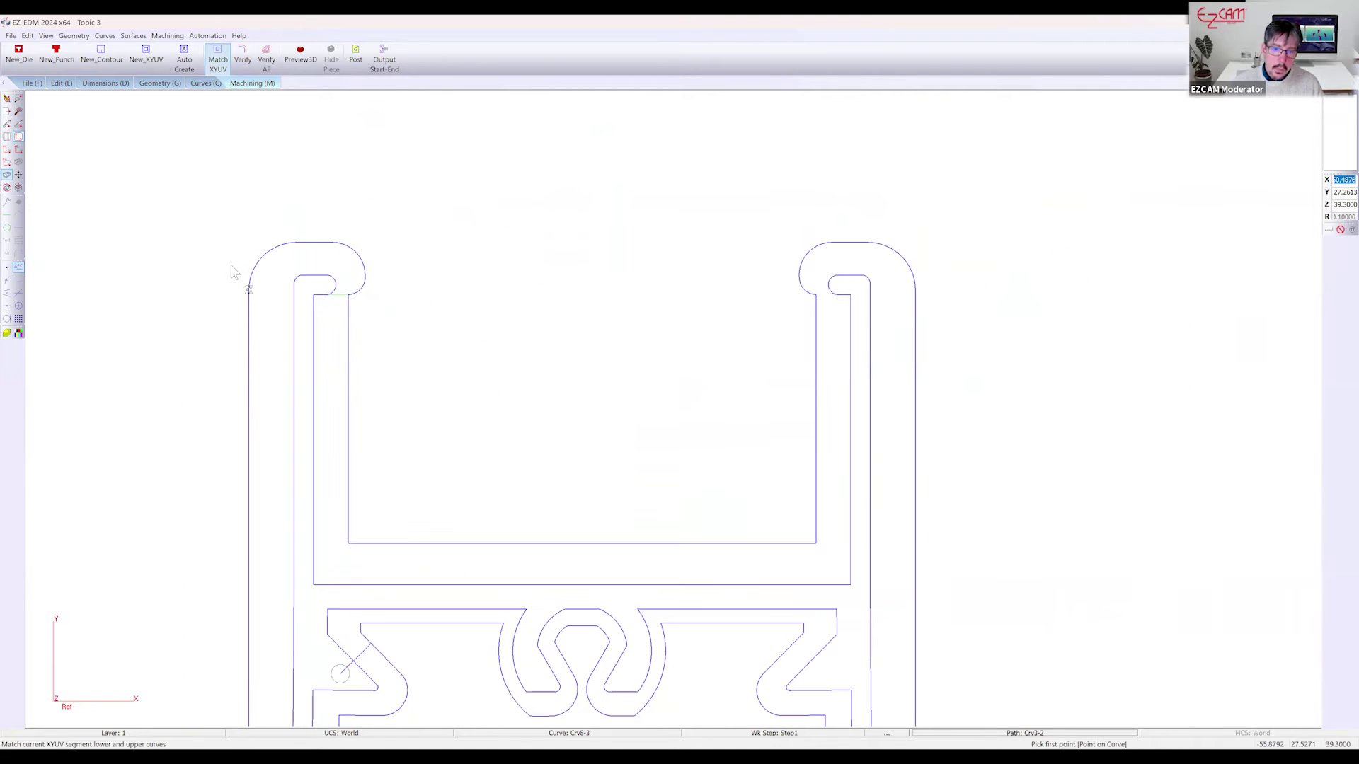
scroll(923, 306, "up", 5)
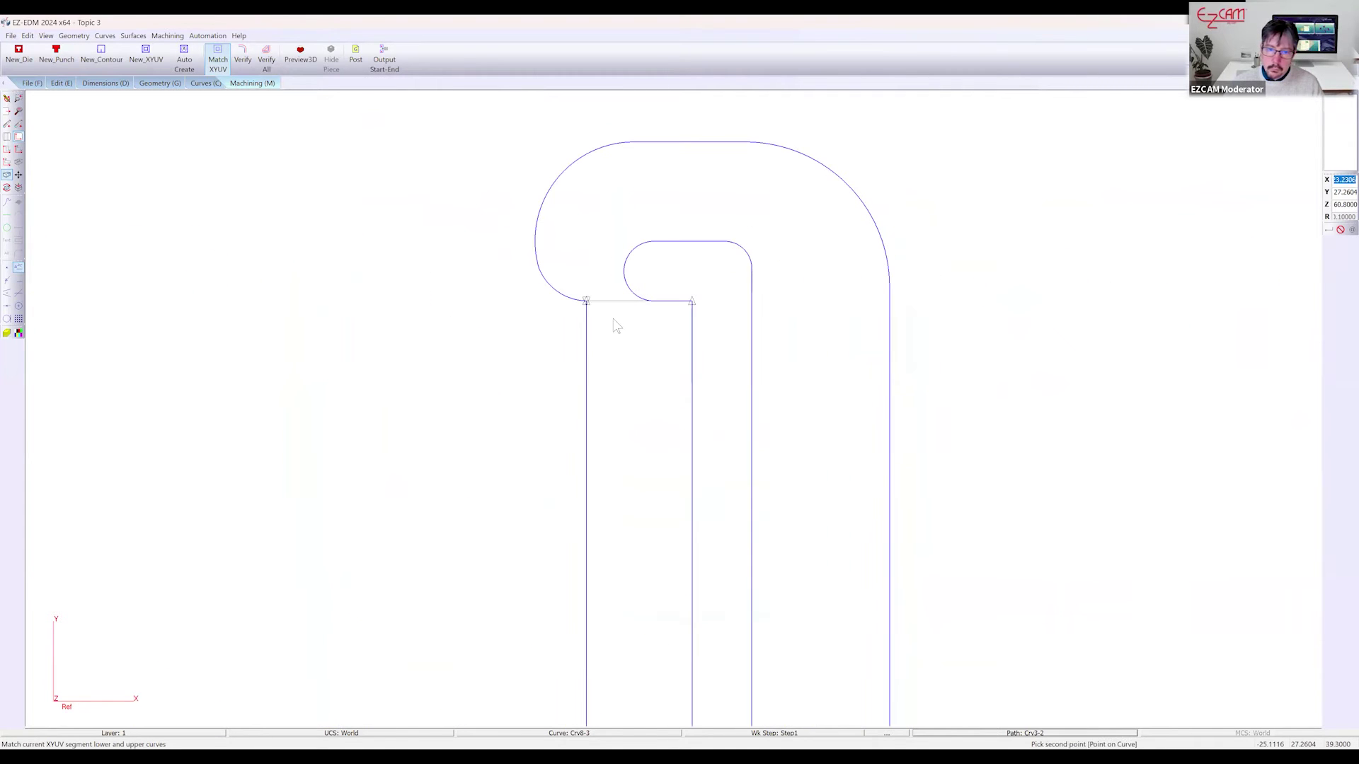
scroll(606, 323, "down", 5)
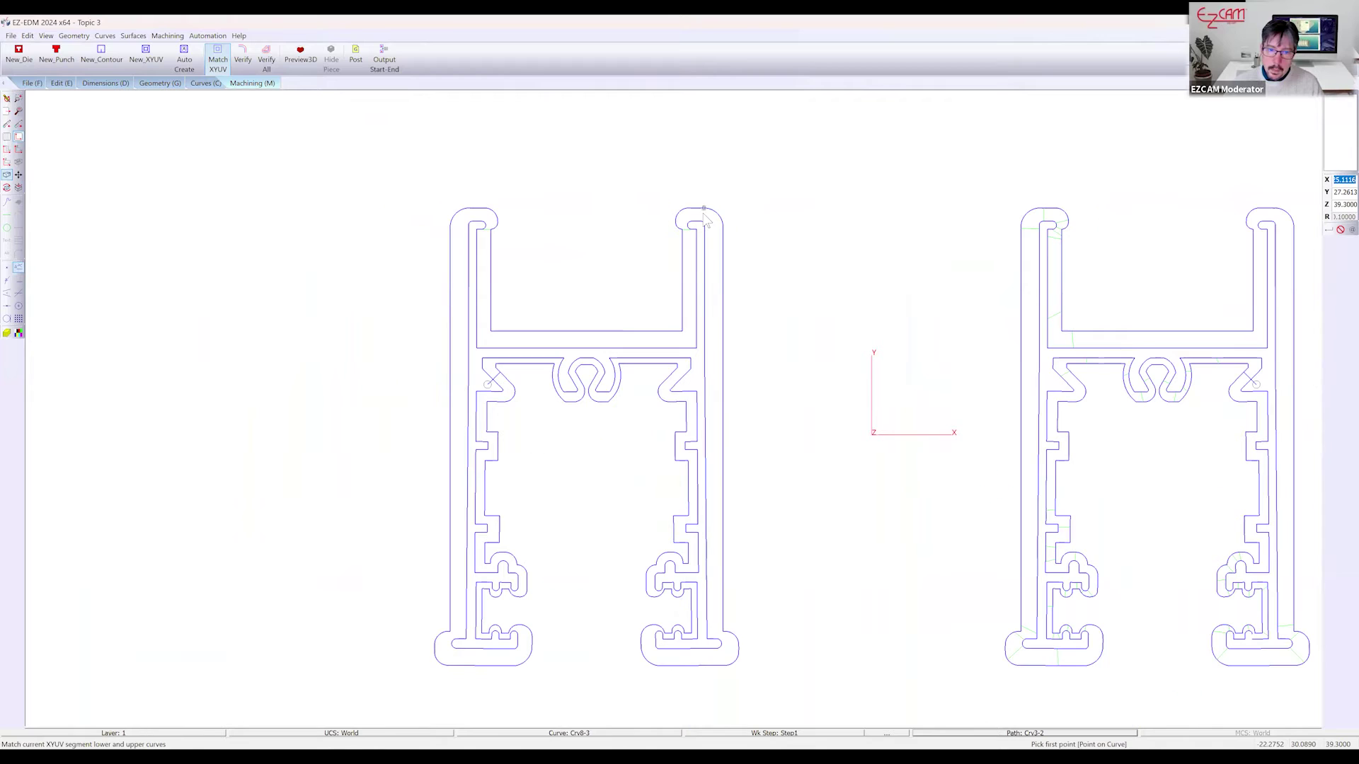
Match the upper and lower profiles at the two top corners of the central opening and the inner corners of both feet
left_click(677, 363)
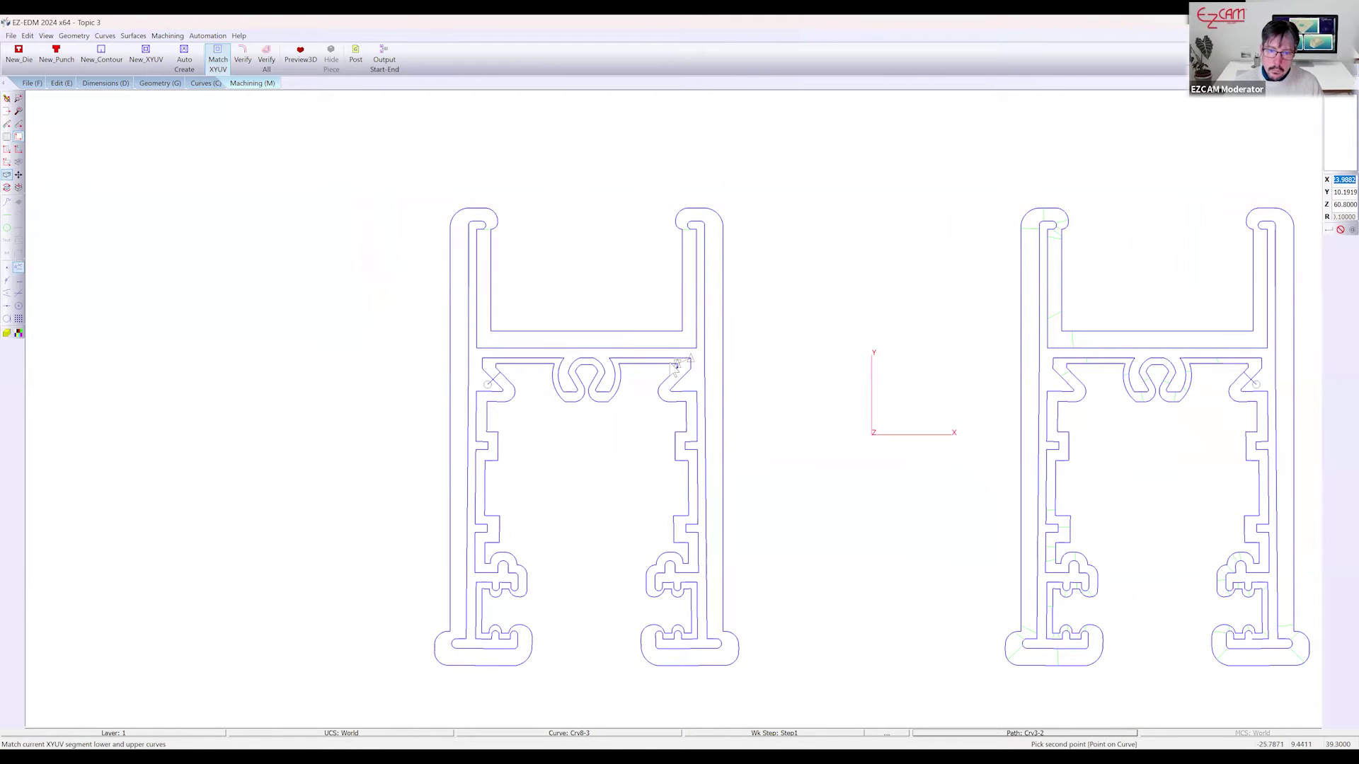
left_click(486, 361)
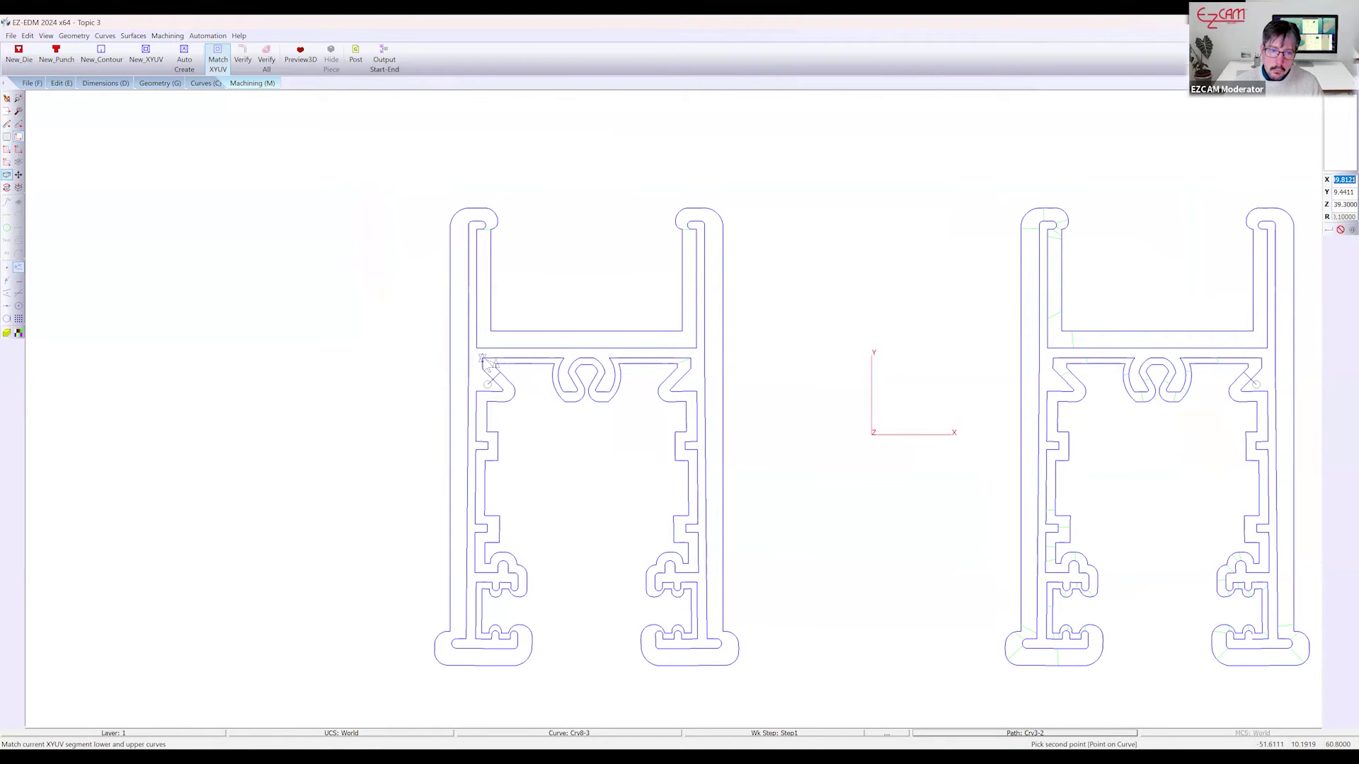
scroll(510, 311, "down", 1)
scroll(507, 622, "up", 3)
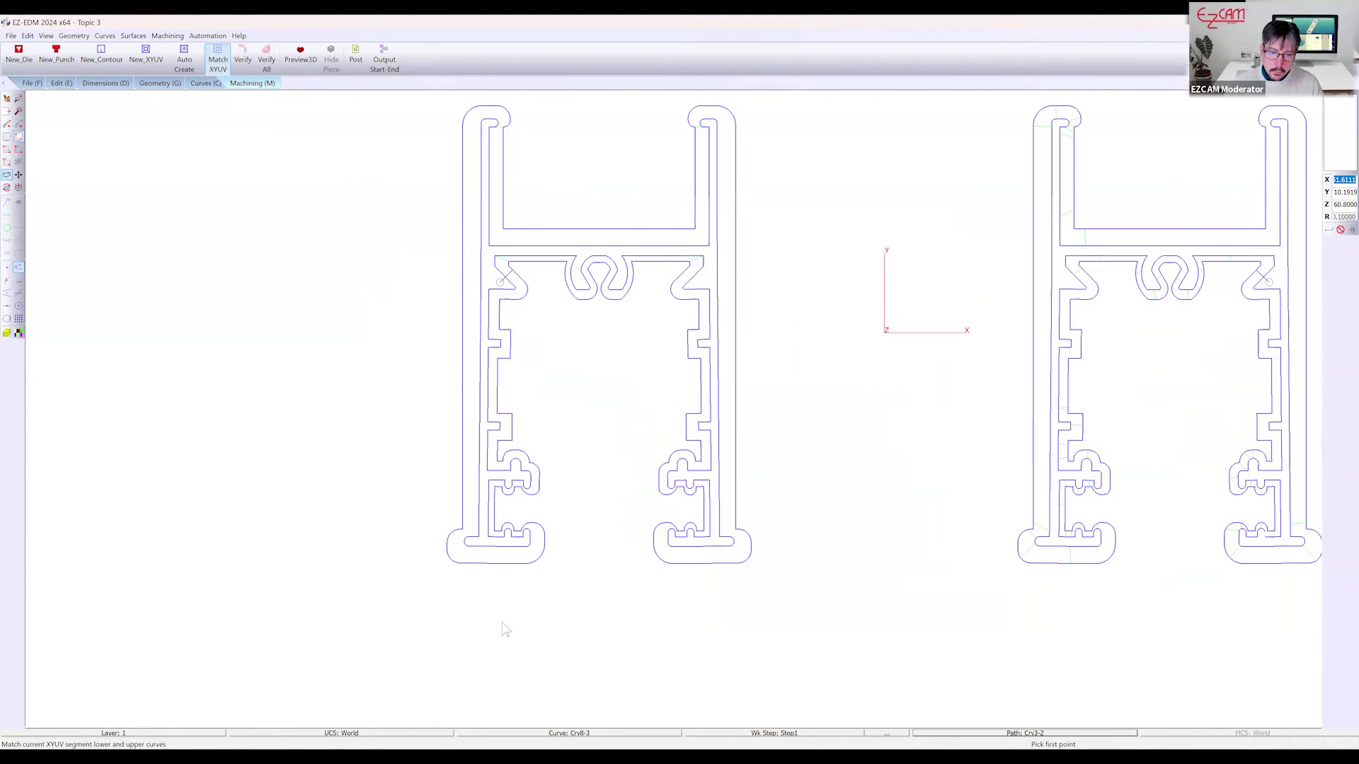
scroll(508, 609, "up", 1)
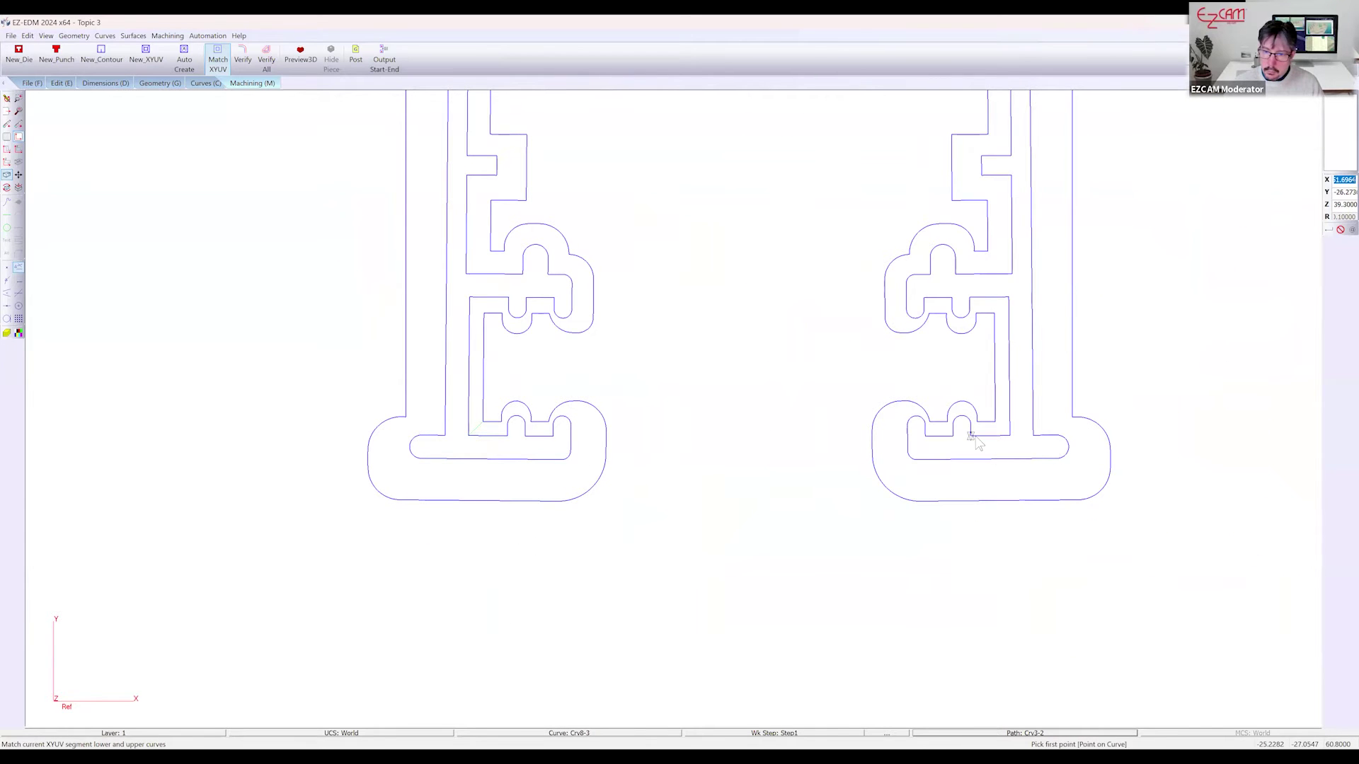
scroll(634, 544, "down", 1)
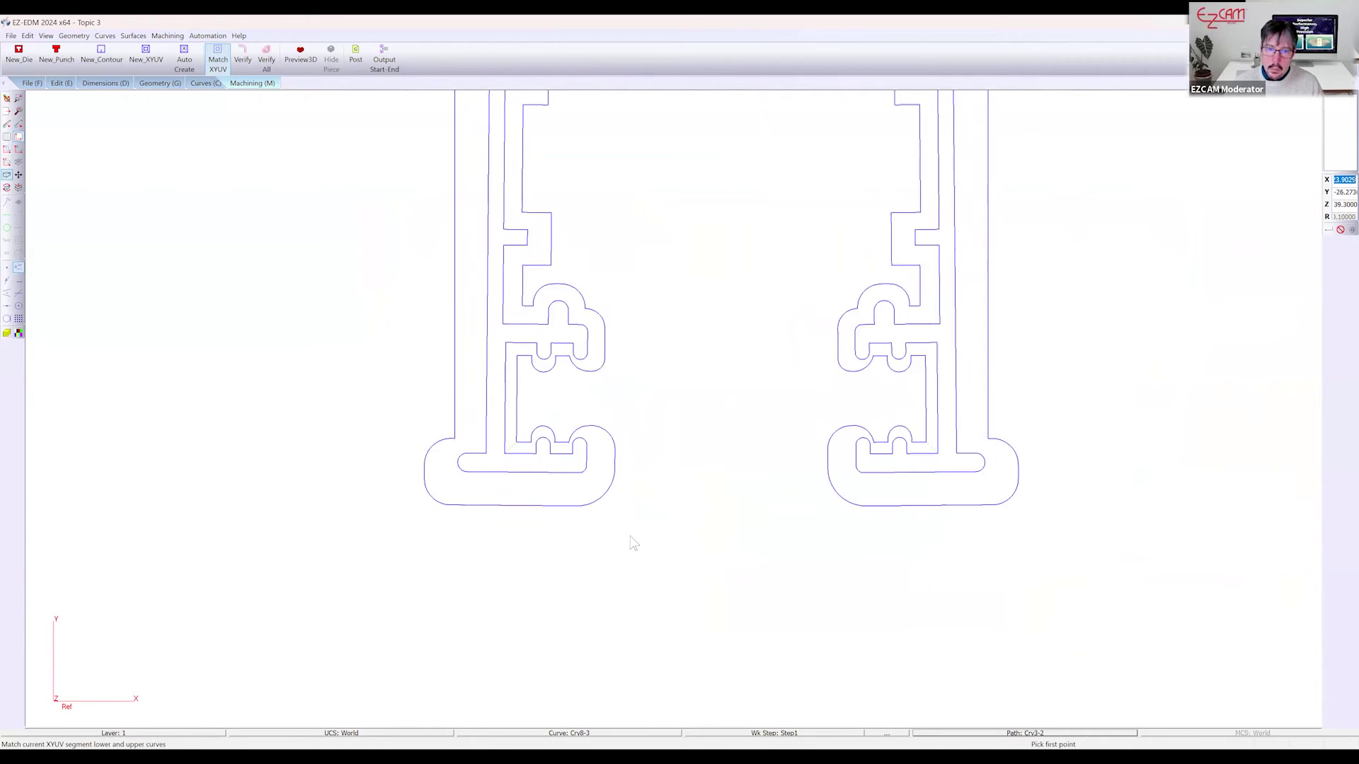
scroll(634, 543, "down", 5)
Verify the matched toolpath, examine it closely at the left foot, and clear the toolpath display
left_click(242, 58)
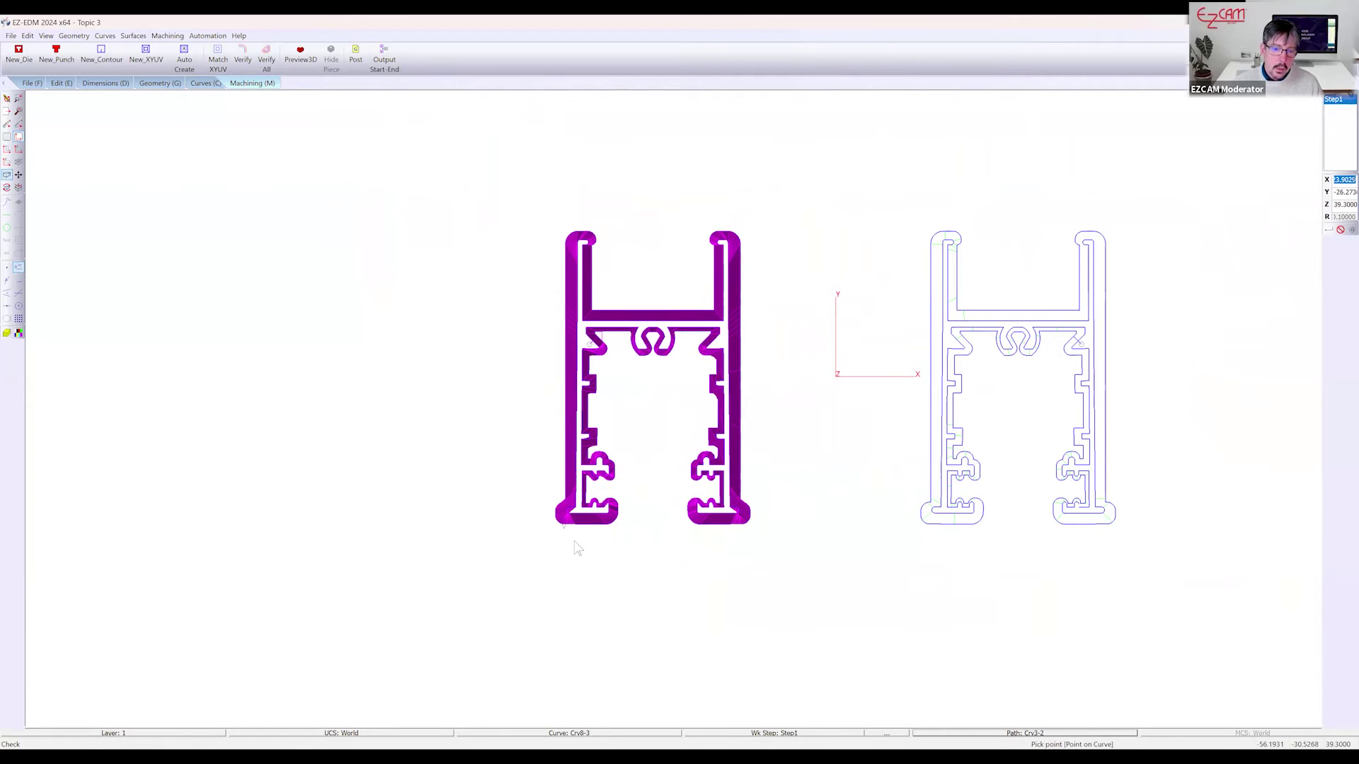
scroll(559, 503, "up", 5)
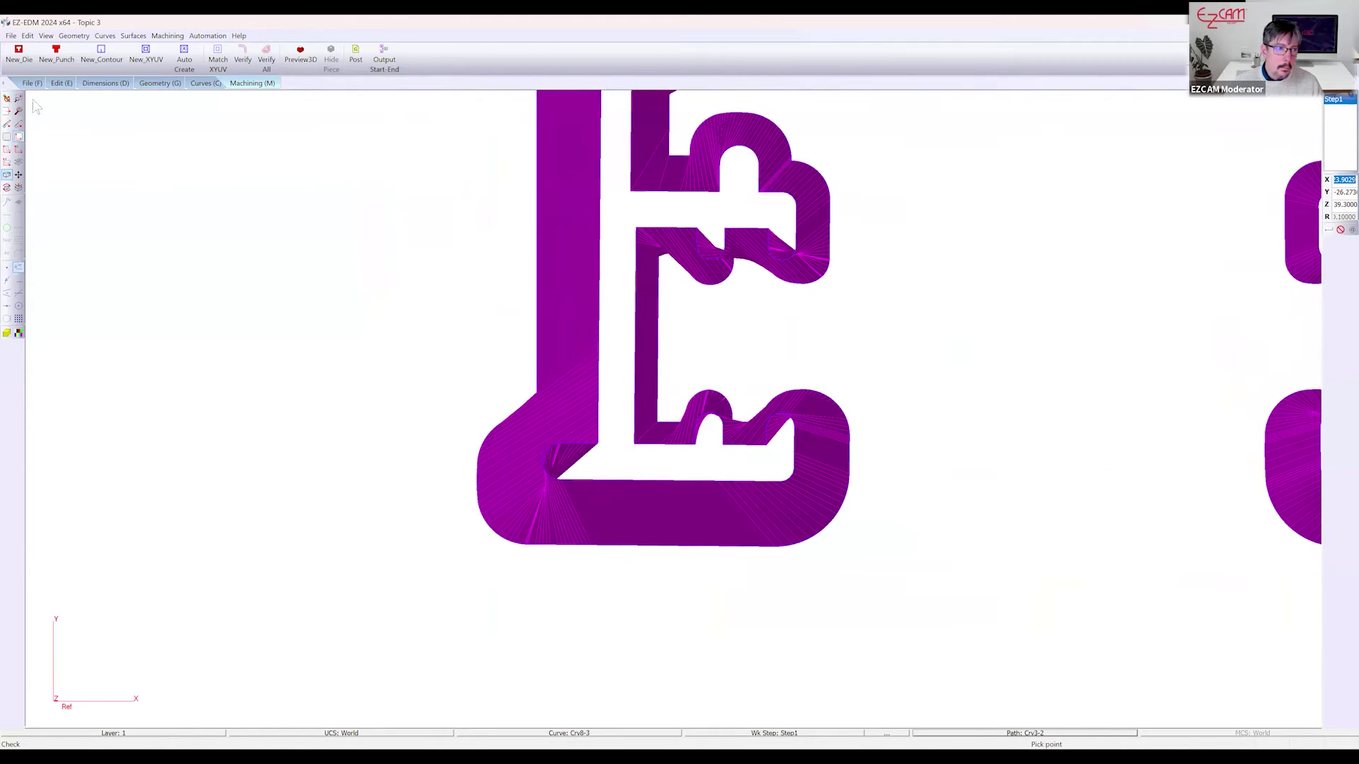
left_click(7, 99)
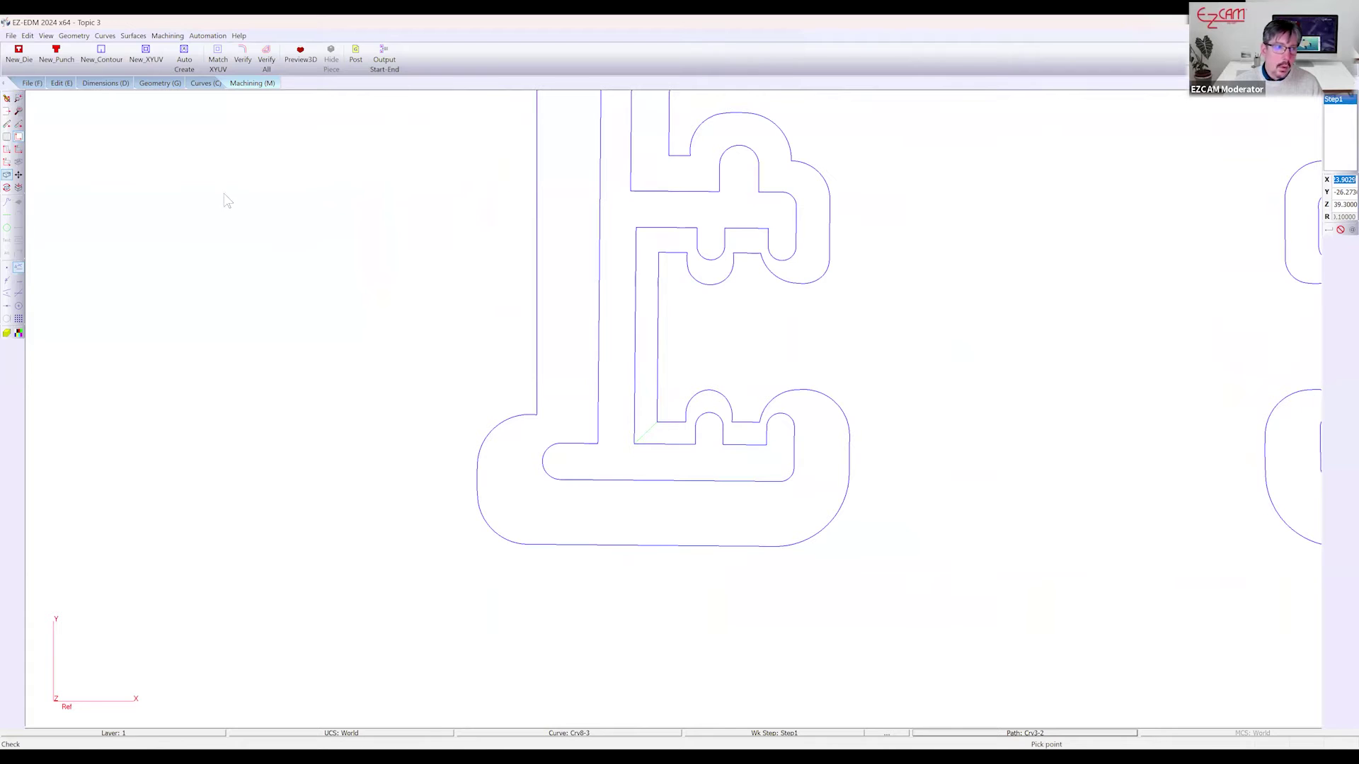
Match the upper and lower profiles at the left foot's outer corner and along its inner edge, and verify the toolpath
left_click(218, 60)
left_click(535, 416)
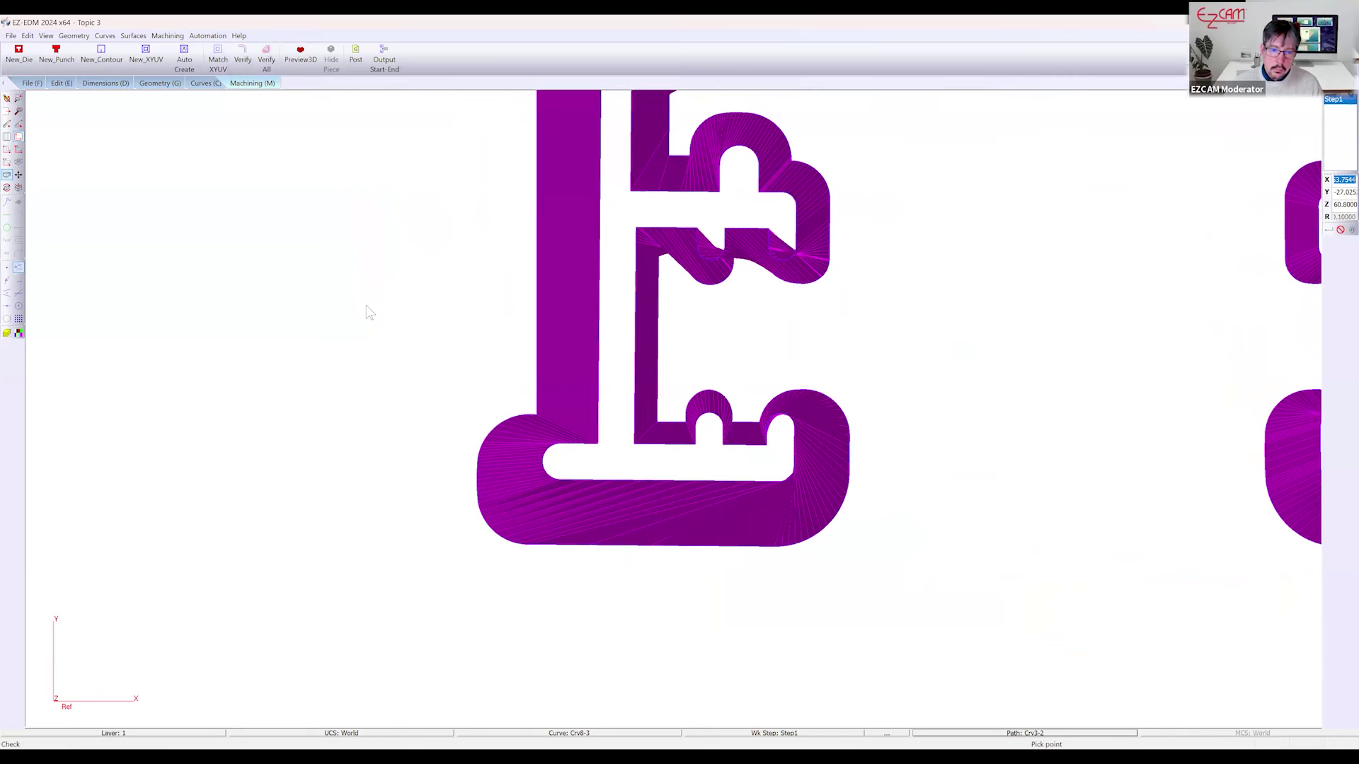
scroll(474, 438, "down", 3)
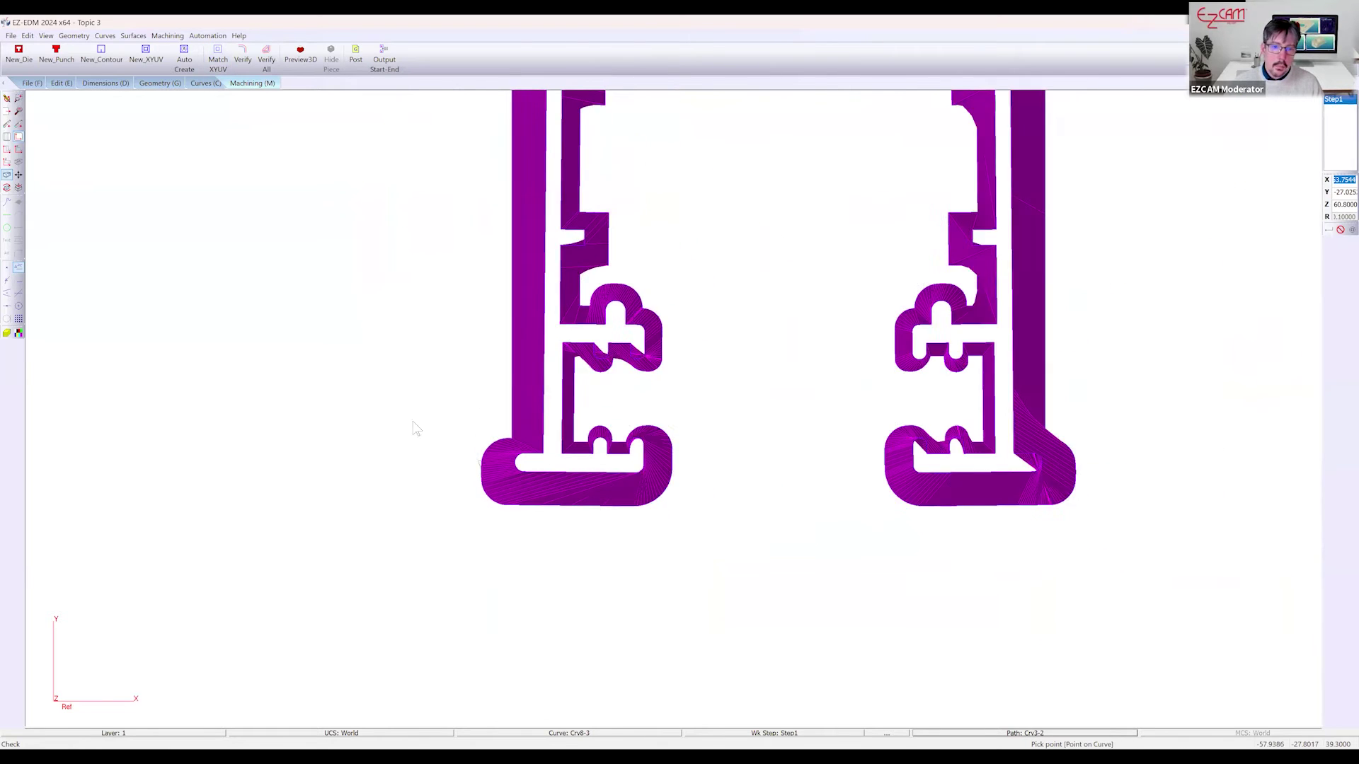
Open Topic 4.PRT from the PowerPoint Parts folder without saving the changes to Topic 3
left_click(32, 84)
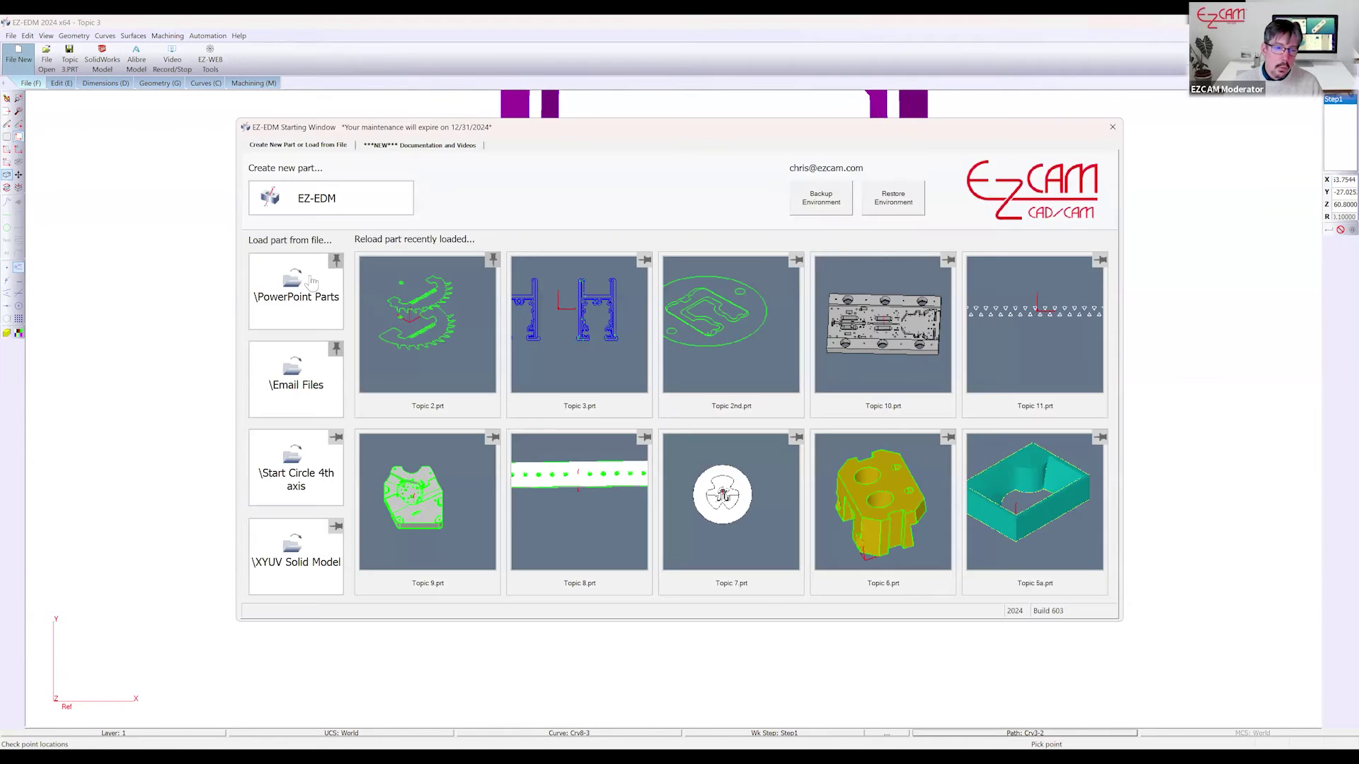
left_click(906, 491)
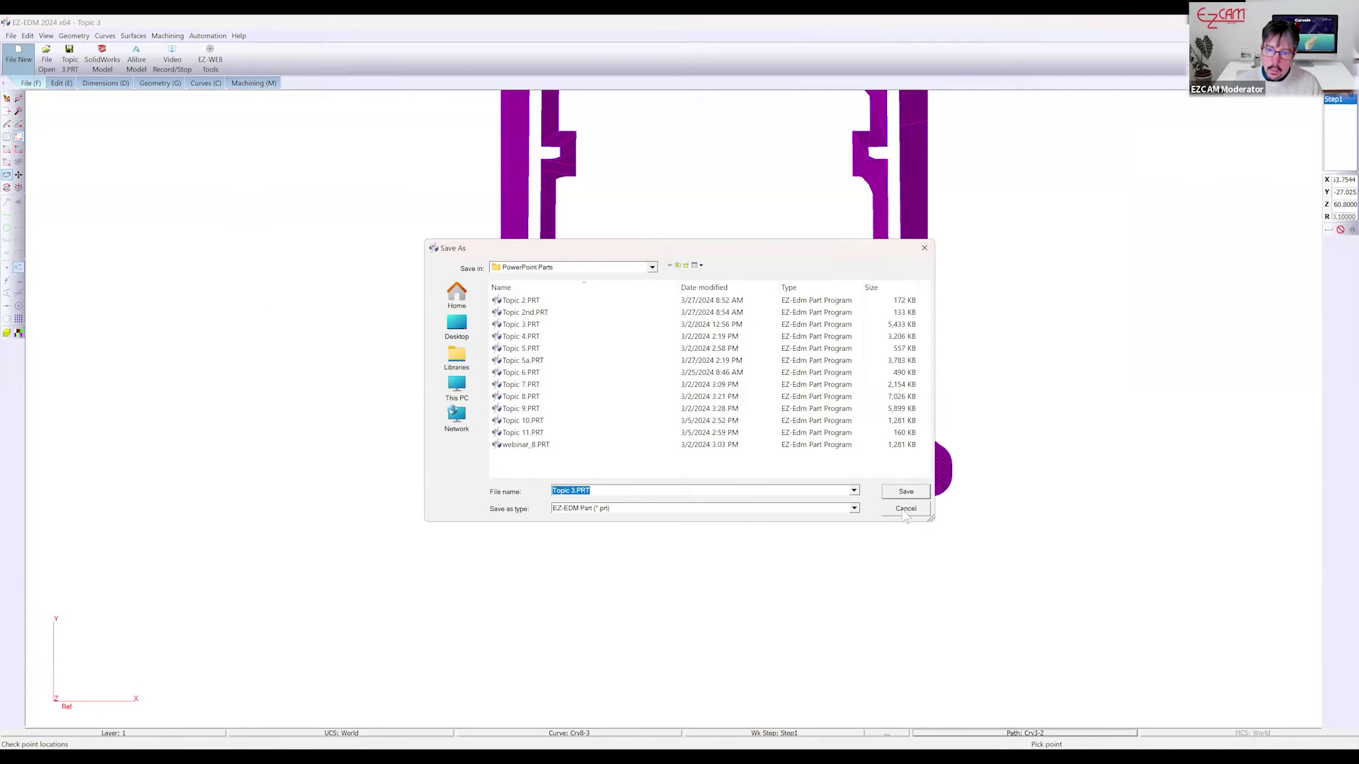
left_click(527, 333)
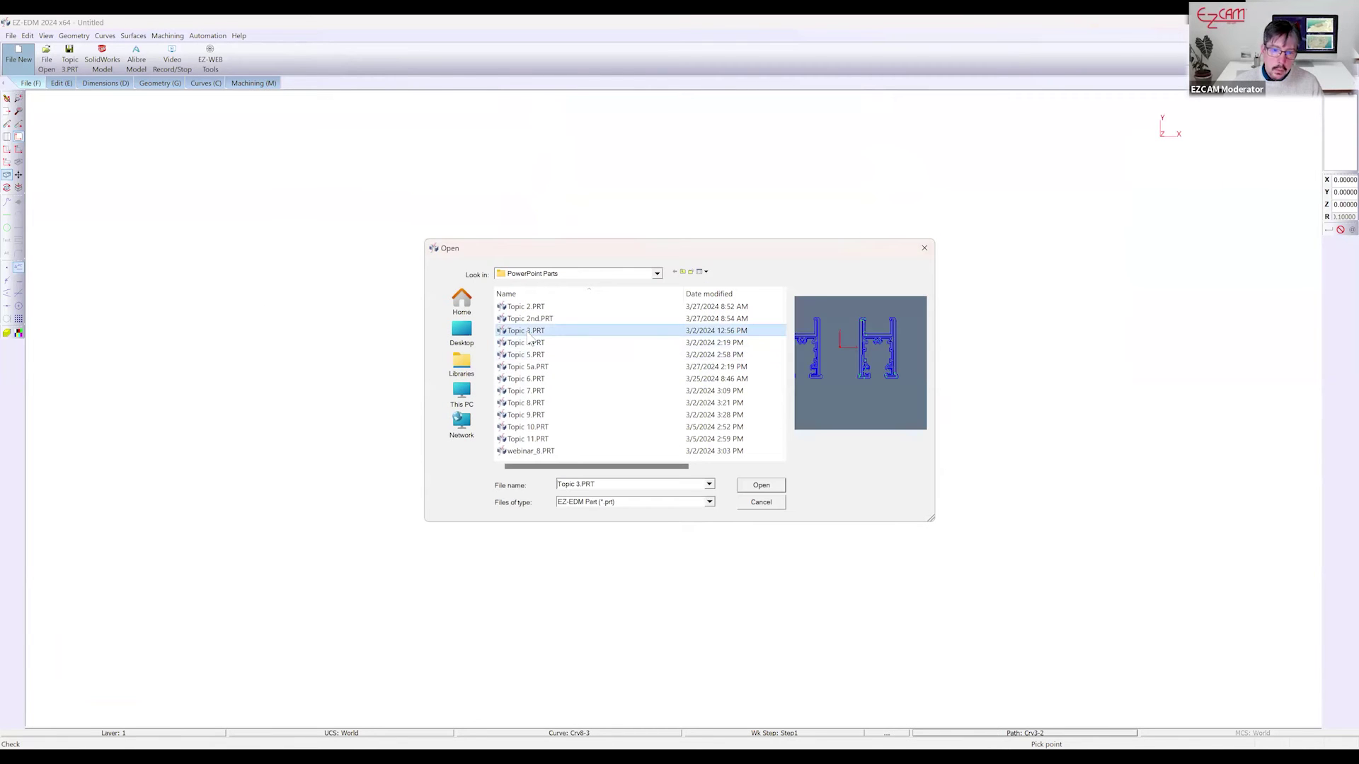
left_click(526, 344)
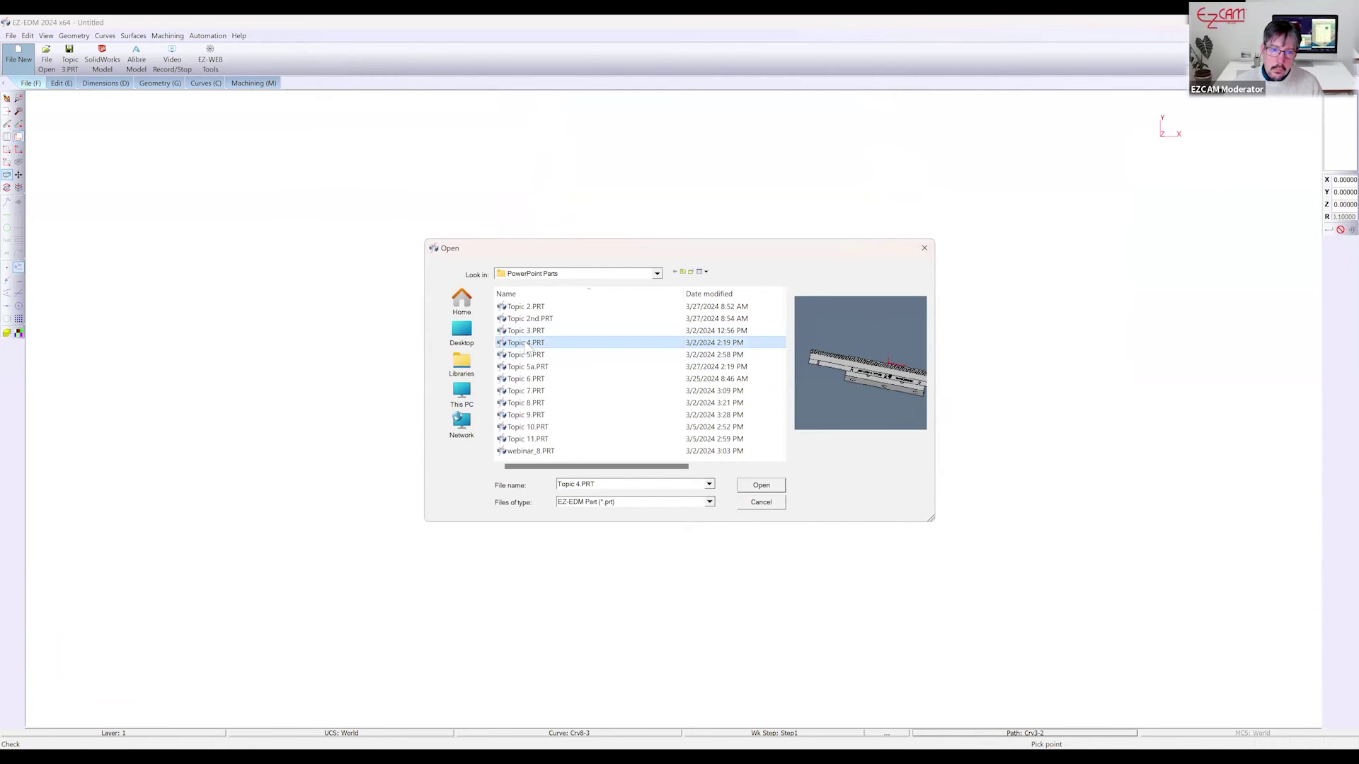
double_click(527, 344)
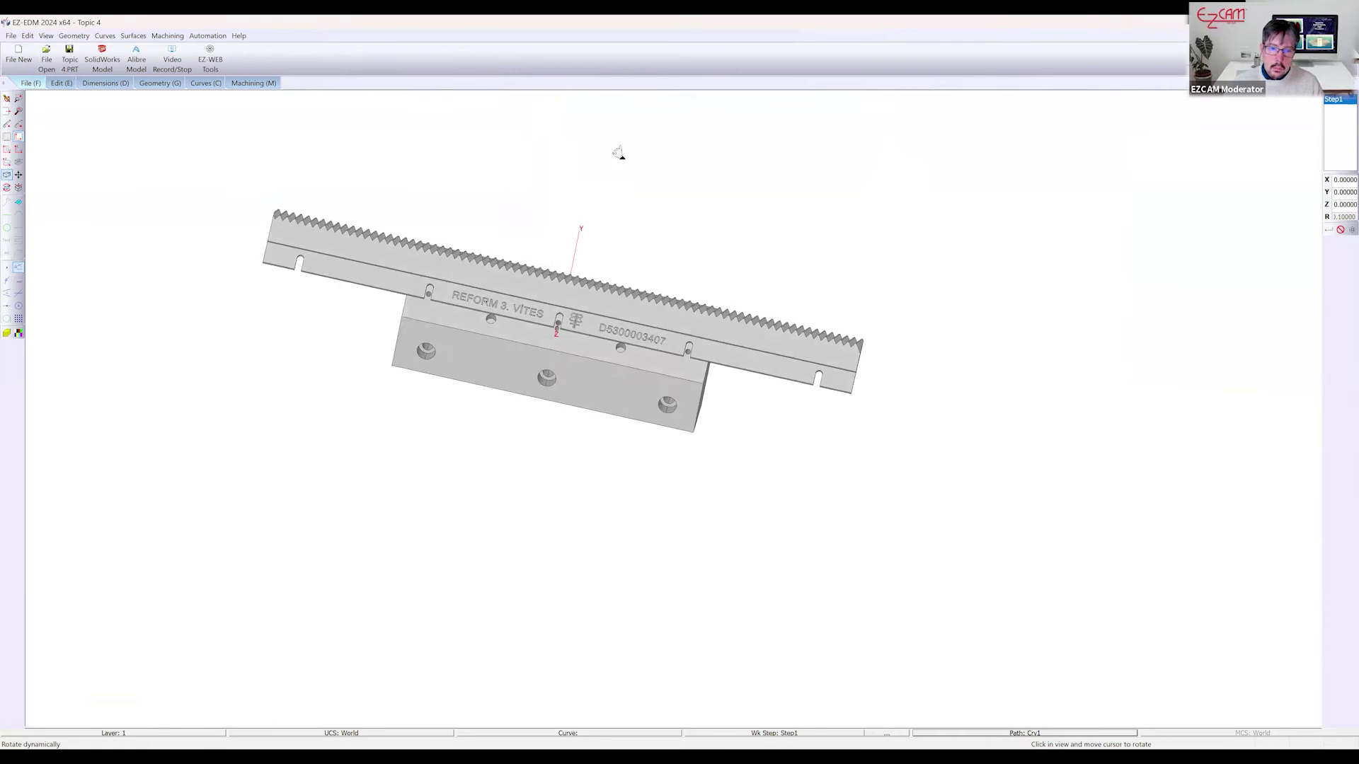
Create an intersection curve through the rack at the height of a tooth edge's midpoint, Z 23.577
left_click_drag(615, 256, 579, 410)
scroll(566, 375, "up", 3)
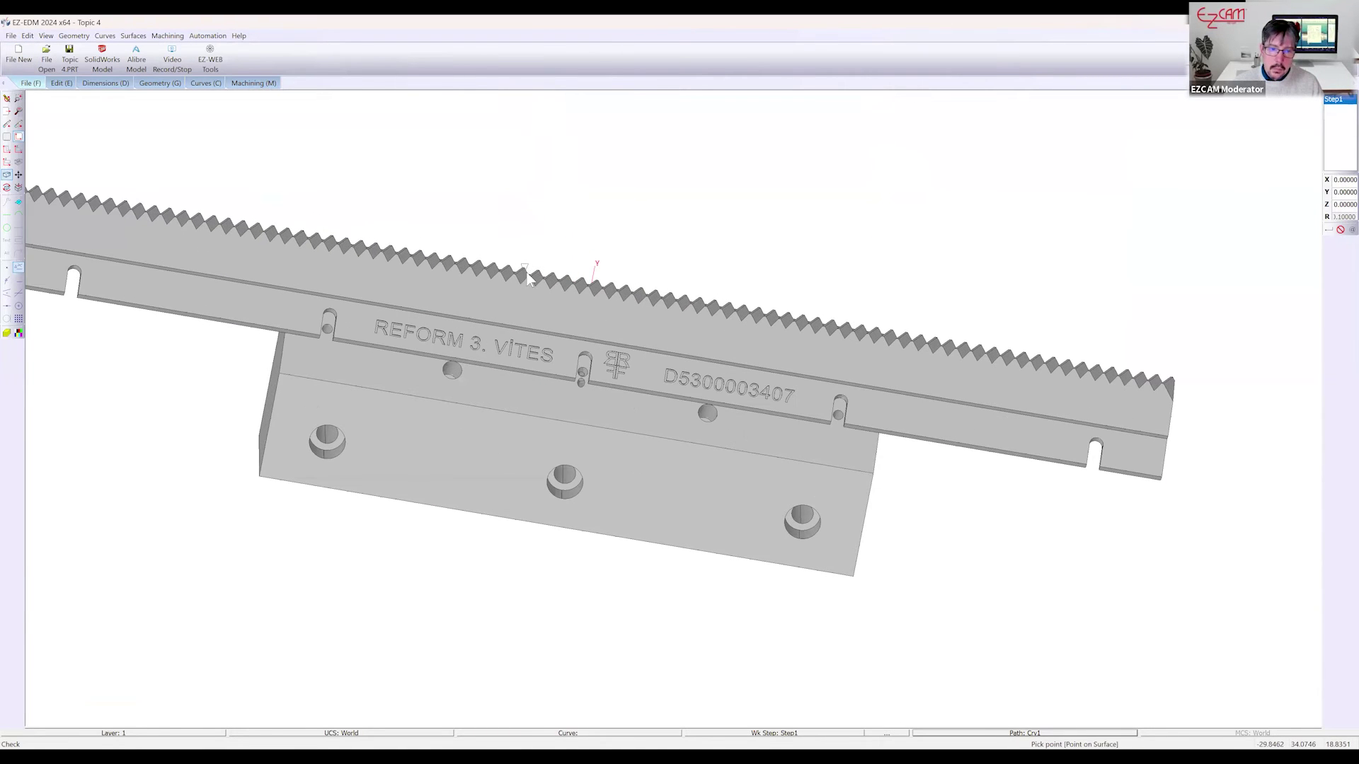
middle_click_drag(562, 362, 558, 141)
mouse_move(490, 474)
middle_mouse_down()
mouse_move(532, 188)
mouse_move(412, 394)
mouse_move(618, 364)
mouse_move(444, 551)
mouse_move(490, 347)
mouse_move(524, 325)
mouse_move(476, 479)
middle_mouse_up()
scroll(537, 316, "up", 5)
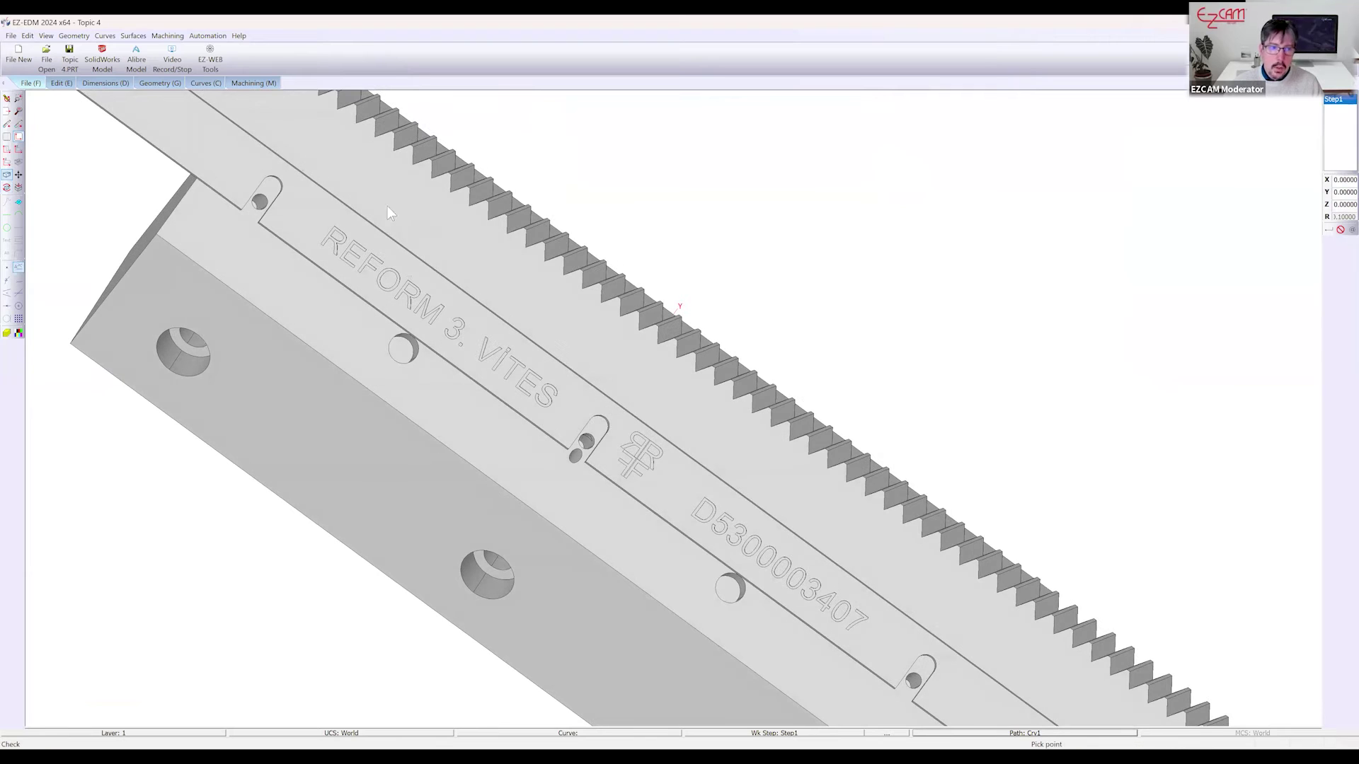
left_click(223, 83)
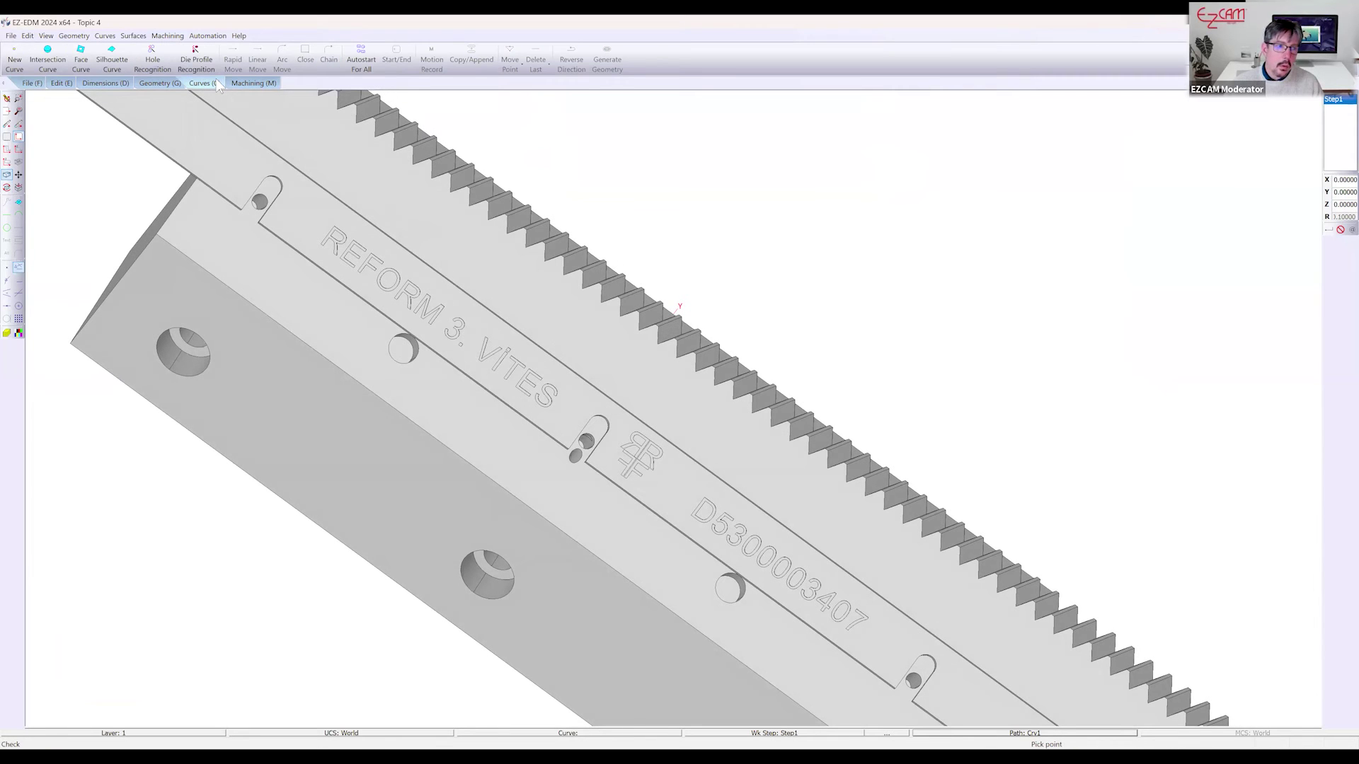
left_click(48, 55)
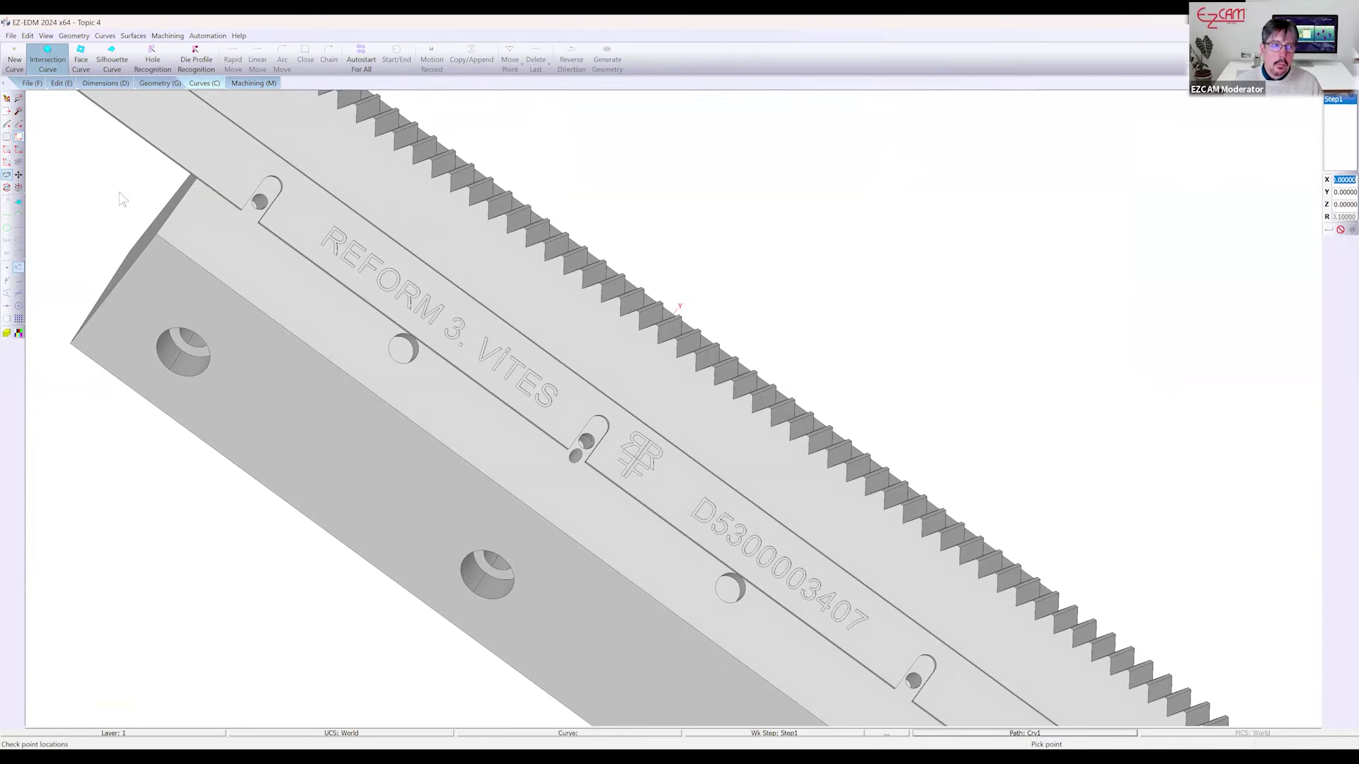
left_click(119, 192)
scroll(472, 312, "up", 10)
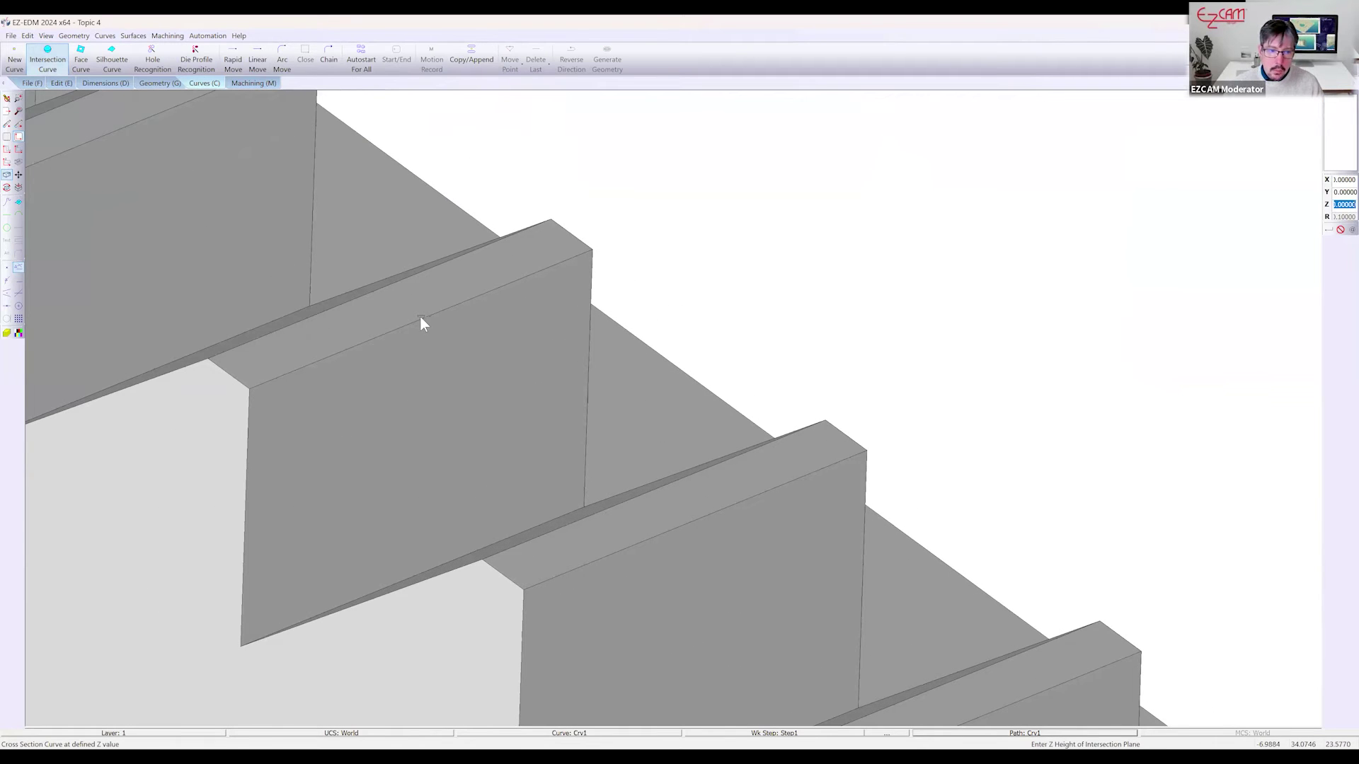
left_click(421, 318)
scroll(437, 322, "down", 10)
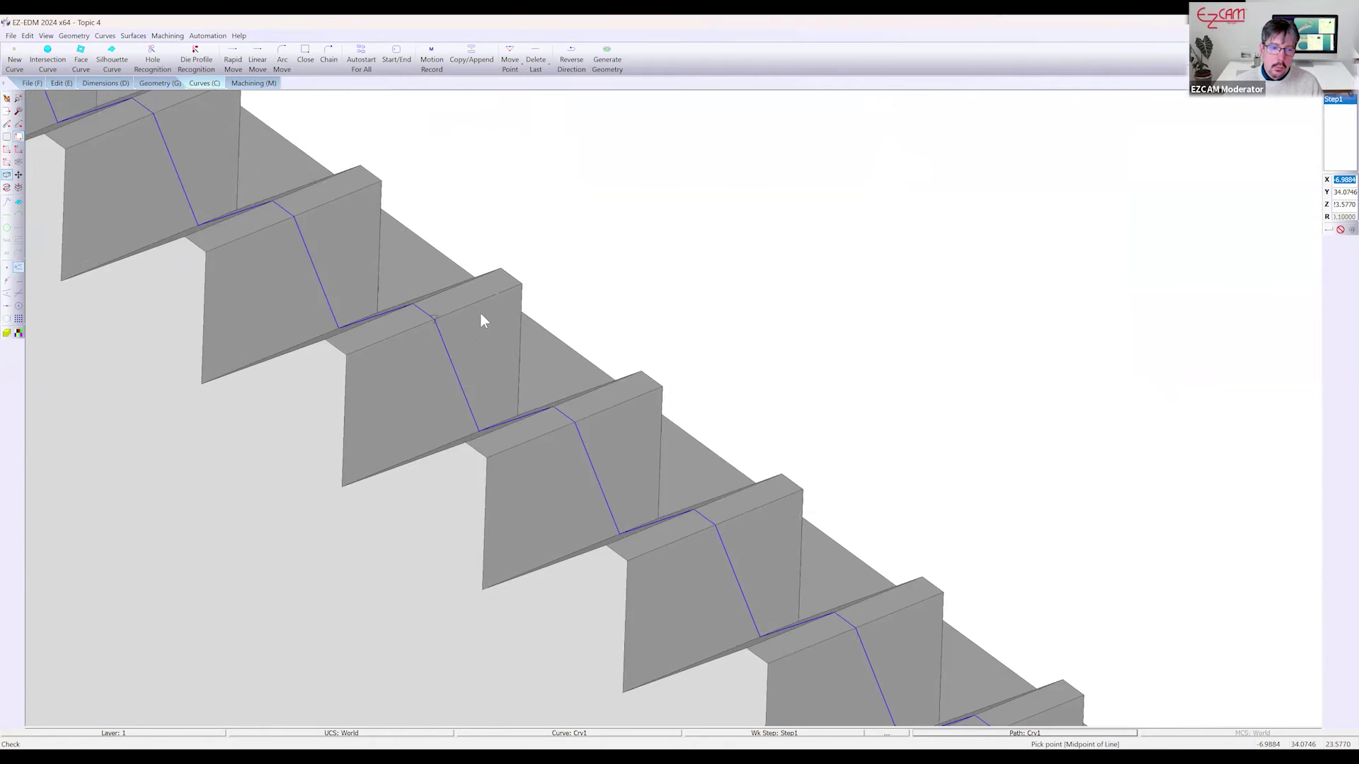
Create a second intersection curve through the rack at Z 21.577 and check both curves along the teeth
scroll(622, 318, "down", 4)
middle_click_drag(461, 422, 520, 149)
middle_click_drag(414, 415, 379, 419)
middle_click_drag(372, 310, 307, 300)
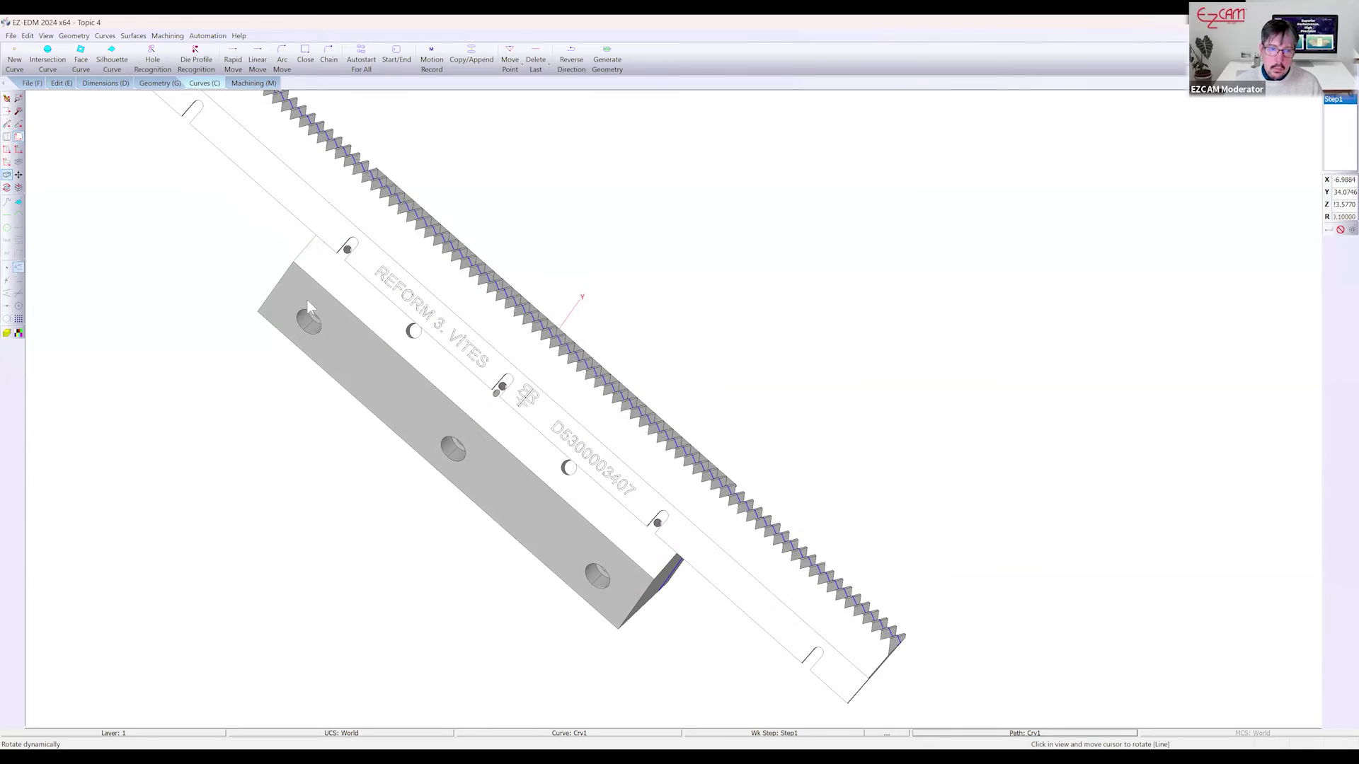
left_click(58, 57)
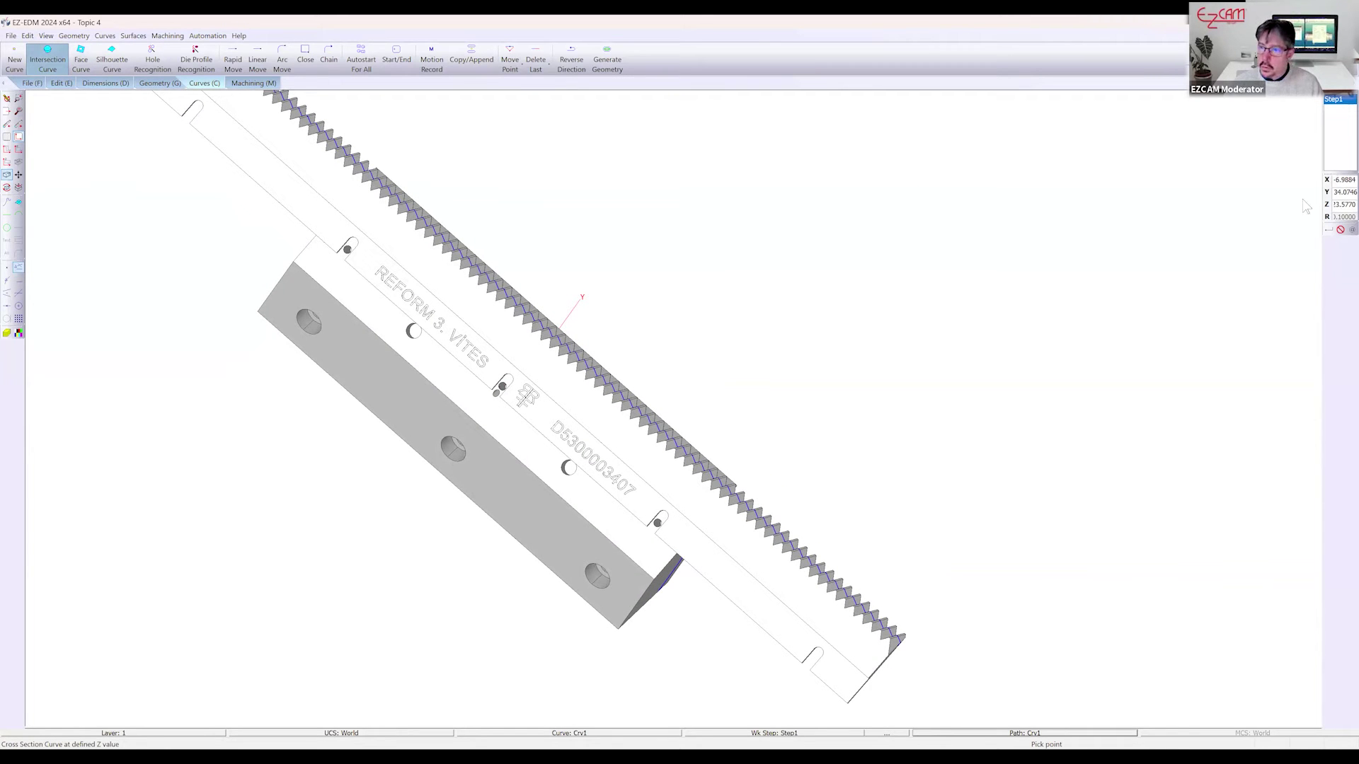
key("BackSpace")
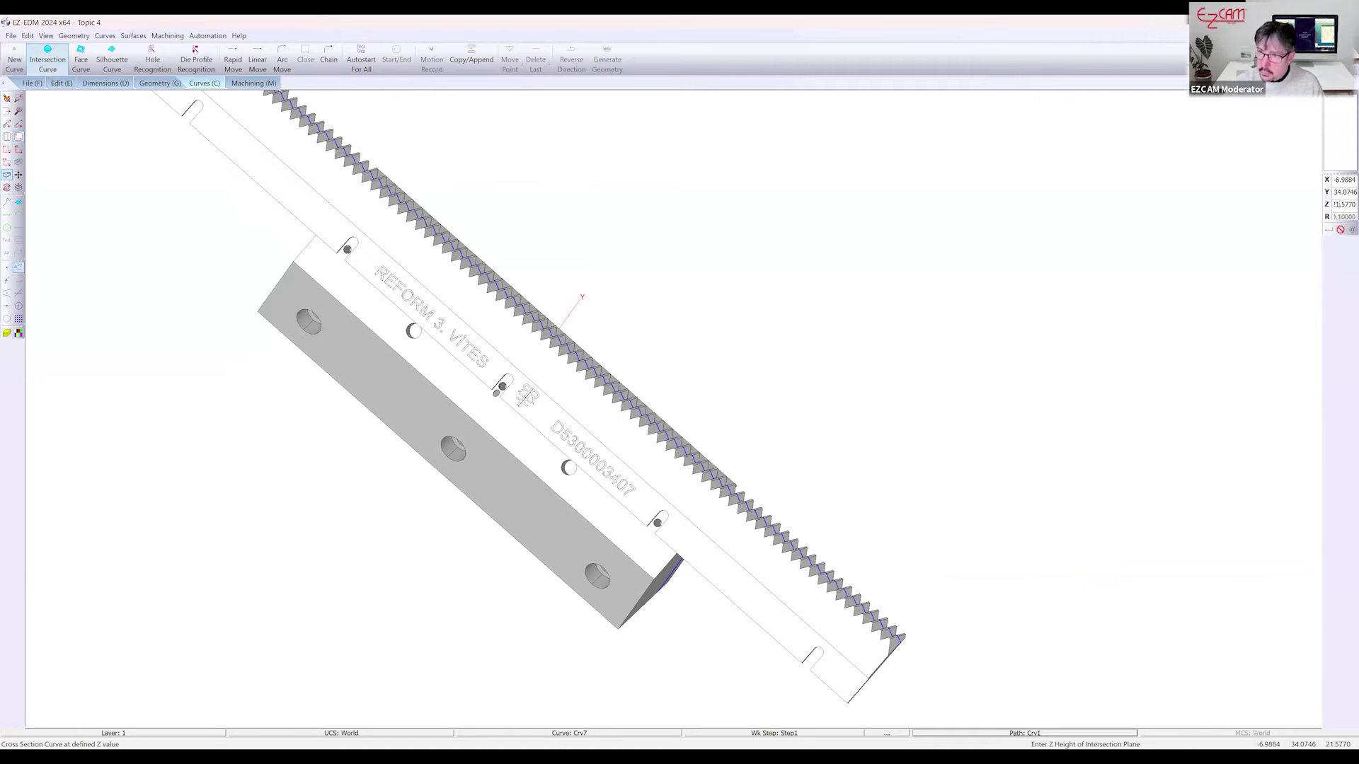
key("Return")
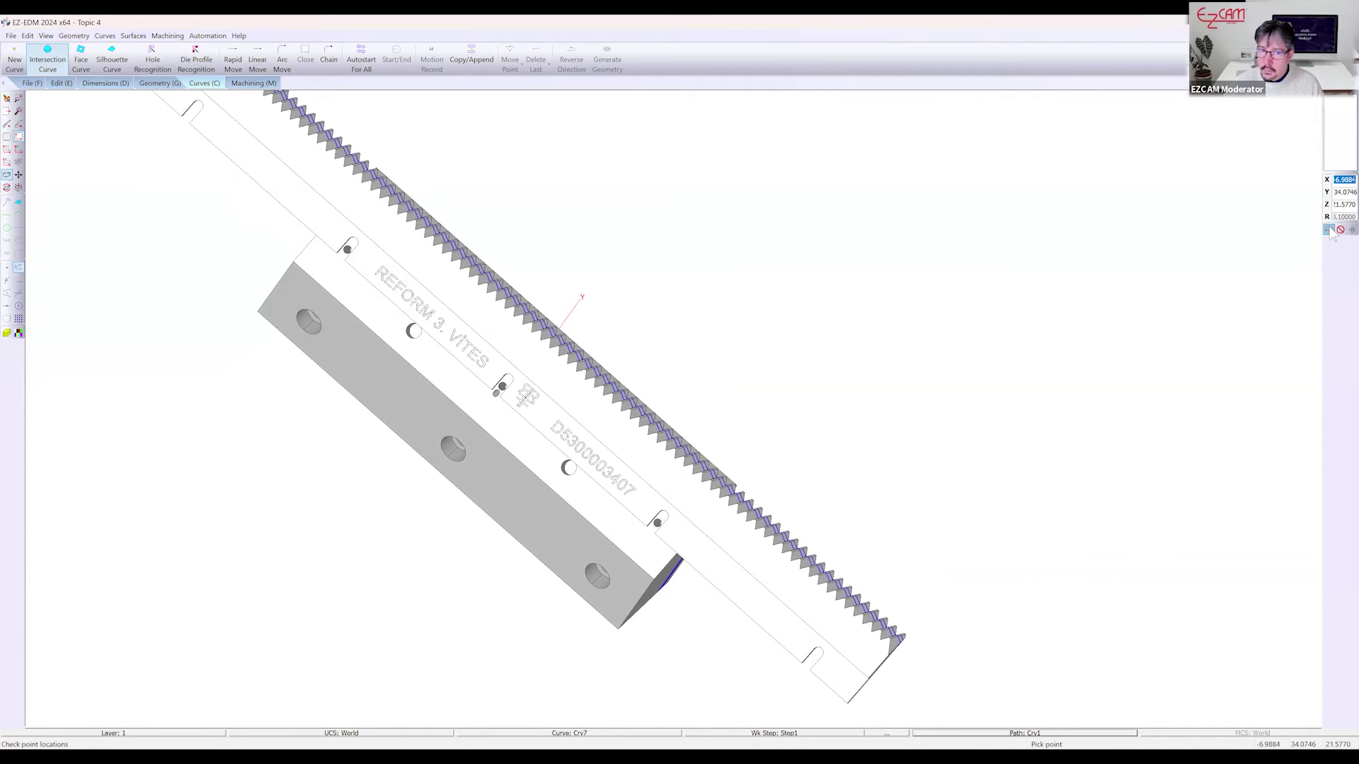
scroll(506, 400, "up", 5)
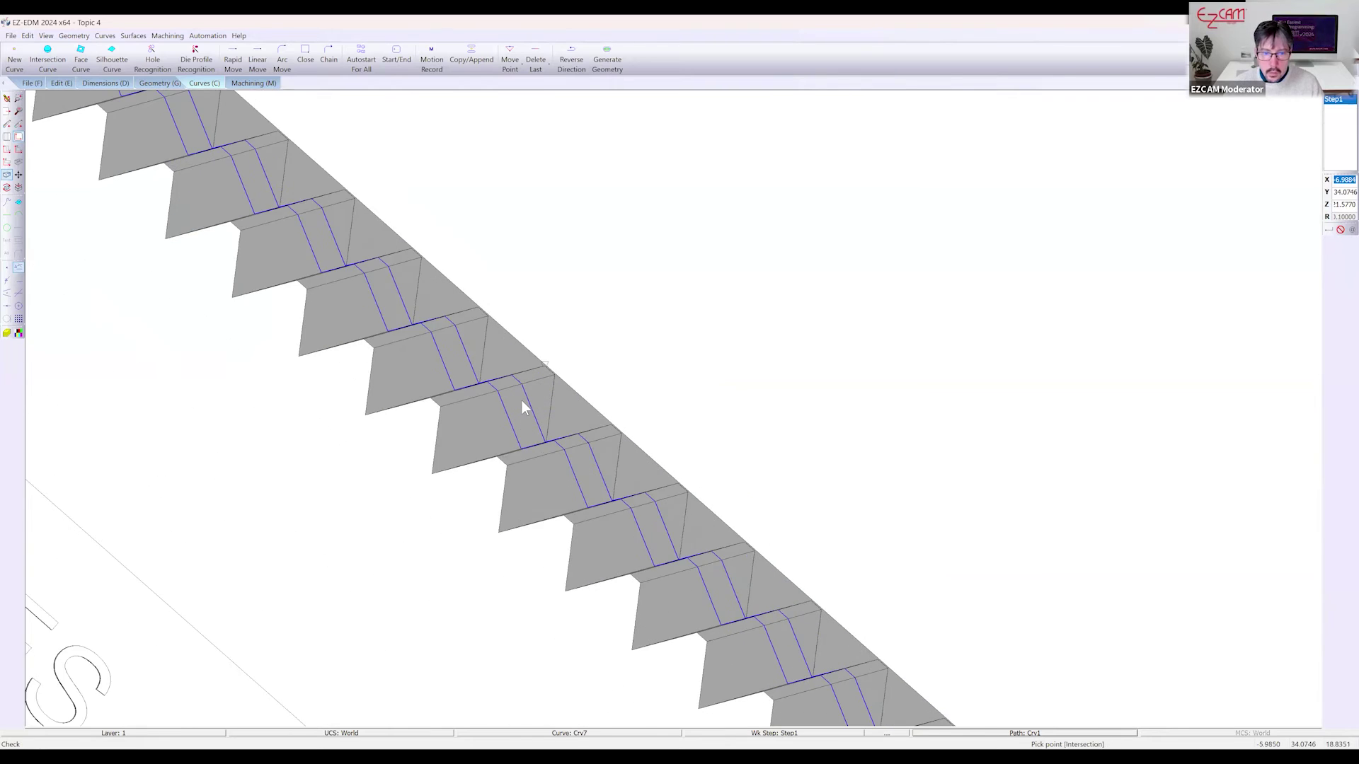
scroll(543, 372, "down", 2)
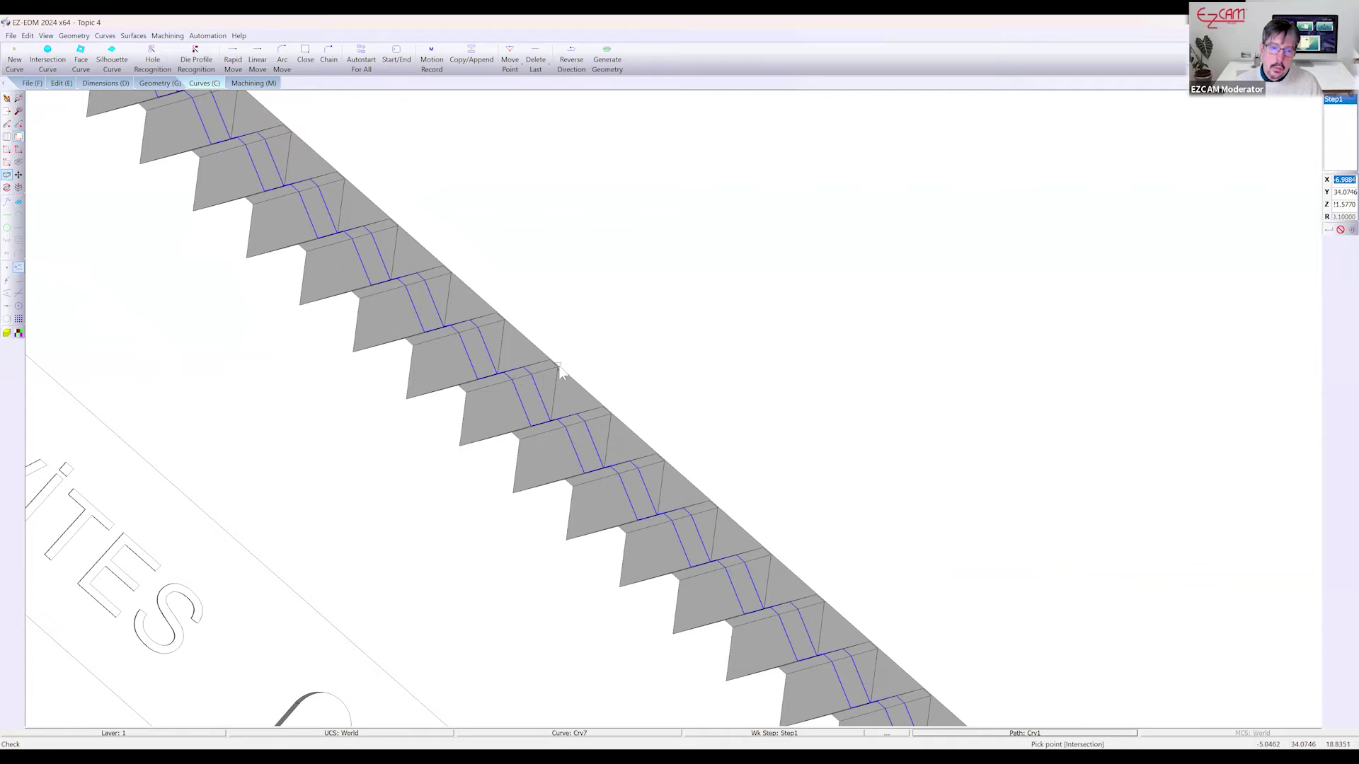
scroll(540, 385, "down", 4)
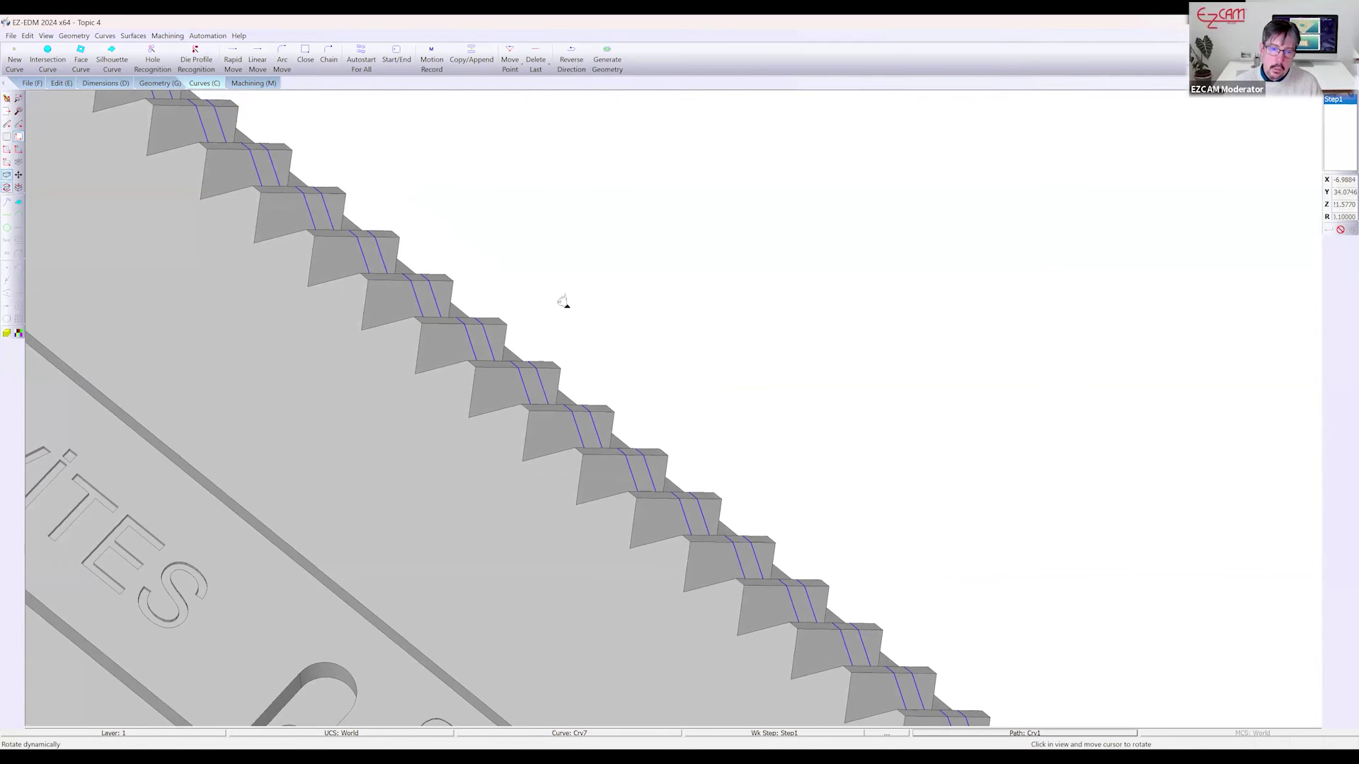
scroll(705, 448, "down", 3)
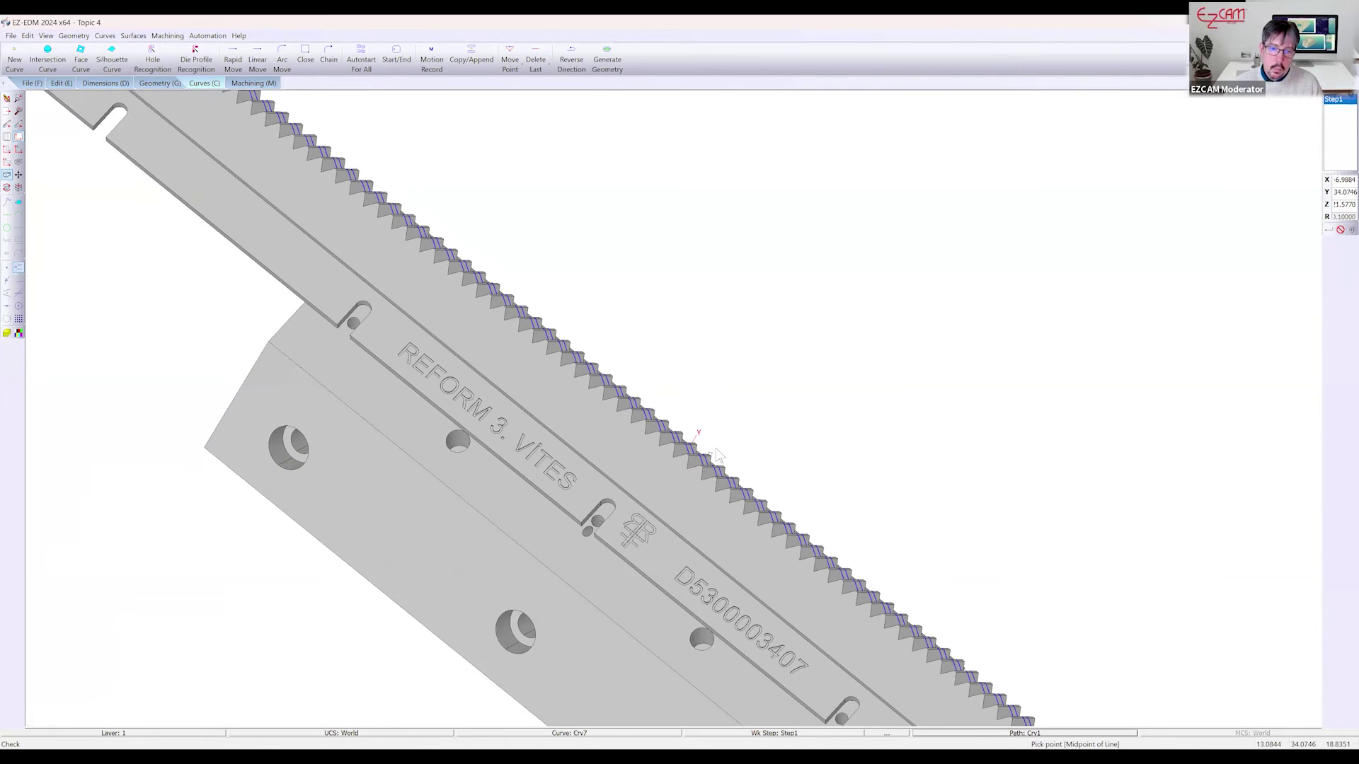
Delete the Z 21.577 curve's links from one end face of the rack to the other, leaving the tooth profile, and generate its geometry
middle_click_drag(645, 465, 739, 493)
scroll(739, 494, "down", 3)
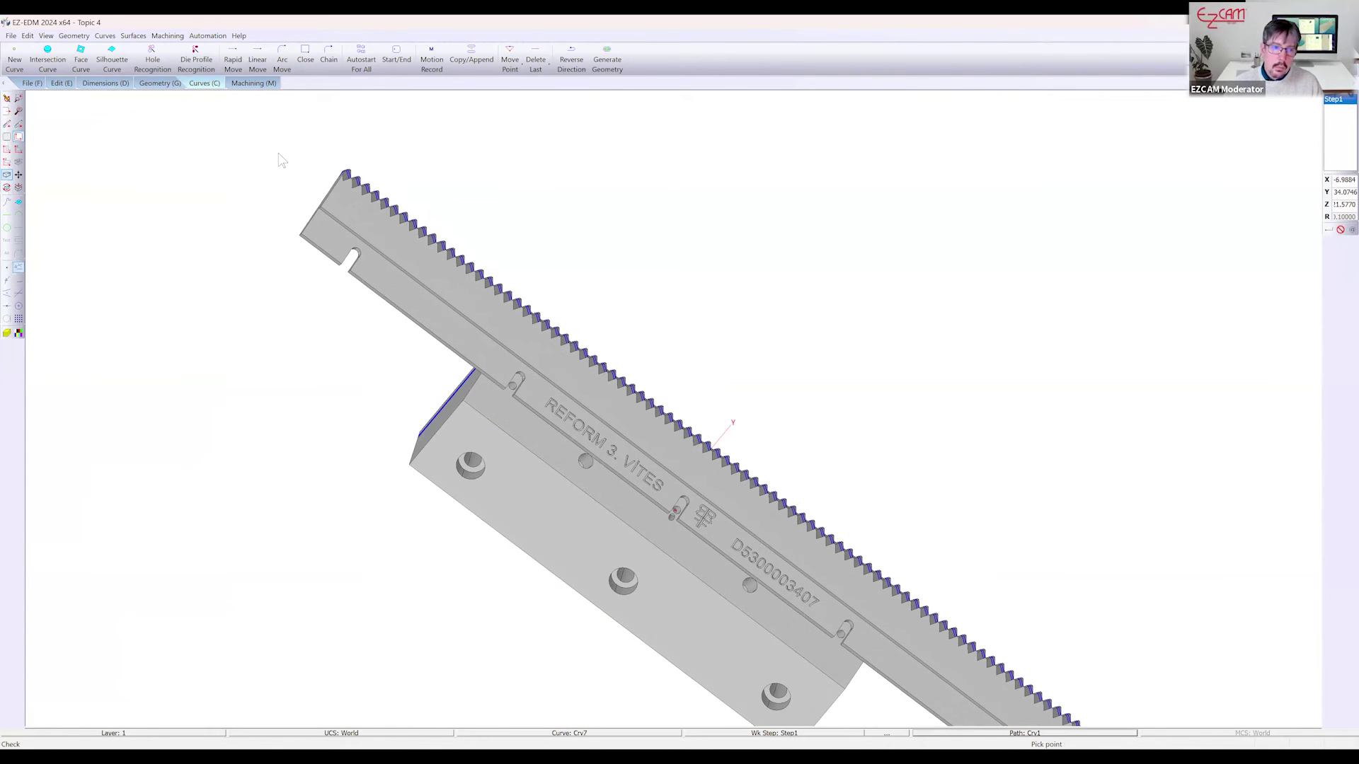
scroll(286, 163, "up", 5)
middle_click_drag(493, 273, 549, 381)
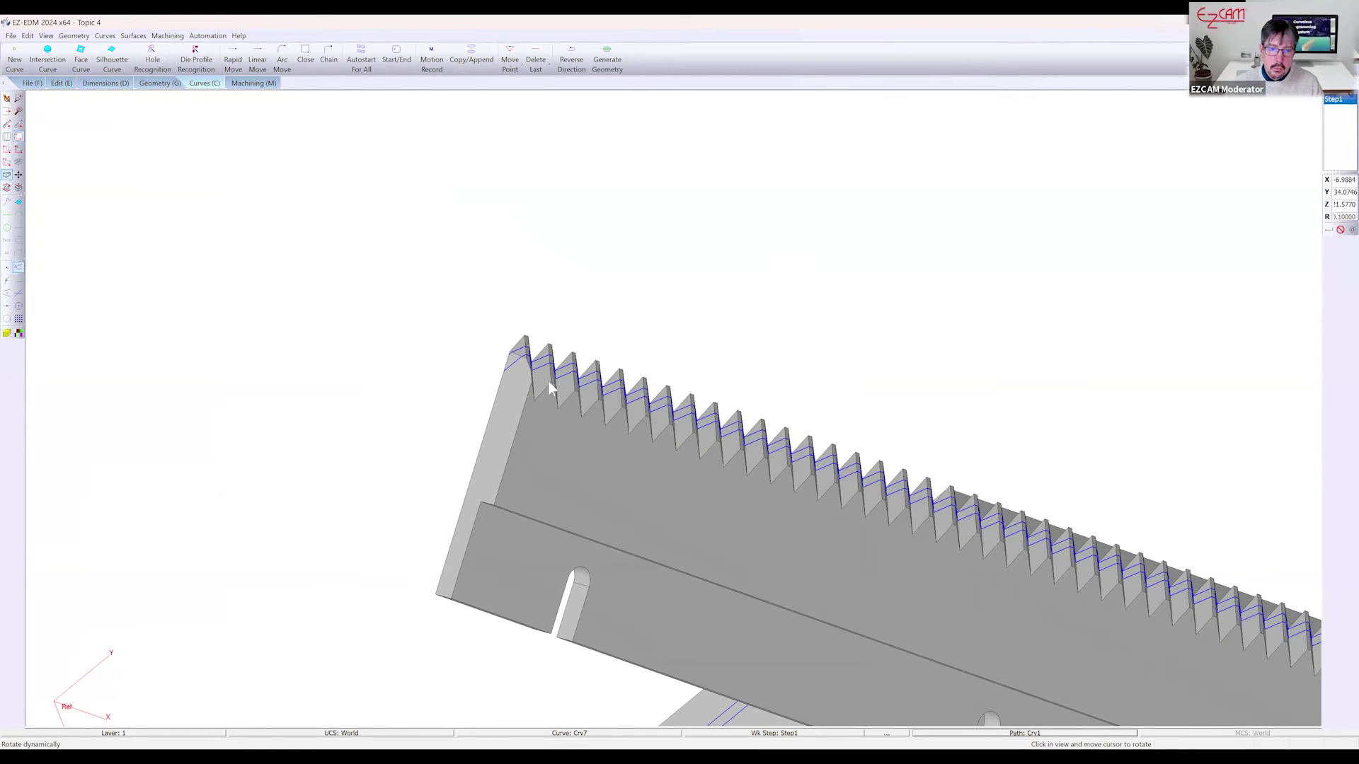
left_click(550, 65)
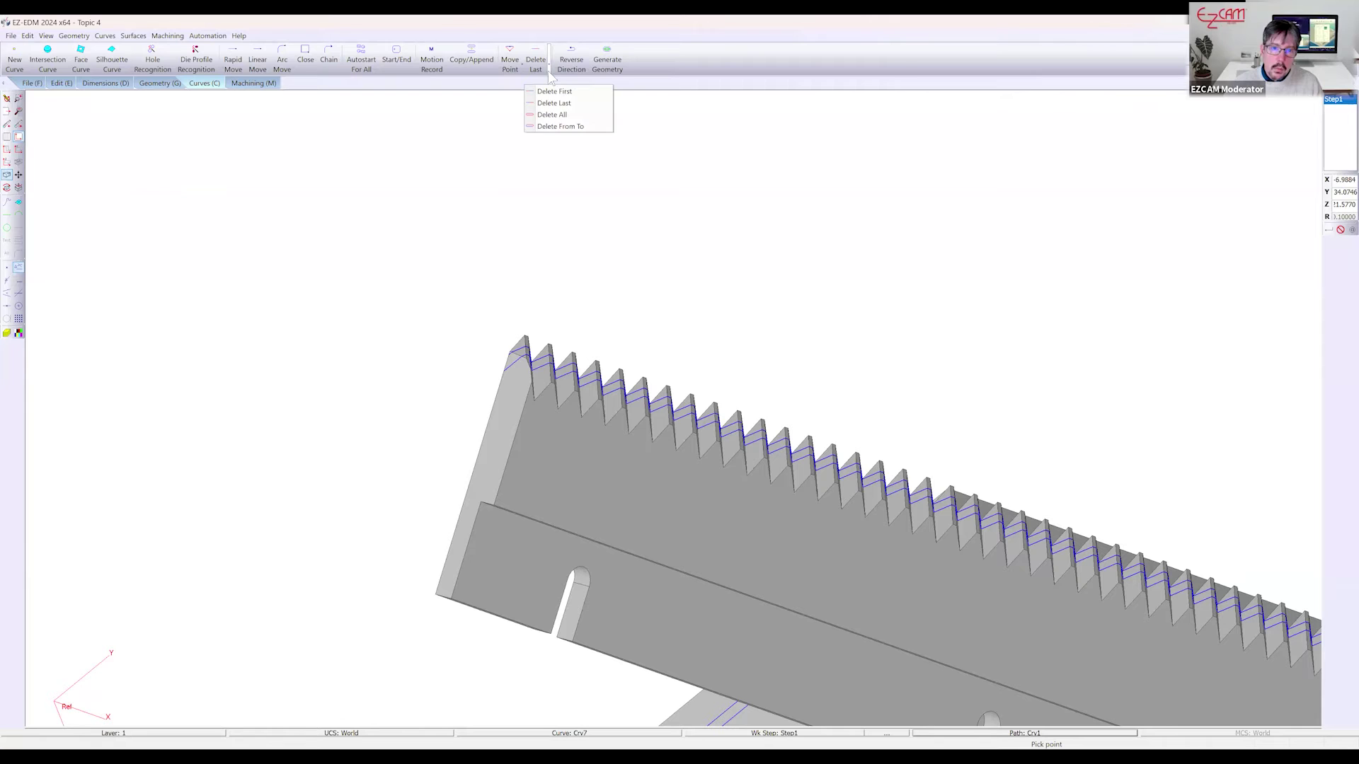
left_click(555, 127)
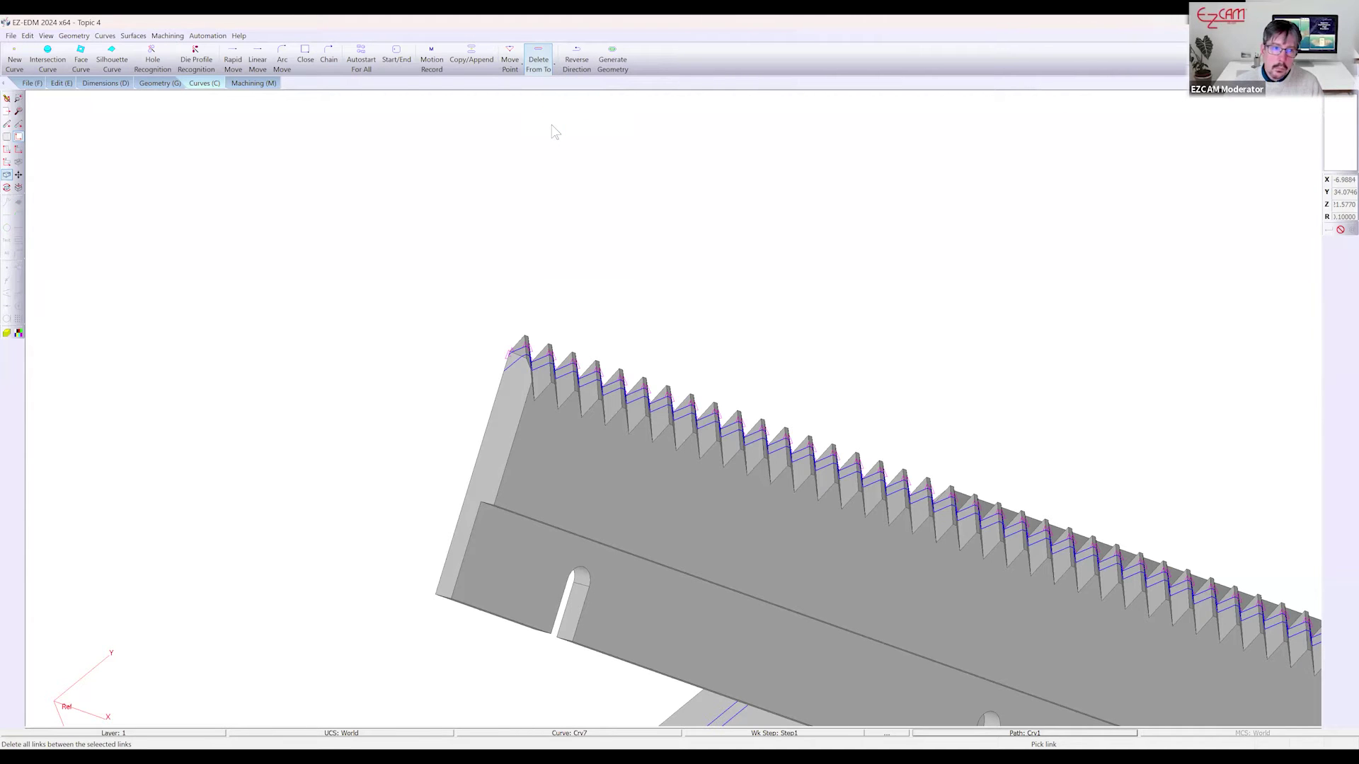
scroll(551, 417, "up", 10)
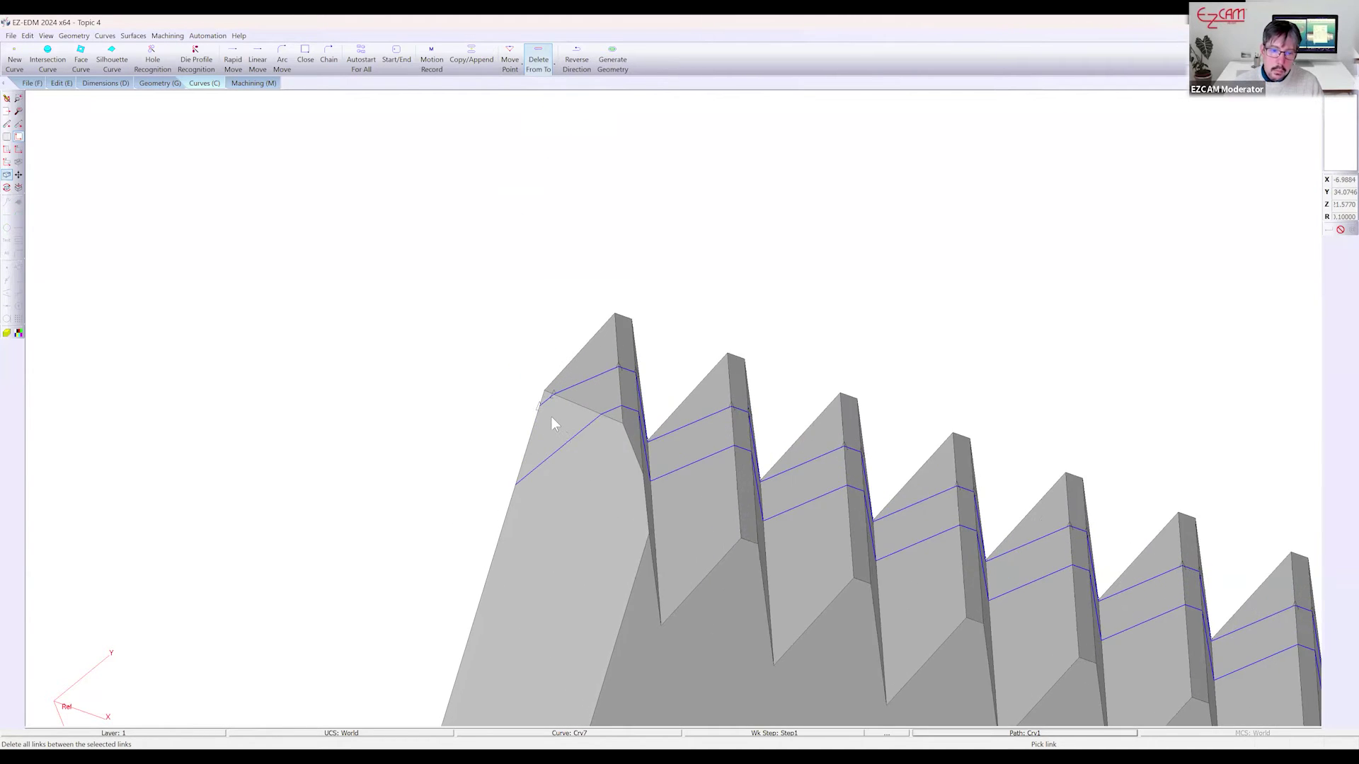
left_click(540, 303)
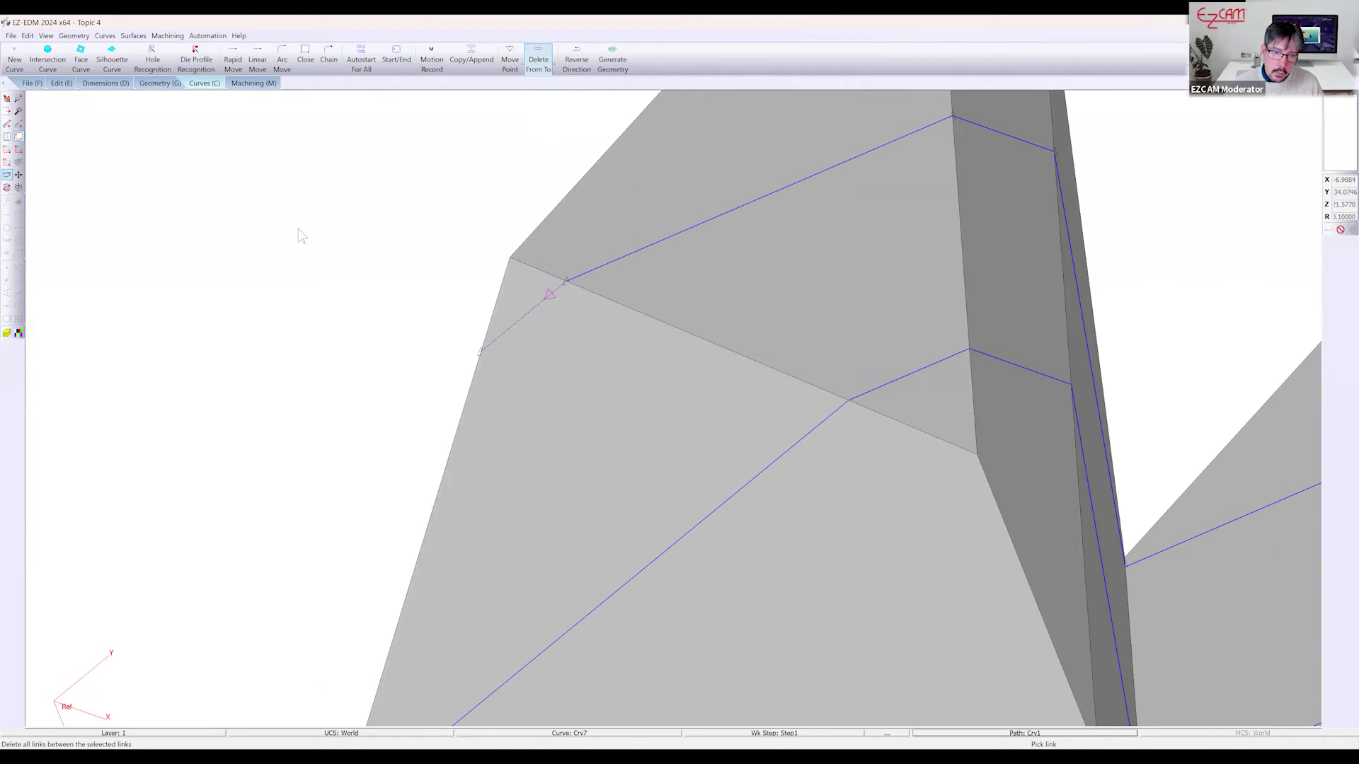
scroll(300, 235, "down", 10)
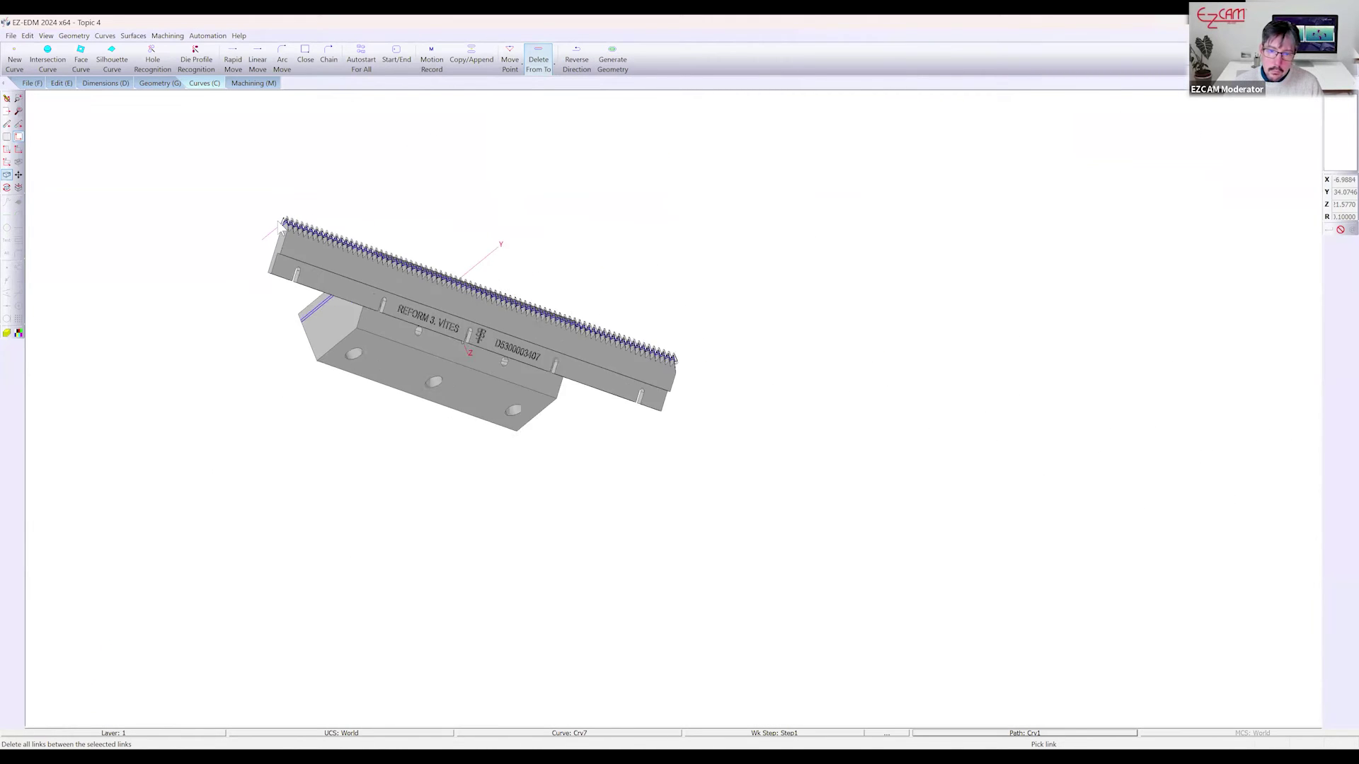
scroll(281, 226, "down", 2)
middle_click_drag(643, 352, 247, 314)
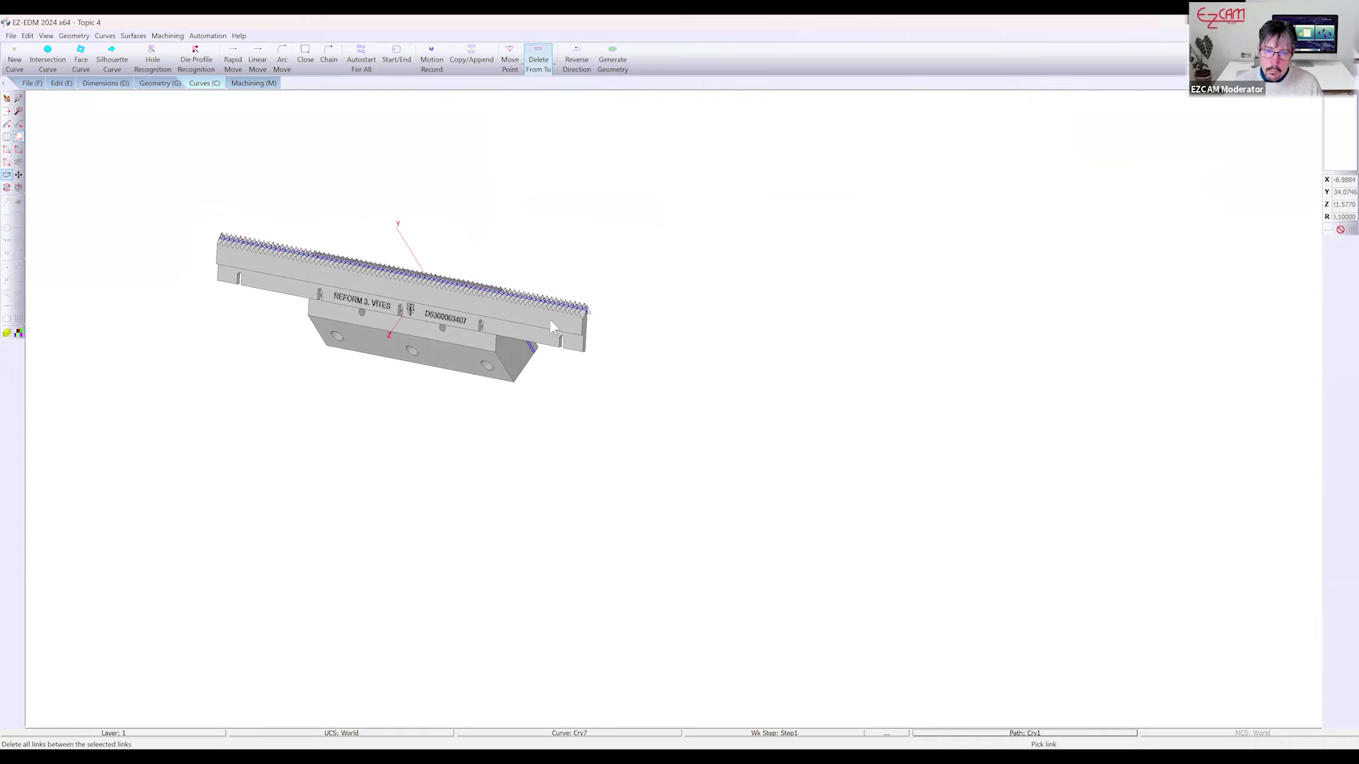
scroll(550, 322, "up", 10)
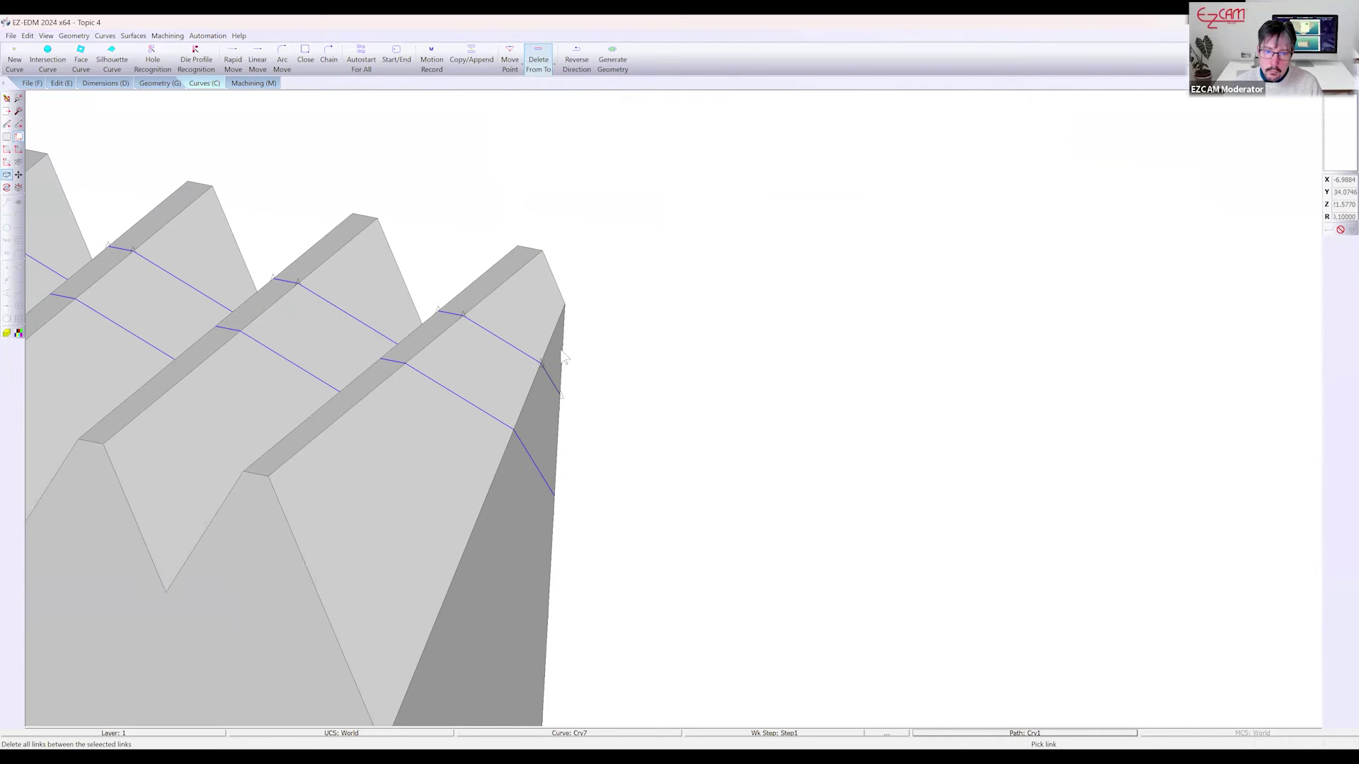
left_click(552, 384)
scroll(656, 367, "down", 2)
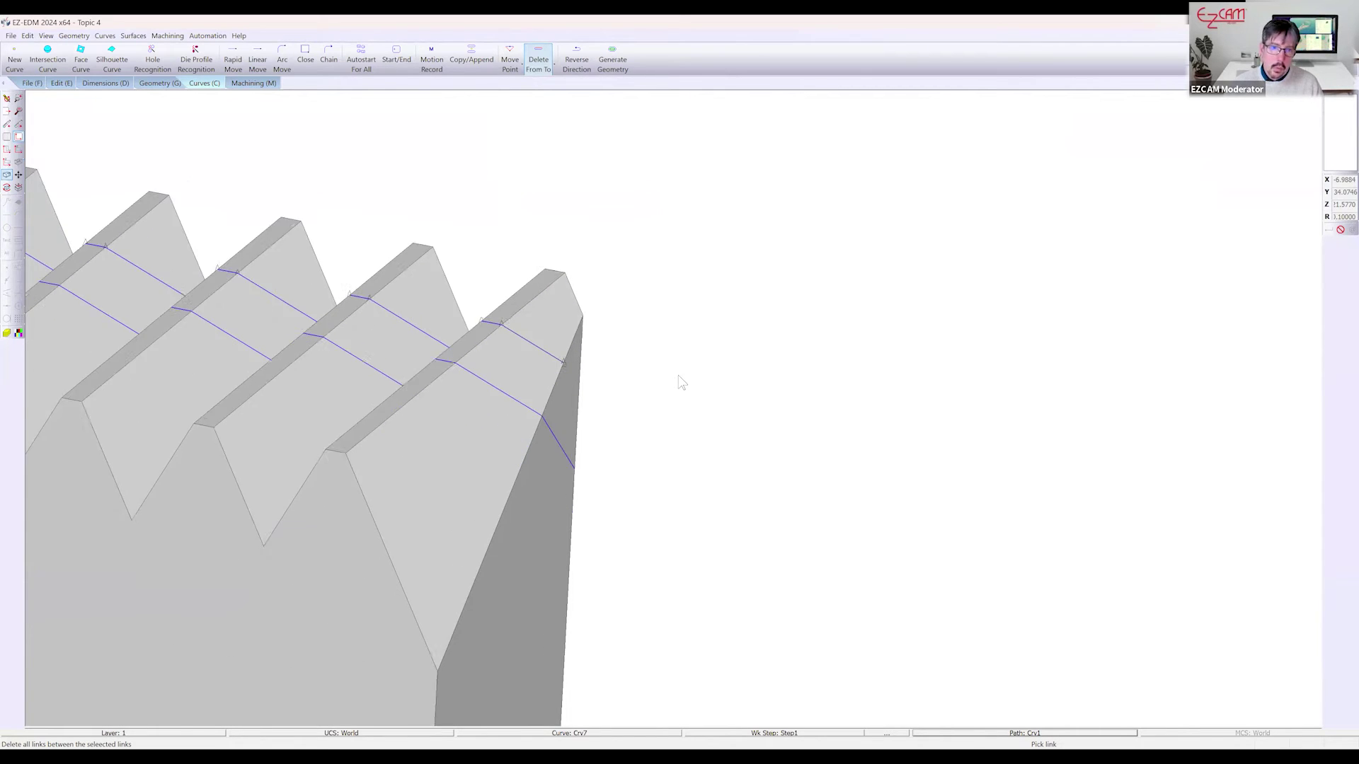
left_click(617, 65)
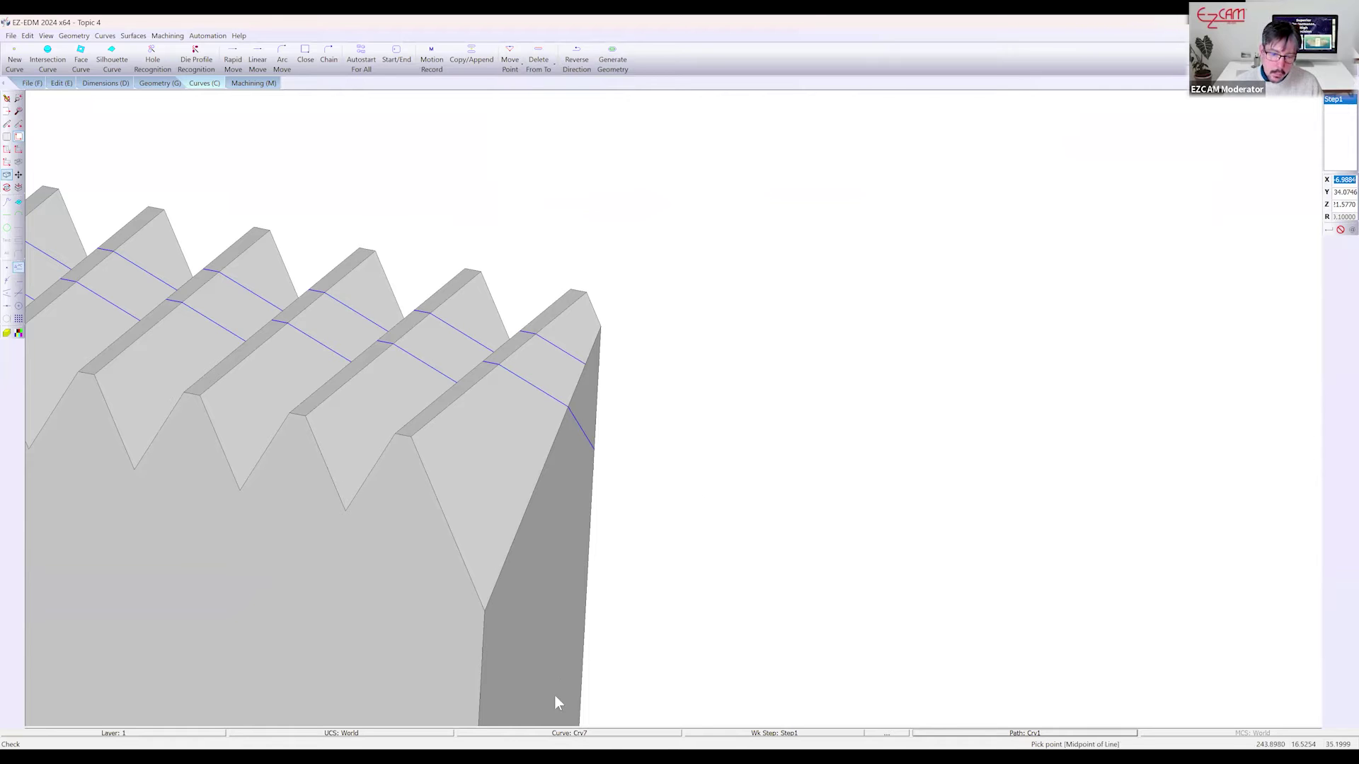
Make Crv1 the current curve and delete its links from one end face of the rack to the other, leaving the tooth profile
left_click(533, 734)
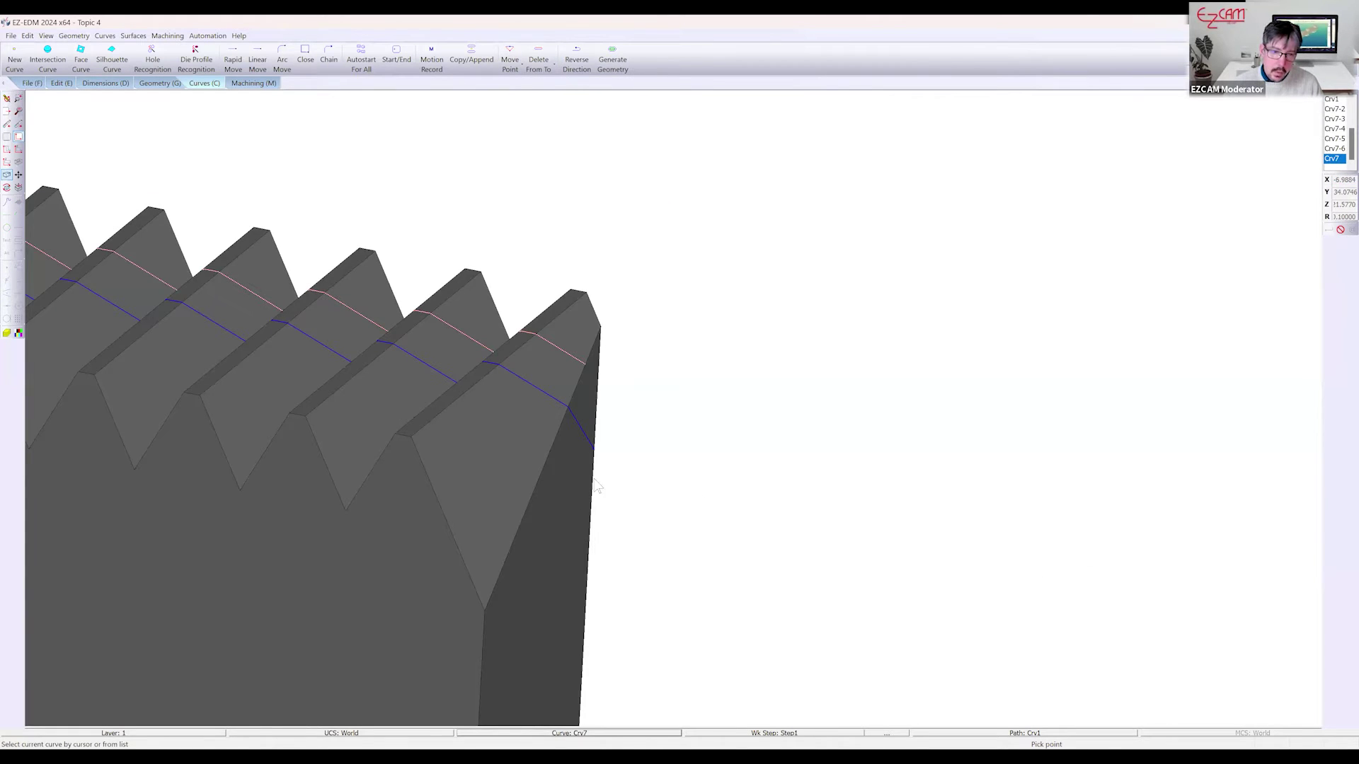
left_click(548, 395)
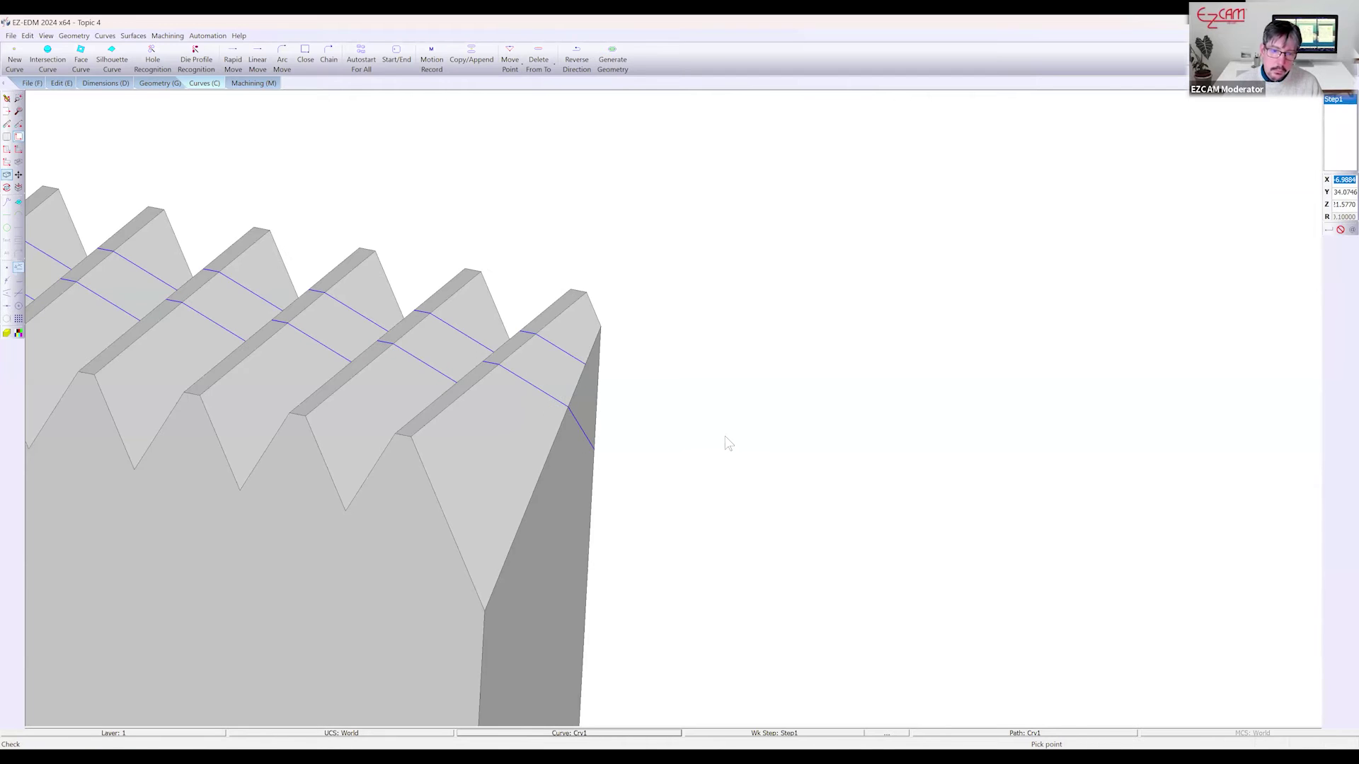
scroll(728, 443, "down", 8)
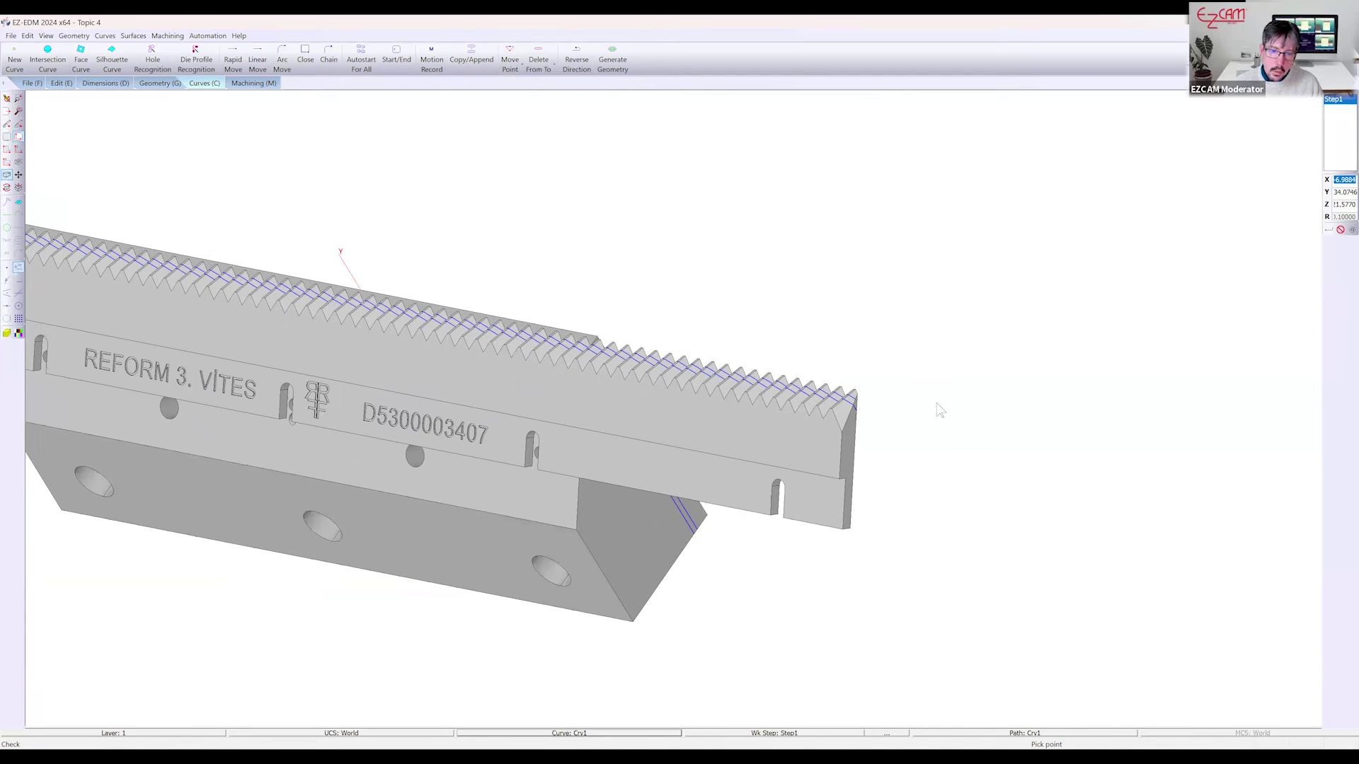
scroll(937, 404, "down", 2)
middle_click_drag(122, 285, 485, 306)
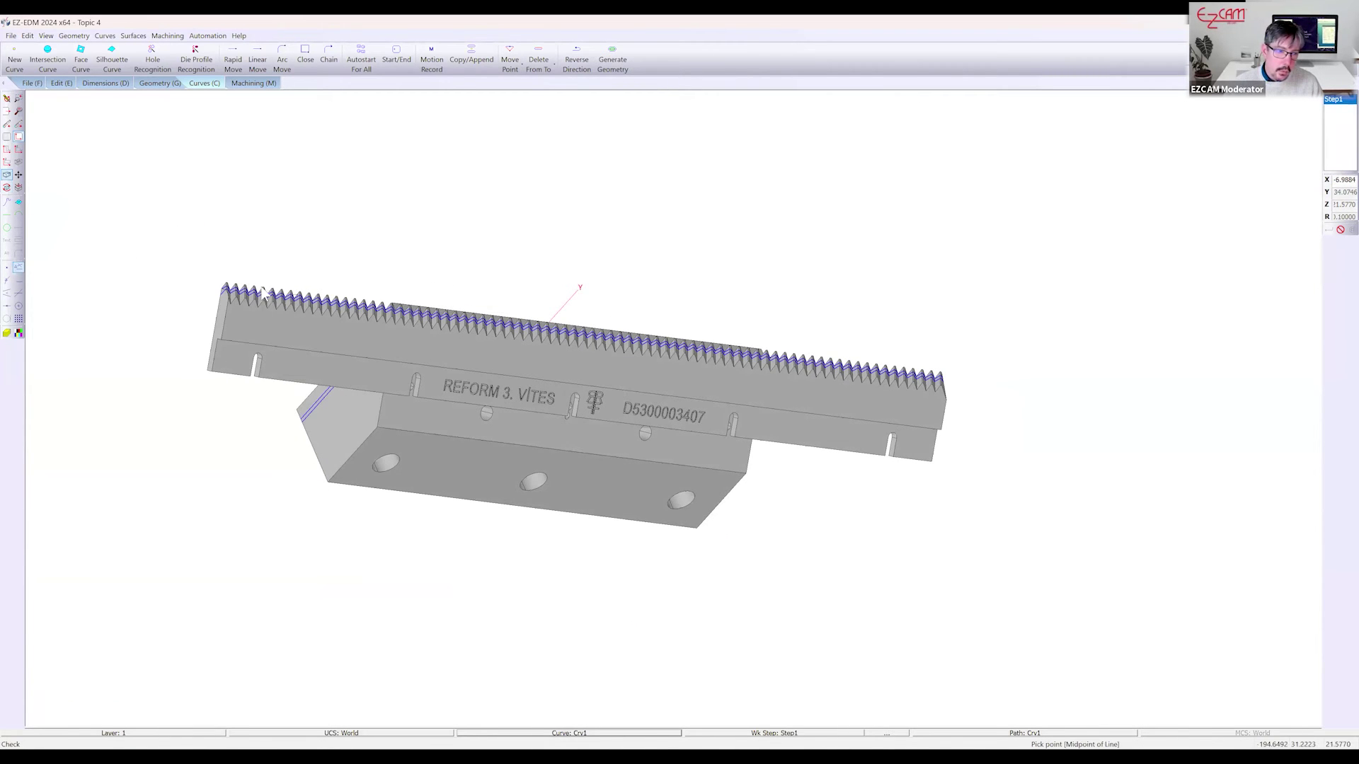
scroll(263, 293, "up", 8)
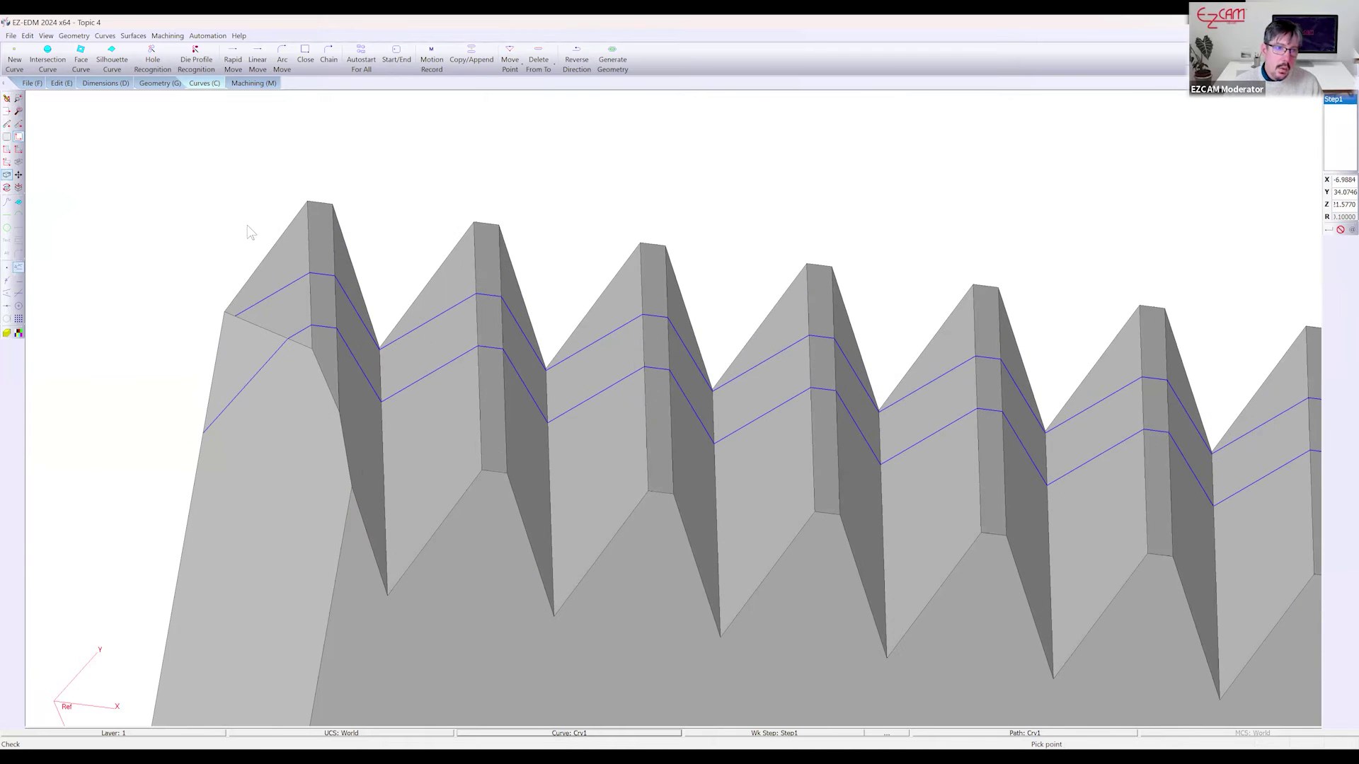
left_click(537, 59)
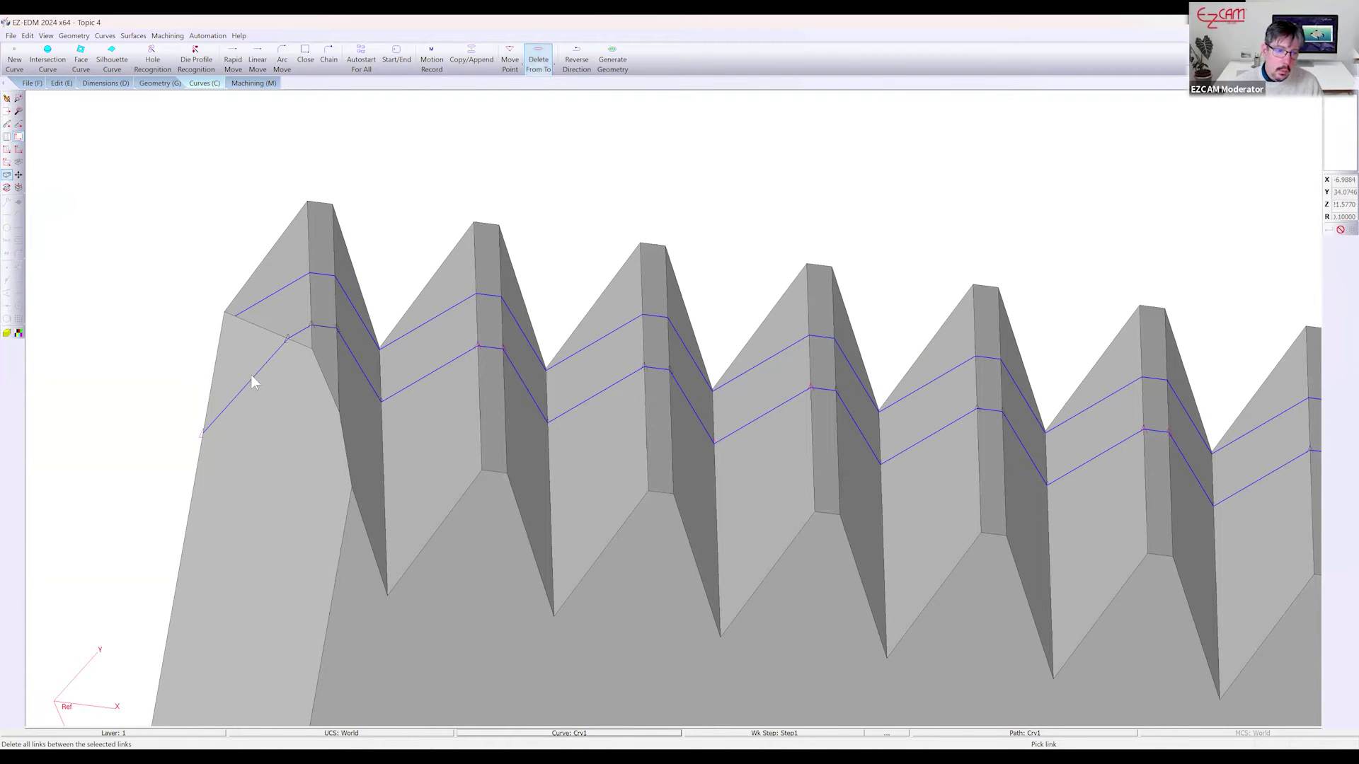
scroll(138, 320, "down", 4)
scroll(138, 320, "down", 7)
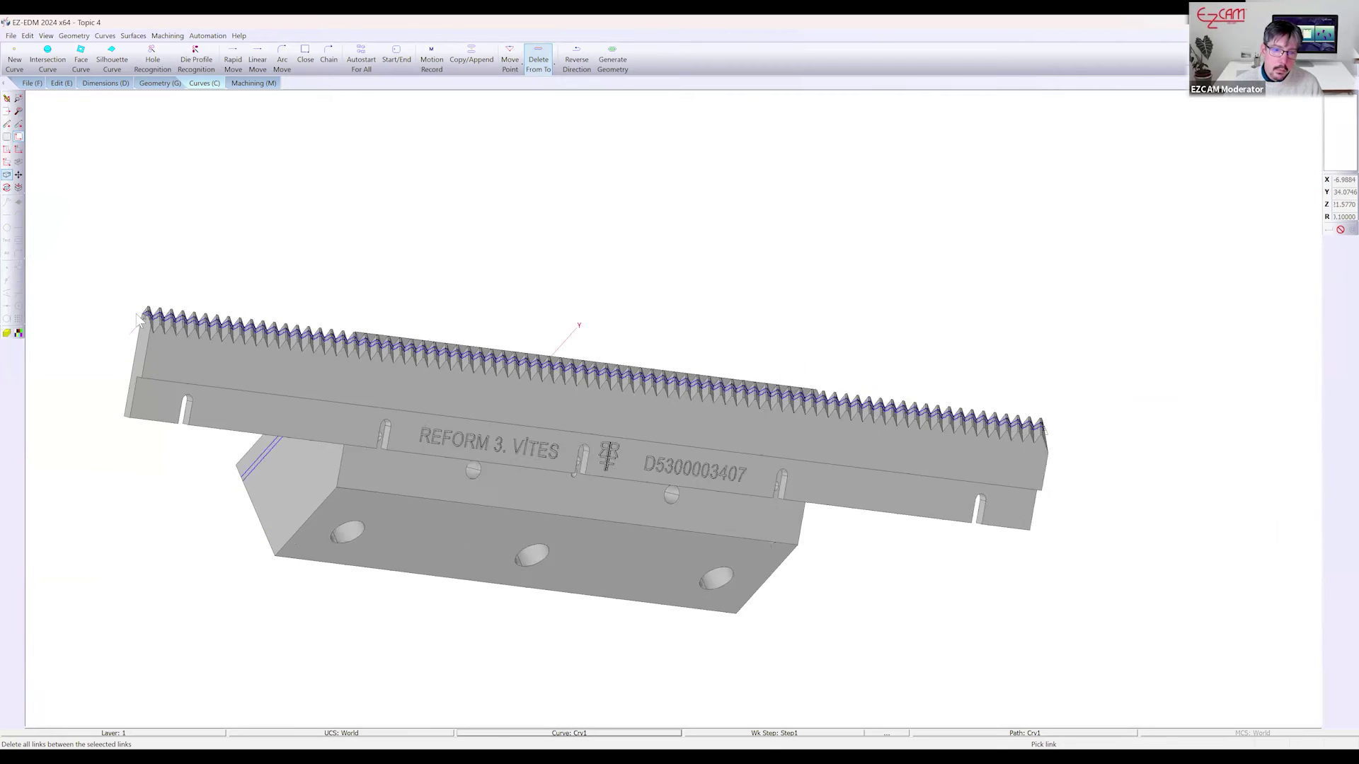
middle_click_drag(700, 489, 593, 509)
scroll(664, 480, "up", 10)
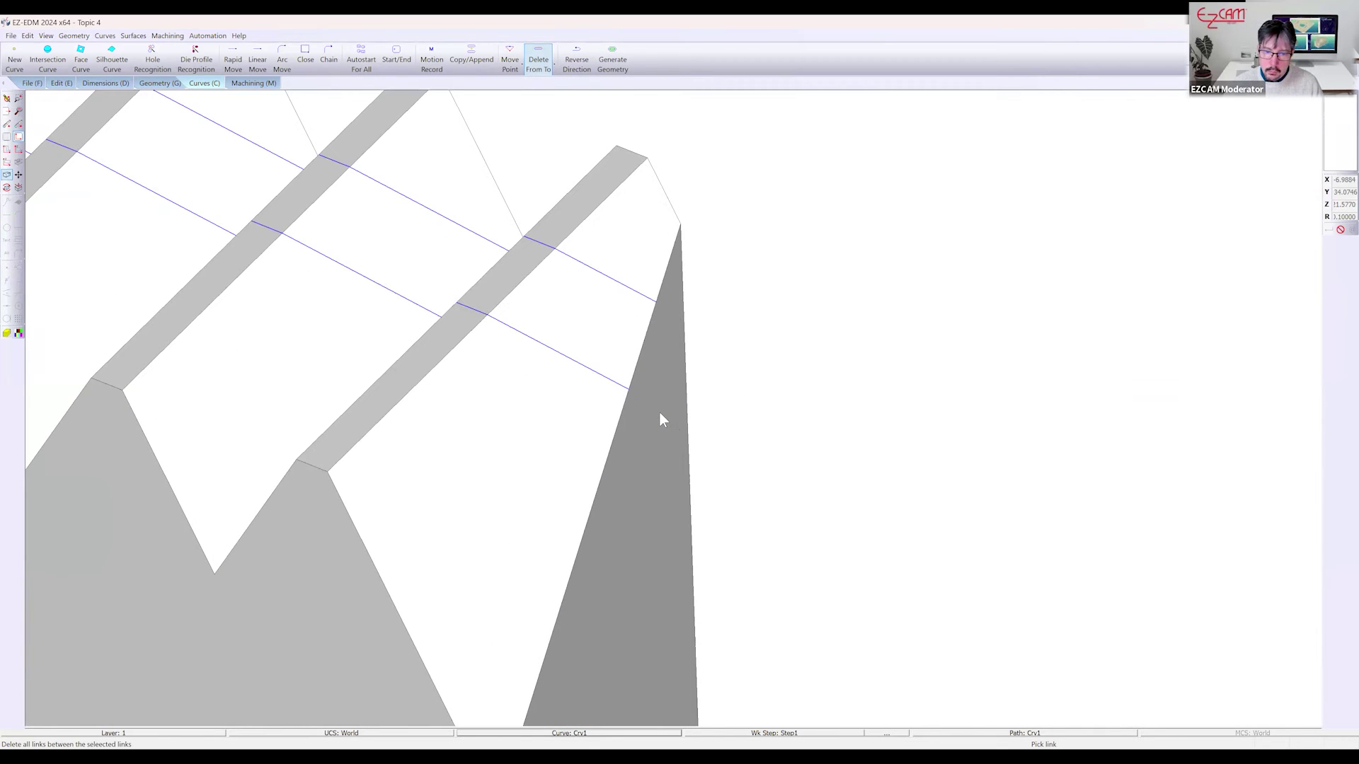
scroll(779, 417, "down", 4)
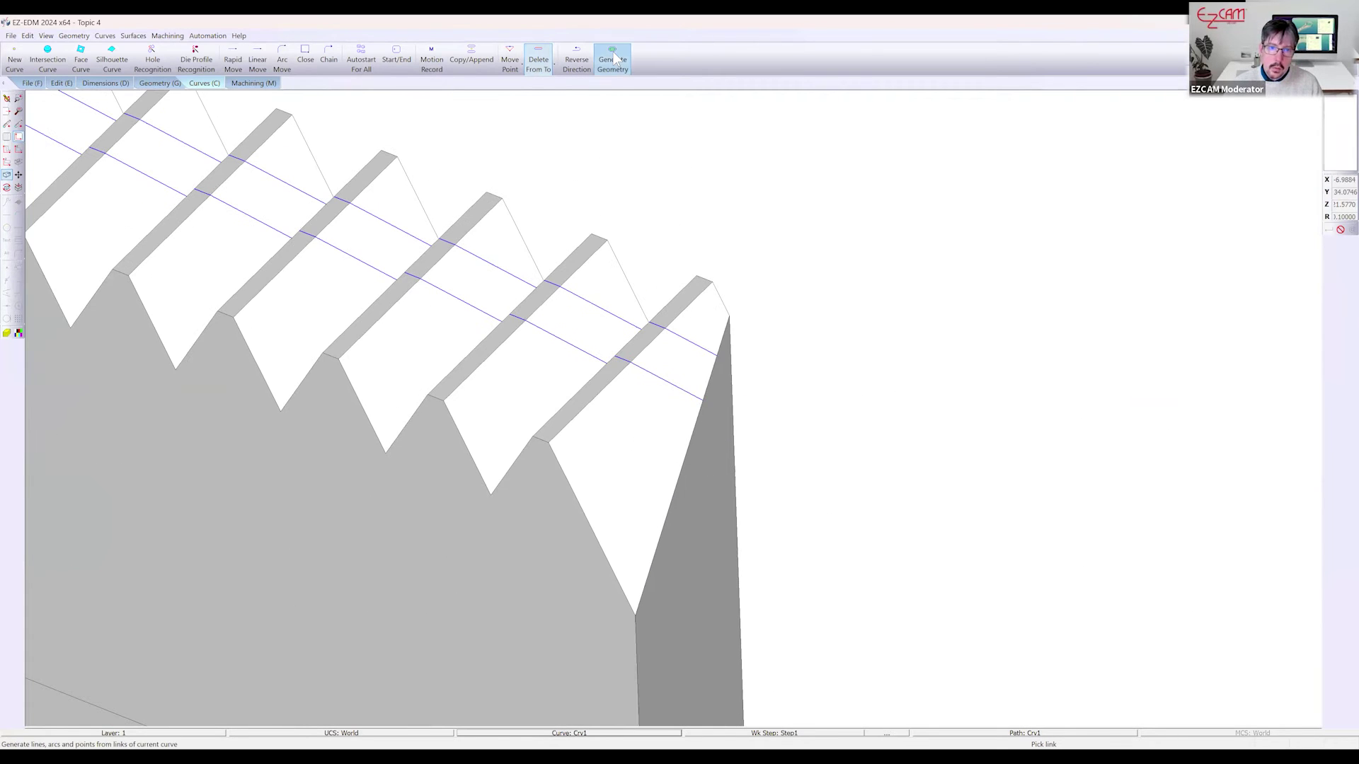
Generate line geometry from an end link of Crv1, and extend both curves' end lines beyond the blade's positive-X end
left_click(612, 63)
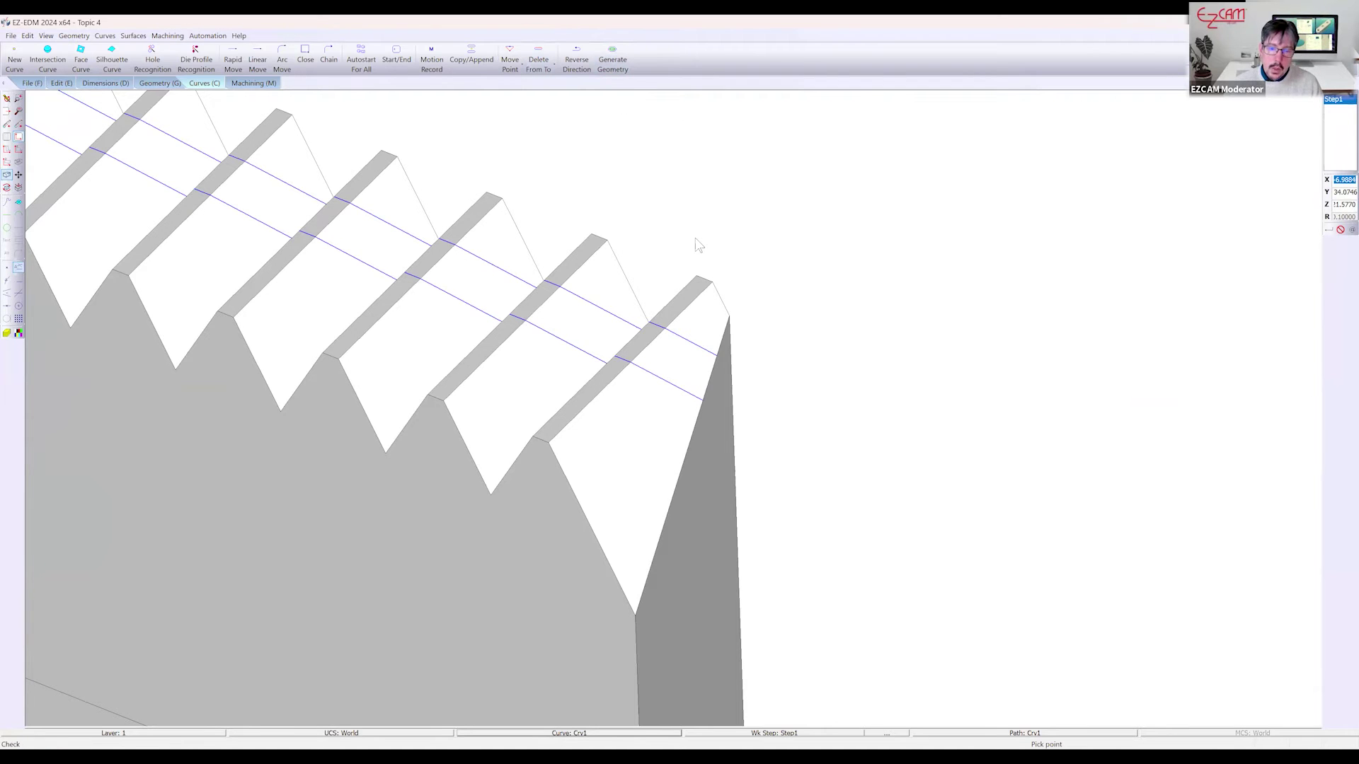
scroll(700, 248, "down", 5)
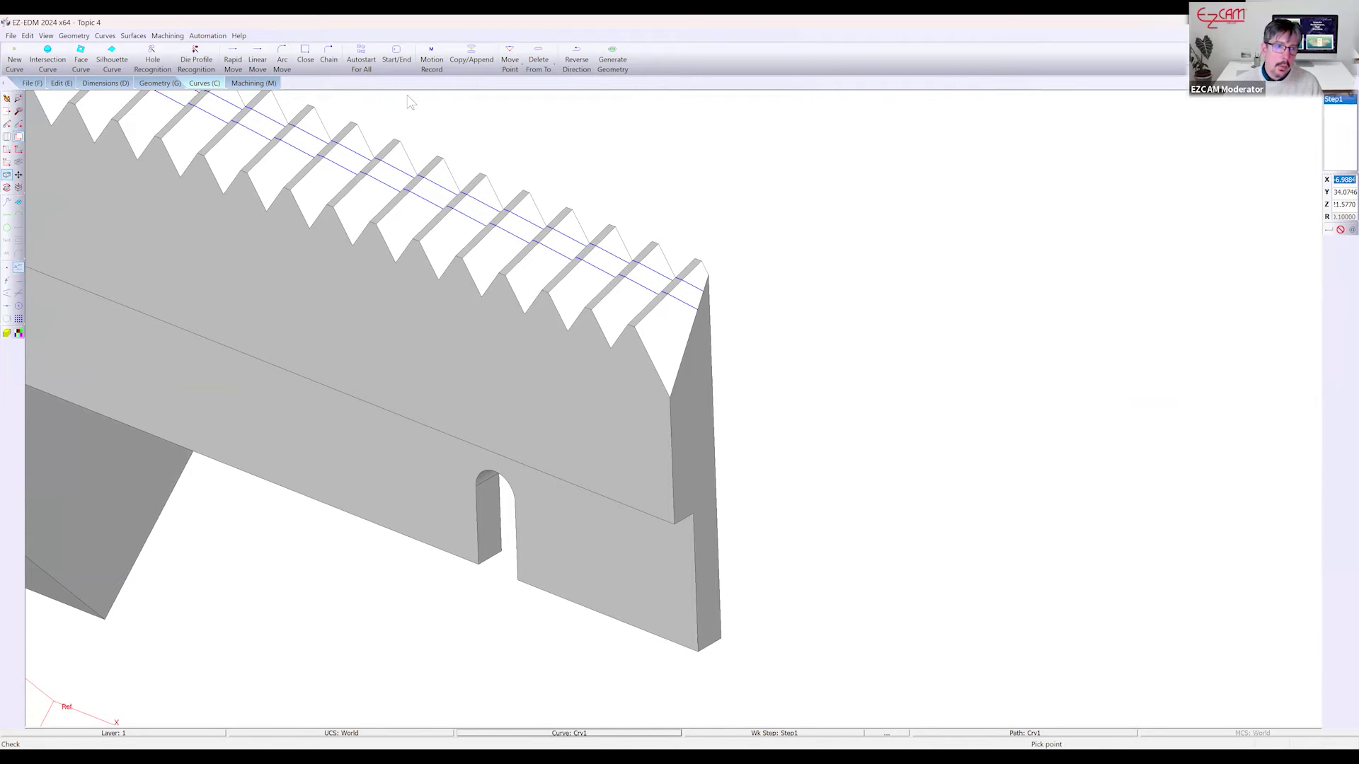
left_click(155, 85)
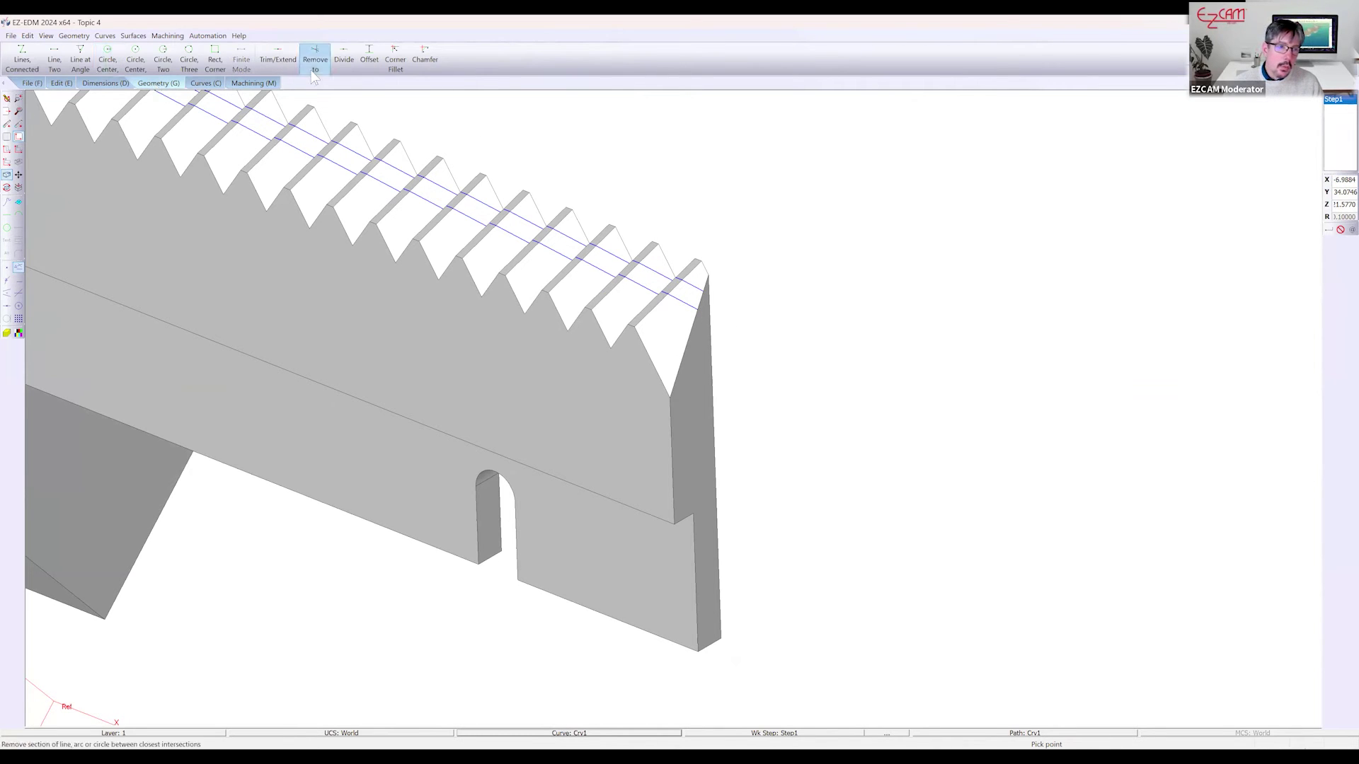
left_click(277, 59)
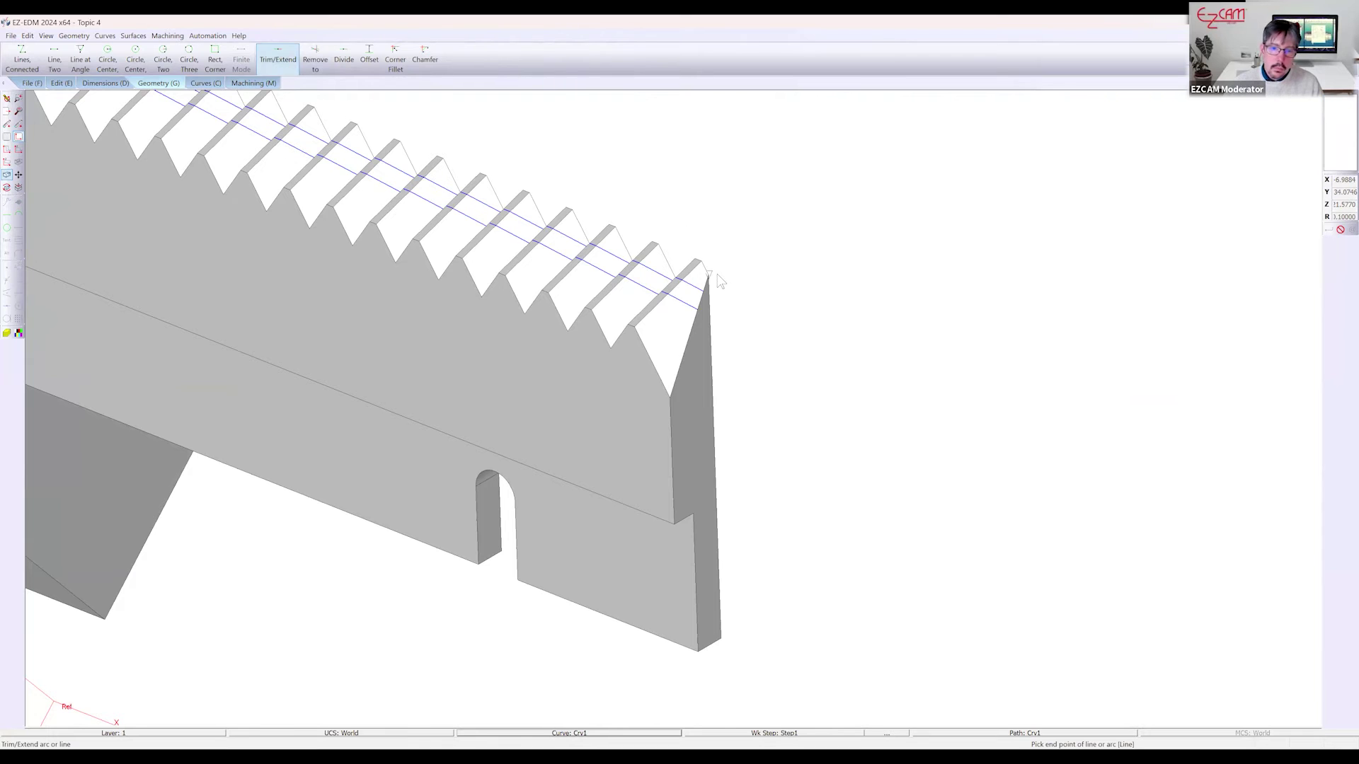
scroll(720, 282, "up", 5)
left_click(555, 583)
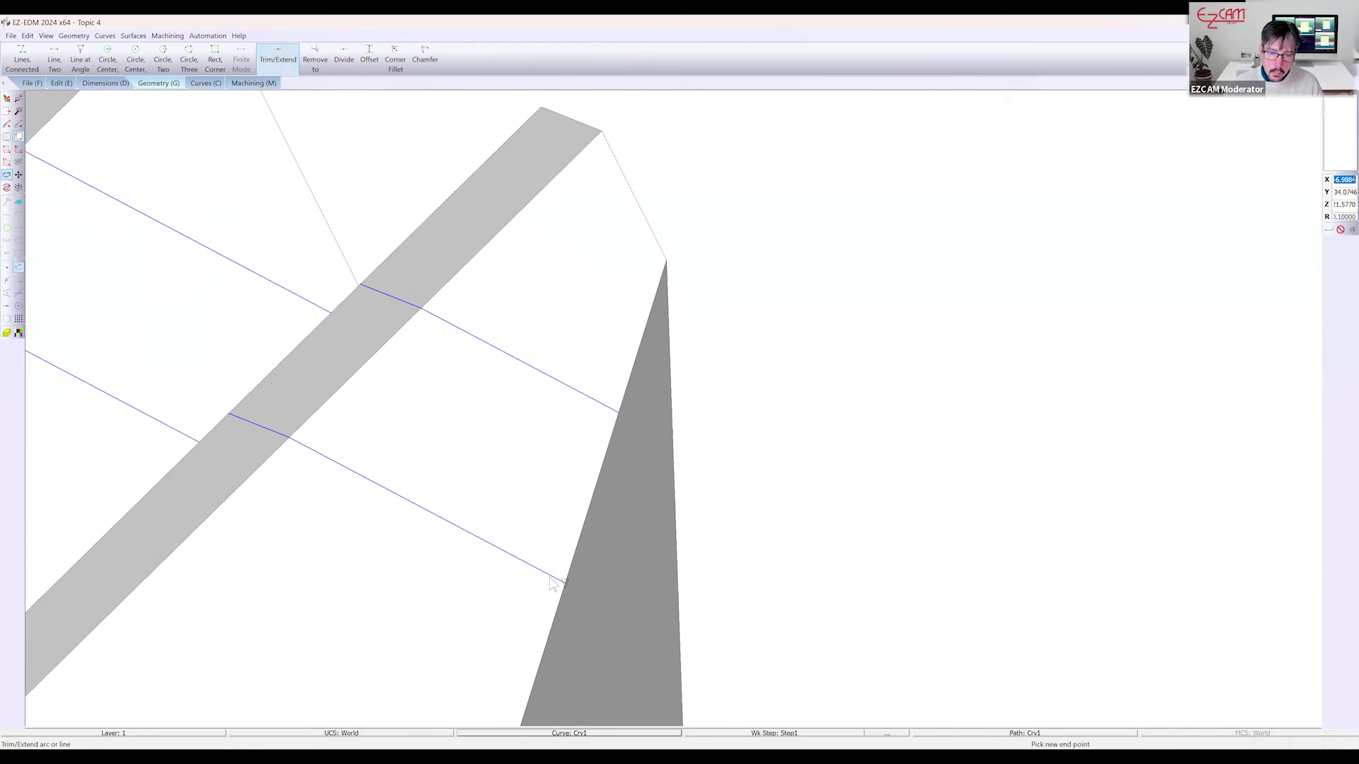
scroll(613, 345, "down", 5)
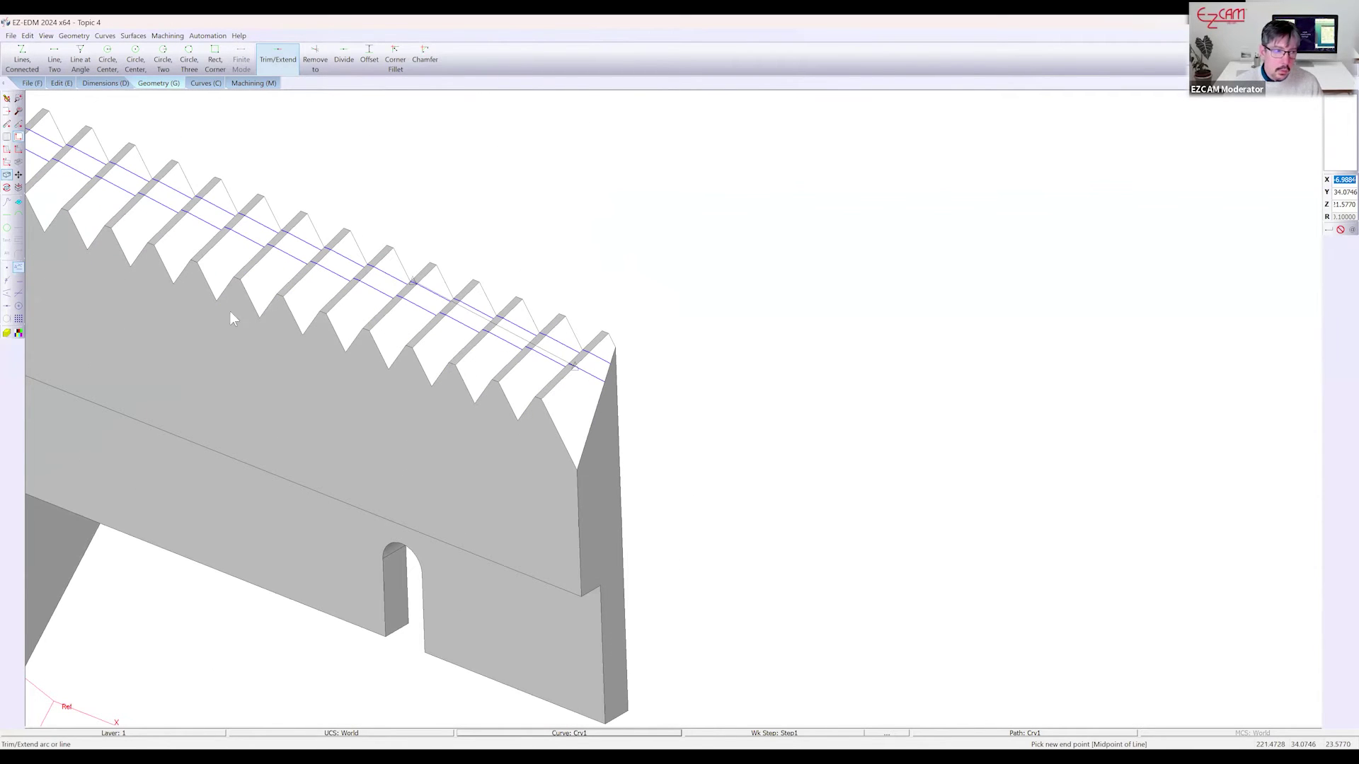
left_click(6, 267)
left_click(757, 463)
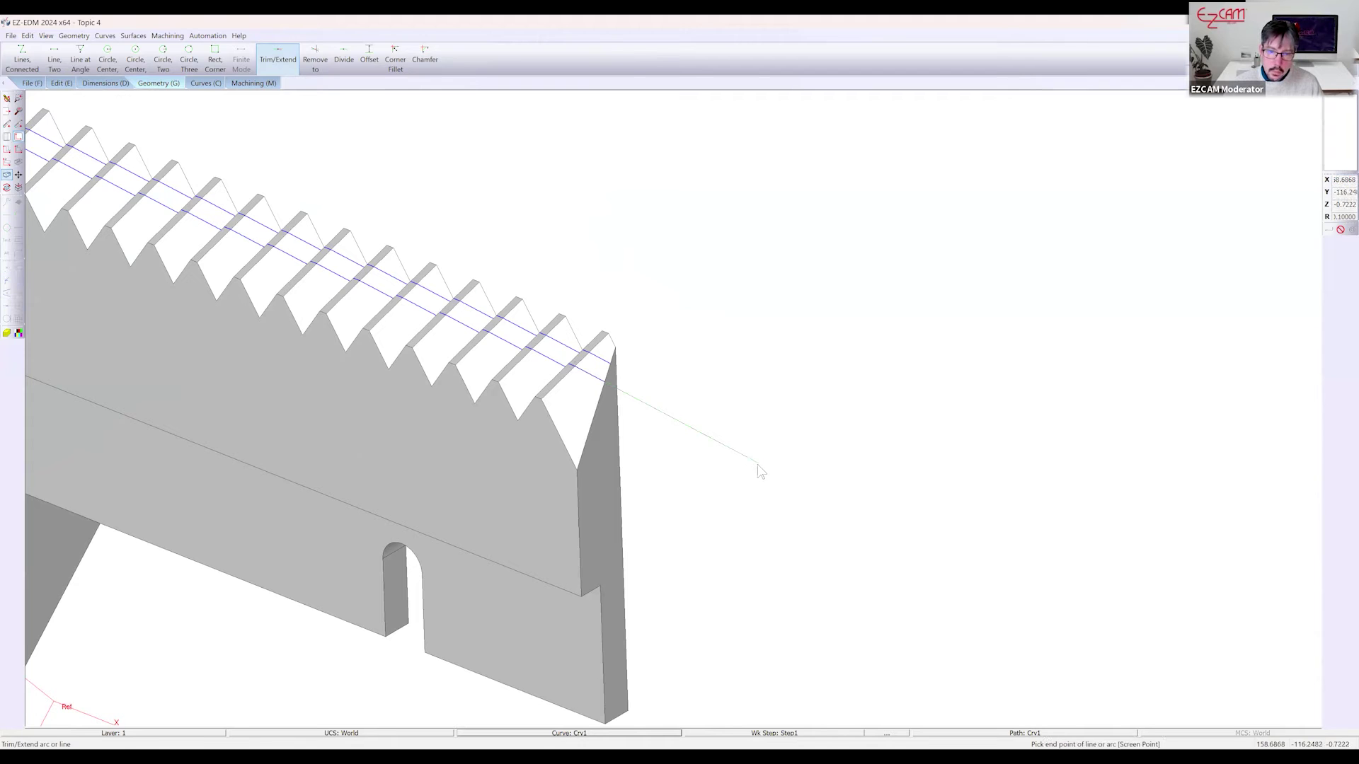
left_click(610, 367)
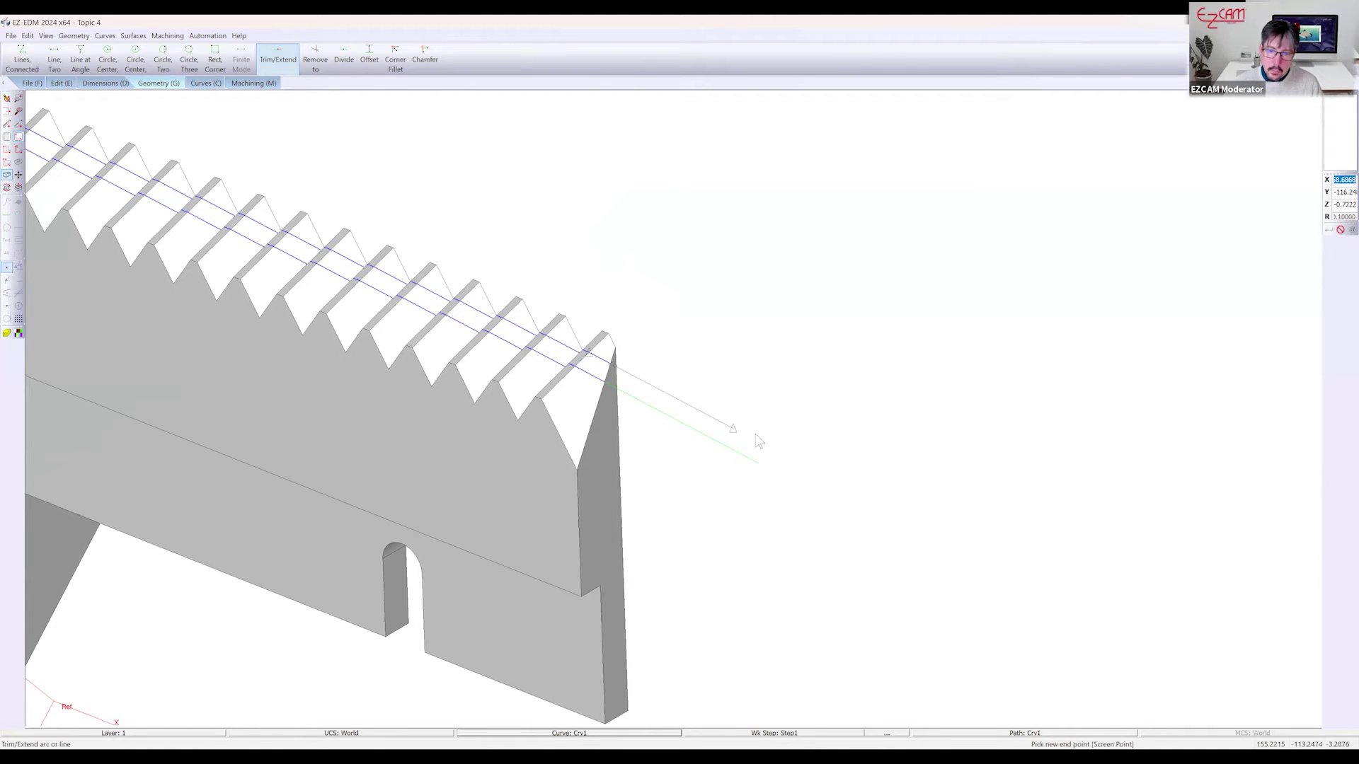
scroll(891, 467, "down", 5)
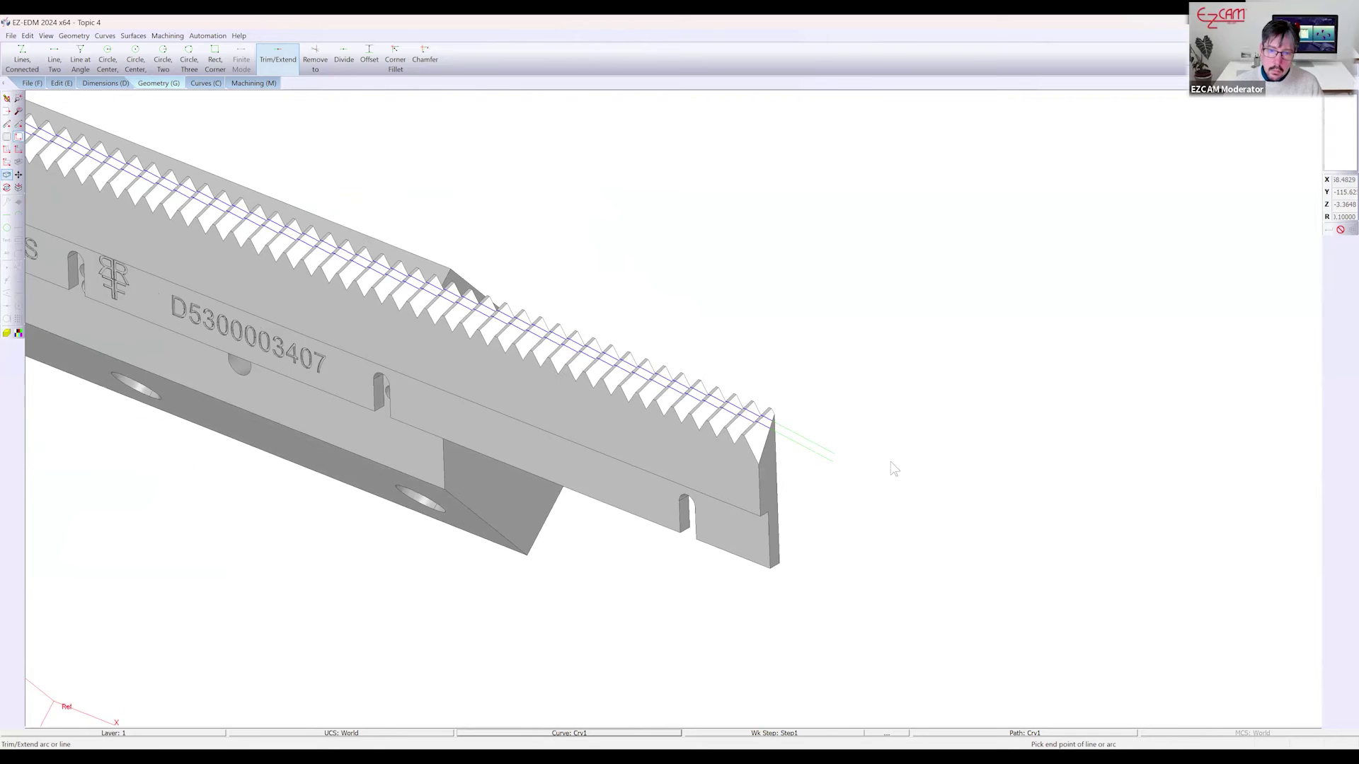
Extend the Crv1 end line well beyond the blade's negative-X end with Trim/Extend
middle_click_drag(247, 232, 325, 309)
scroll(276, 317, "up", 6)
scroll(241, 306, "up", 5)
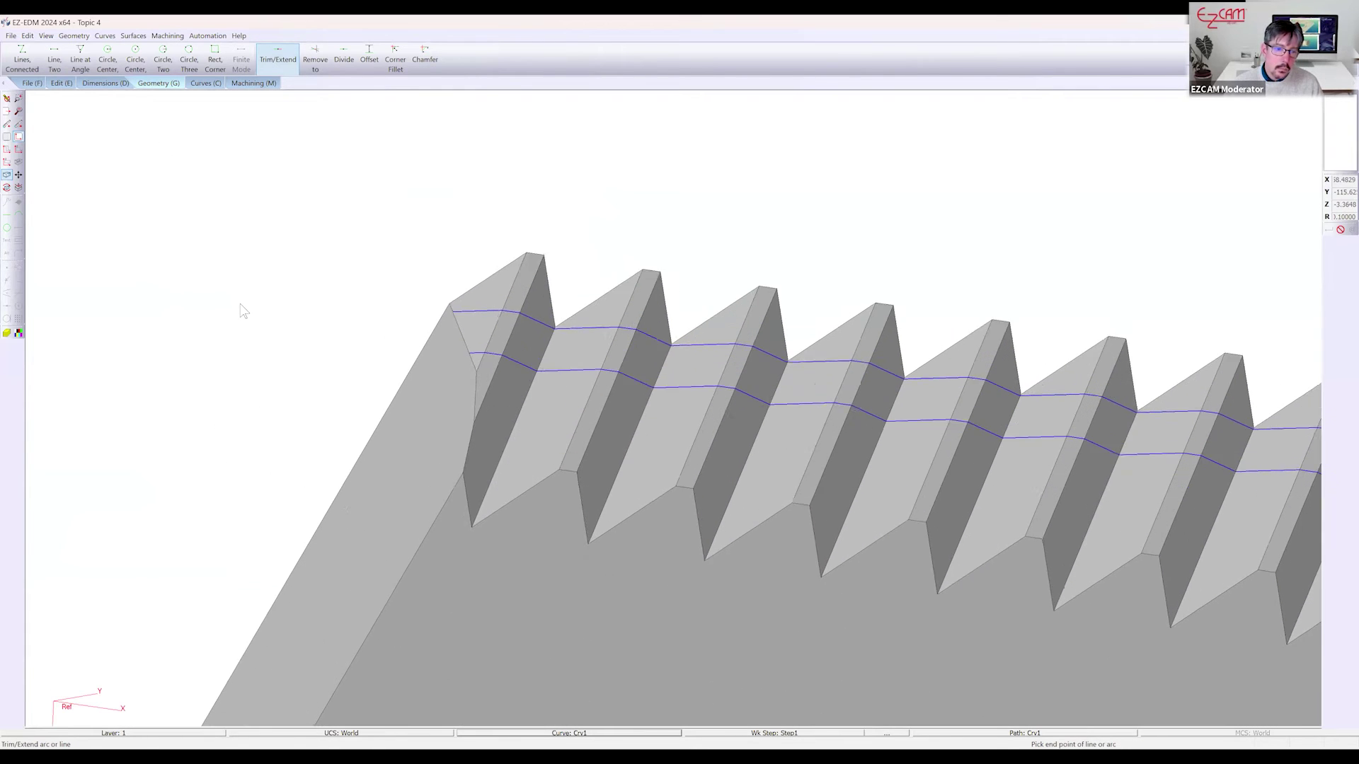
left_click(532, 365)
scroll(396, 359, "down", 3)
scroll(428, 338, "down", 5)
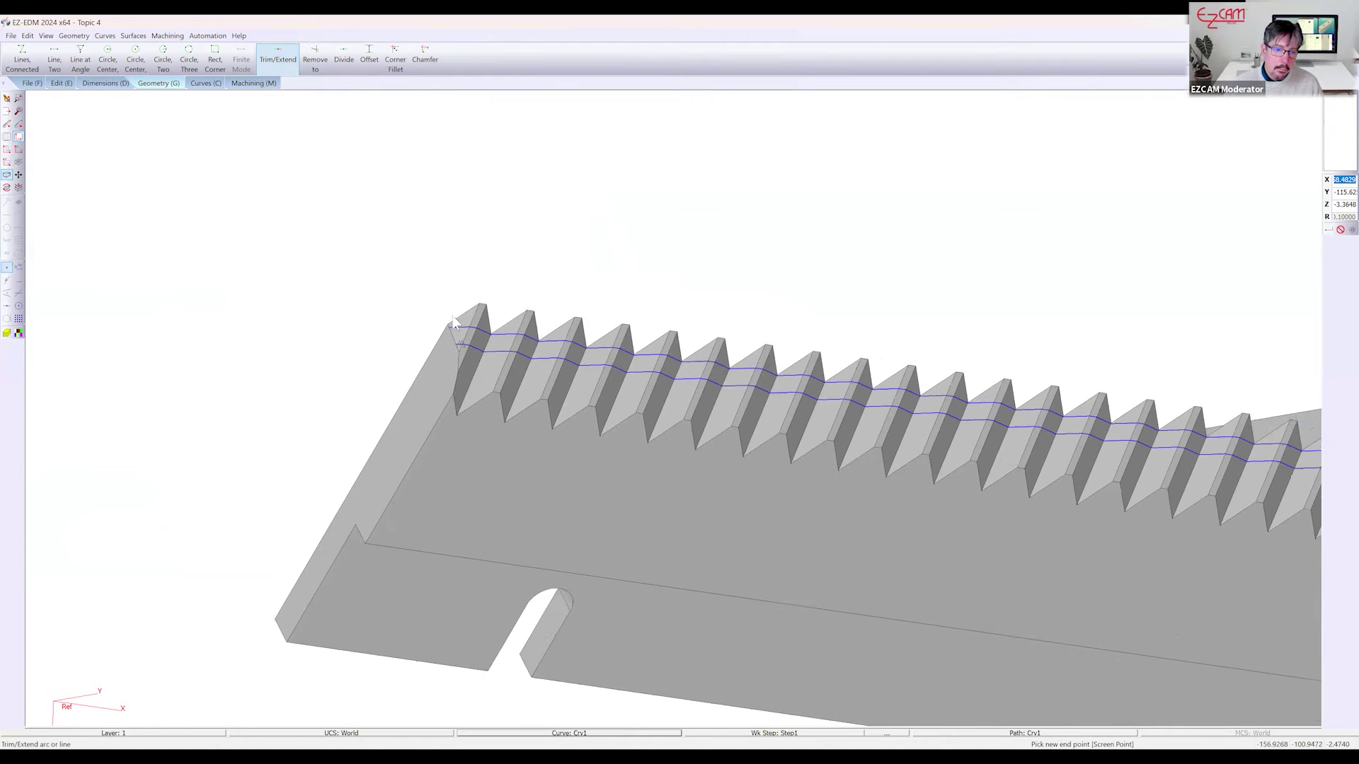
left_click(290, 332)
Extend the Crv7 end line past the blade's negative-X end to roughly match the extended Crv1 line
scroll(416, 321, "up", 6)
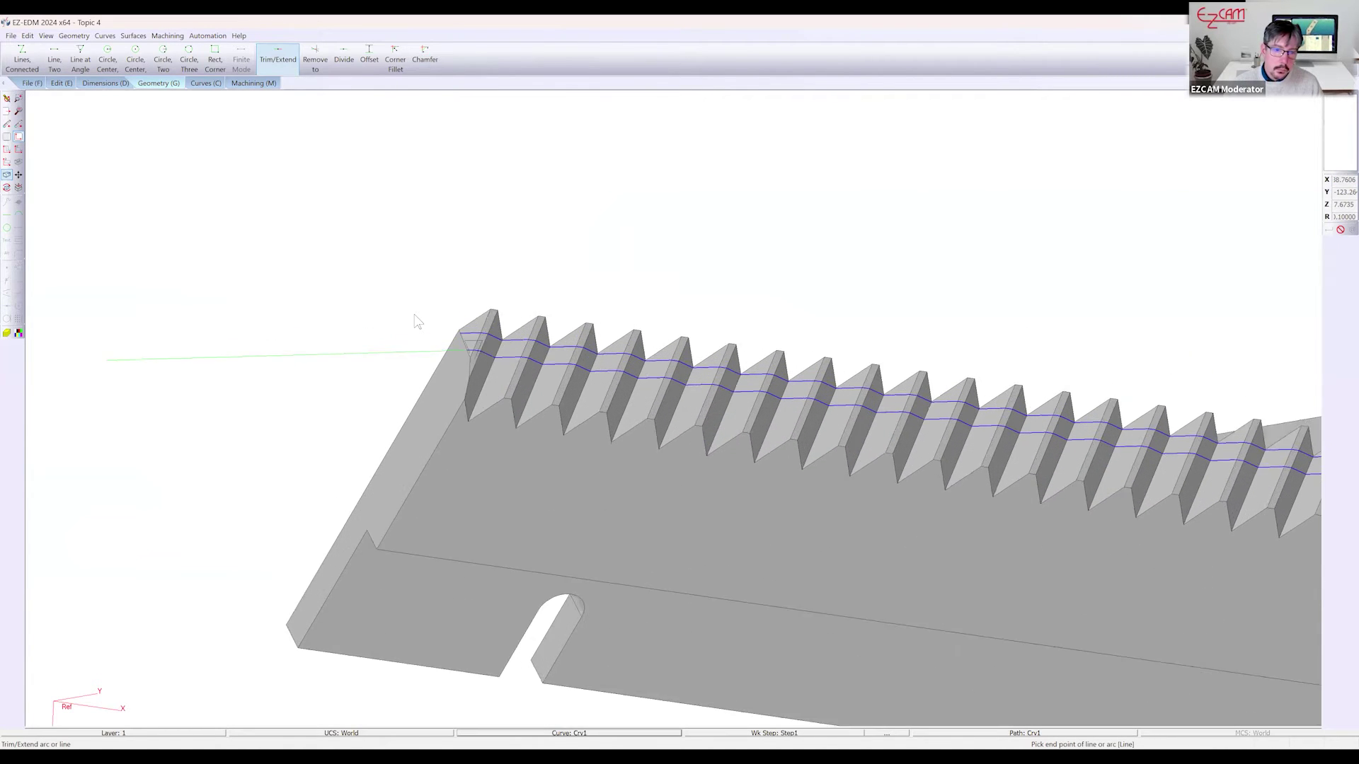
left_click(516, 348)
scroll(449, 356, "down", 3)
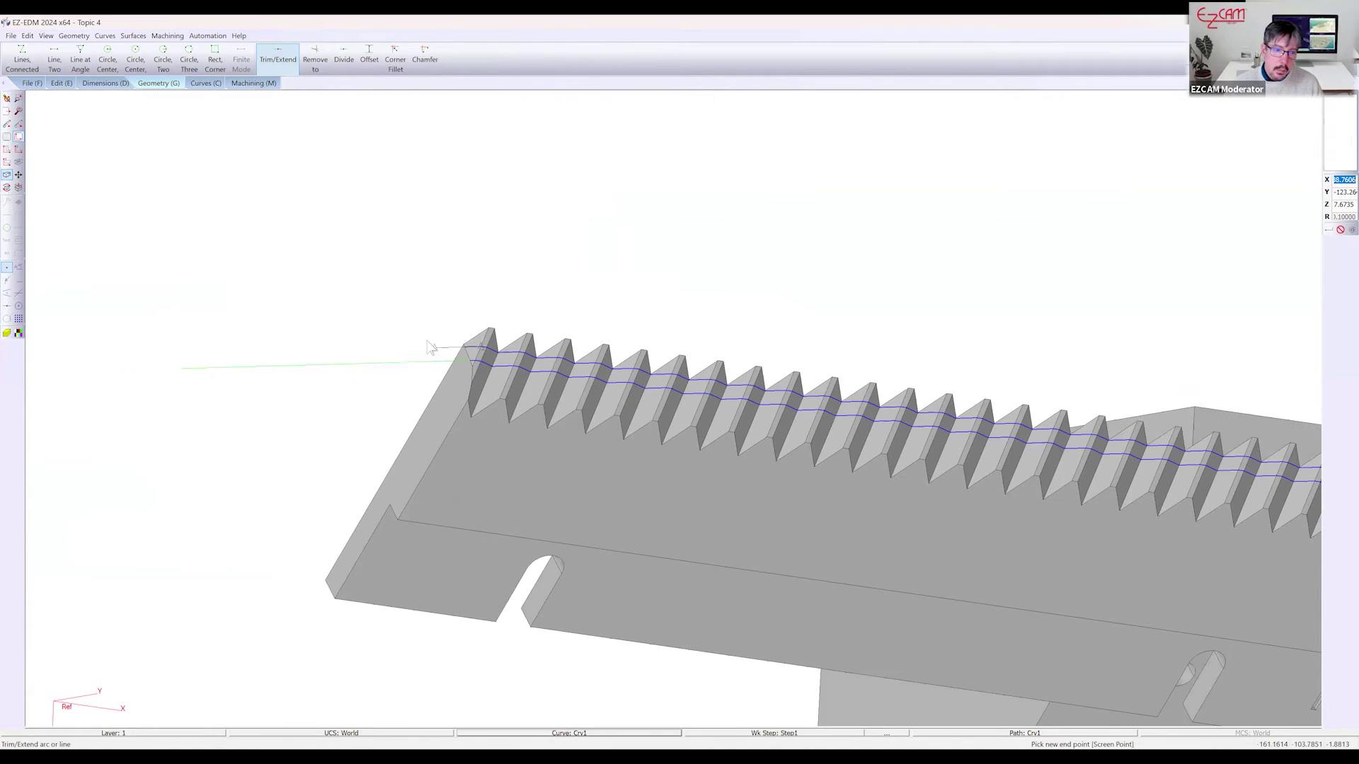
left_click(179, 359)
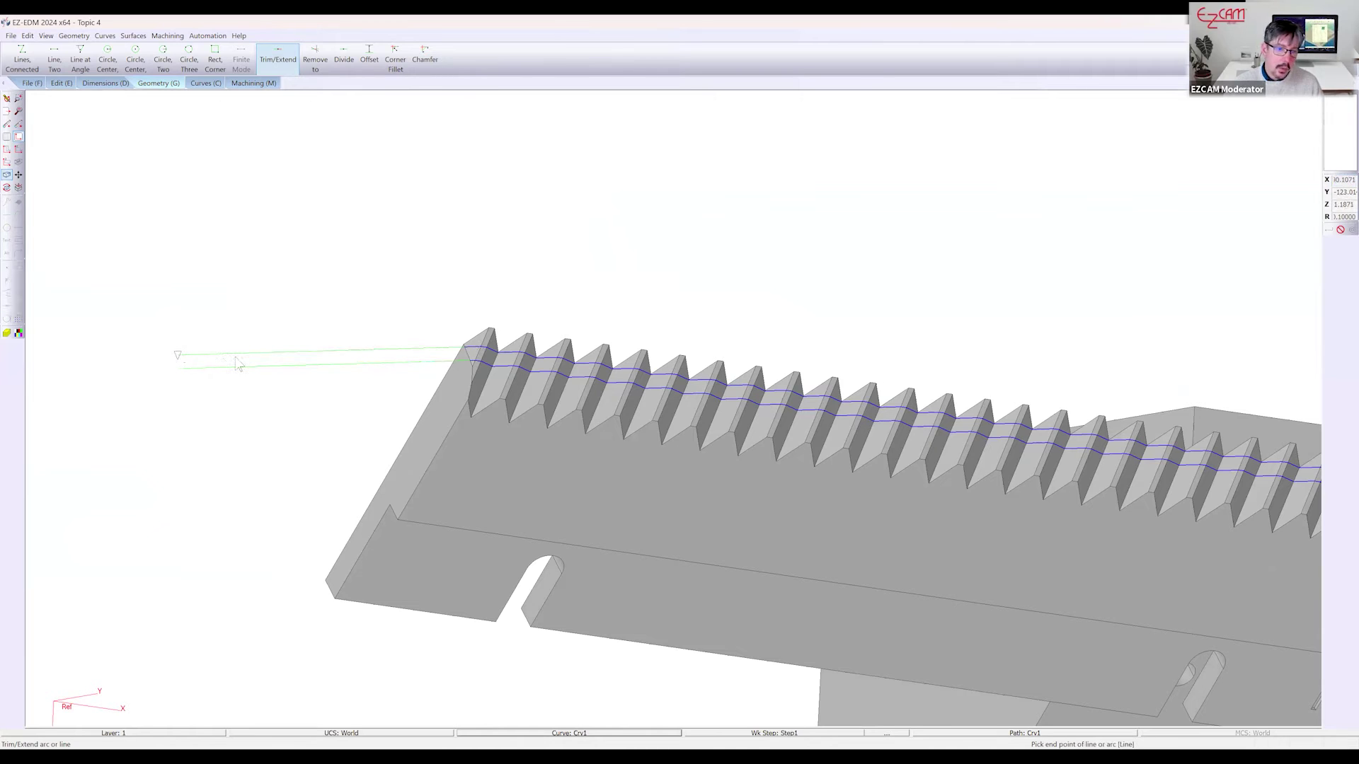
scroll(236, 354, "down", 2)
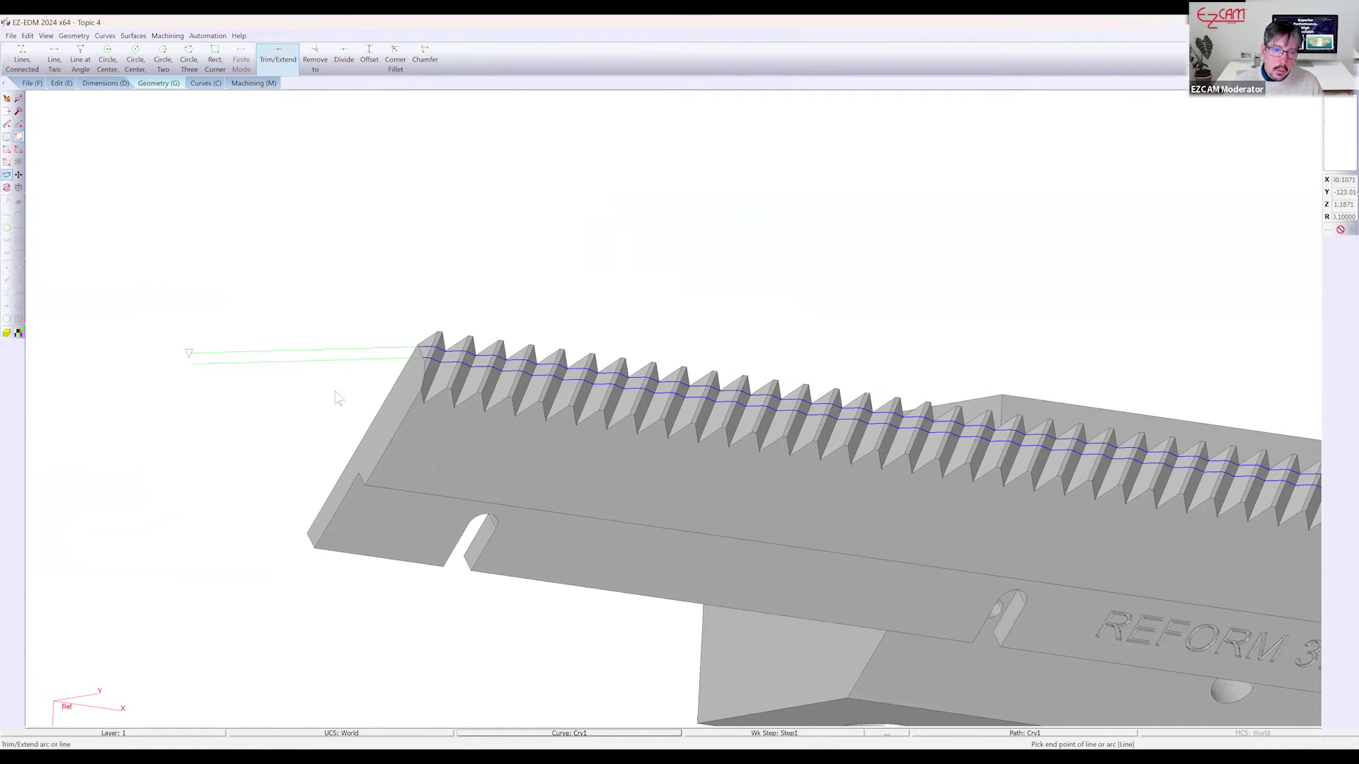
Make Crv7 the current curve and delete its first and last links
left_click(515, 733)
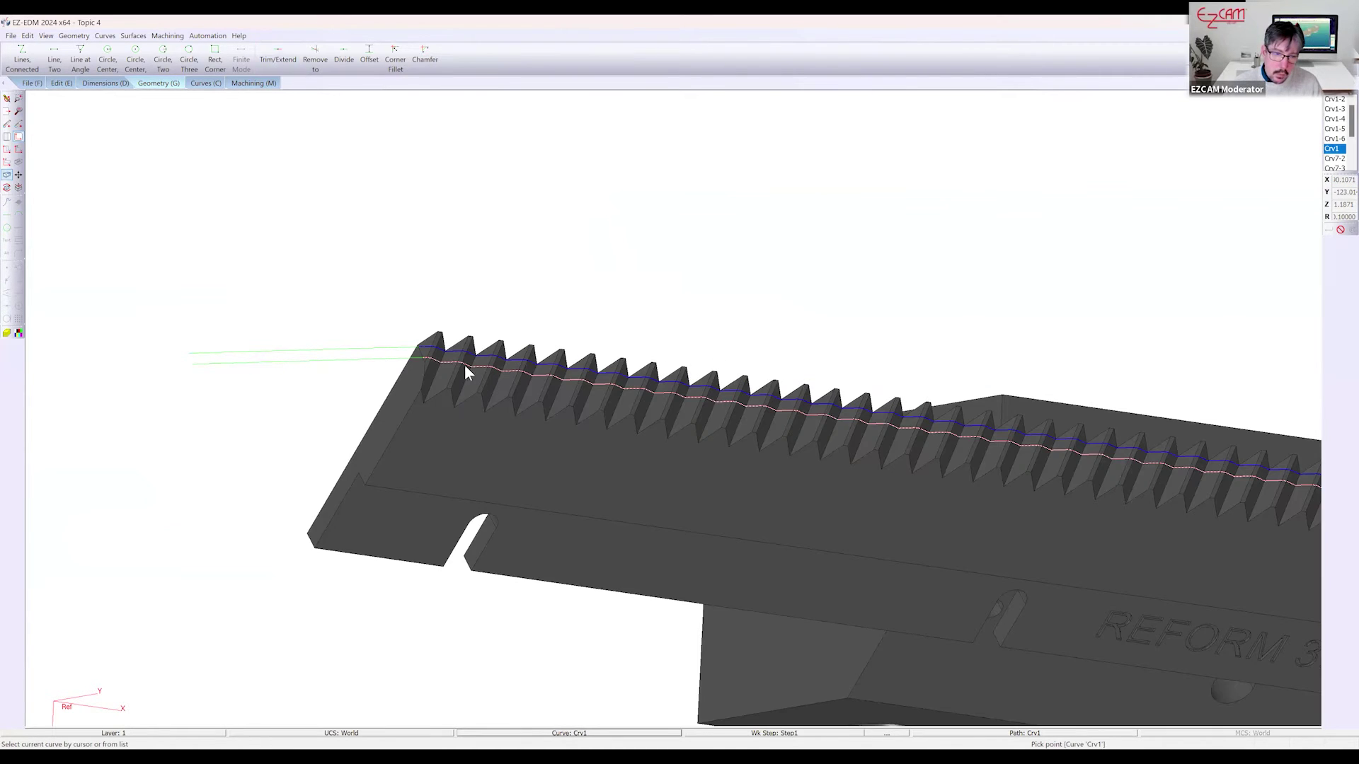
left_click(436, 348)
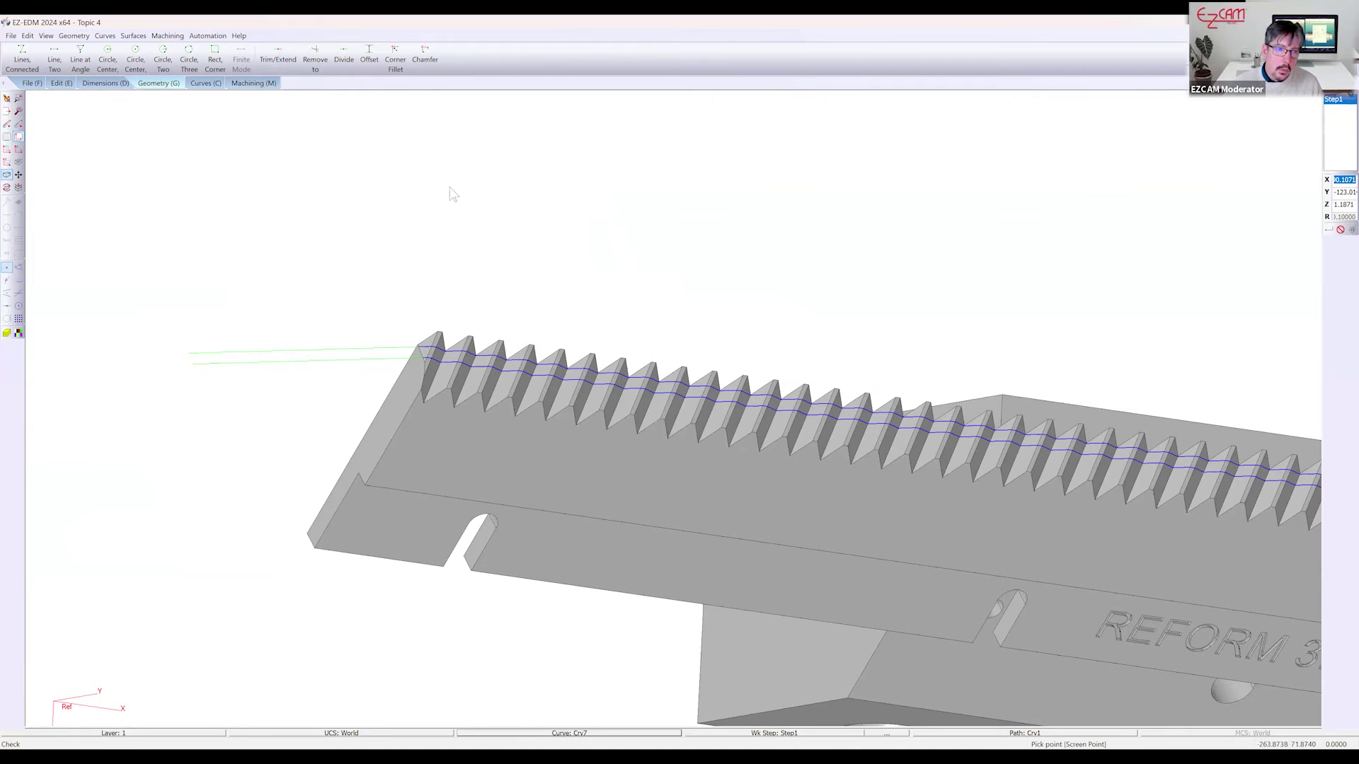
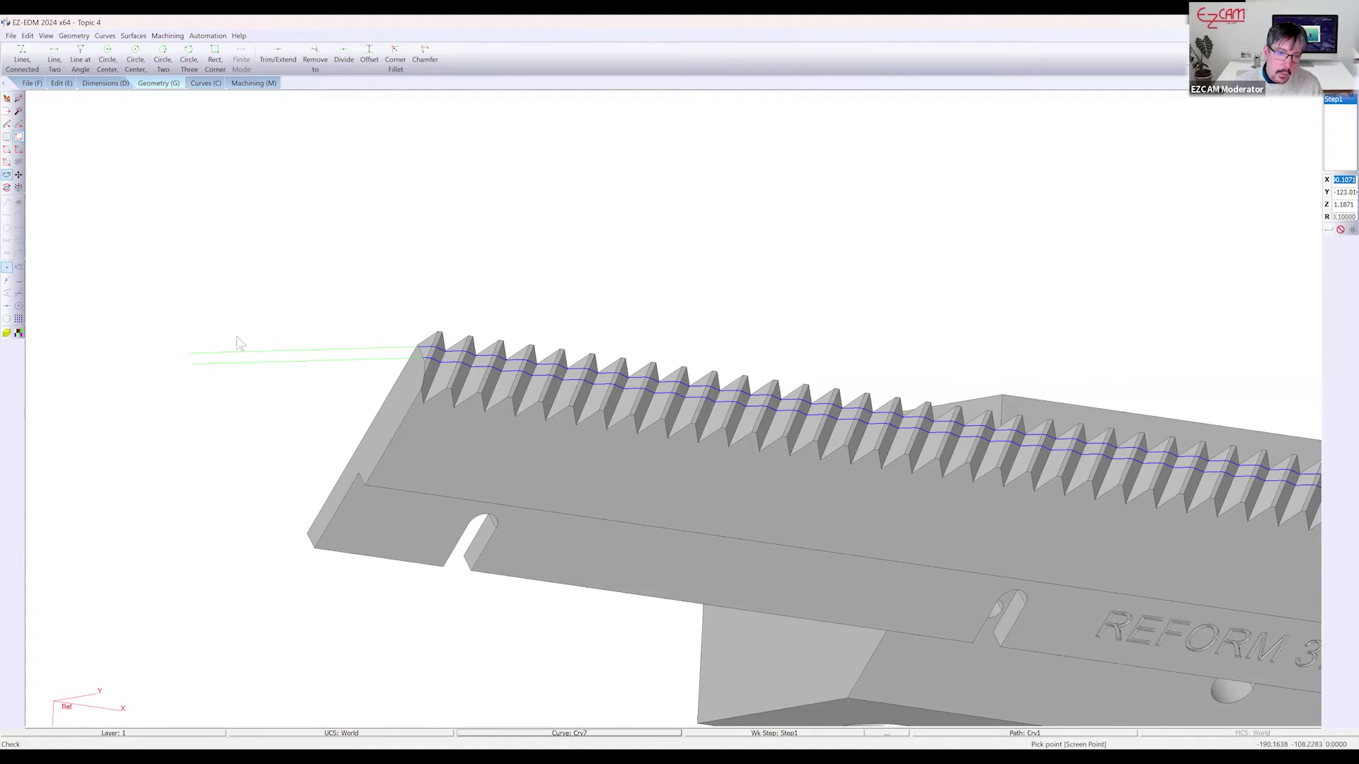
left_click(218, 85)
left_click(554, 63)
left_click(556, 92)
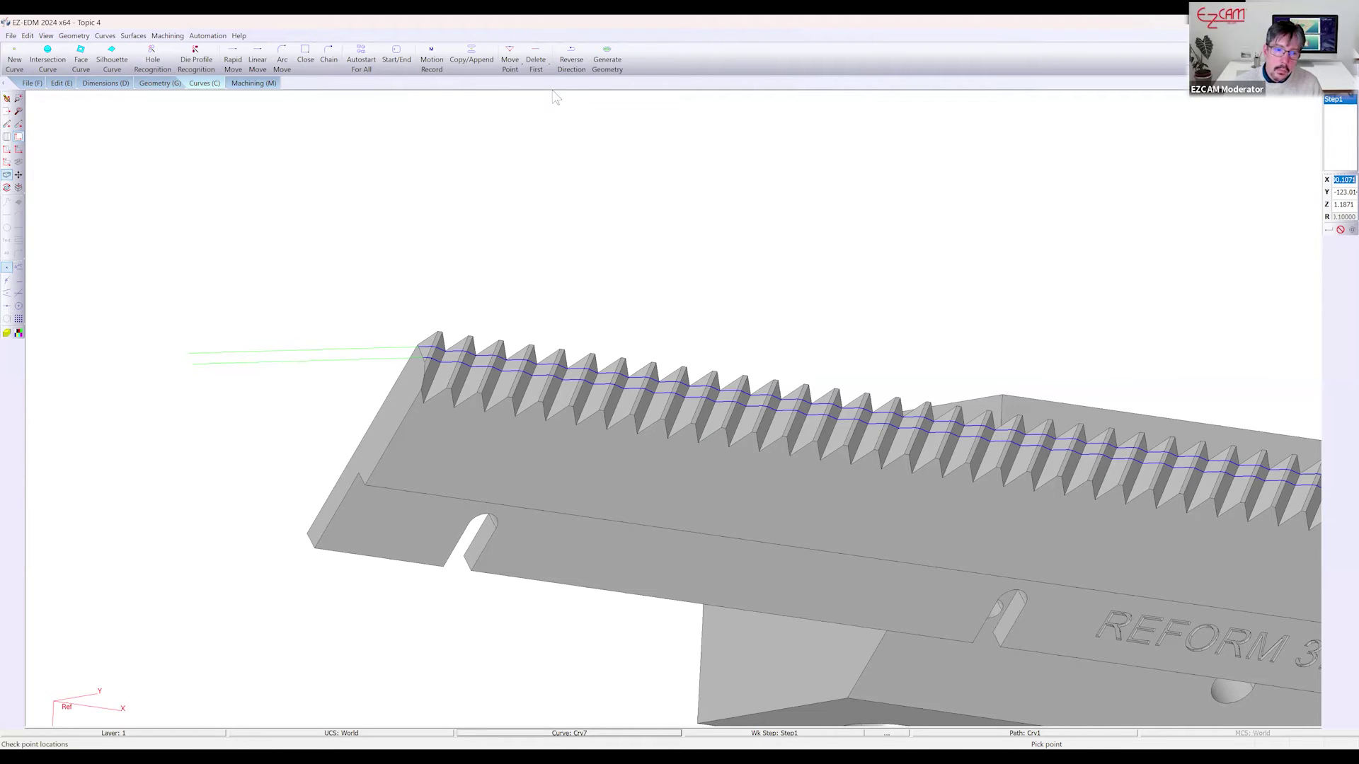
left_click(549, 63)
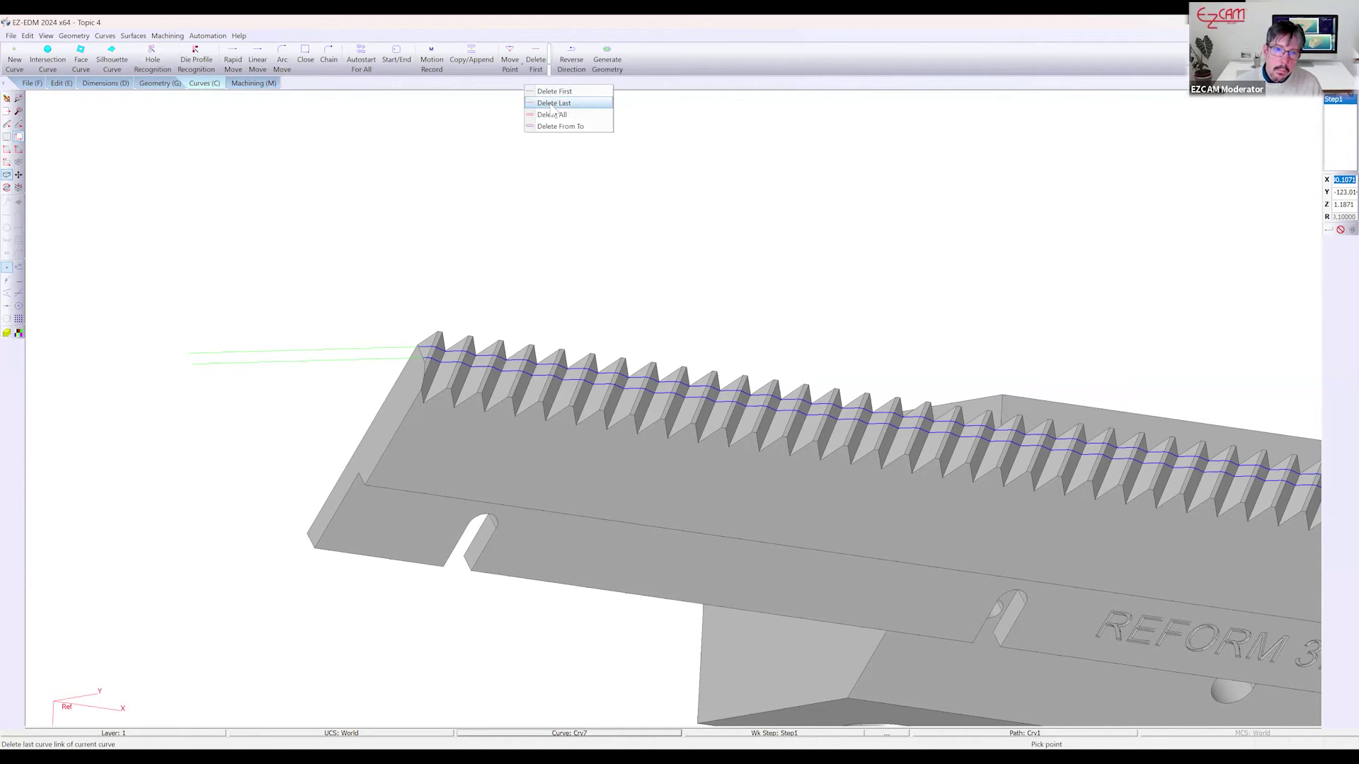
left_click(552, 104)
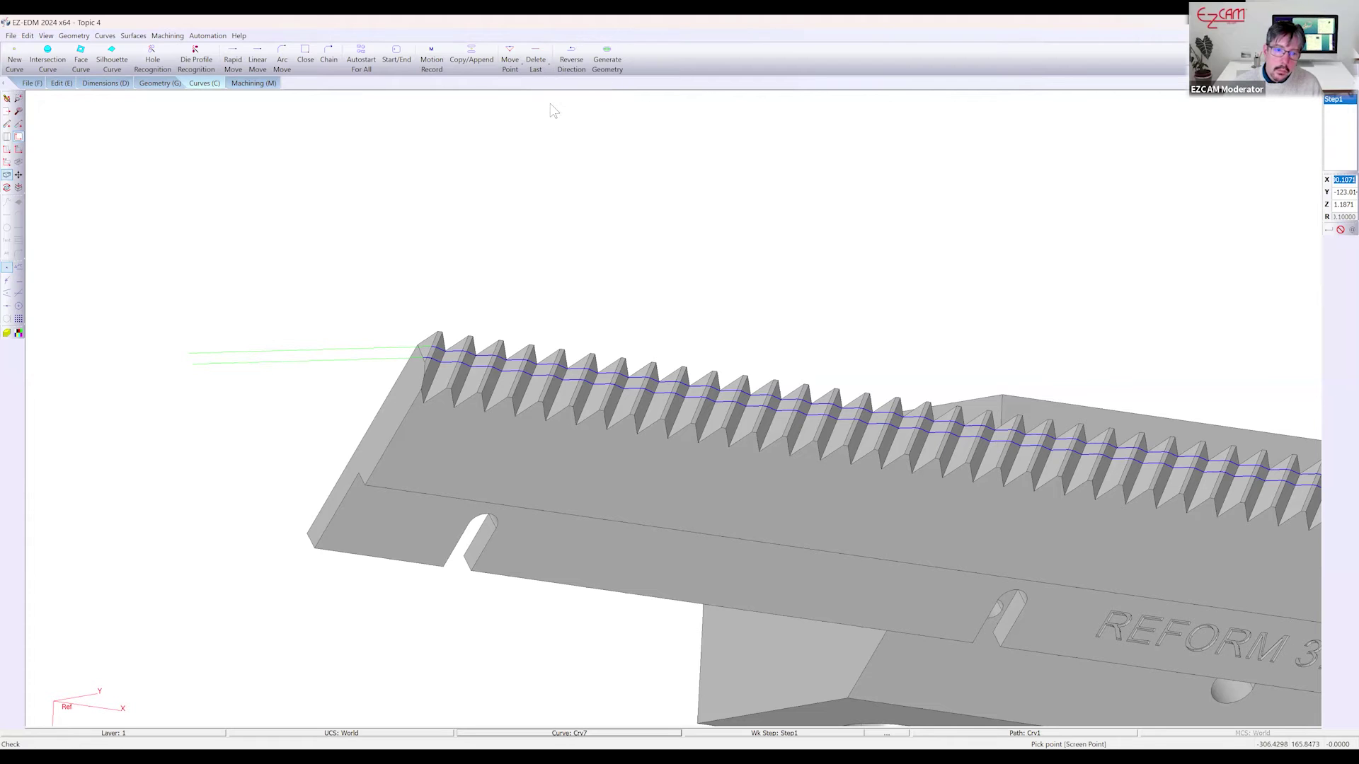
Make Crv1 the current curve and delete its first and last links
left_click(504, 733)
left_click(449, 361)
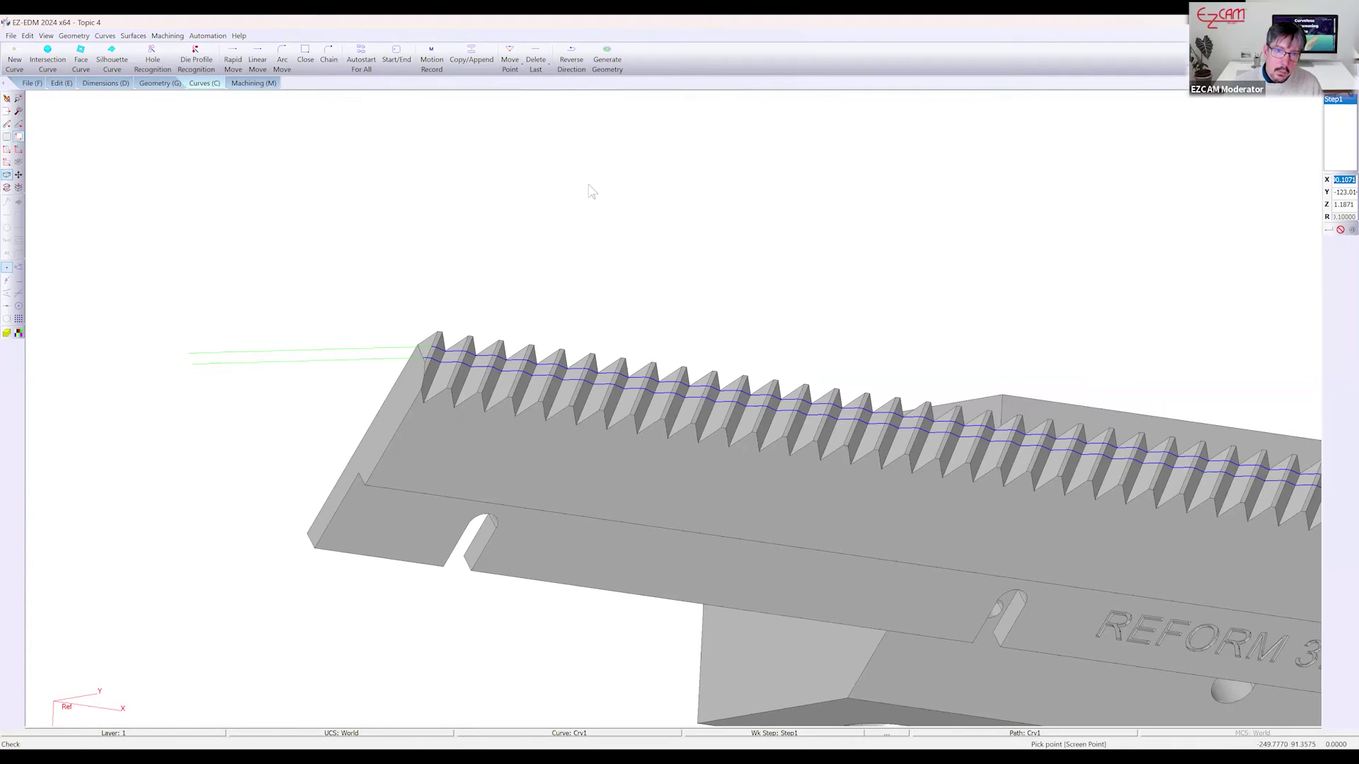
left_click(547, 64)
left_click(555, 92)
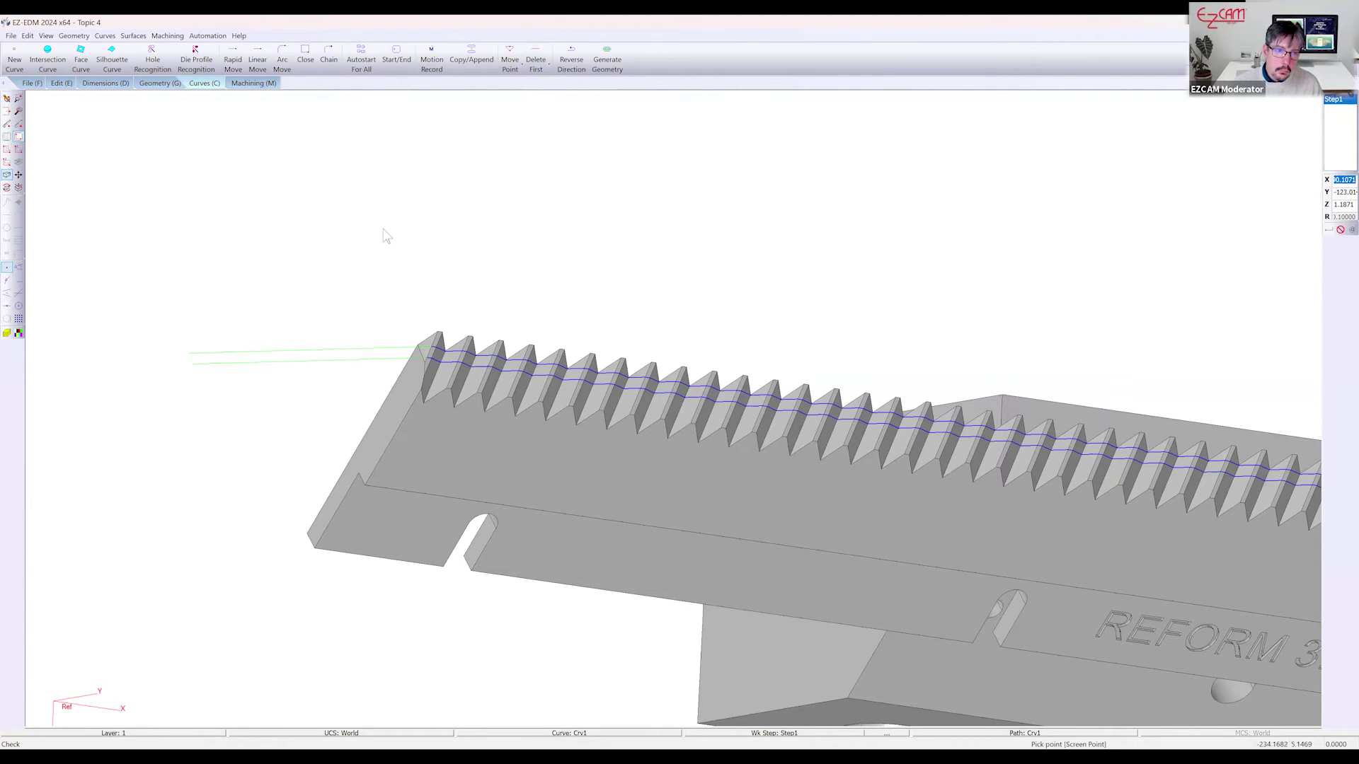
Append a linear move to Crv1 and to Crv7, each reaching the endpoint of its extended line at the negative-X end
left_click(257, 62)
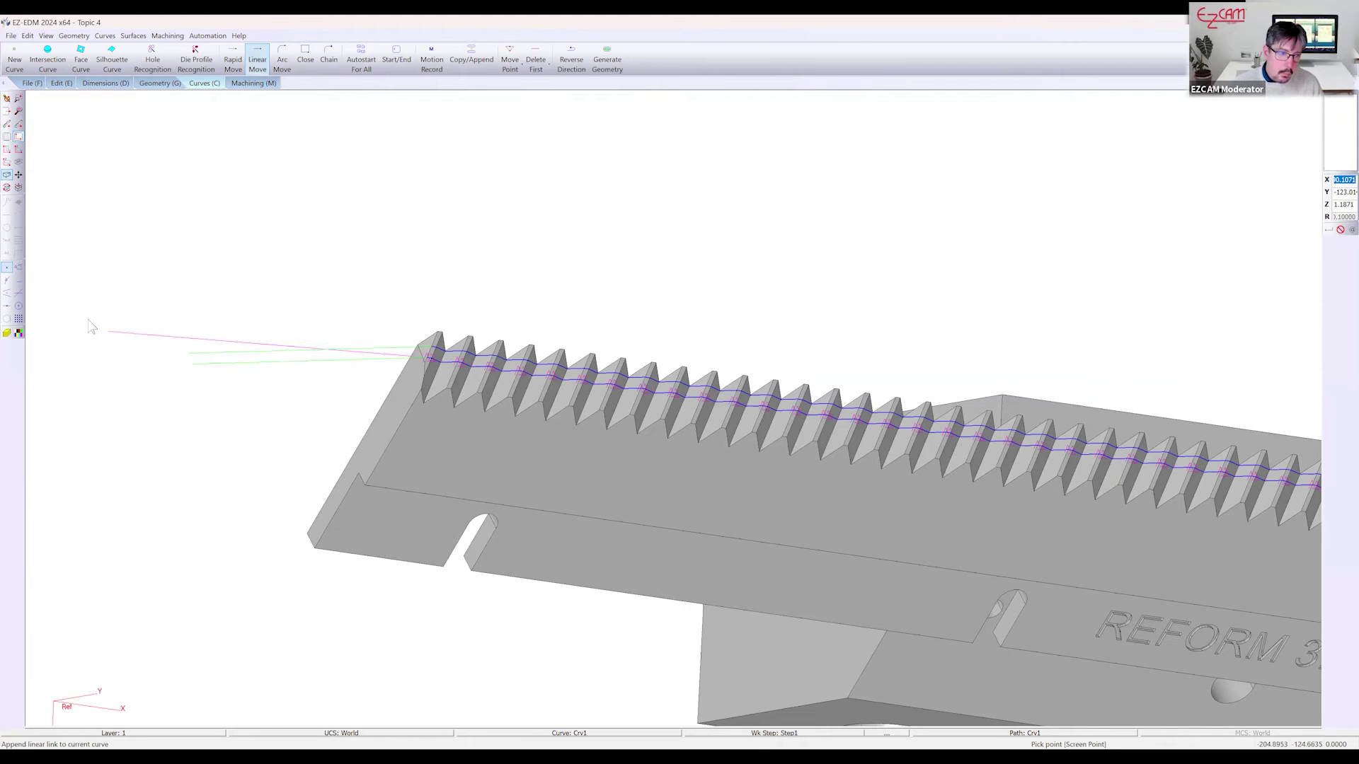
left_click(191, 376)
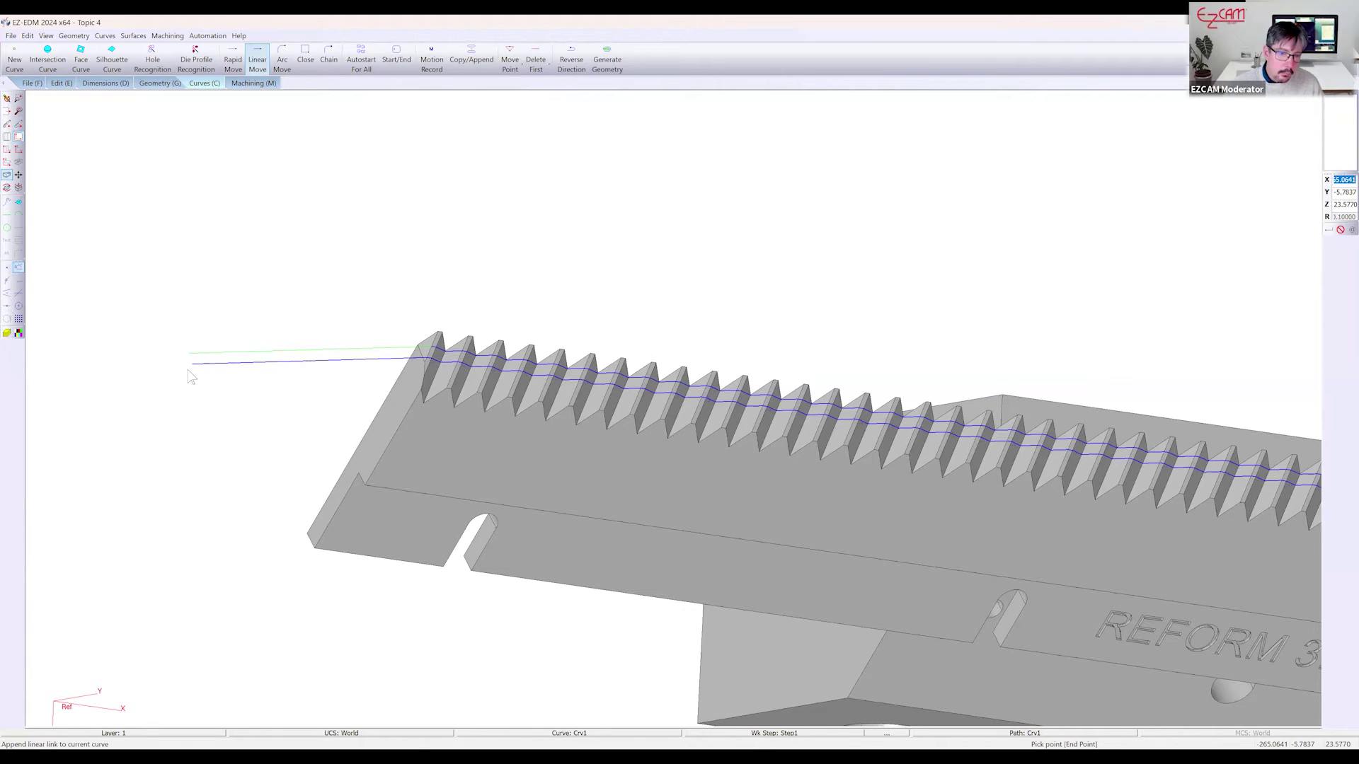
left_click(523, 733)
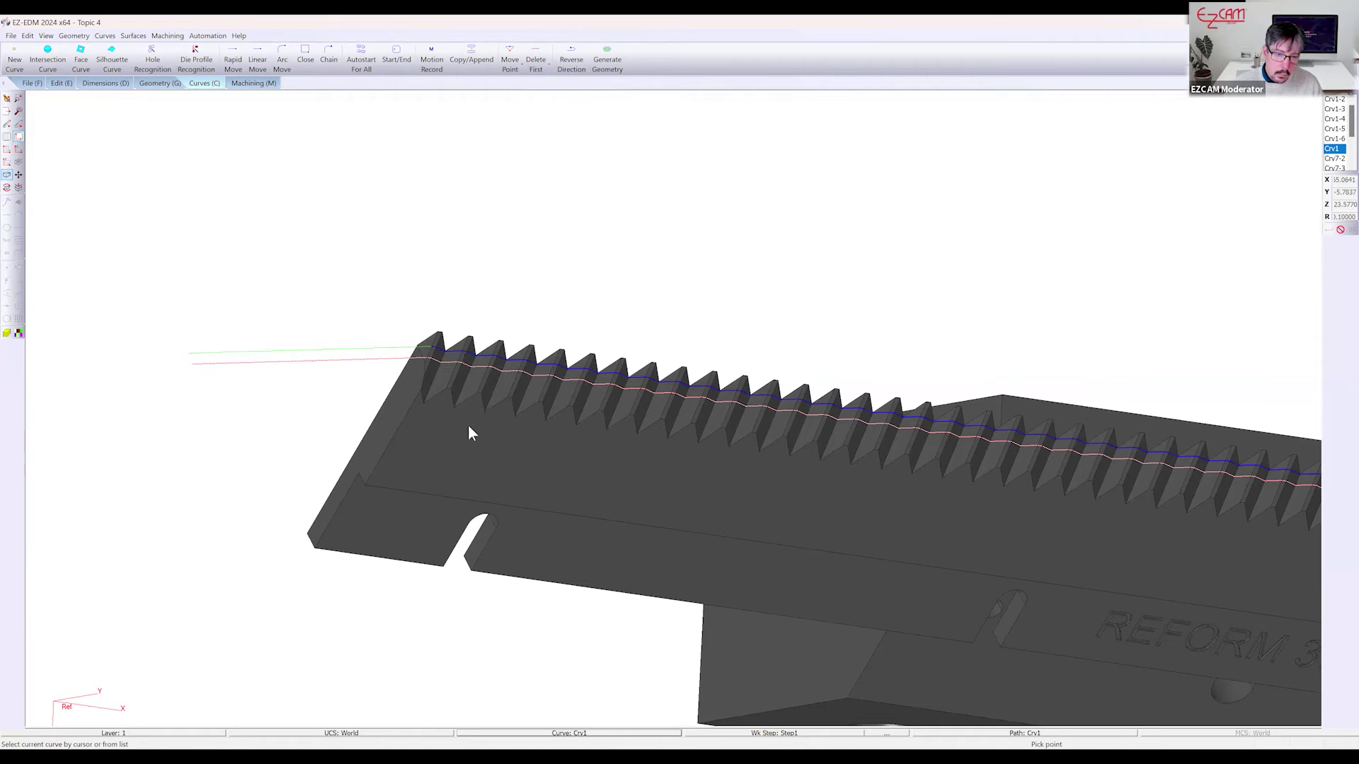
left_click(433, 348)
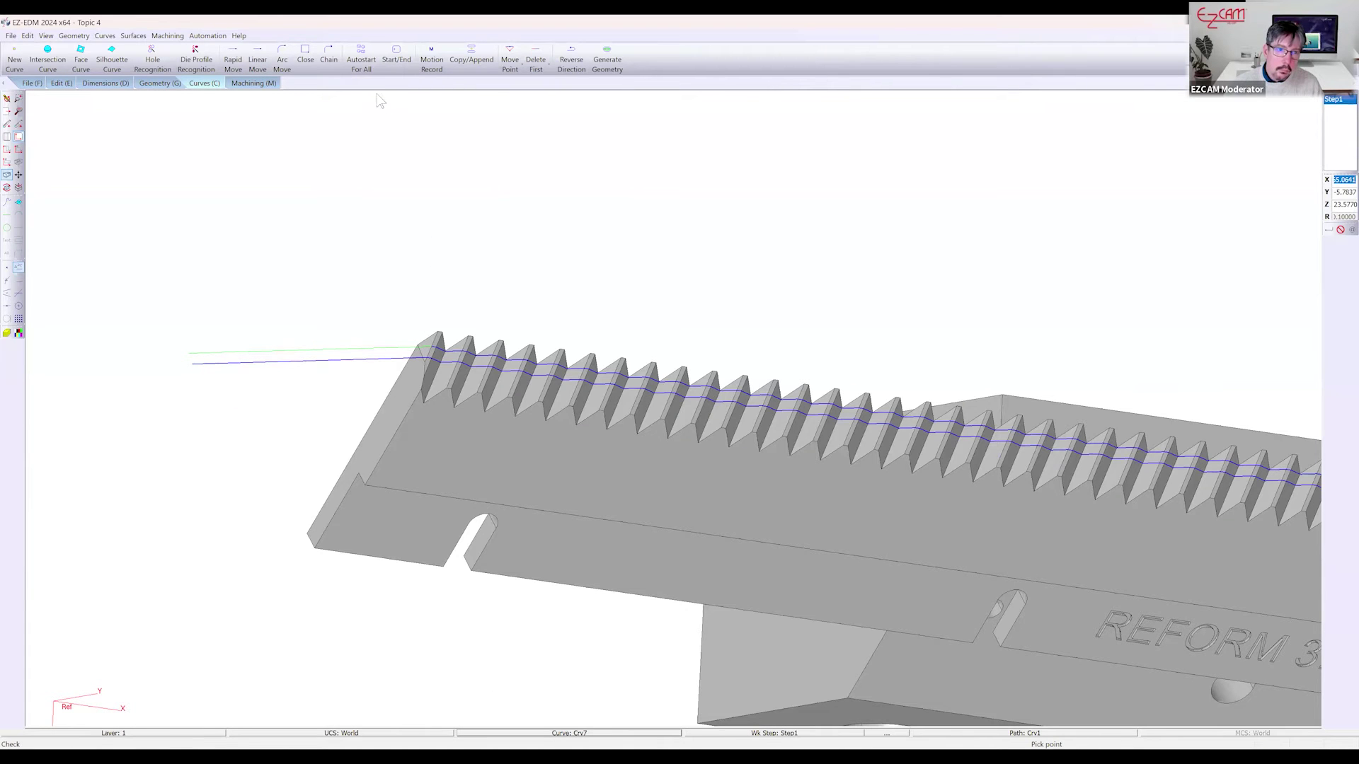
left_click(256, 59)
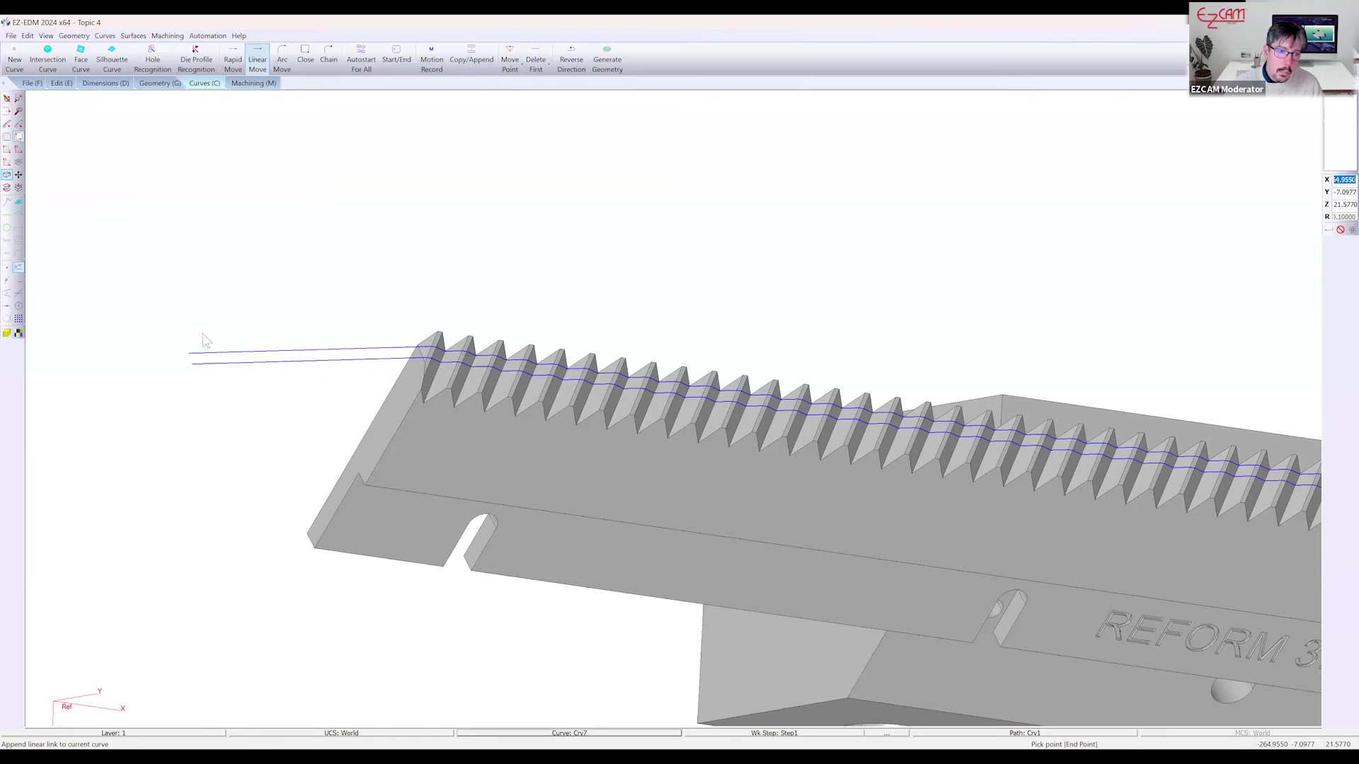
Reverse the direction of Crv7 and append a linear move to the endpoint of its extended line at the positive-X end
scroll(167, 297, "down", 5)
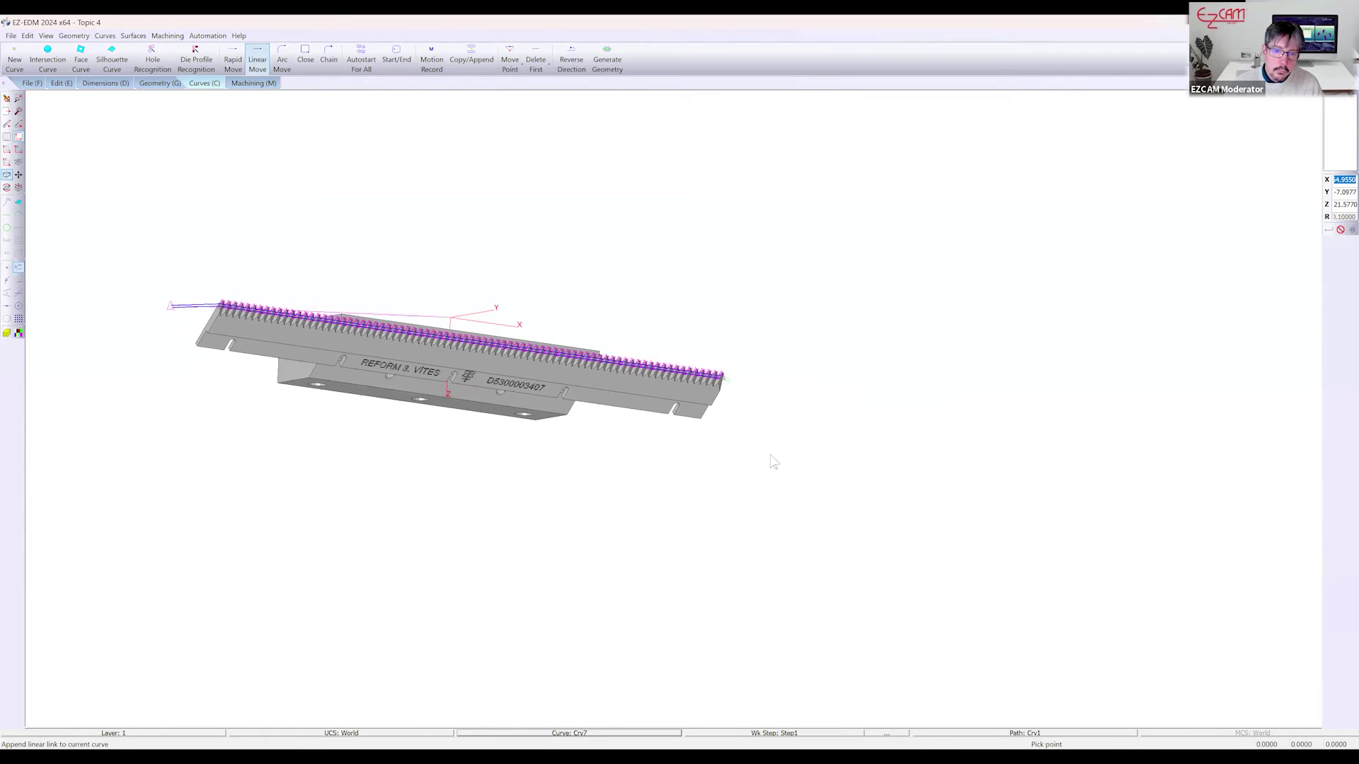
scroll(755, 386, "up", 10)
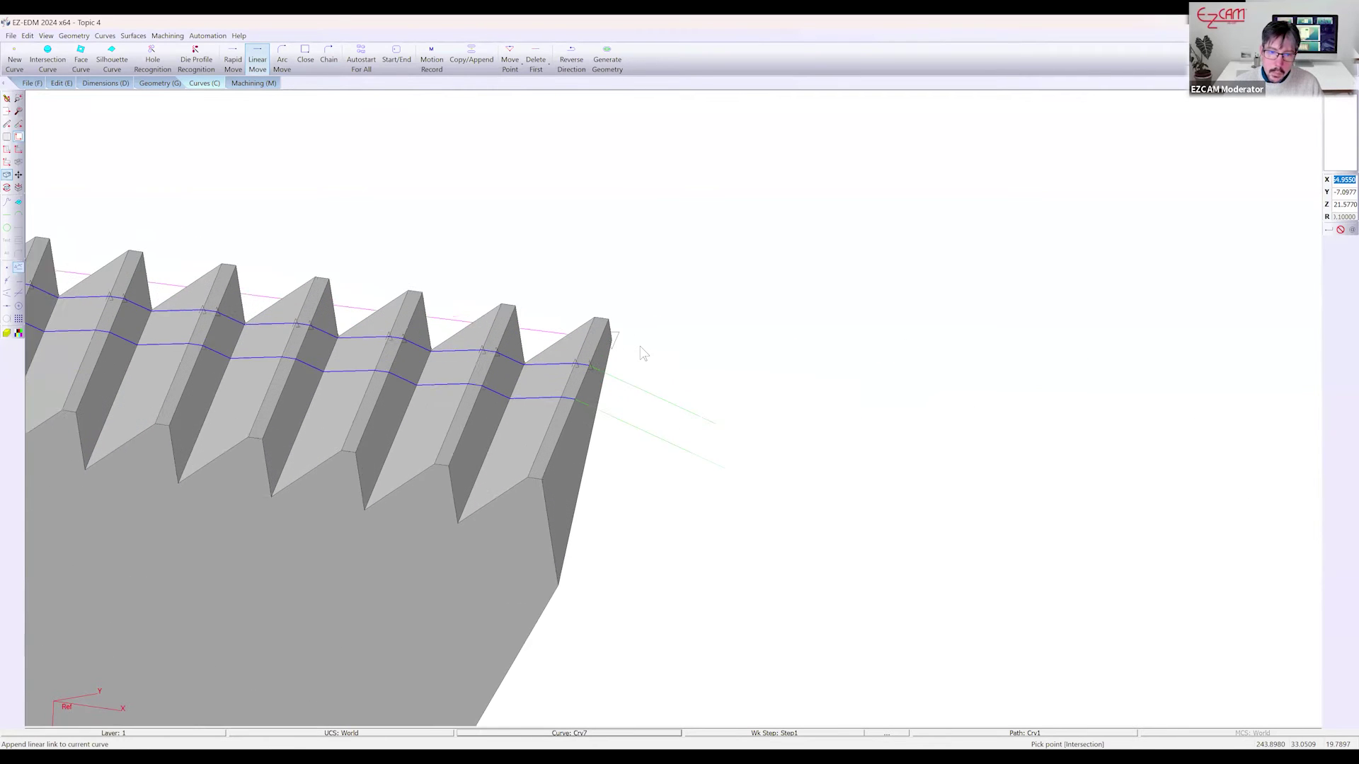
scroll(642, 354, "up", 3)
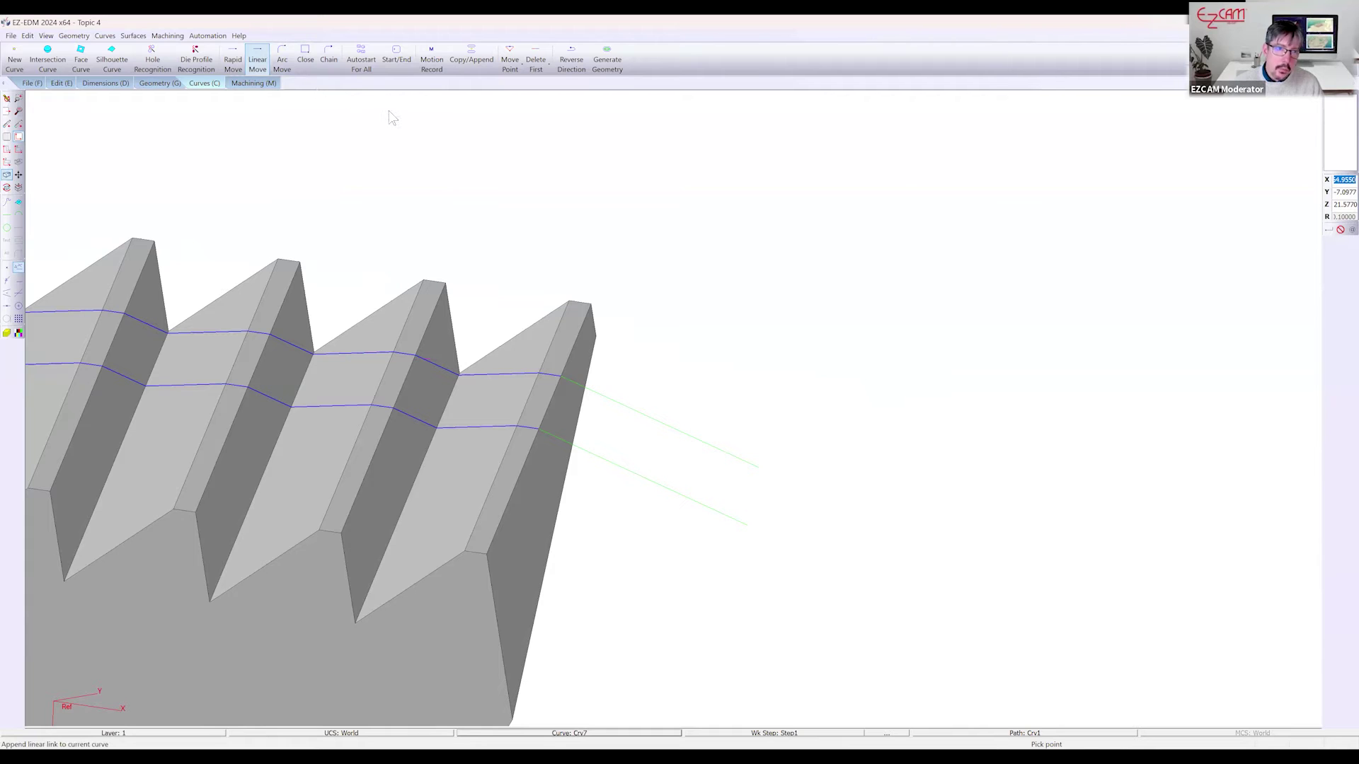
left_click(573, 63)
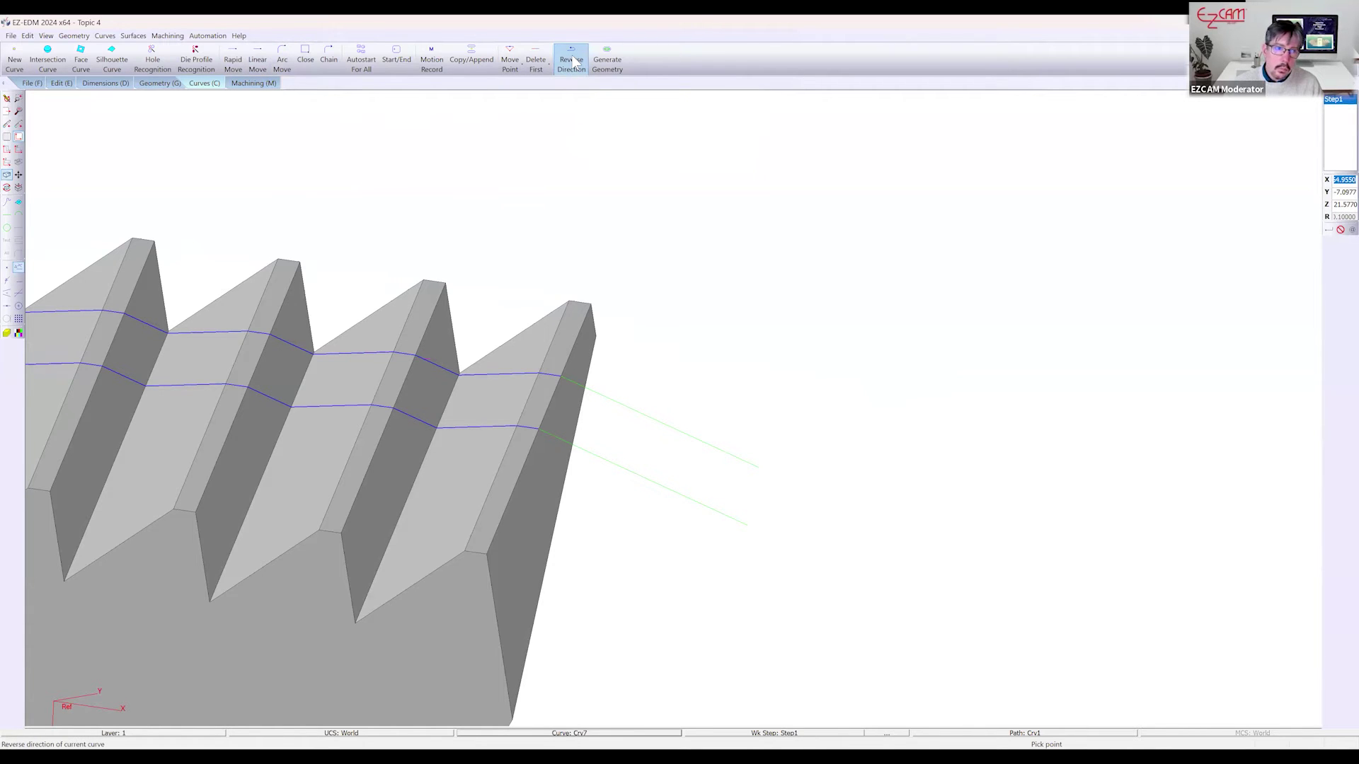
left_click(257, 61)
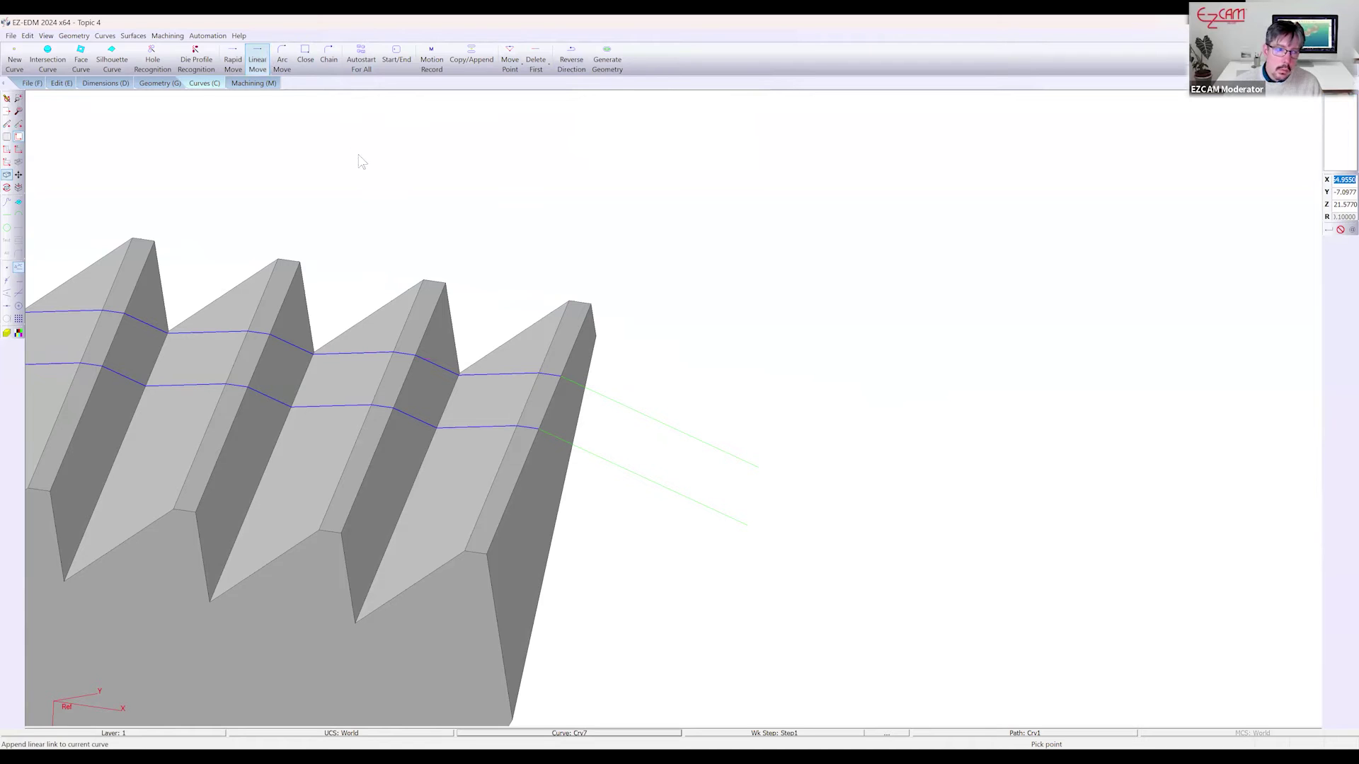
left_click(758, 466)
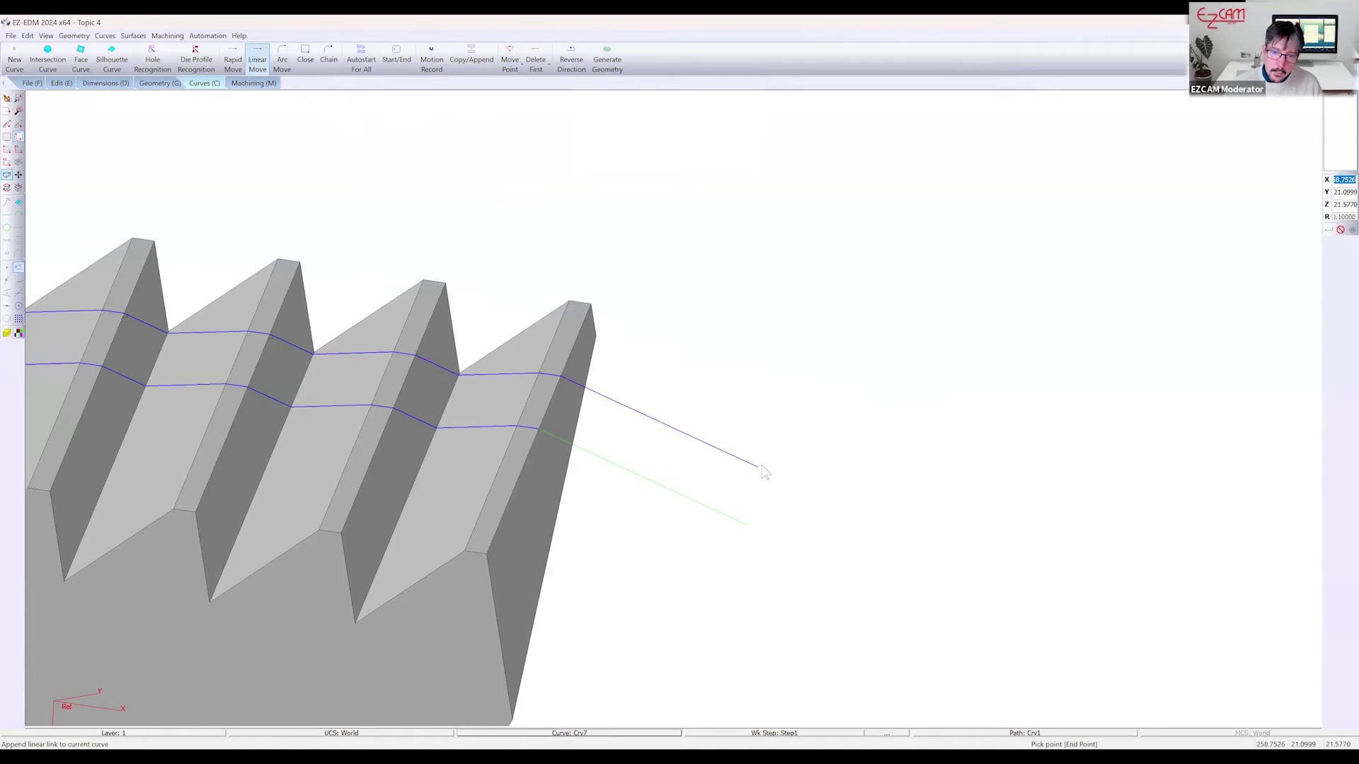
key("Escape")
Make Crv1 current, reverse its direction, and append a linear move to the endpoint of its extended line at the positive-X end
left_click(495, 426)
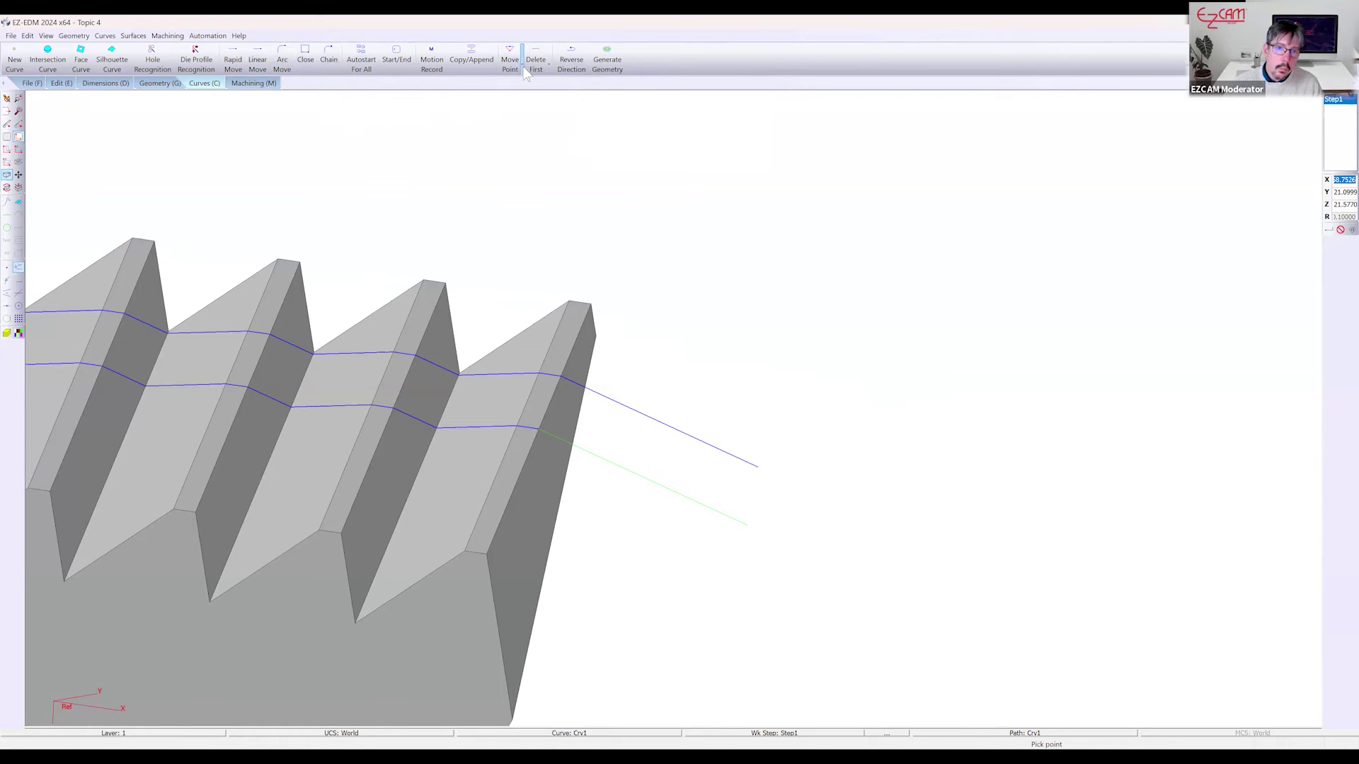
left_click(569, 65)
left_click(257, 60)
left_click(751, 545)
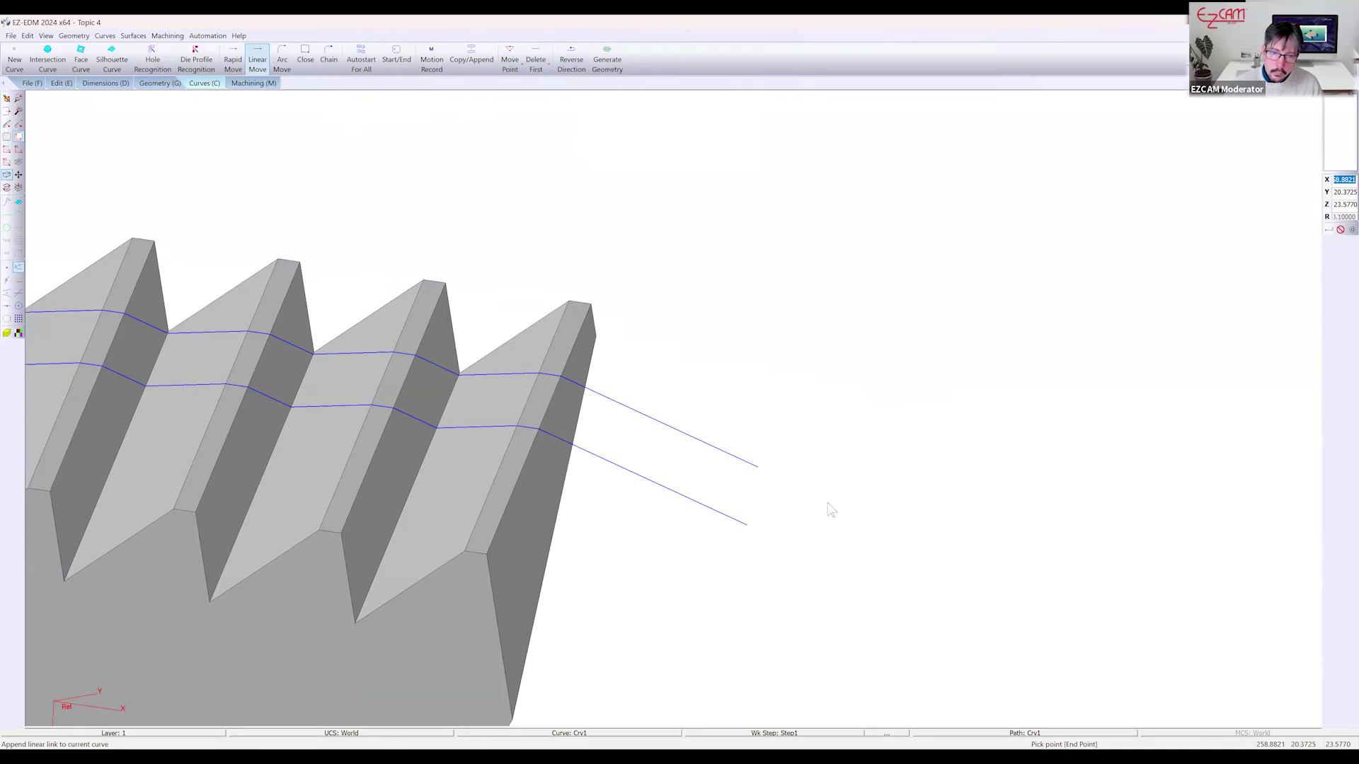
Examine the extended ends of Crv1 and Crv7 along the toothed edge of the blade
scroll(891, 475, "down", 6)
scroll(908, 465, "down", 5)
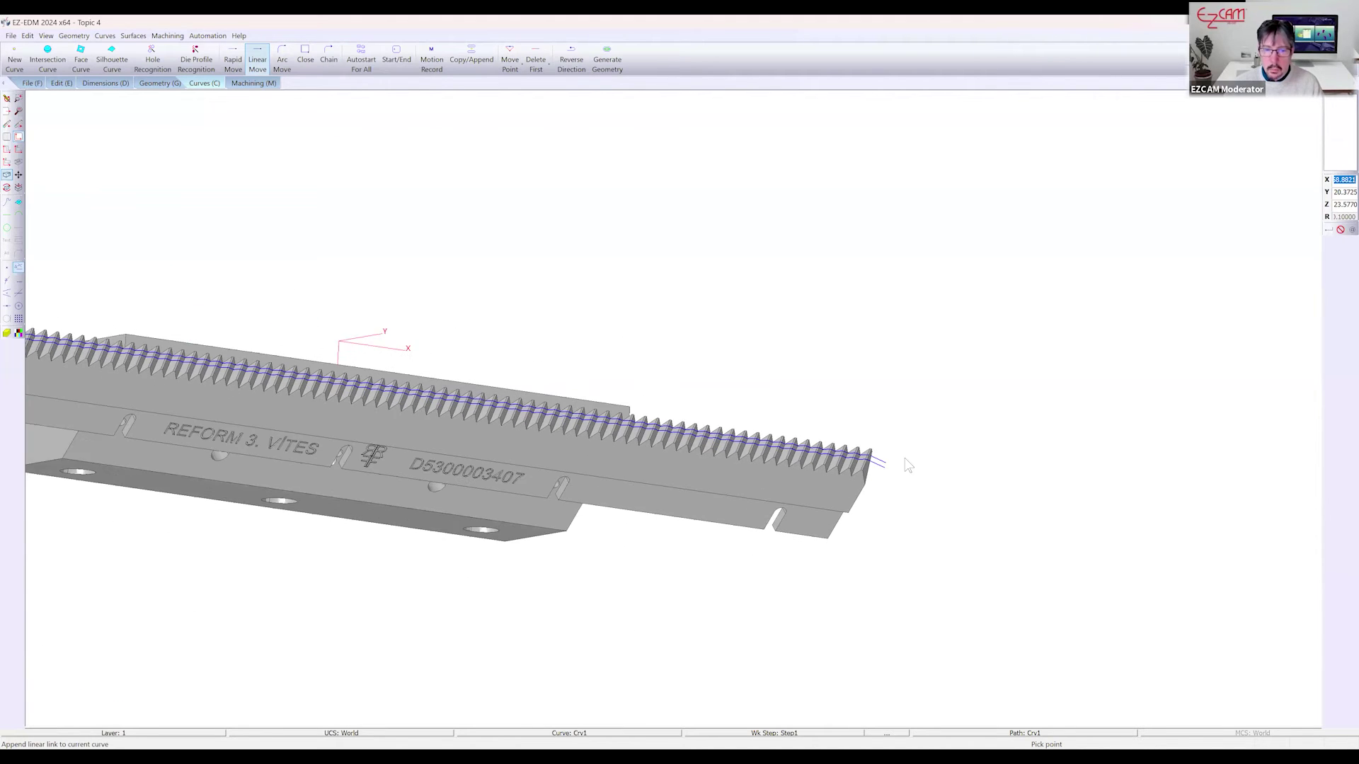
middle_click_drag(684, 455, 662, 306)
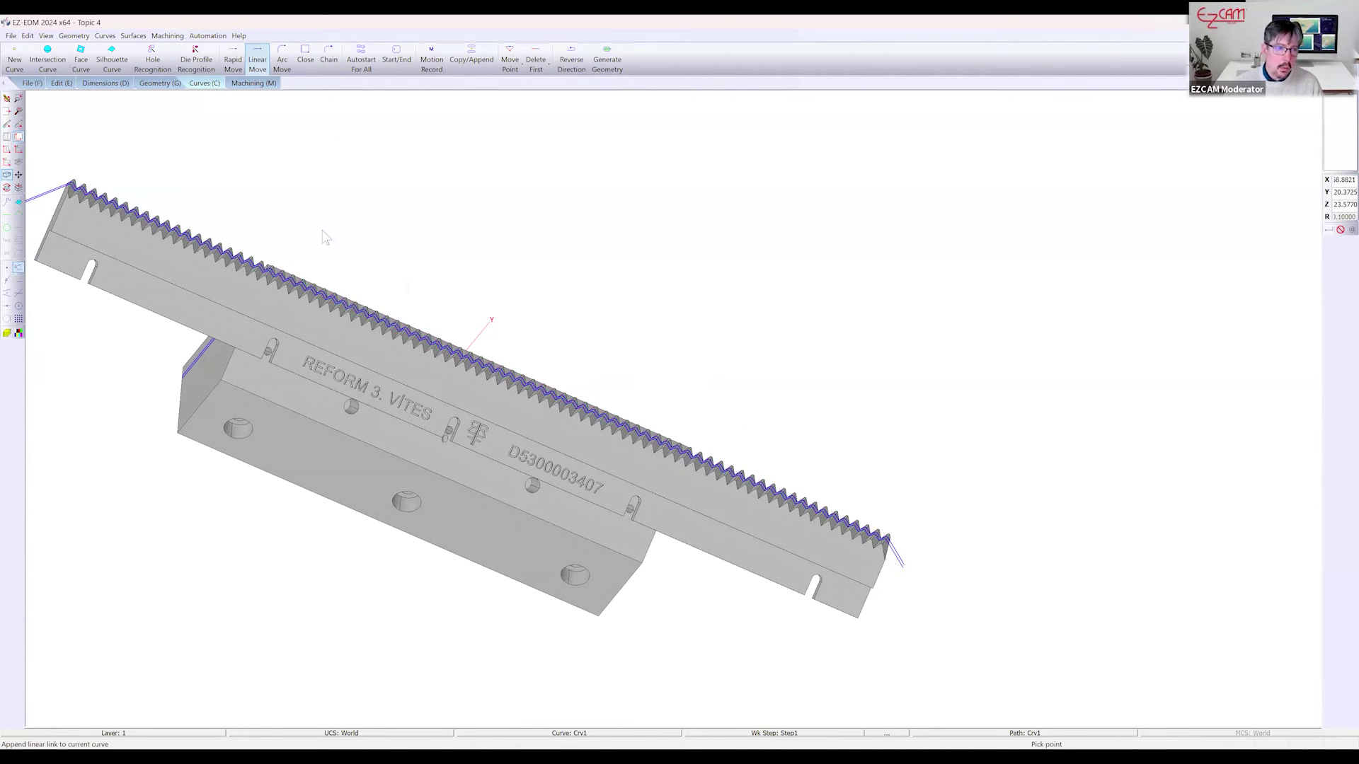
middle_click_drag(435, 223, 424, 176)
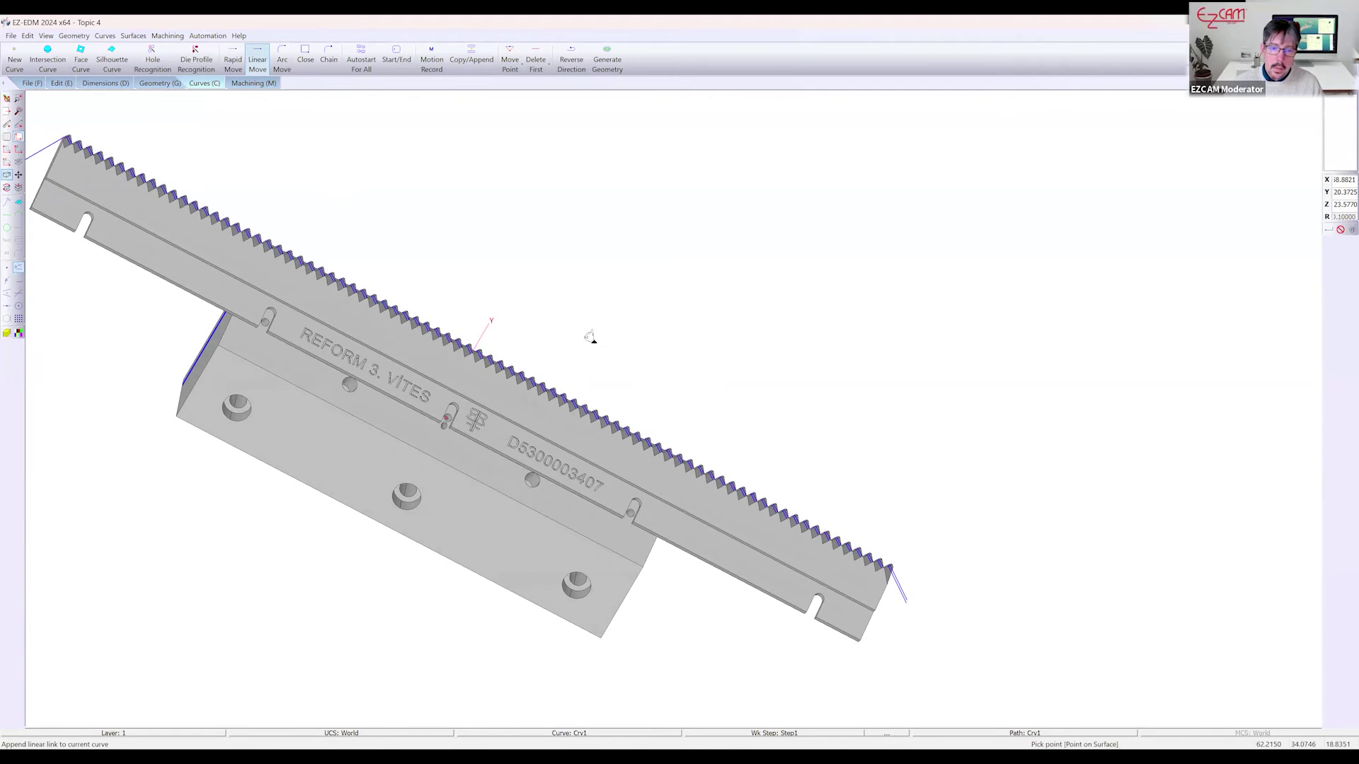
middle_click_drag(588, 337, 552, 240)
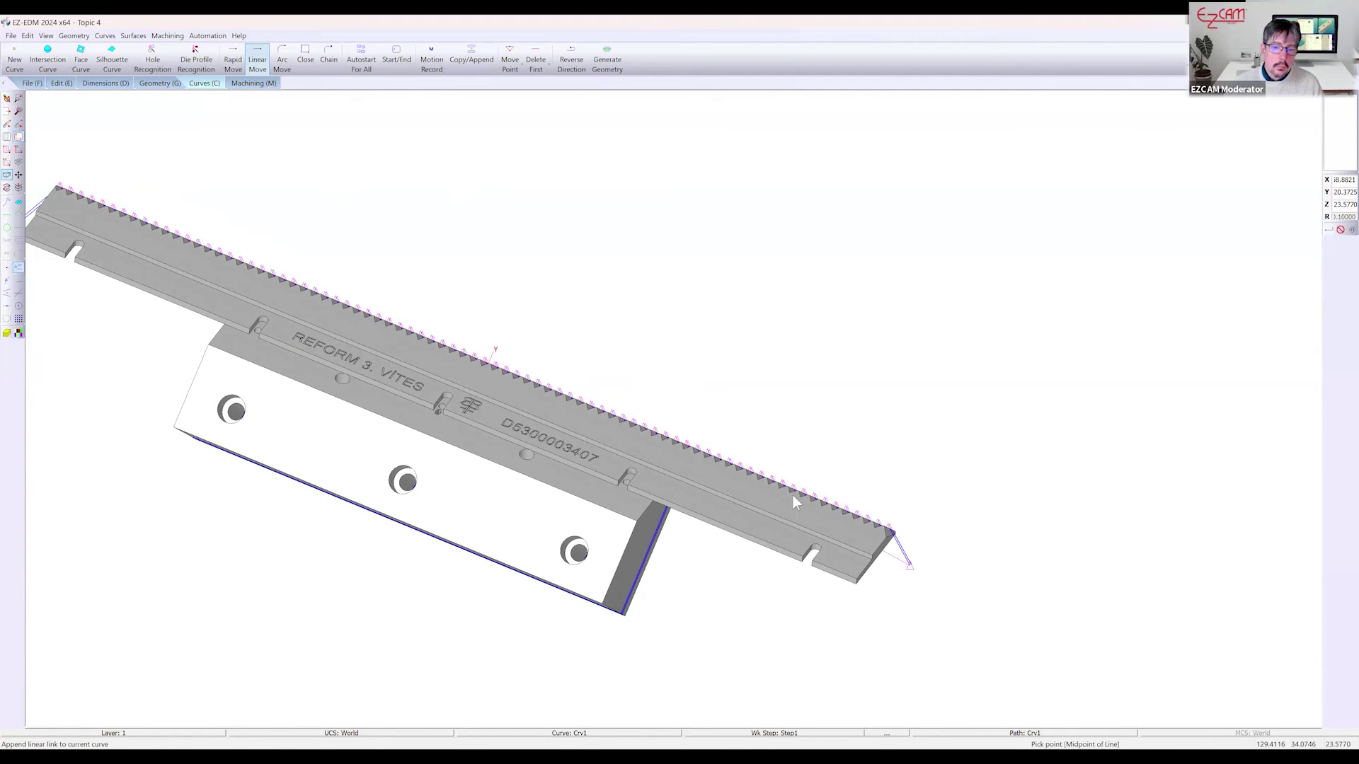
scroll(919, 525, "up", 4)
middle_click_drag(828, 561, 670, 609)
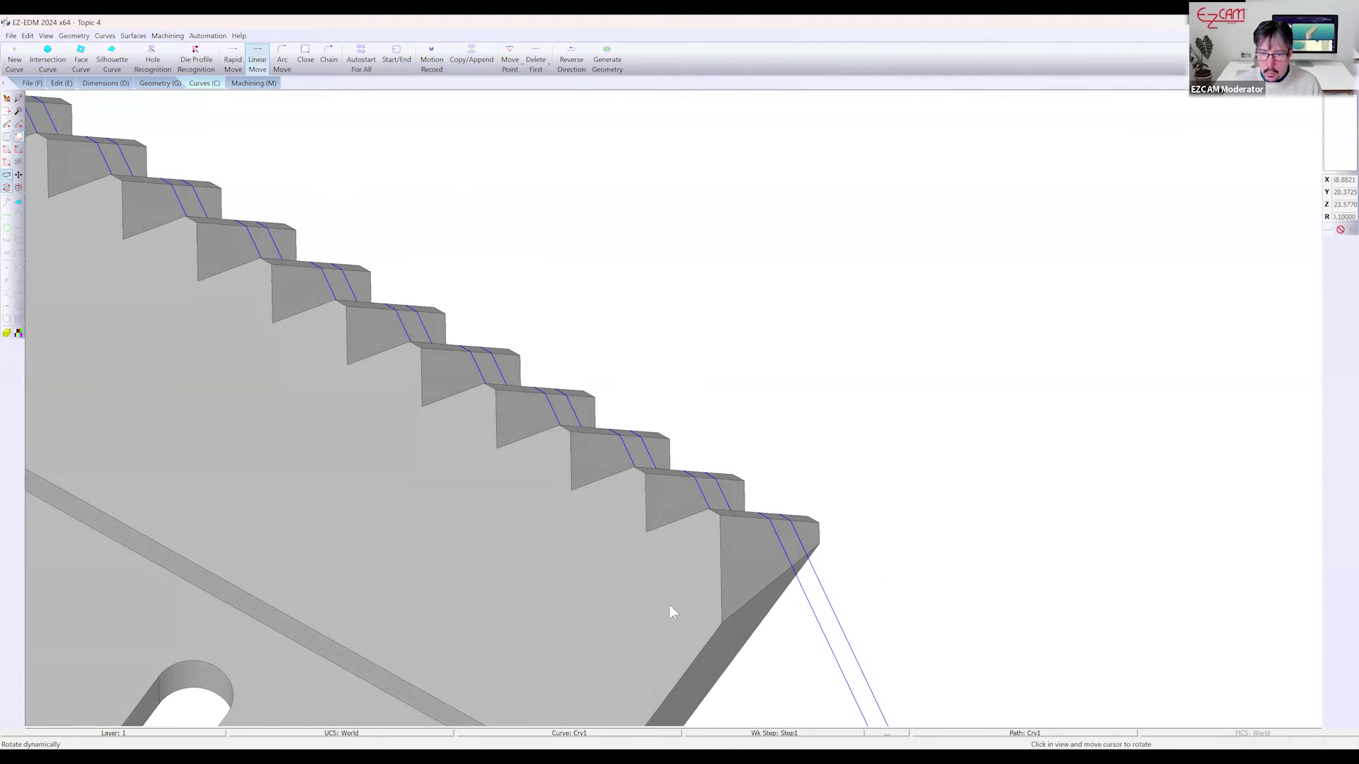
Create a new XYUV work step with the ID Step2
left_click(252, 83)
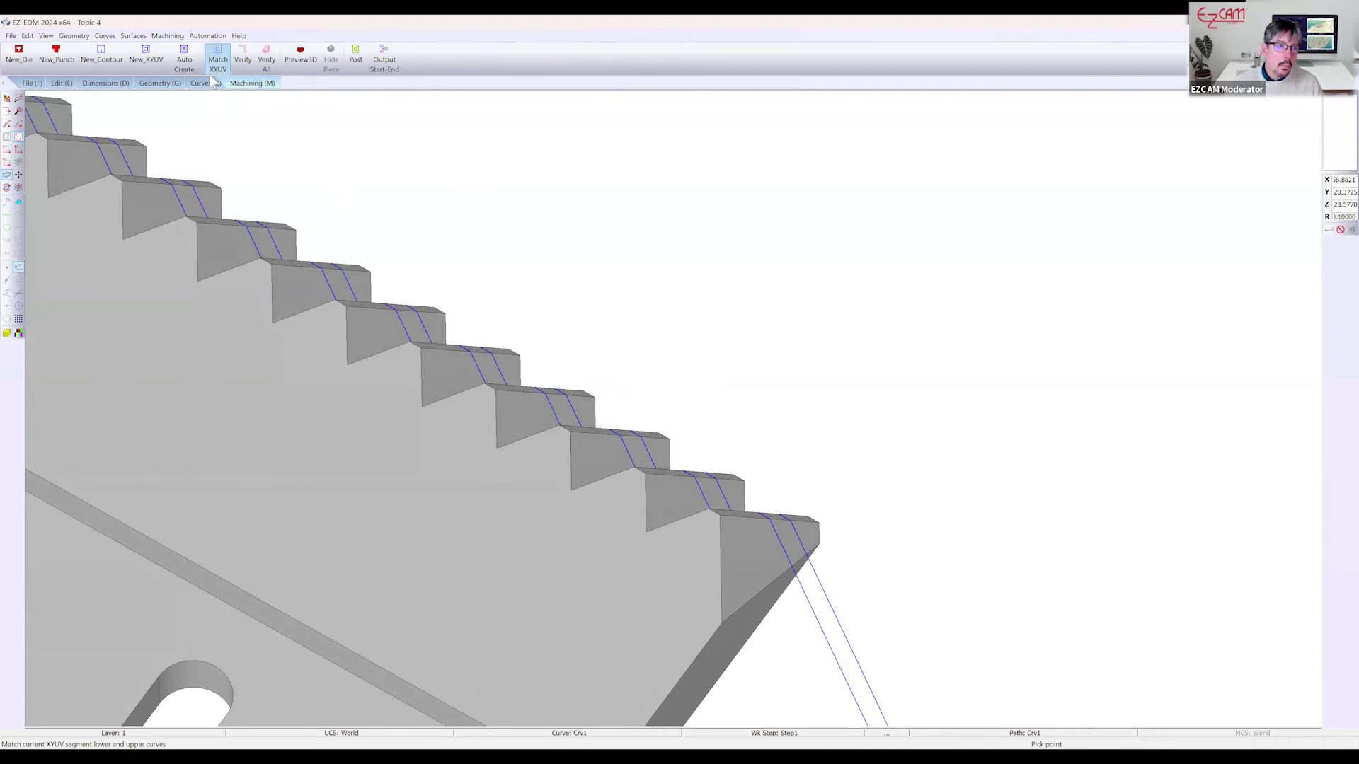
left_click(146, 57)
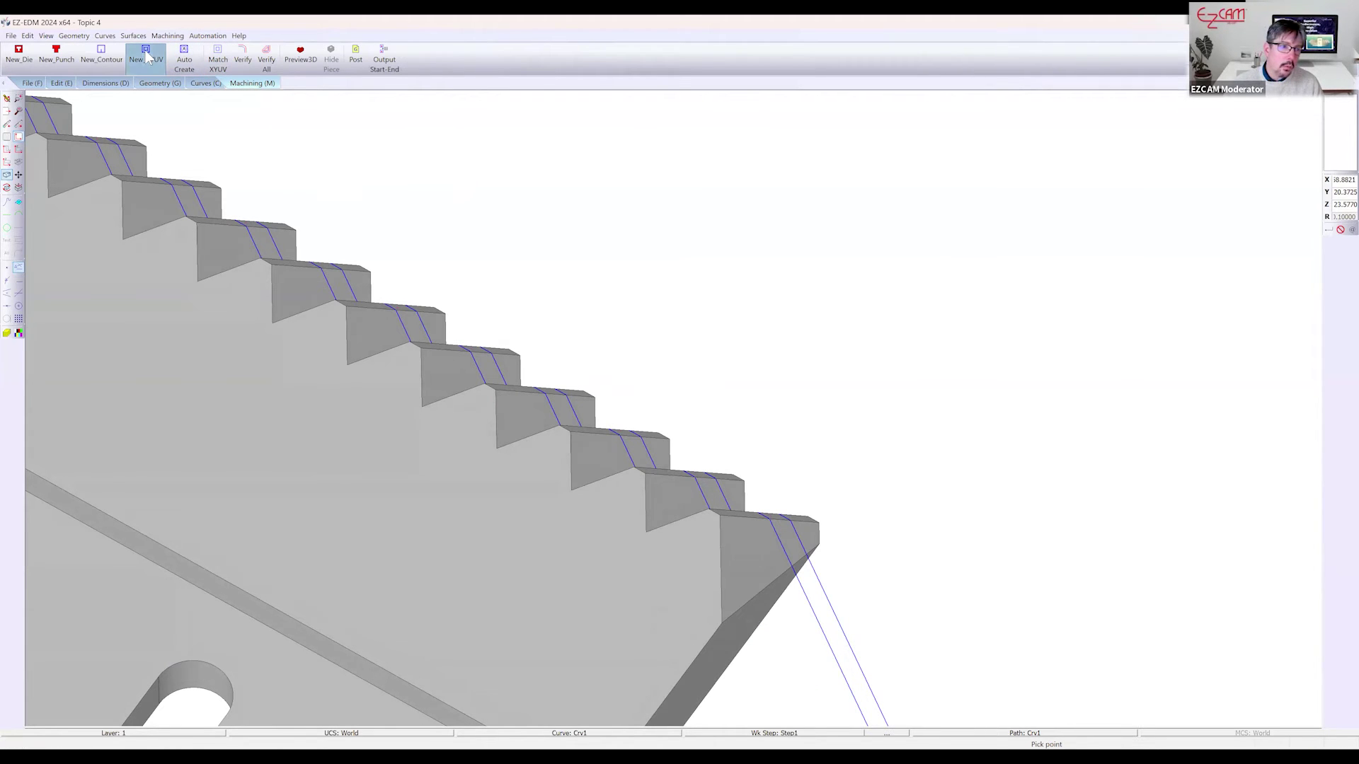
left_click(118, 193)
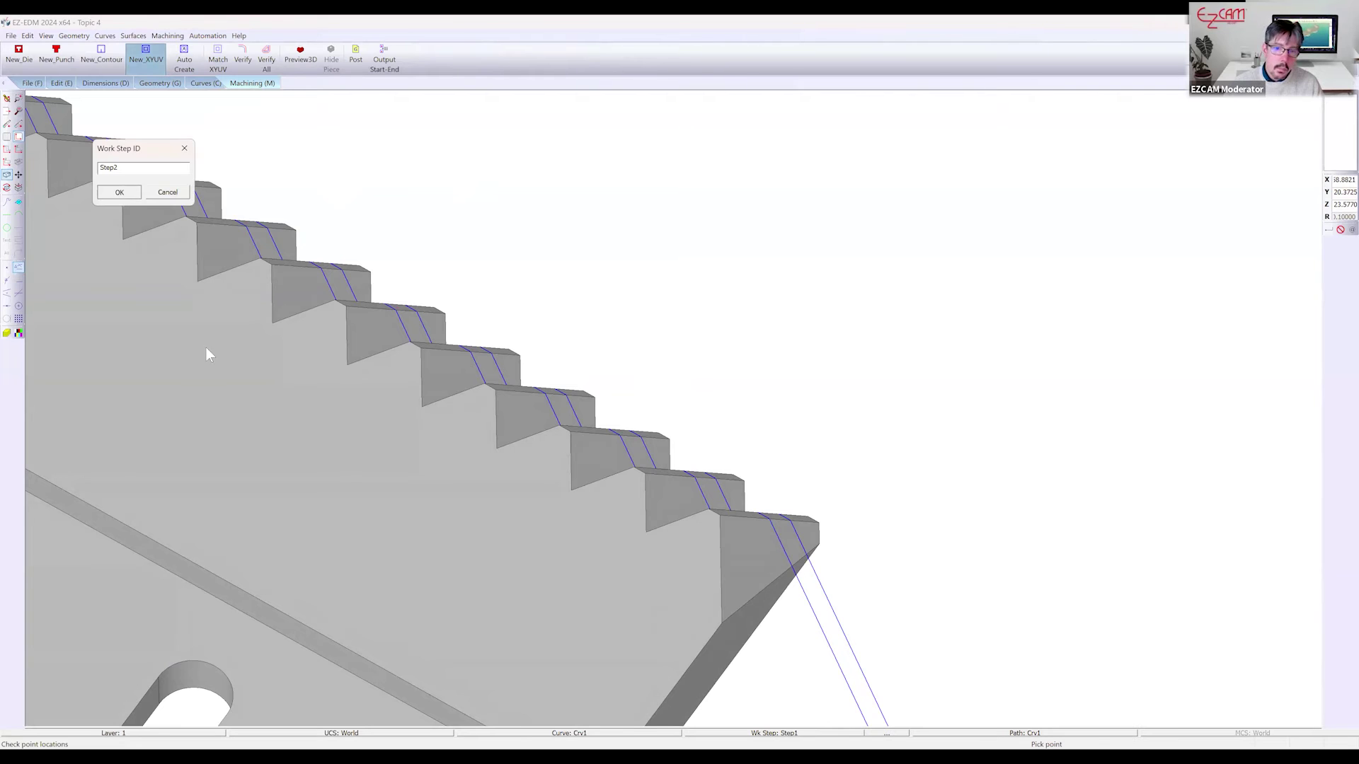
key("Return")
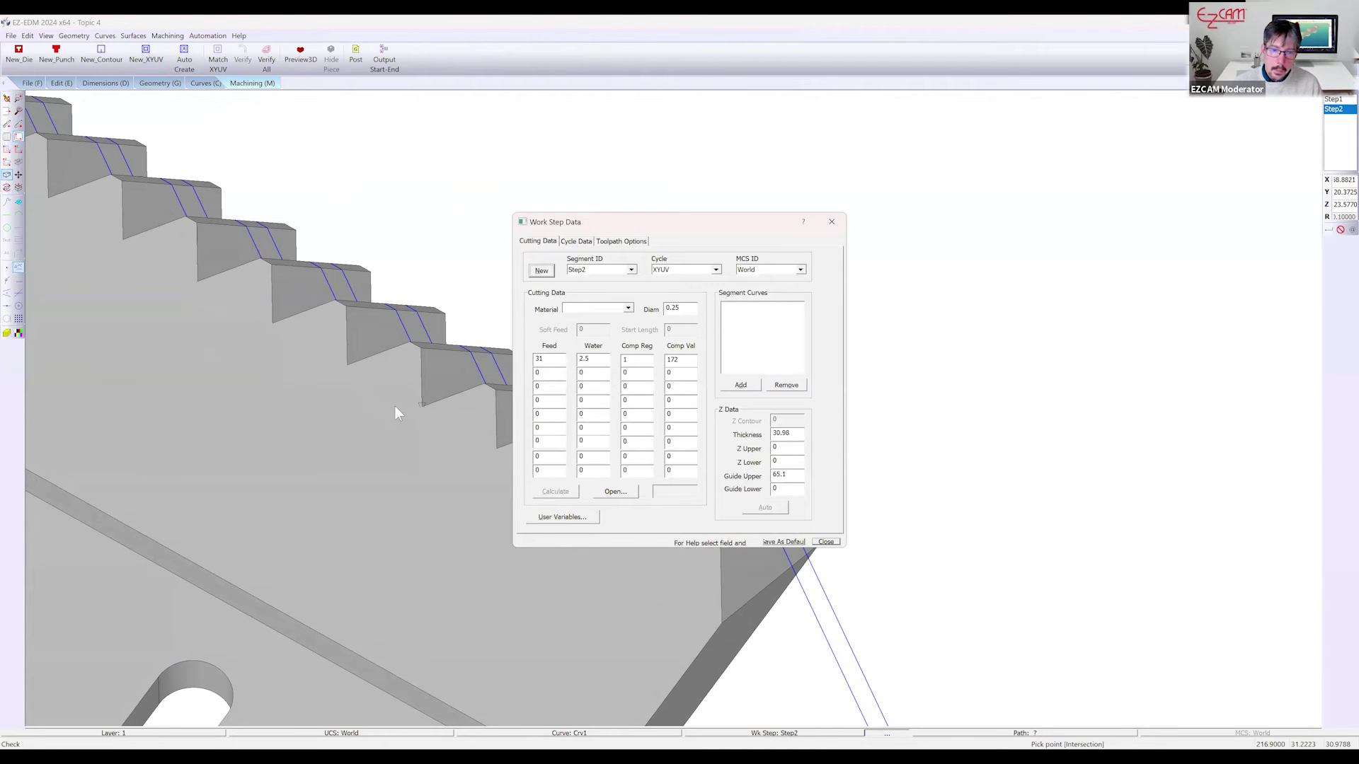
Assign Crv7 and Crv1 as the machining curves of Step2
left_click(175, 38)
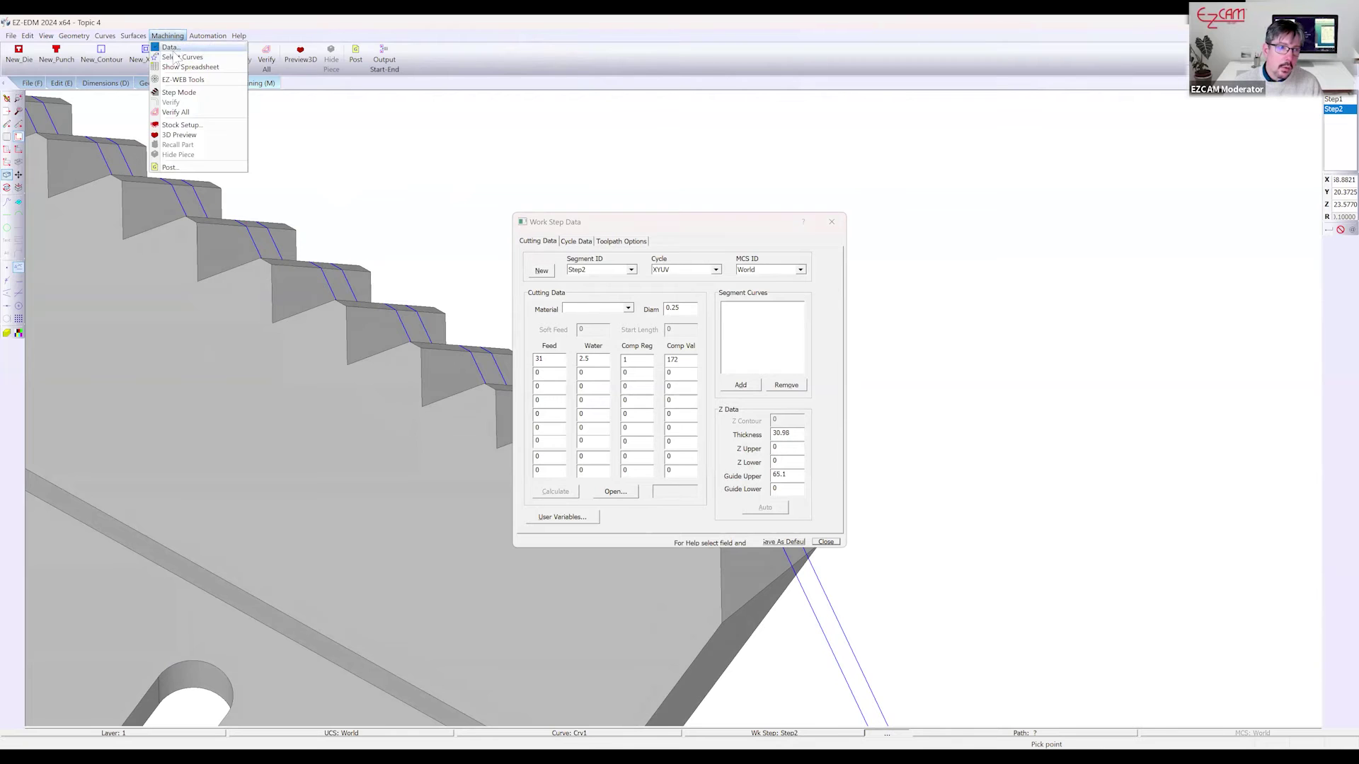
left_click(177, 59)
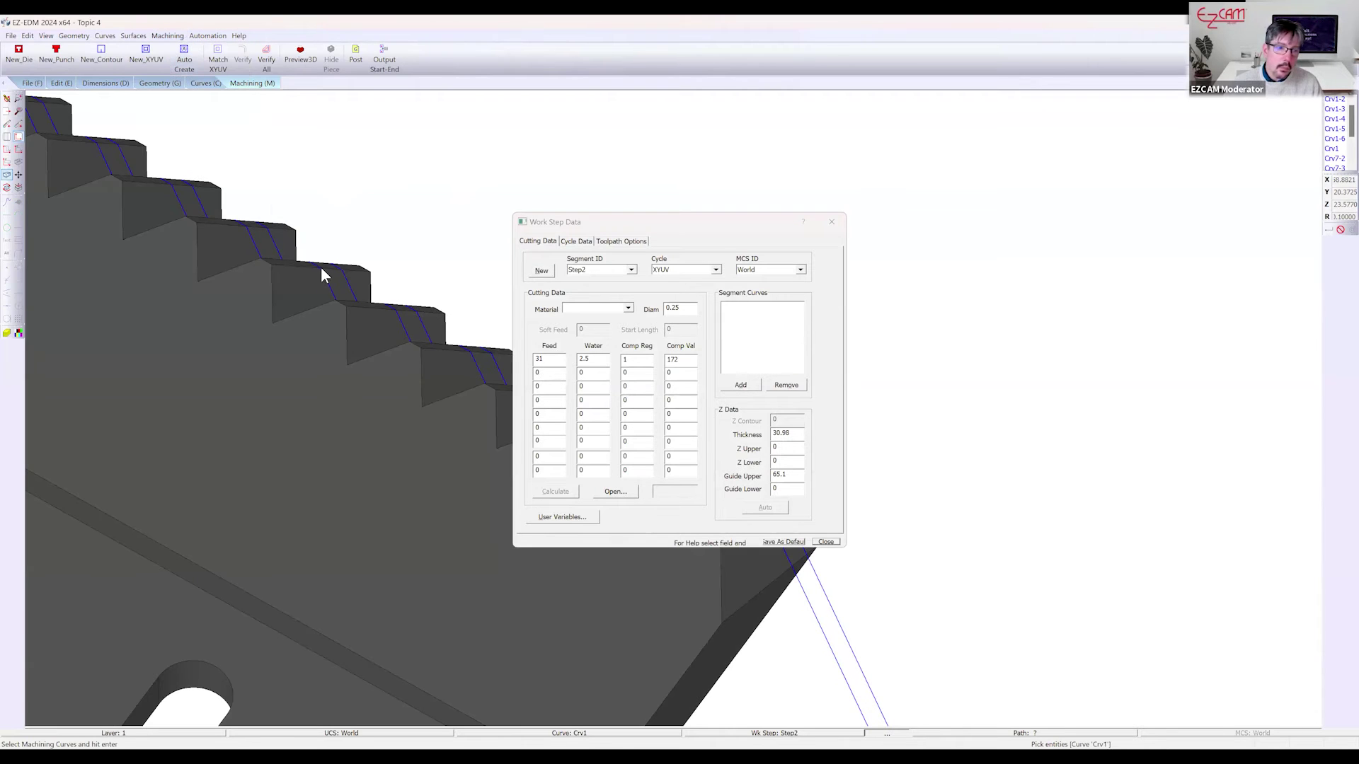
left_click(353, 285)
left_click(334, 296)
key("Return")
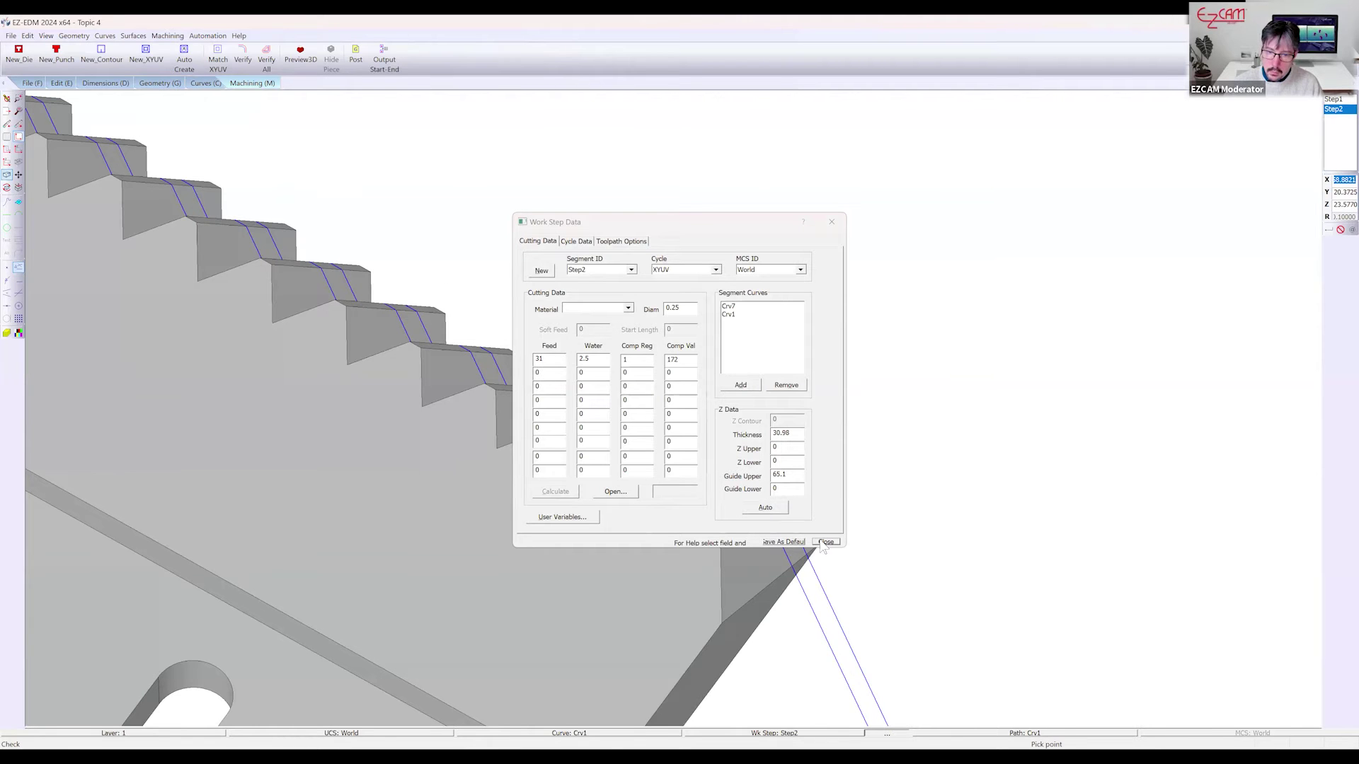
Verify the Step2 toolpath and examine it along the teeth and at the end of the blade
left_click(245, 60)
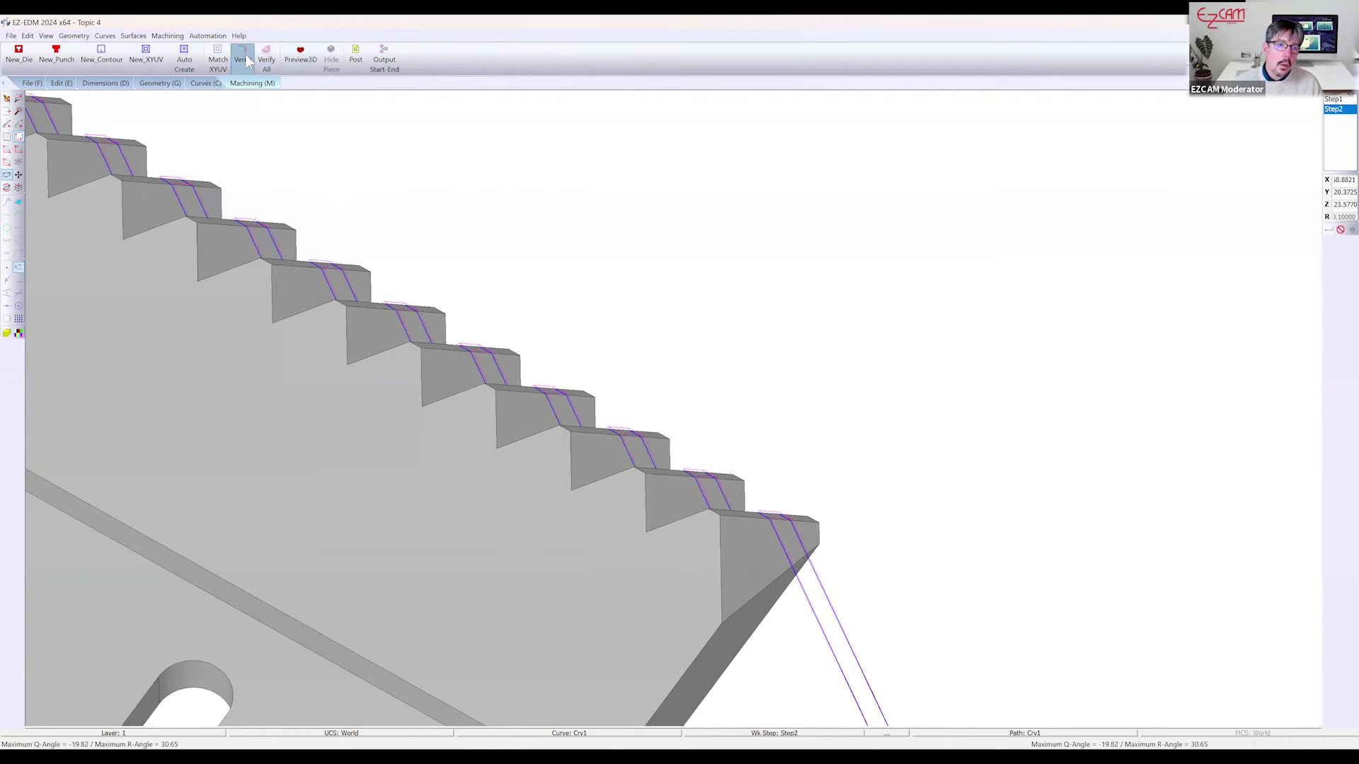
scroll(672, 271, "down", 2)
middle_click_drag(520, 375, 619, 630)
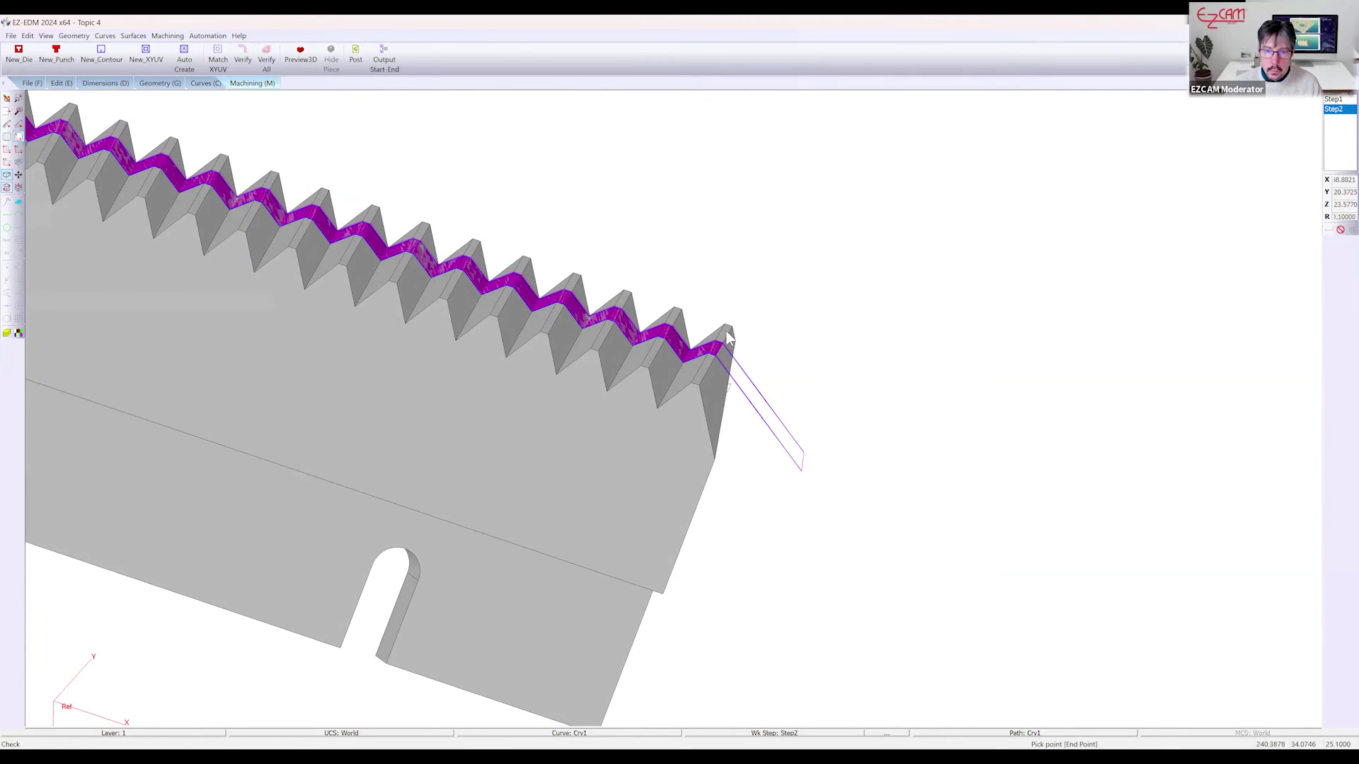
scroll(785, 354, "down", 5)
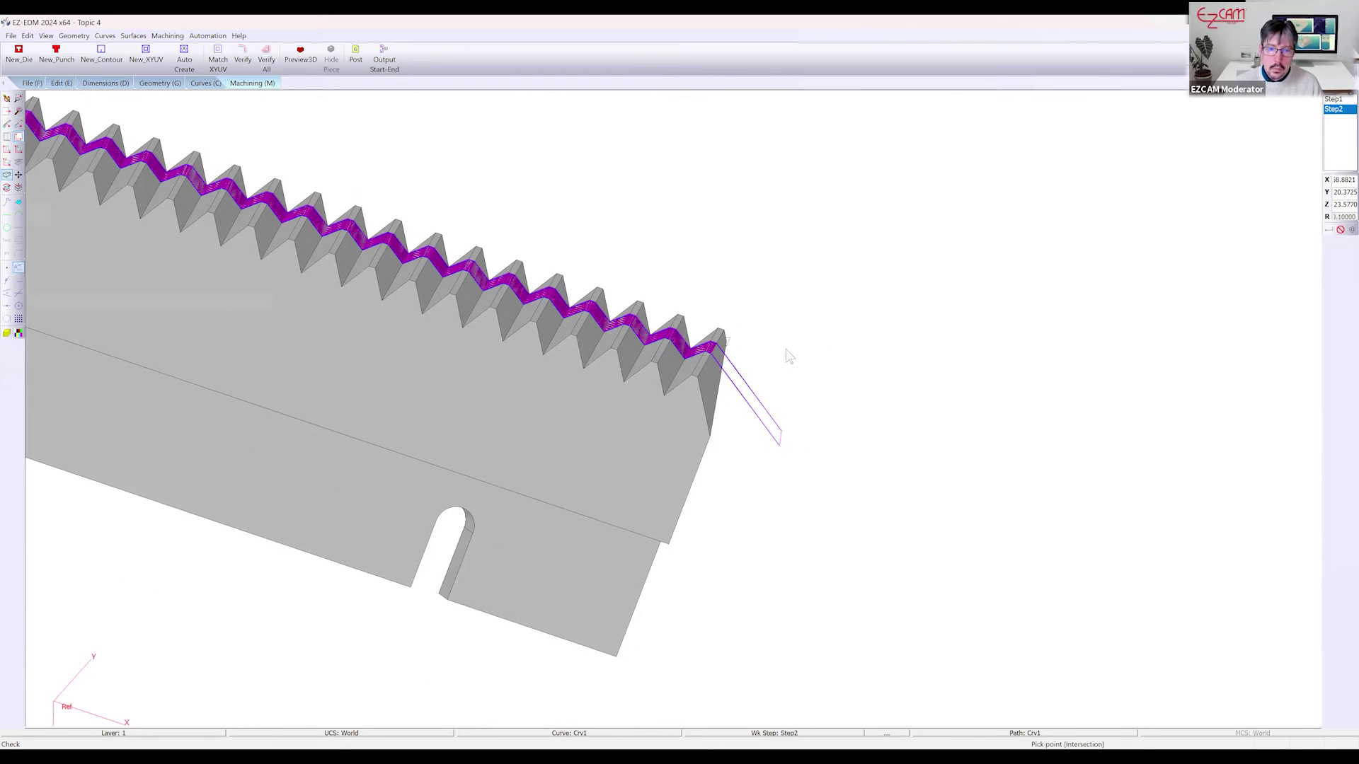
scroll(704, 324, "up", 2)
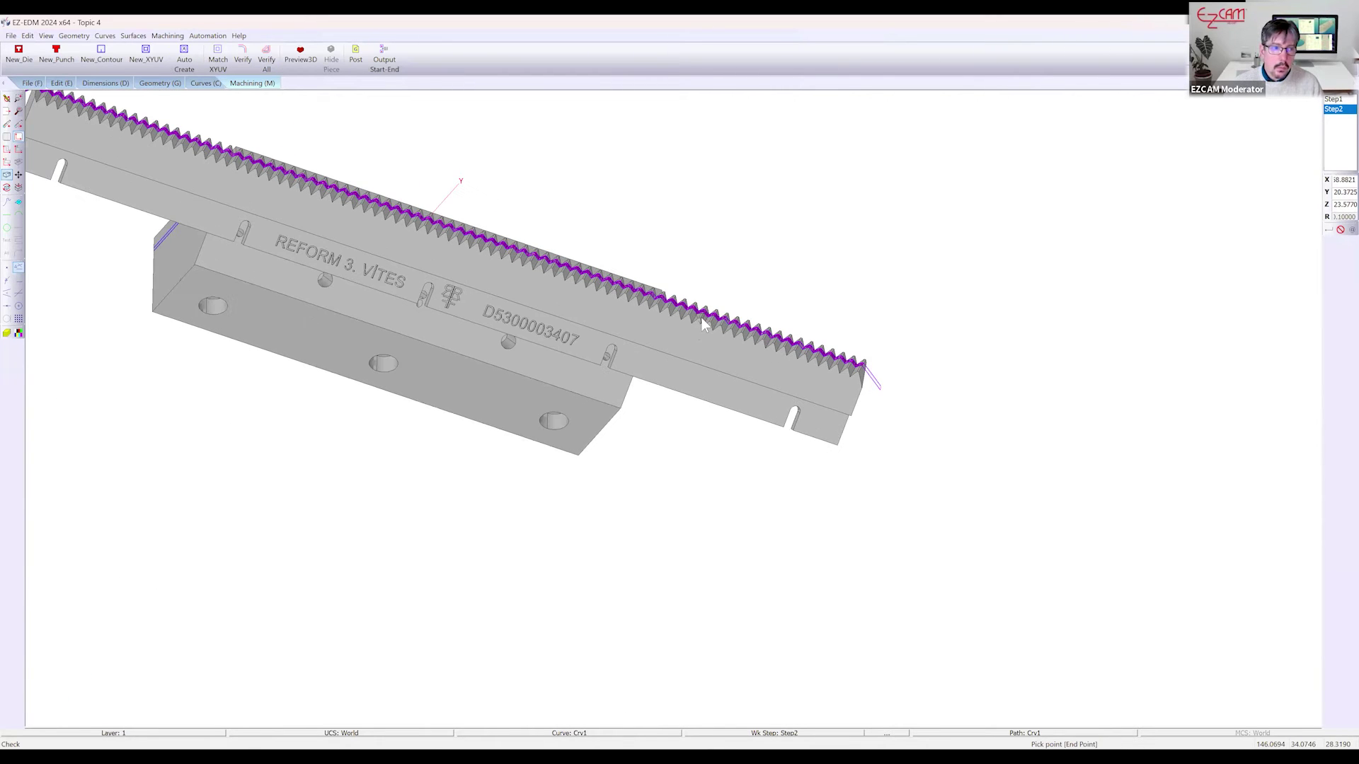
middle_click_drag(683, 344, 680, 288)
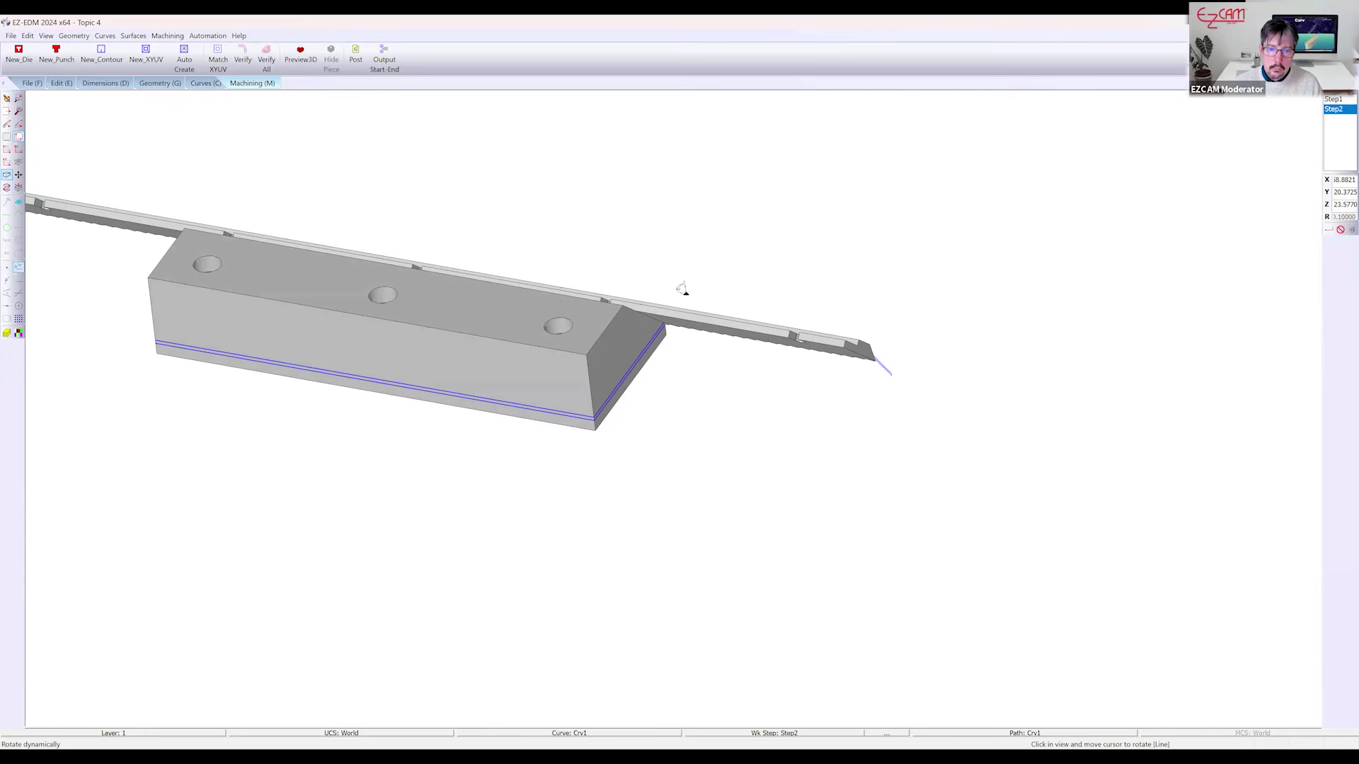
Pick the block's upper corner point and set Step2's Guide Upper value to its Z height, 63.102
left_click(587, 353)
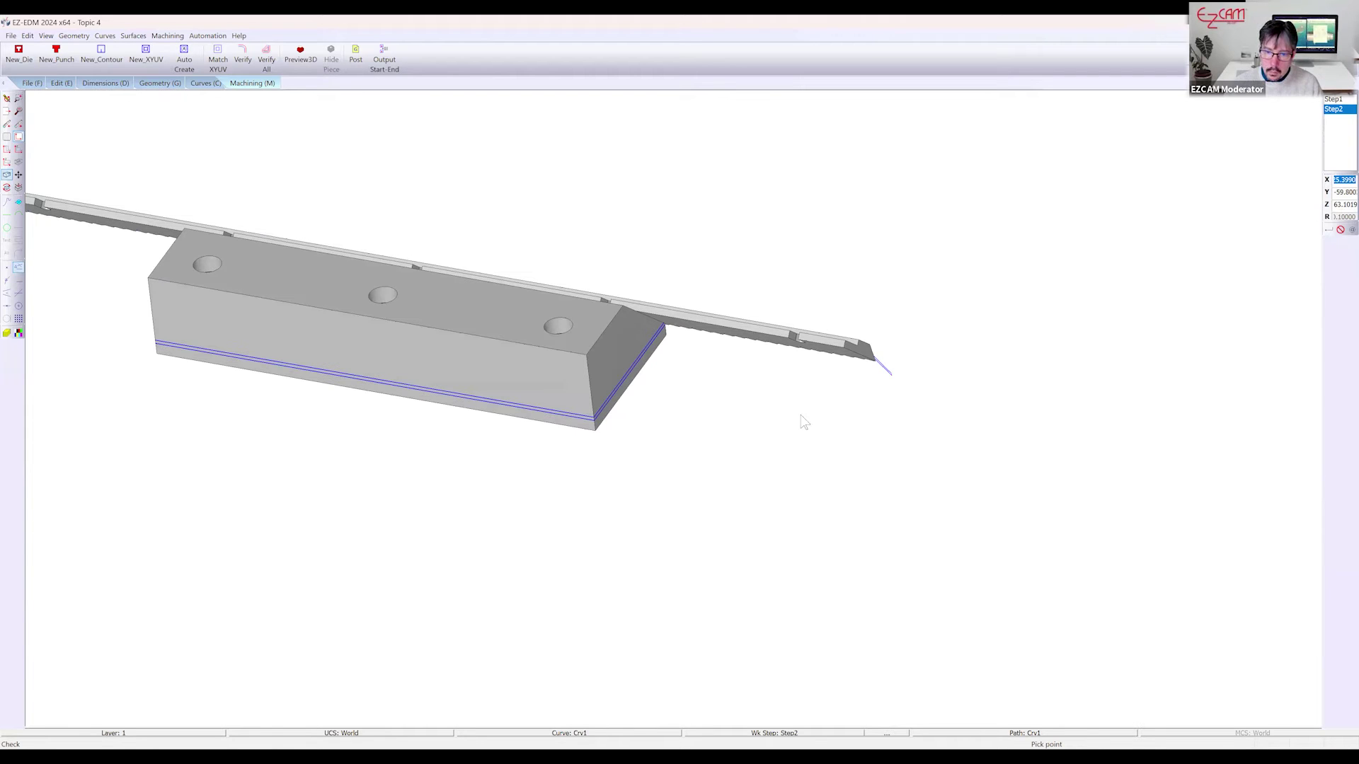
left_click(886, 734)
double_click(788, 473)
right_click(788, 472)
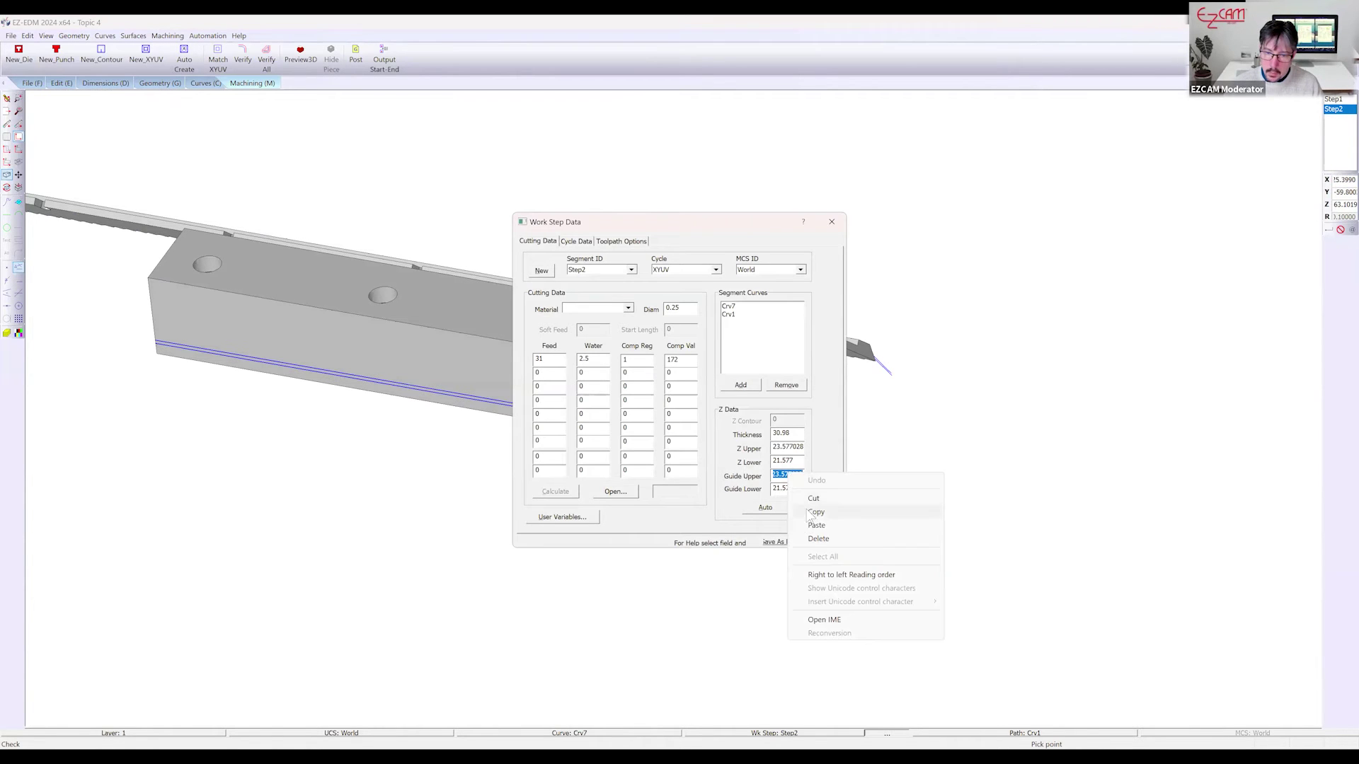
left_click(813, 527)
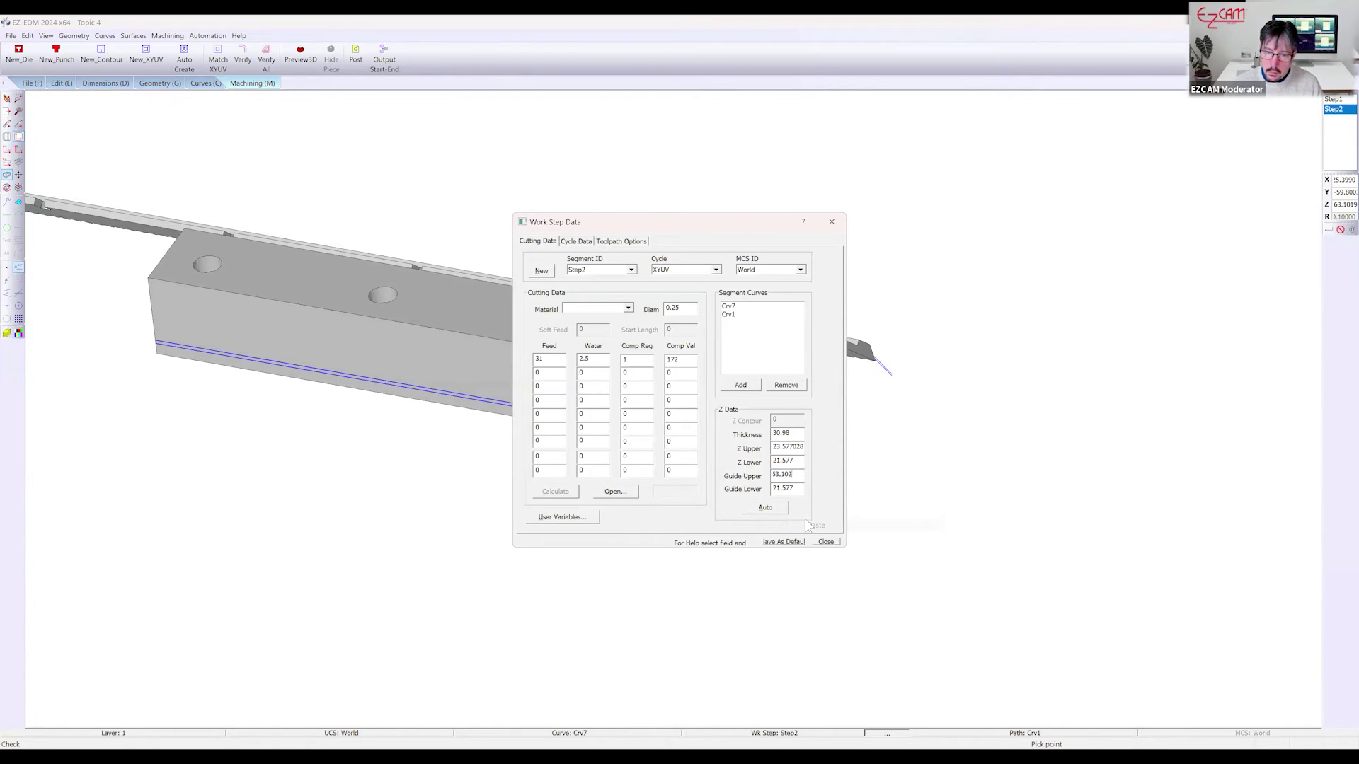
Set Step2's lead-in angle to 90 in the cycle data and verify the updated toolpath
left_click(577, 242)
double_click(664, 423)
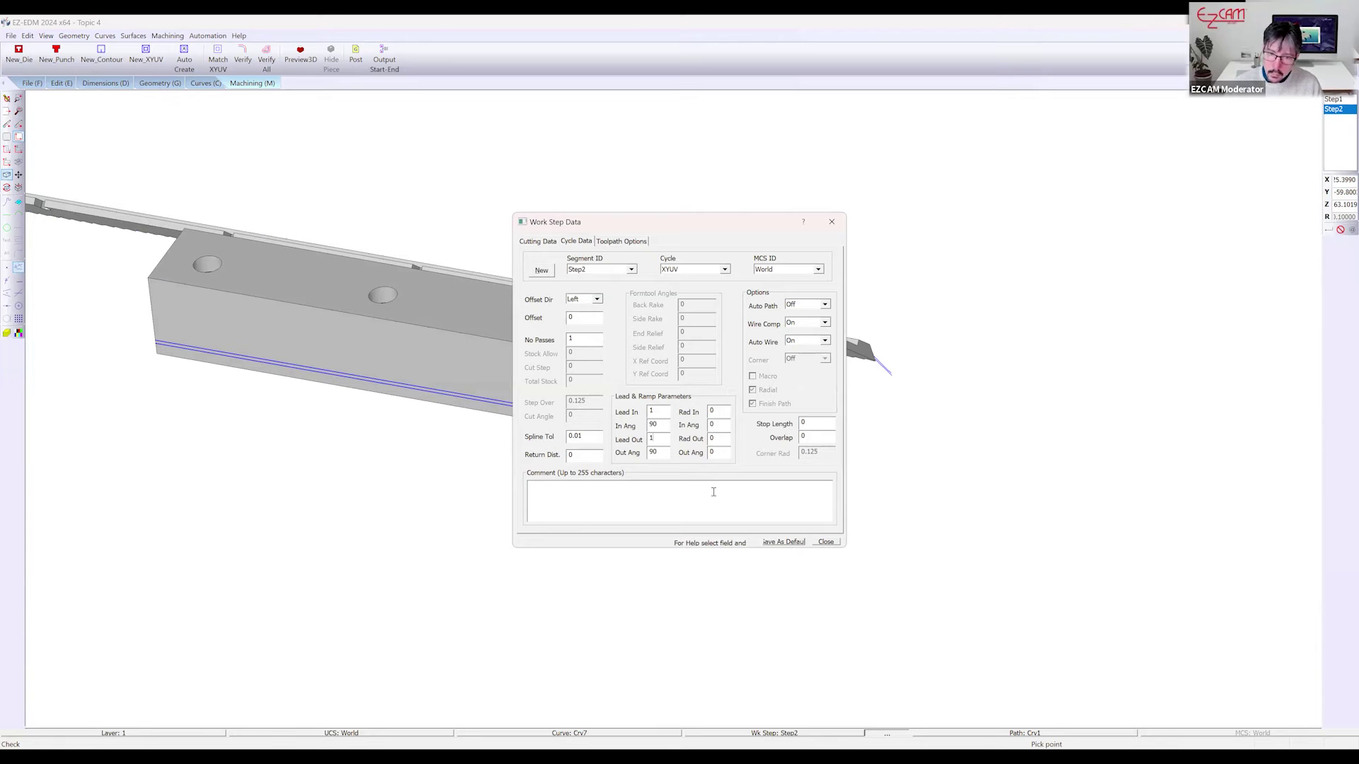
left_click(826, 543)
left_click(244, 58)
middle_click_drag(329, 206, 460, 413)
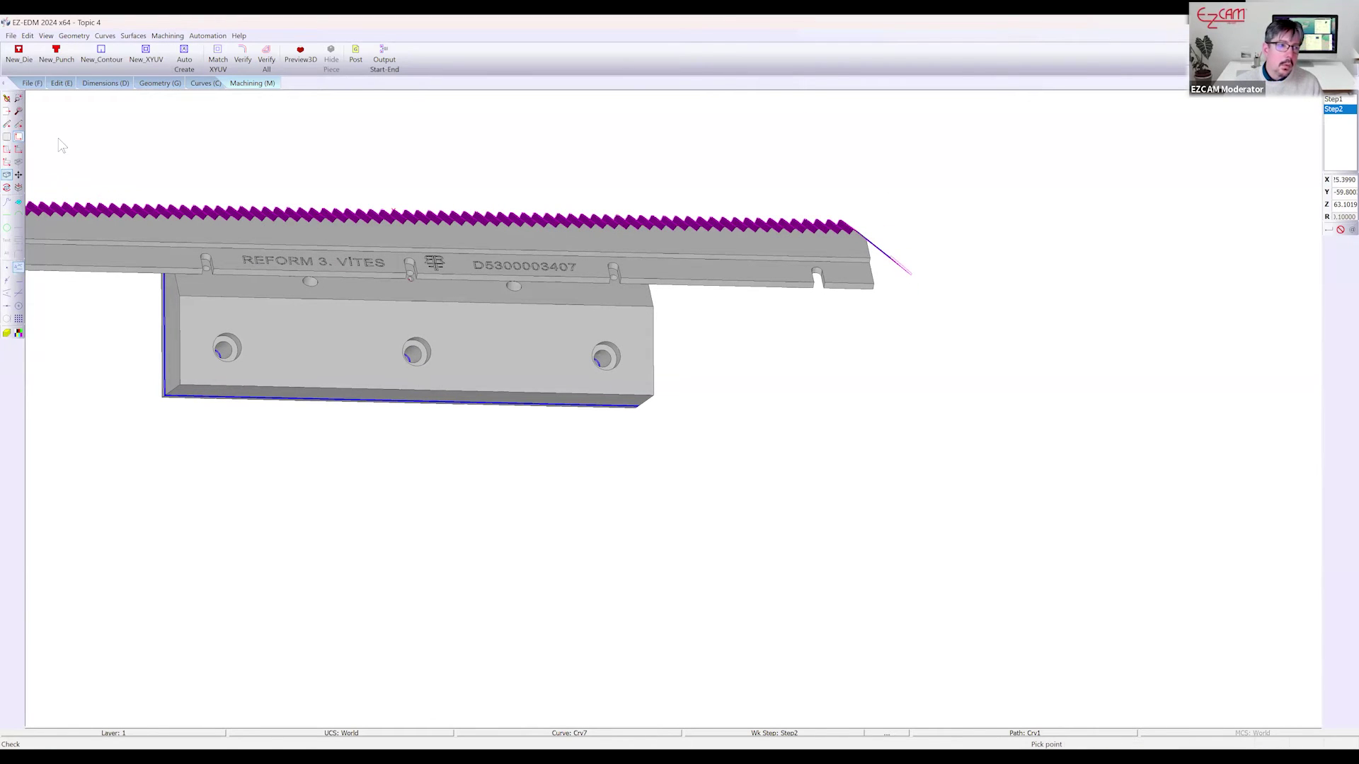
Open the part file Topic 5a.PRT from the PowerPoint Parts folder without saving Topic 4
left_click(32, 84)
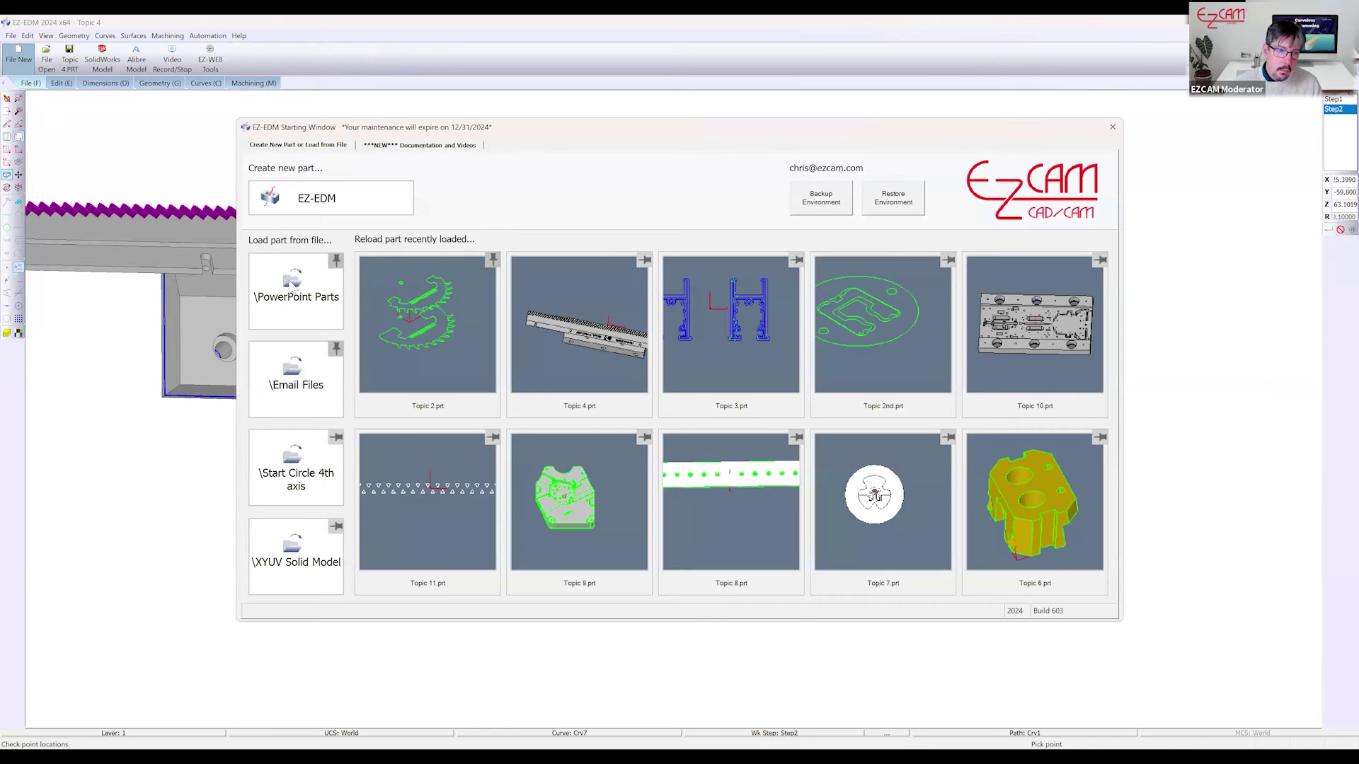
left_click(293, 287)
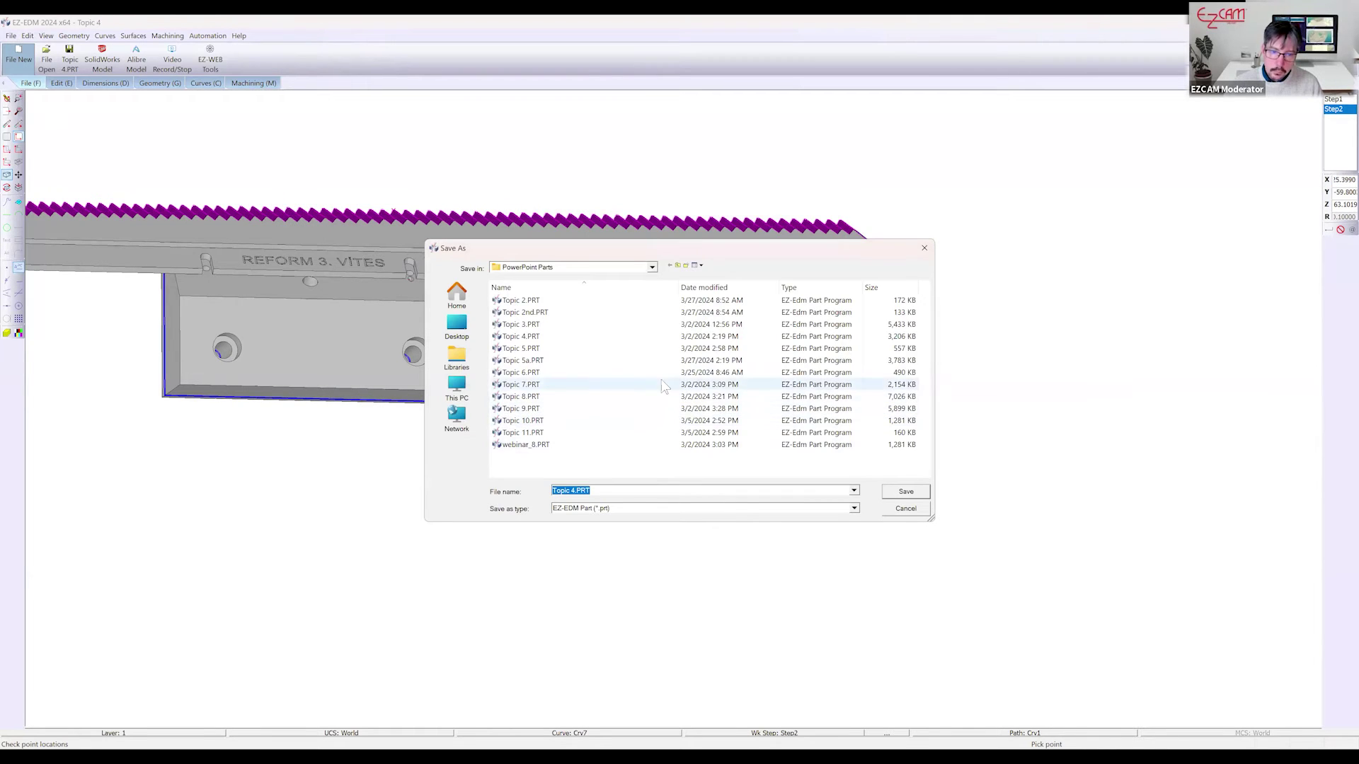
left_click(899, 509)
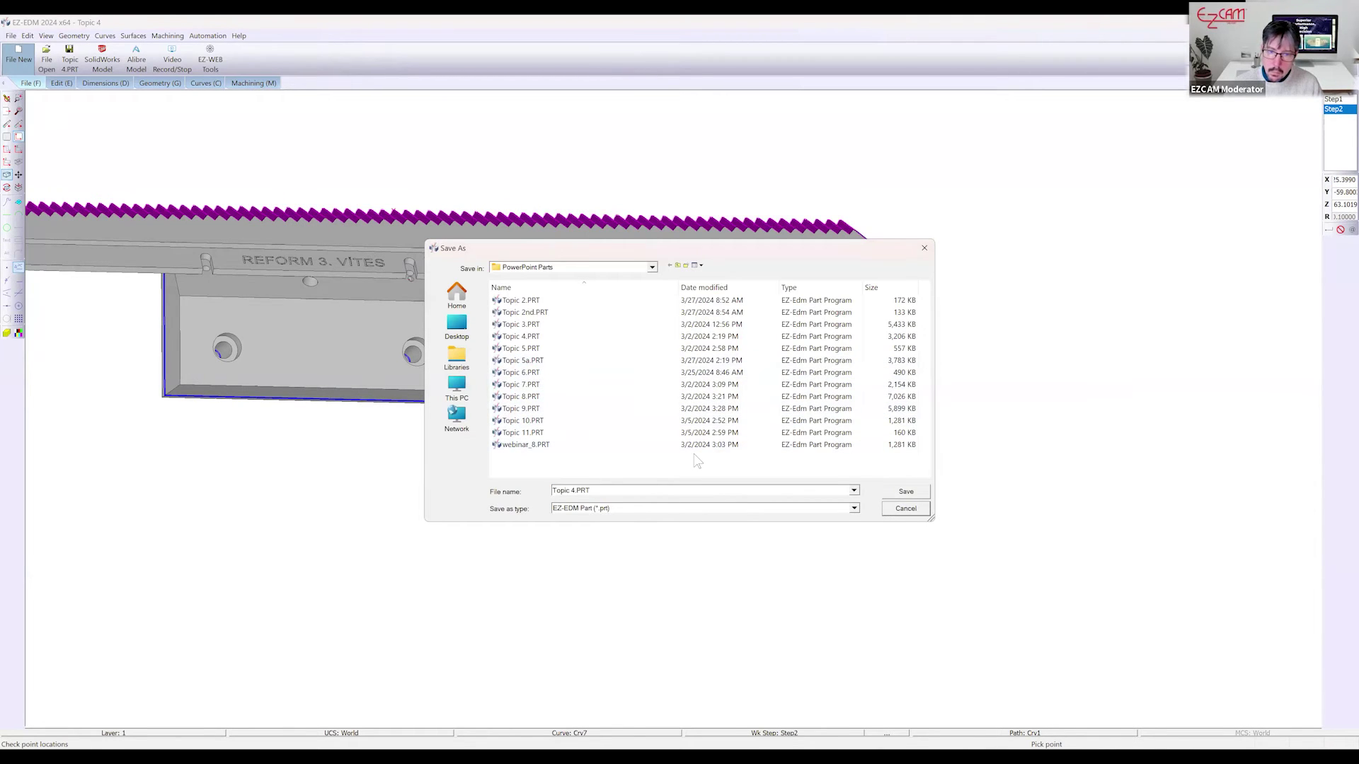
left_click(528, 366)
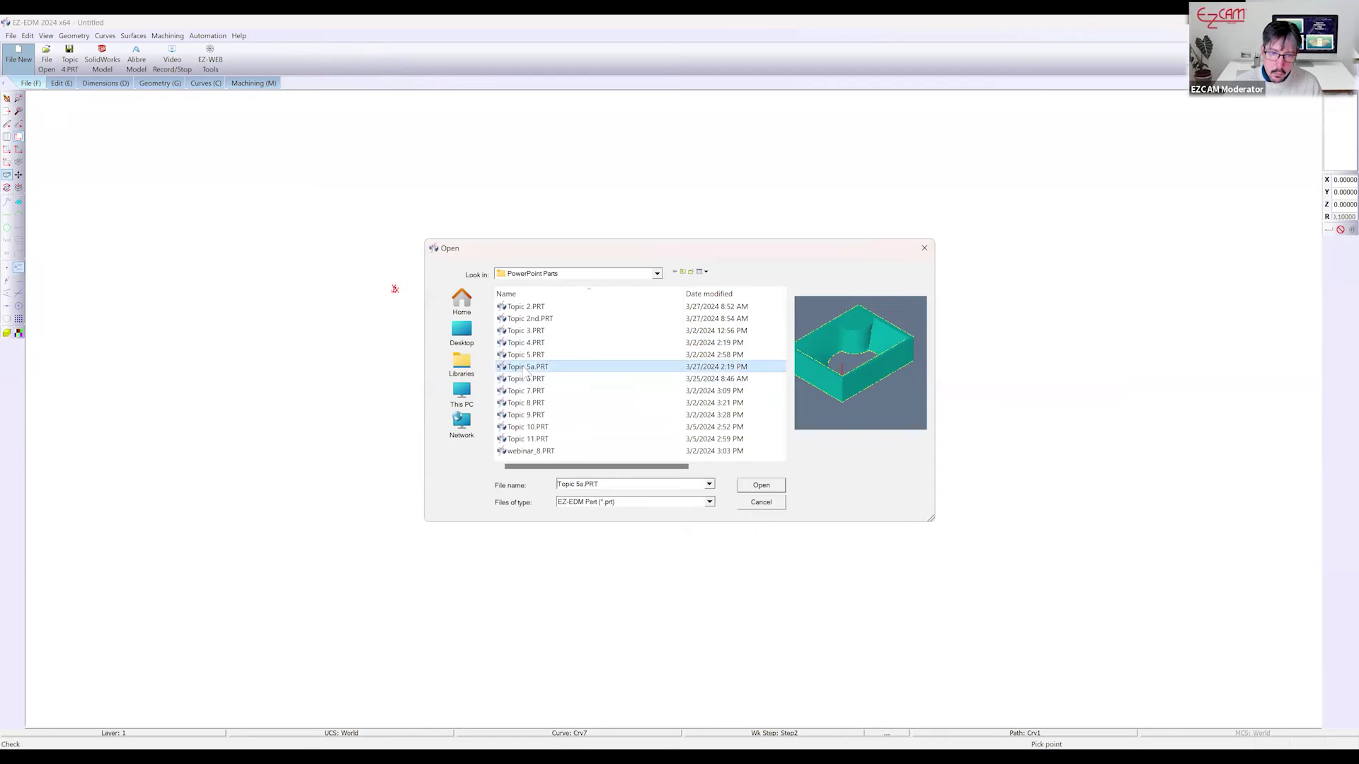
left_click(526, 344)
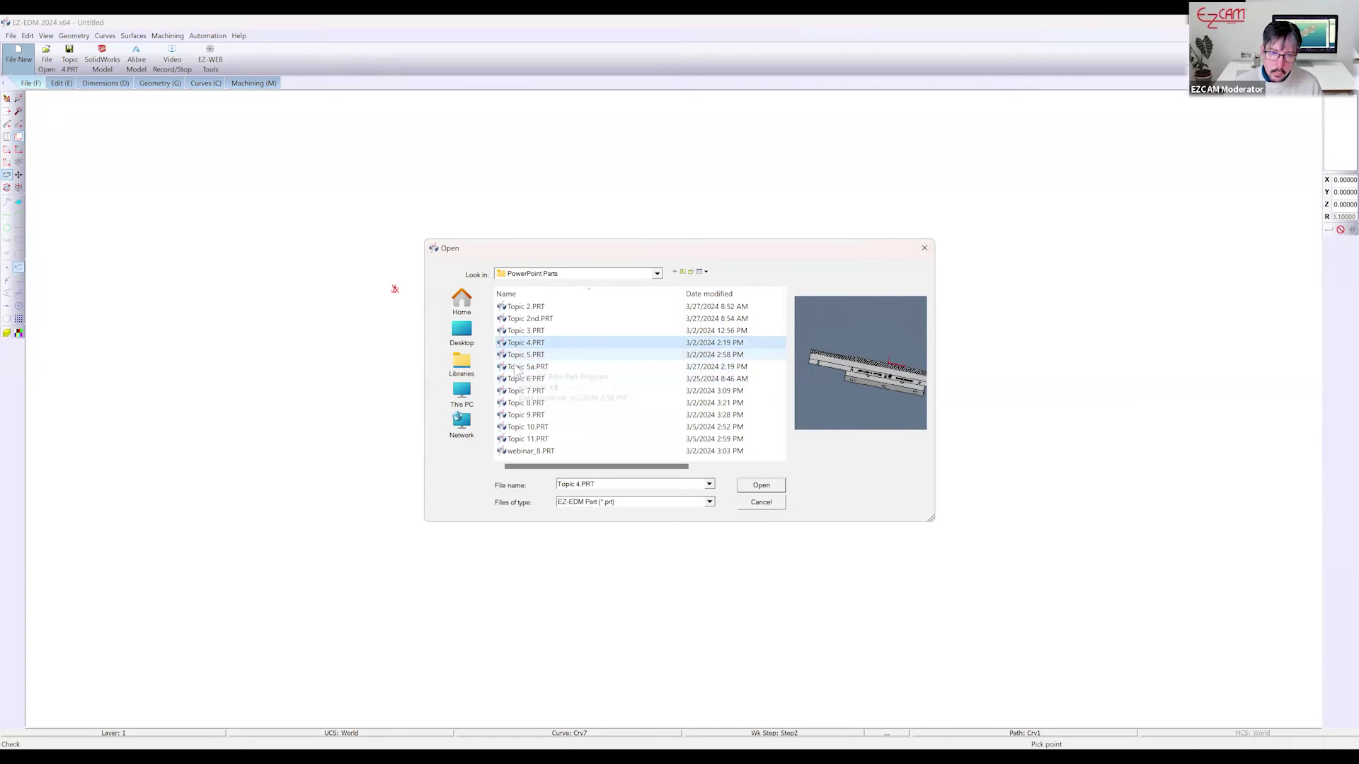
left_click(527, 367)
left_click(766, 490)
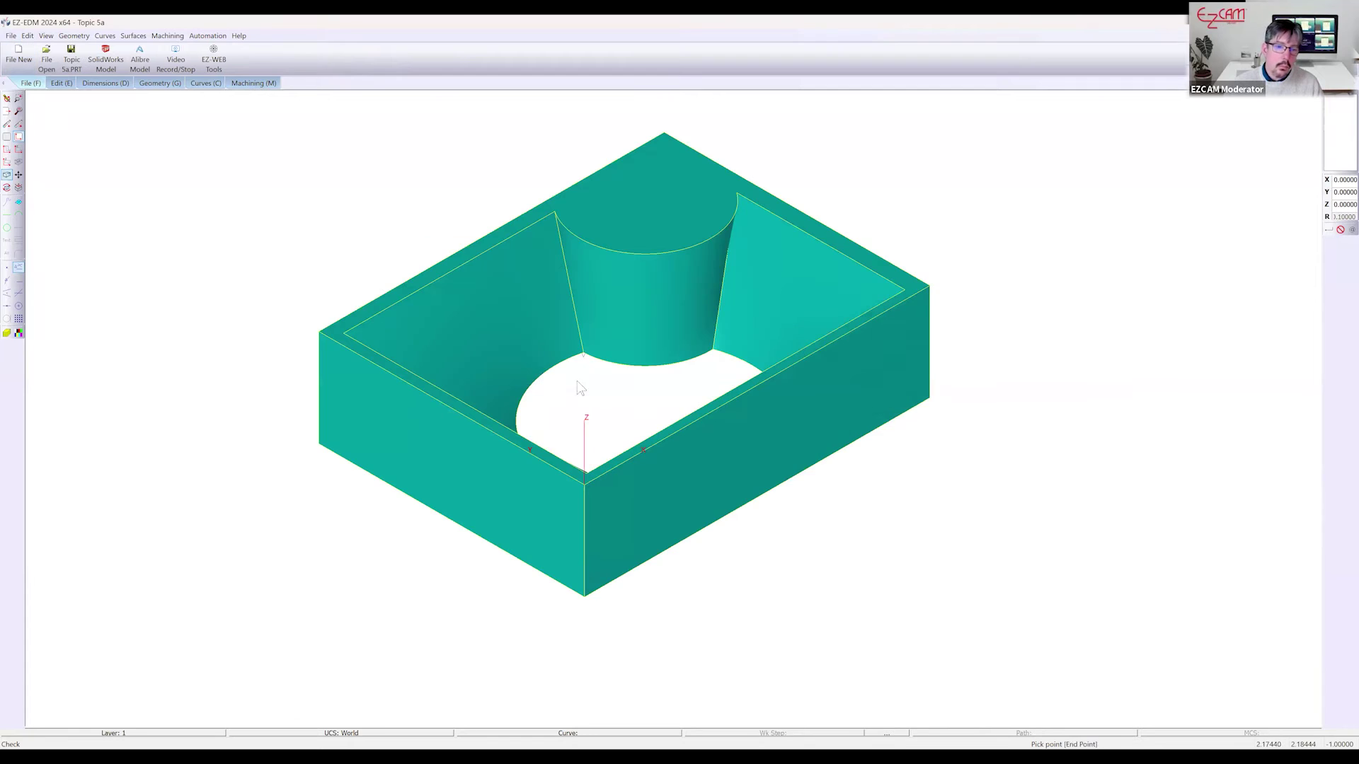
Set the world origin at the bottom centre of the model and write the stock size to the stock settings
scroll(585, 354, "down", 2)
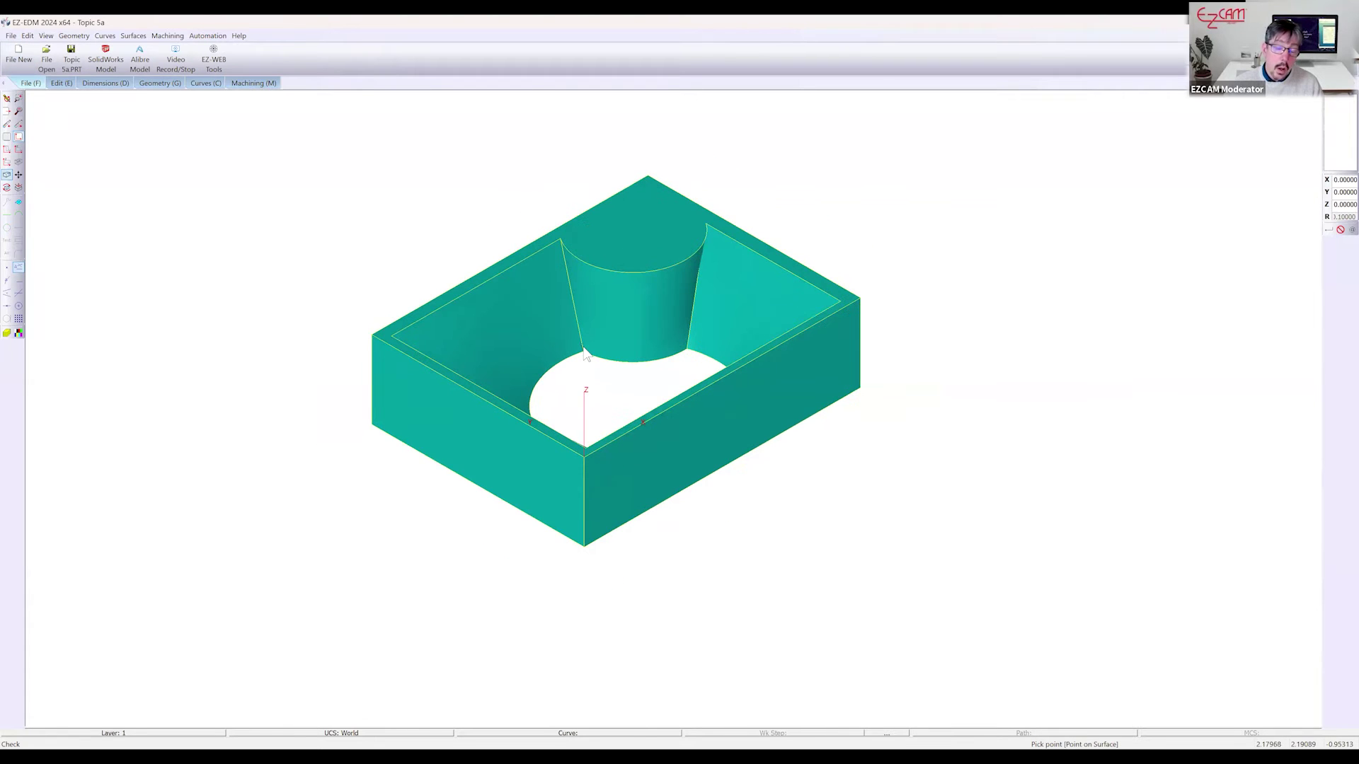
middle_click_drag(617, 322, 577, 471)
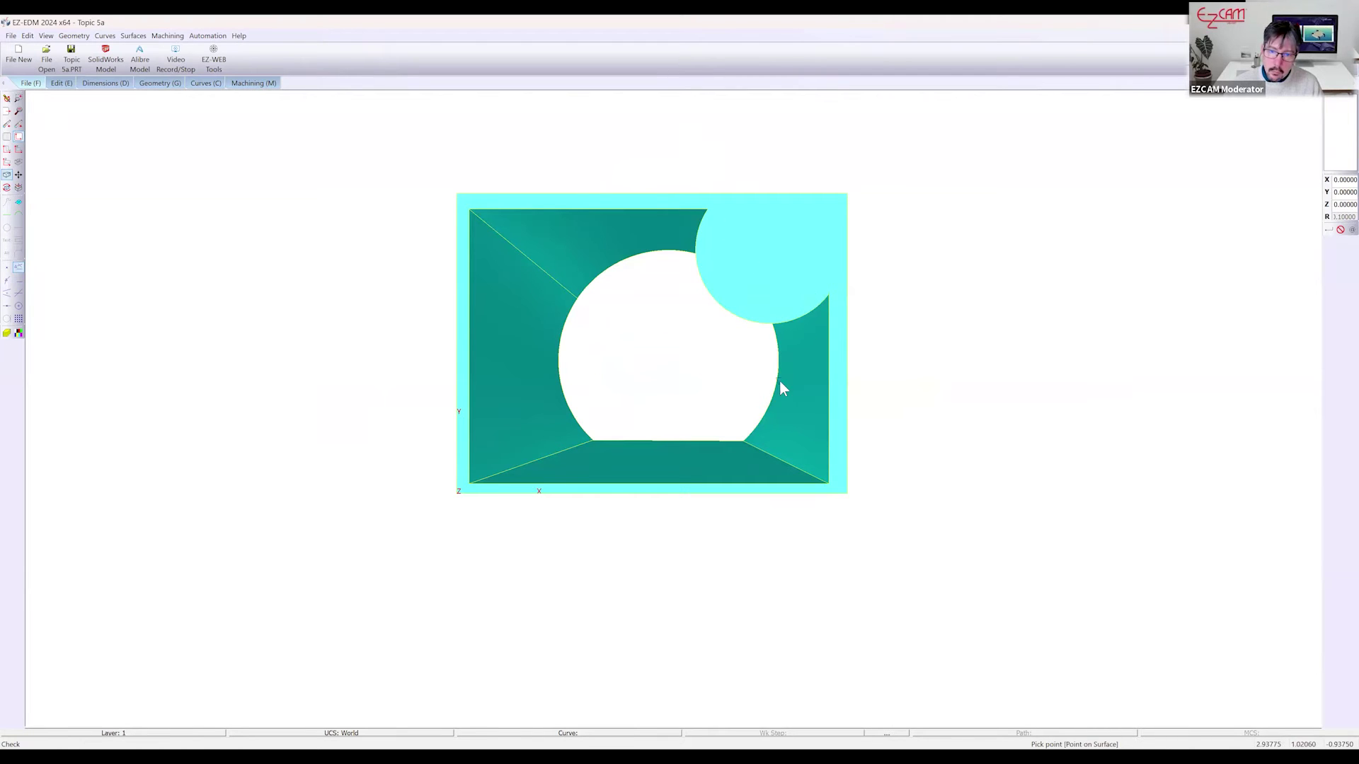
middle_click_drag(715, 385, 705, 244)
middle_click_drag(669, 361, 585, 341)
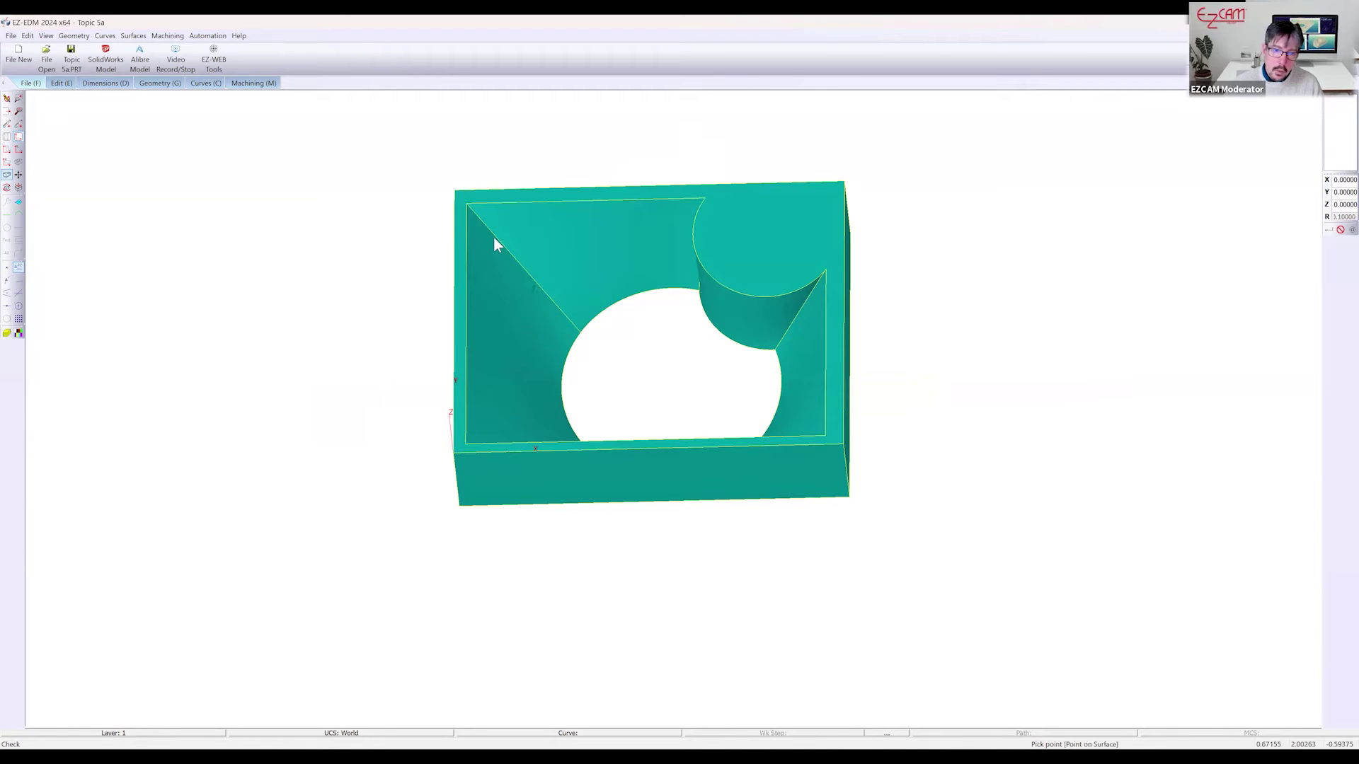
middle_click_drag(476, 366, 500, 330)
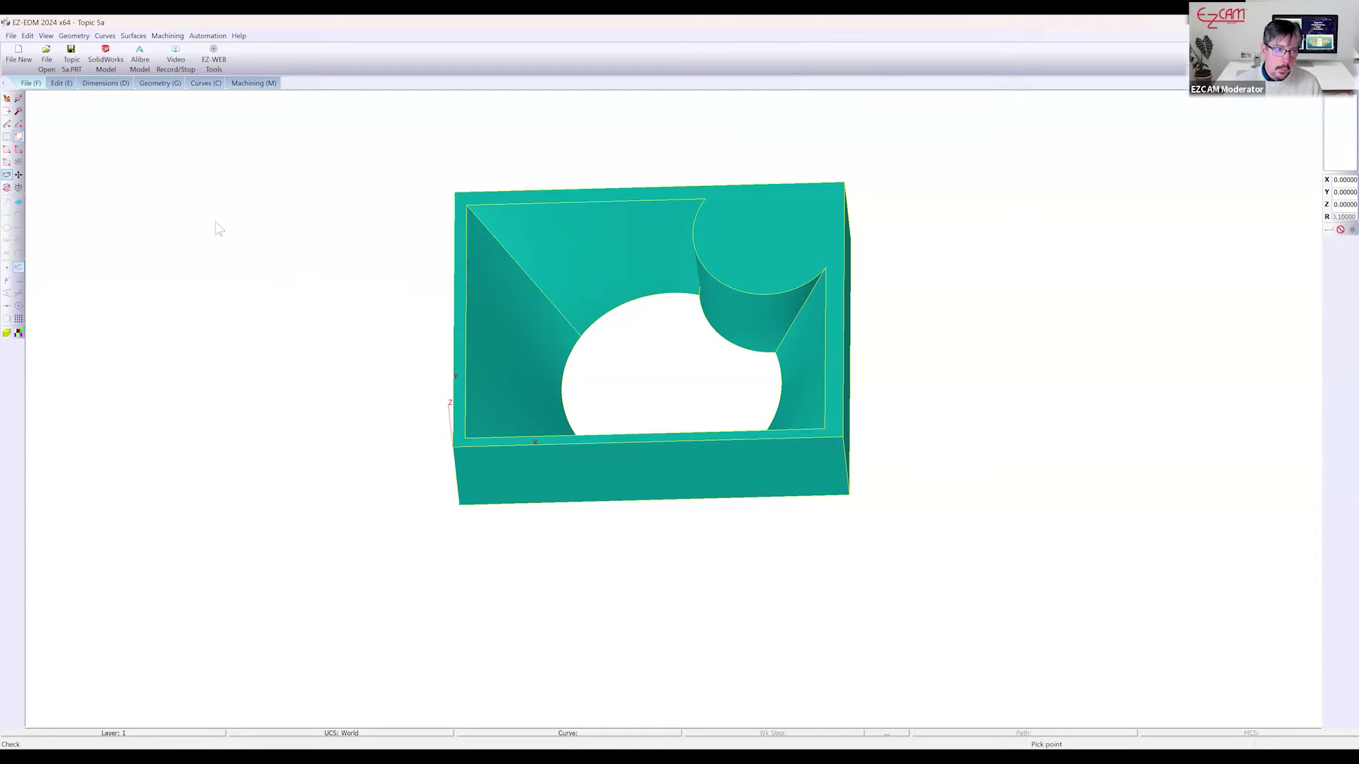
left_click(19, 187)
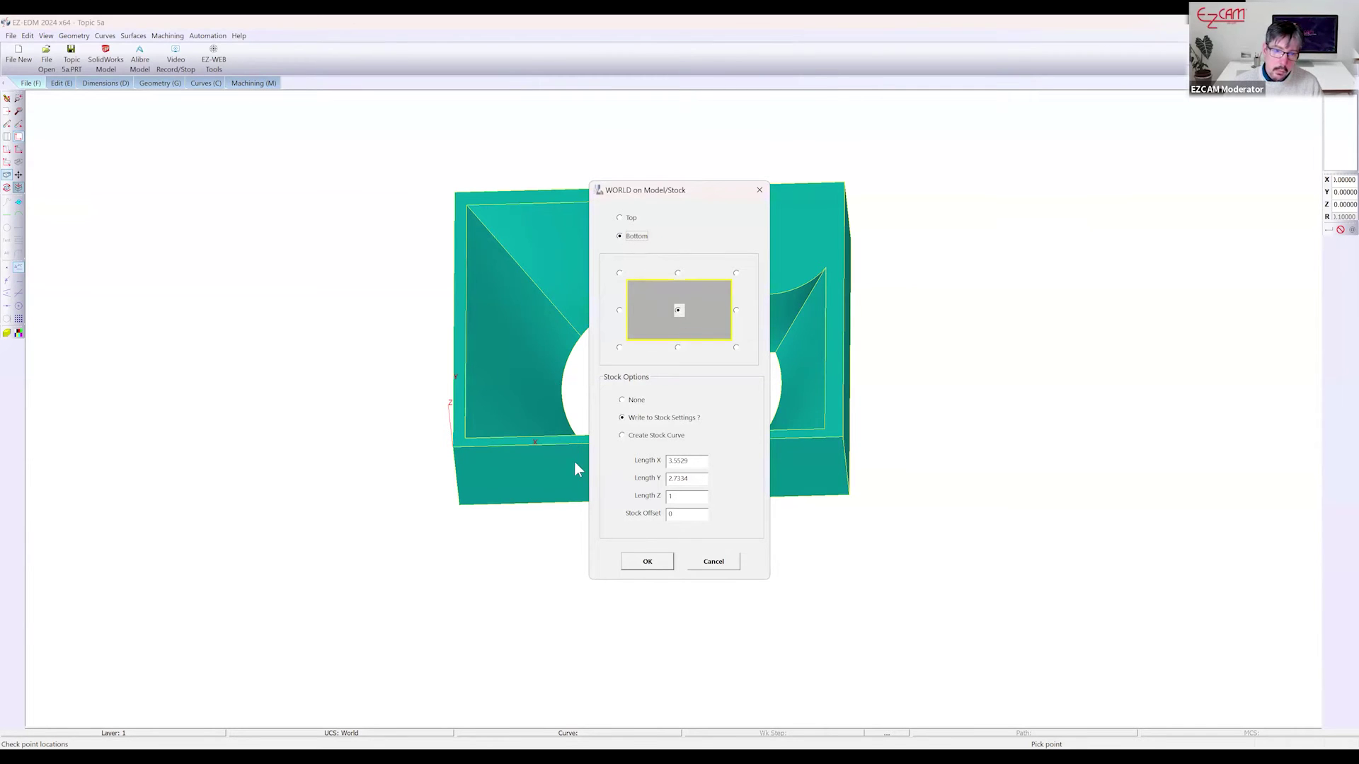
left_click(649, 564)
middle_click_drag(646, 421, 556, 329)
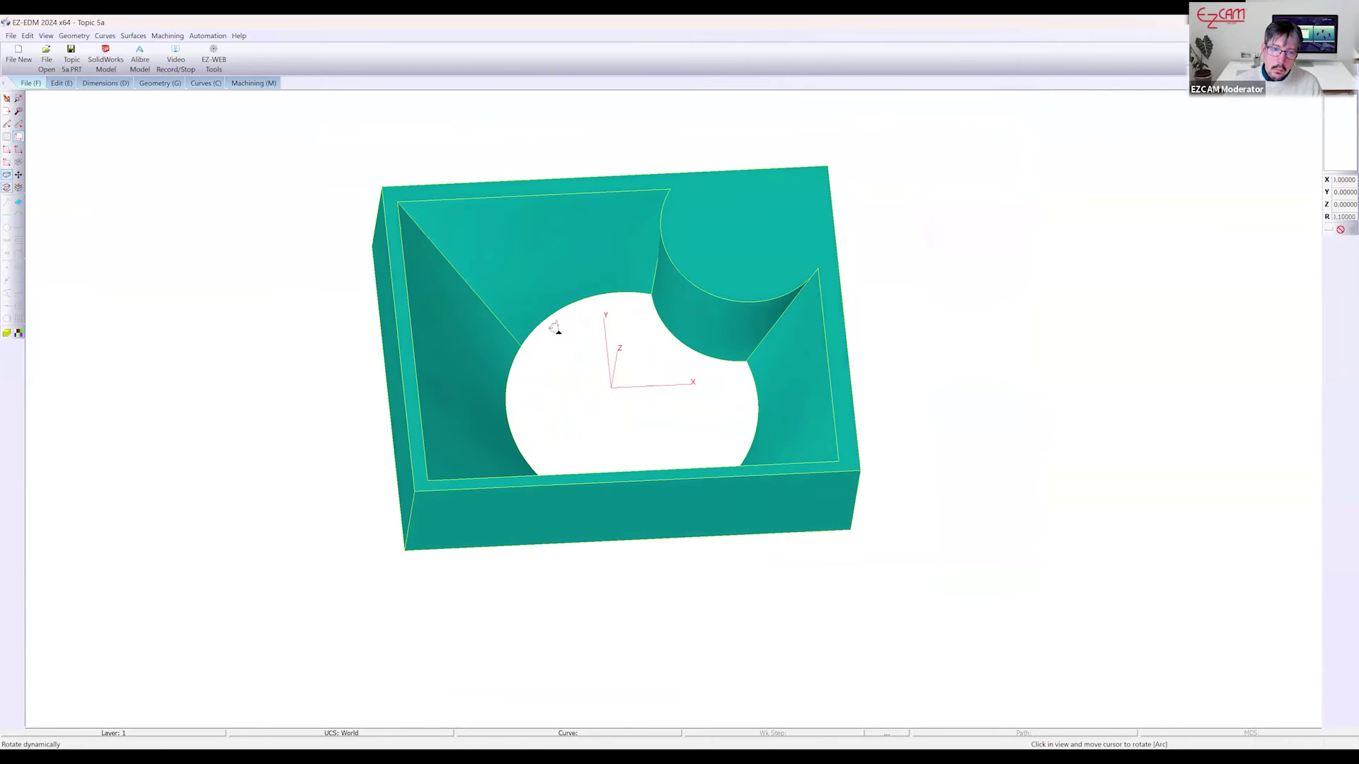
Auto-create XYUV workstep Step1, taking Z-Lower from the opening's lower edge and Z-Upper from the pocket's upper corner
left_click(249, 84)
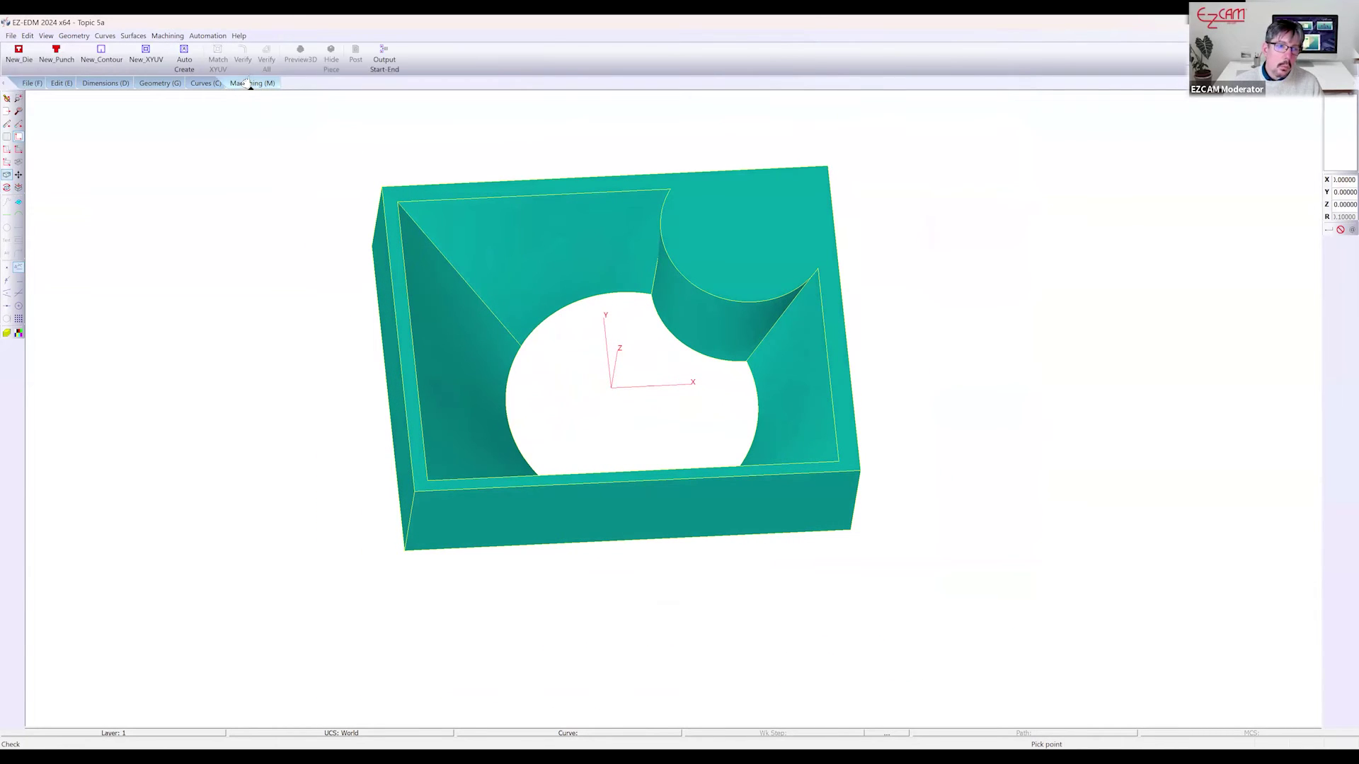
left_click(190, 54)
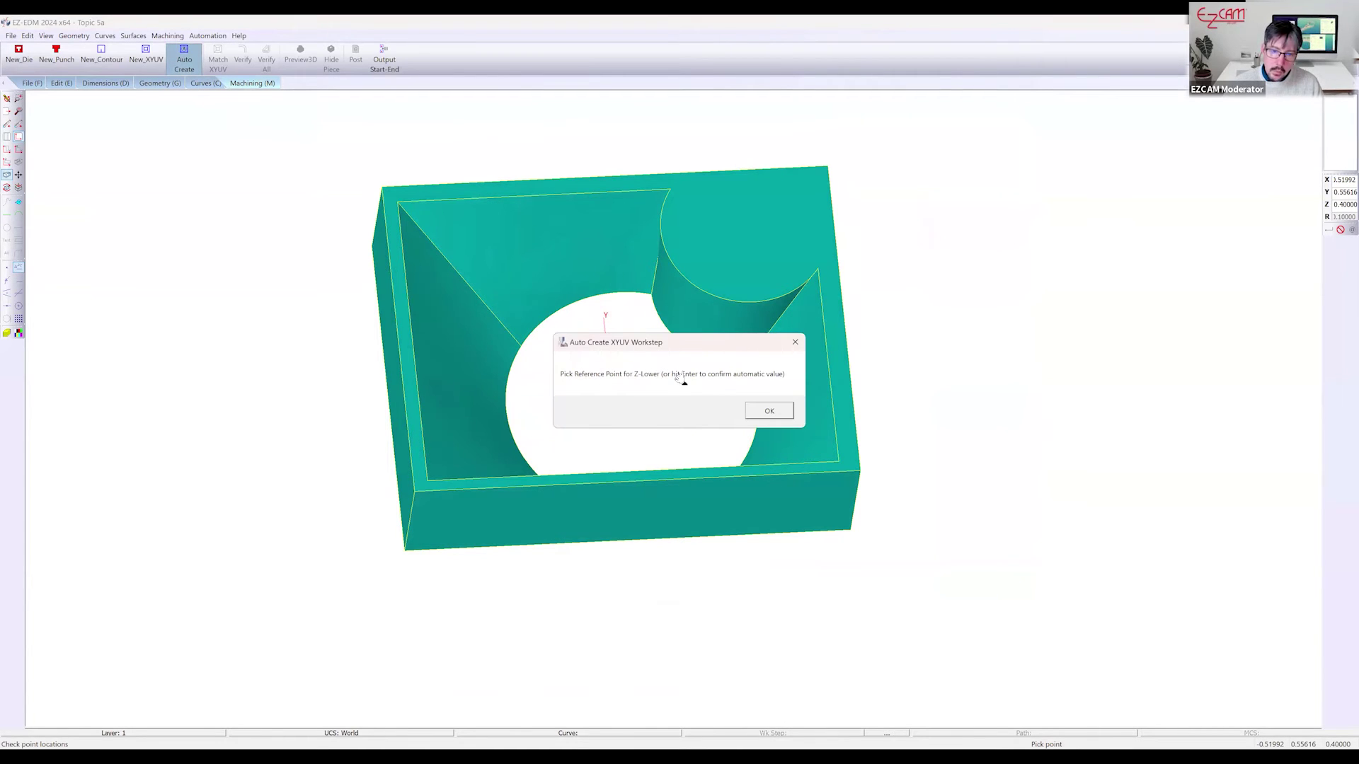
left_click(770, 411)
left_click(532, 350)
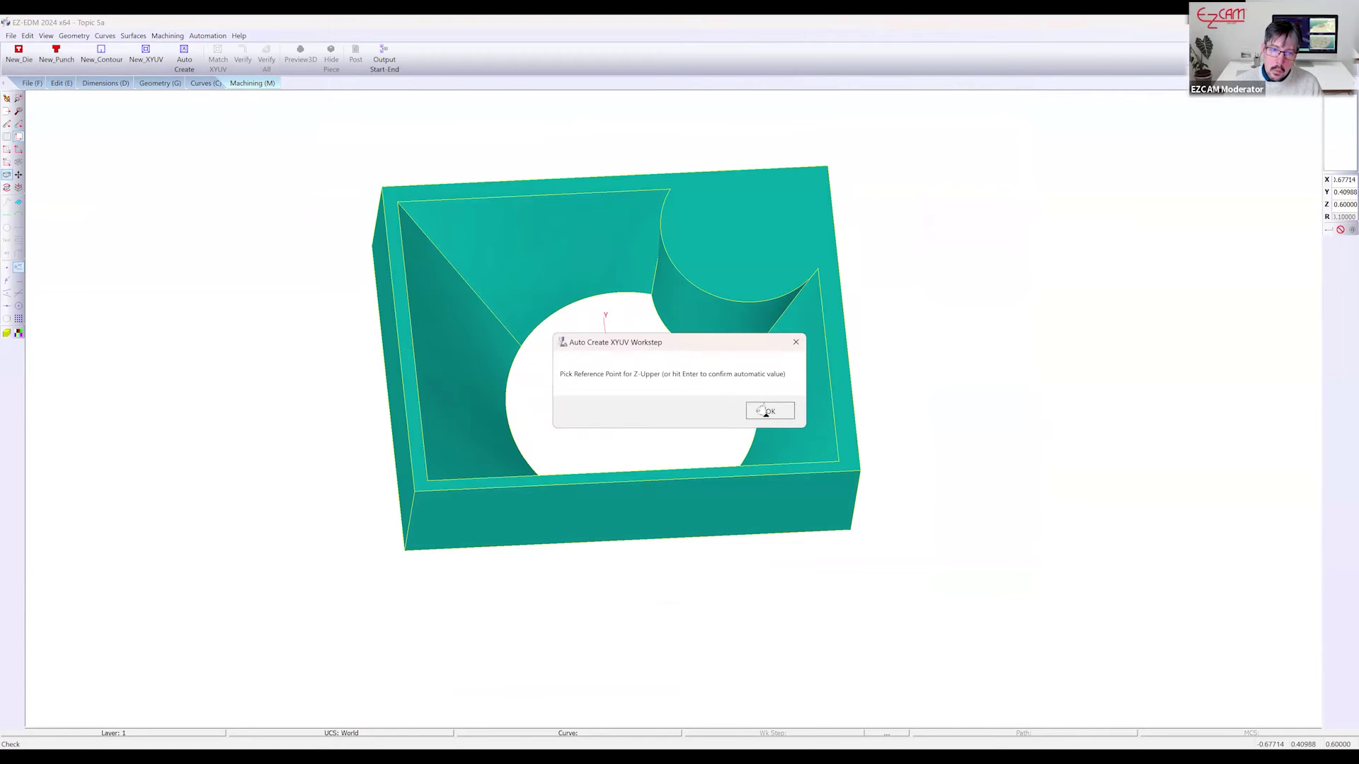
key("Return")
left_click(399, 204)
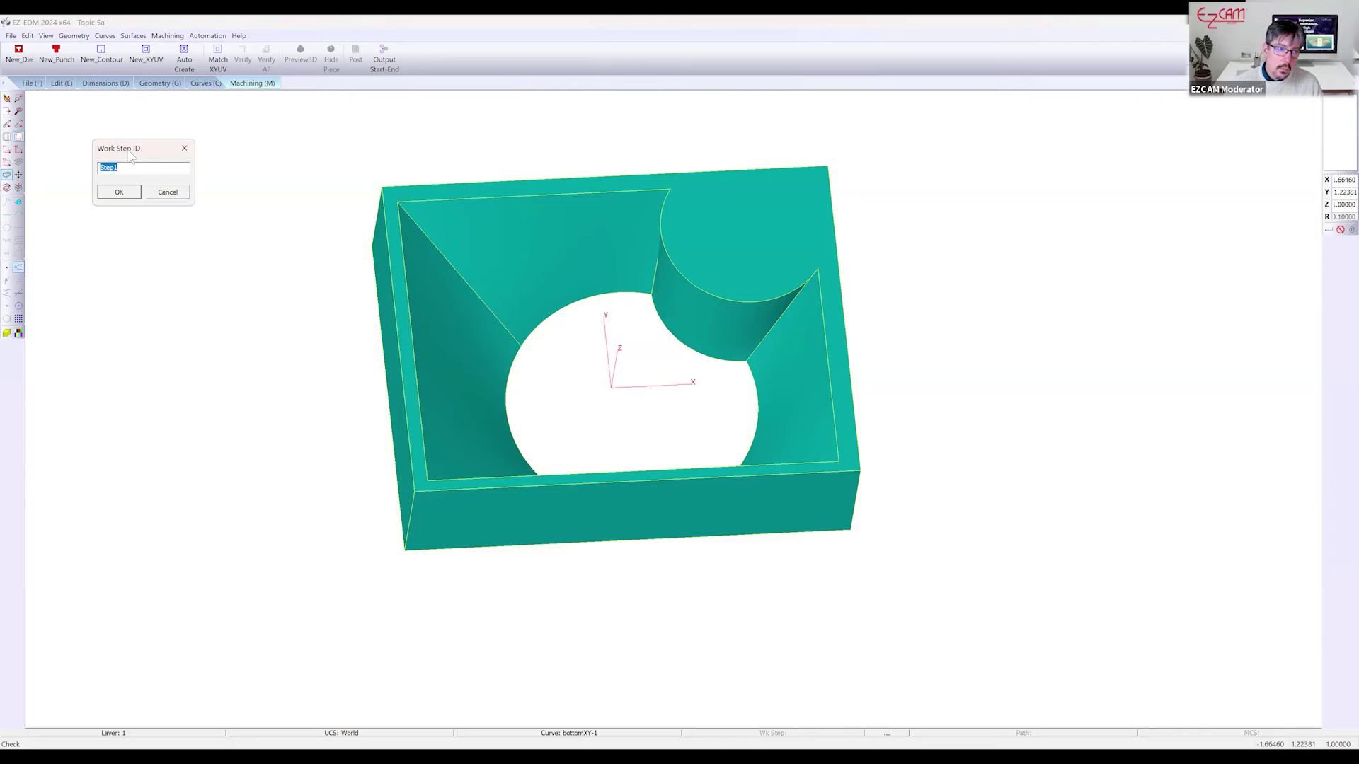
left_click_drag(135, 154, 646, 147)
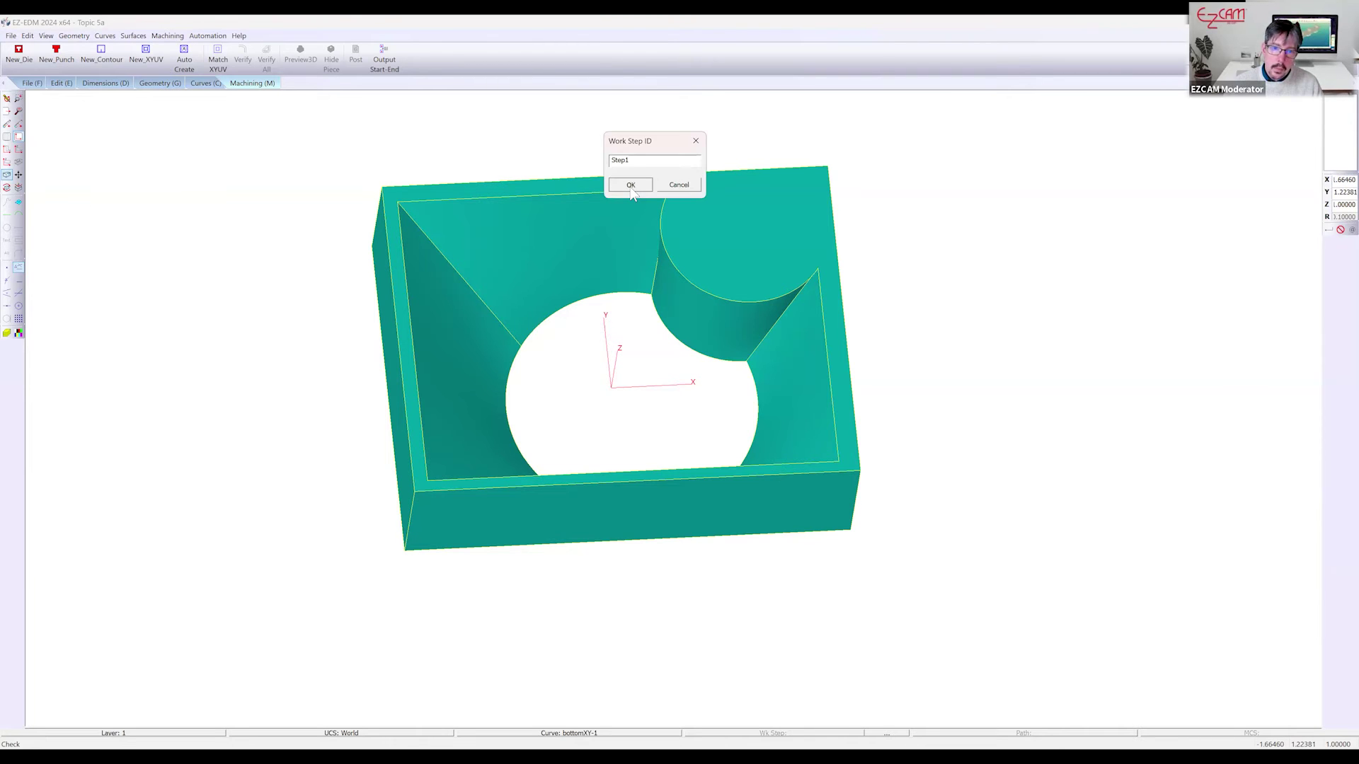
left_click(630, 185)
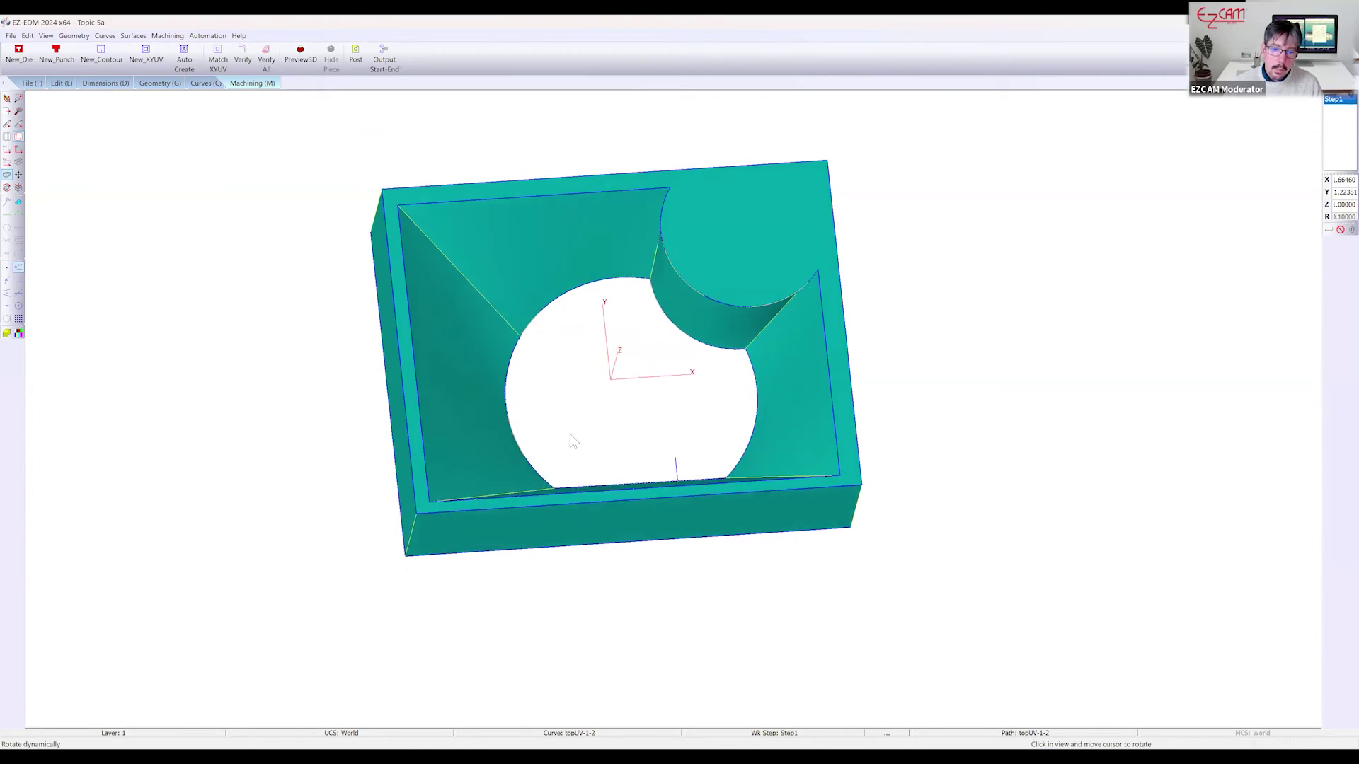
Inspect and verify the Step1 toolpath, and preview the cut part in 3D
scroll(672, 451, "up", 3)
scroll(661, 453, "down", 2)
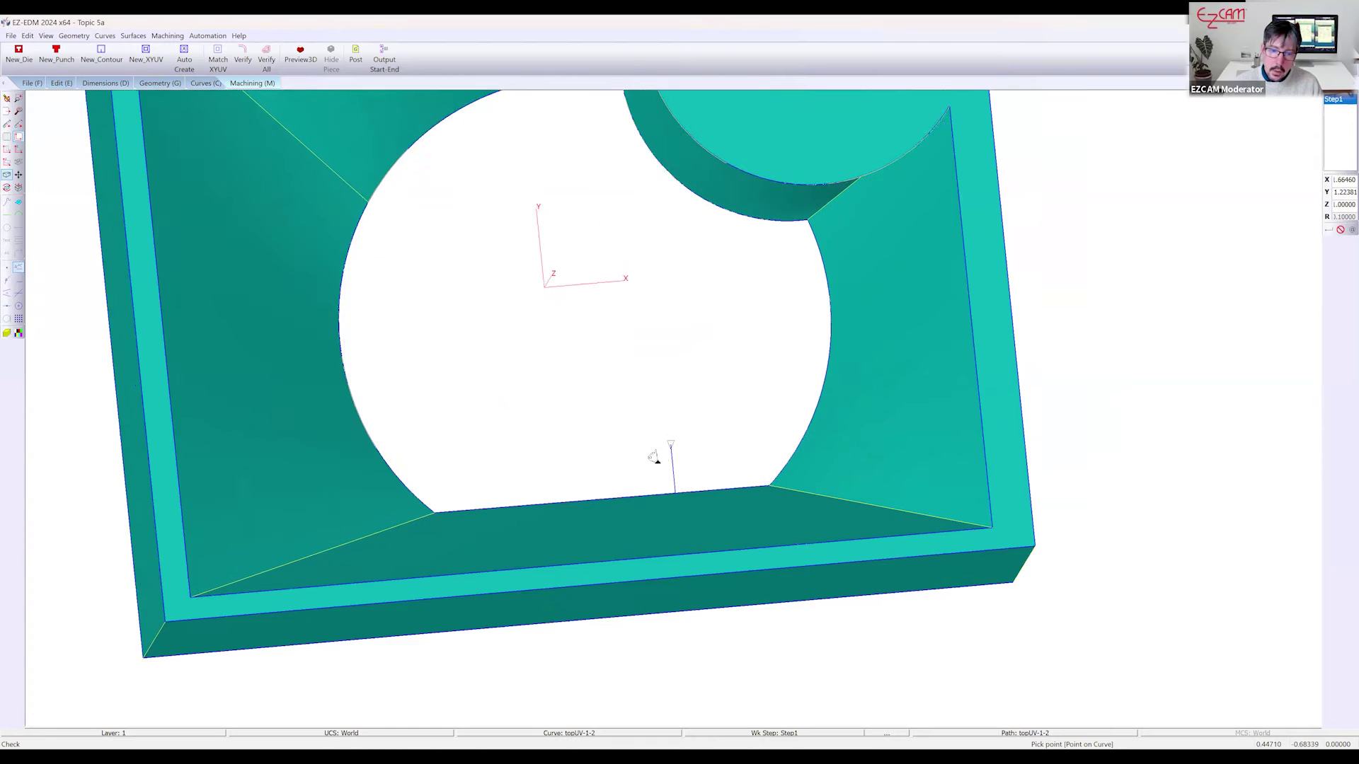
scroll(652, 458, "down", 2)
middle_click_drag(651, 431, 626, 357)
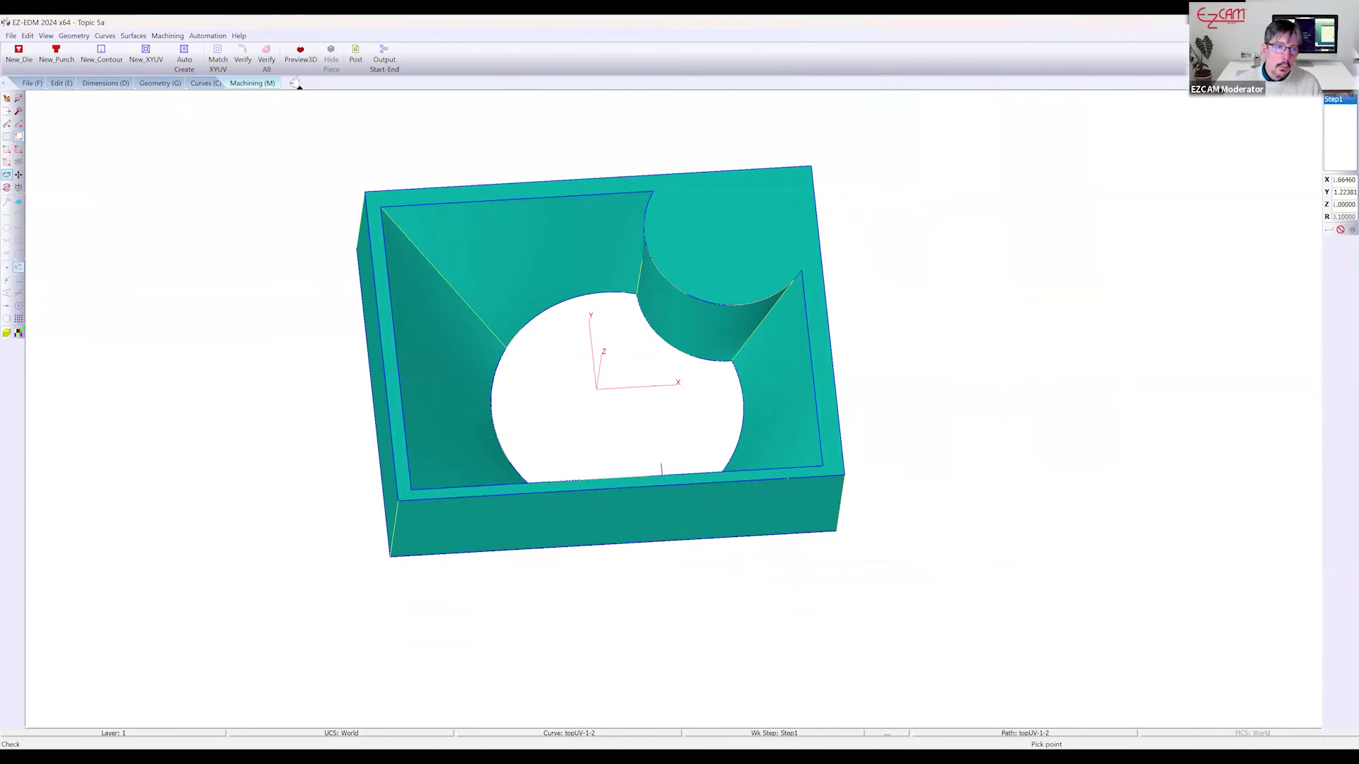
left_click(255, 57)
mouse_move(516, 385)
middle_mouse_down()
mouse_move(460, 461)
mouse_move(524, 363)
mouse_move(588, 304)
mouse_move(595, 343)
mouse_move(574, 304)
middle_mouse_up()
left_click(300, 55)
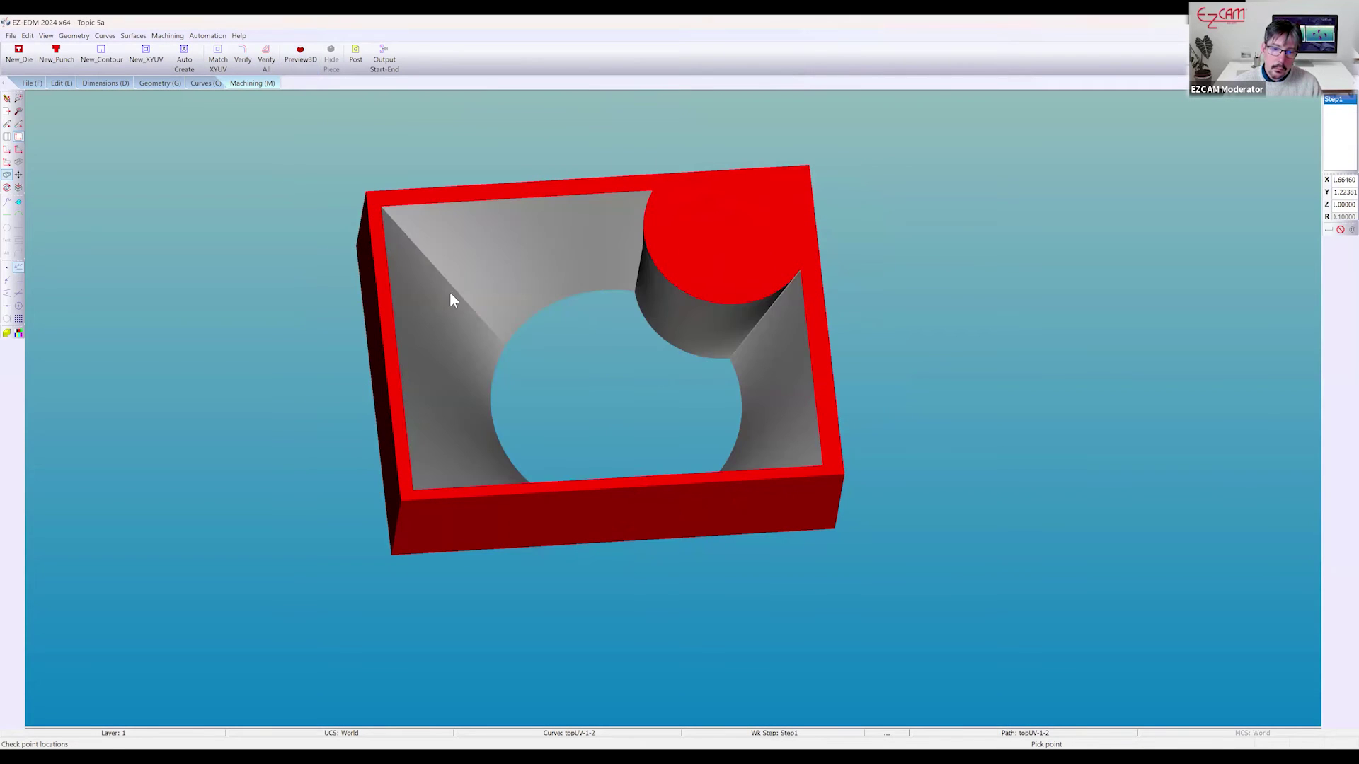
middle_click_drag(494, 433, 516, 281)
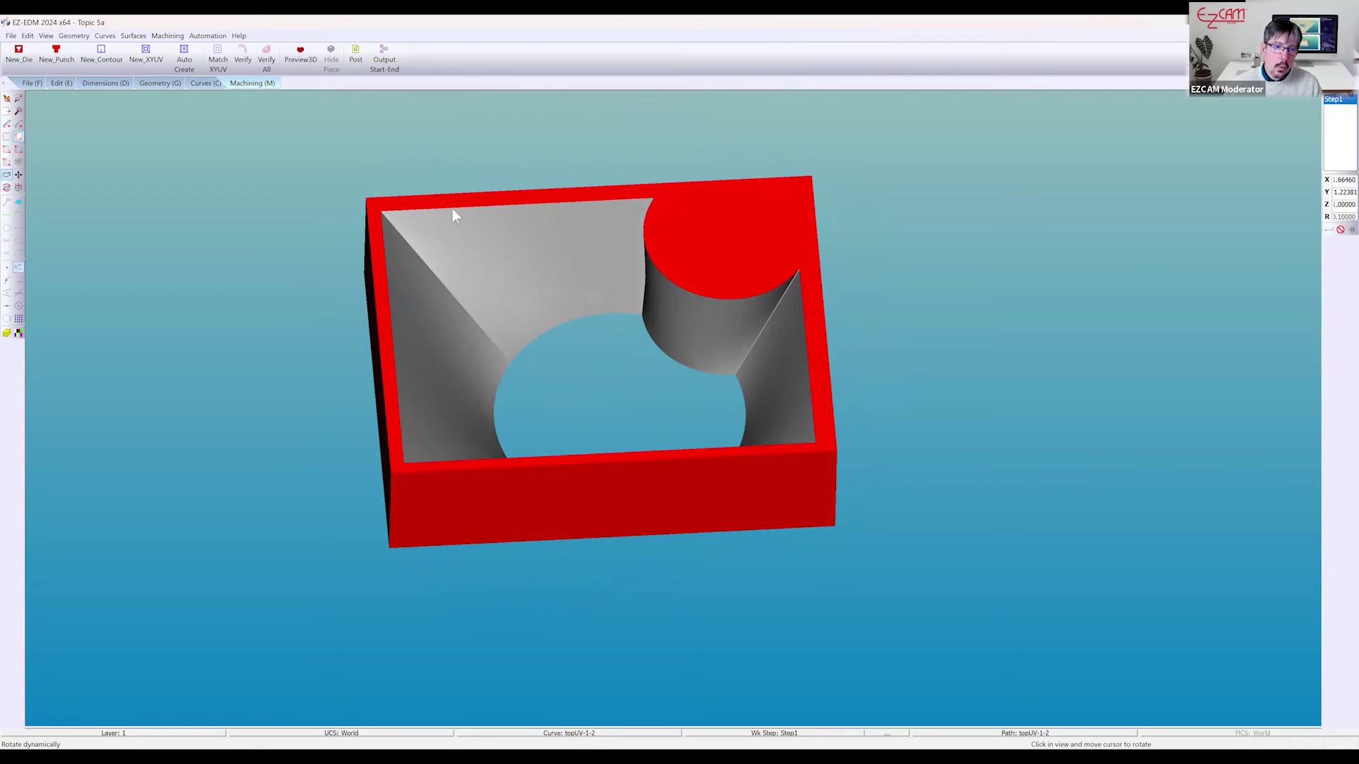
Open the part file Topic 6.PRT from the PowerPoint Parts folder and view the solid from an angle
left_click(32, 84)
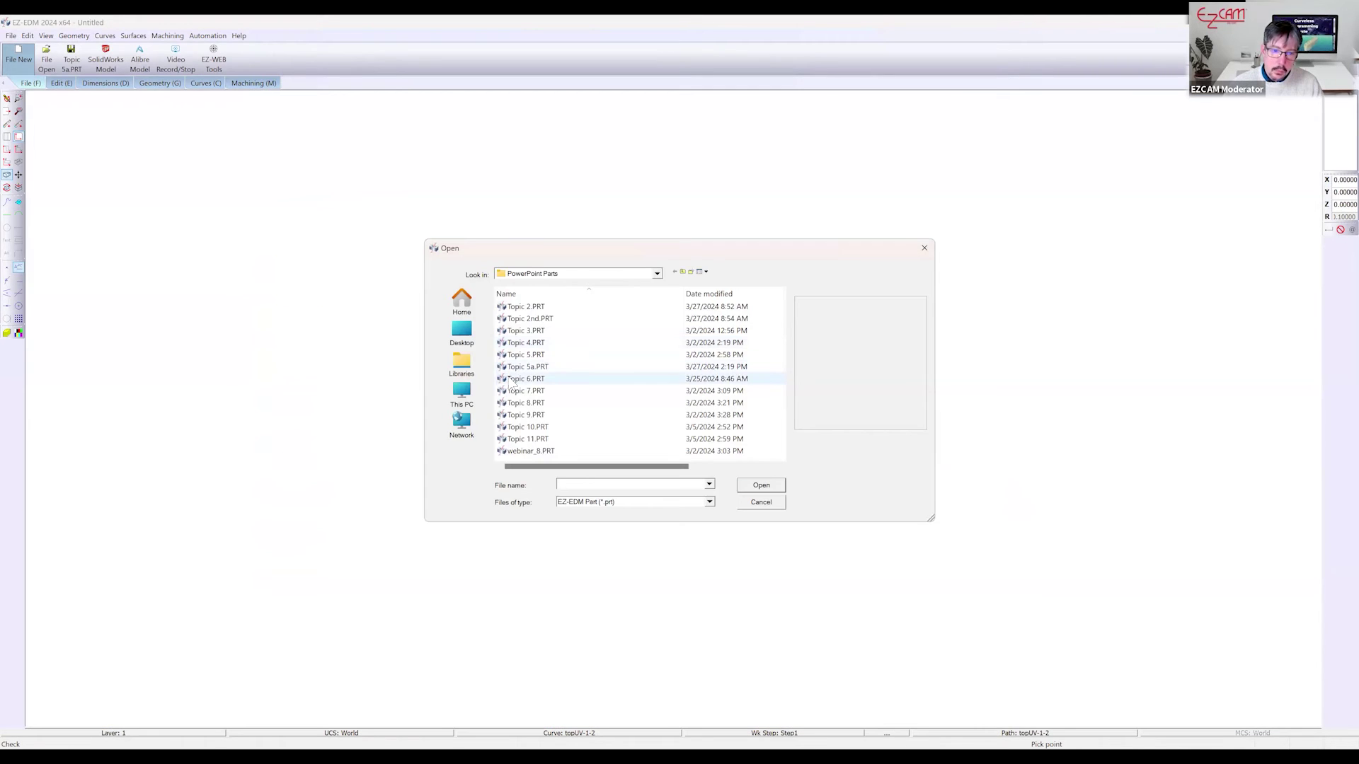
left_click(512, 380)
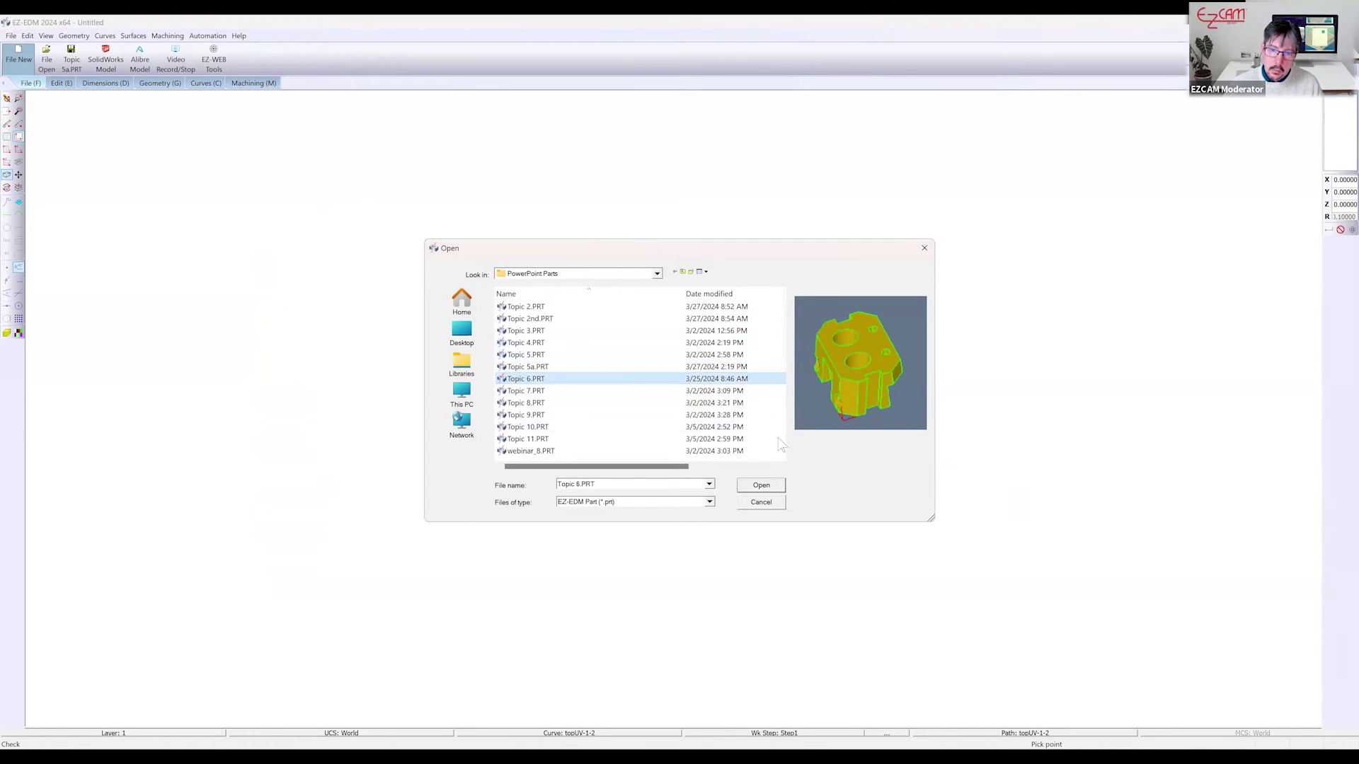
left_click(762, 489)
scroll(687, 428, "down", 2)
middle_click_drag(687, 428, 765, 600)
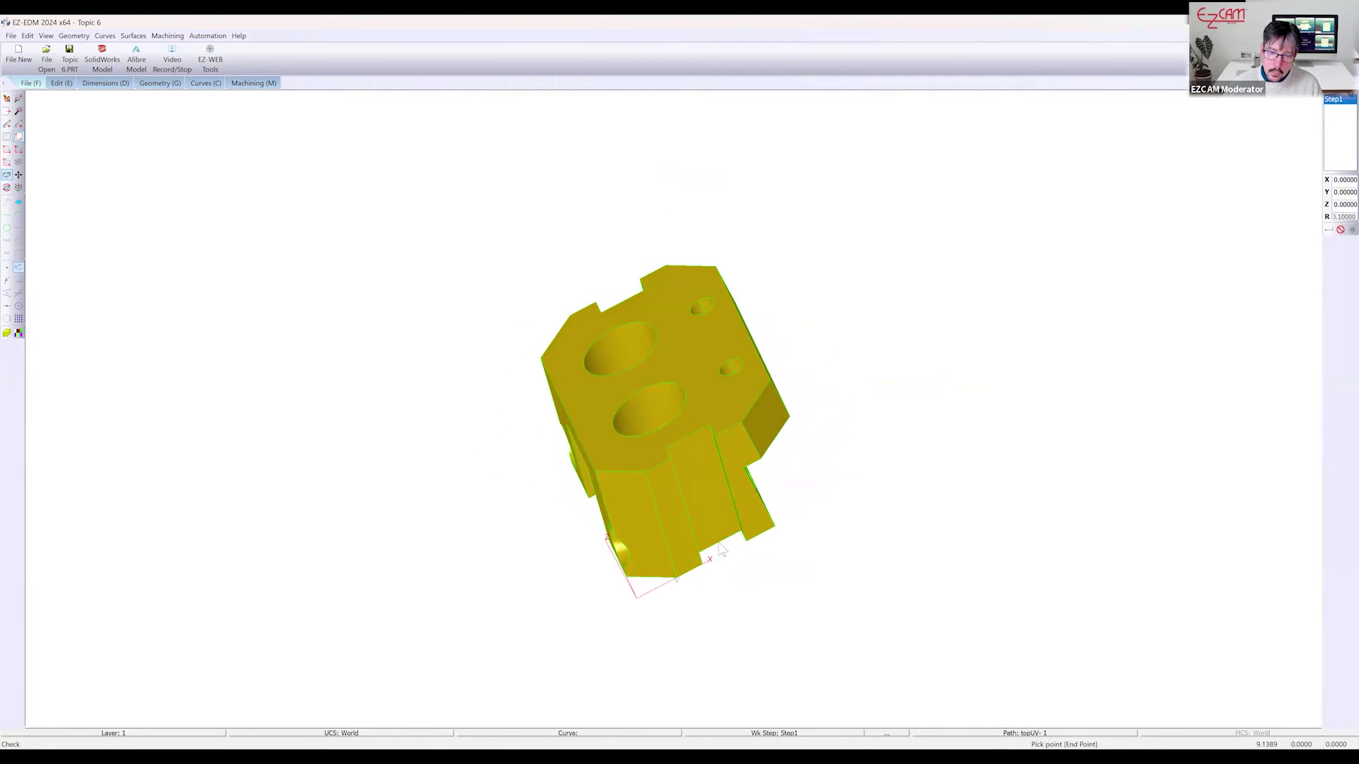
middle_click_drag(672, 416, 782, 415)
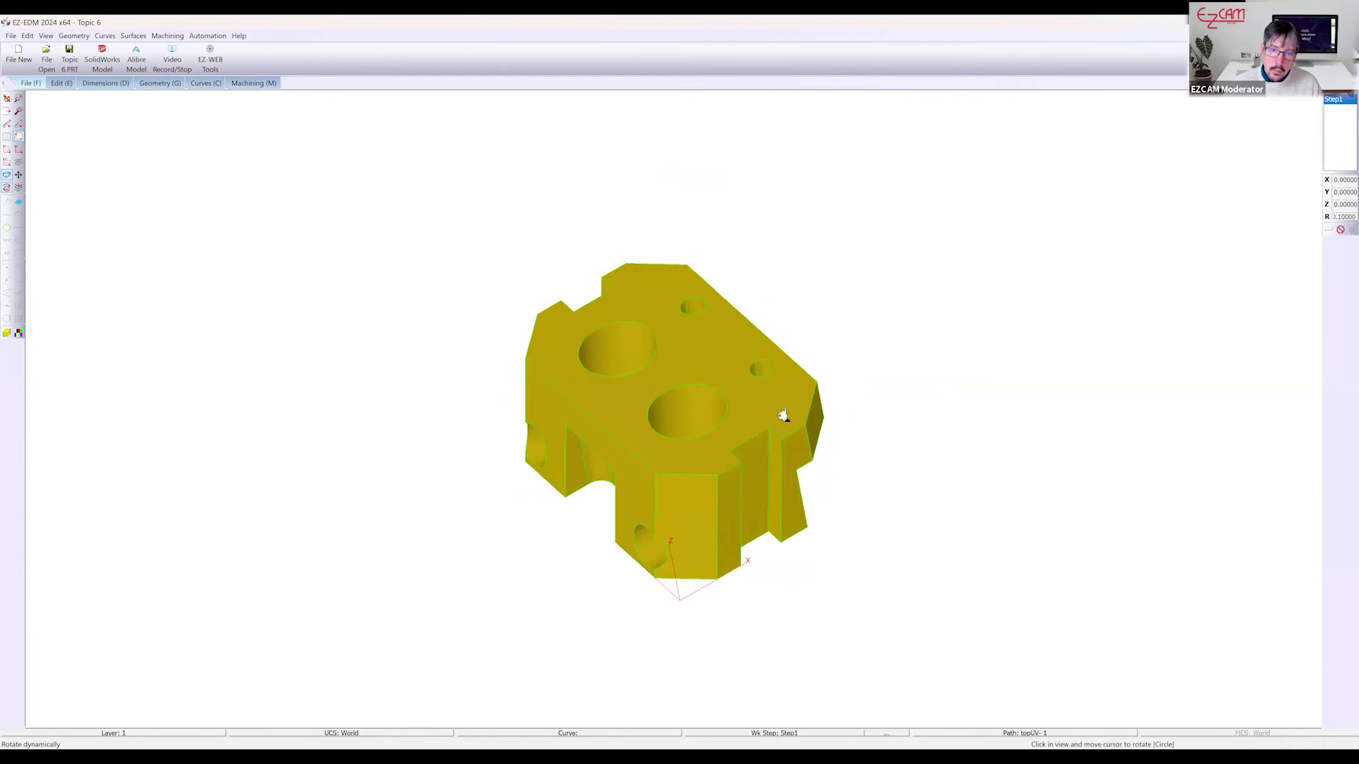
Create face curves from the edges of the solid's top face
left_click(205, 83)
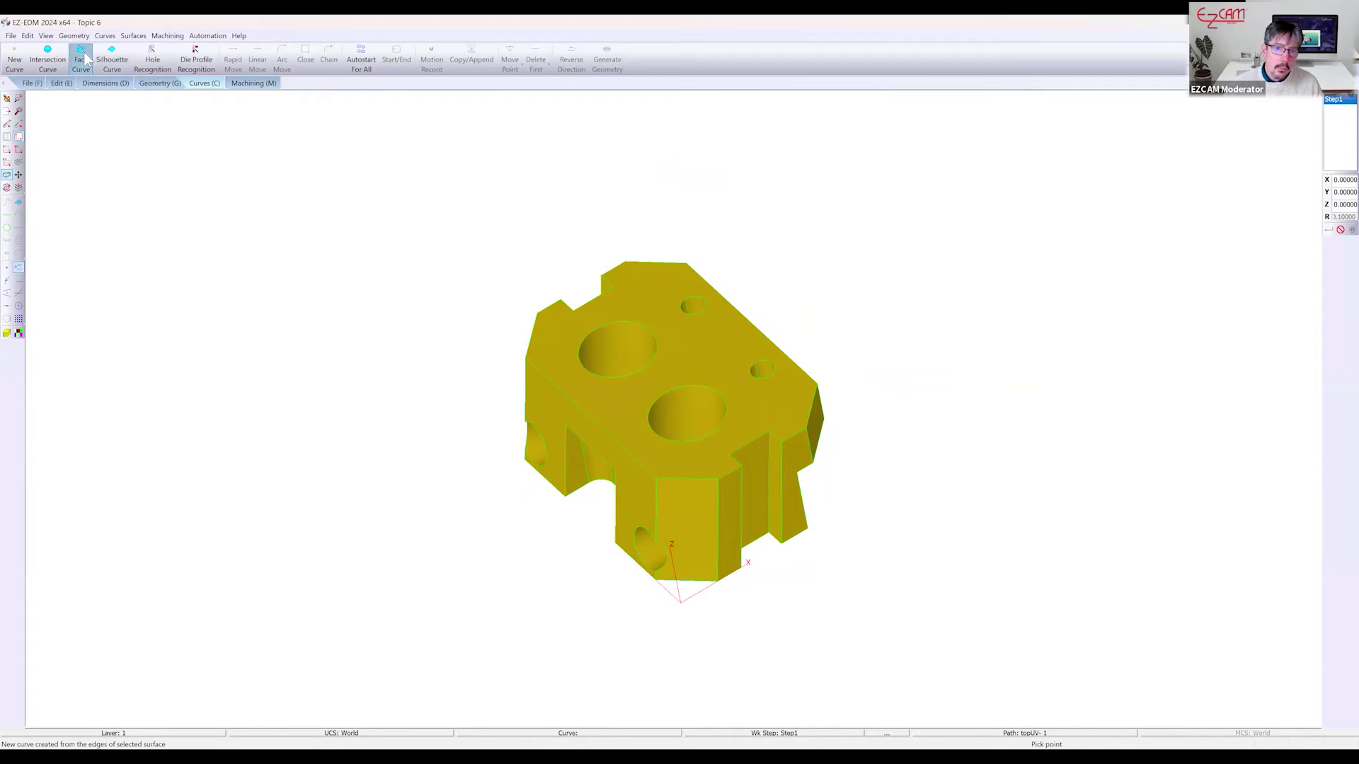
left_click(690, 343)
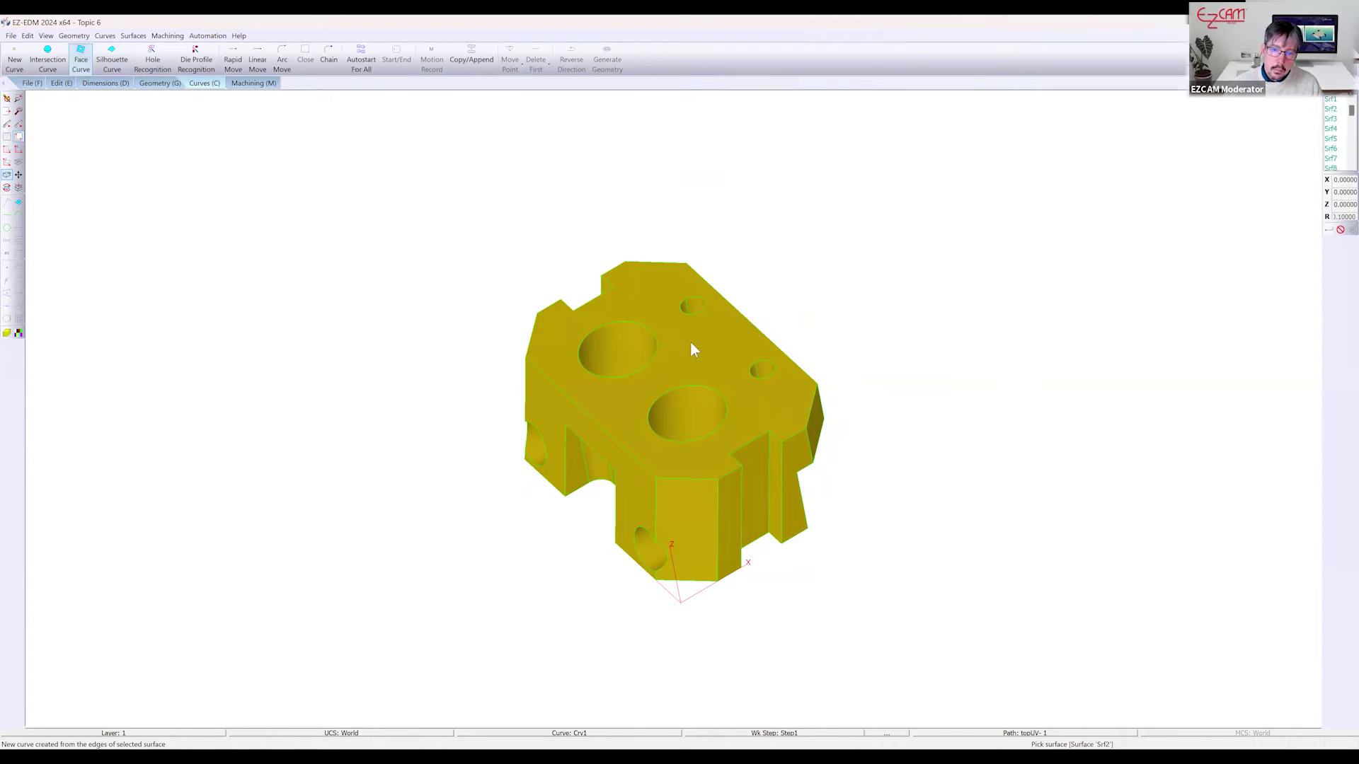
middle_click_drag(691, 343, 700, 274)
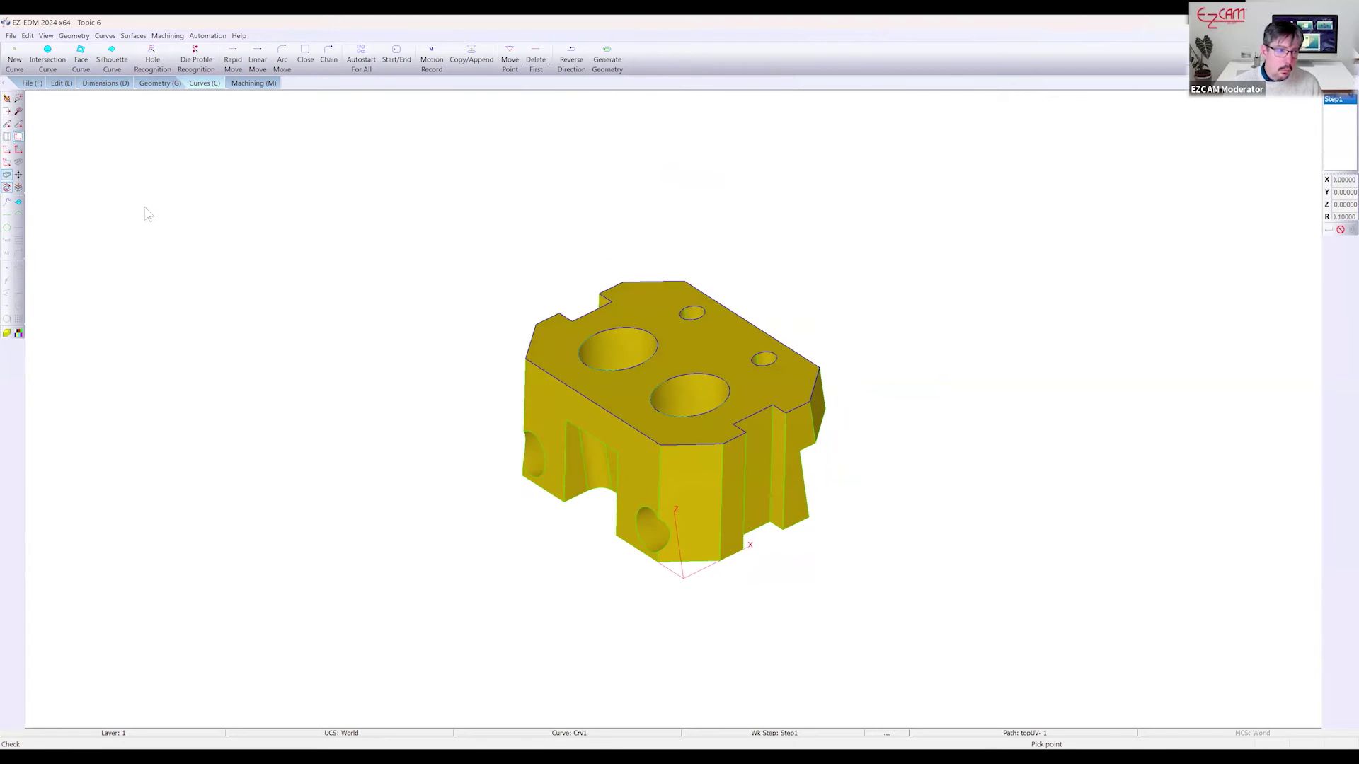
Create the silhouette curve Crv6 of the solid from the top view and inspect it around the lower edge
left_click(18, 149)
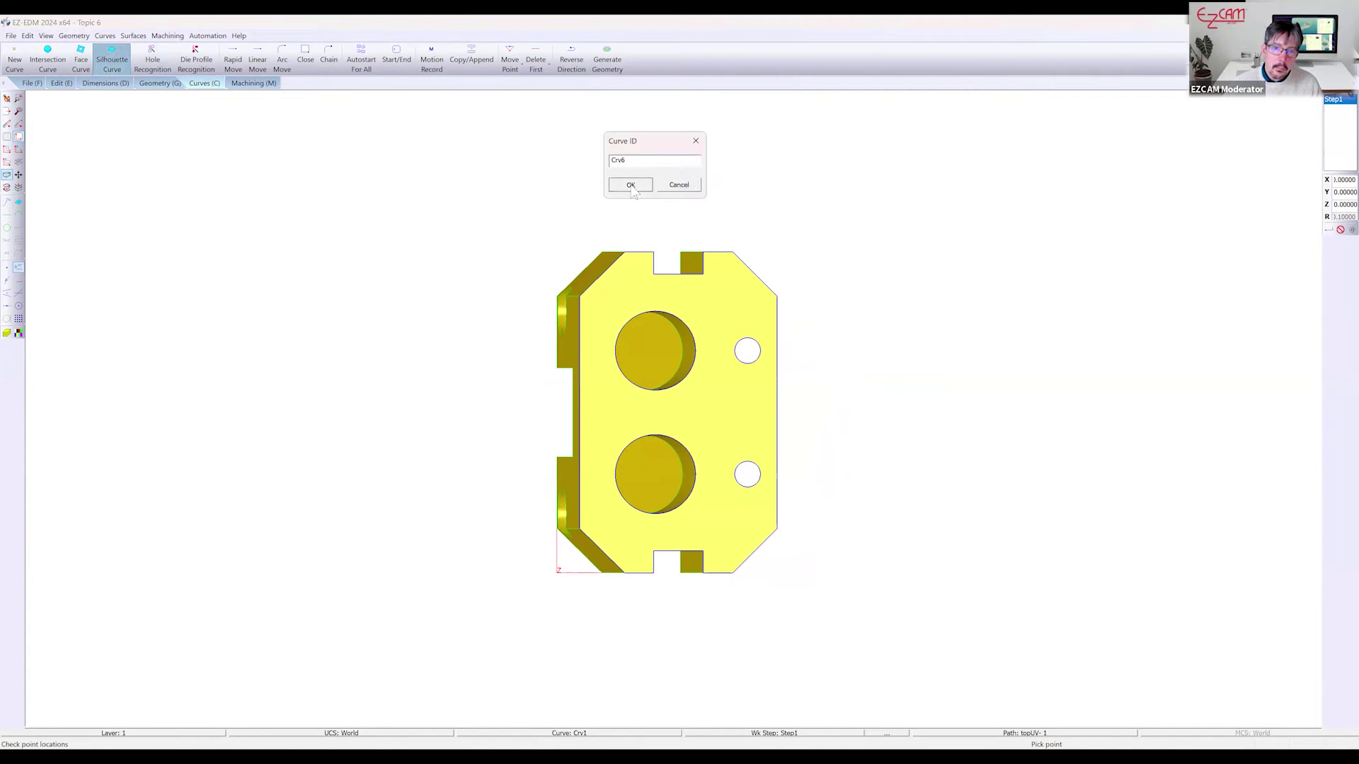
key("Return")
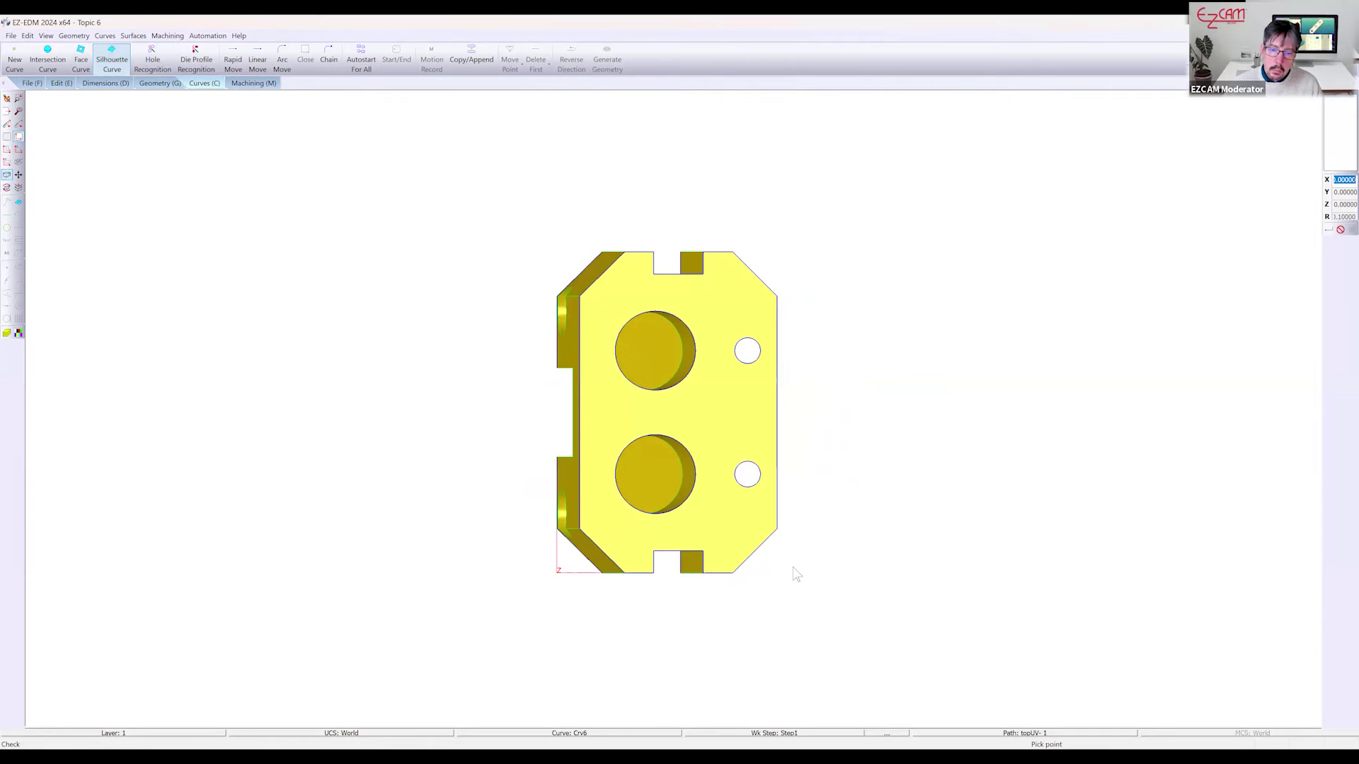
middle_click_drag(765, 487, 759, 311)
middle_click_drag(685, 418, 655, 502)
middle_click_drag(591, 467, 563, 452)
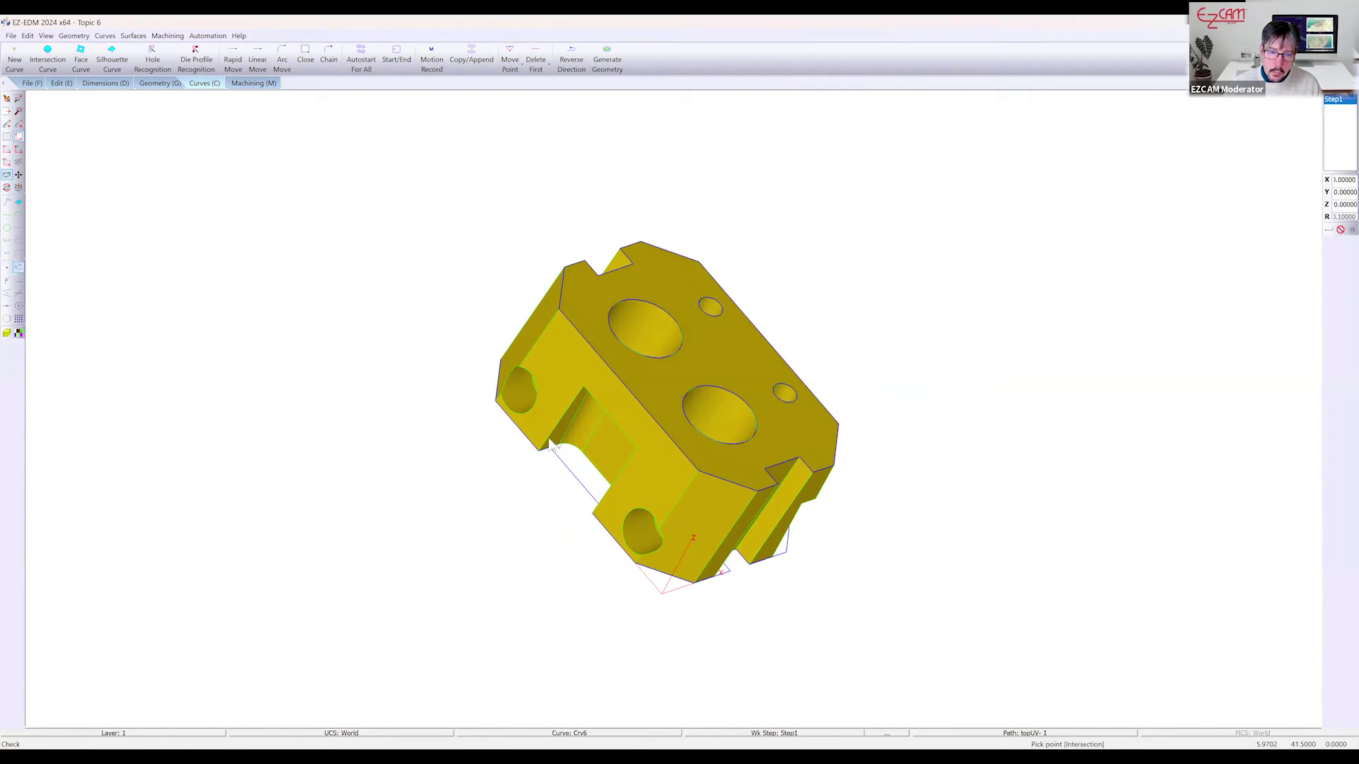
middle_click_drag(595, 408, 536, 554)
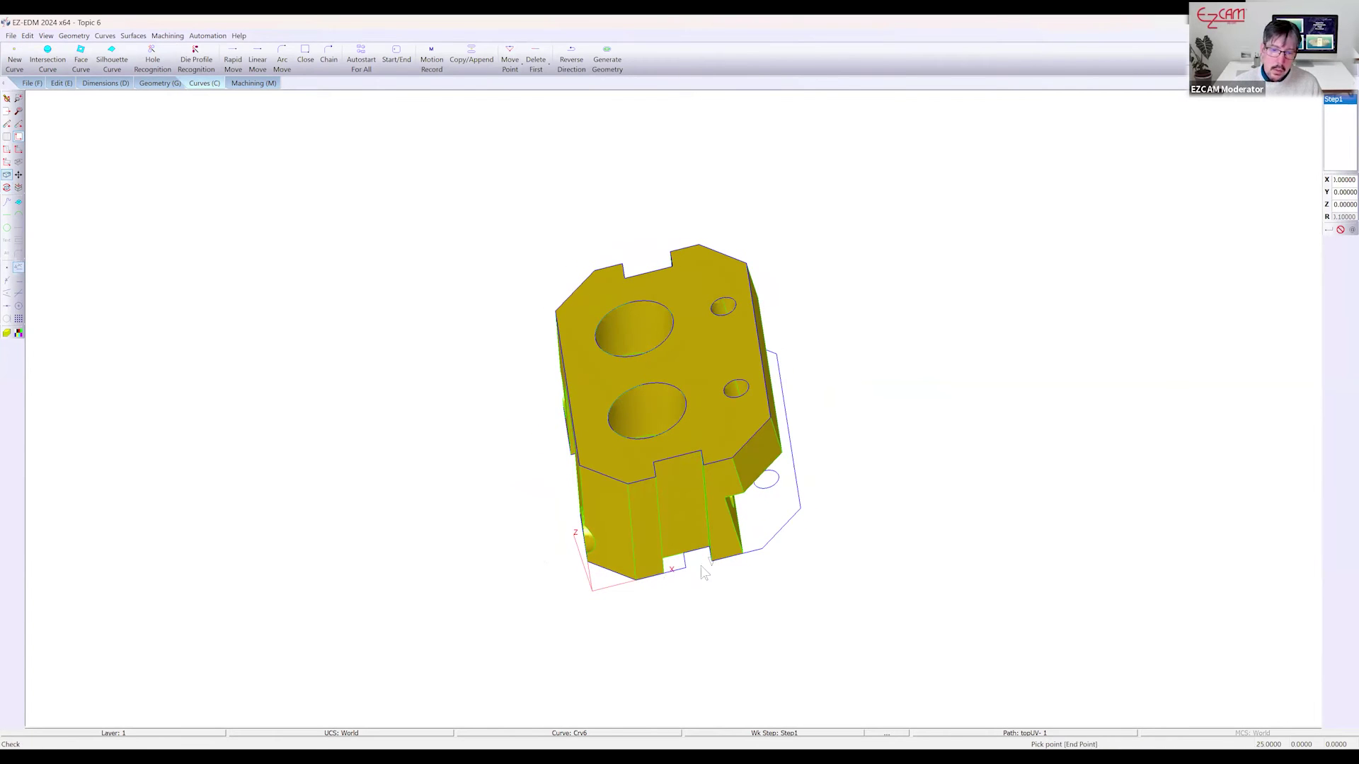
Make Crv6 the current curve and move its two misplaced points at the front notch onto the solid's lower notch corners
left_click(542, 732)
left_click(637, 581)
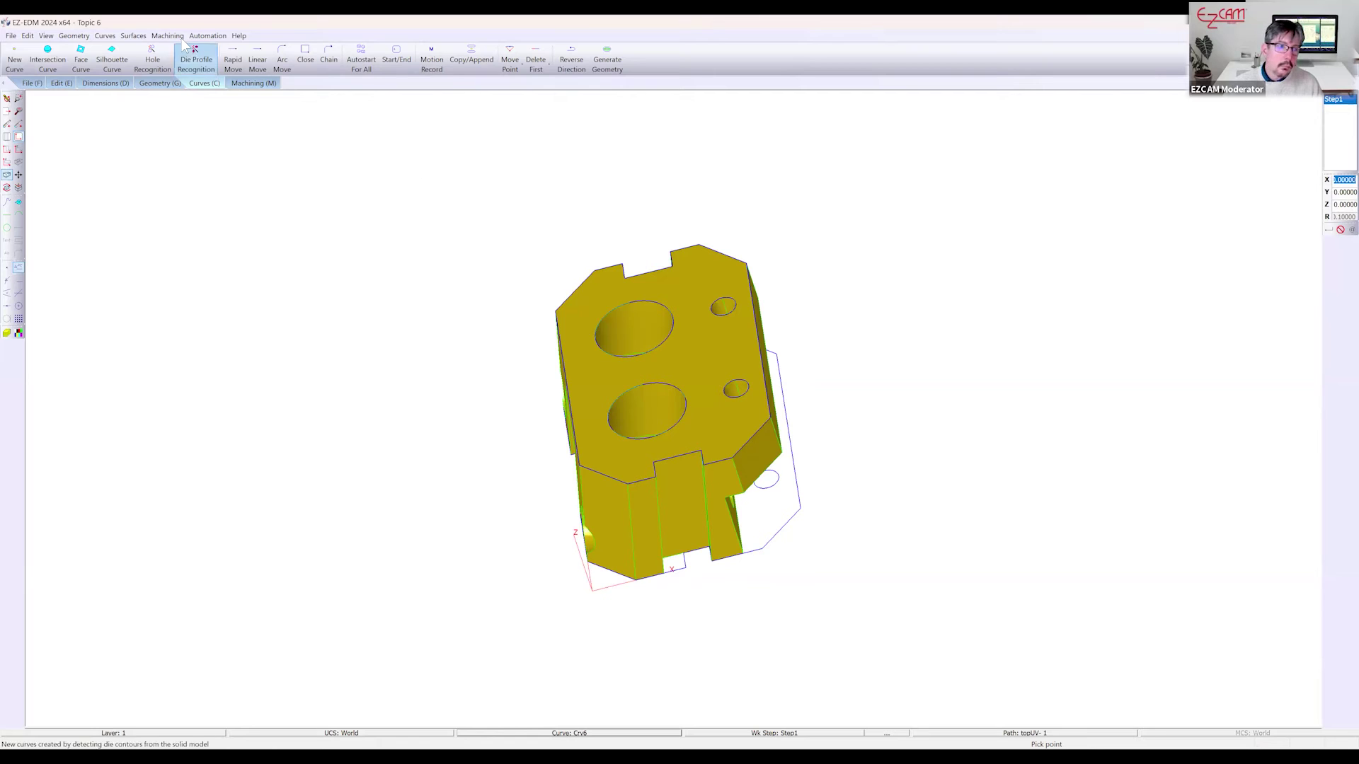
left_click(104, 36)
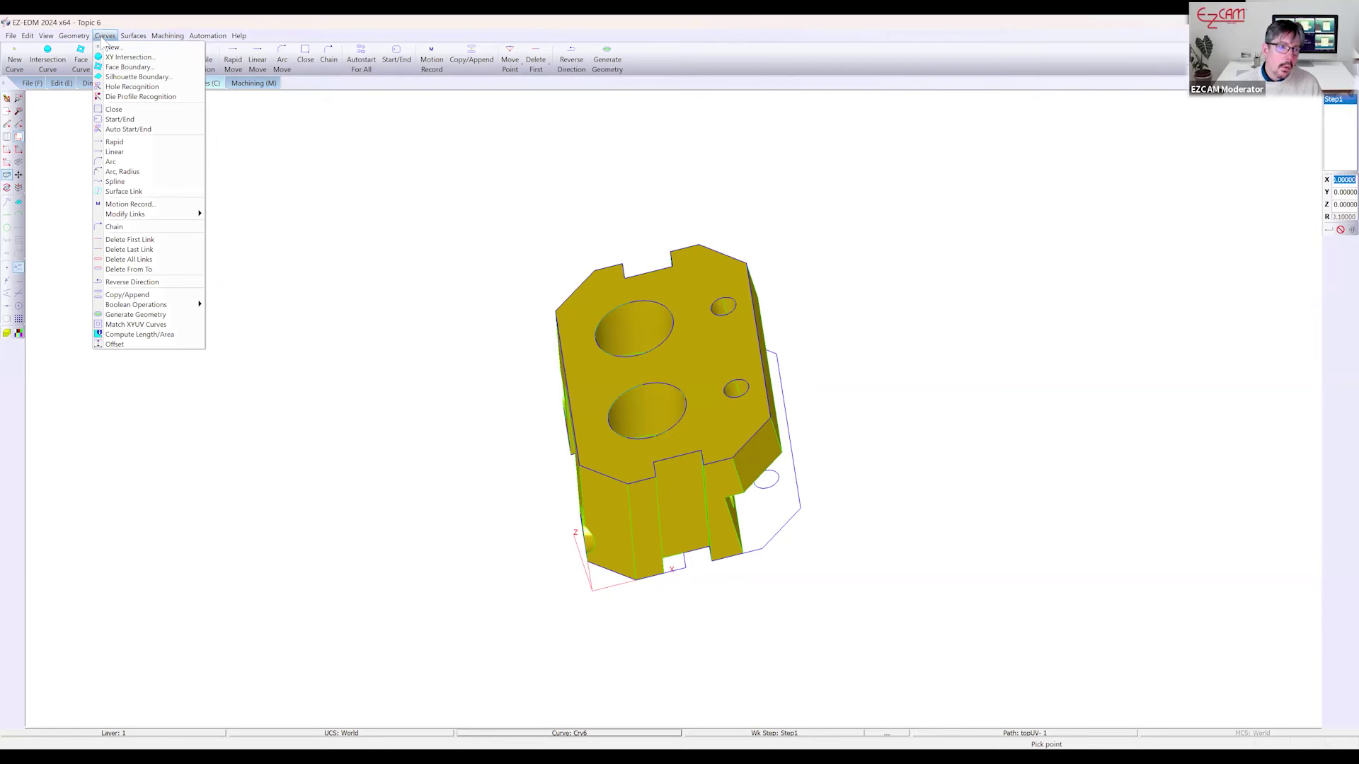
mouse_move(109, 215)
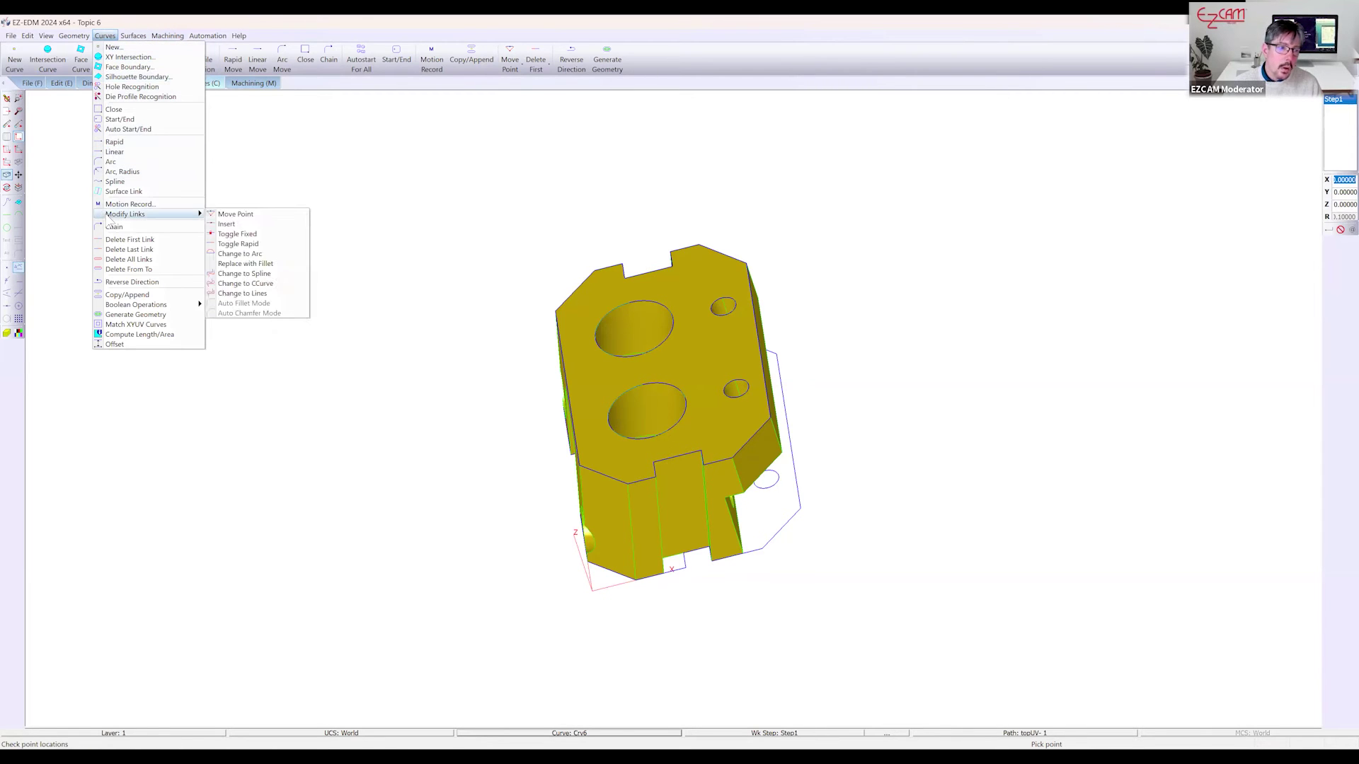
left_click(228, 215)
scroll(729, 665, "up", 6)
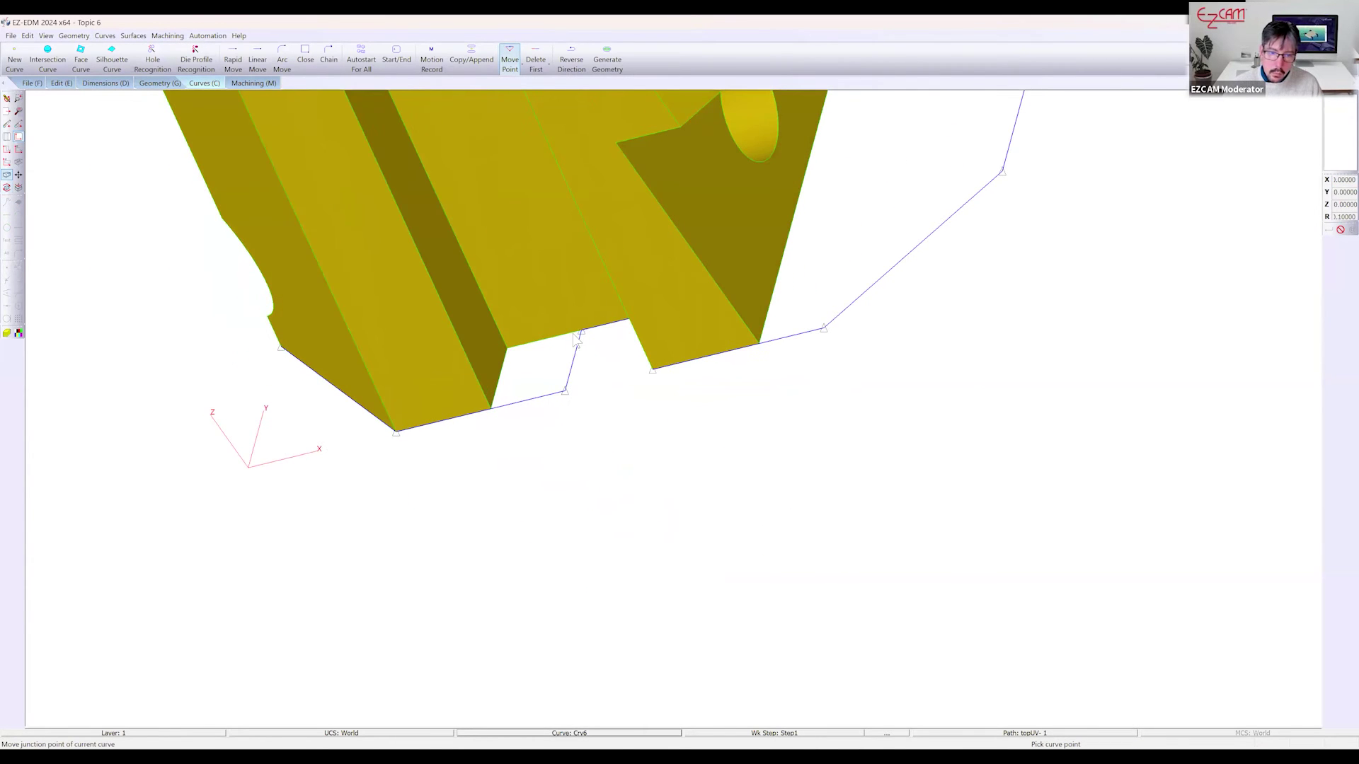
left_click(583, 334)
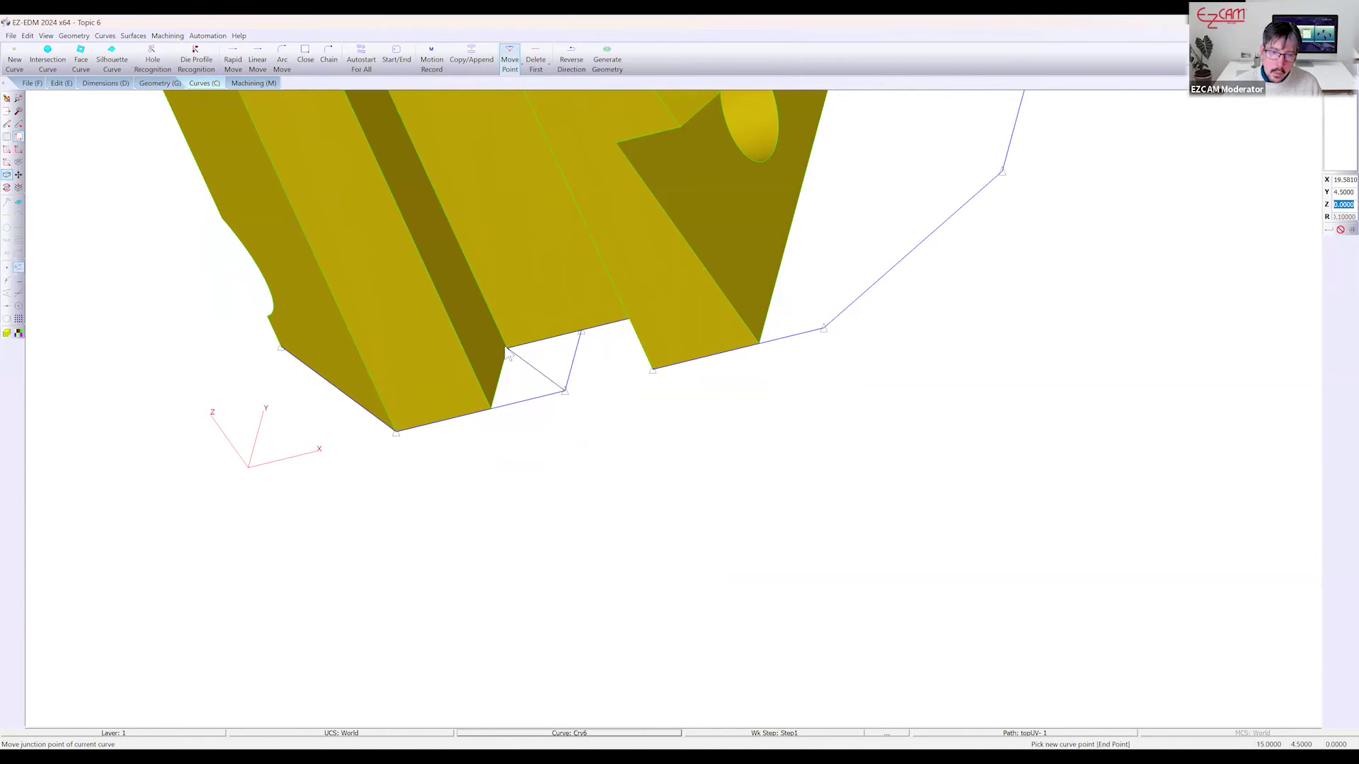
left_click(512, 356)
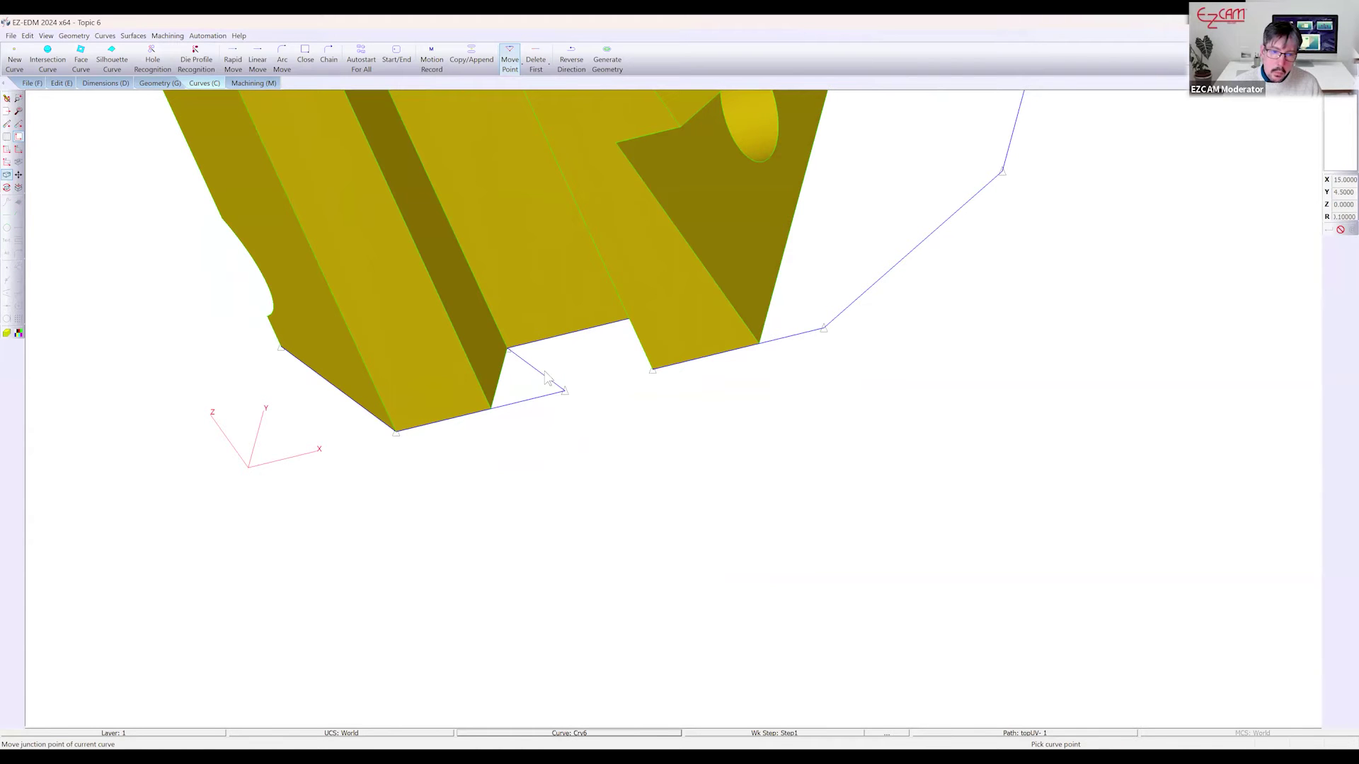
left_click(565, 391)
left_click(493, 409)
Move Crv6's points at the side recess onto the recess's lower corners
middle_click_drag(577, 400, 753, 461)
middle_click_drag(498, 305, 777, 448)
left_click(460, 376)
left_click(461, 403)
middle_click_drag(383, 348, 290, 267)
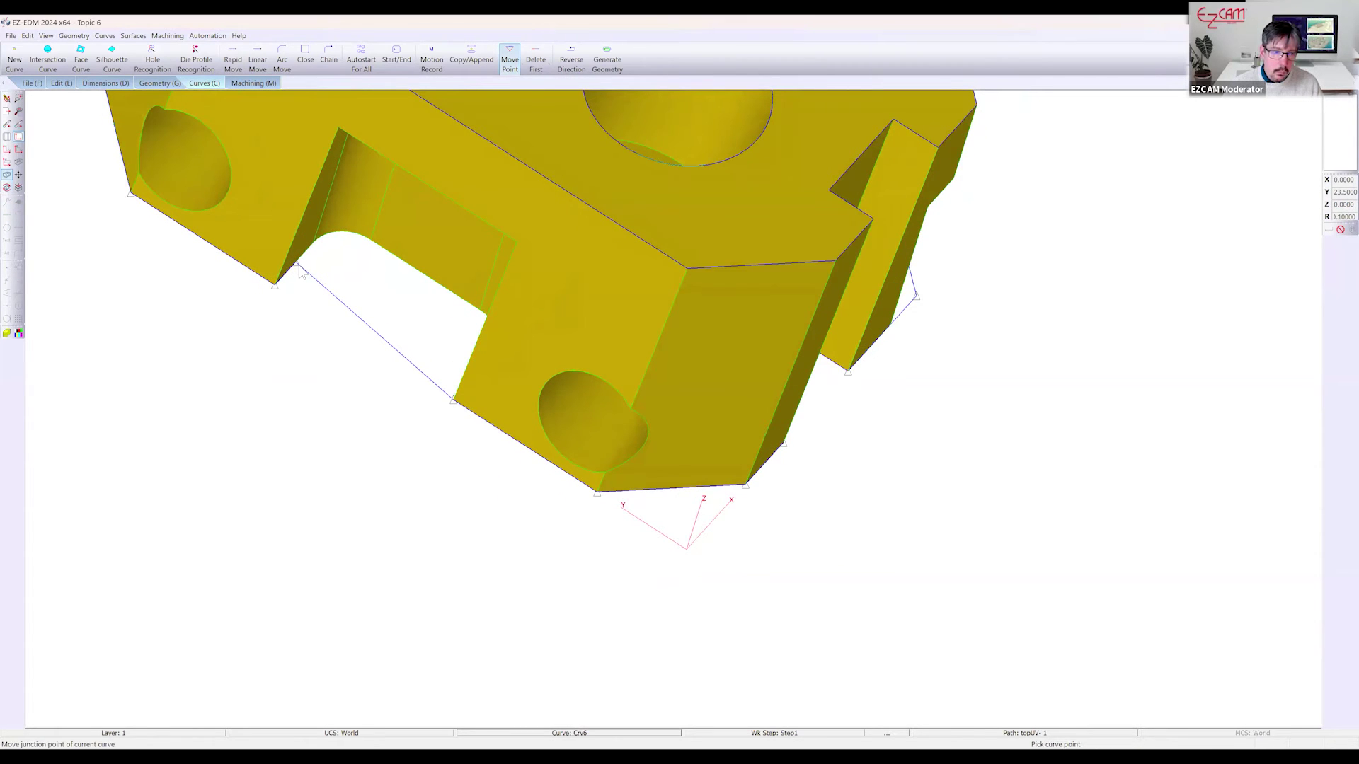
middle_click_drag(569, 419, 549, 358)
scroll(431, 470, "up", 5)
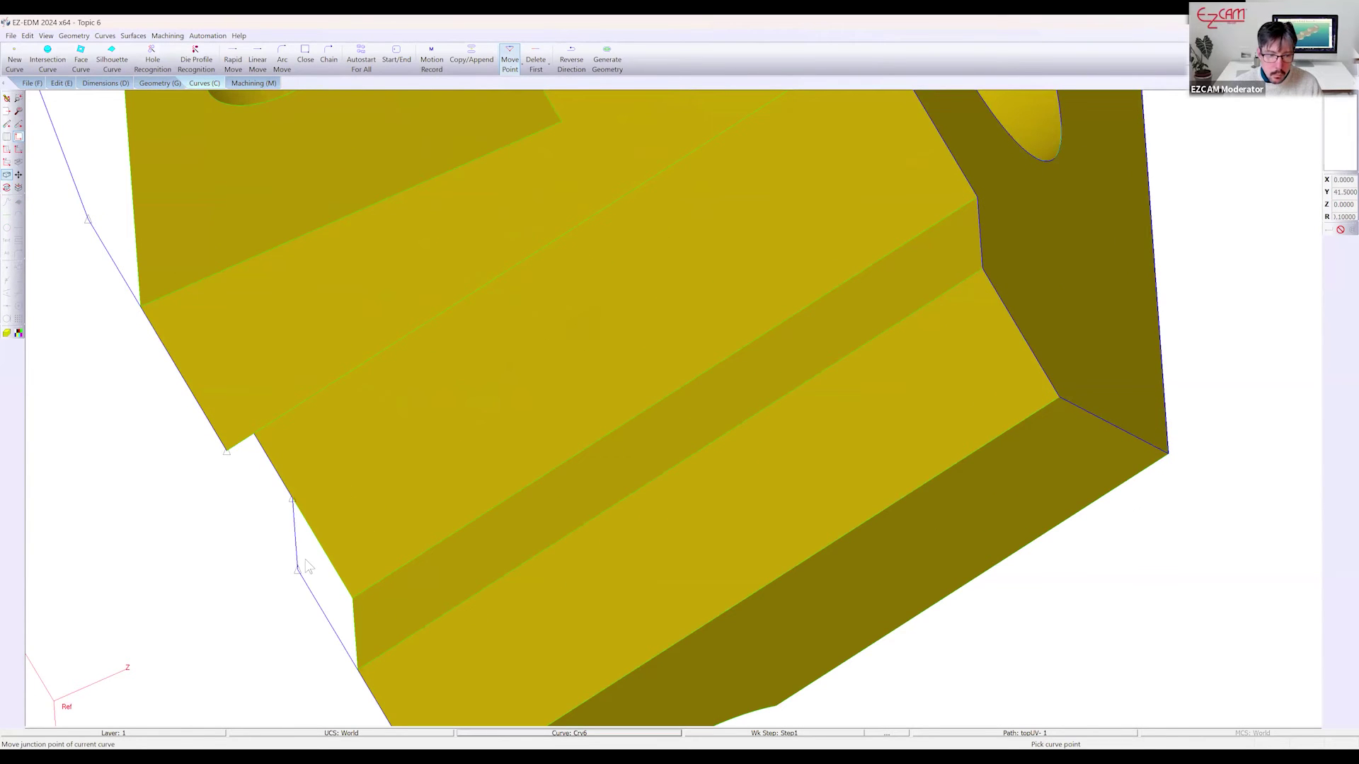
Move Crv6's two remaining misplaced points at the opposite notch onto the solid's lower notch corners
left_click(298, 573)
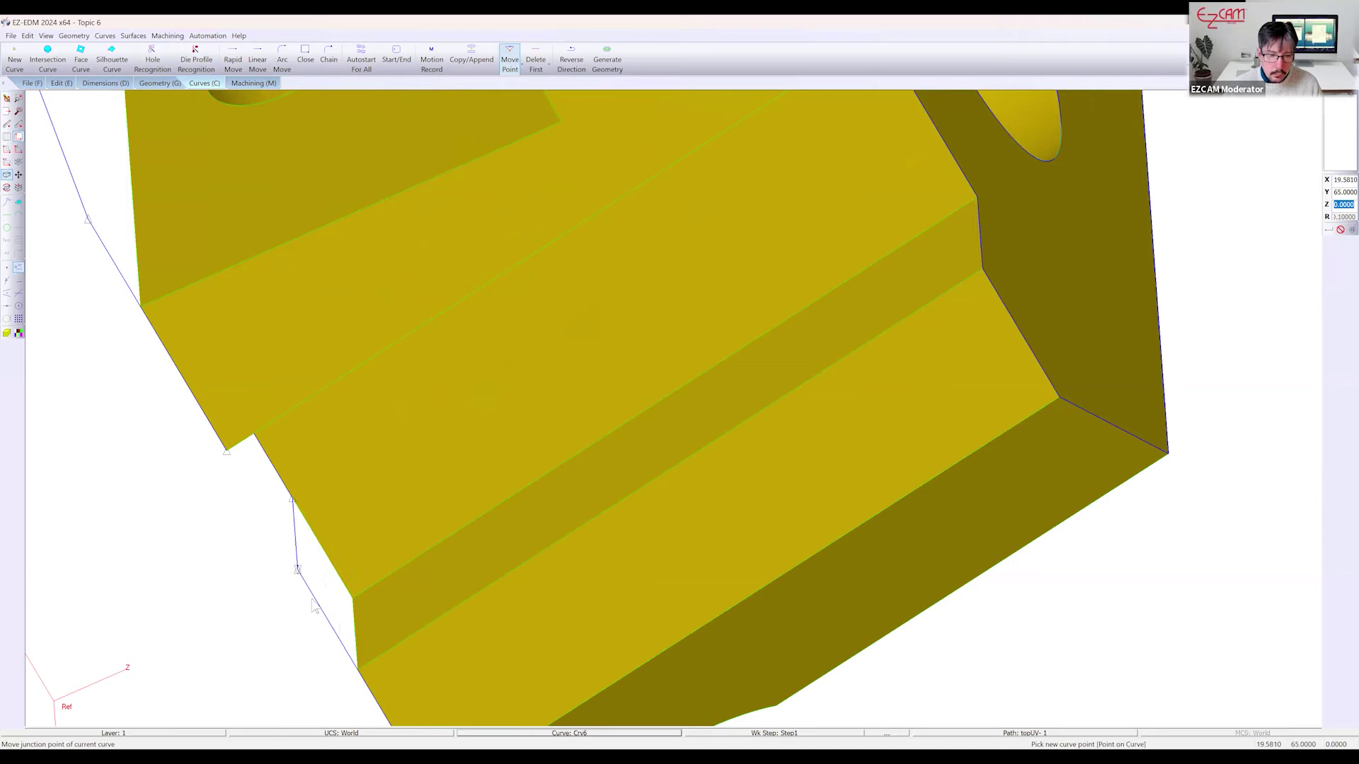
left_click(356, 668)
left_click(292, 499)
left_click(360, 599)
scroll(454, 443, "down", 1)
middle_click_drag(454, 443, 376, 406)
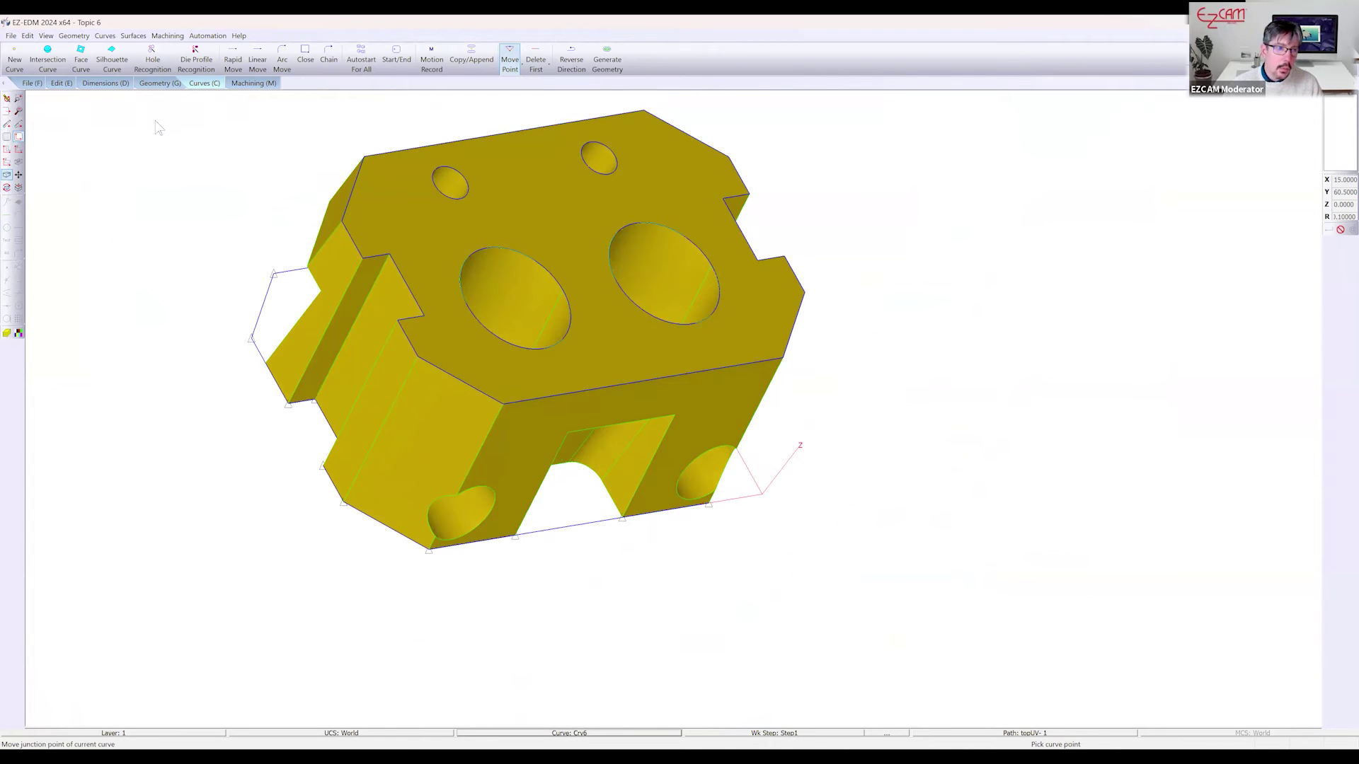
Add a start/end point to Crv6 from the top view, outside the part beside the side recess at about Y 27.8
left_click(20, 170)
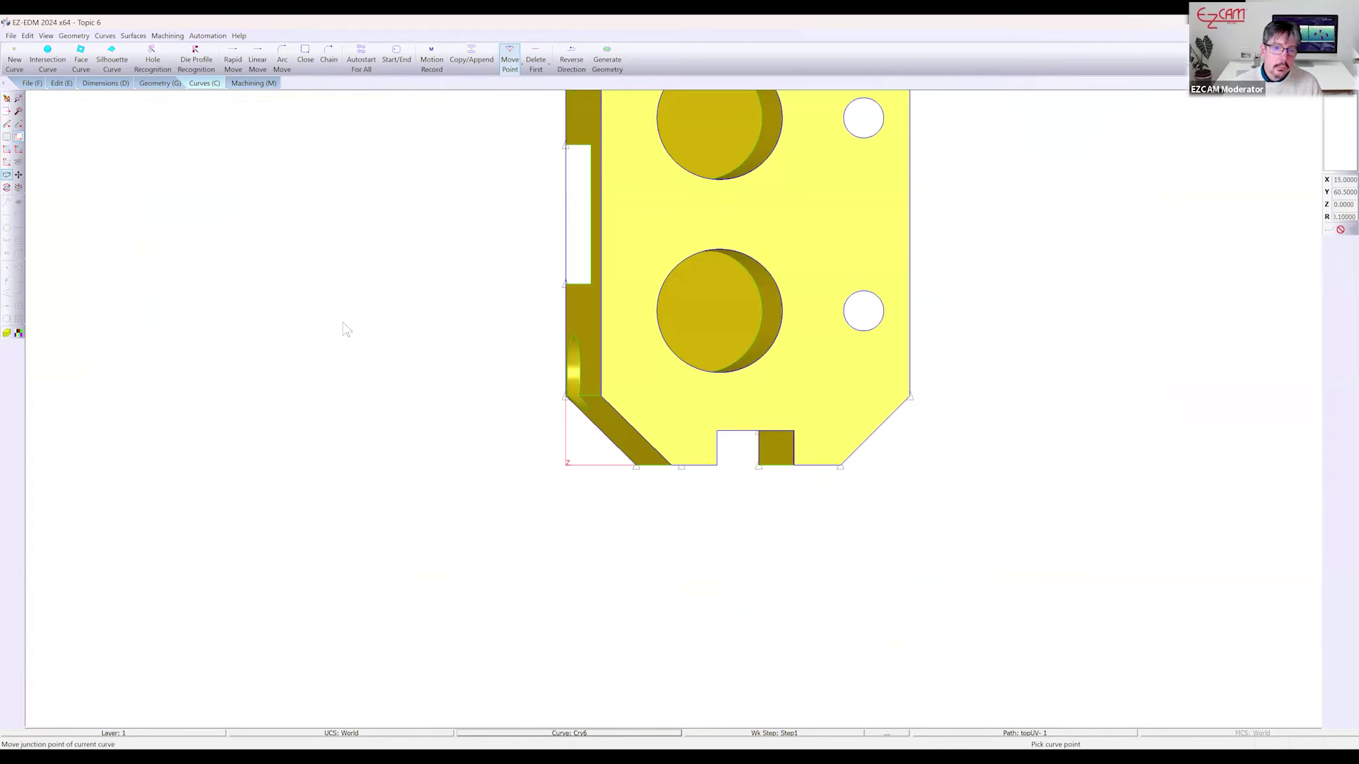
scroll(345, 330, "down", 2)
left_click(401, 58)
left_click(7, 267)
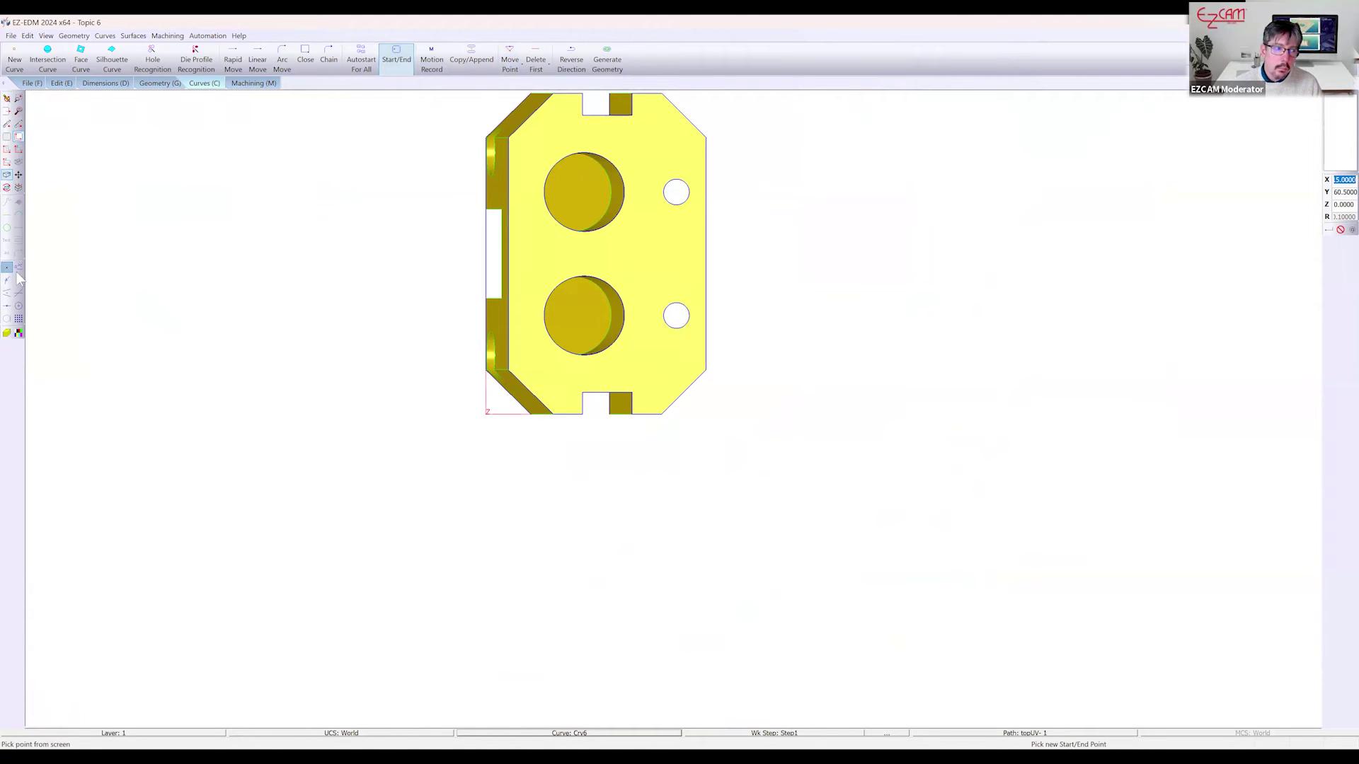
left_click(394, 277)
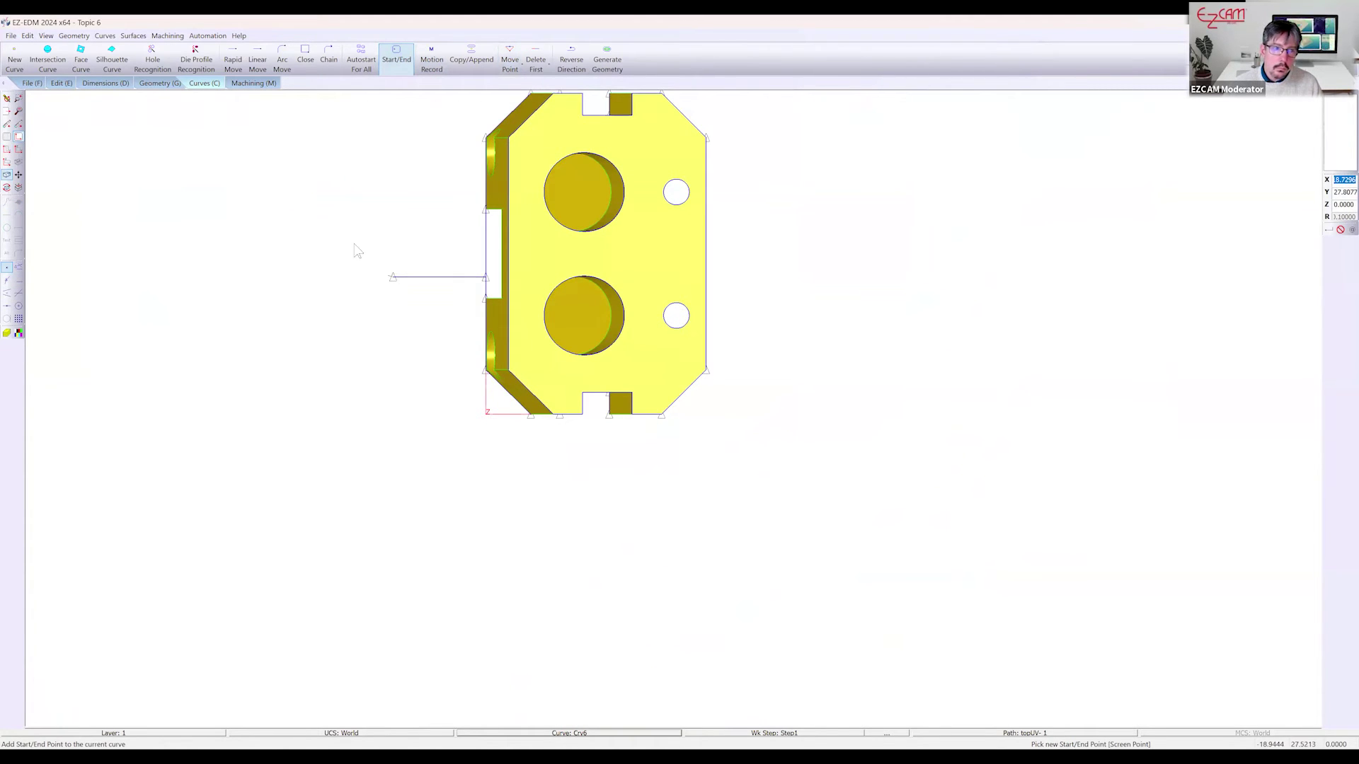
Create an XYUV work step from curves Crv6 and Crv1 and calculate its Z data automatically
left_click(266, 88)
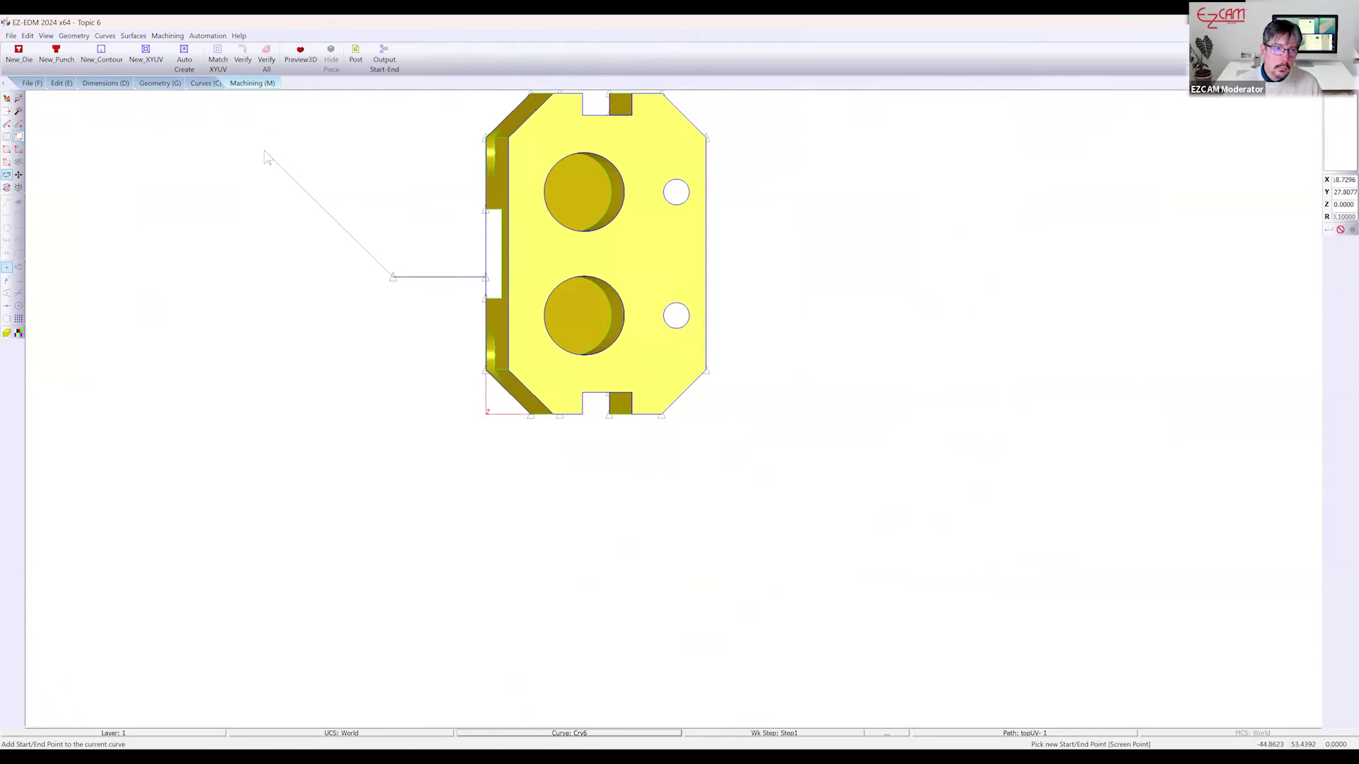
left_click(147, 58)
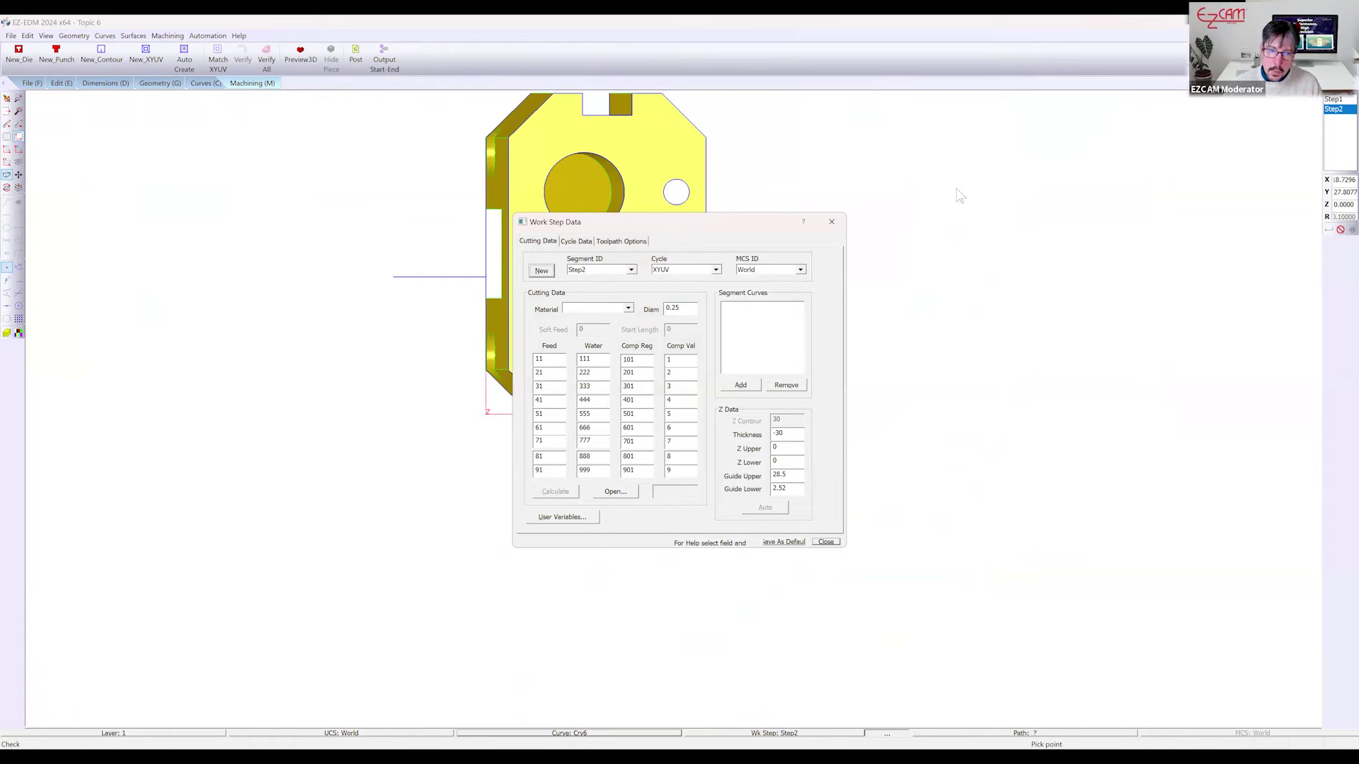
left_click(172, 56)
left_click(487, 264)
left_click(510, 265)
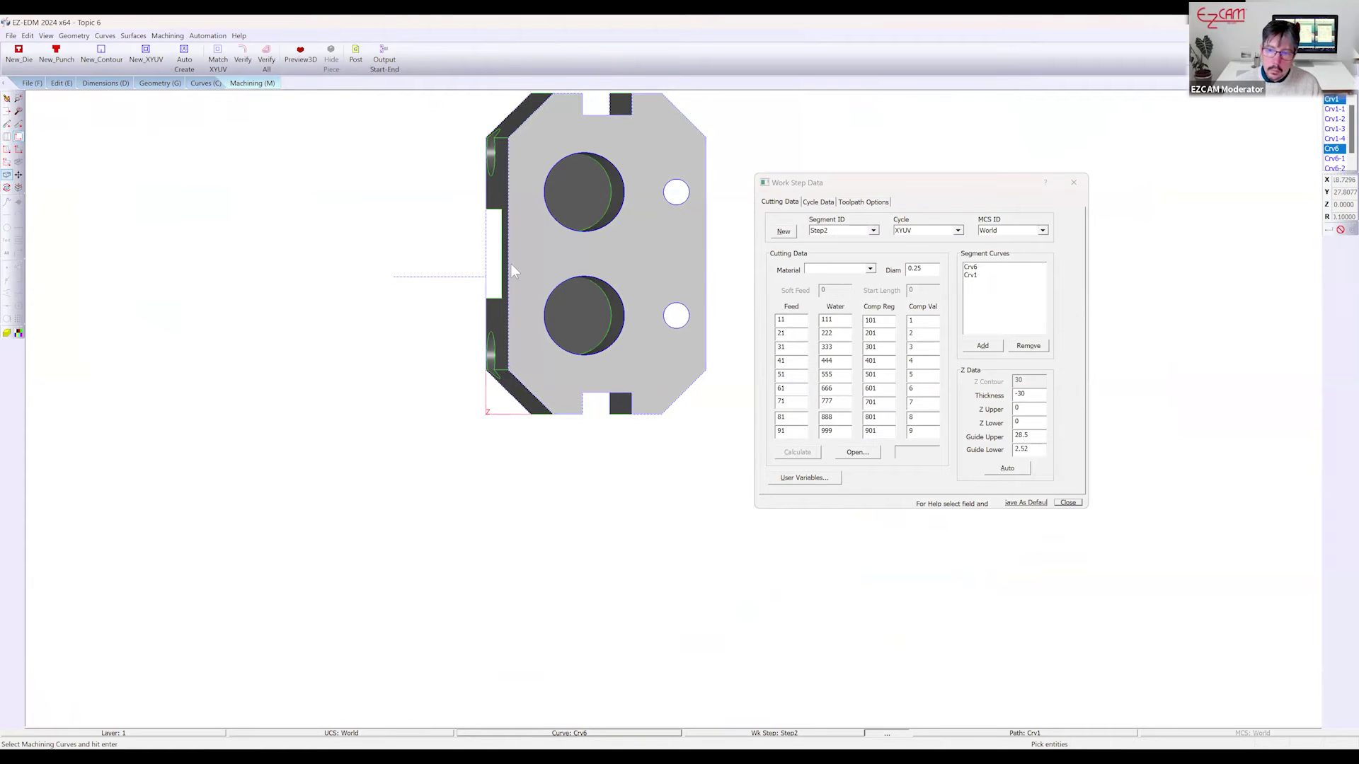
key("Return")
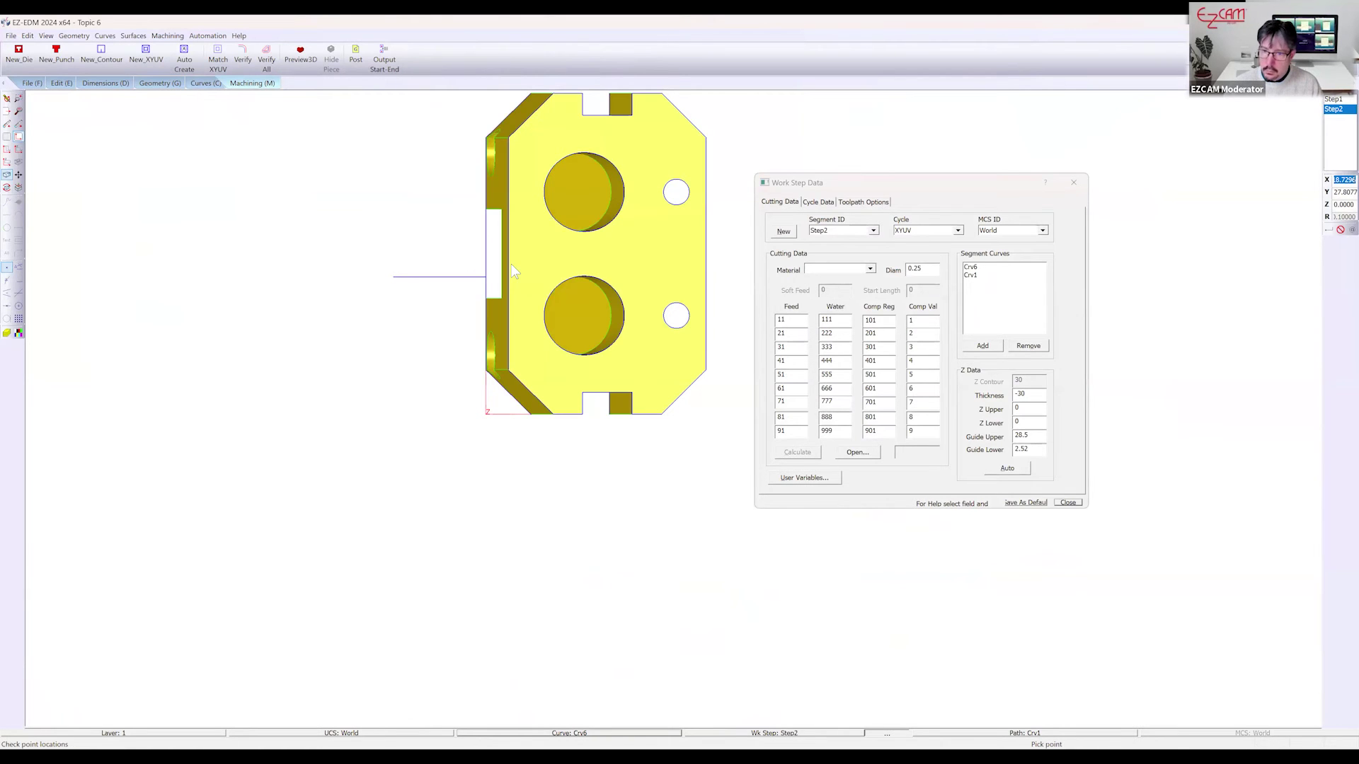
left_click(1007, 469)
left_click(1066, 505)
Verify the XYUV toolpath and inspect it around the solid in an angled view
left_click(243, 56)
scroll(383, 389, "down", 2)
middle_click_drag(601, 183, 788, 163)
scroll(595, 272, "down", 2)
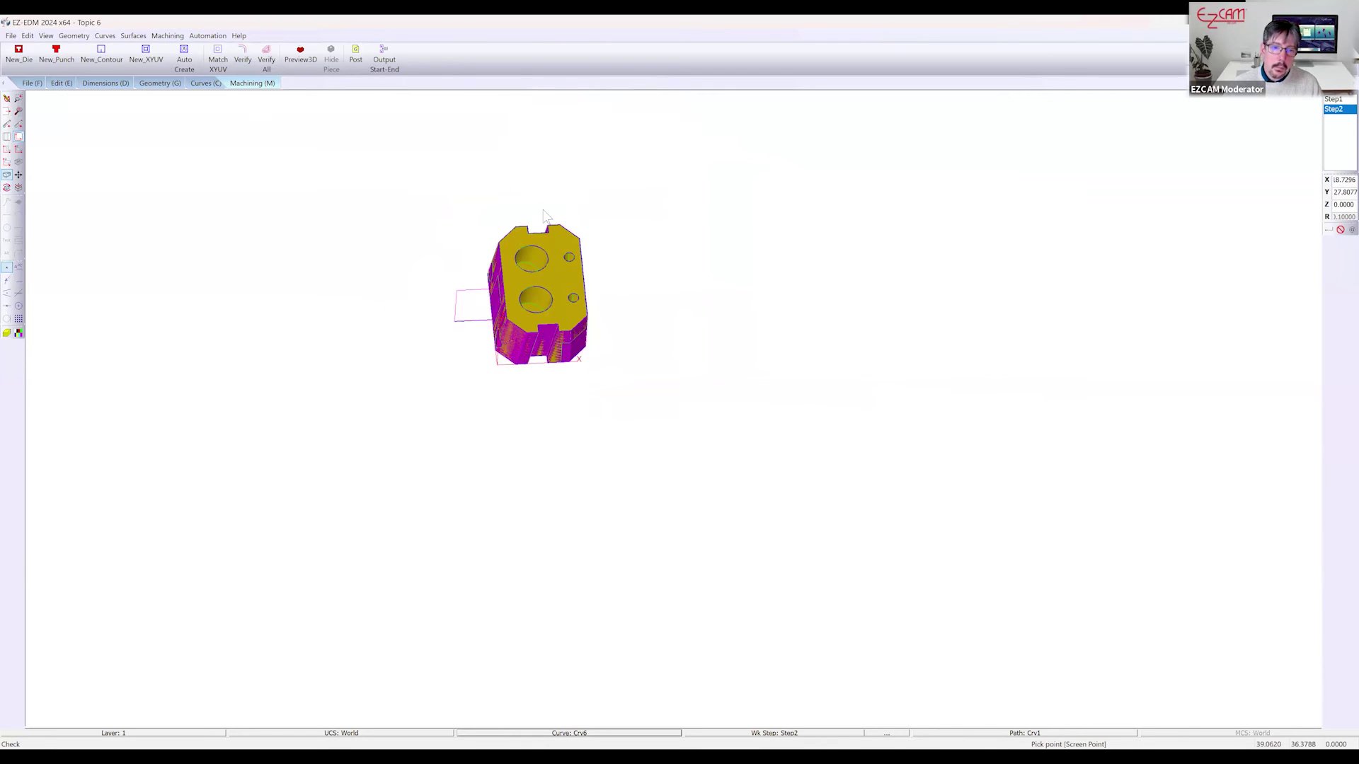
scroll(544, 186, "up", 3)
Open Topic 7.PRT from the PowerPoint Parts folder without saving Topic 6
left_click(31, 84)
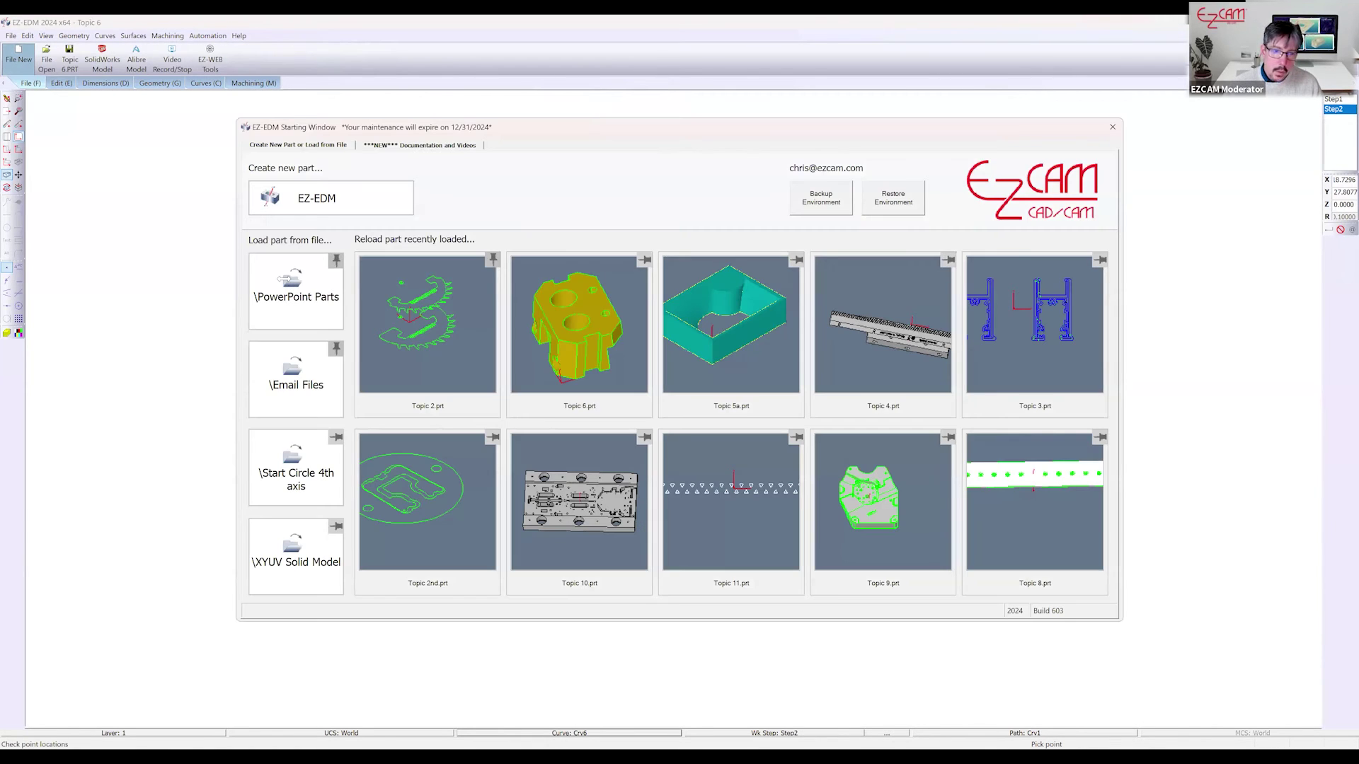
left_click(898, 502)
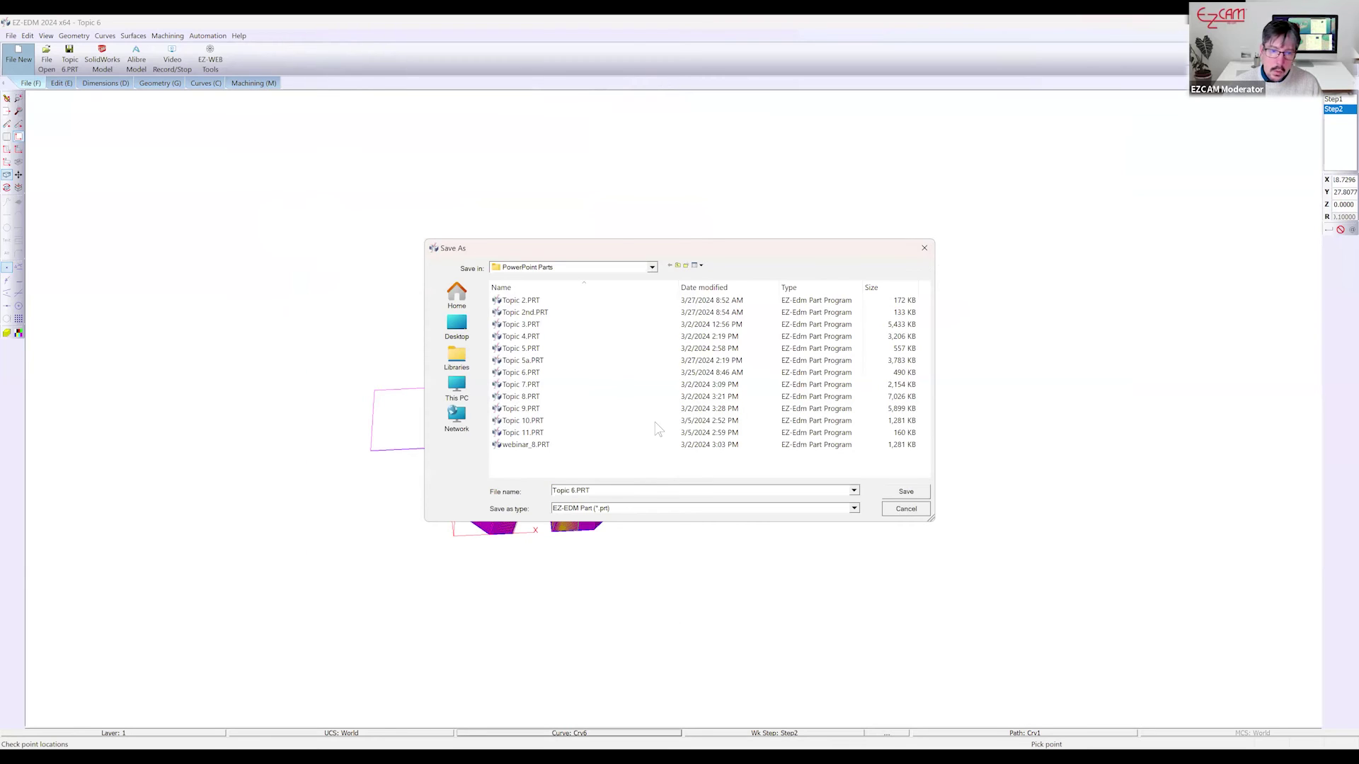
left_click(527, 379)
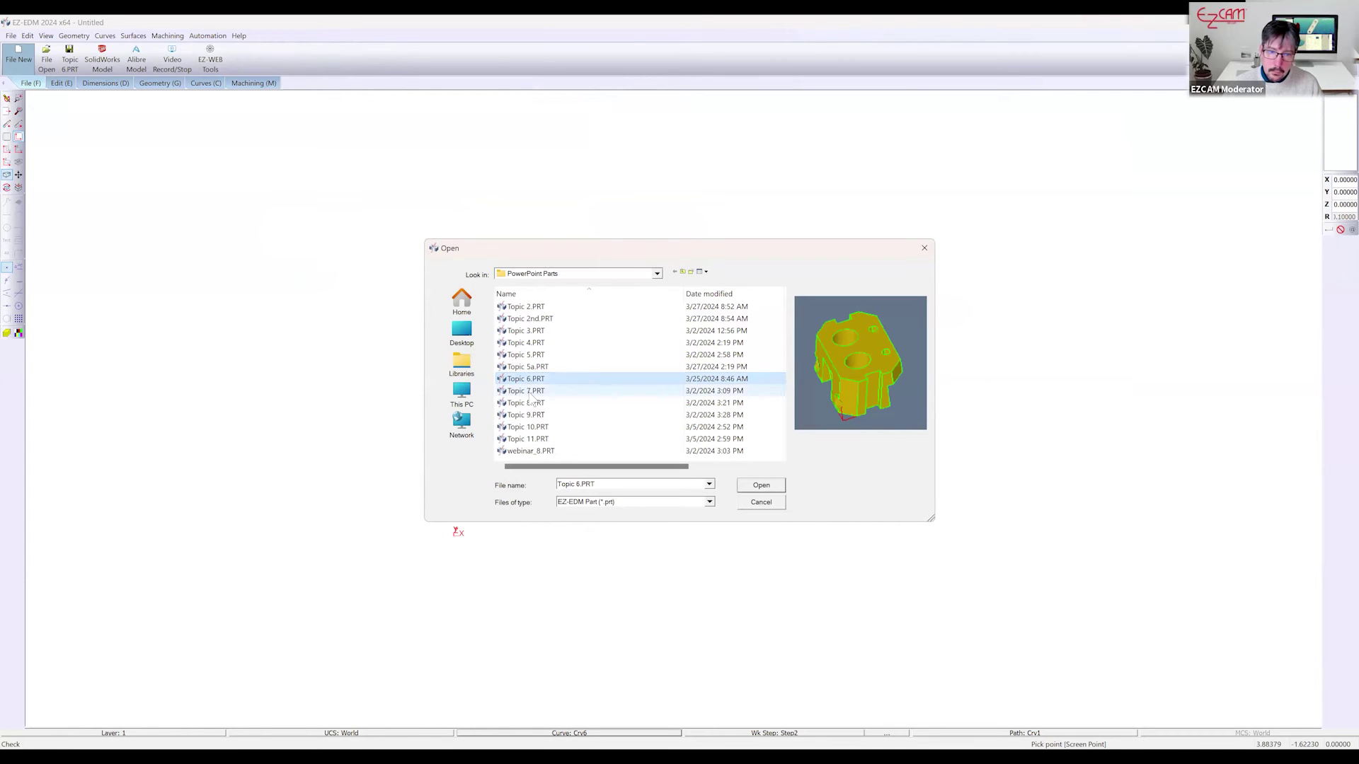
left_click(529, 395)
left_click(529, 394)
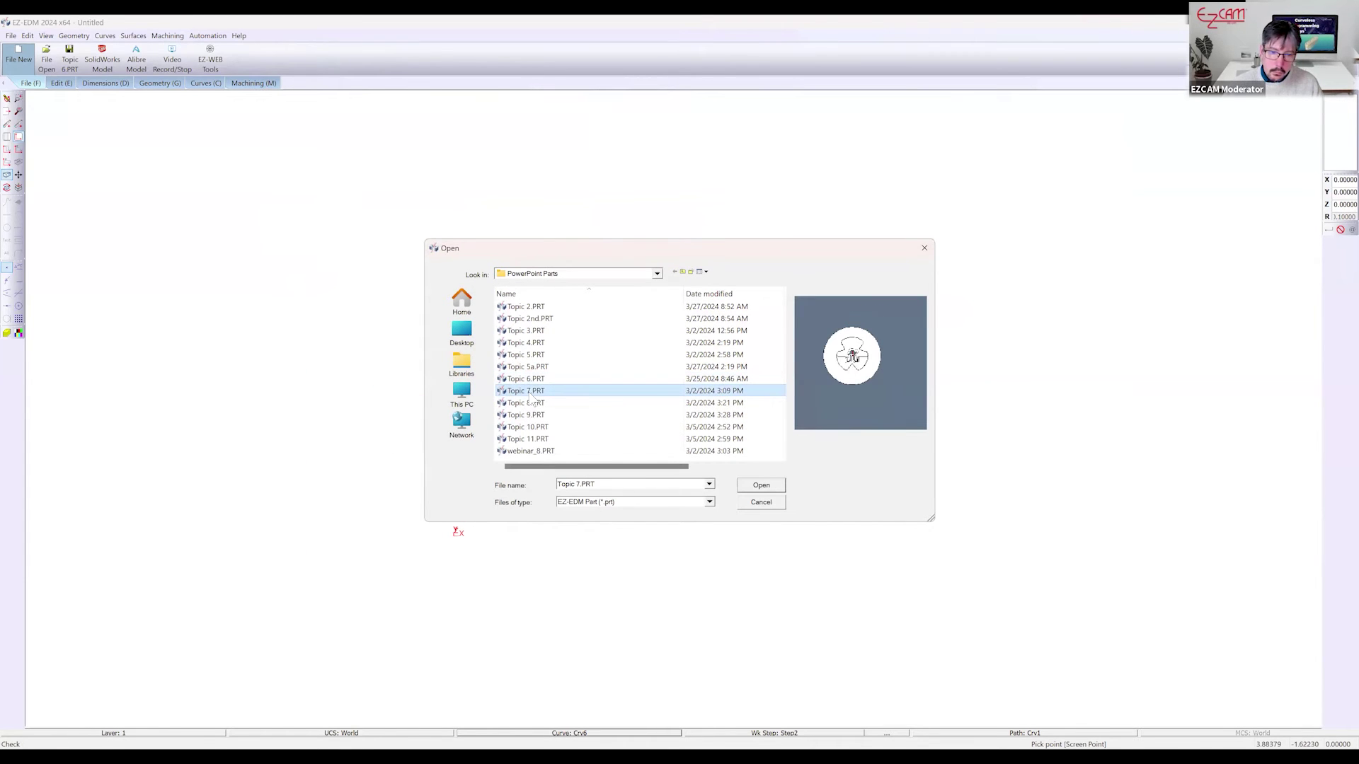
left_click(753, 490)
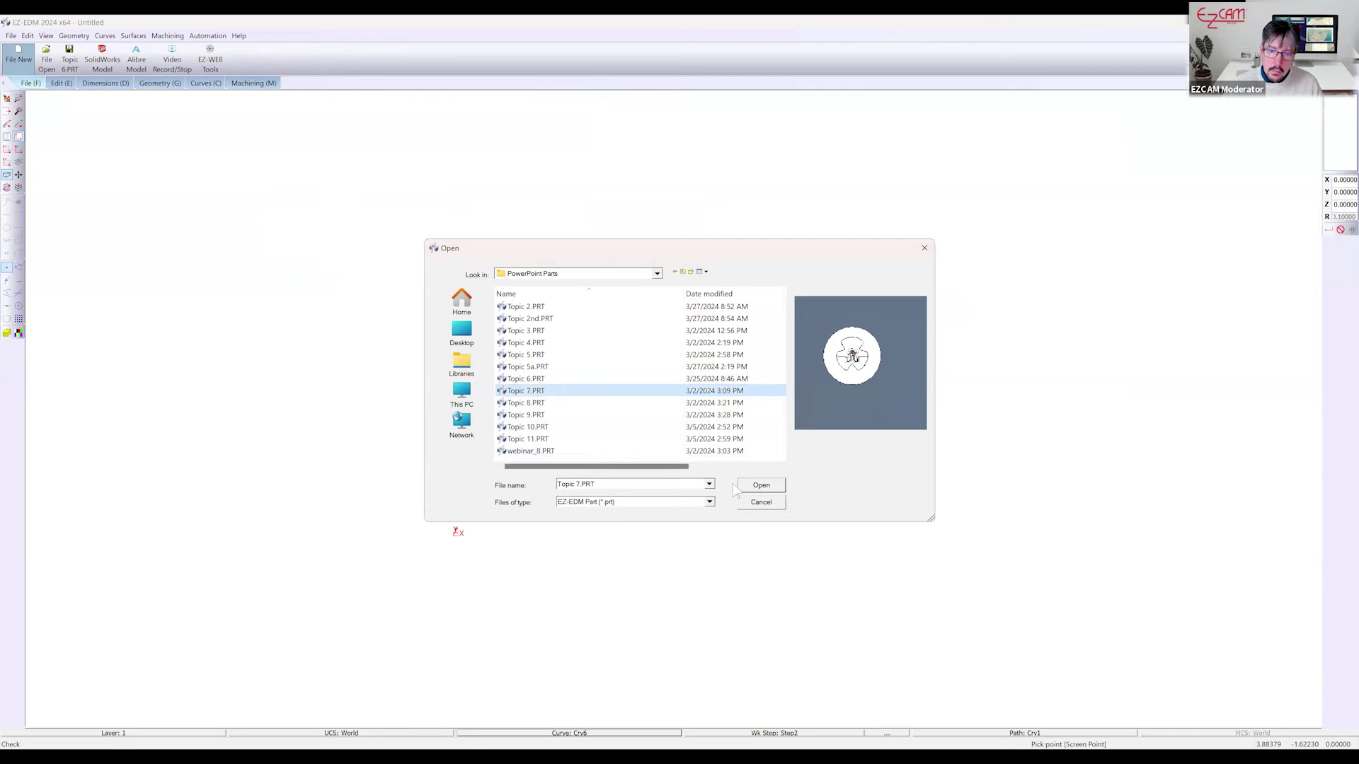
left_click(754, 491)
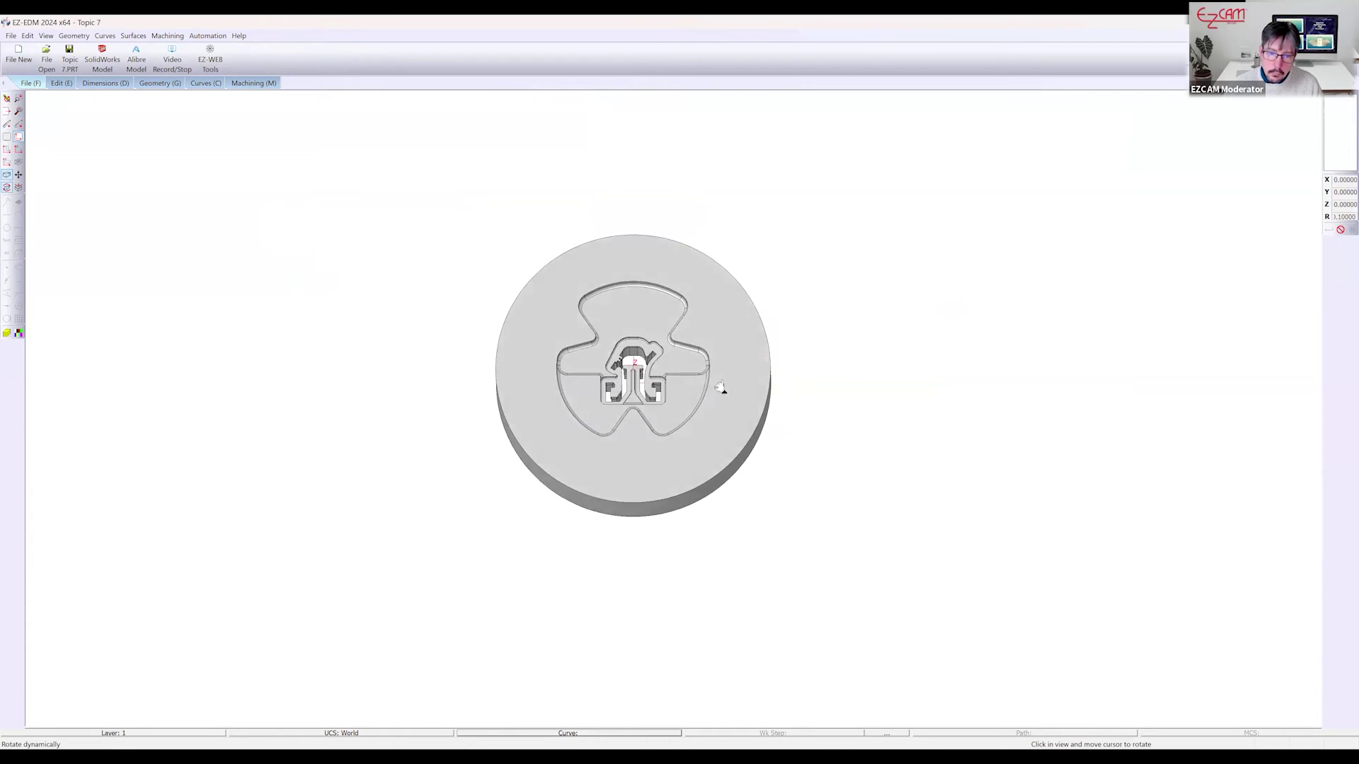
Inspect the die solid's central opening from both sides and extract its profile curve with Die Profile Recognition
scroll(645, 388, "up", 5)
mouse_move(645, 383)
middle_mouse_down()
mouse_move(681, 389)
mouse_move(606, 343)
mouse_move(644, 386)
middle_mouse_up()
scroll(345, 503, "down", 5)
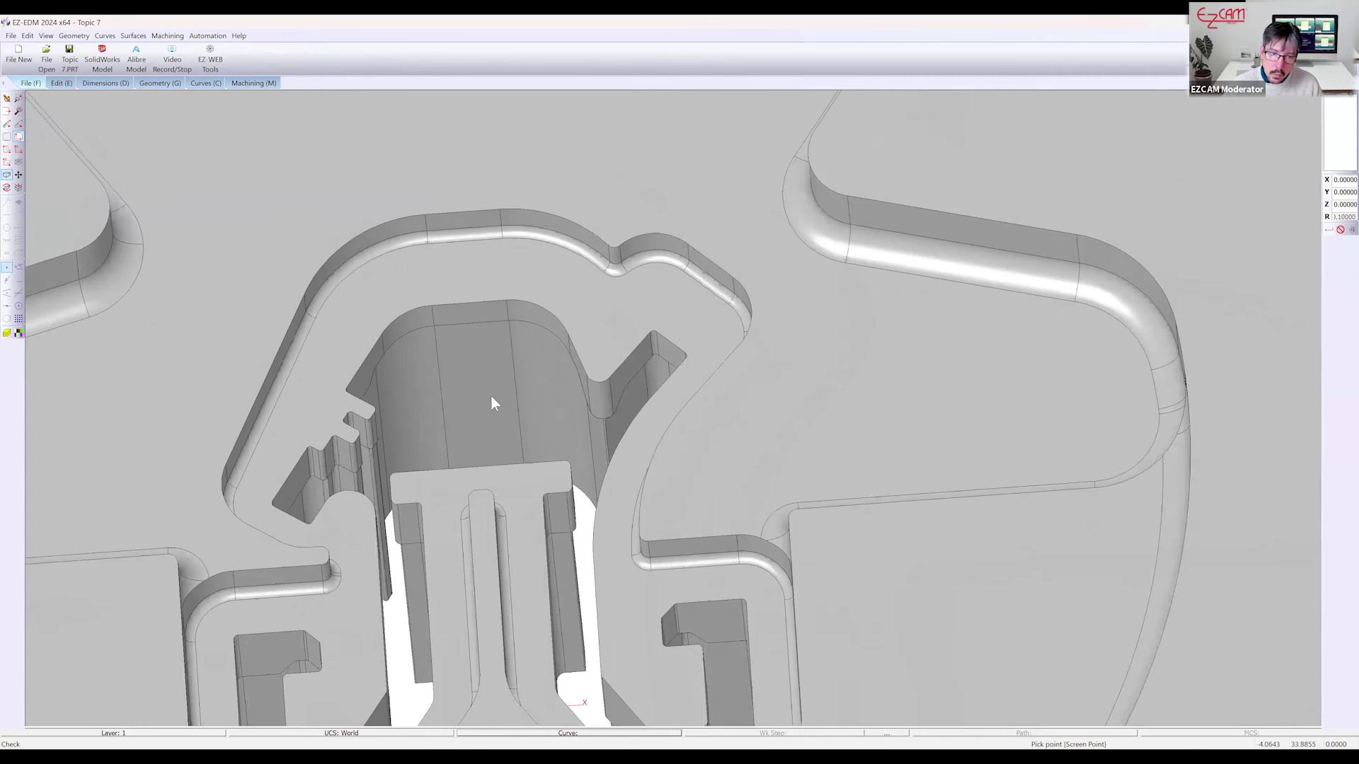
mouse_move(264, 415)
middle_mouse_down()
mouse_move(879, 285)
mouse_move(684, 469)
mouse_move(682, 365)
middle_mouse_up()
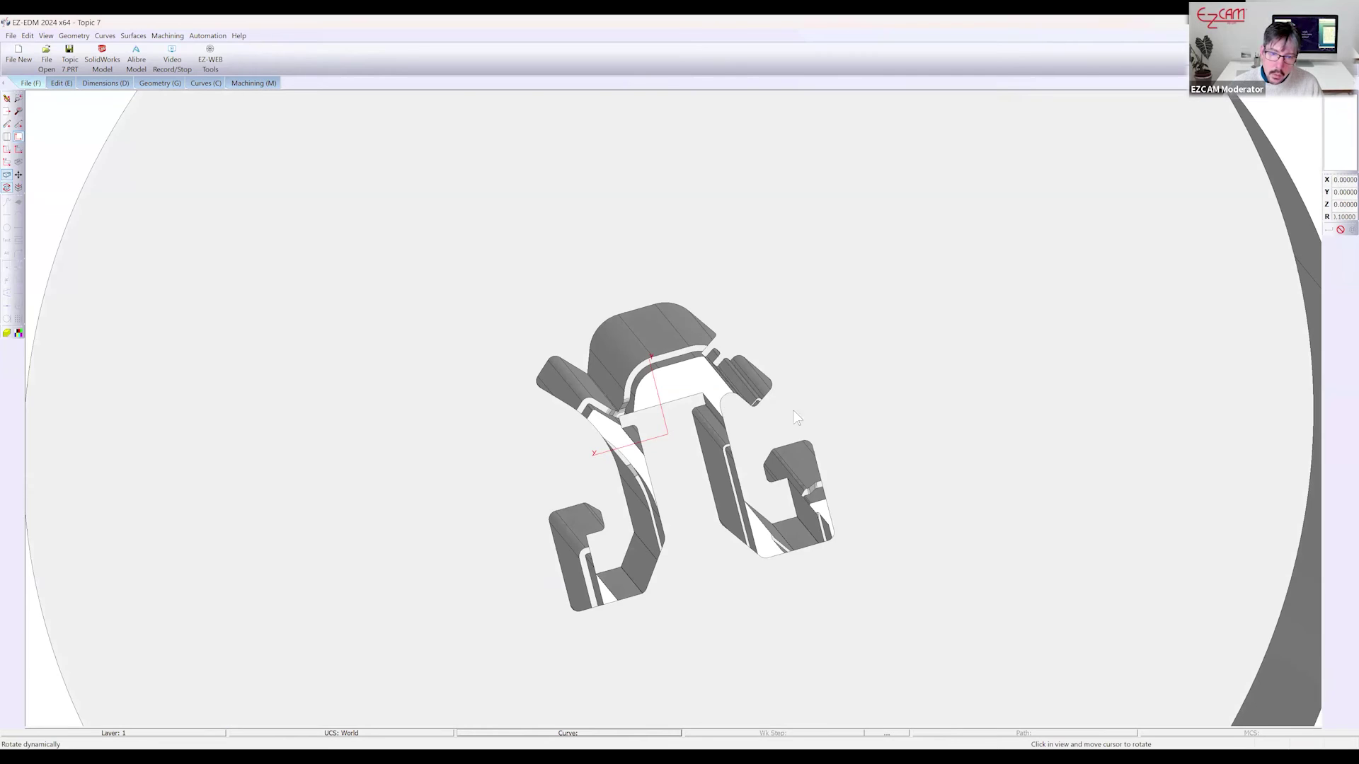
middle_click_drag(654, 306, 586, 400)
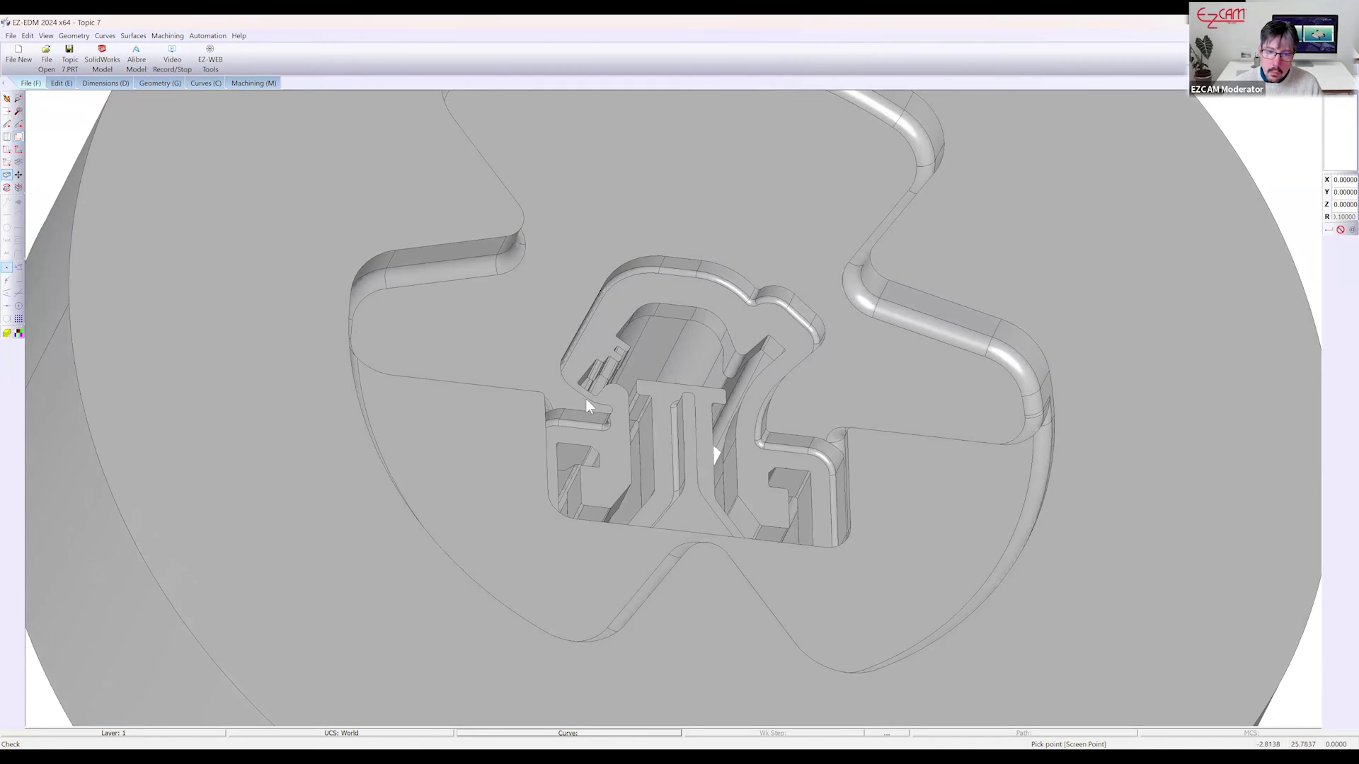
scroll(561, 391, "down", 3)
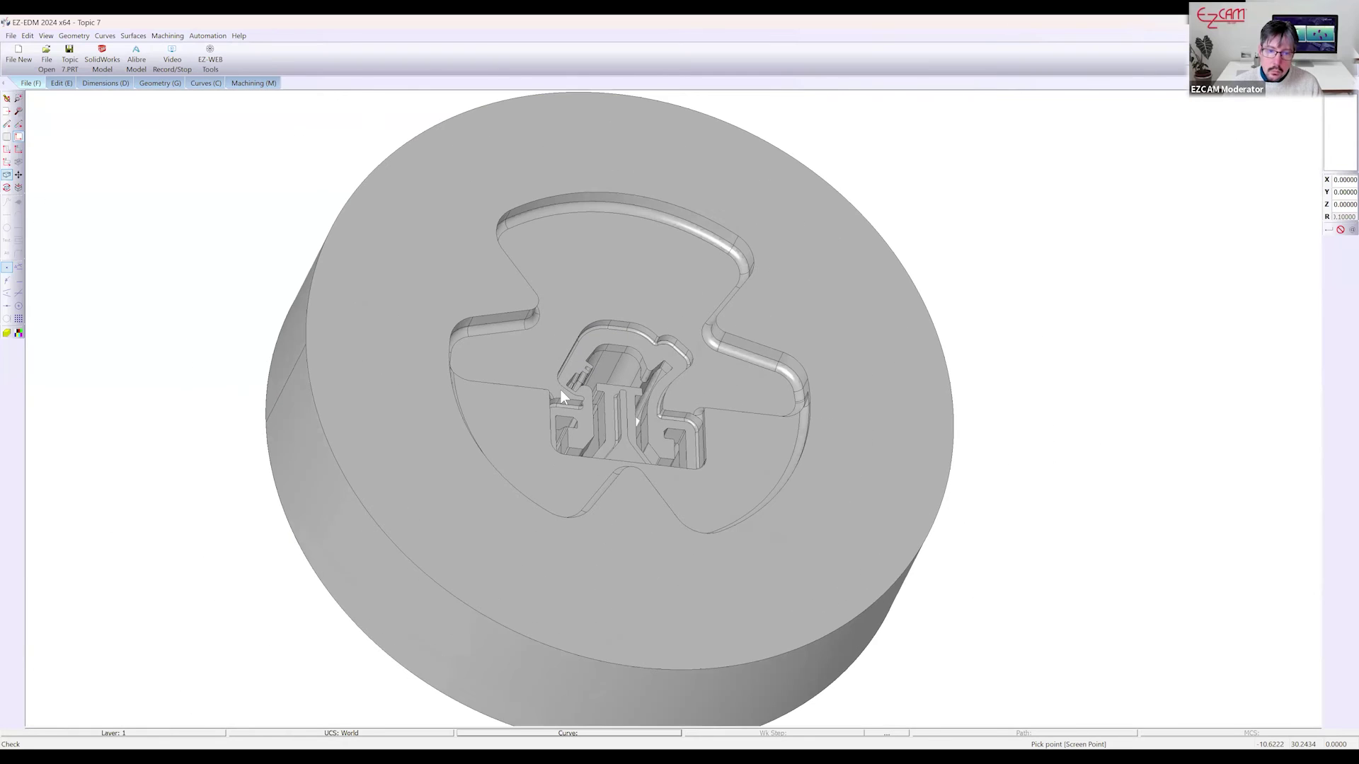
left_click(205, 83)
left_click(196, 62)
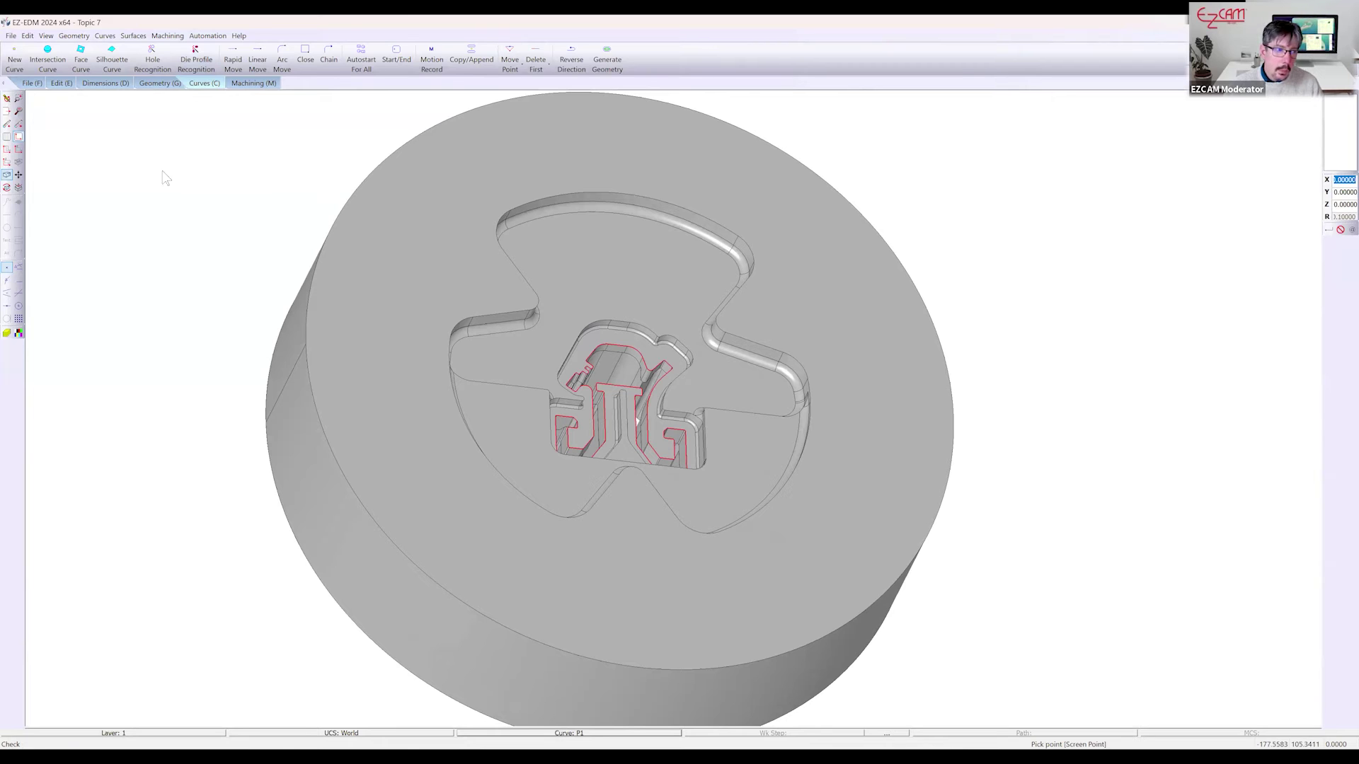
Add a start/end point to the recognized die profile inside its opening at about X 2.03, Y 13.51 in the top view
left_click(395, 59)
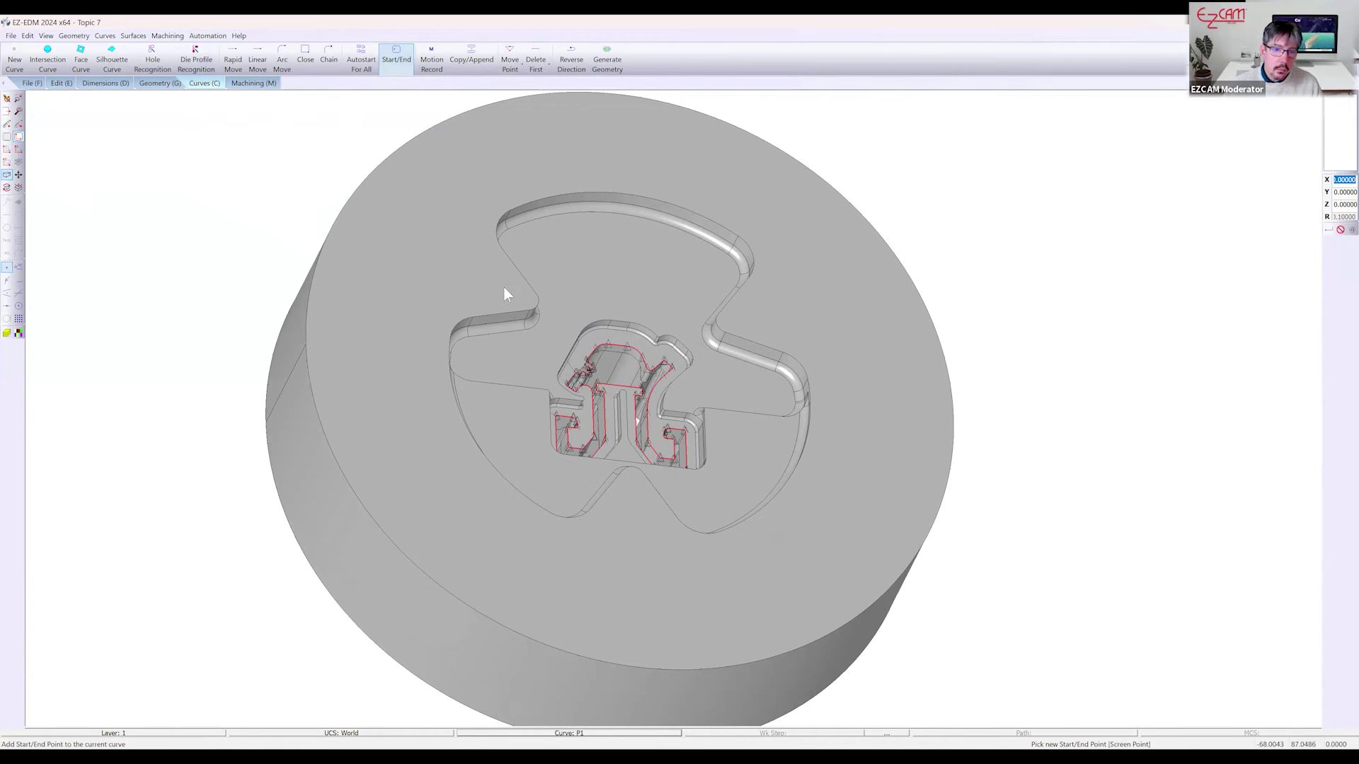
left_click(7, 149)
left_click(612, 402)
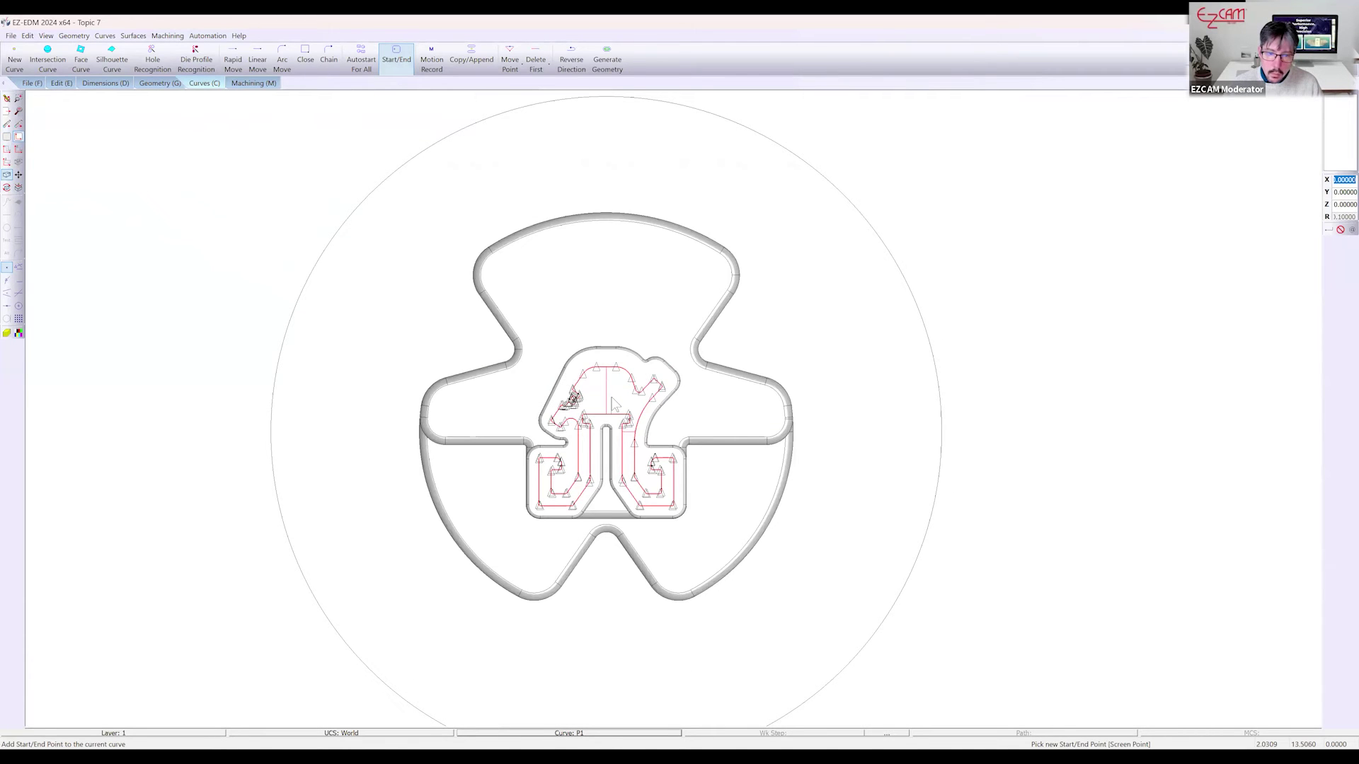
Create a DIE 1 work step with strategy S1 on curve P1 and verify its toolpath
left_click(256, 83)
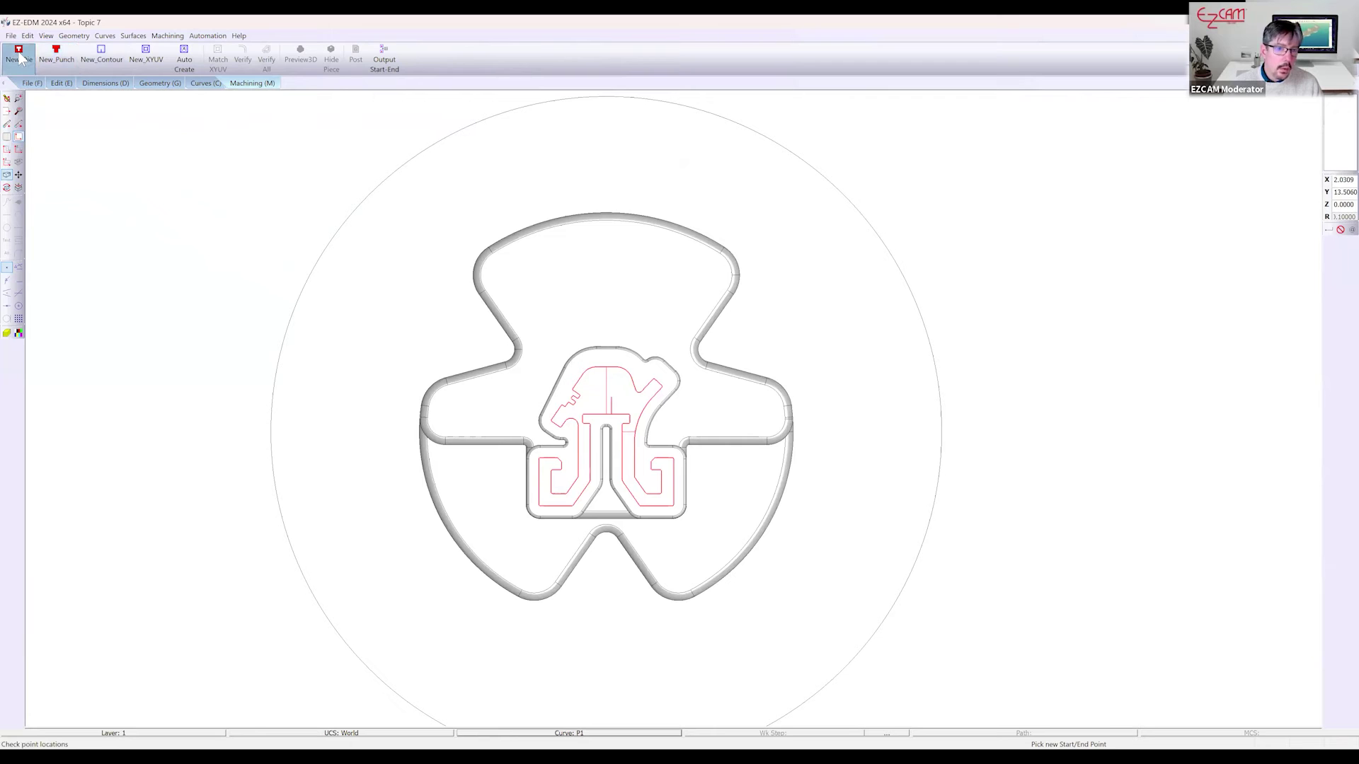
left_click(632, 187)
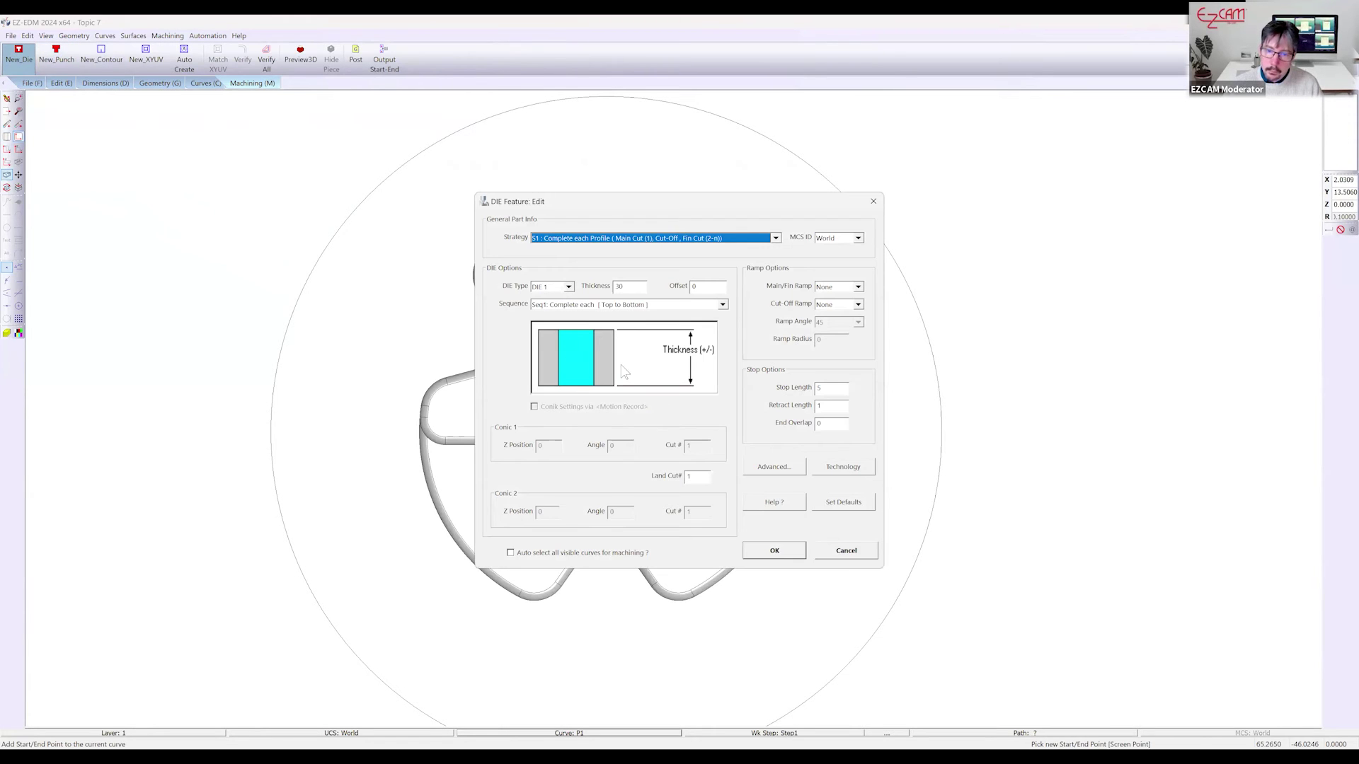
left_click(759, 471)
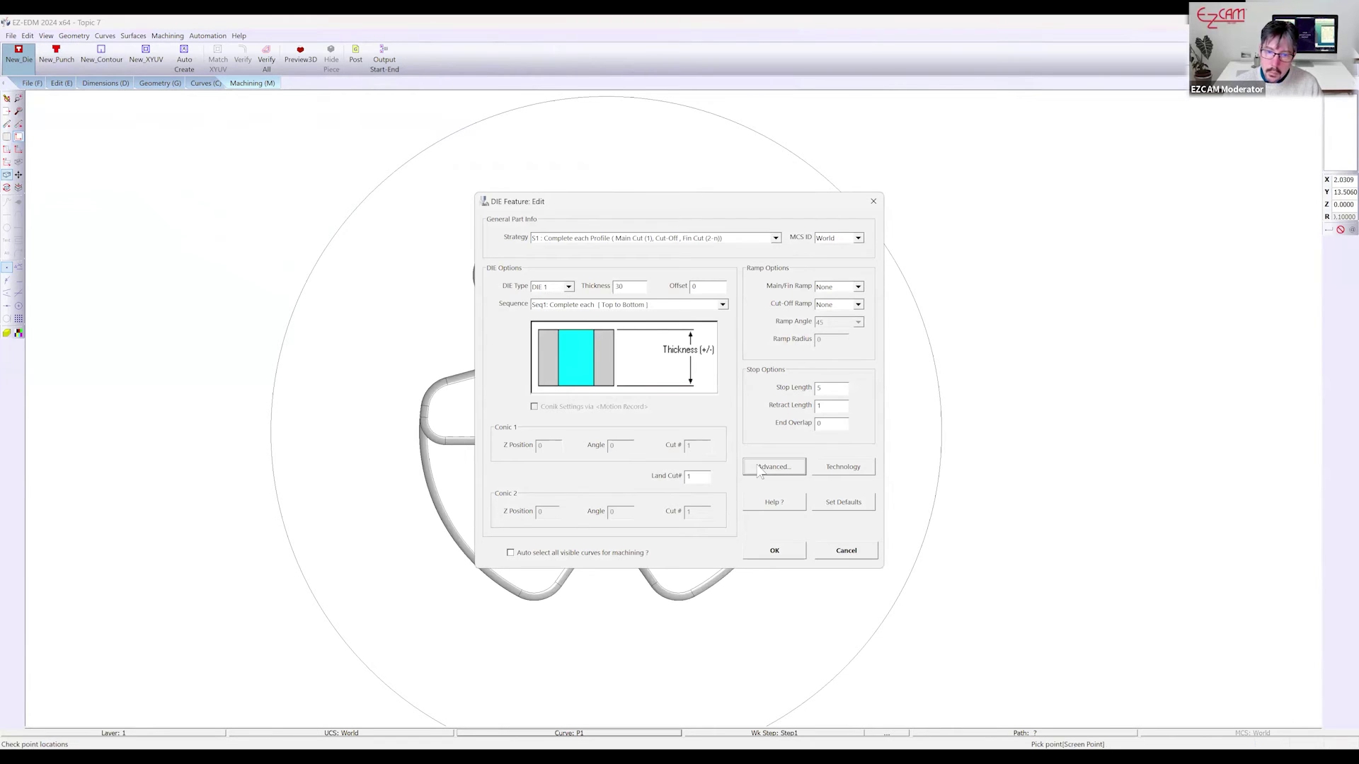
left_click(453, 395)
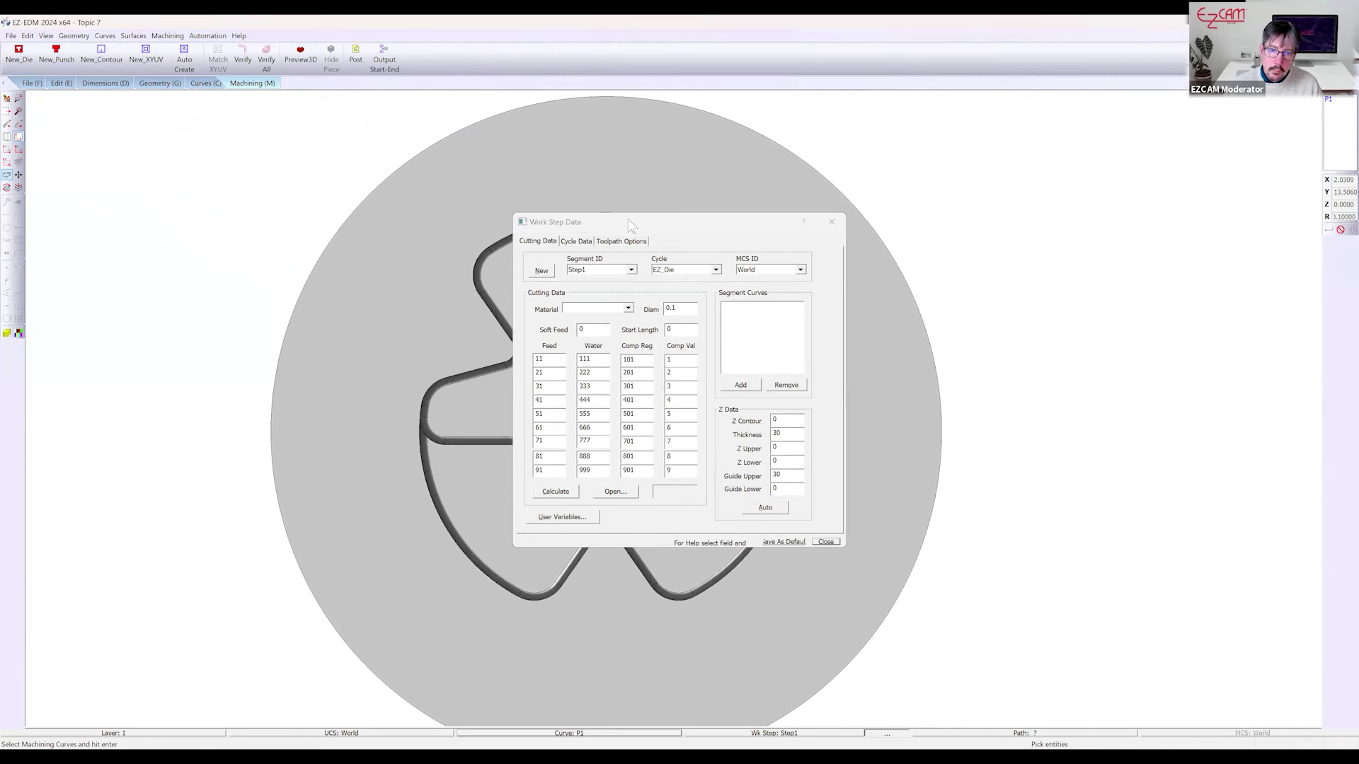
key("Return")
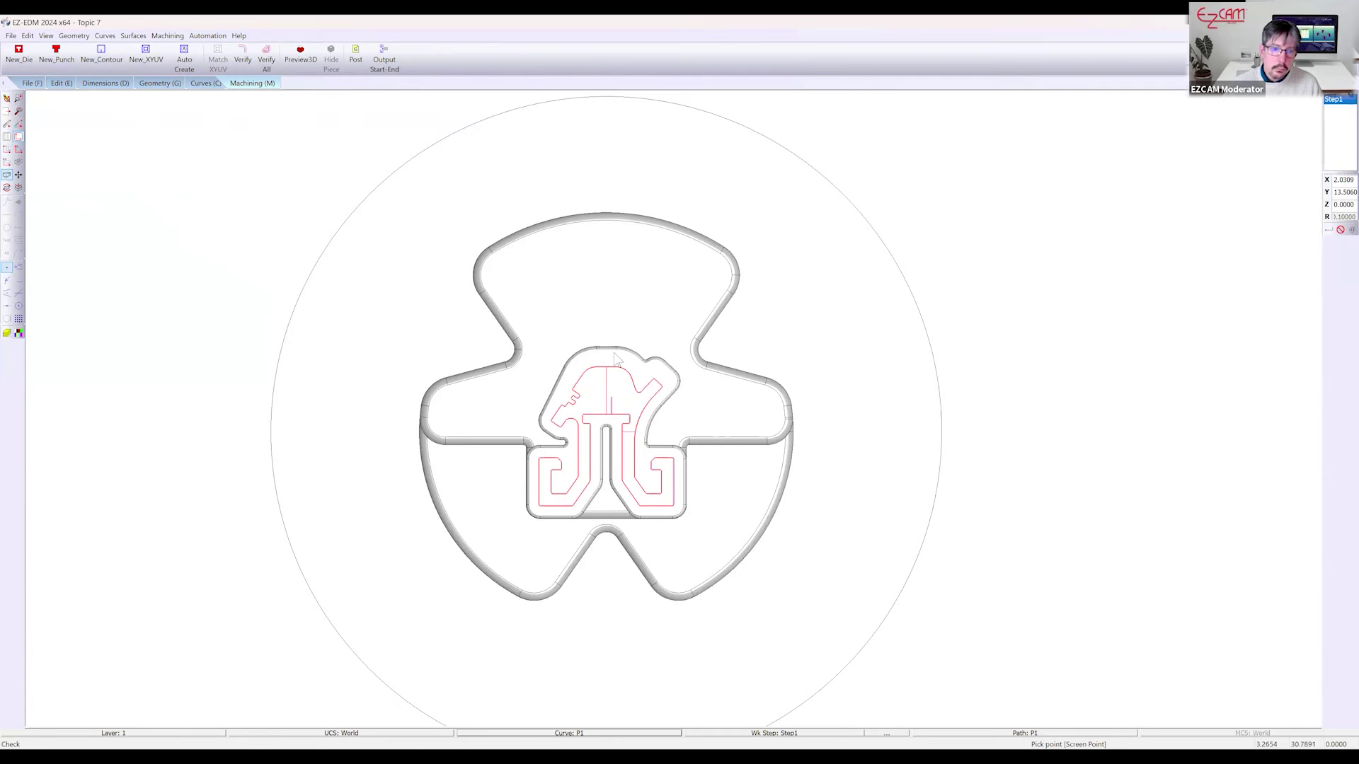
left_click(243, 58)
mouse_move(598, 467)
middle_mouse_down()
mouse_move(709, 322)
mouse_move(1000, 282)
mouse_move(358, 352)
mouse_move(597, 385)
mouse_move(130, 336)
mouse_move(465, 331)
mouse_move(422, 495)
mouse_move(410, 467)
mouse_move(496, 341)
middle_mouse_up()
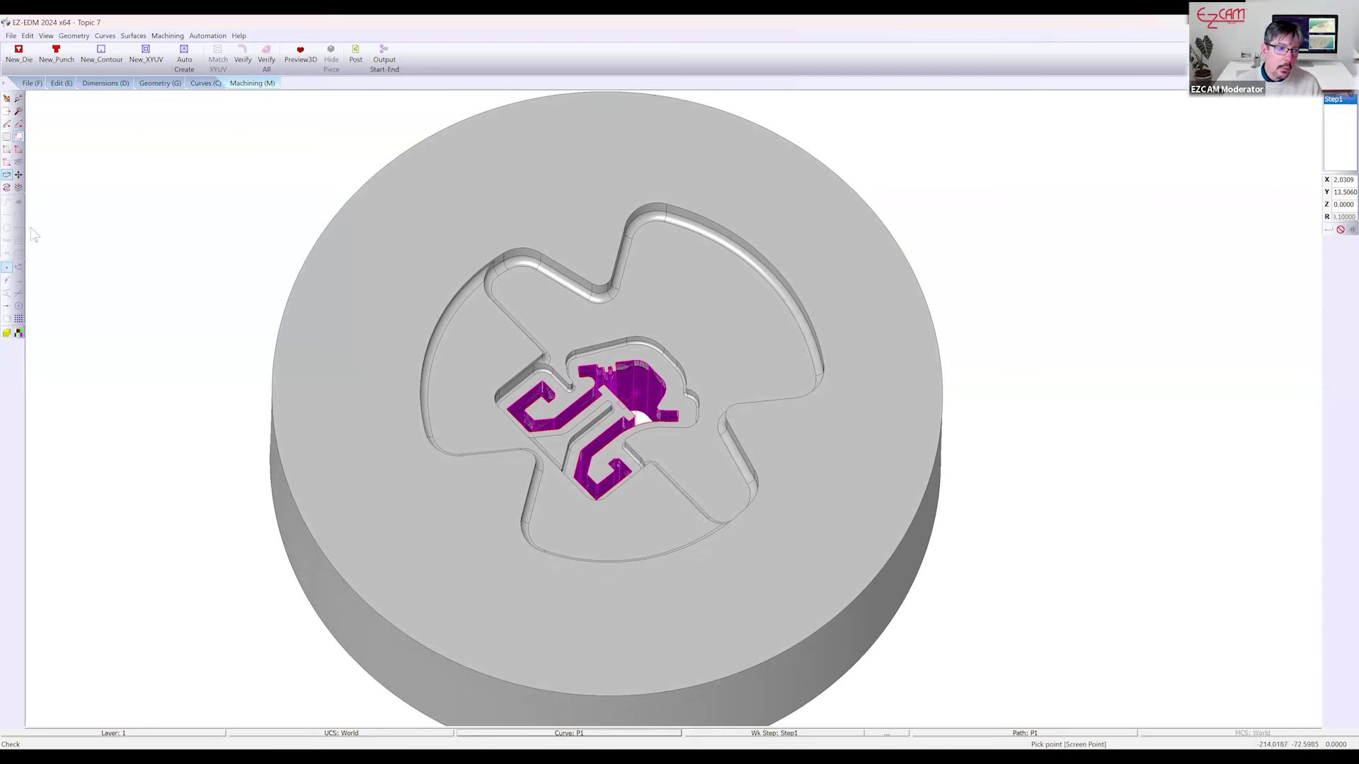
Check the solid's top edge height and set the die step's Z contour to 45, thickness to -45 and upper guide to 45
left_click(19, 268)
left_click(507, 258)
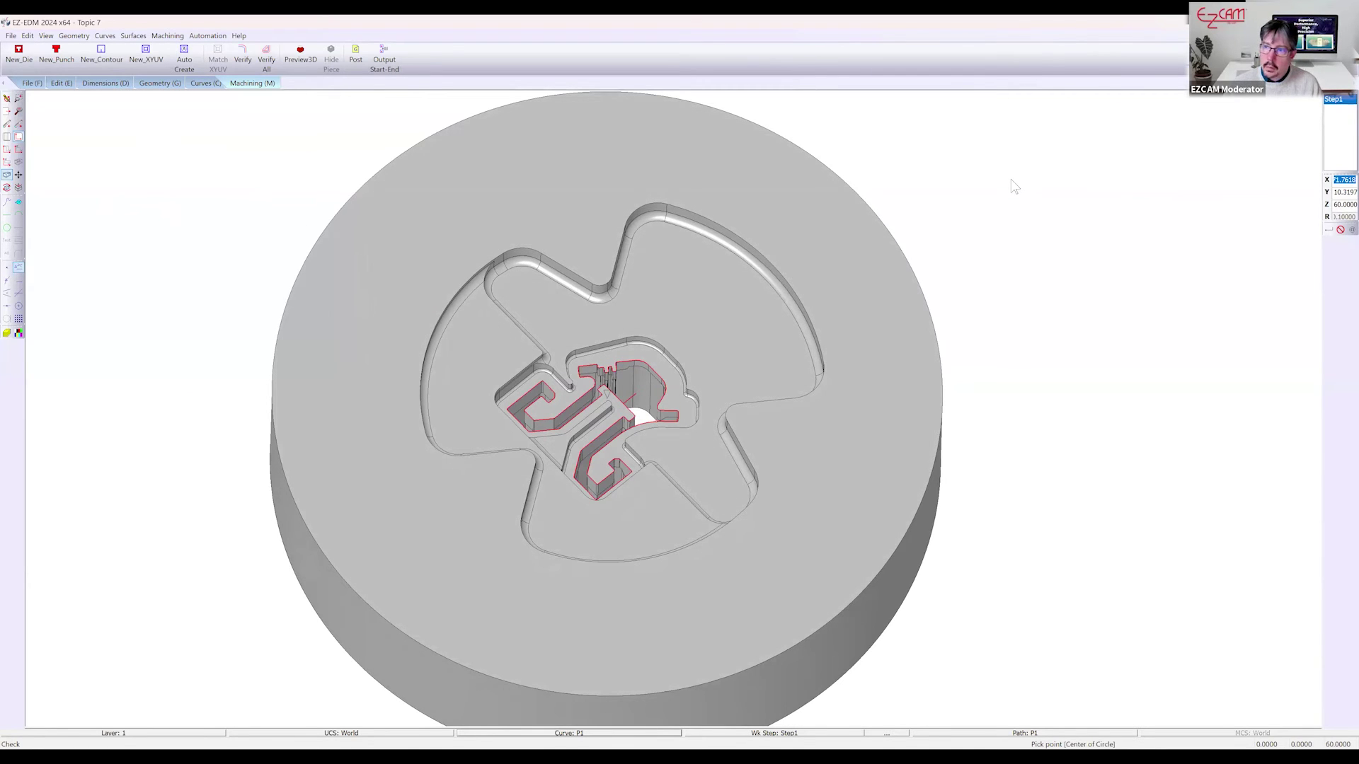
left_click(783, 450)
left_click(782, 561)
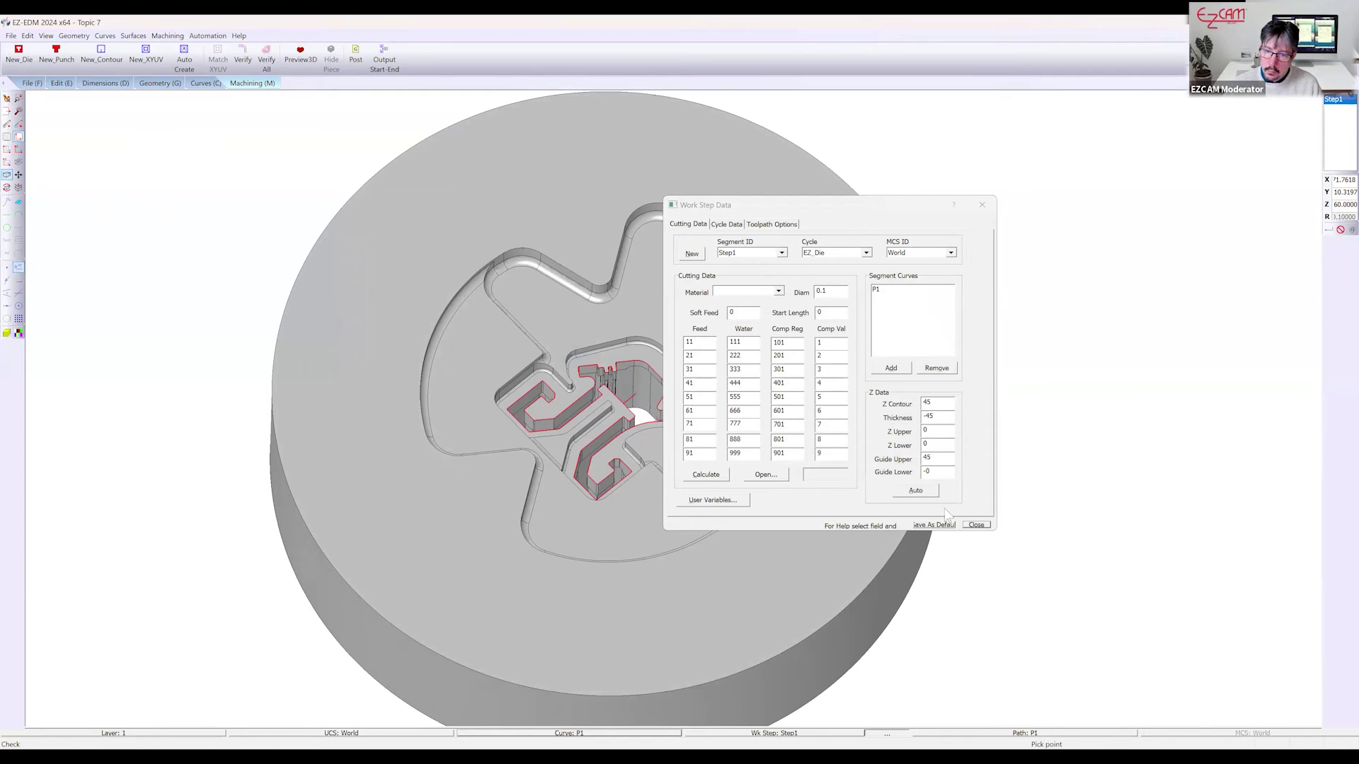
Verify the updated die toolpath and preview the cut part in 3D from an angled view
left_click(267, 64)
middle_click_drag(622, 452, 626, 198)
middle_click_drag(598, 399, 348, 266)
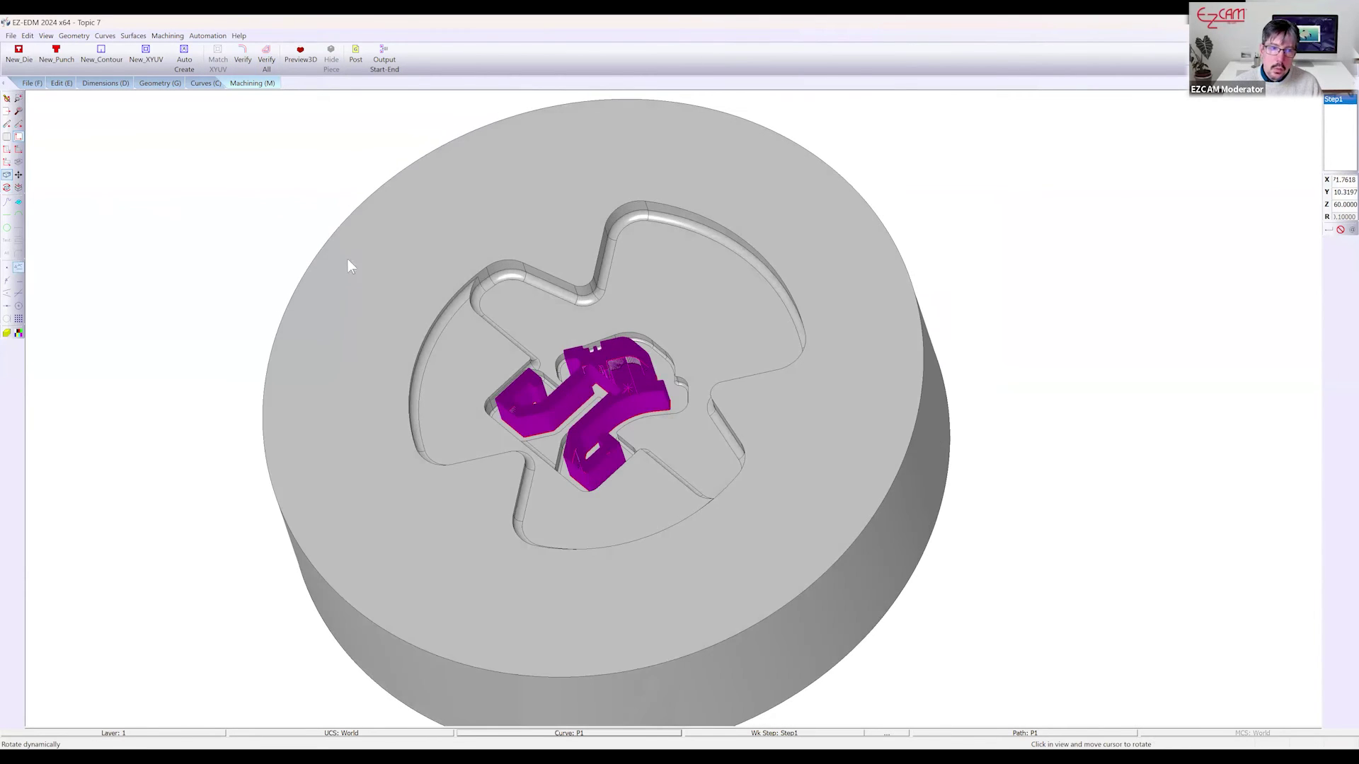
left_click(300, 56)
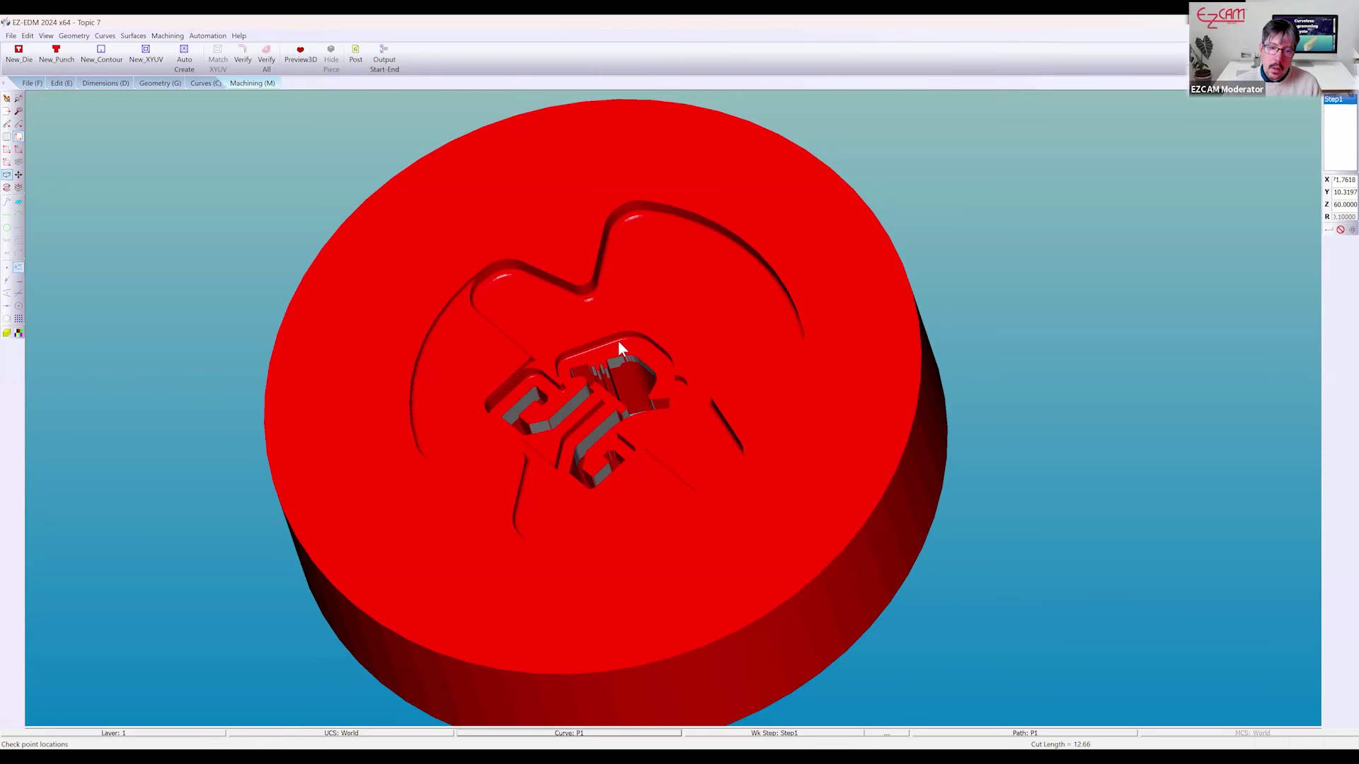
middle_click_drag(613, 344, 666, 314)
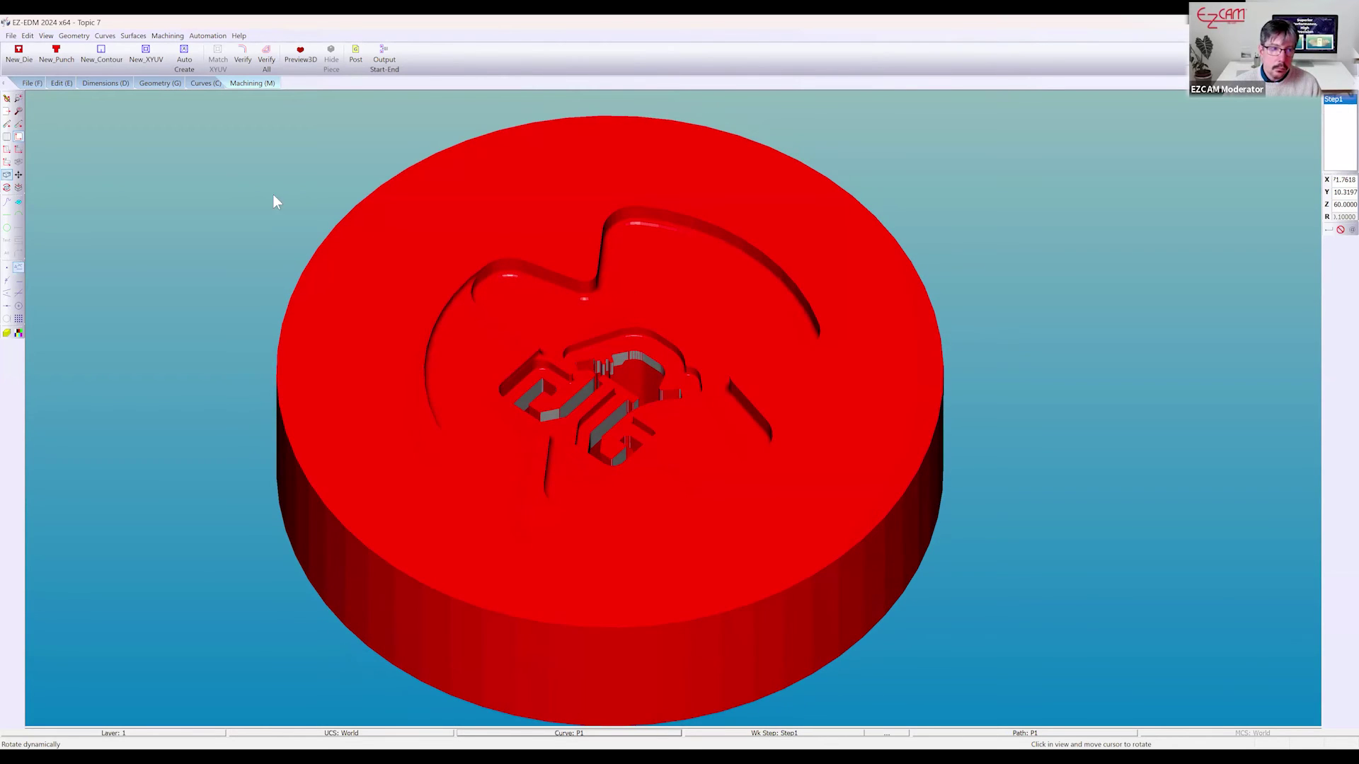
Load Topic 8.PRT from the PowerPoint Parts folder and examine the bar's row of tapered openings
left_click(32, 83)
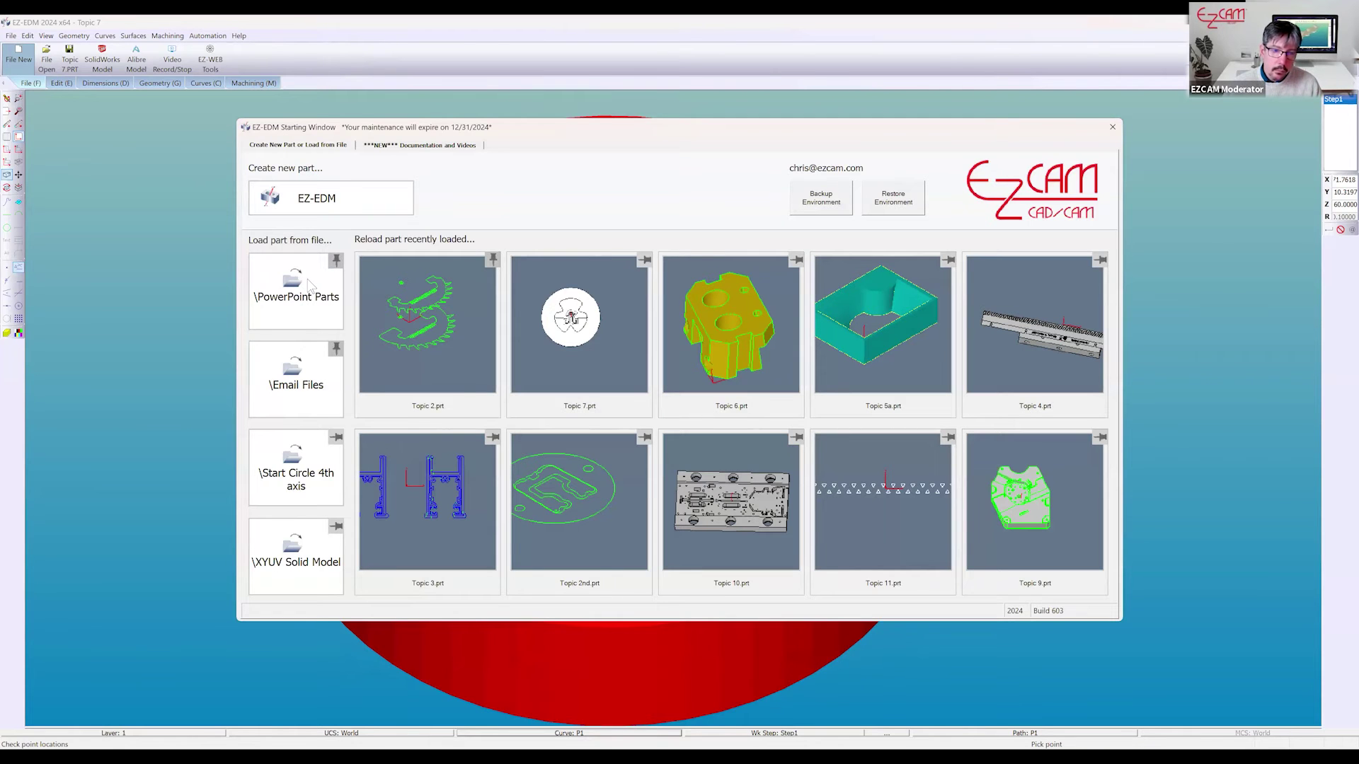
left_click(919, 499)
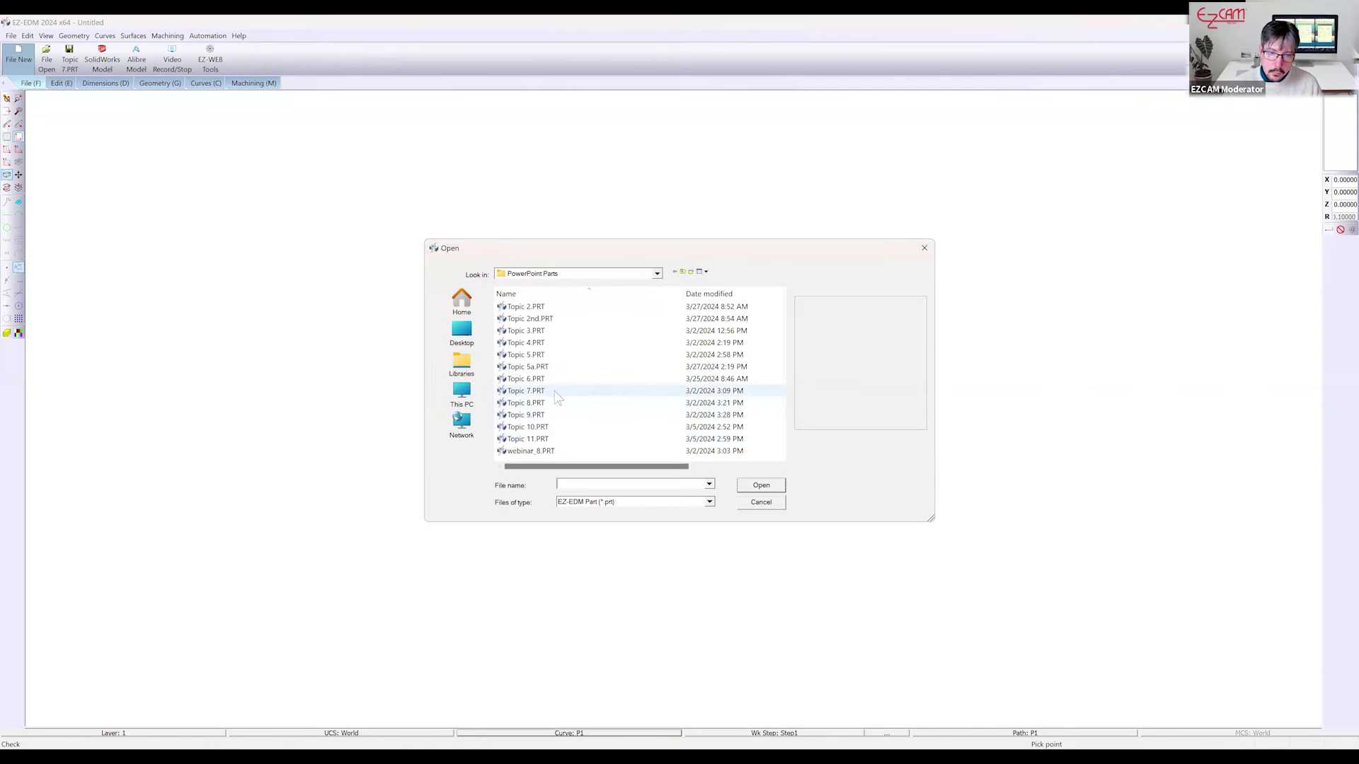
left_click(554, 391)
left_click(556, 402)
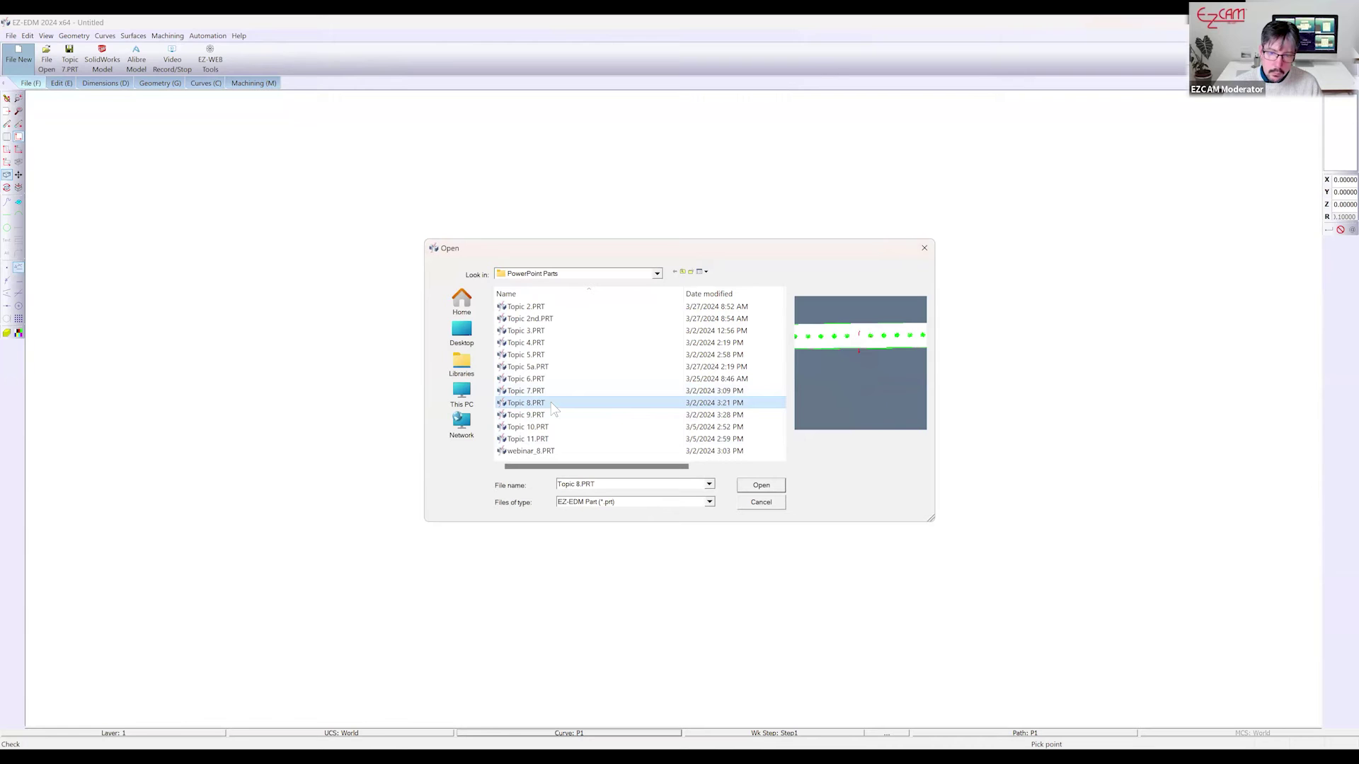
left_click(760, 488)
scroll(134, 290, "up", 6)
scroll(347, 320, "up", 2)
middle_click_drag(433, 266, 861, 228)
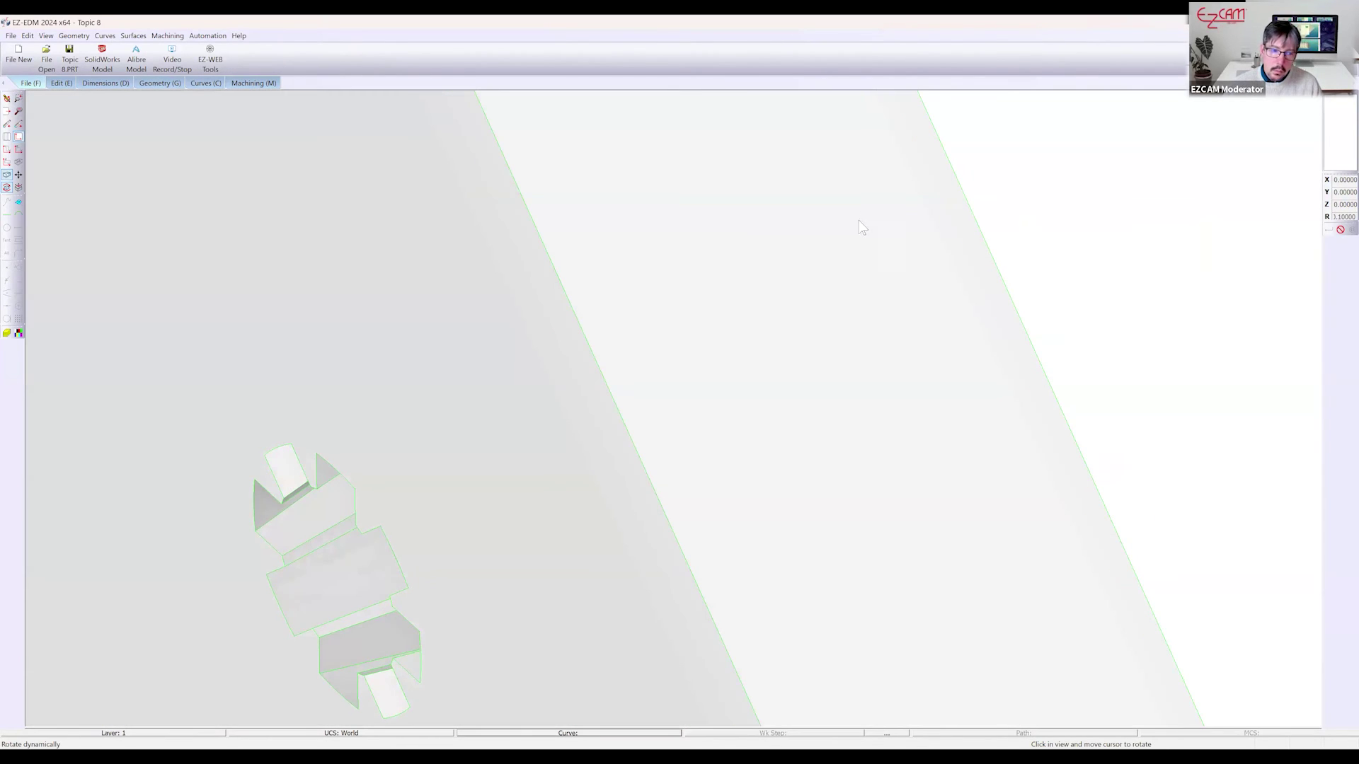
middle_click_drag(264, 490, 457, 363)
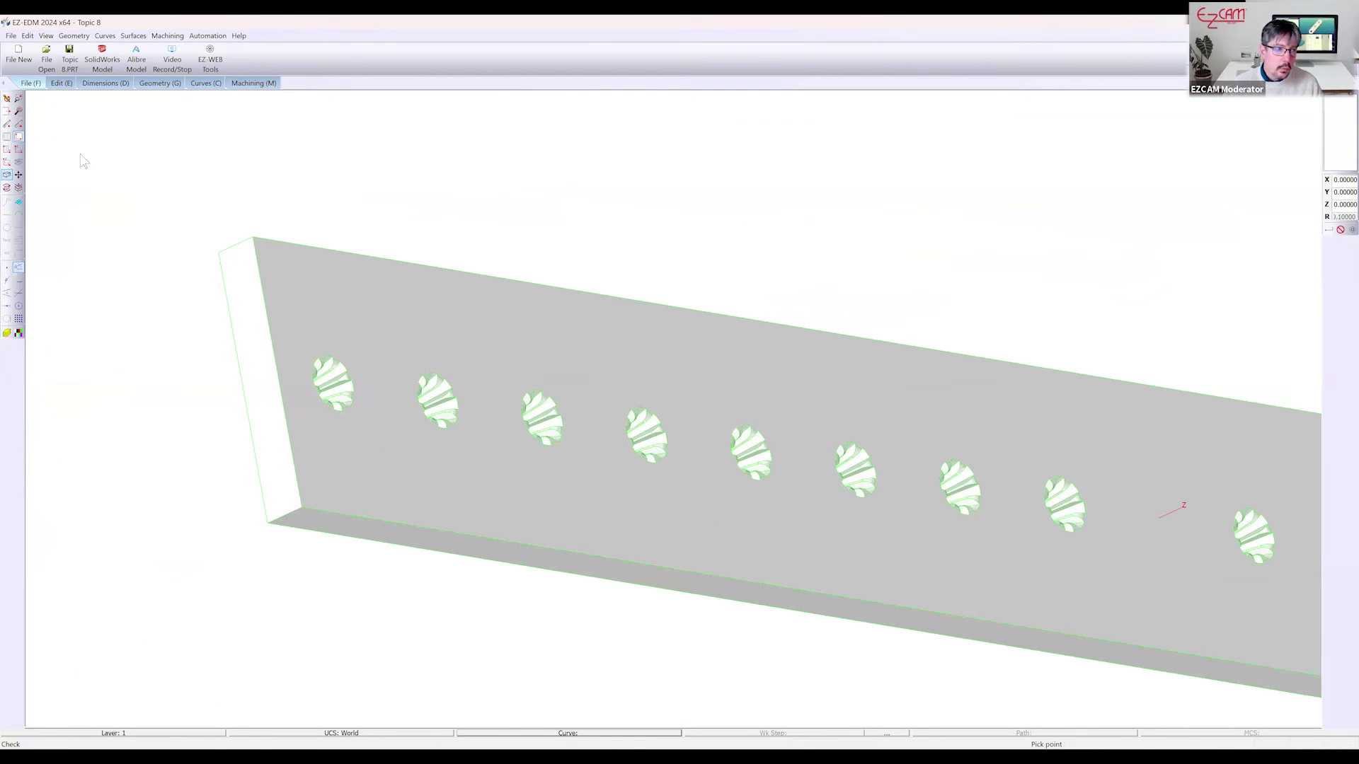
Rotate the whole bar 90 degrees about the Z axis around the origin at X 0, Y 0, Z 0
left_click(7, 150)
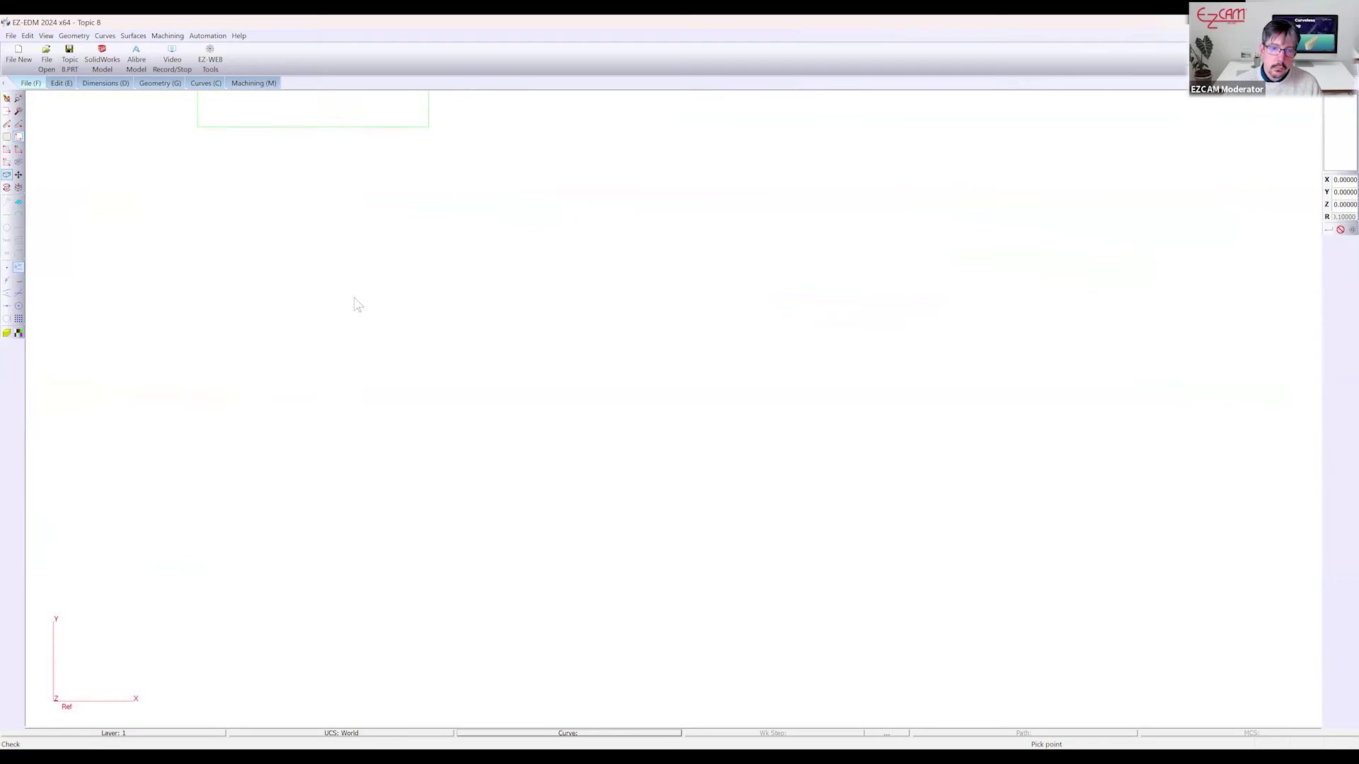
left_click(18, 99)
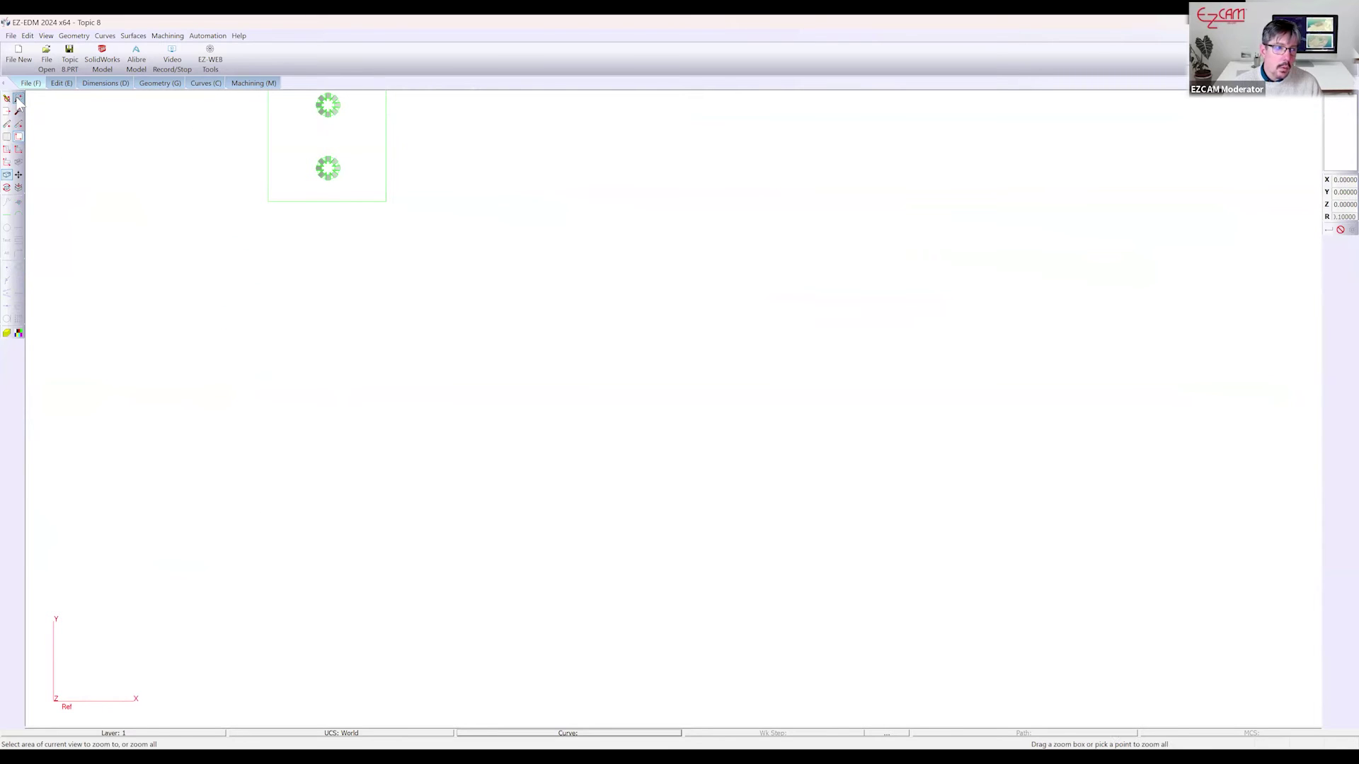
left_click(143, 161)
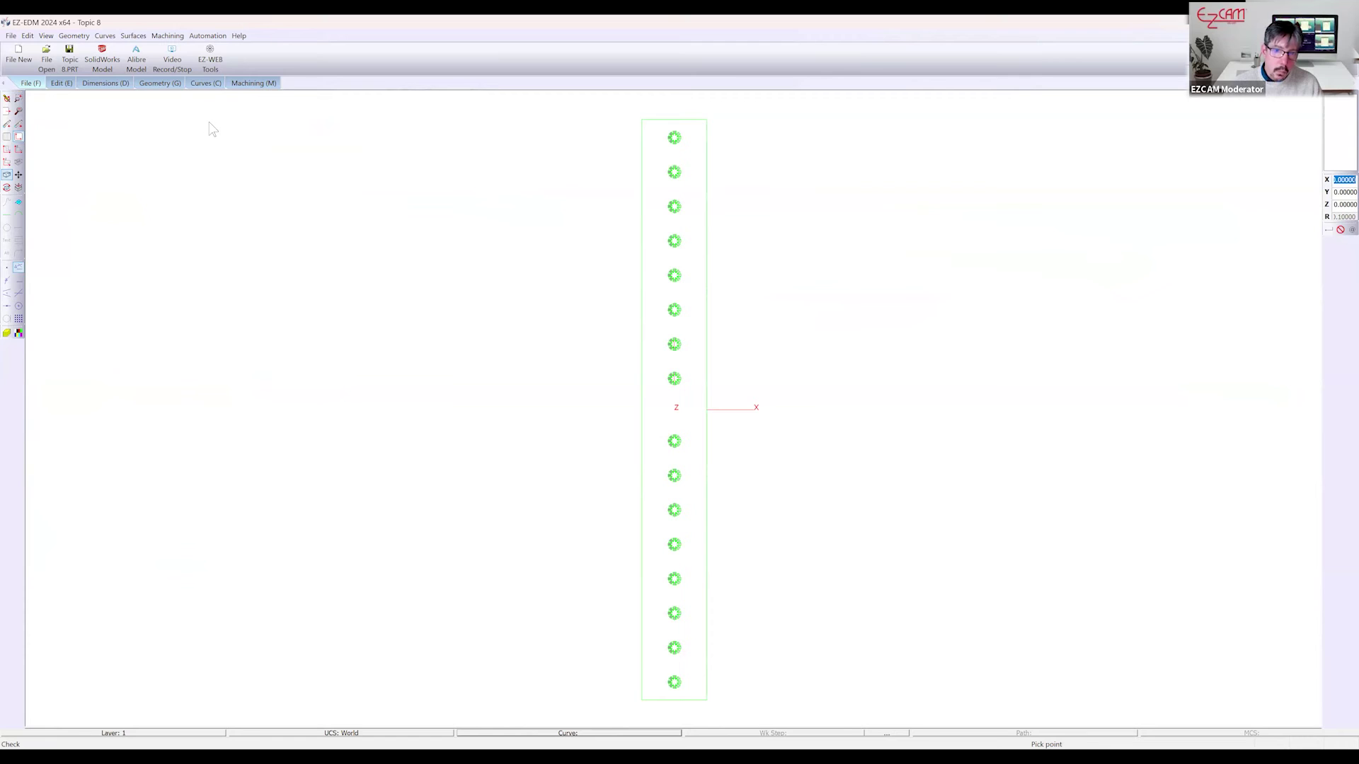
left_click(77, 83)
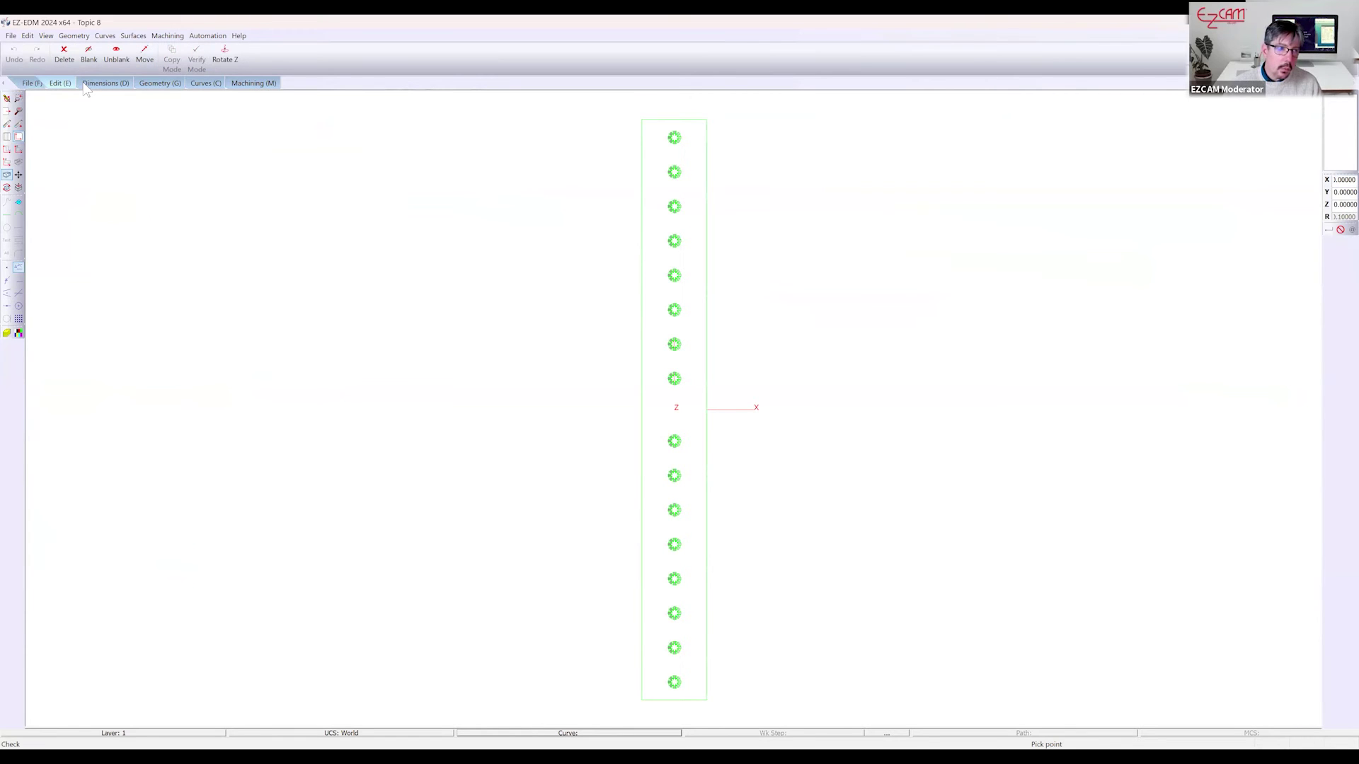
left_click(221, 60)
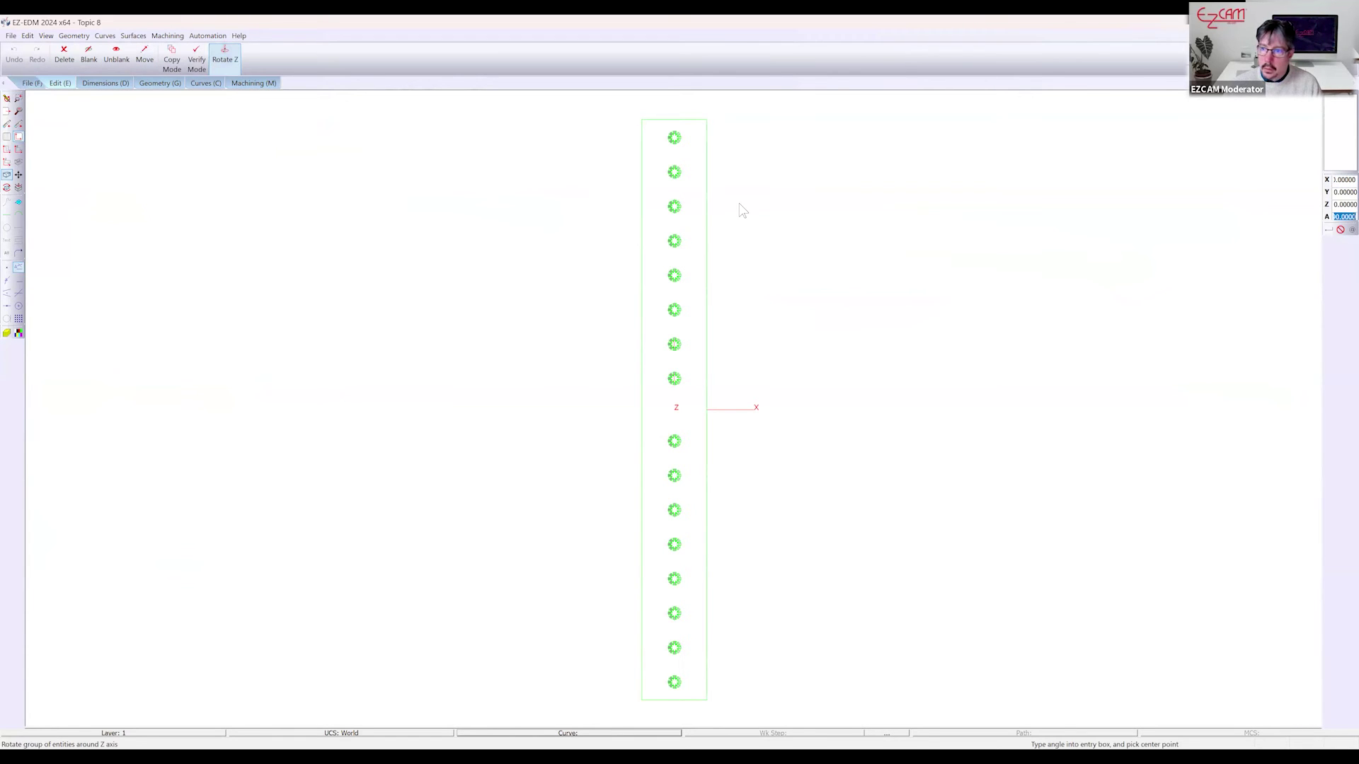
left_click(1347, 179)
key("Tab")
key("Tab")
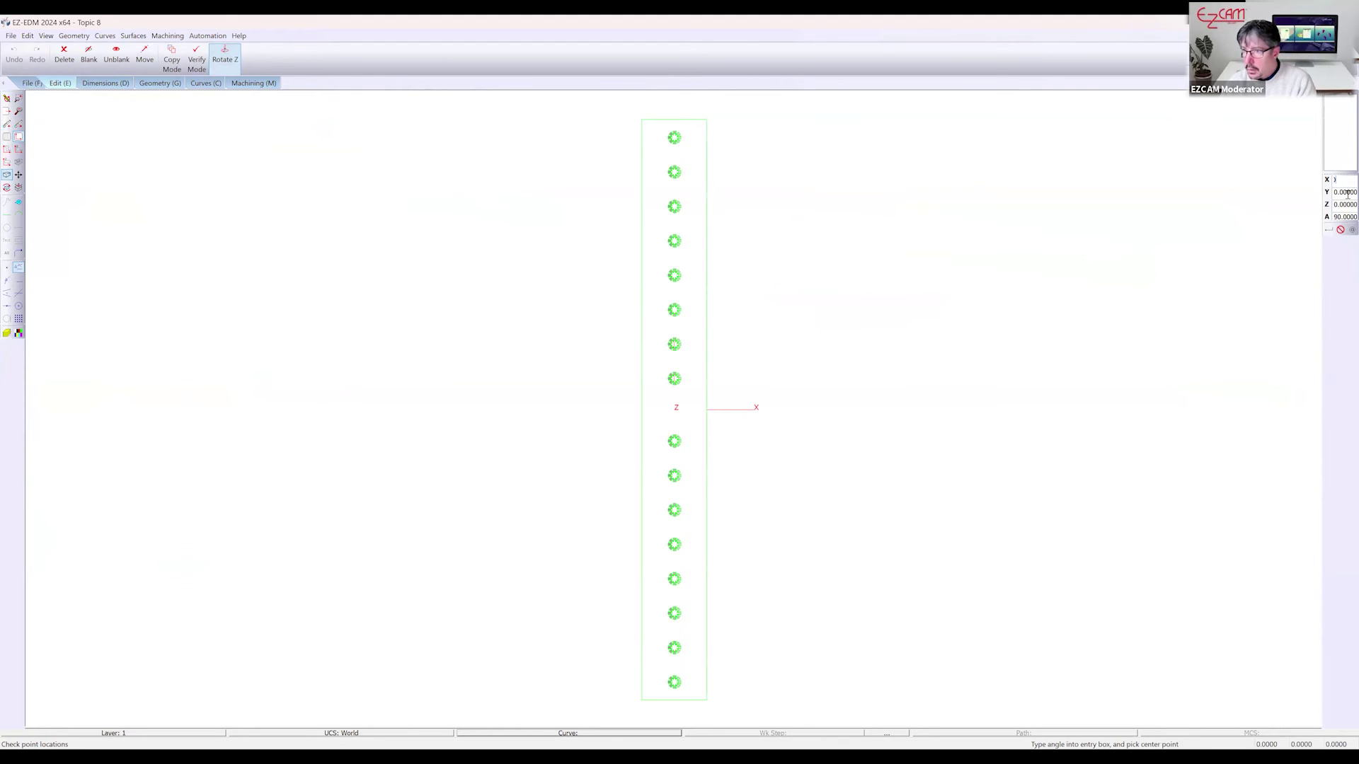
left_click(1328, 230)
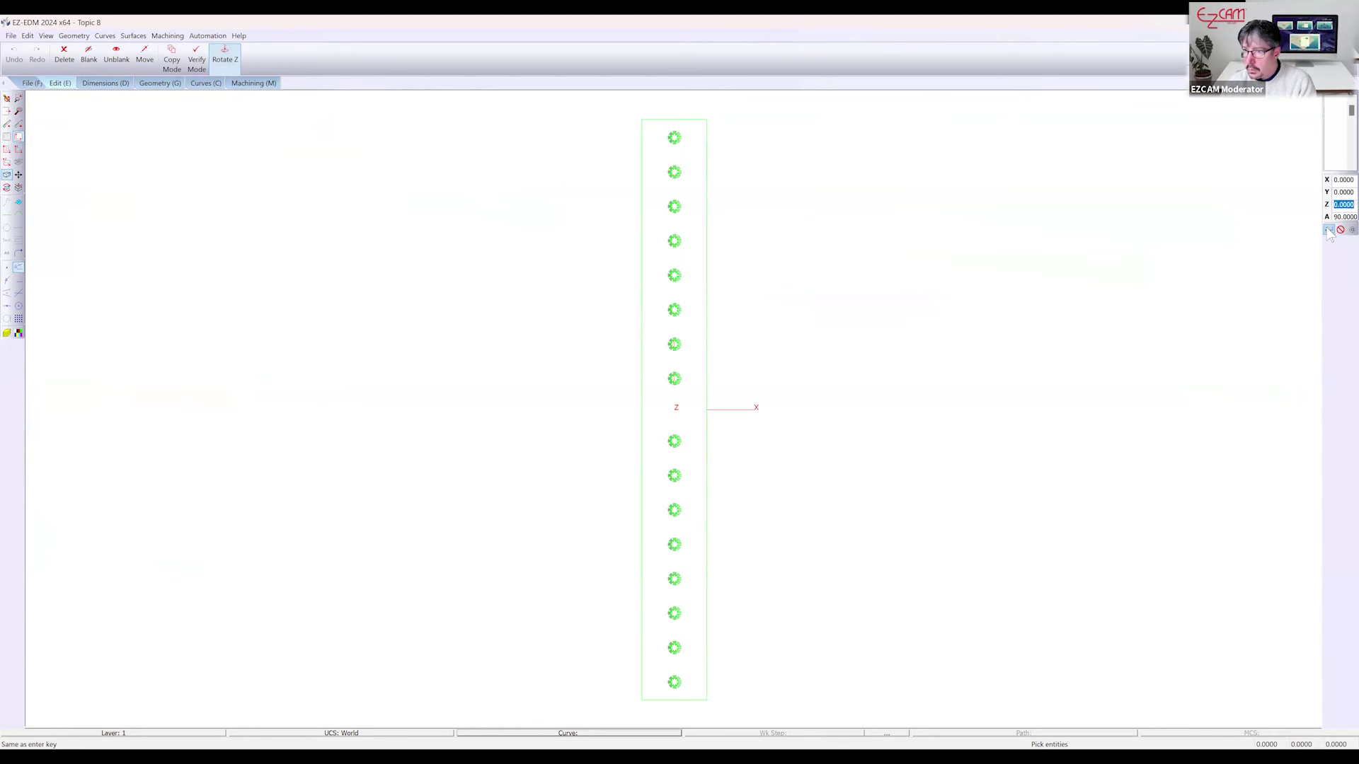
left_click_drag(592, 125, 823, 641)
Create face curves from all edges of the bar's bottom face, including its openings
middle_click_drag(515, 396, 534, 212)
middle_click_drag(639, 455, 623, 279)
scroll(453, 375, "up", 9)
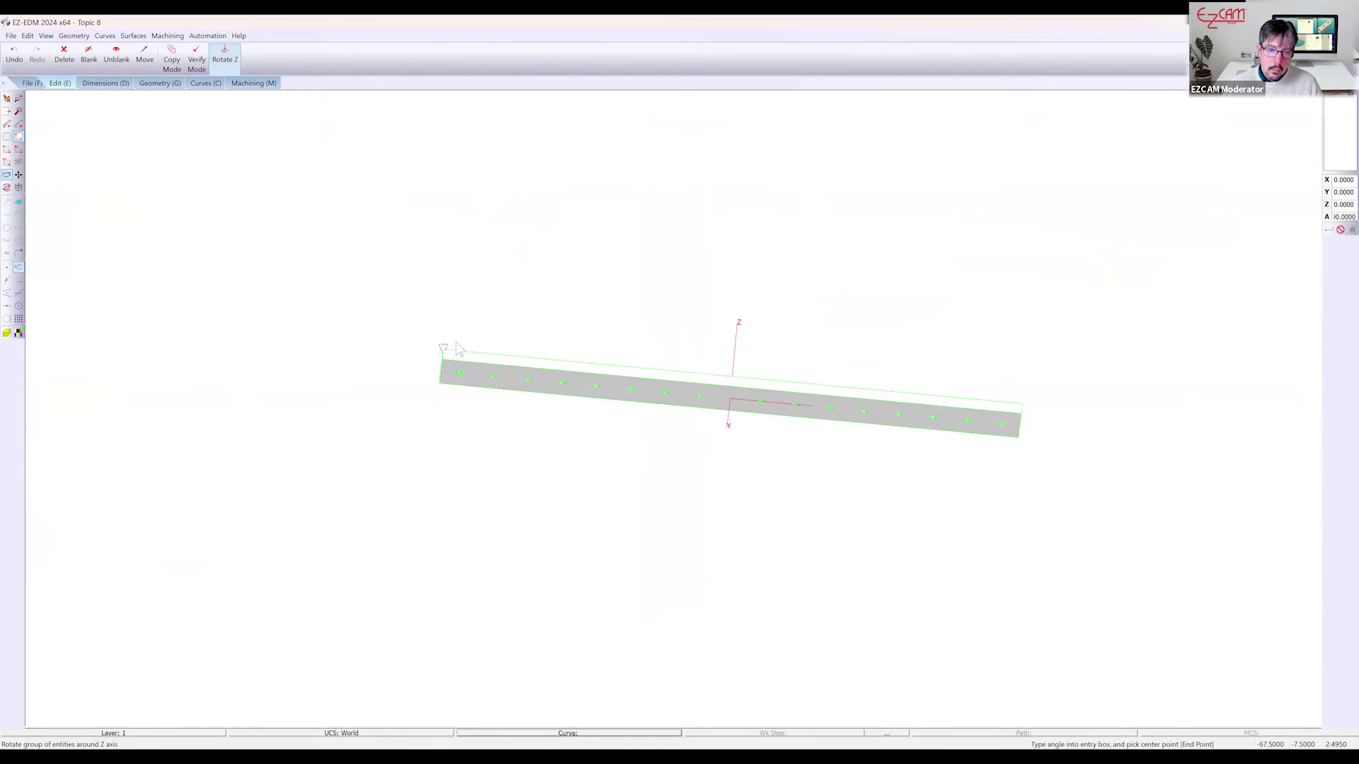
left_click(206, 83)
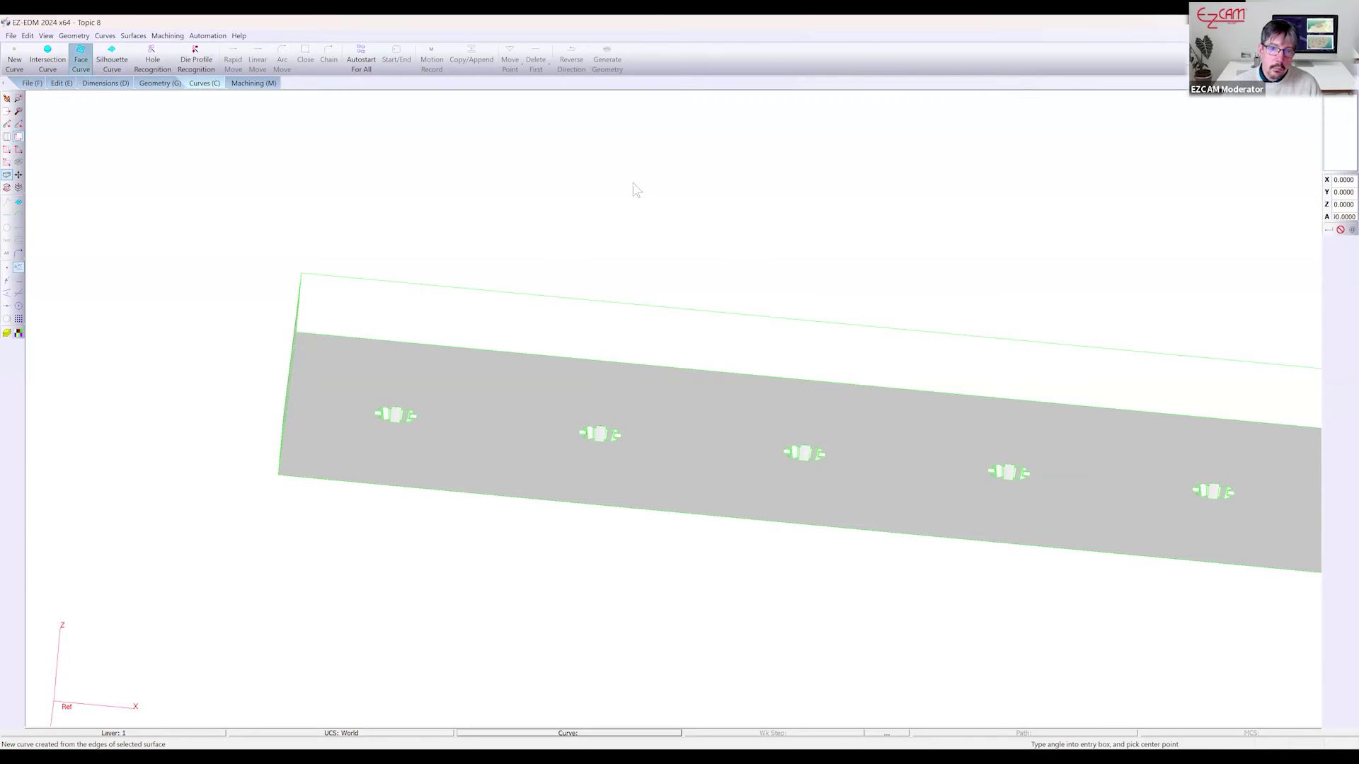
left_click(473, 410)
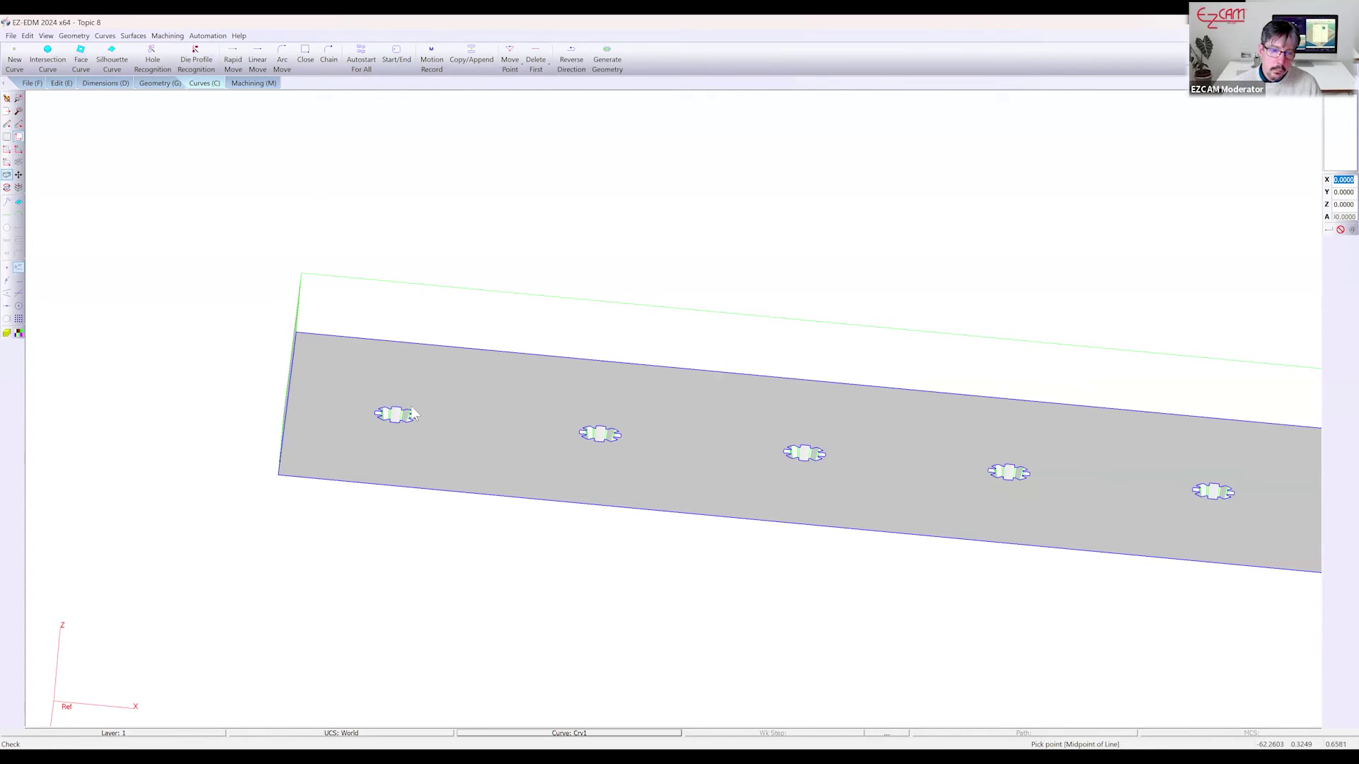
Create face curves from all edges of the bar's top face, opposite the existing curves
middle_click_drag(397, 427, 382, 465)
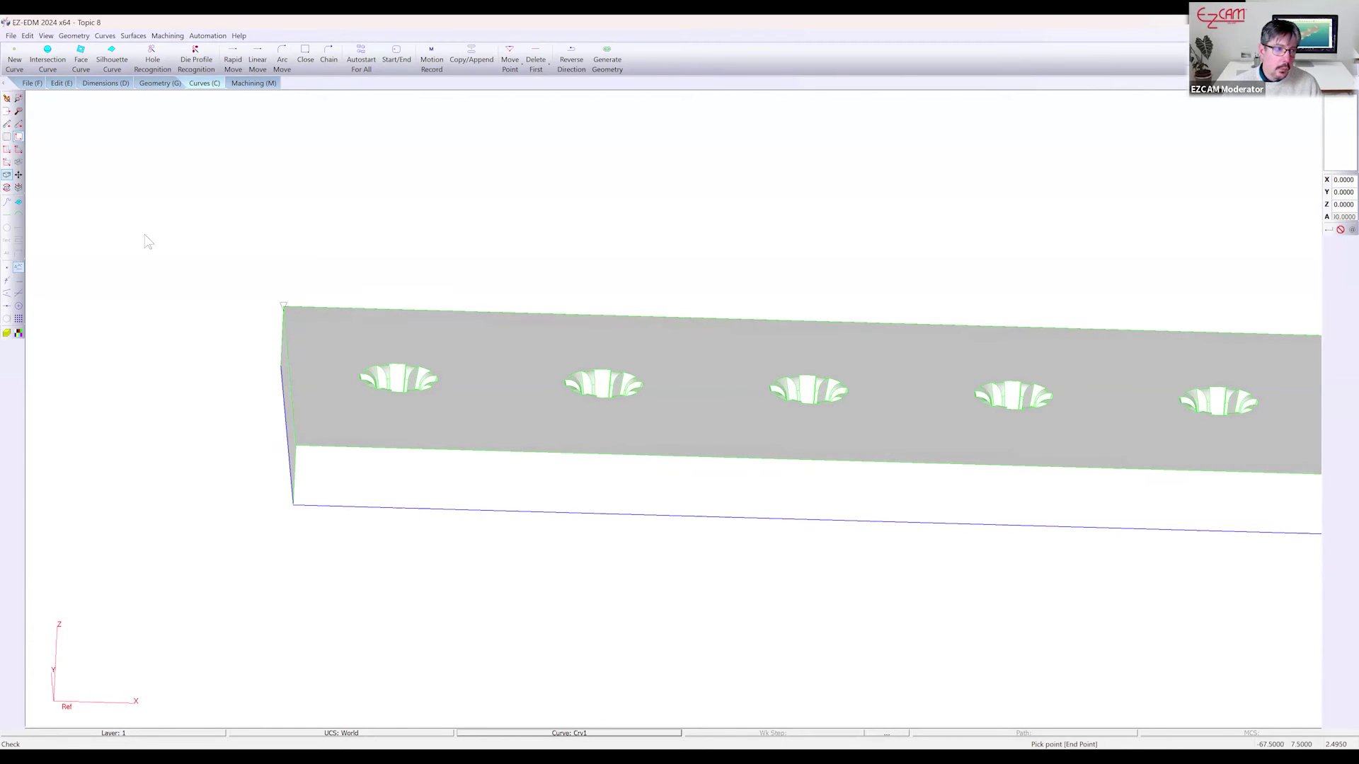
left_click(8, 162)
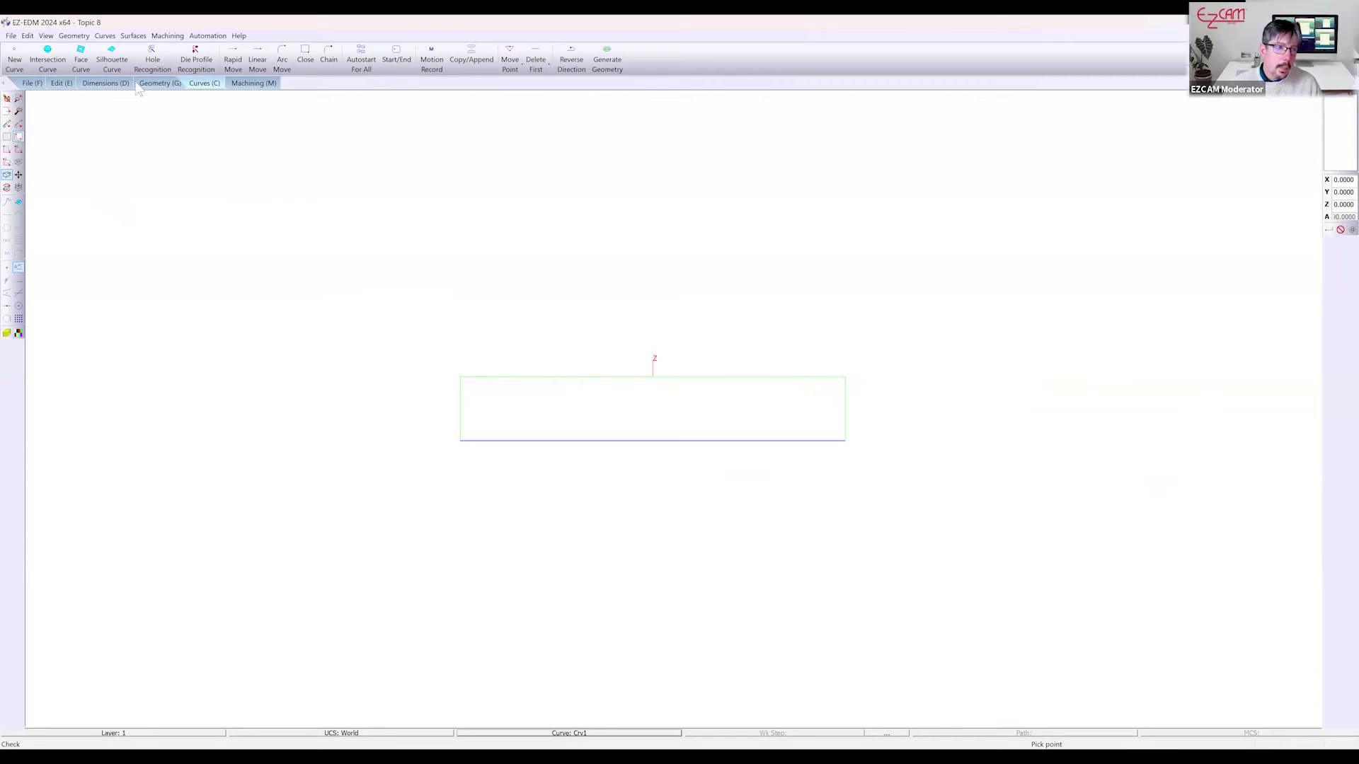
left_click(640, 183)
left_click_drag(438, 357, 873, 424)
middle_click_drag(682, 373, 597, 453)
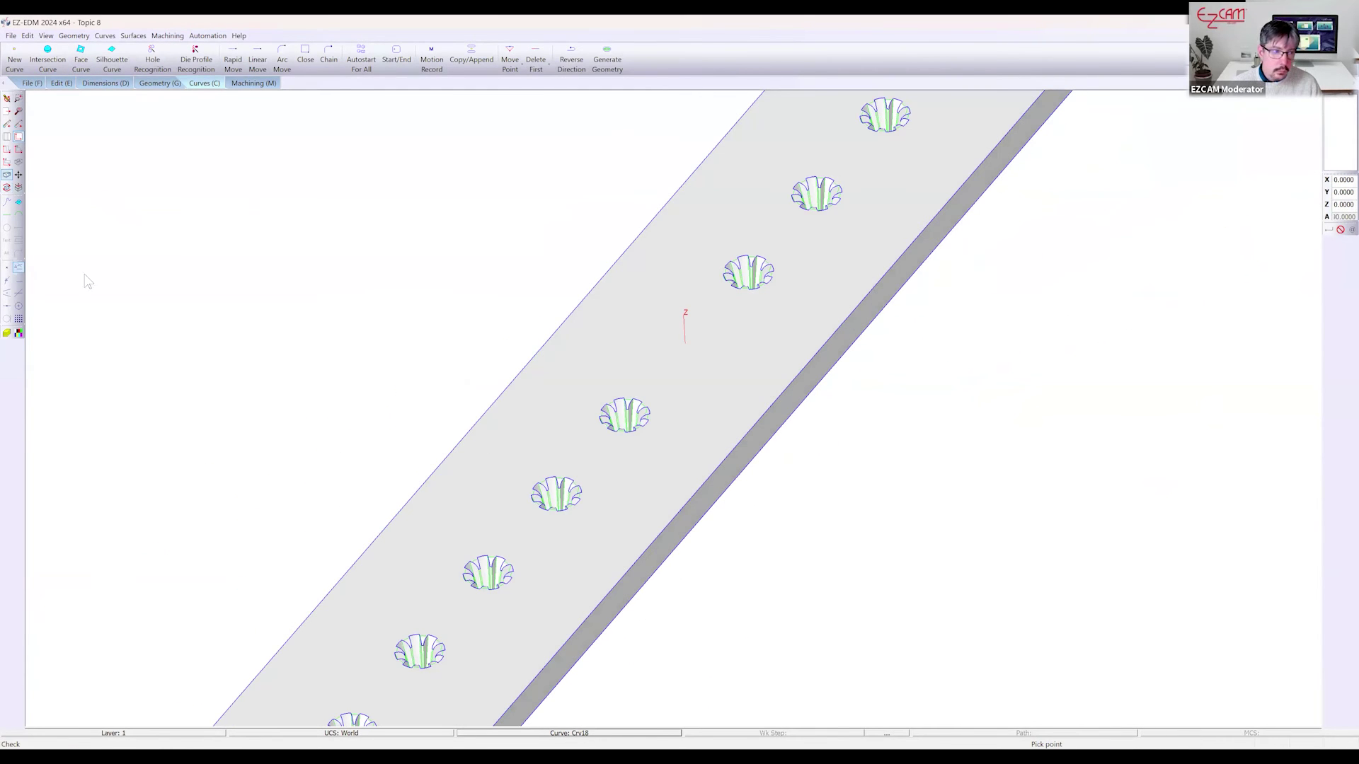
Make curve Crv1-16 current and add a start/end point inside the first opening at about X -63.47, Y 0.21 in the top view
left_click(6, 149)
scroll(535, 447, "down", 3)
scroll(534, 446, "down", 1)
scroll(361, 251, "up", 2)
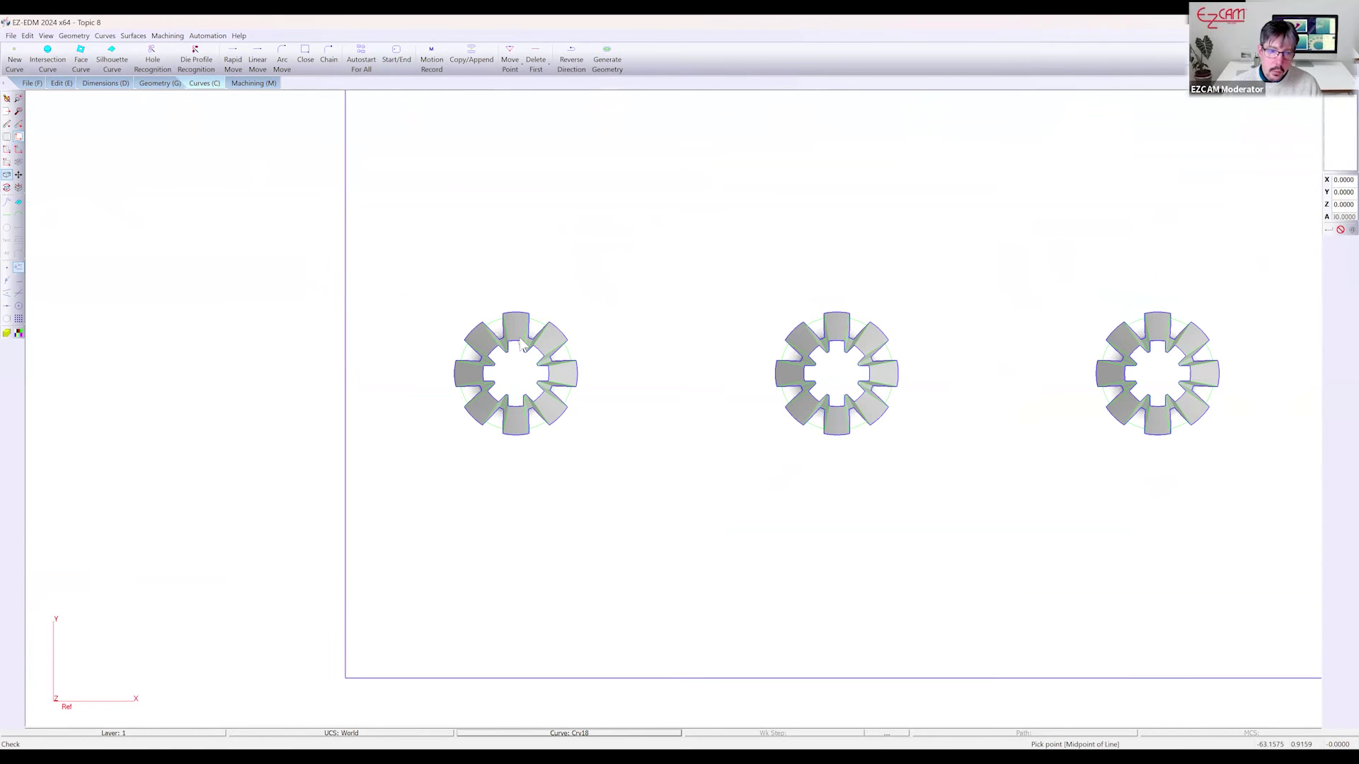
left_click(532, 734)
left_click(518, 351)
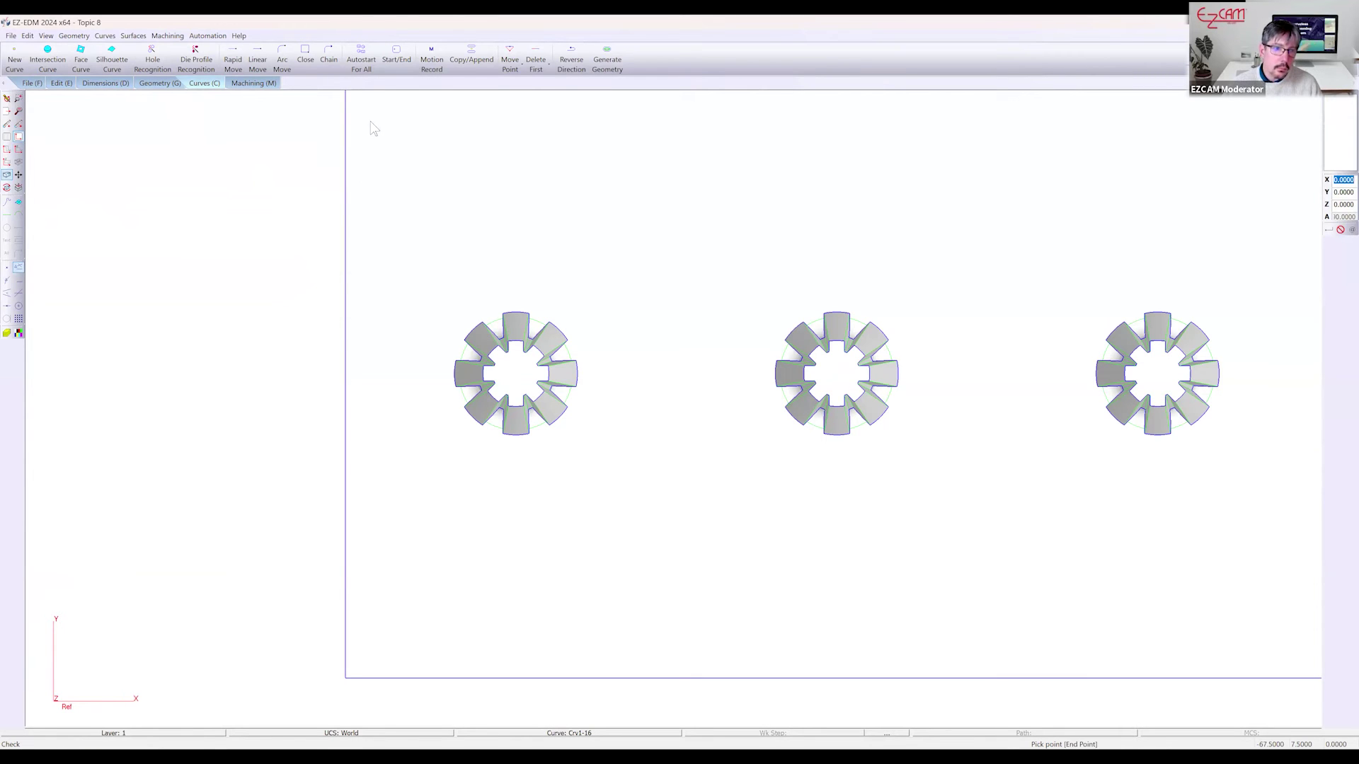
left_click(396, 59)
left_click(6, 267)
left_click(506, 371)
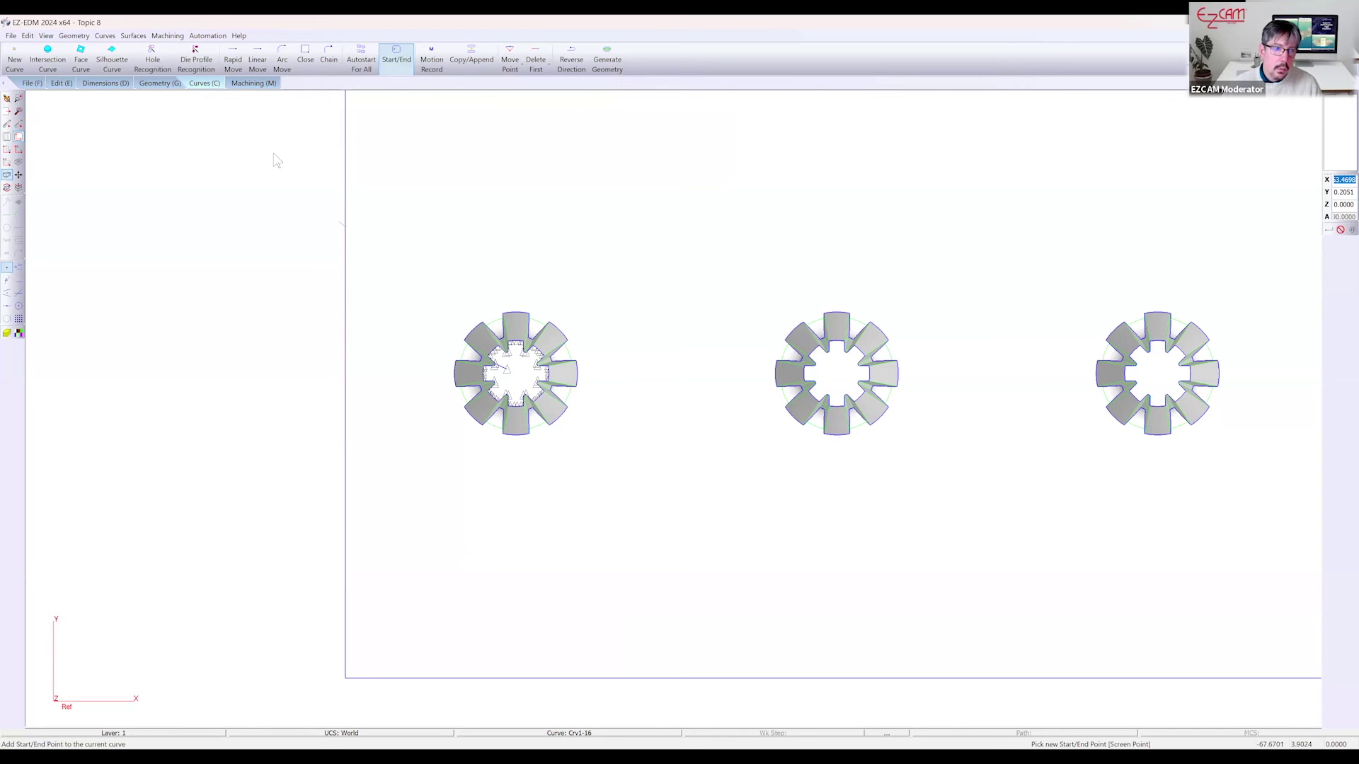
Create an XYUV work step and add the first opening's lower curve Crv1-16 and upper curve Crv18 as its segment curves
left_click(252, 83)
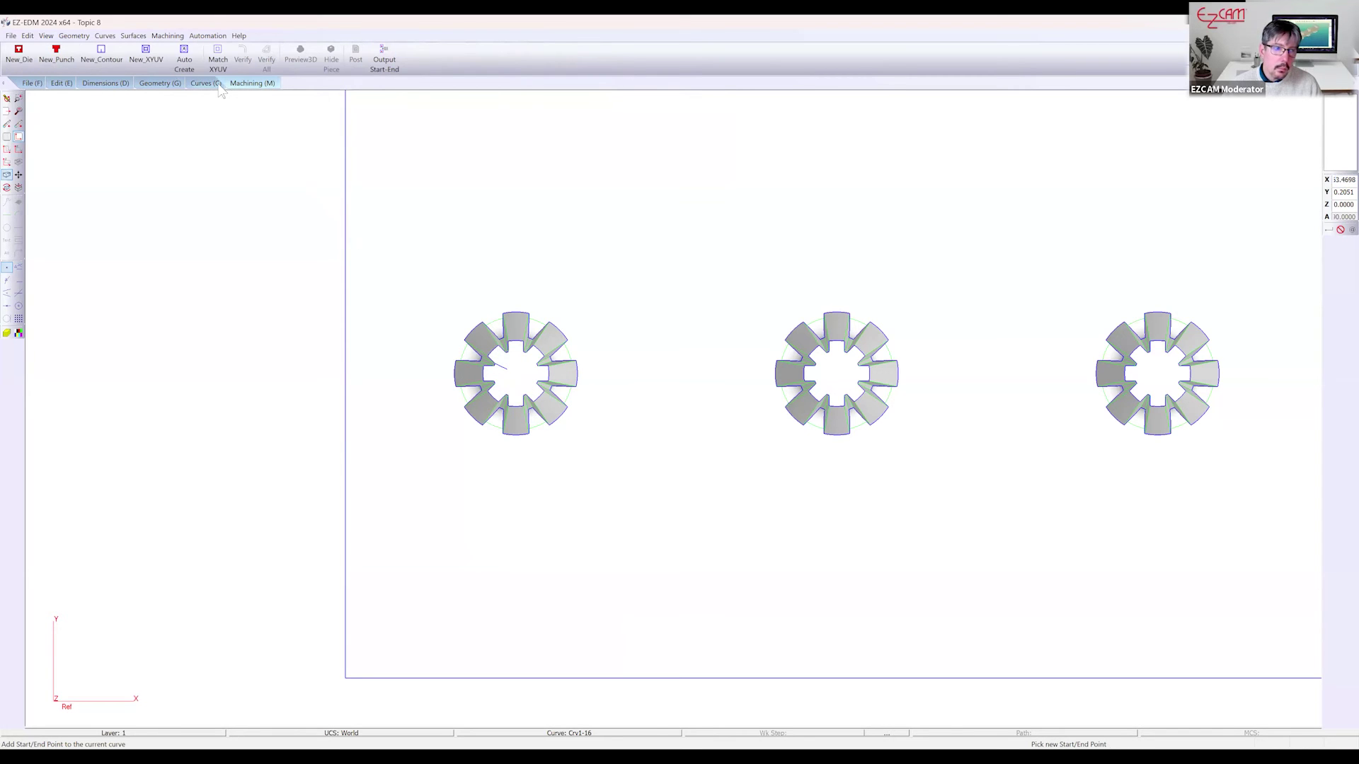
left_click(151, 58)
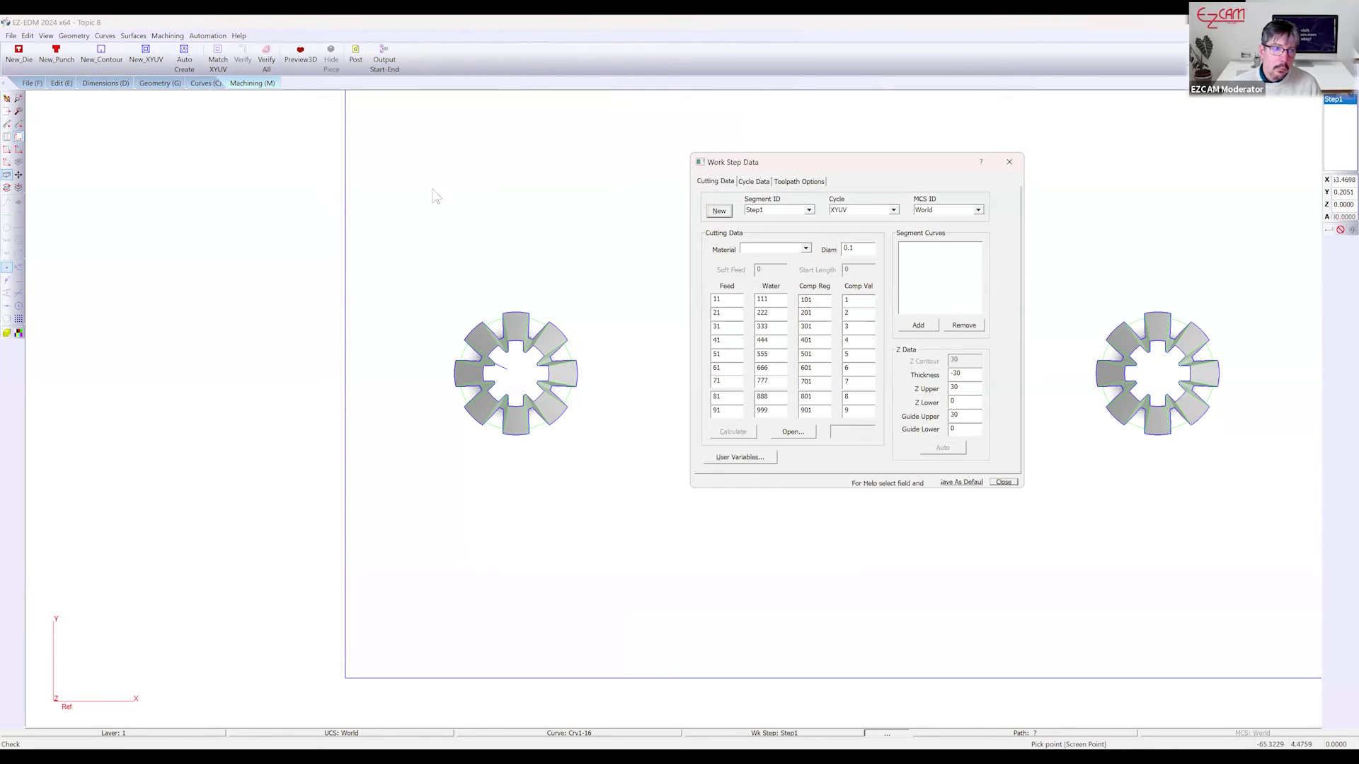
left_click(167, 35)
left_click(187, 99)
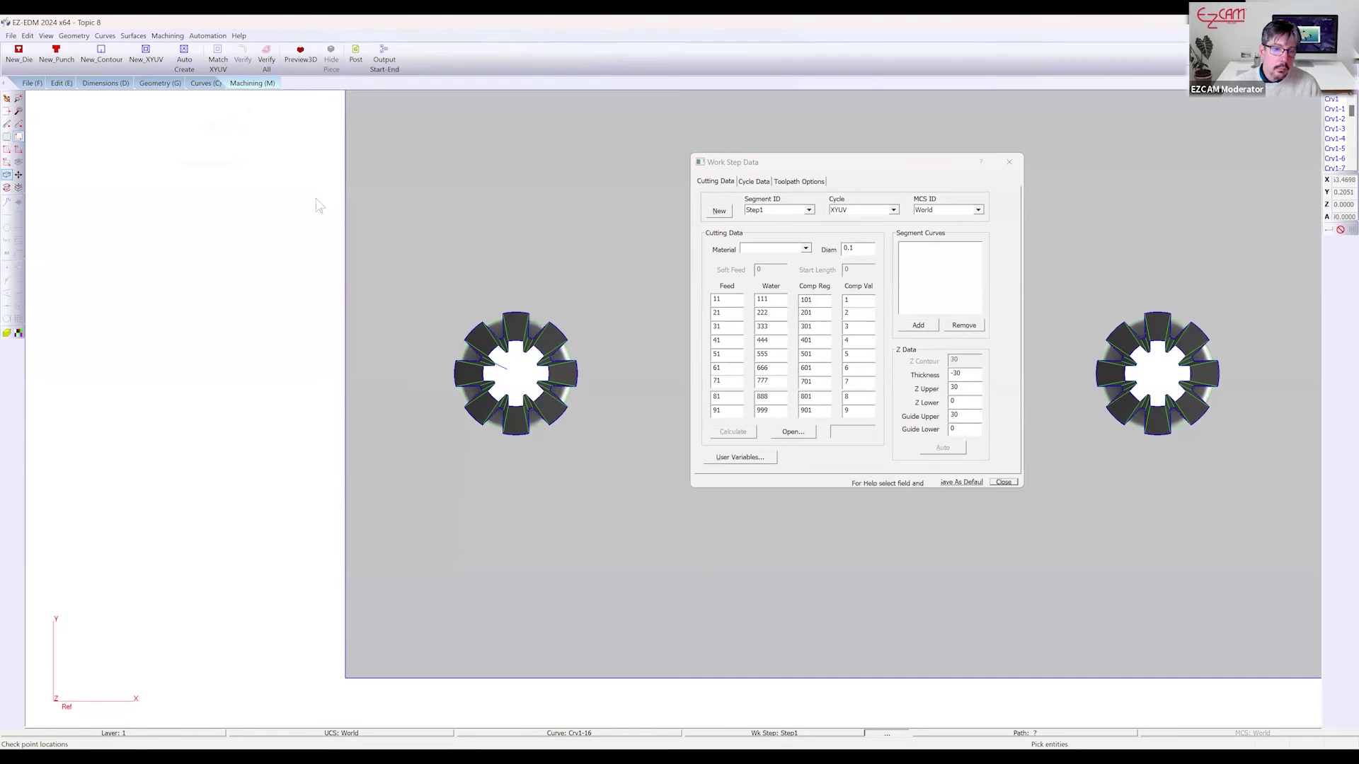
left_click(496, 356)
left_click(470, 330)
key("Return")
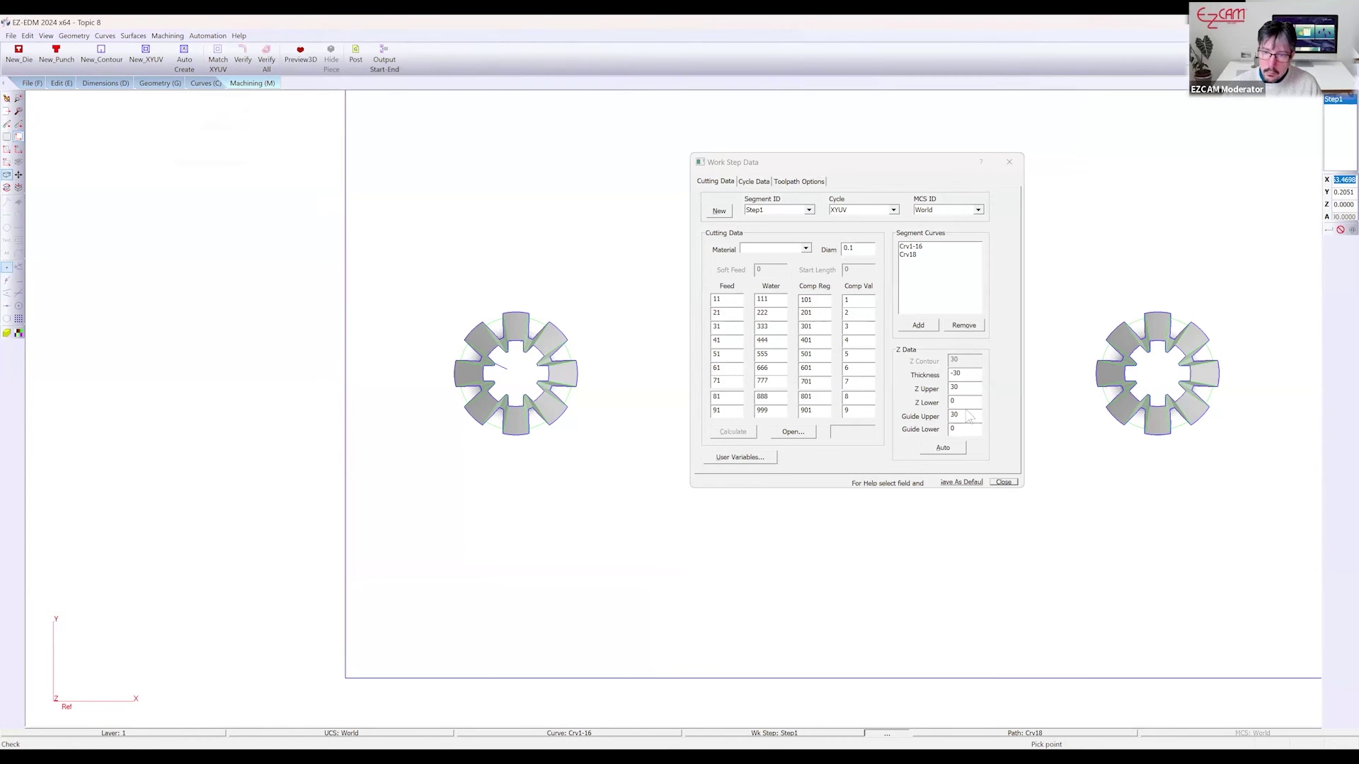
left_click(1003, 483)
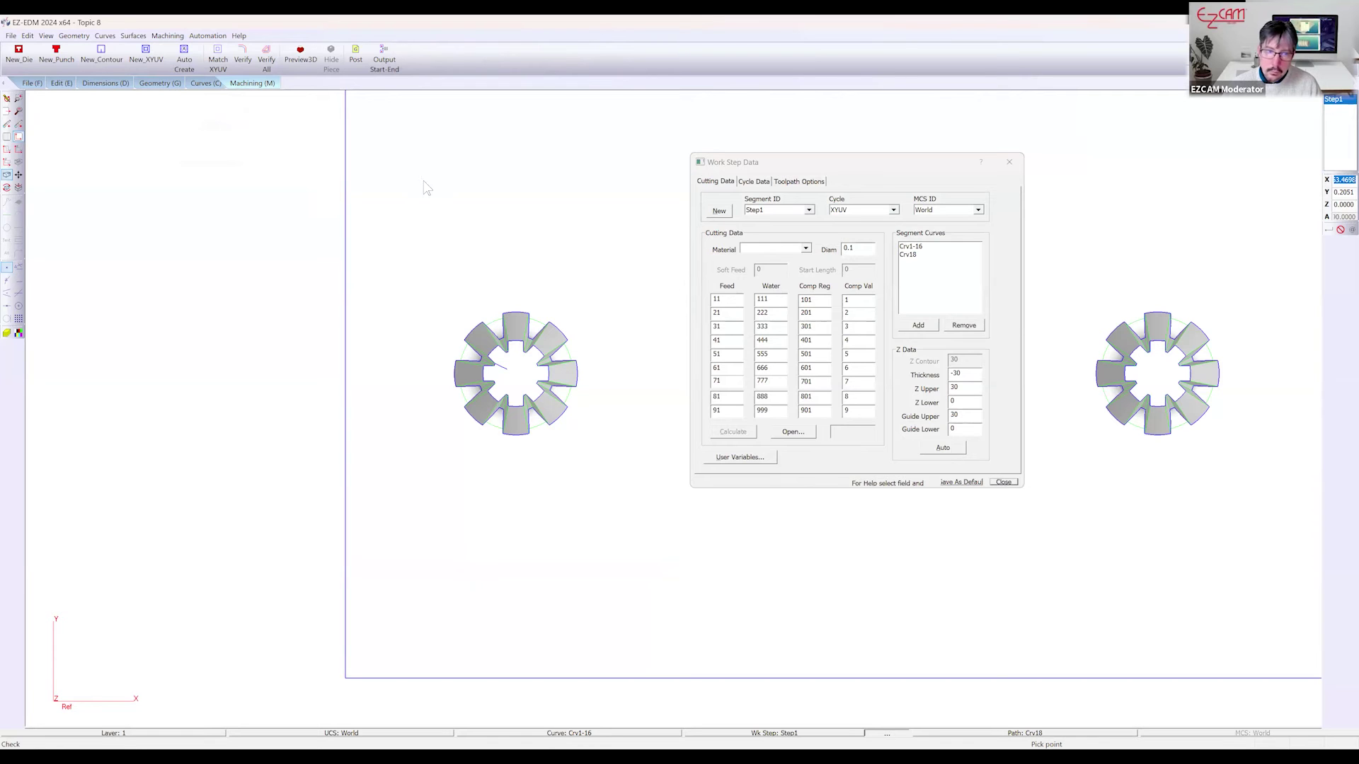
Verify the XYUV toolpath on the first opening and examine it on the whole bar from an angled view
left_click(243, 59)
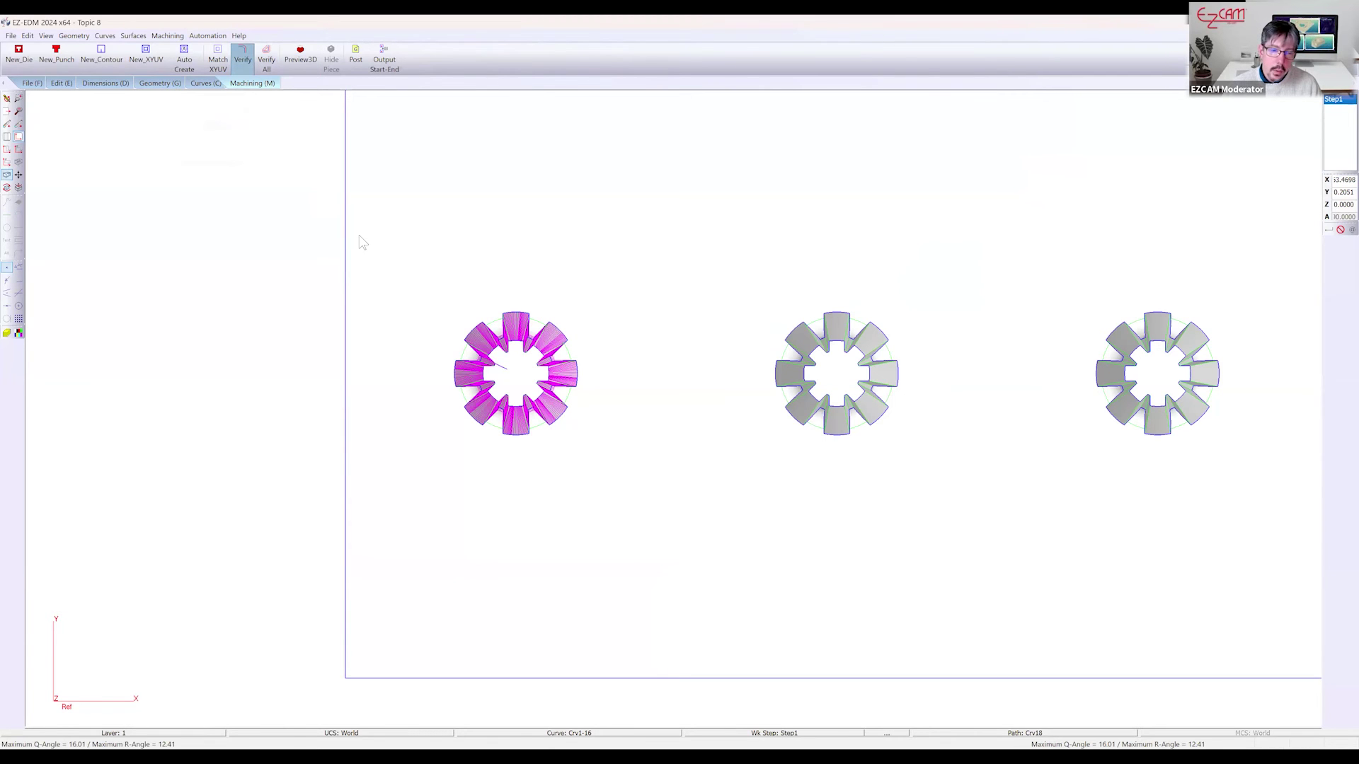
middle_click_drag(516, 425, 474, 396)
scroll(213, 282, "down", 4)
scroll(213, 282, "down", 5)
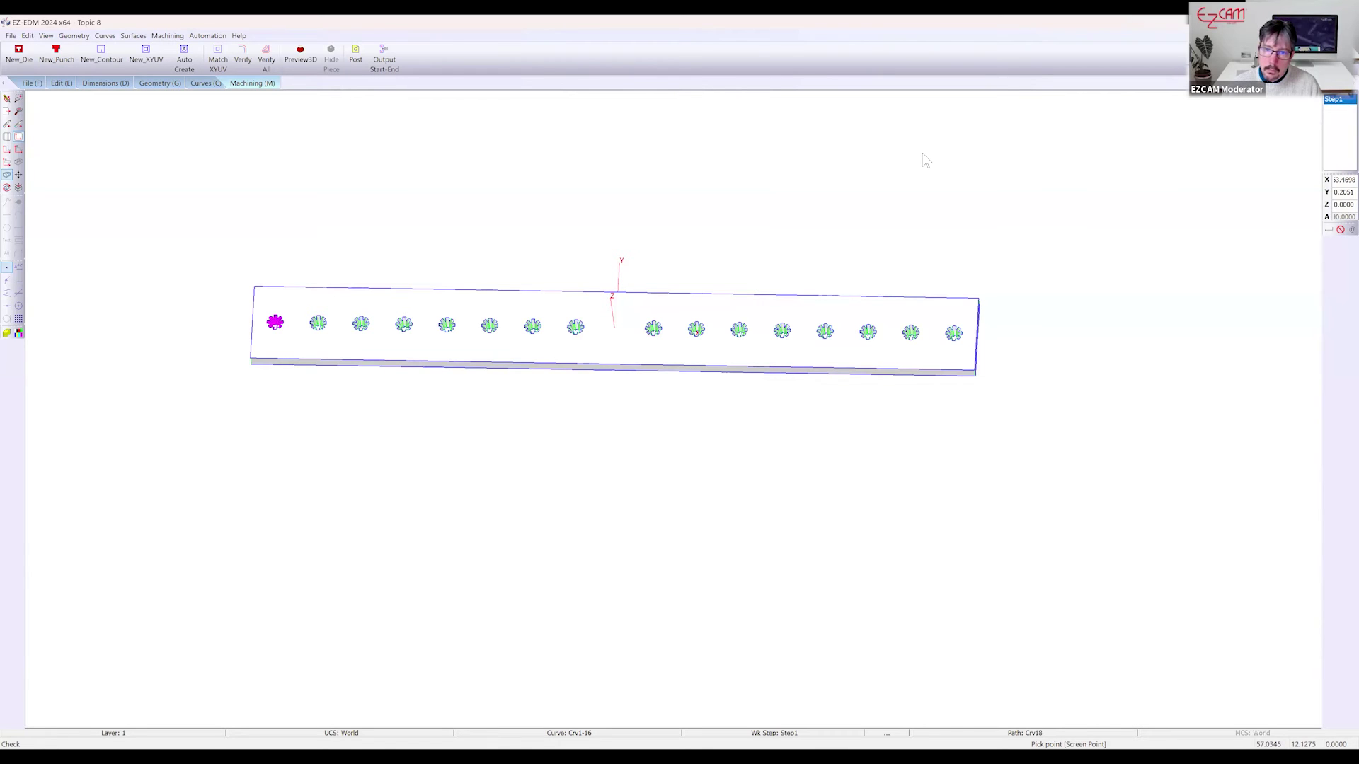
Measure the distance between matching corner points on the first two openings to find the toolpath's repeat spacing
left_click(609, 148)
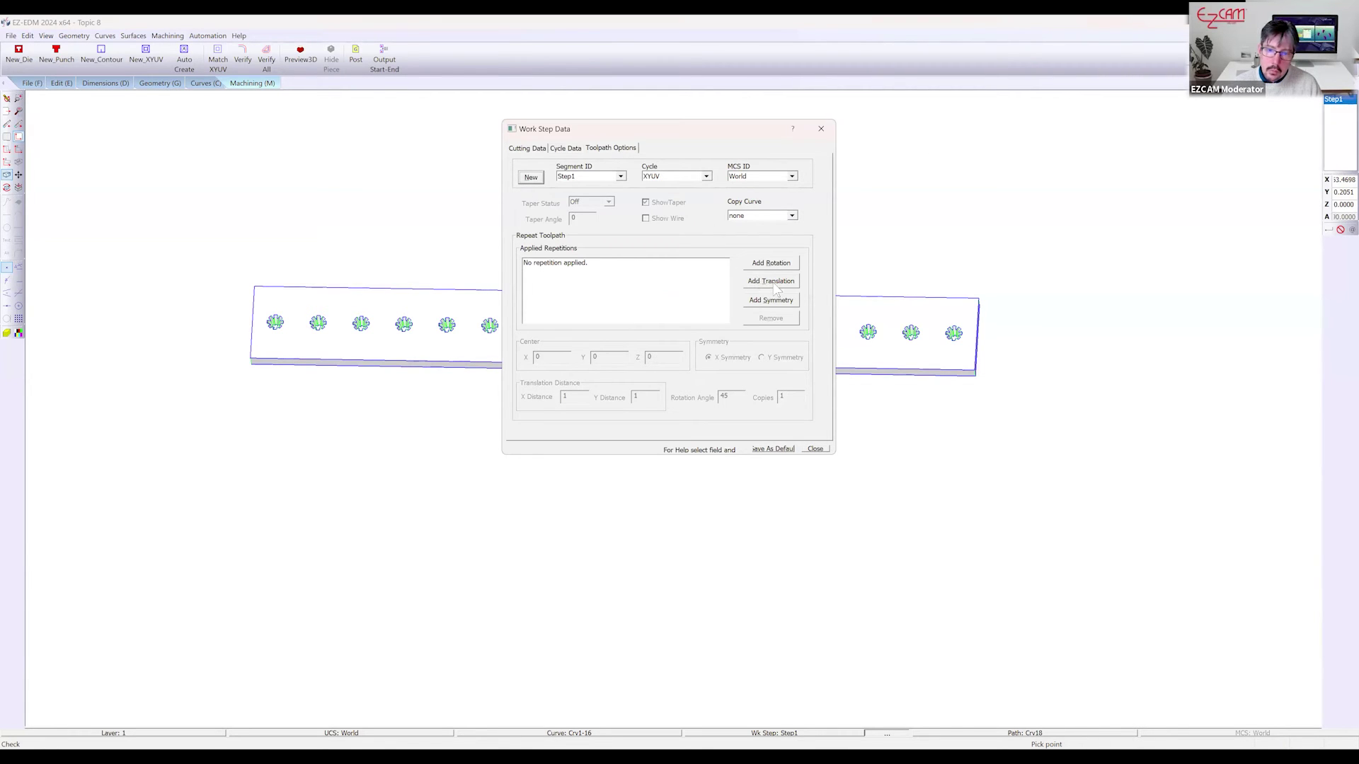
left_click(815, 449)
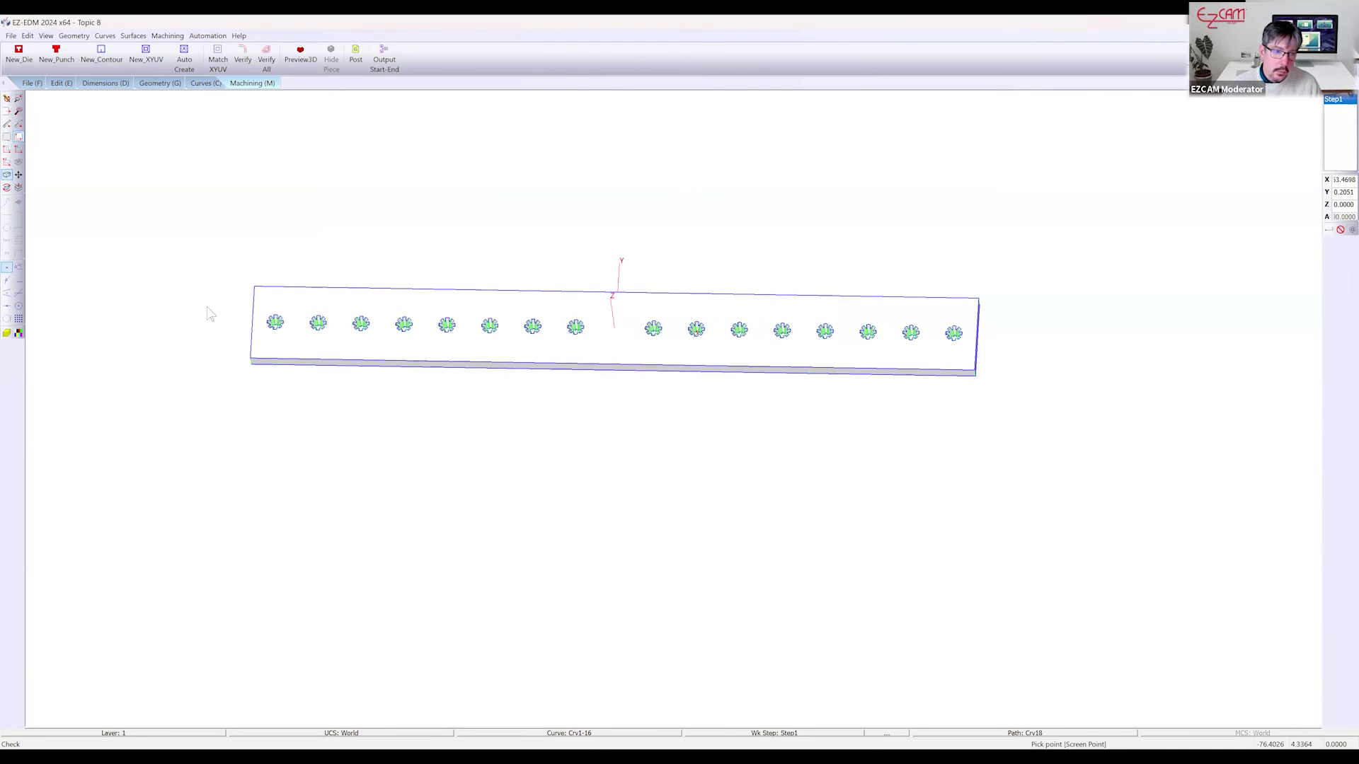
scroll(210, 314, "up", 10)
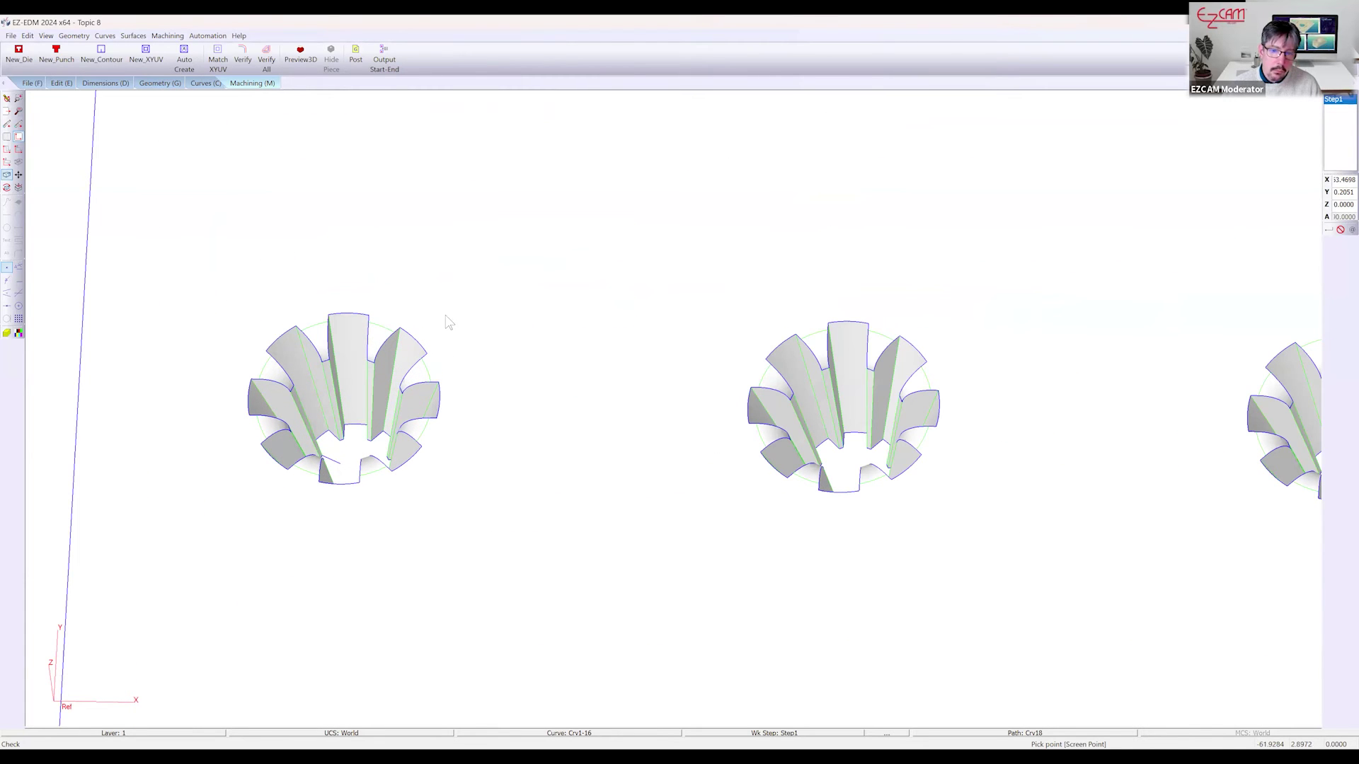
left_click(121, 84)
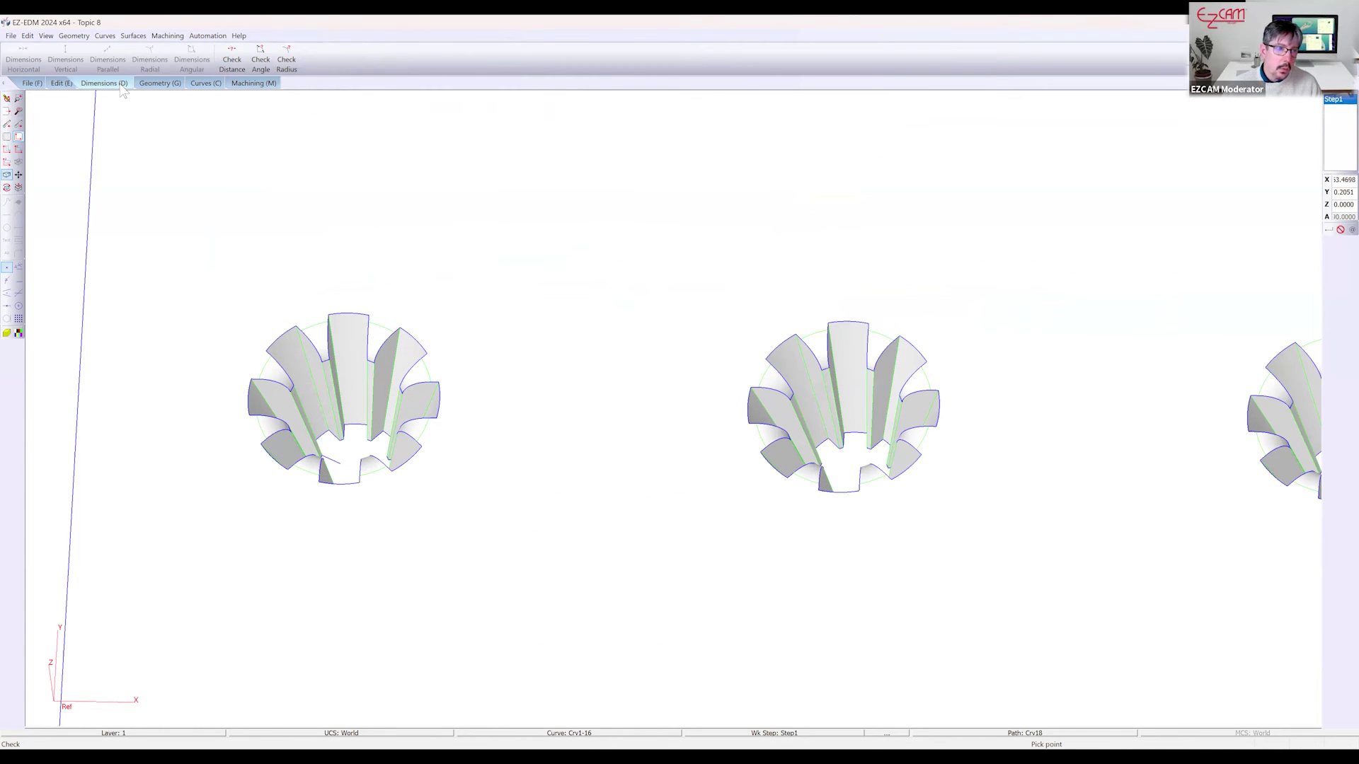
left_click(232, 61)
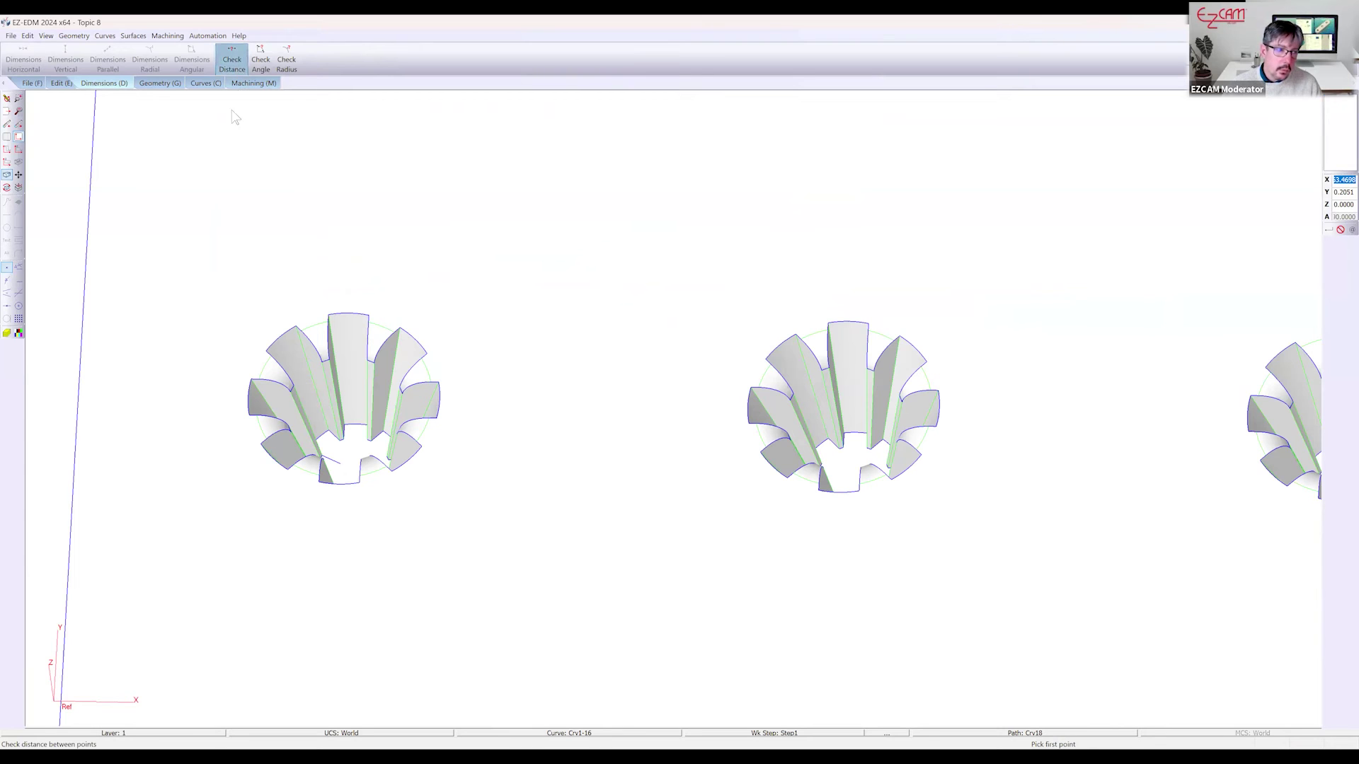
left_click(19, 267)
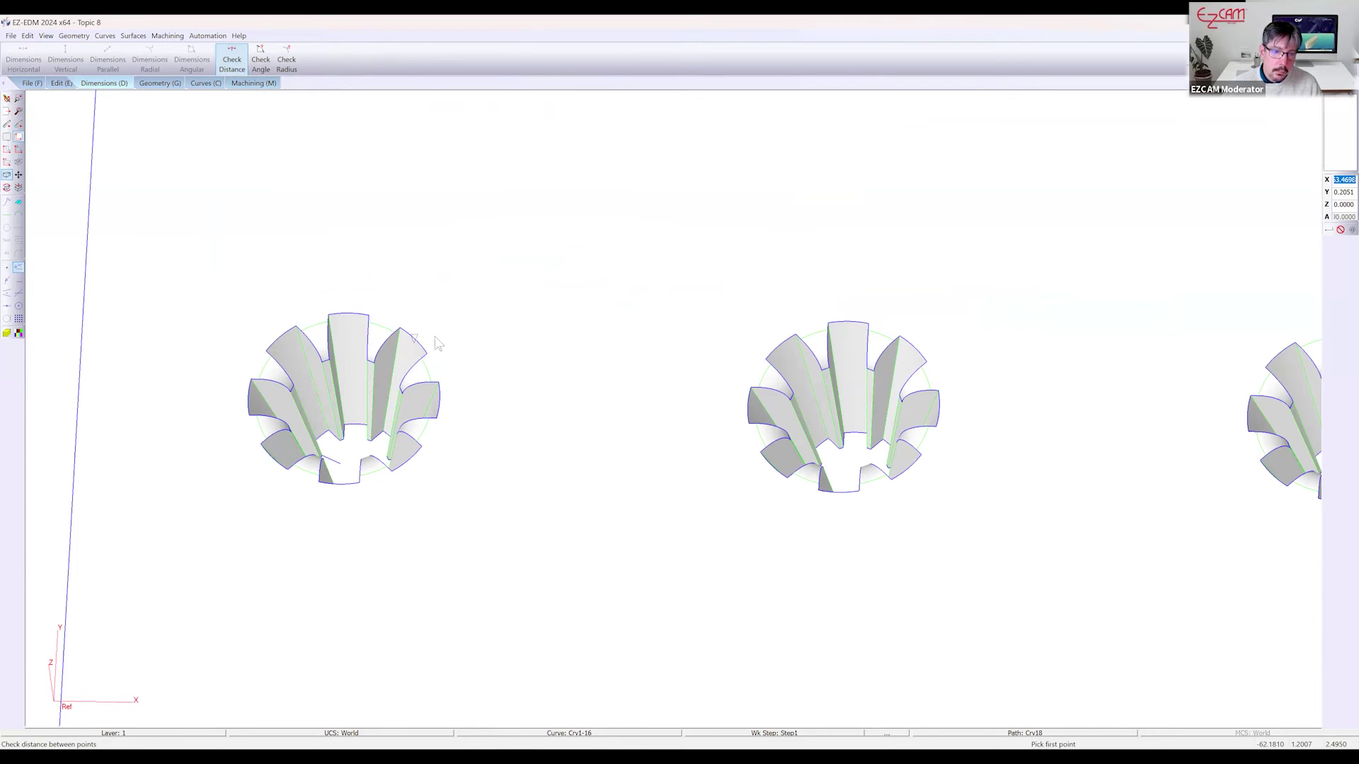
left_click(440, 382)
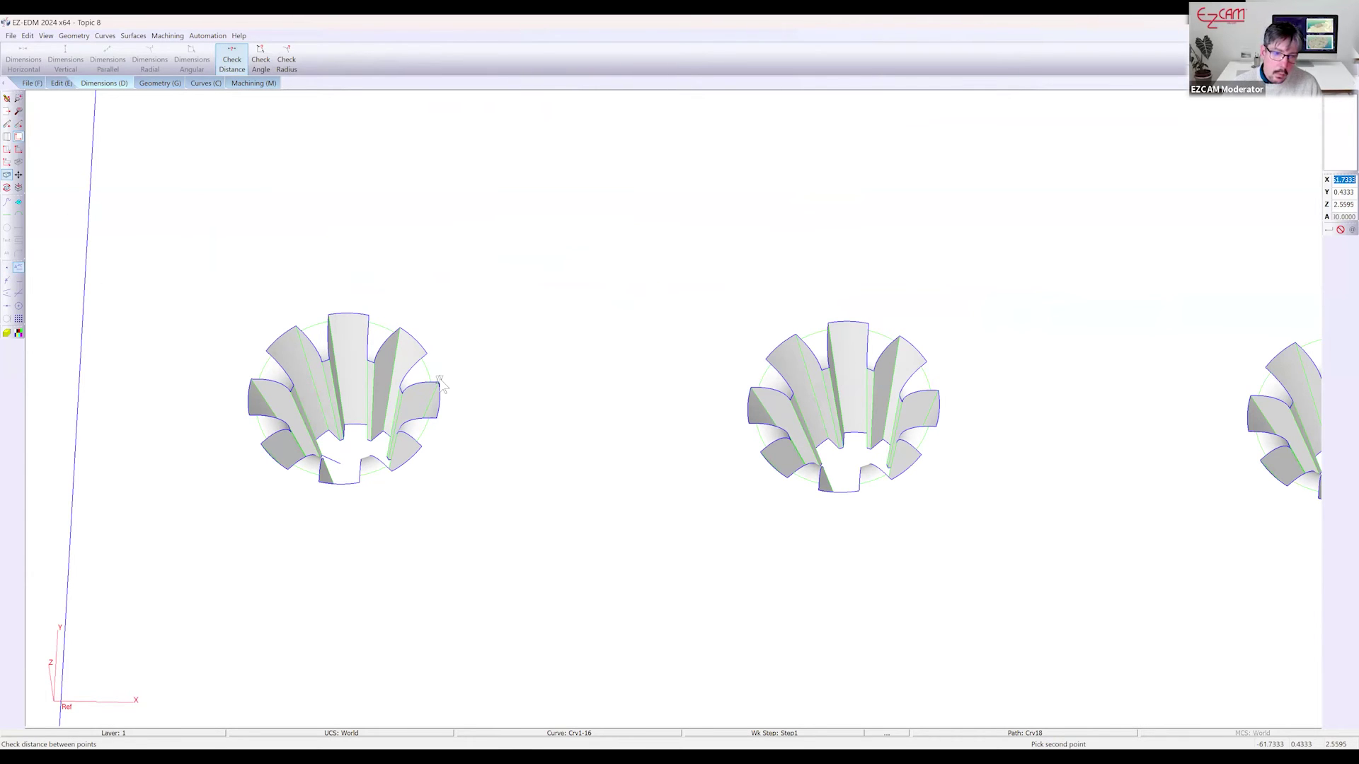
left_click(946, 388)
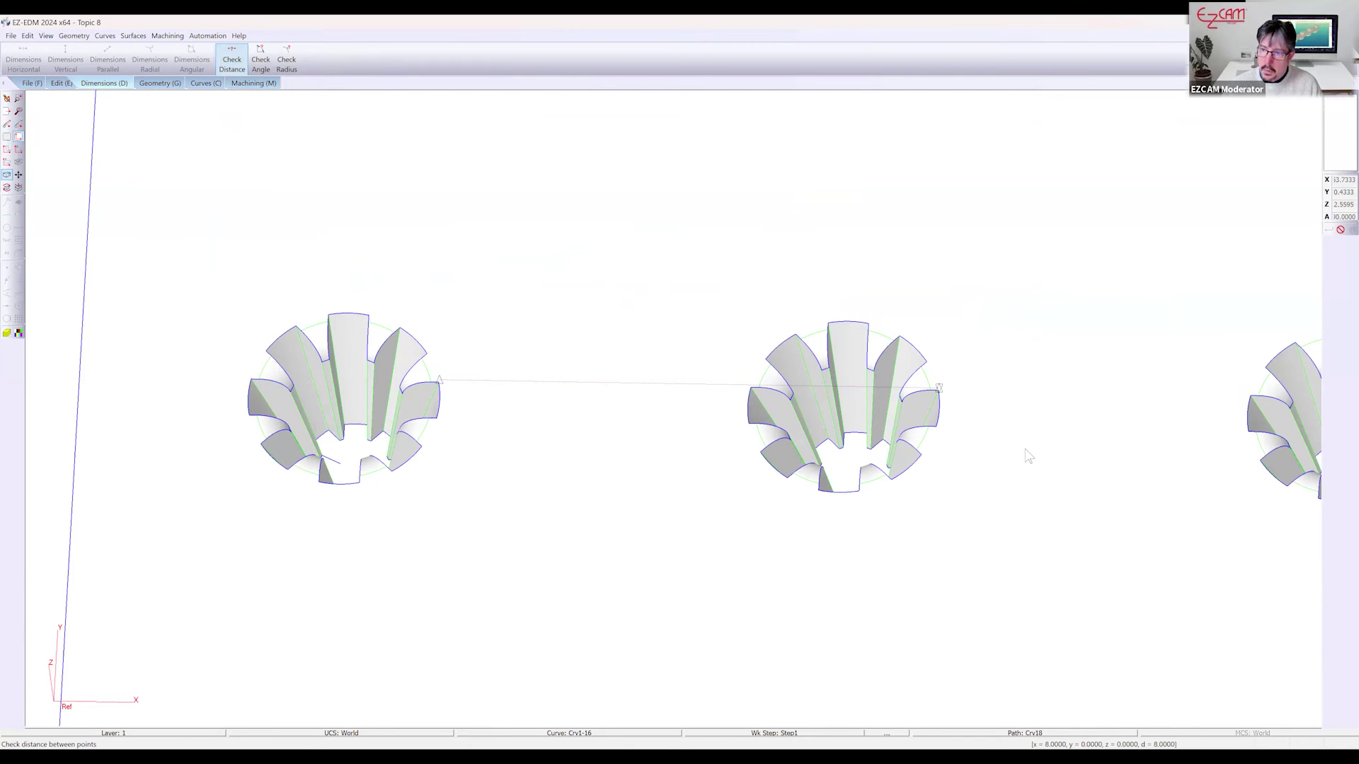
left_click(1341, 231)
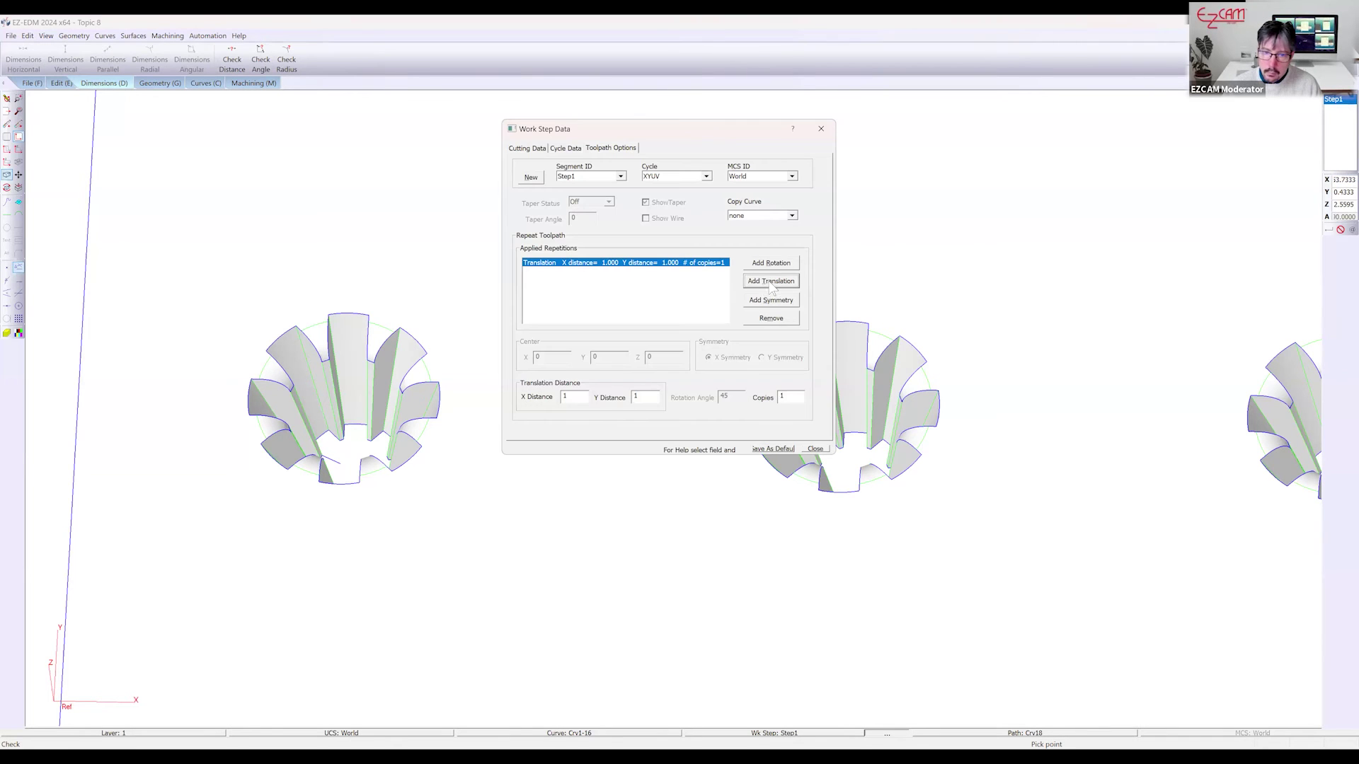
Add a translation repetition to Step1 with X distance 8, Y distance 0 and 7 copies, and verify the repeated toolpath
left_click_drag(571, 396, 556, 394)
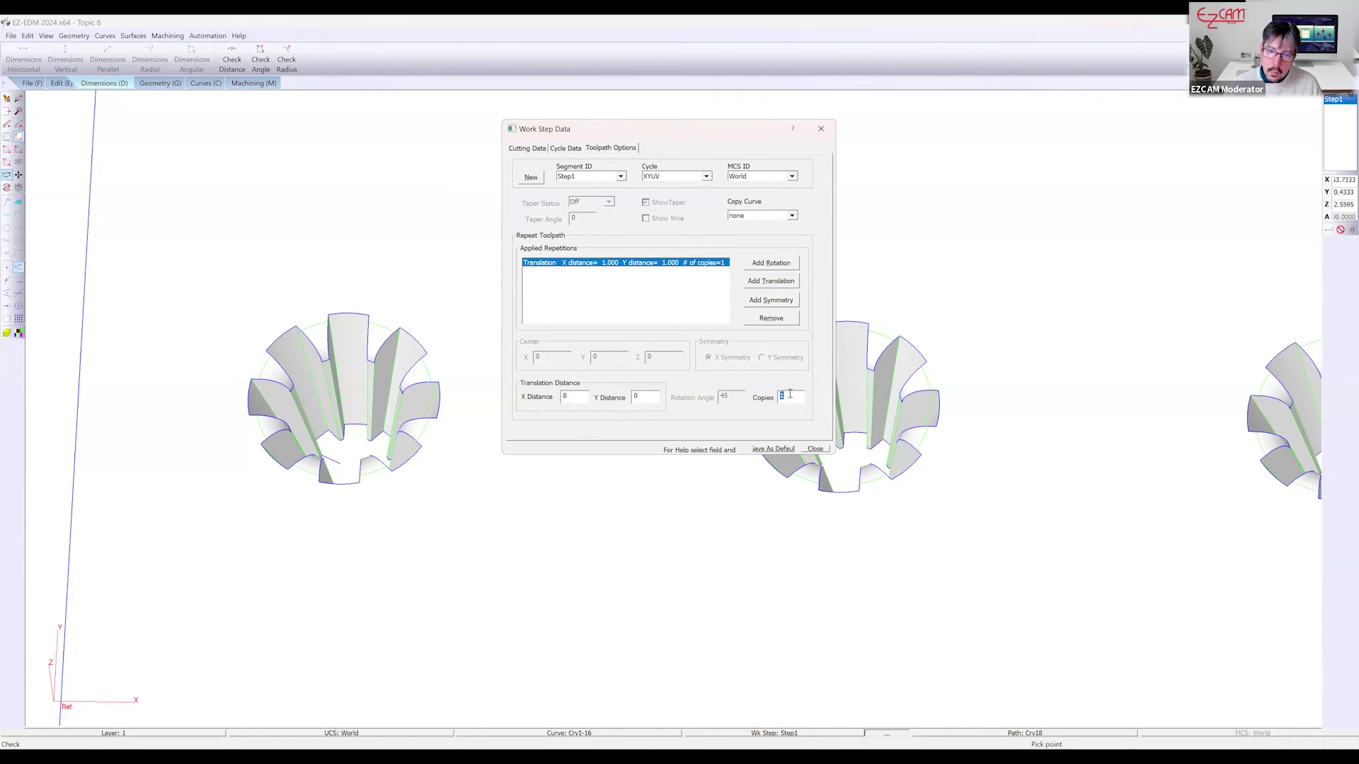
left_click(815, 449)
scroll(319, 332, "down", 6)
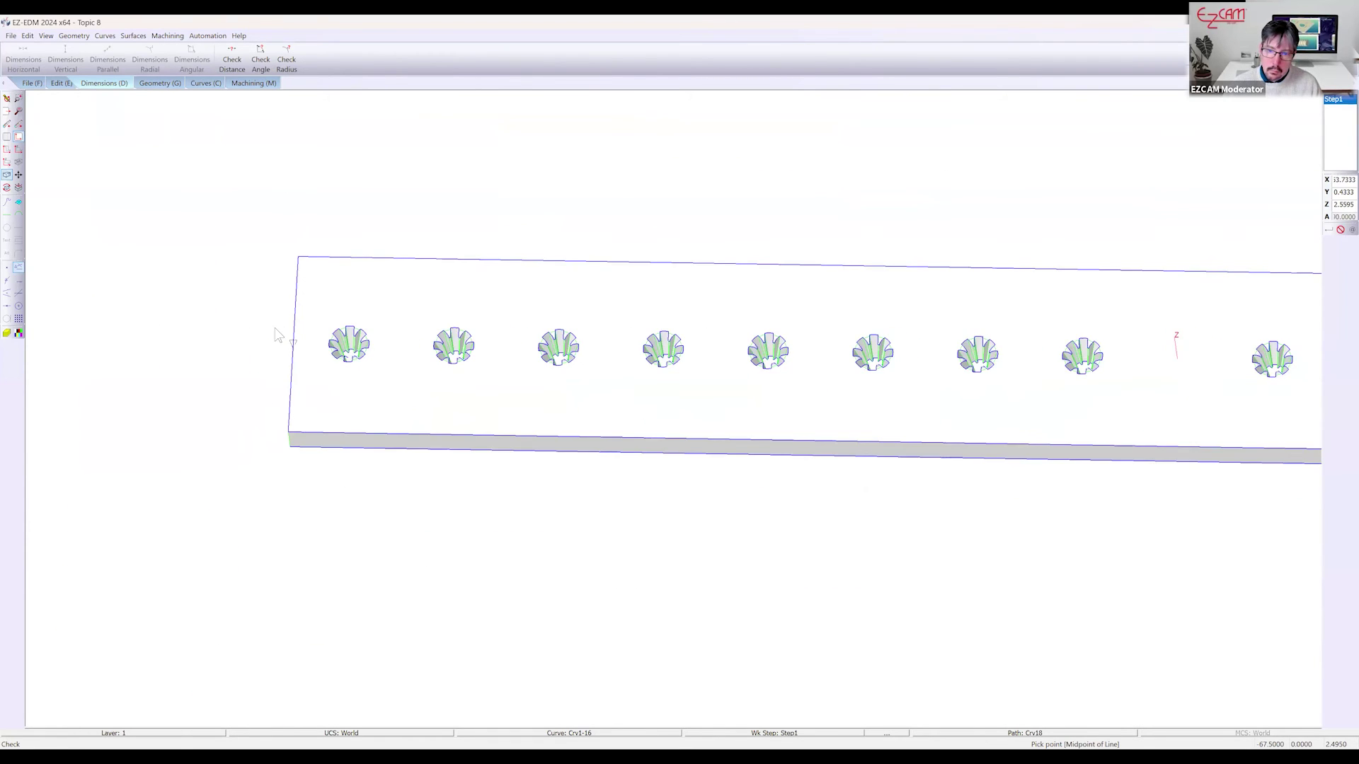
scroll(273, 333, "down", 2)
left_click(263, 83)
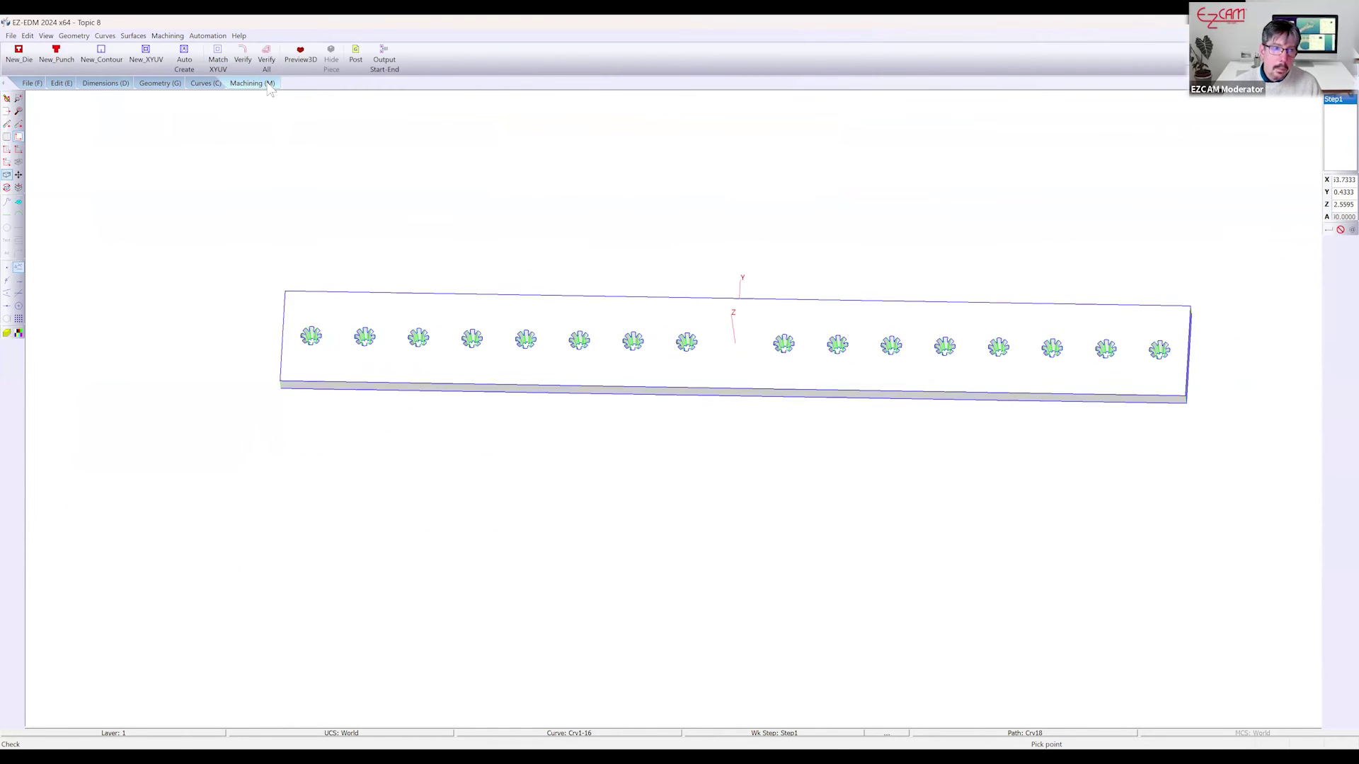
left_click(241, 51)
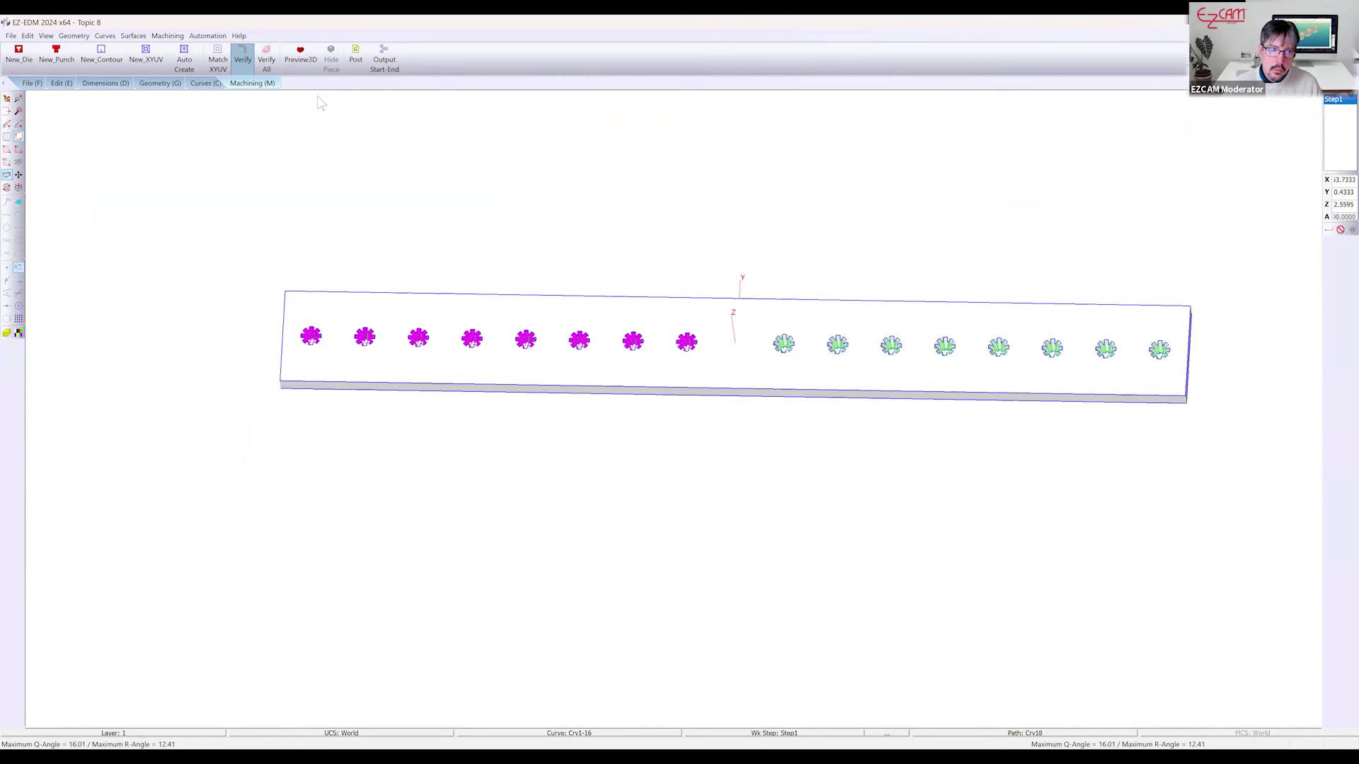
left_click(247, 69)
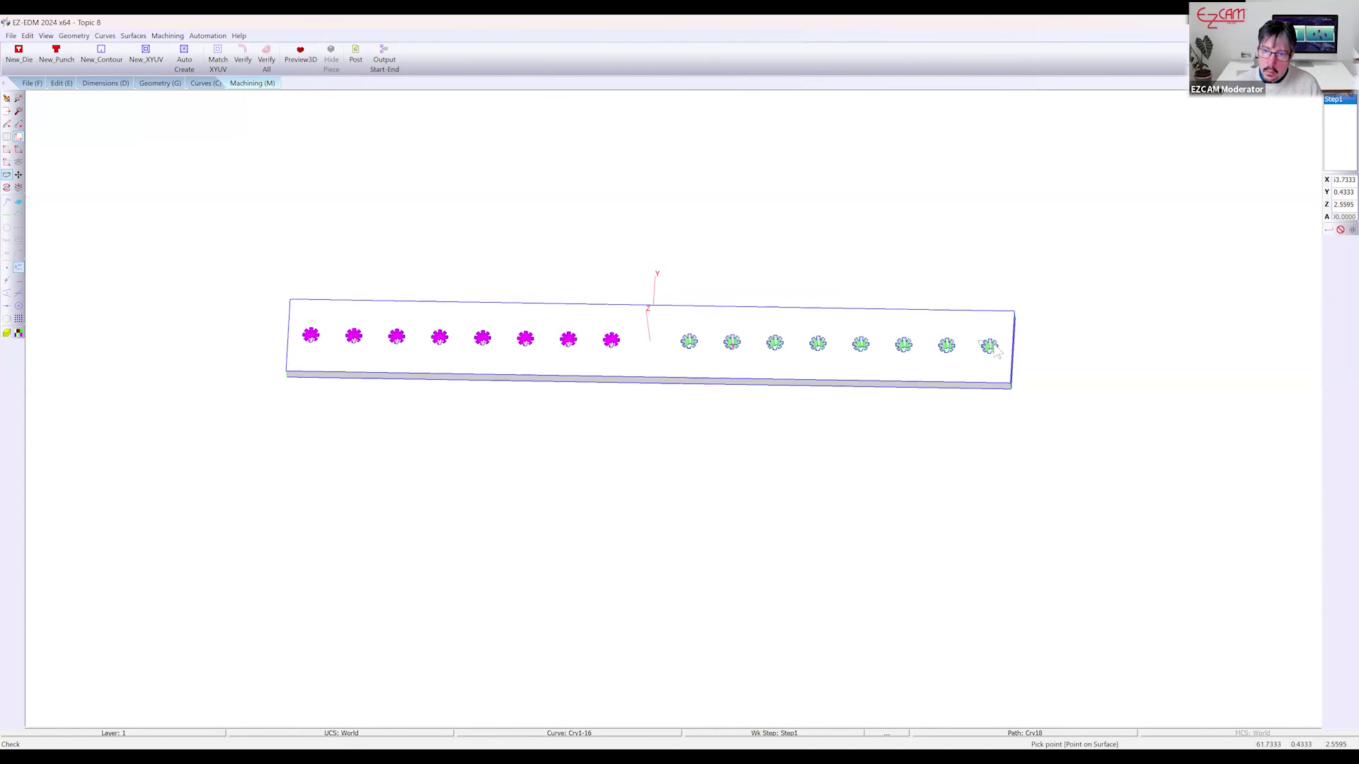
key("Escape")
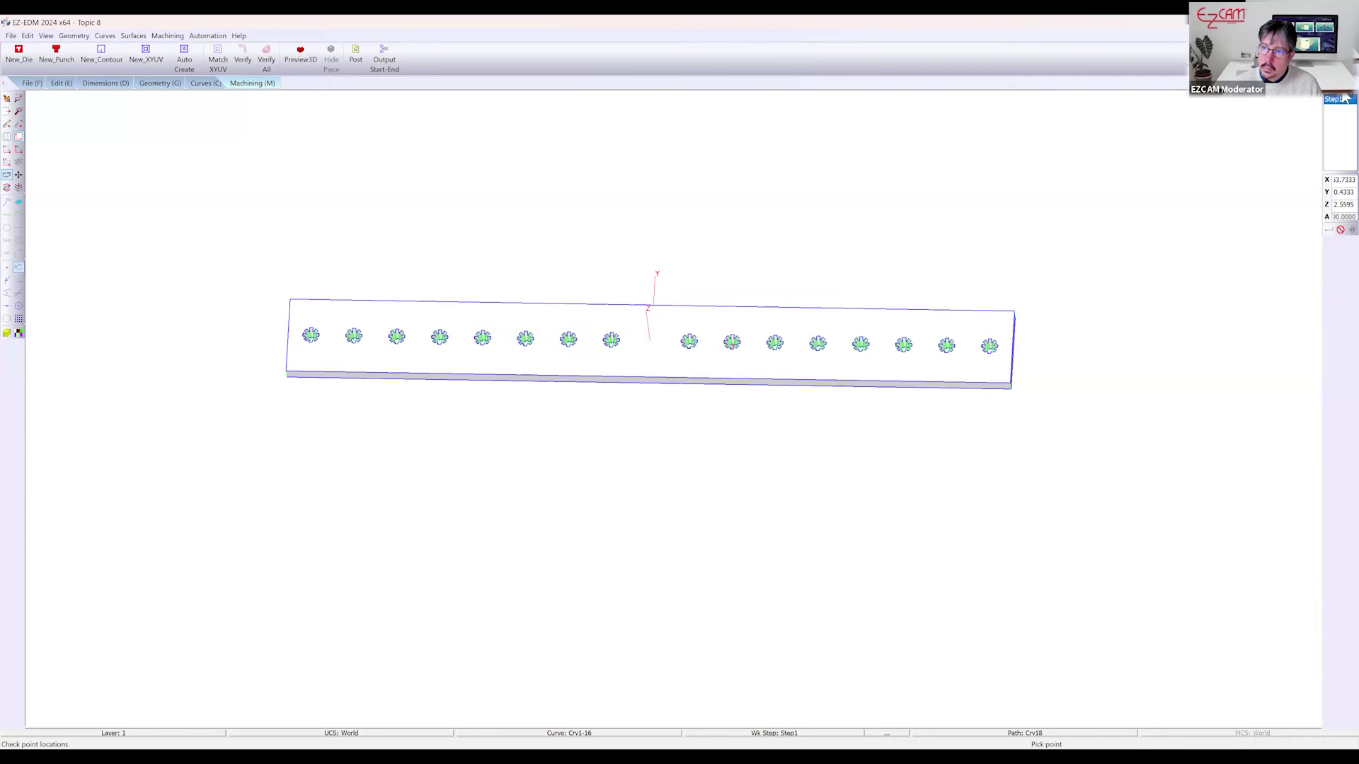
Add a Y symmetry centered at 0, 0, 0 to Step1's toolpath repetitions and verify the toolpaths along the whole bar
left_click(887, 733)
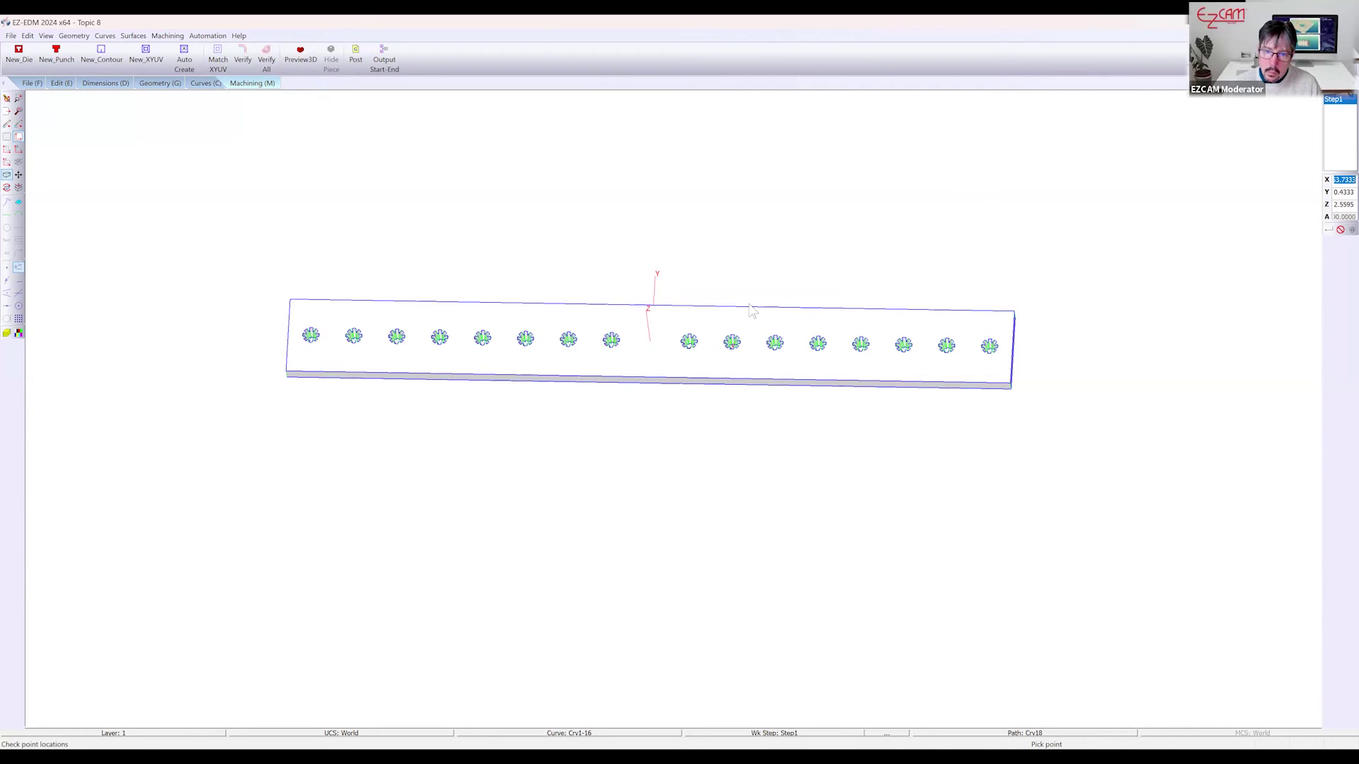
left_click(763, 359)
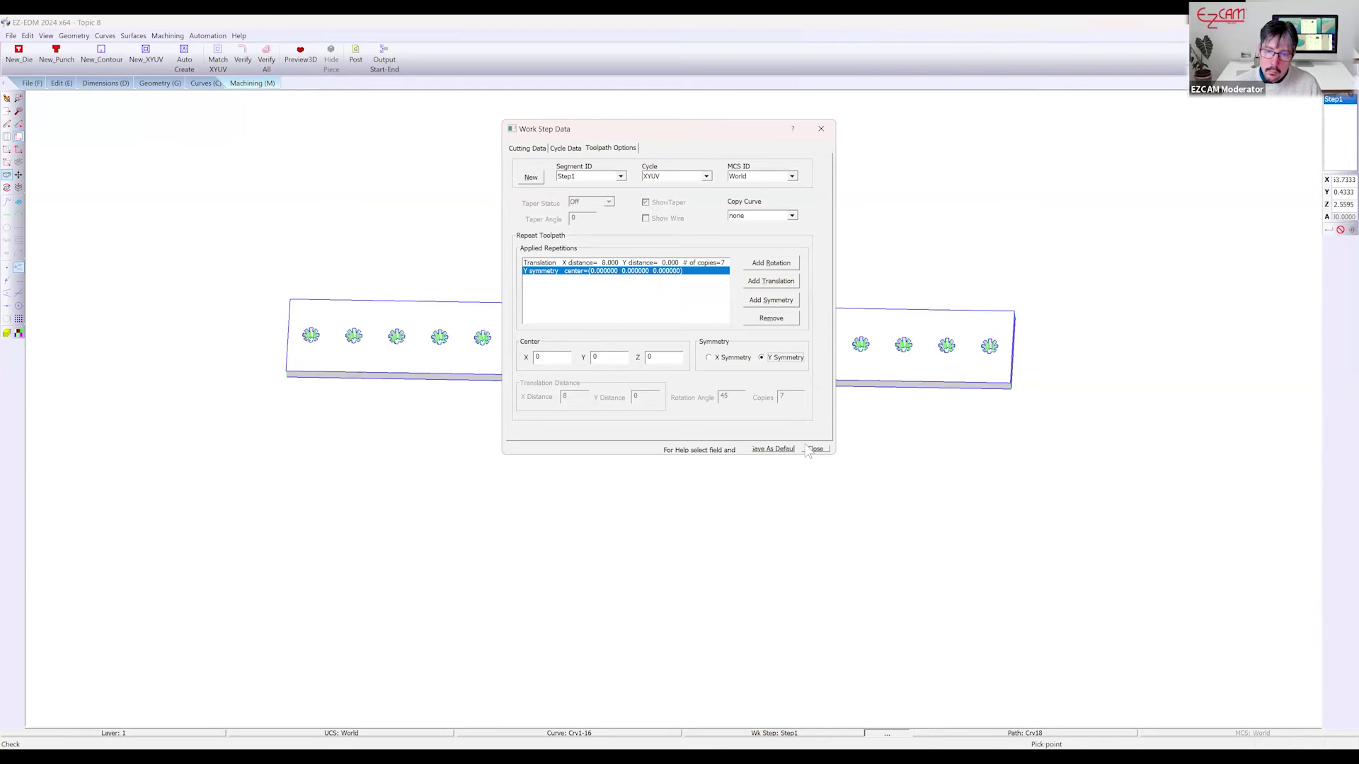
left_click(245, 62)
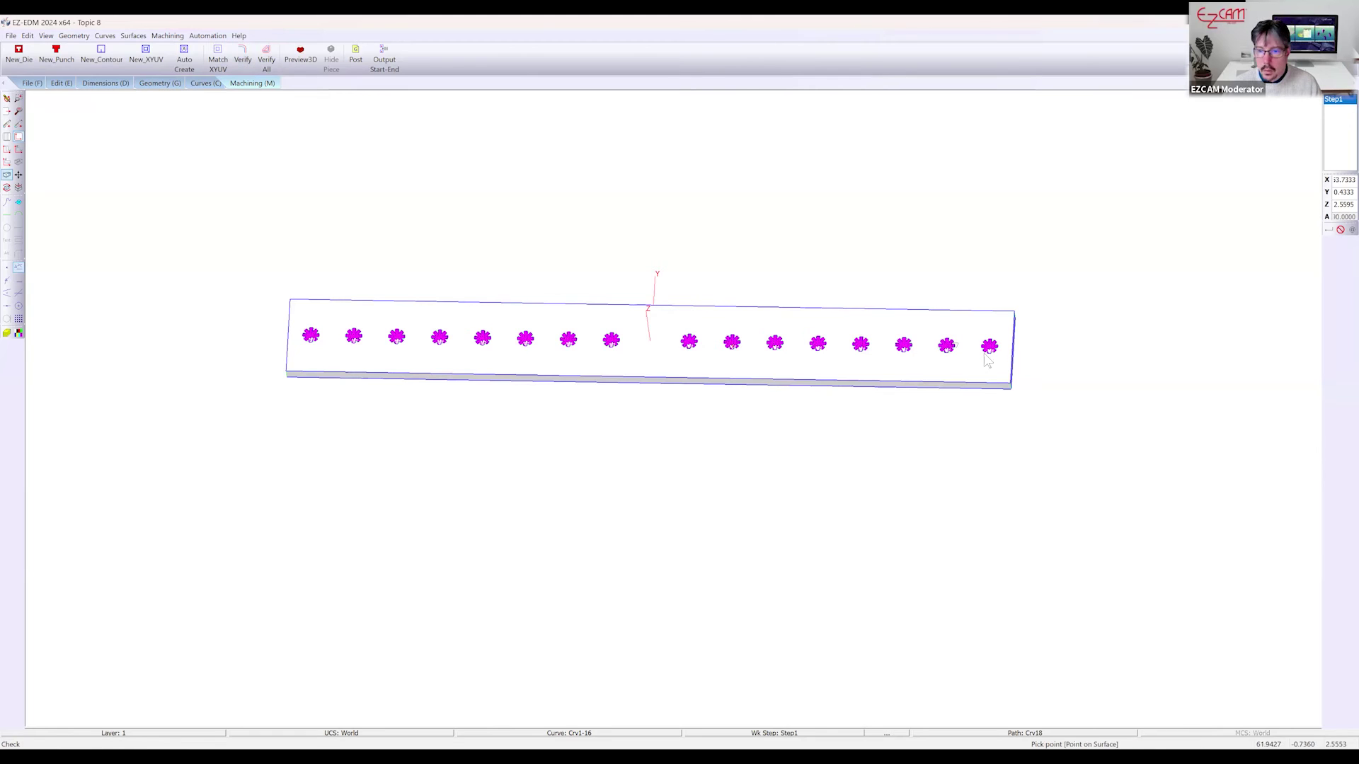
scroll(991, 358, "up", 3)
scroll(1016, 344, "up", 6)
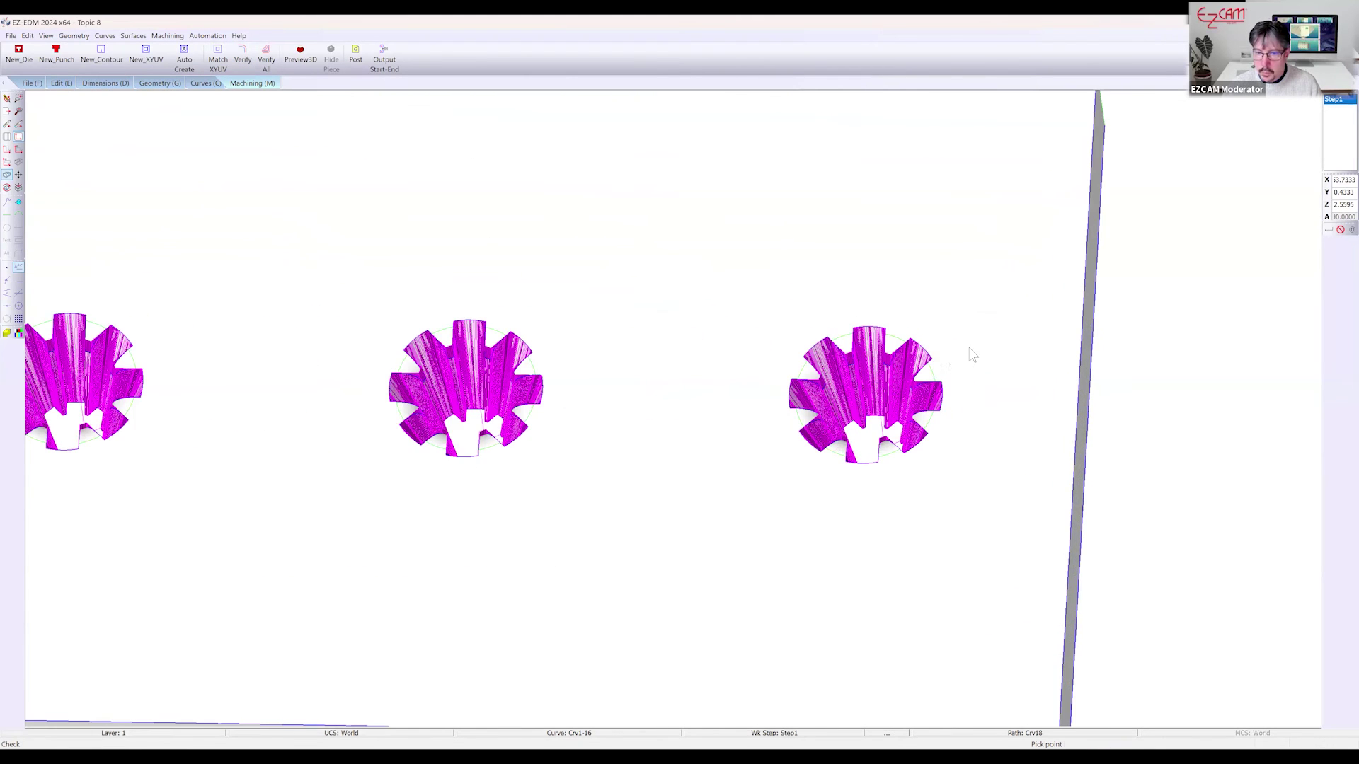
middle_click_drag(886, 428, 958, 332)
scroll(965, 332, "down", 10)
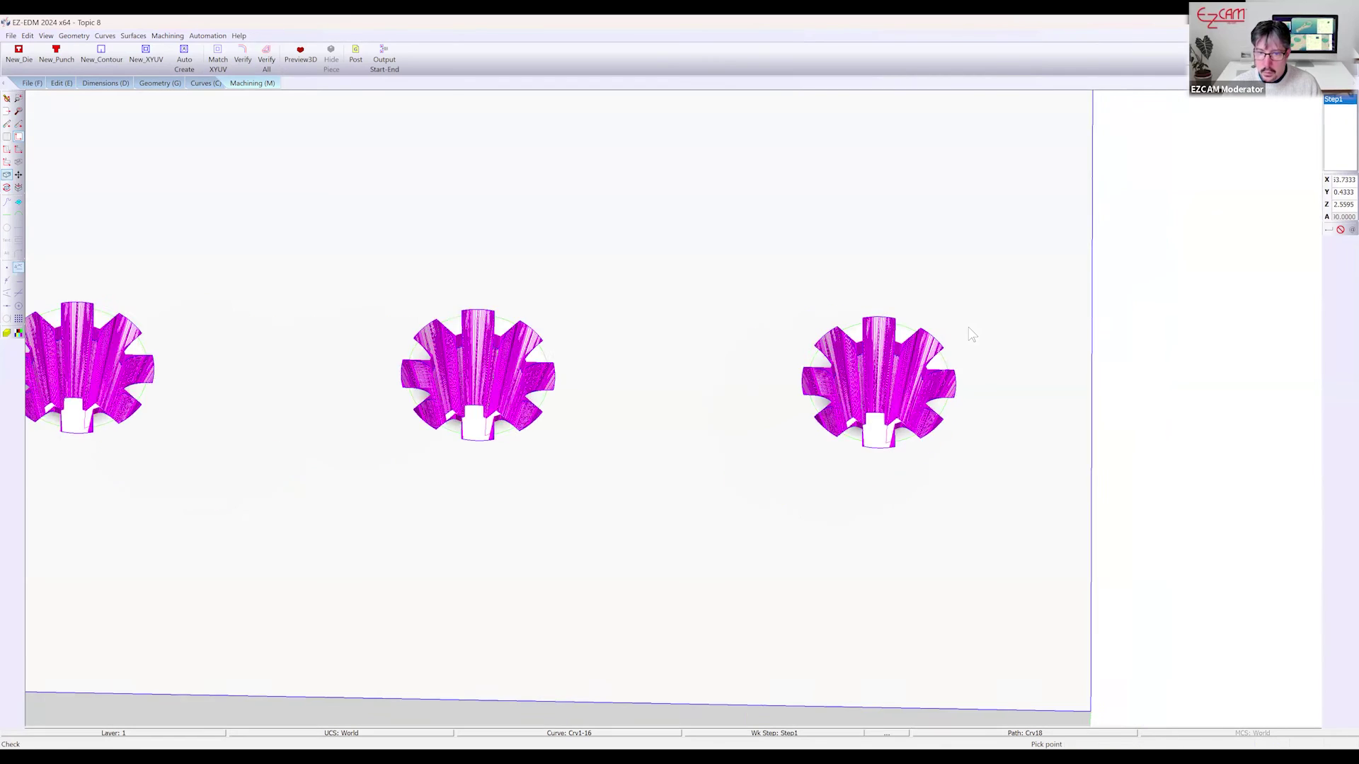
scroll(936, 365, "down", 2)
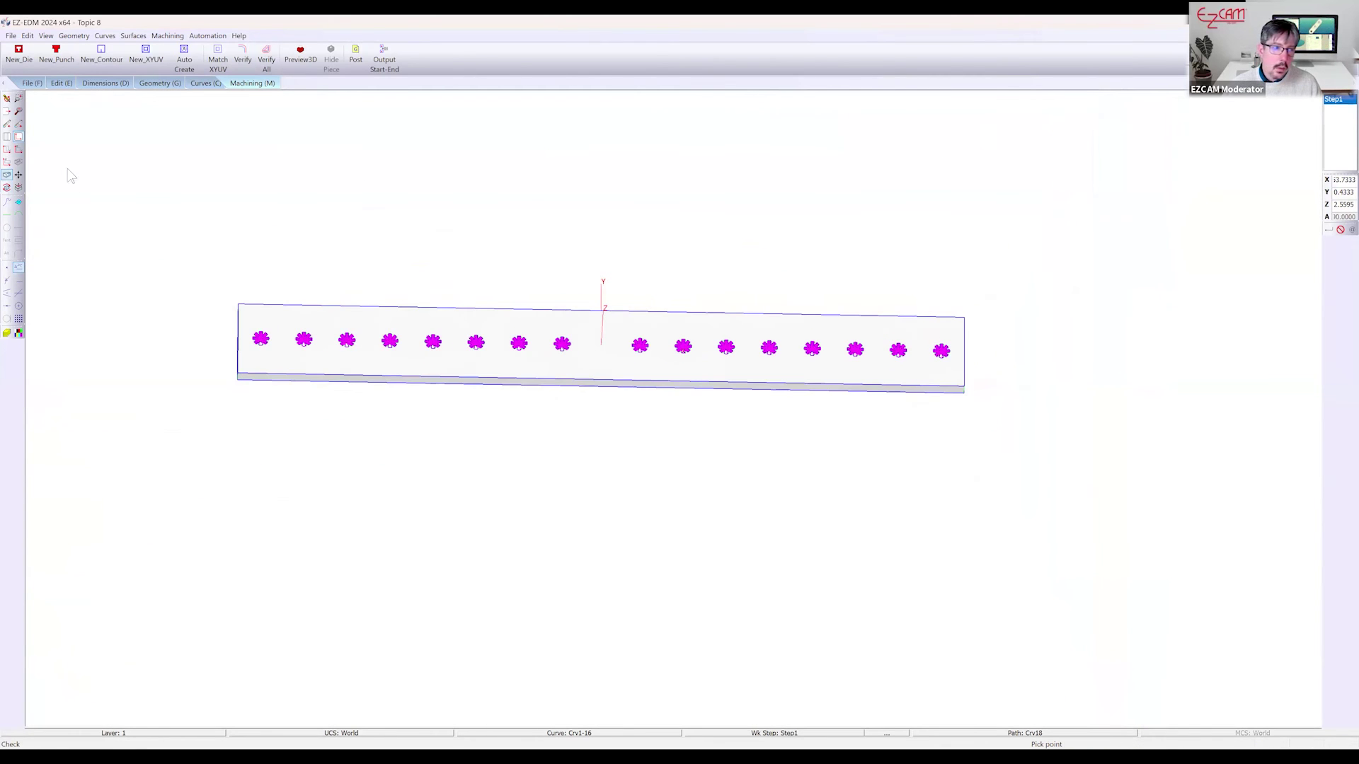
Close the Topic 8 part without saving it and open Topic 9.PRT from the PowerPoint Parts folder
left_click(30, 84)
left_click(21, 55)
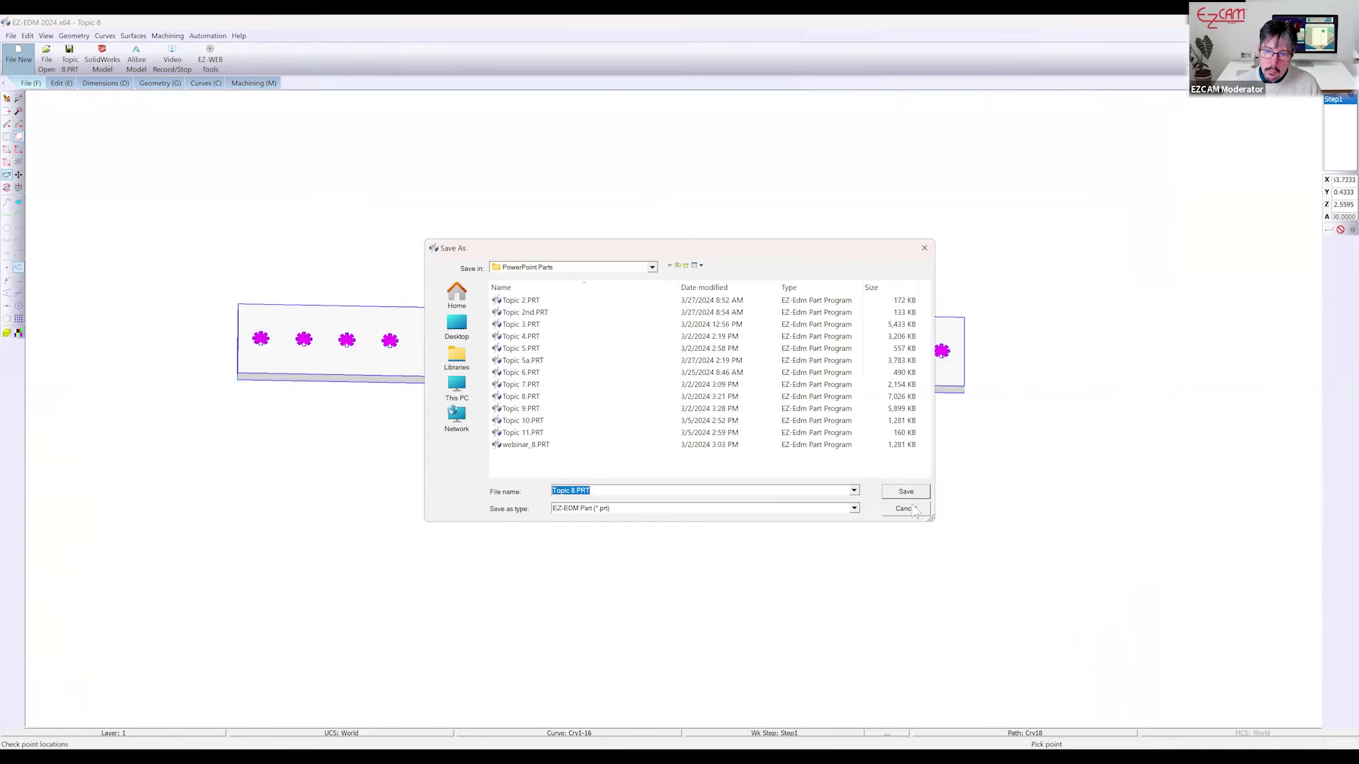
left_click(911, 504)
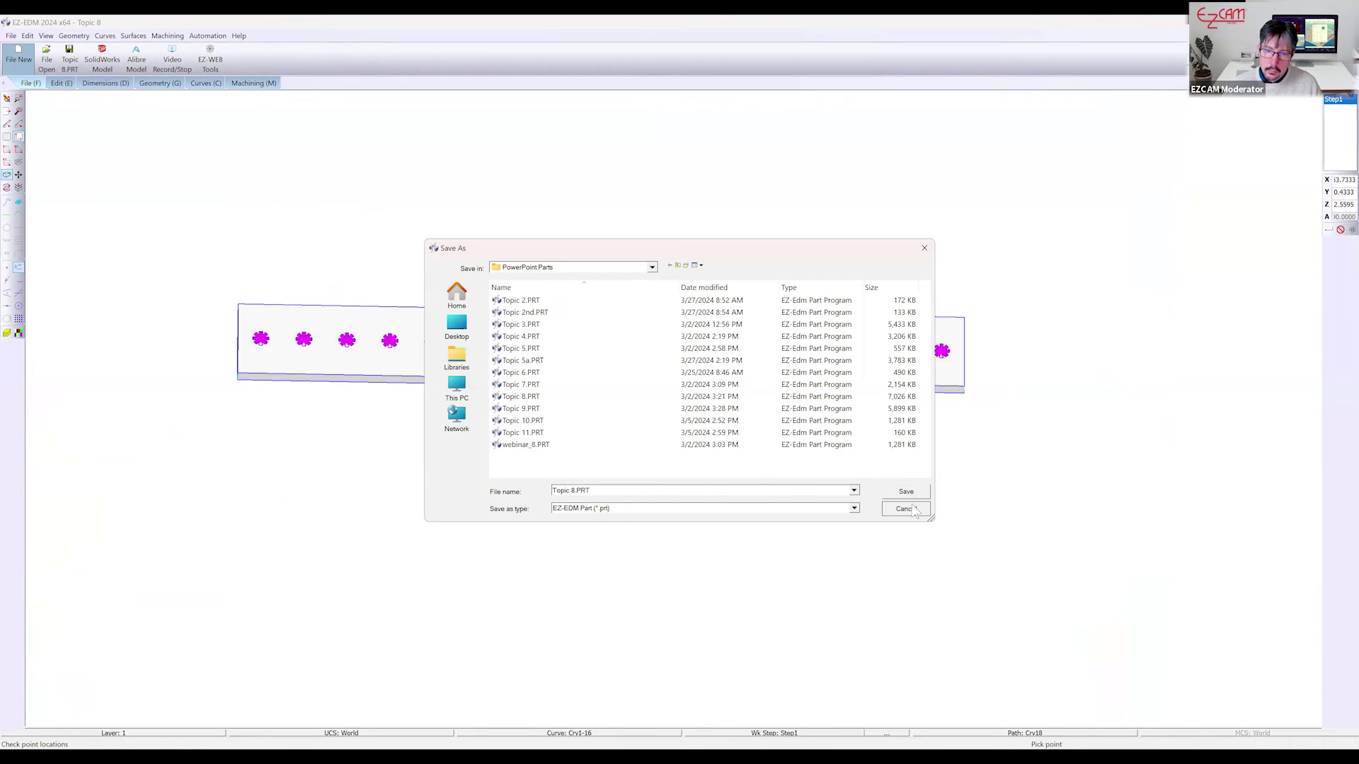
left_click(612, 404)
left_click(607, 416)
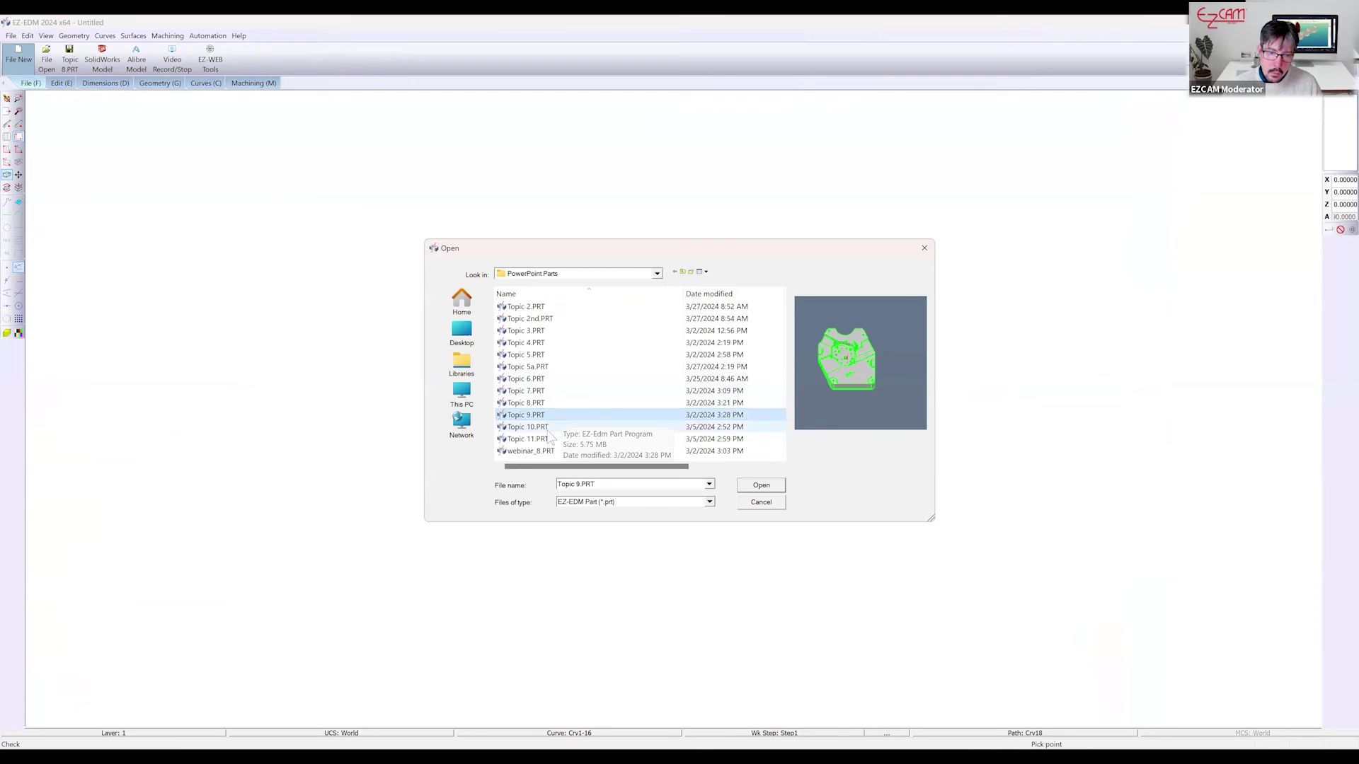
double_click(672, 416)
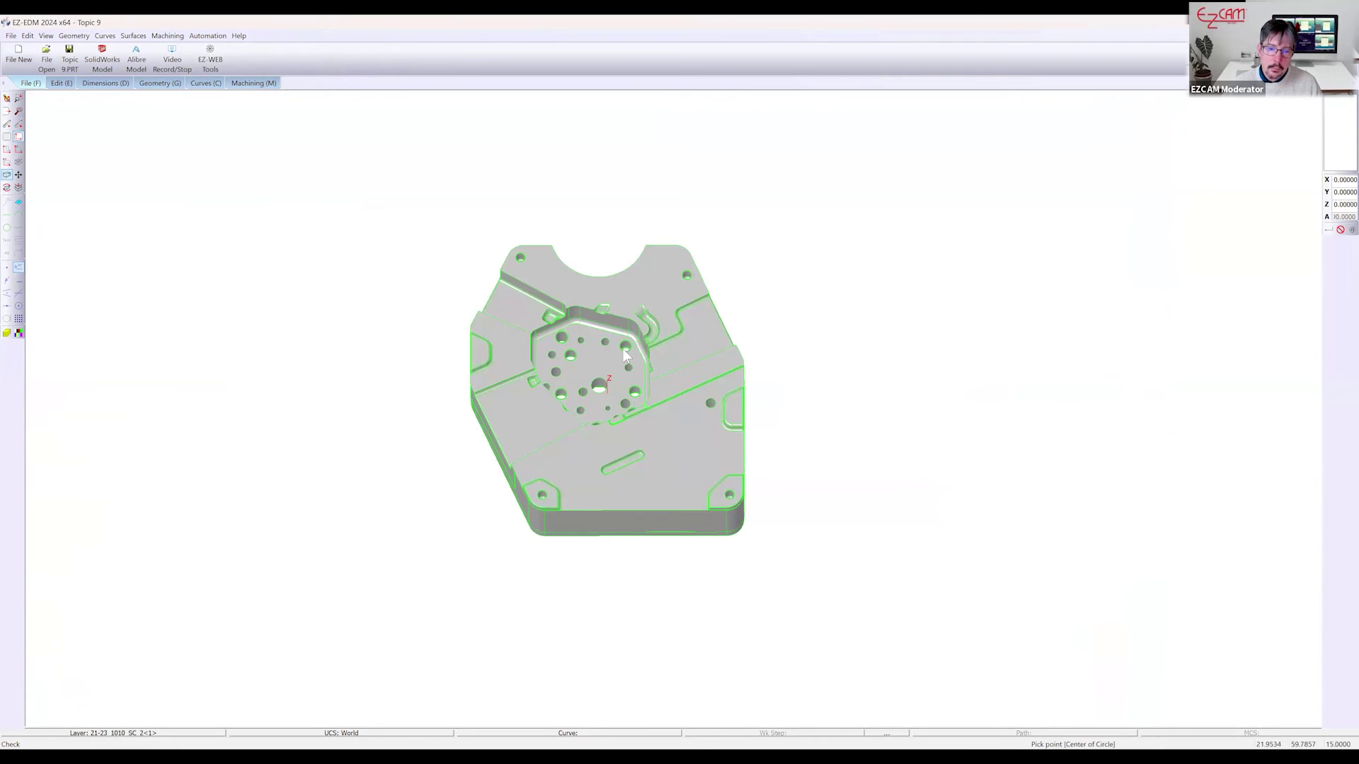
Inspect the plate's recessed pocket and create curves for its round through holes with Hole Recognition
scroll(613, 341, "up", 3)
scroll(613, 342, "up", 5)
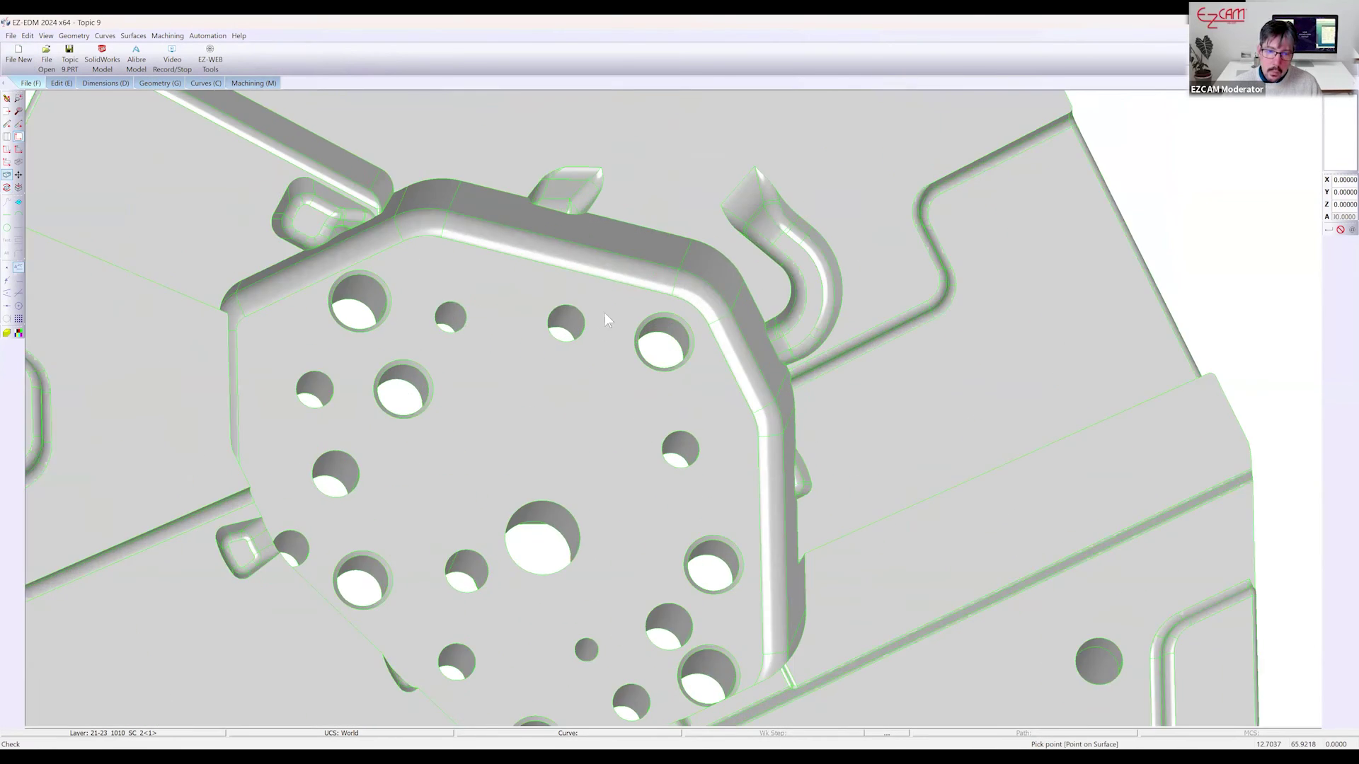
scroll(377, 353, "down", 4)
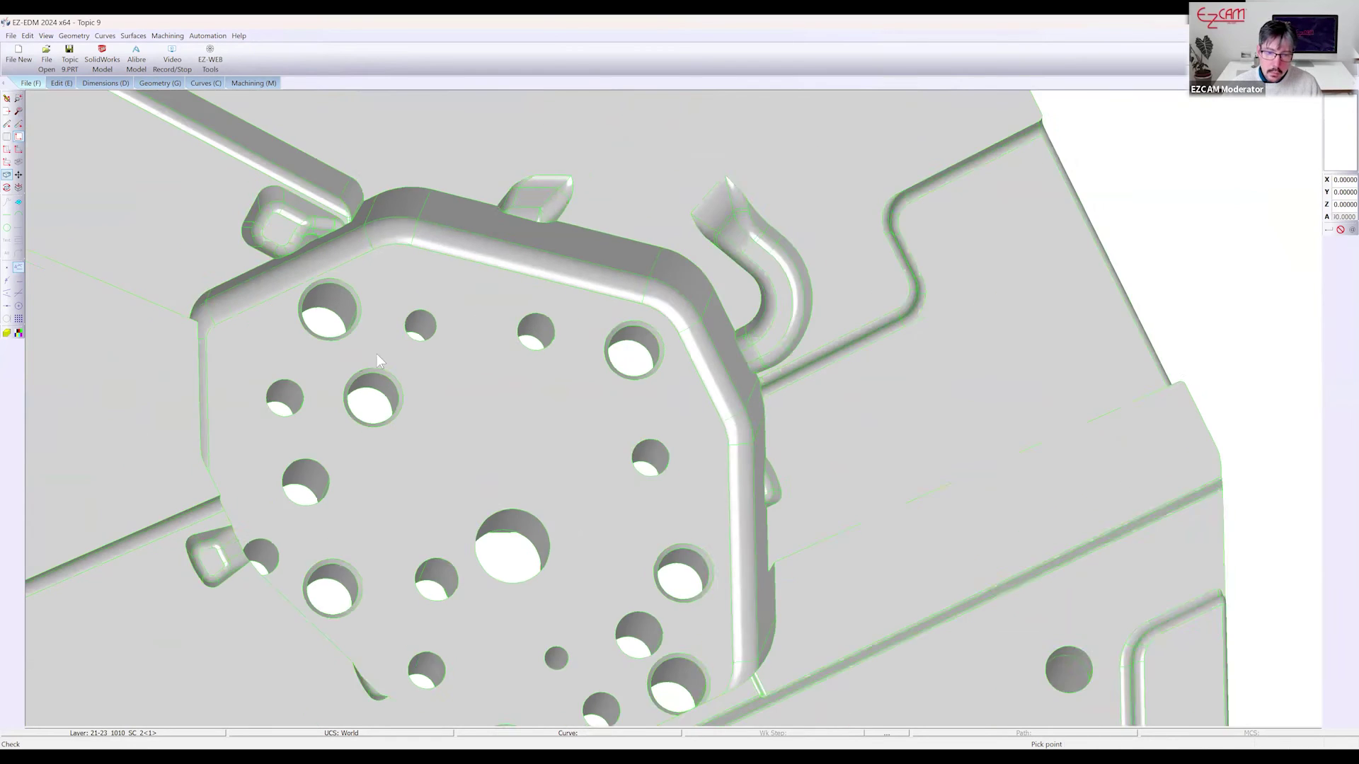
mouse_move(755, 520)
middle_mouse_down()
mouse_move(742, 559)
mouse_move(729, 333)
middle_mouse_up()
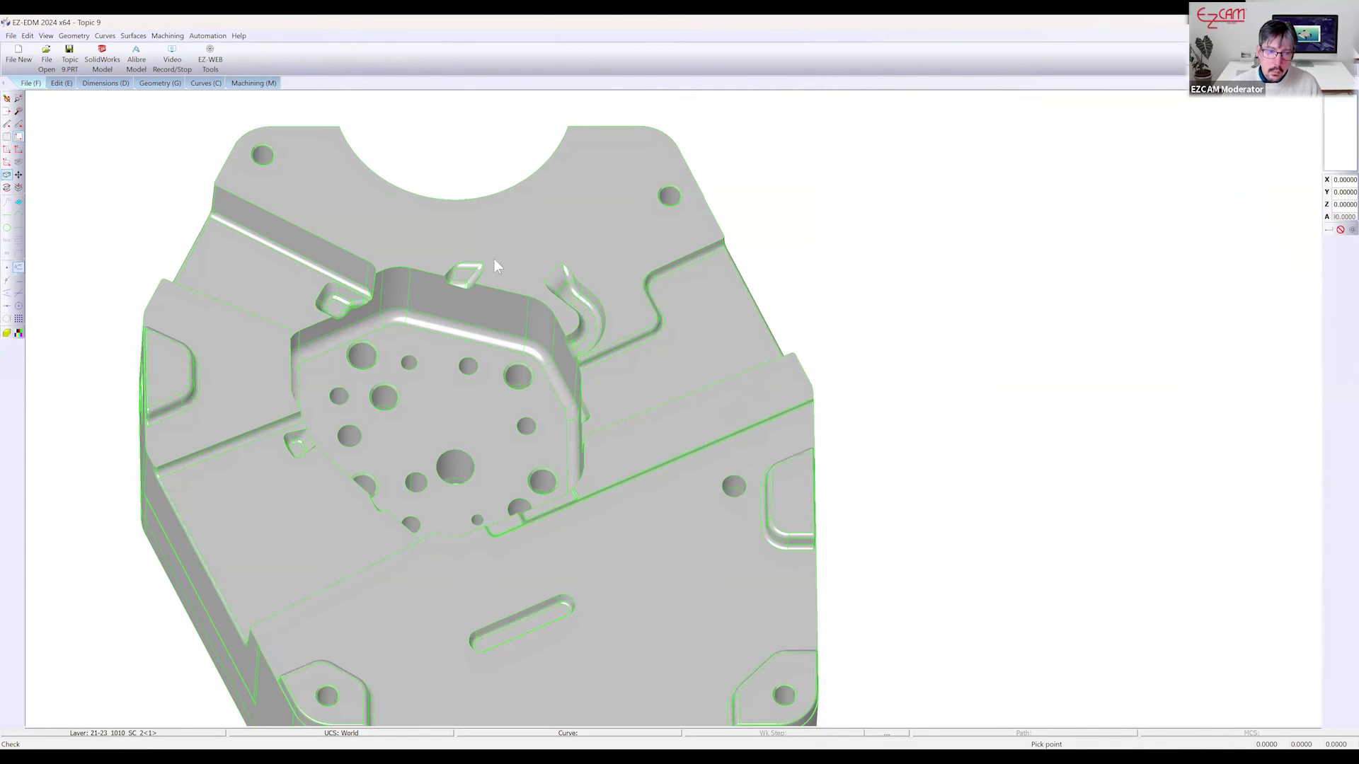
left_click(203, 83)
left_click(155, 62)
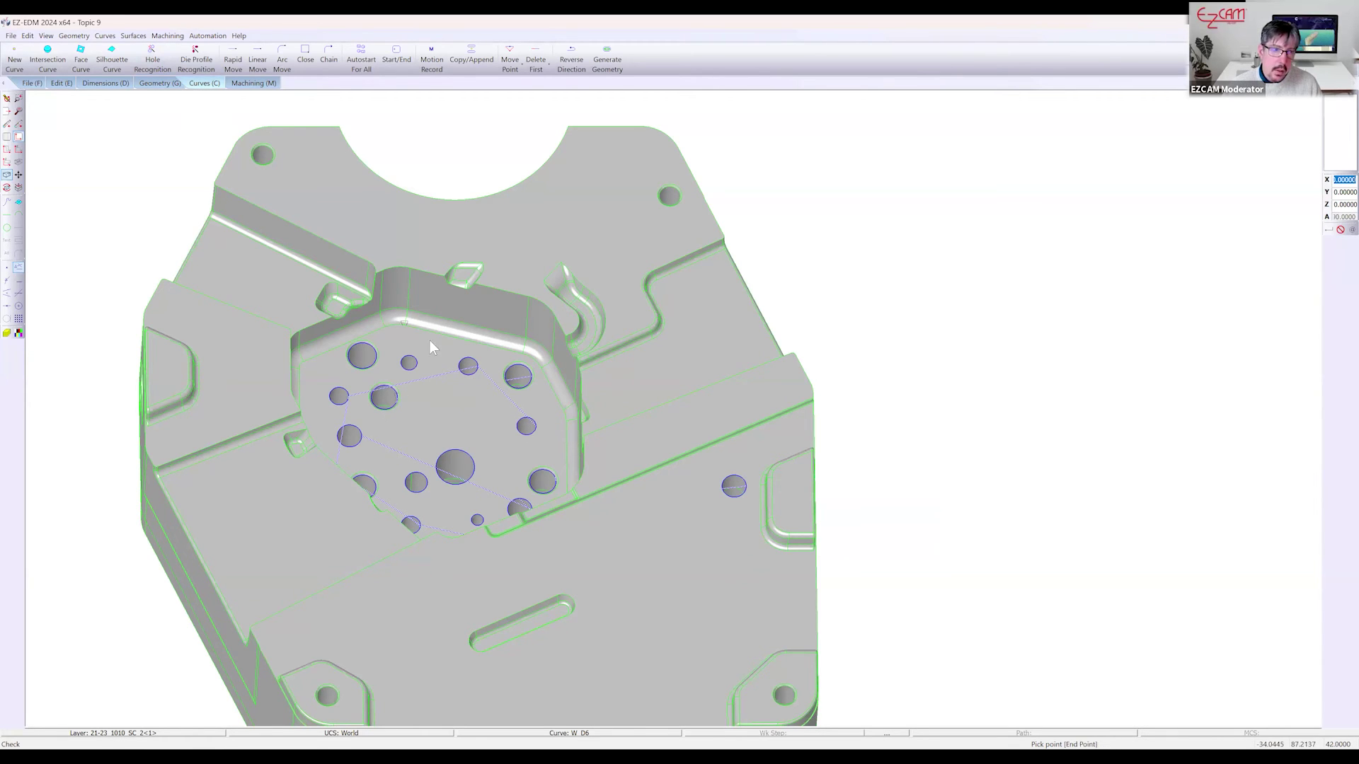
Add automatic start/end points to all hole curves, using the Die profile type and counterclockwise direction
left_click(362, 65)
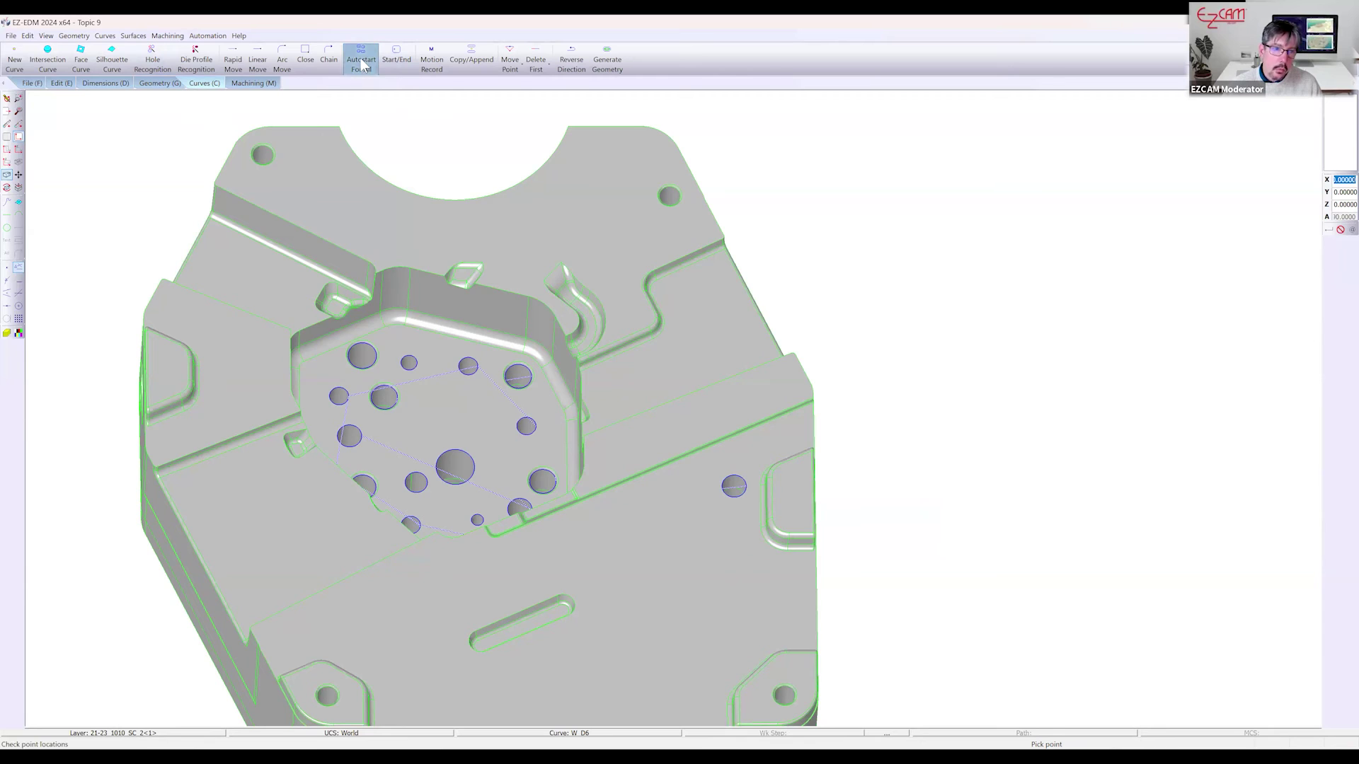
left_click(640, 468)
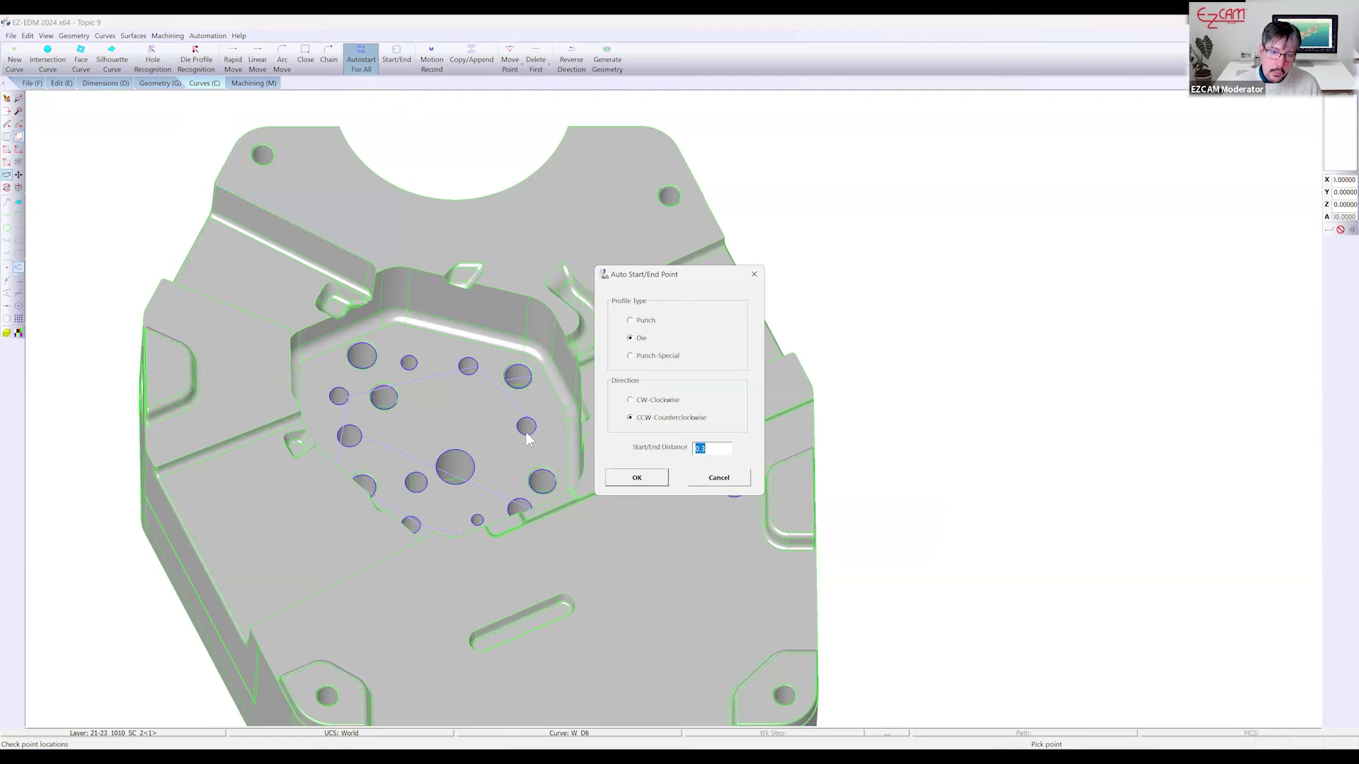
left_click(625, 480)
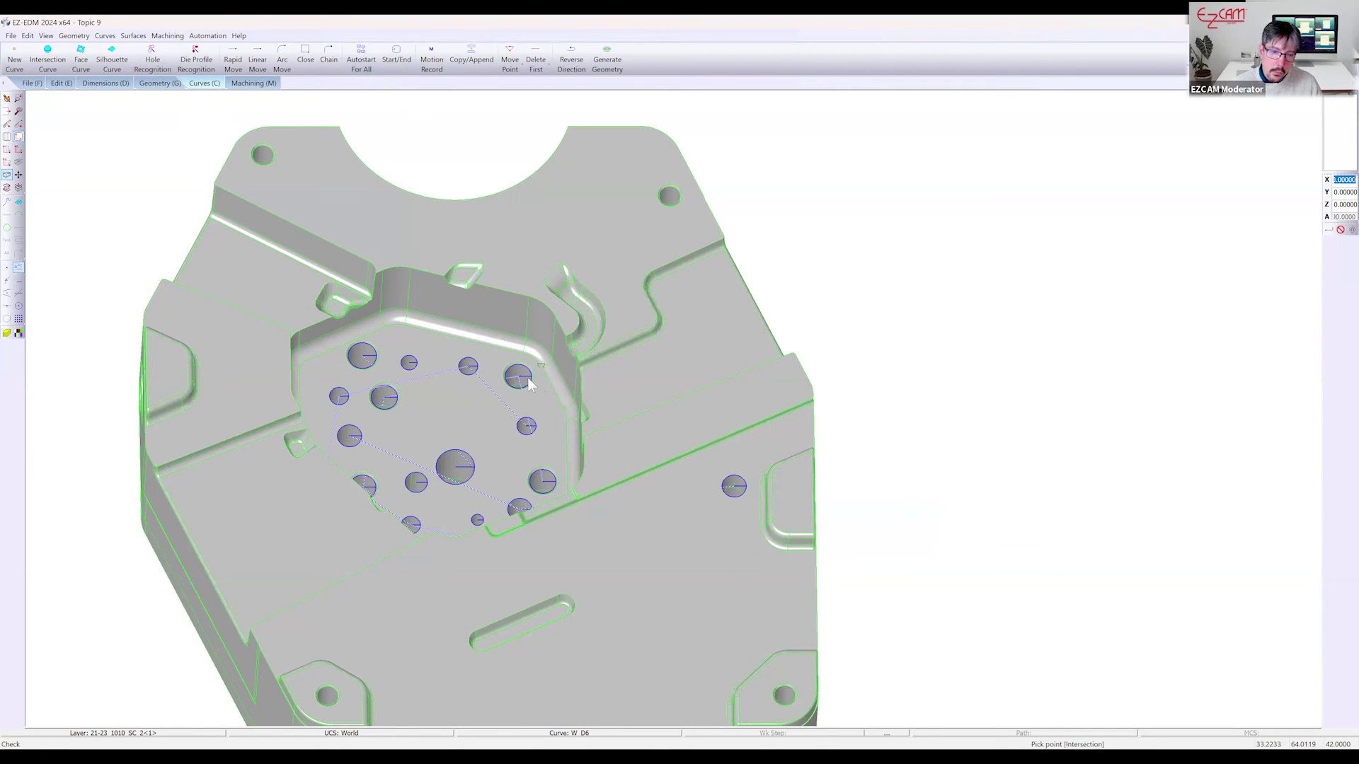
Create a Contouring work step Step1 for all the plate's hole curves, using automatic Z data, and verify its toolpaths
scroll(602, 343, "down", 1)
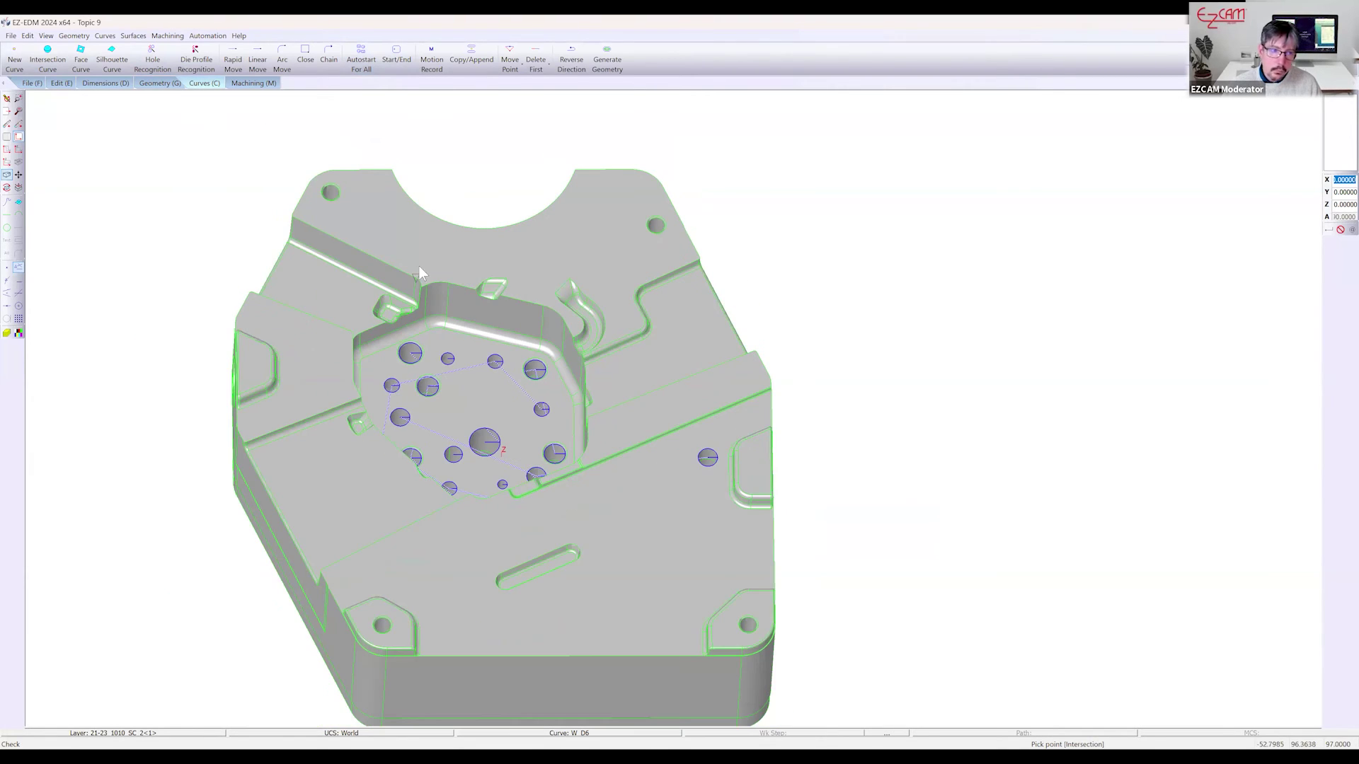
left_click(252, 85)
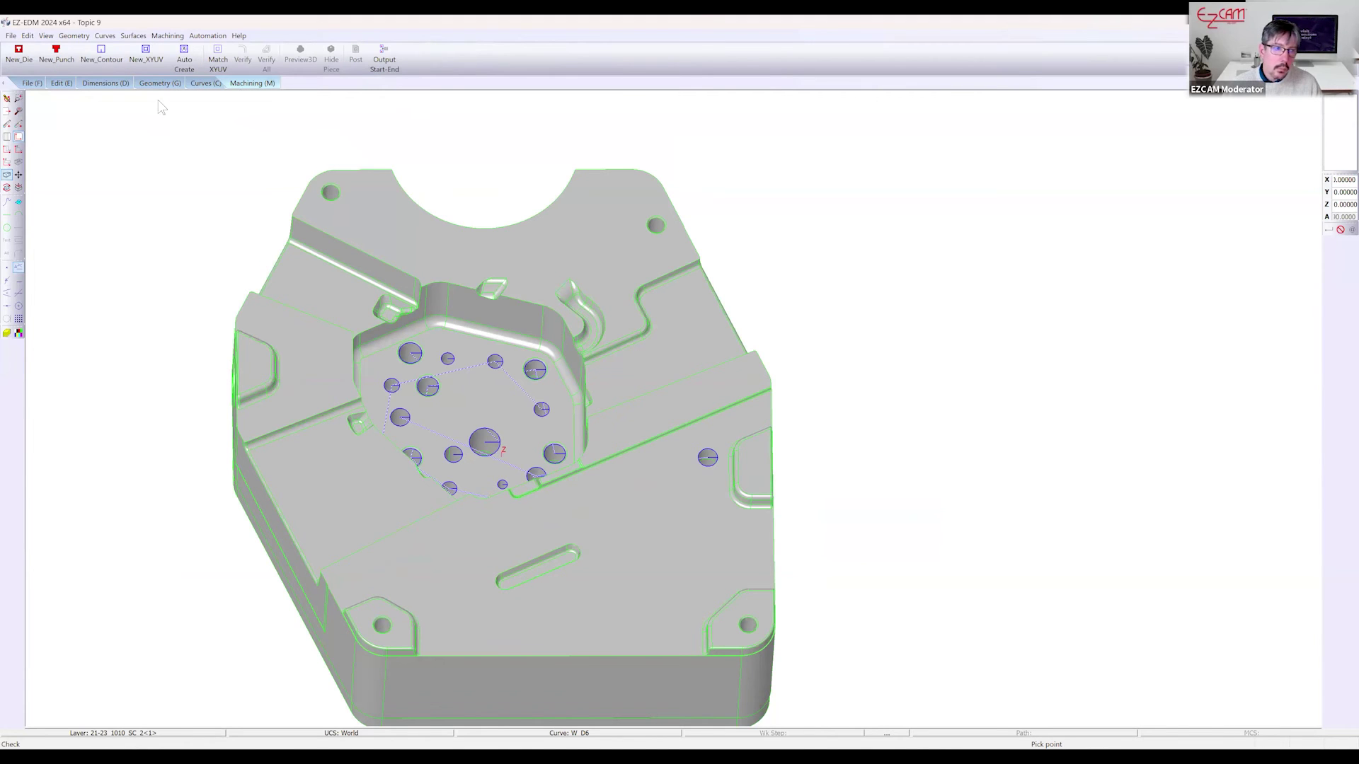
left_click(108, 54)
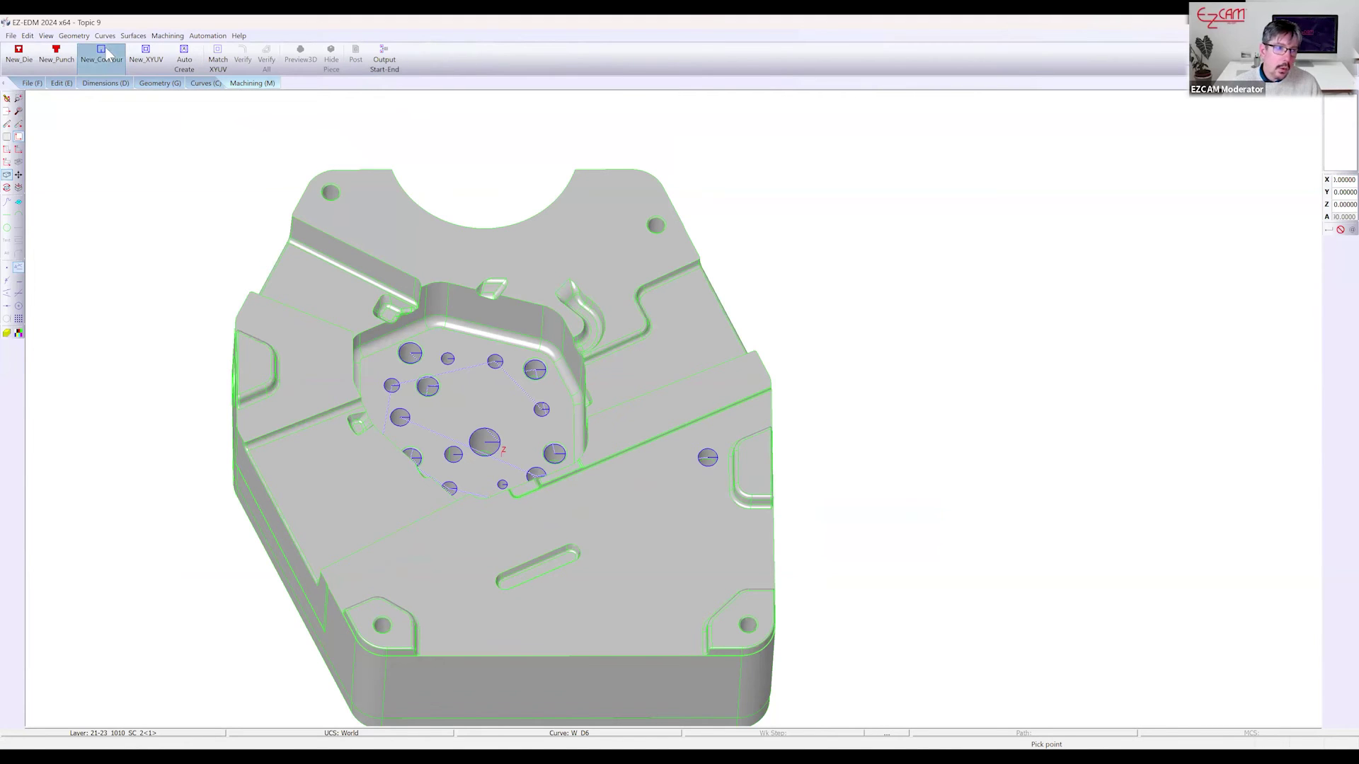
left_click(643, 183)
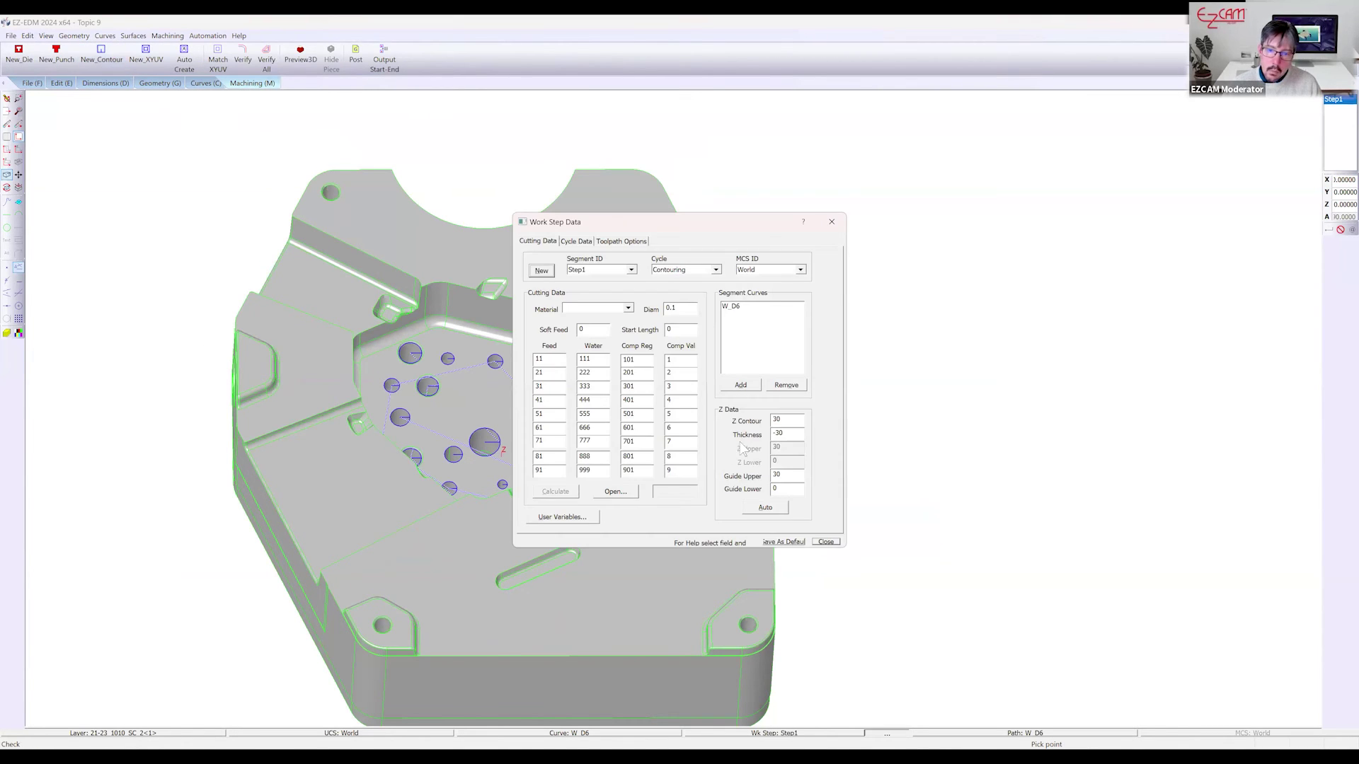
left_click(753, 386)
left_click_drag(613, 387, 612, 440)
left_click(599, 467)
left_click(761, 508)
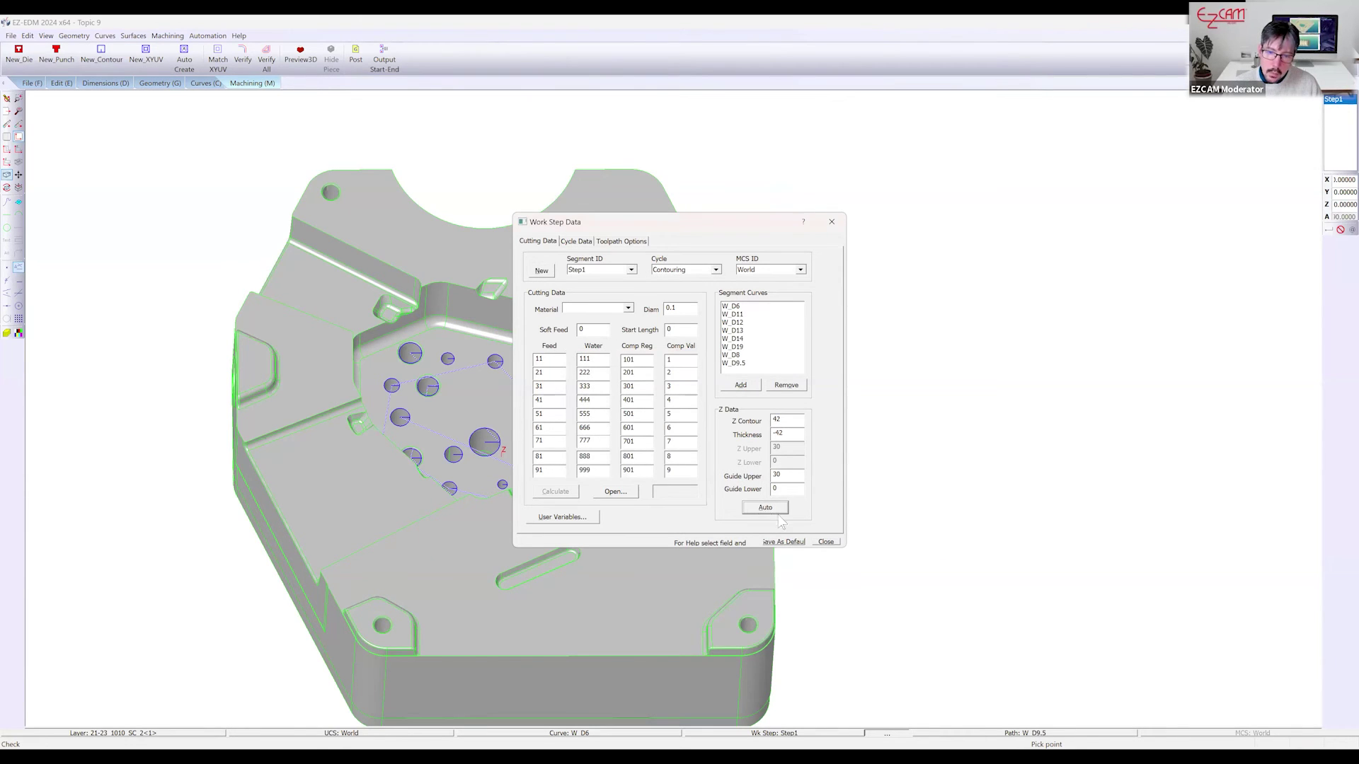
left_click(824, 543)
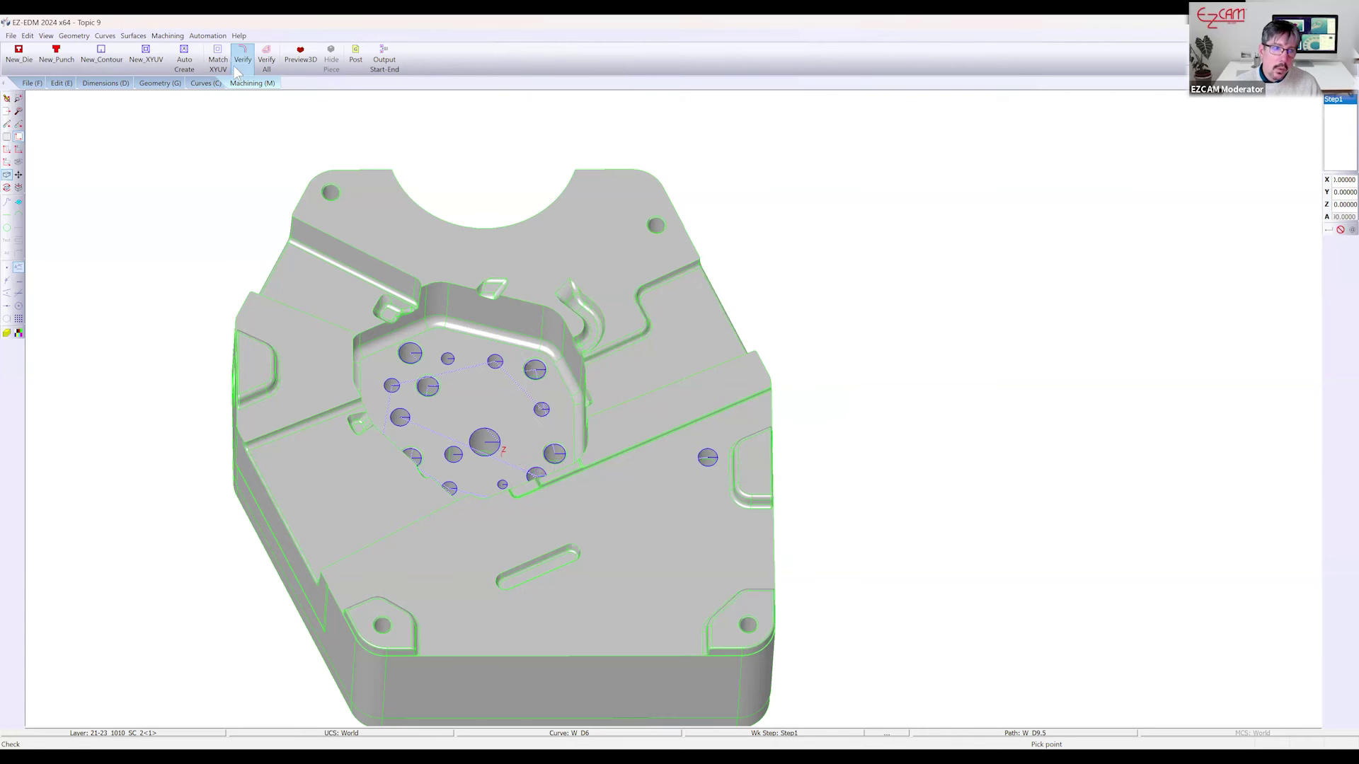
left_click(235, 63)
middle_click_drag(415, 392, 376, 392)
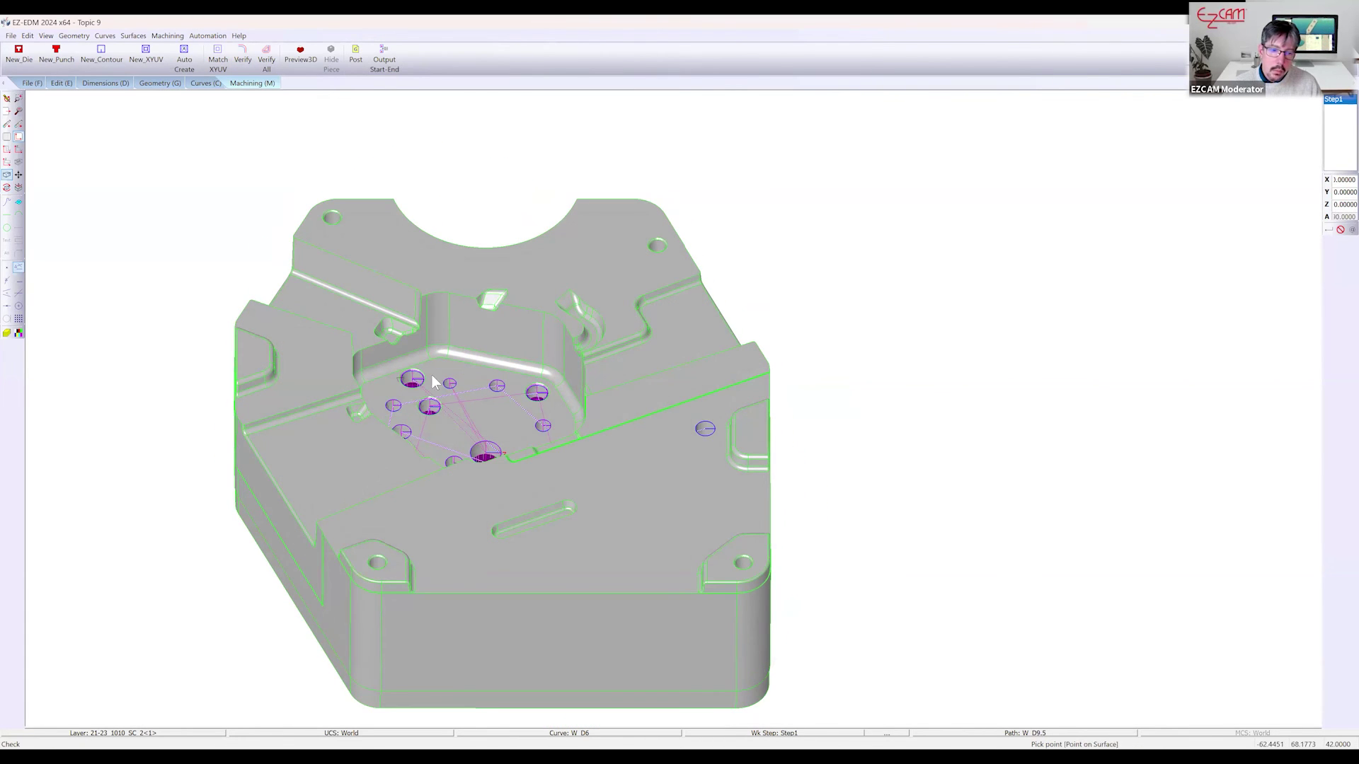
Set Step1's Guide Upper to 126.614 from a point picked above the part in front view, and verify the toolpaths again
left_click(20, 149)
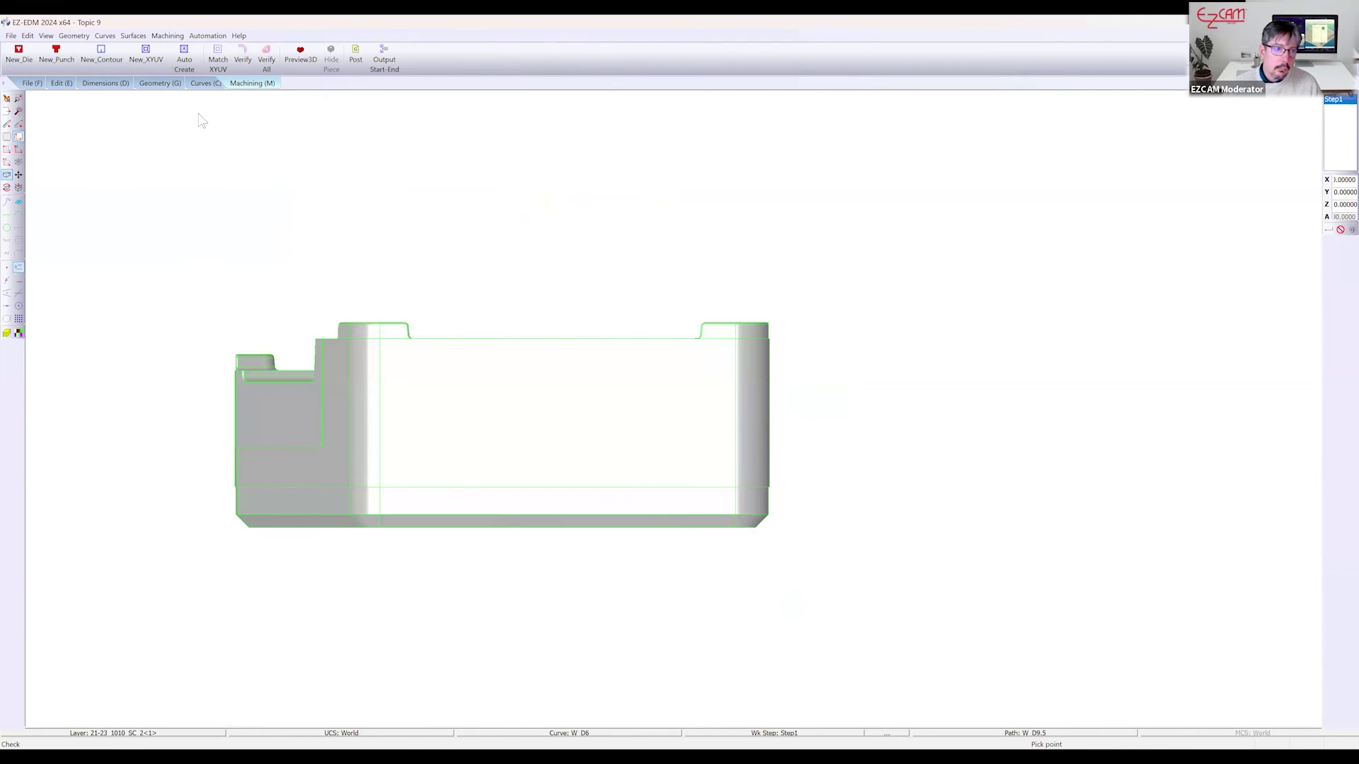
left_click(363, 306)
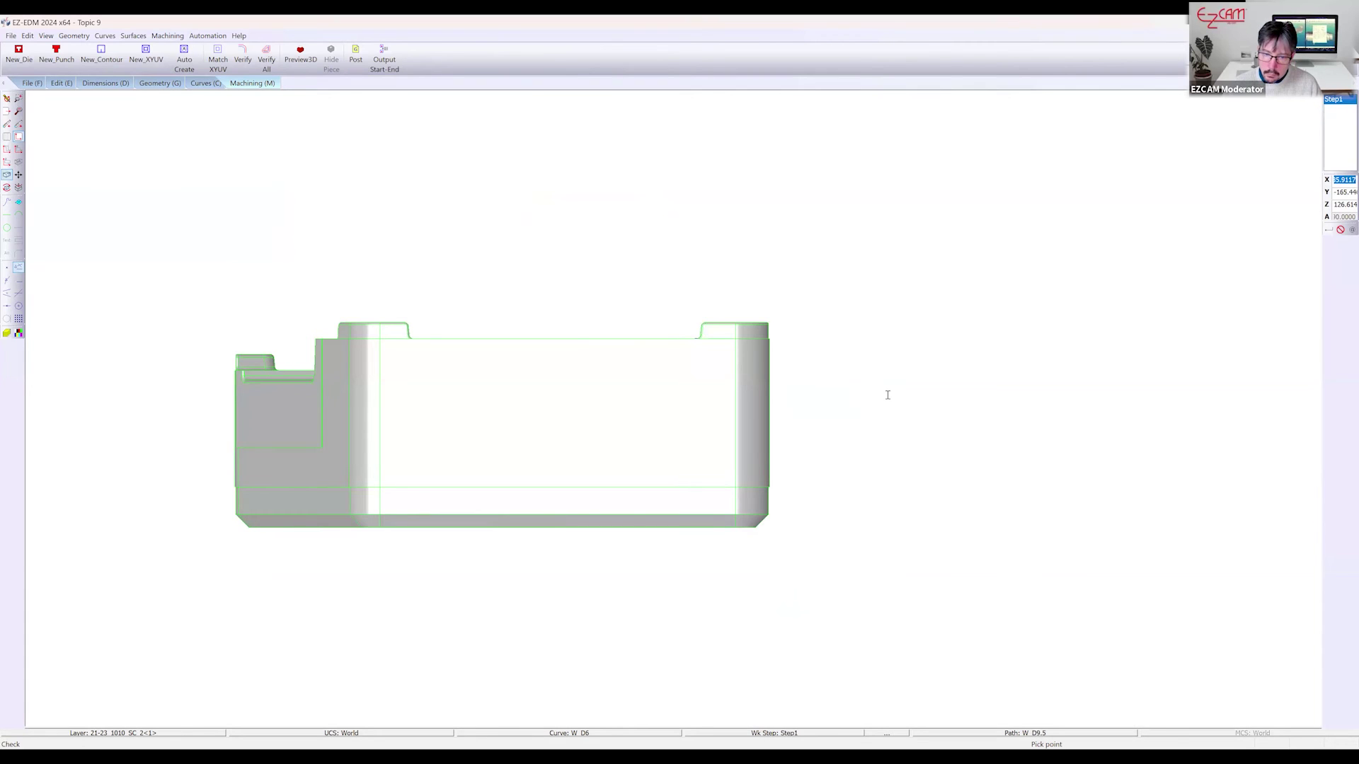
right_click(783, 472)
left_click(810, 523)
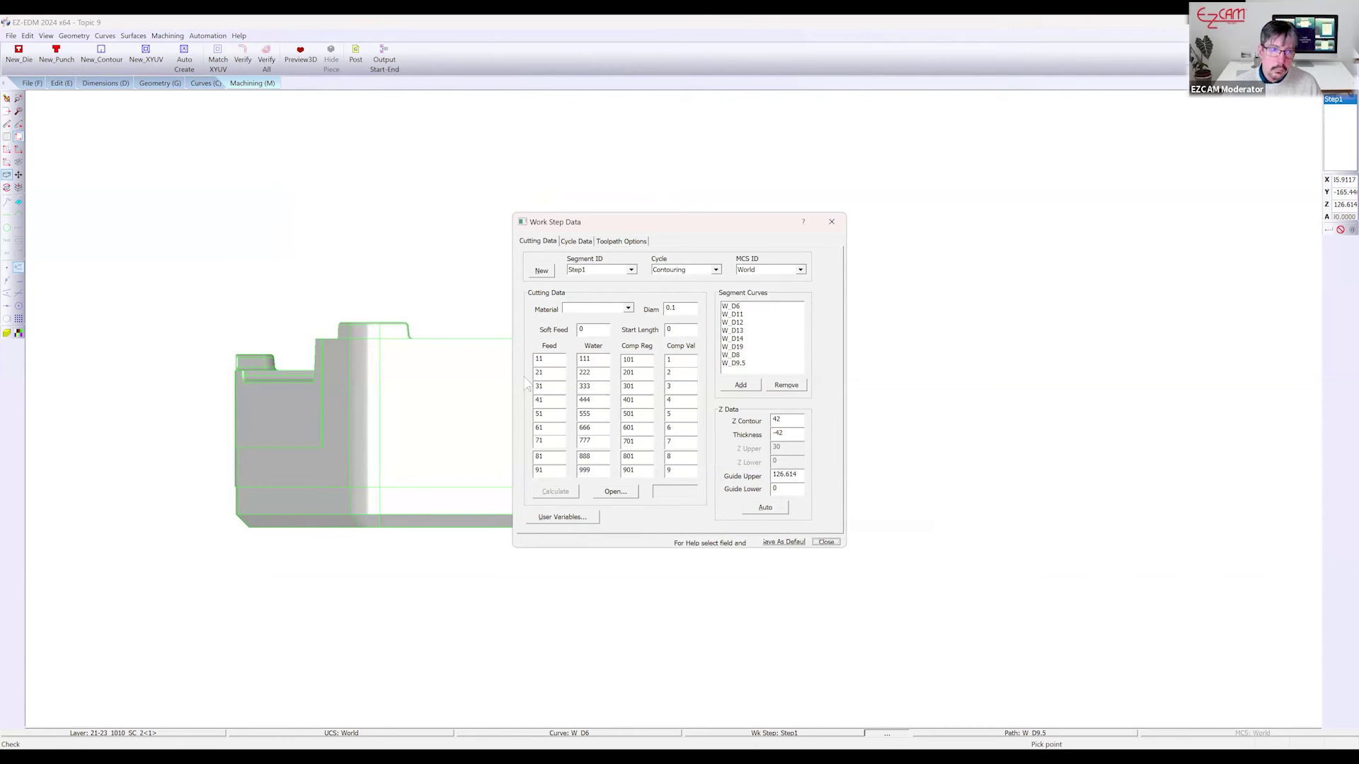
left_click(246, 52)
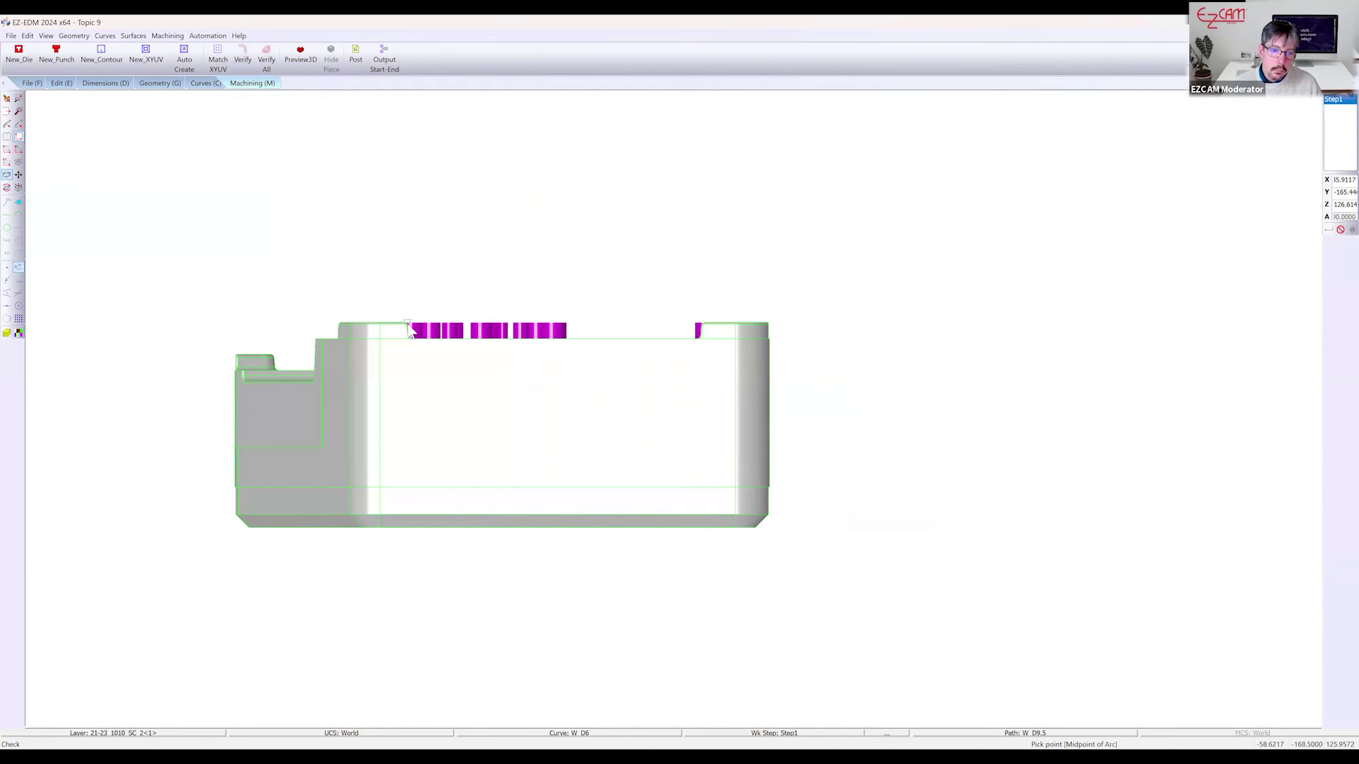
middle_click_drag(465, 321, 256, 185)
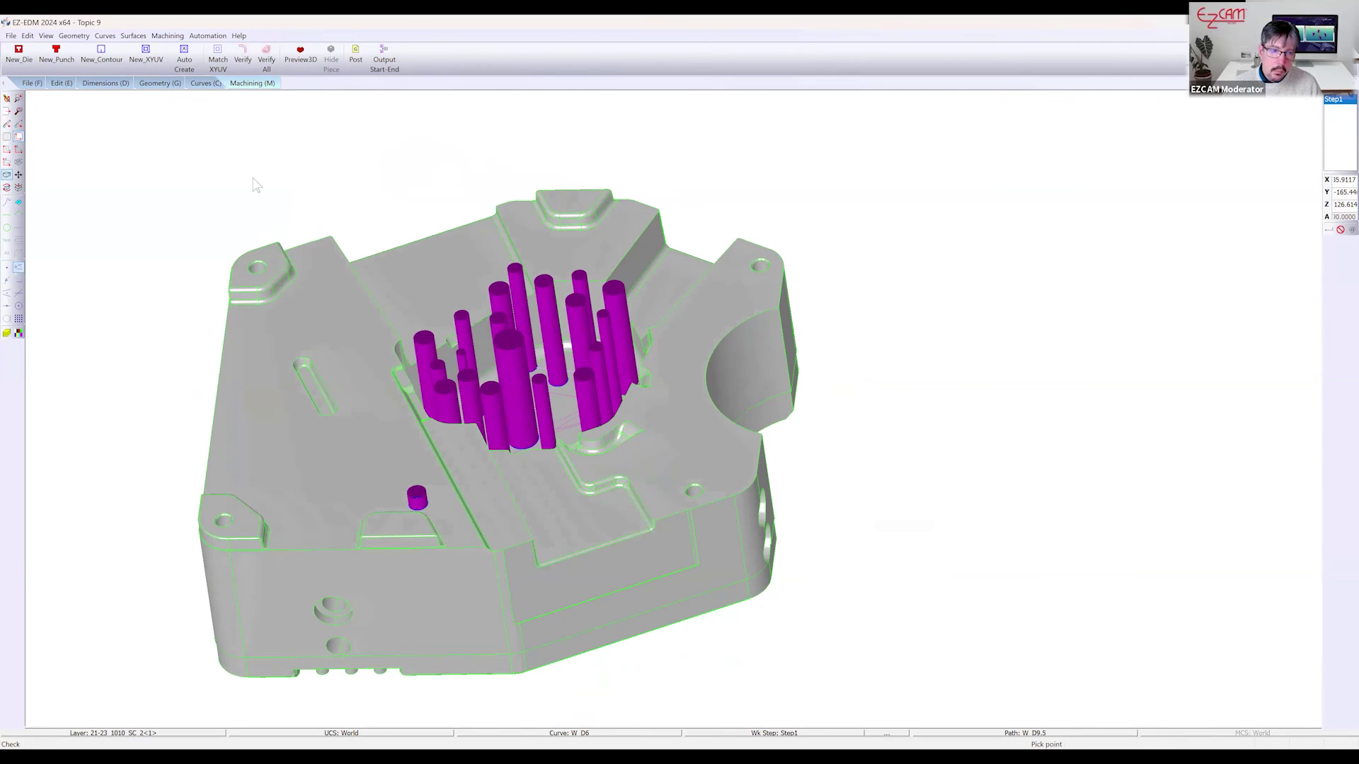
Close the Topic 9 part without saving it and open Topic 10.PRT from the PowerPoint Parts folder
left_click(32, 83)
left_click(17, 60)
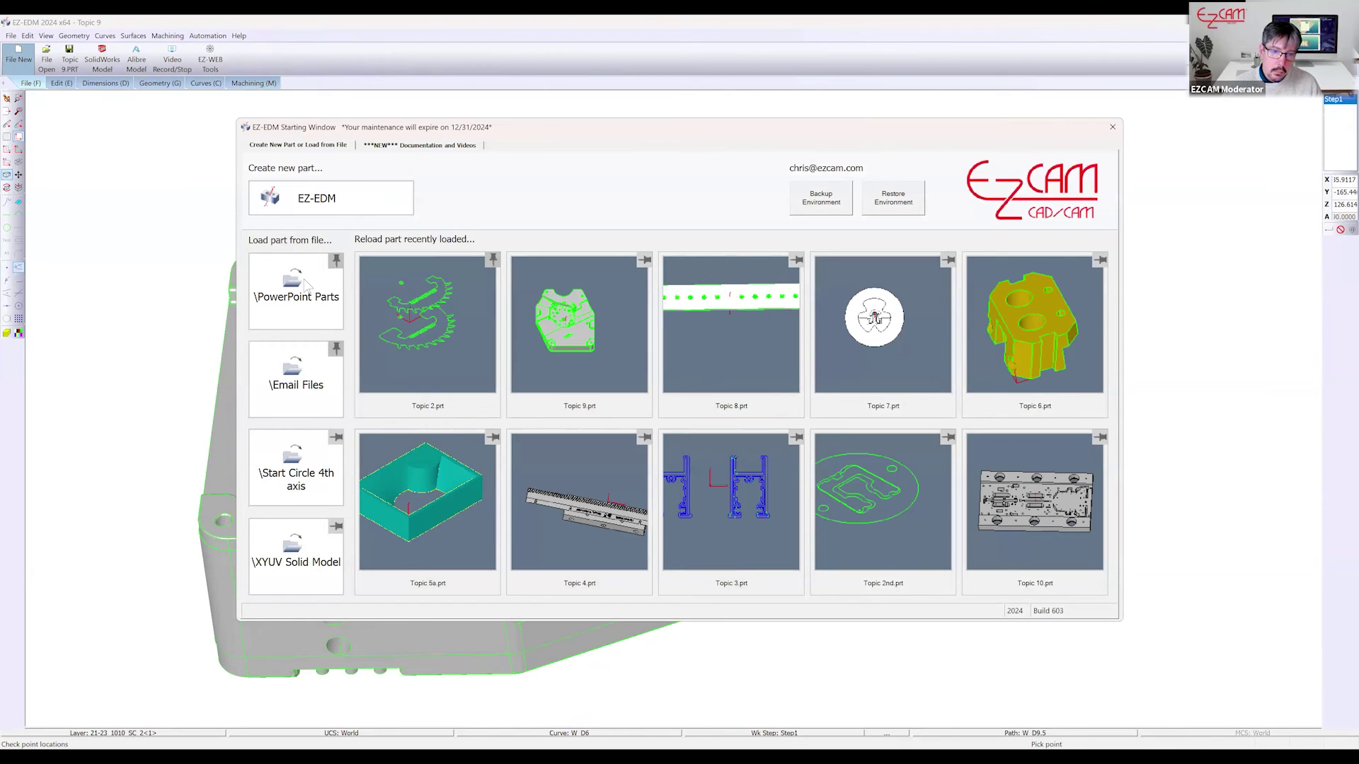
left_click(925, 511)
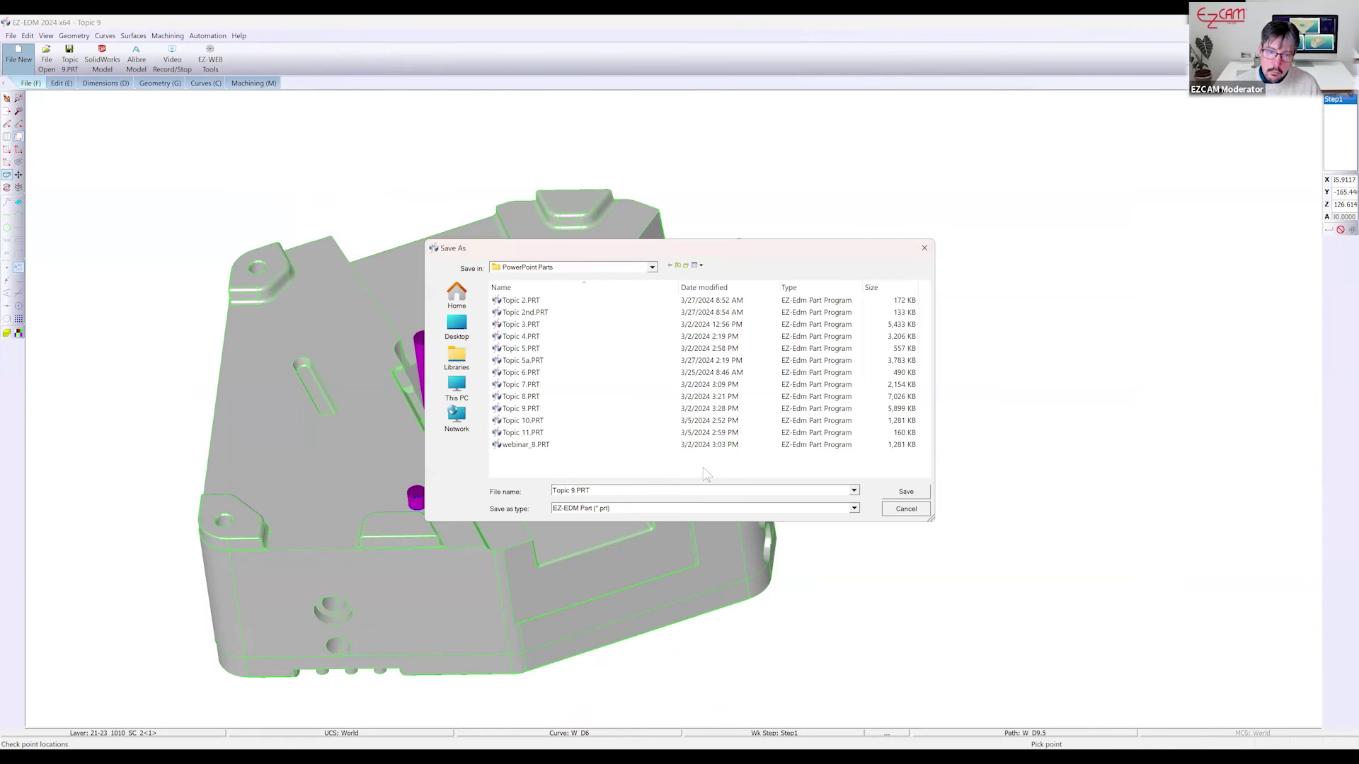
key("Escape")
left_click(566, 427)
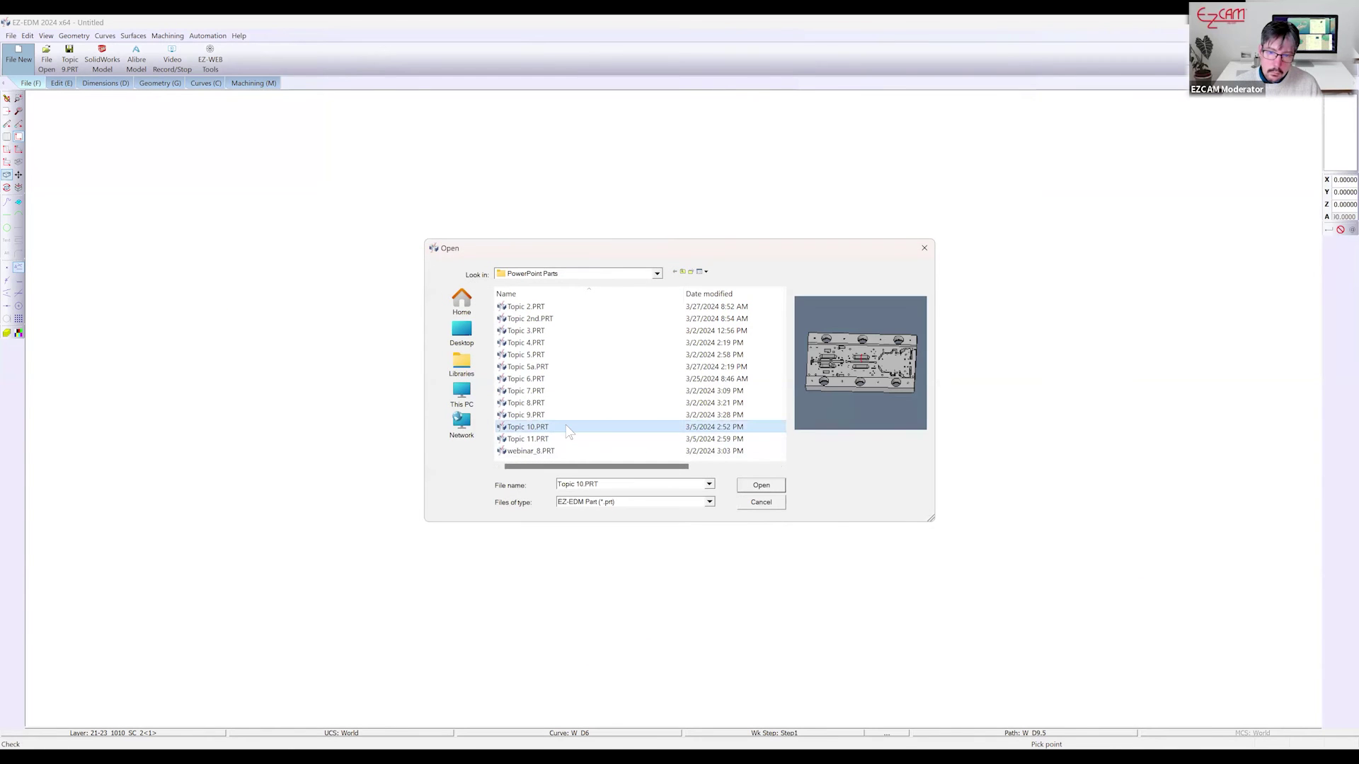
double_click(566, 427)
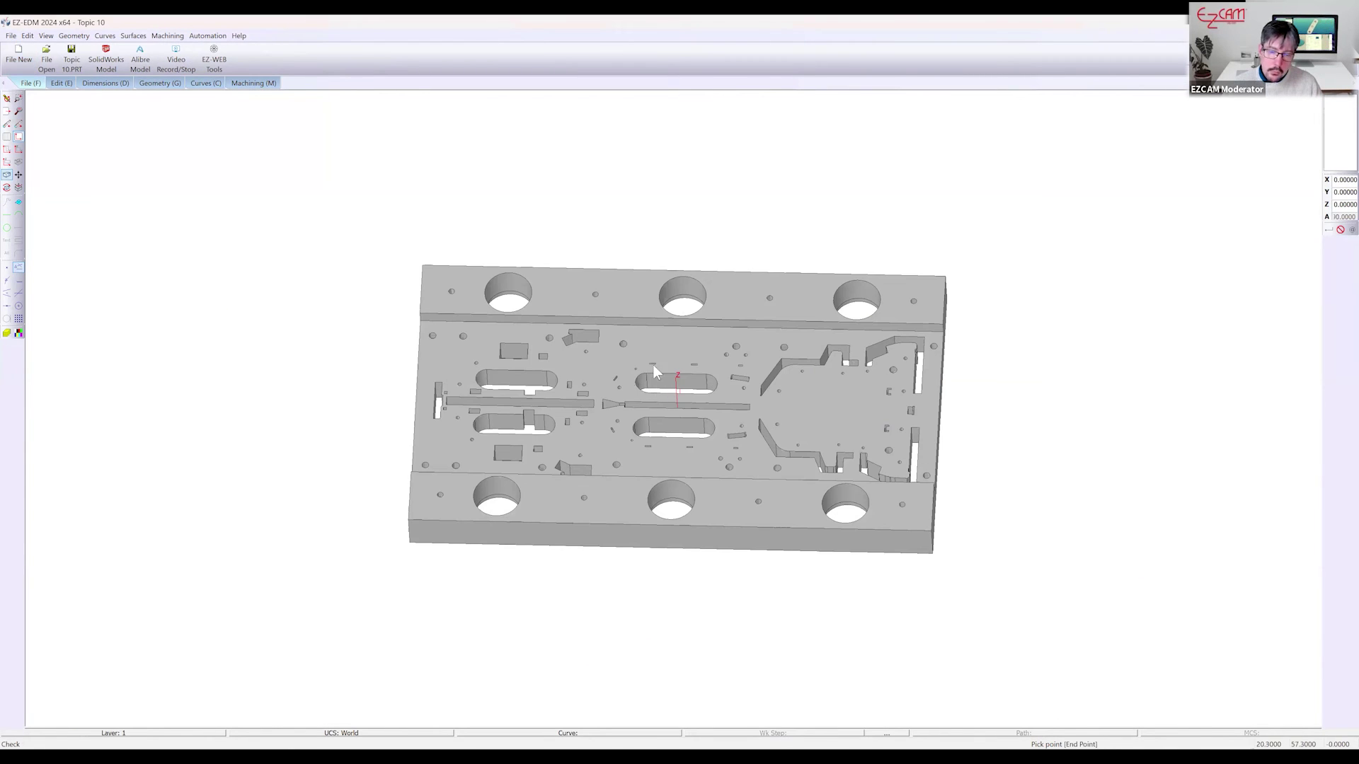
Create curves for the plate's openings with Die Profile Recognition and add counterclockwise Die start/end points to all of them
scroll(749, 363, "up", 5)
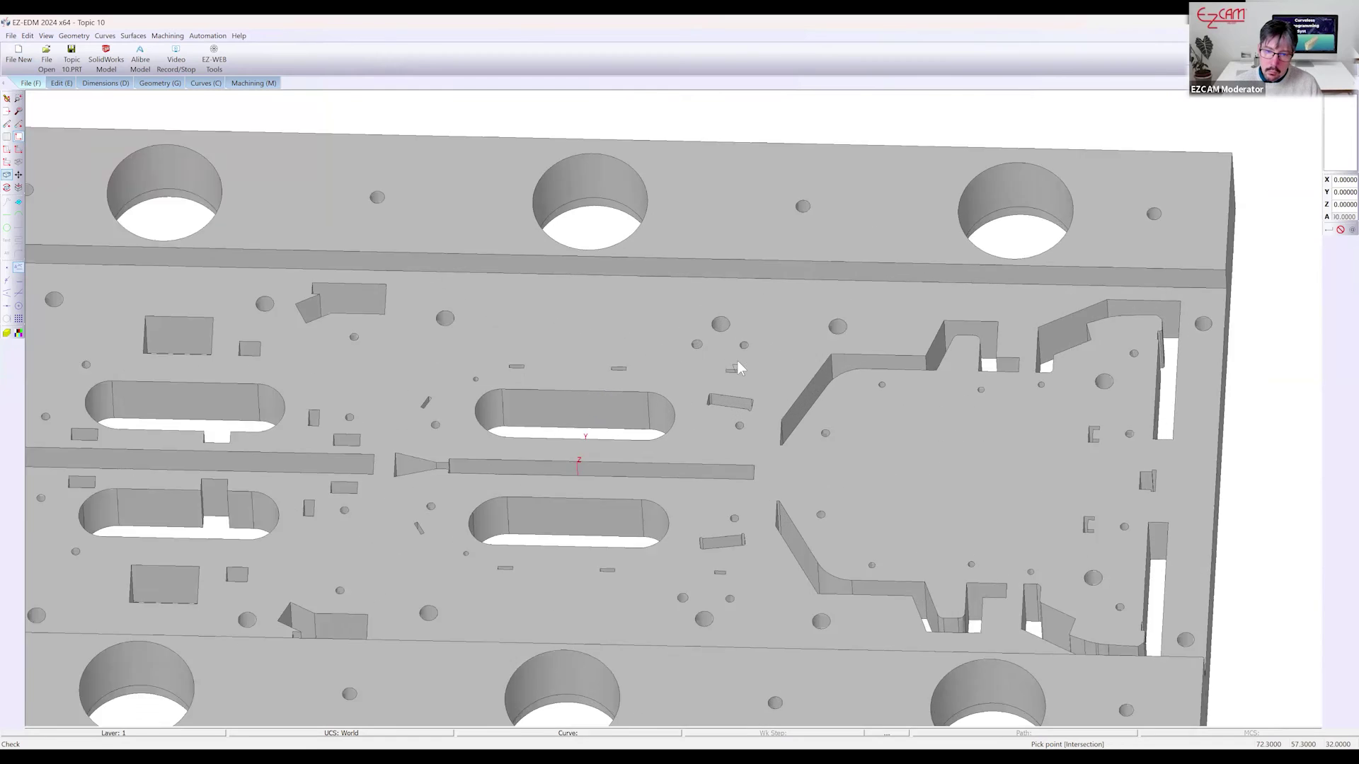
scroll(678, 360, "down", 8)
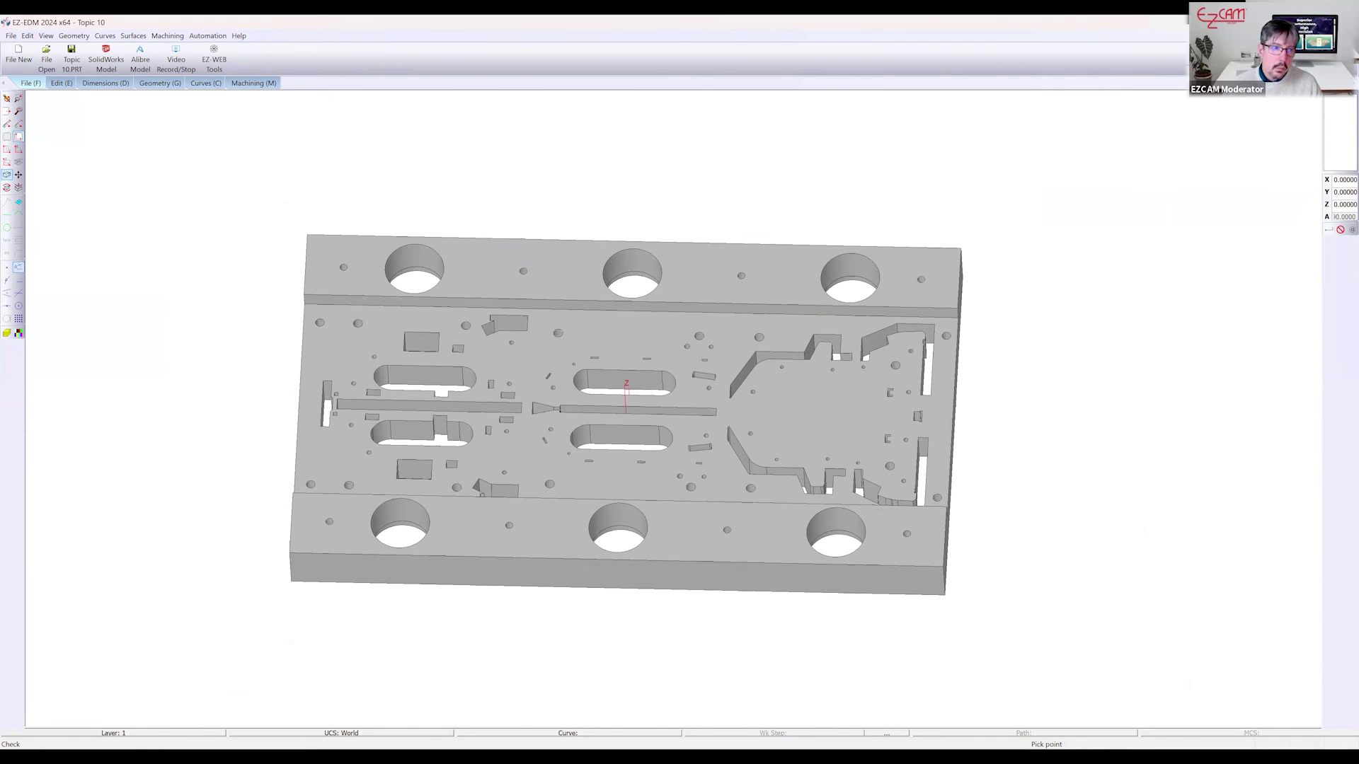
left_click(215, 84)
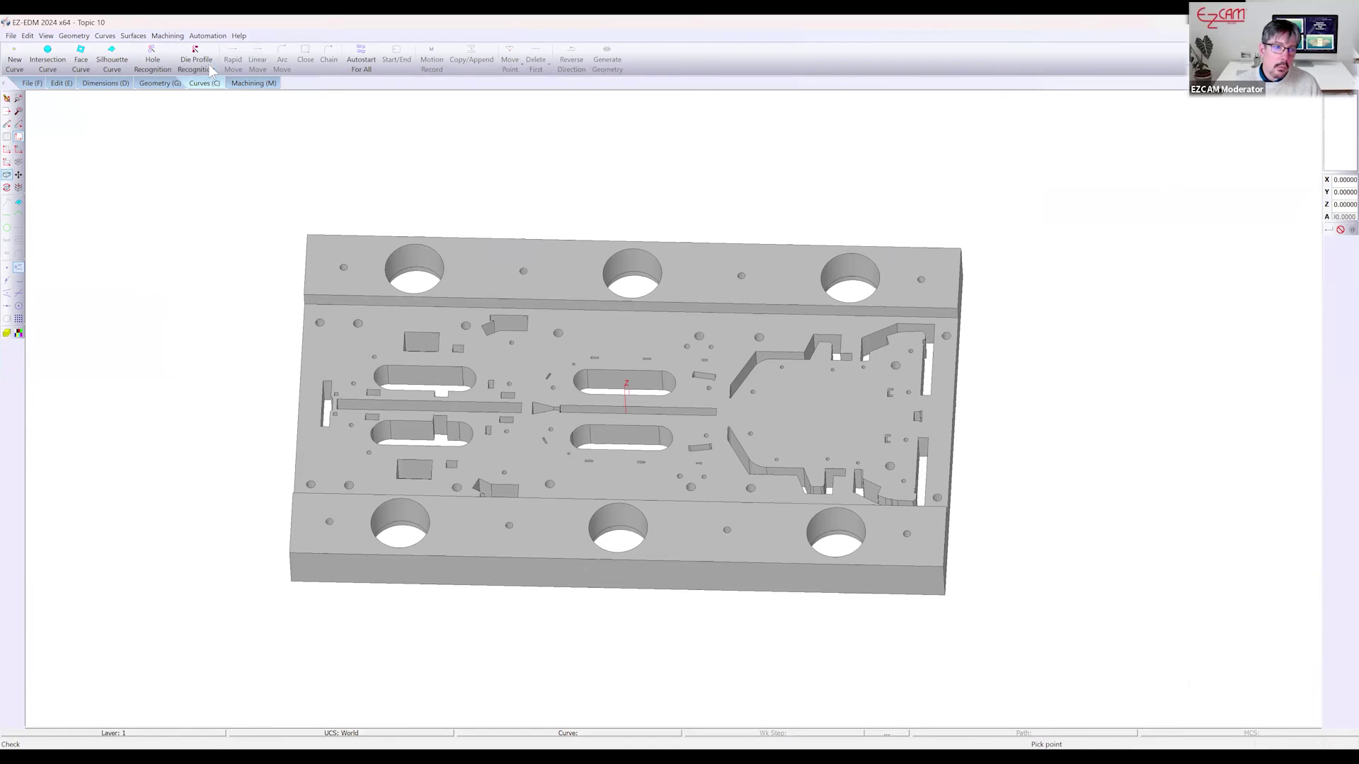
left_click(196, 61)
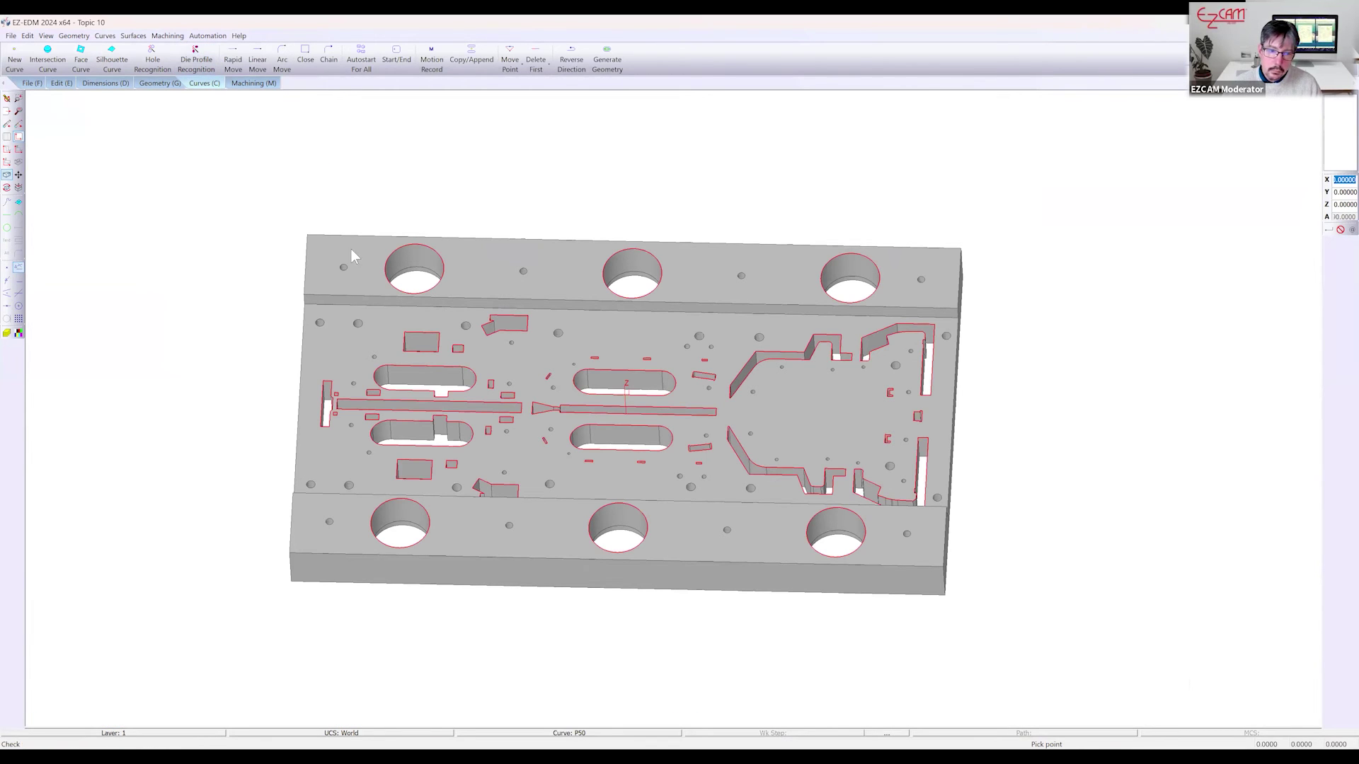
left_click(360, 60)
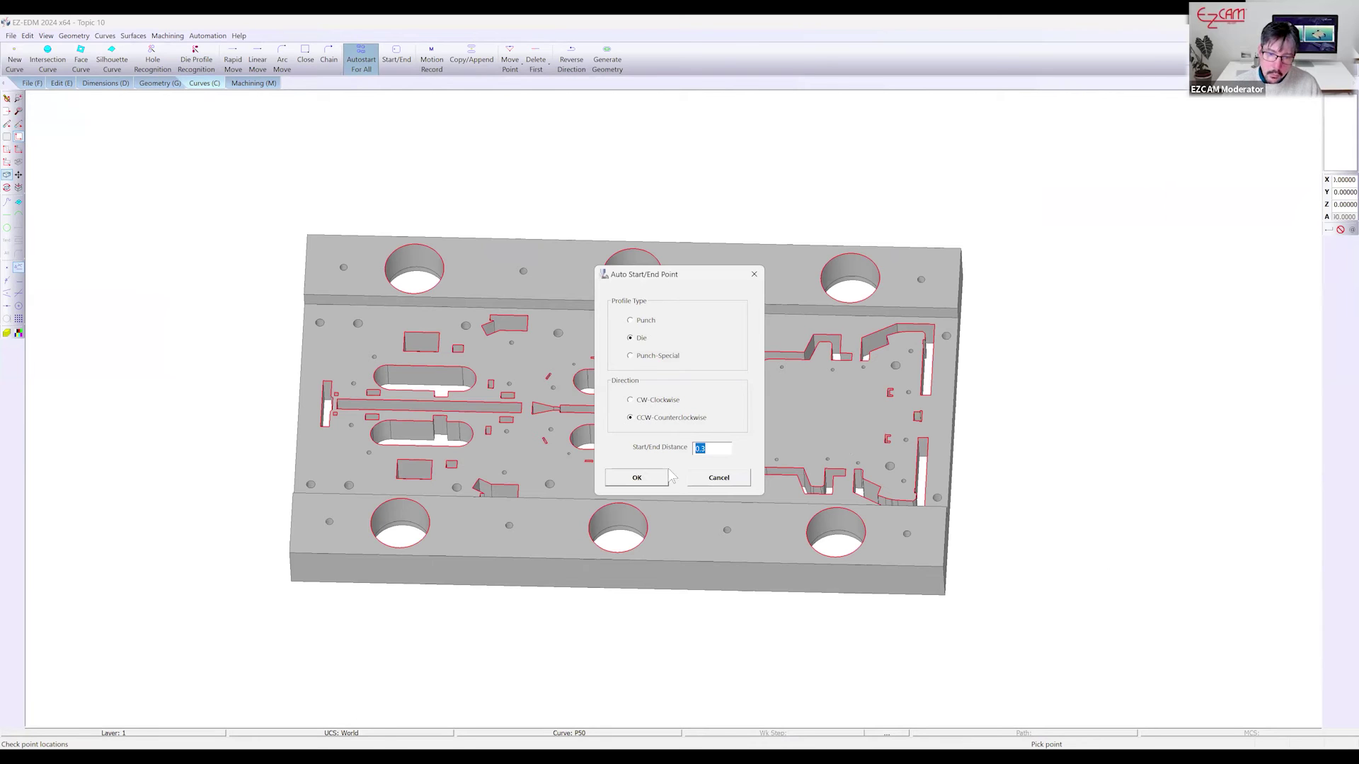
left_click(637, 478)
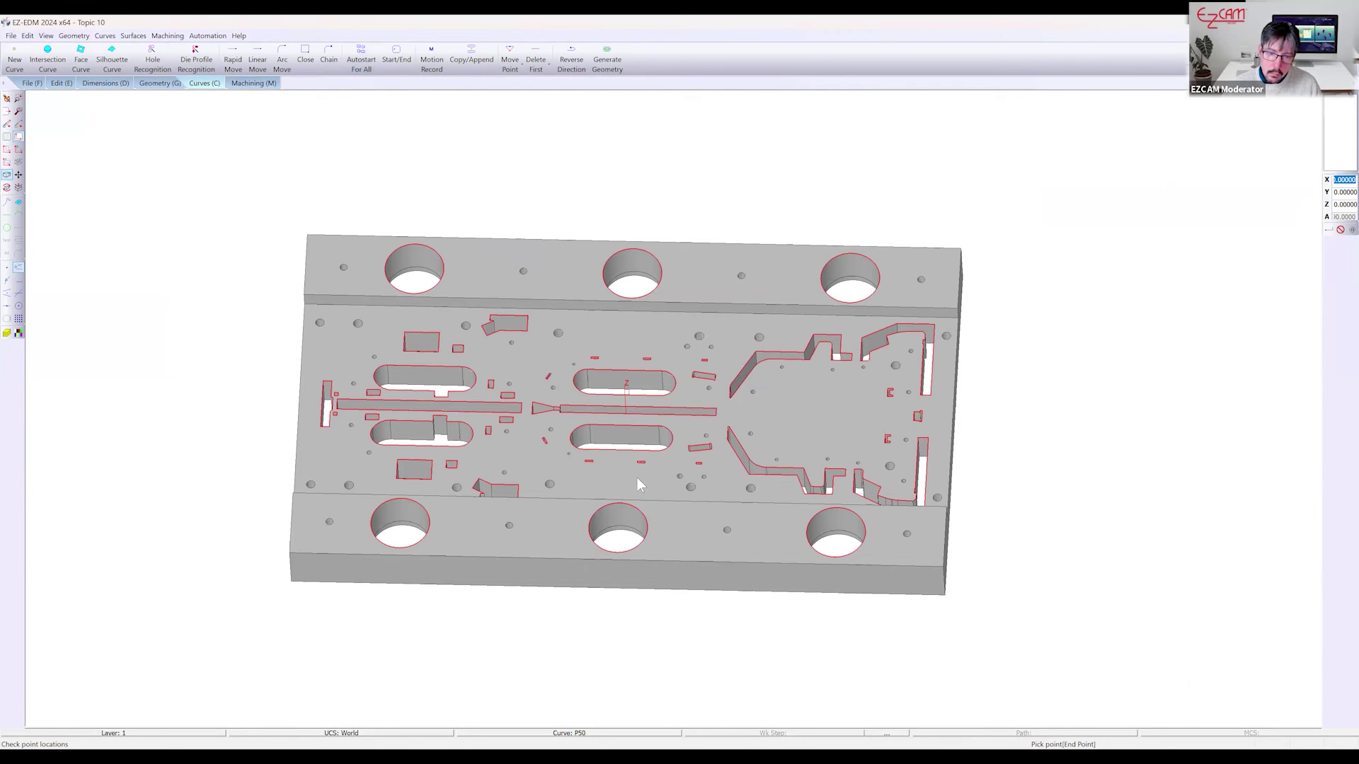
Examine the automatic start/end points on the long slots, notched pocket and small rectangular openings
scroll(649, 400, "up", 3)
scroll(627, 397, "up", 3)
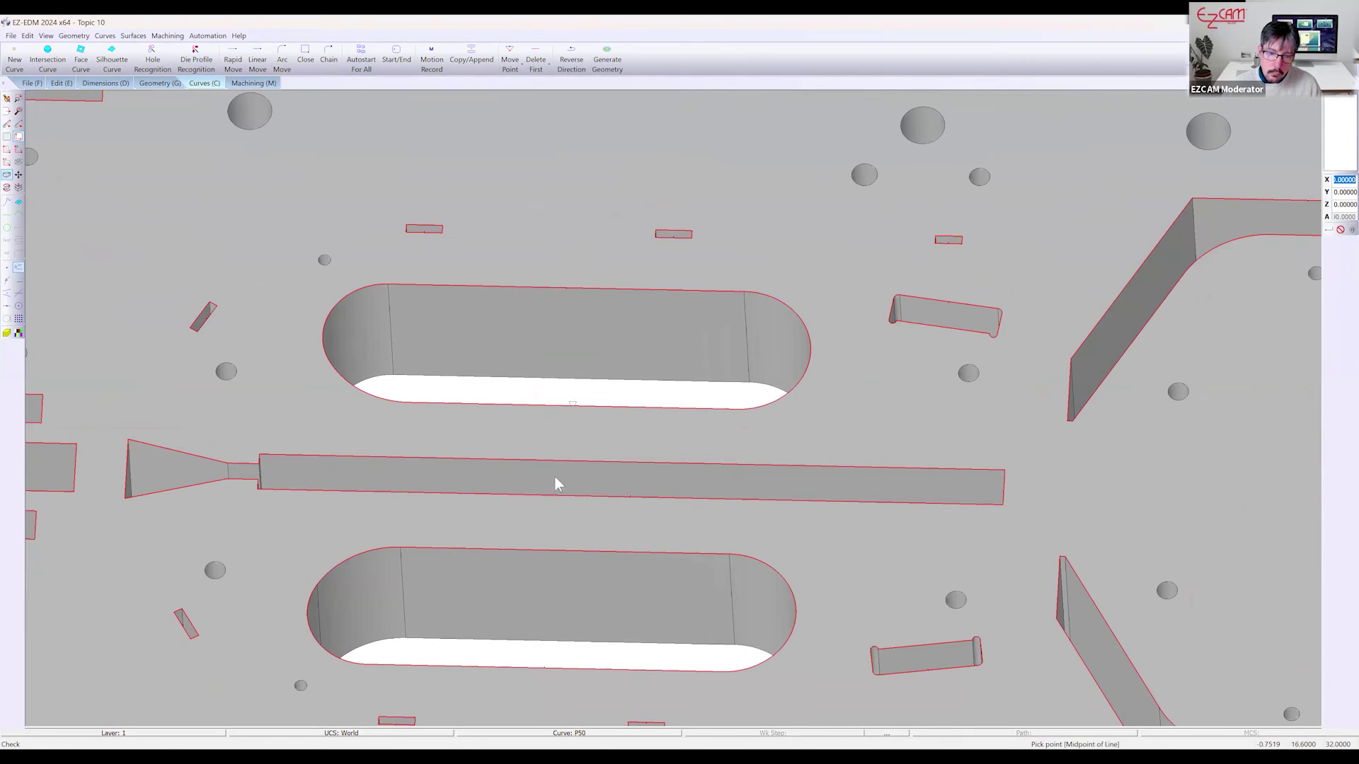
scroll(955, 693, "up", 4)
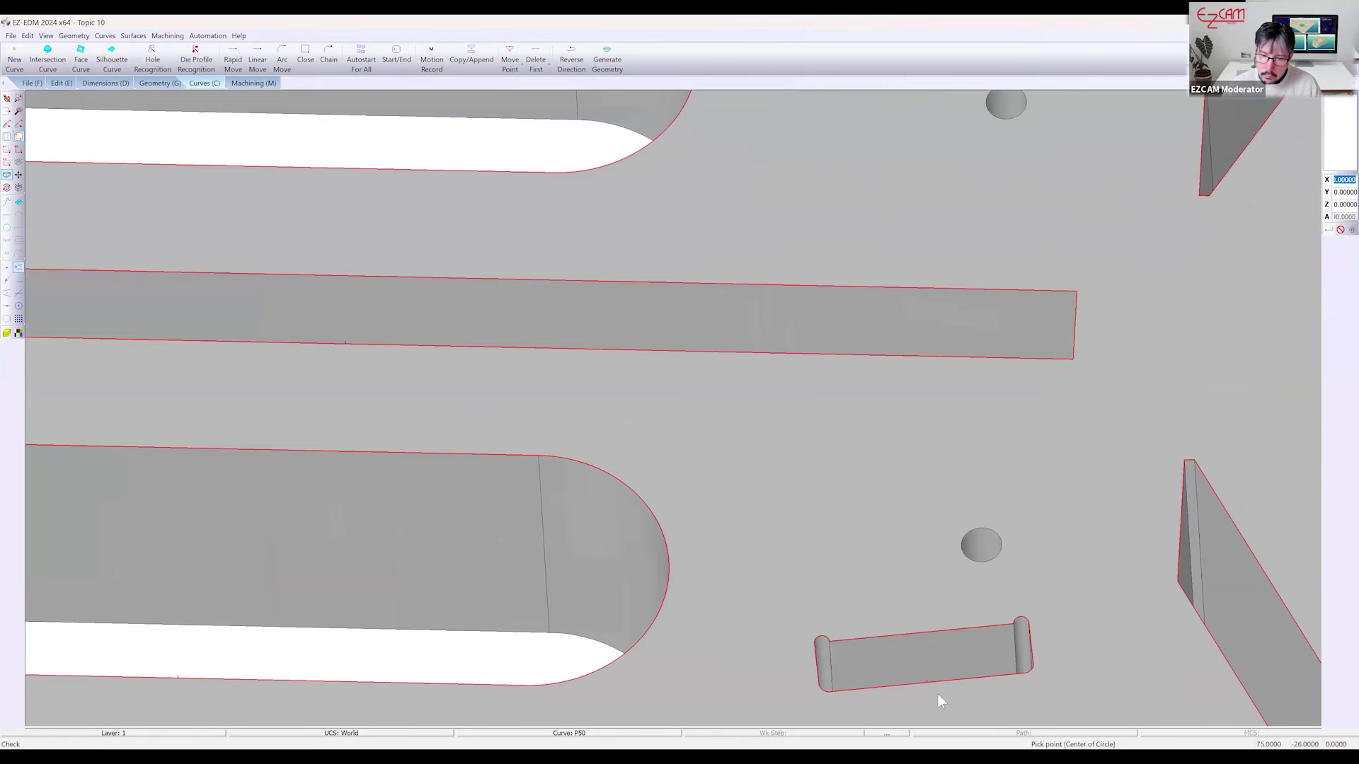
scroll(761, 534, "up", 5)
scroll(761, 513, "down", 5)
scroll(760, 511, "down", 3)
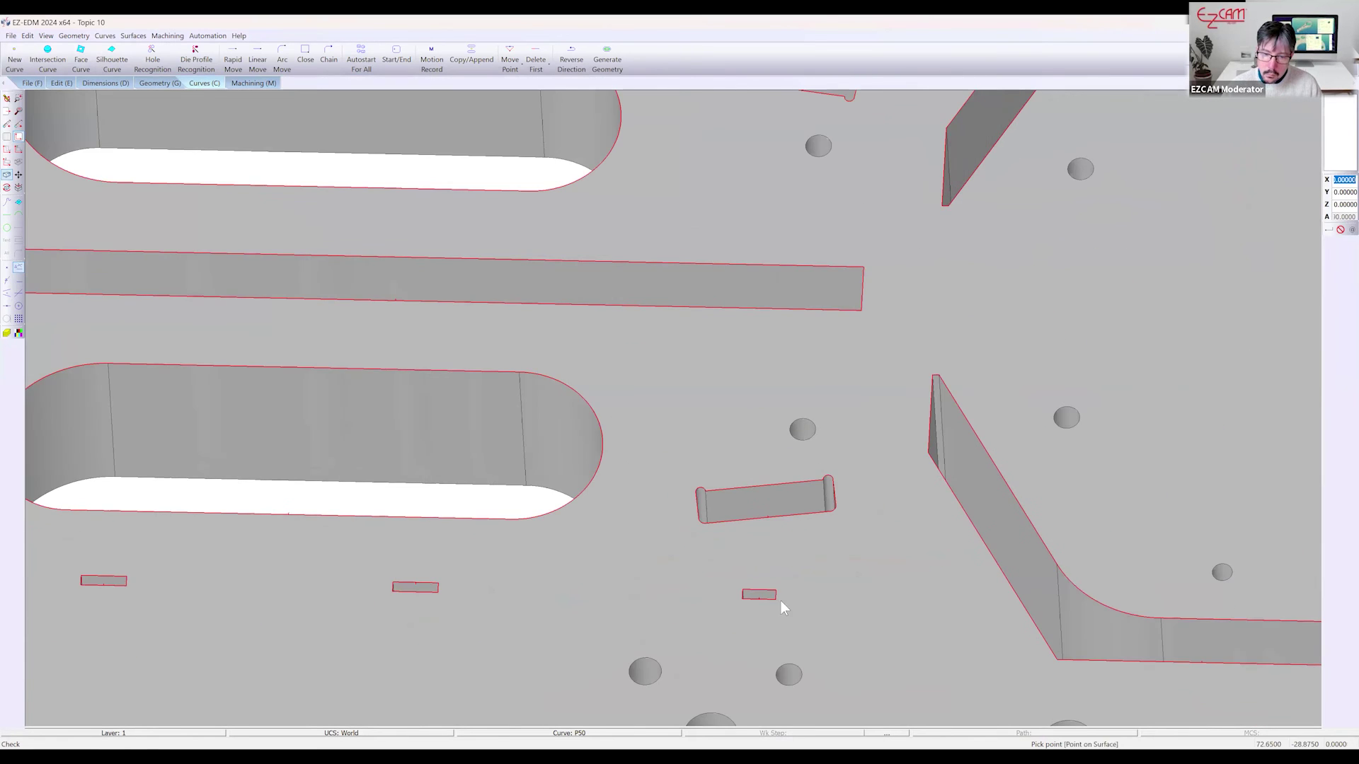
scroll(758, 603, "up", 6)
scroll(751, 556, "down", 6)
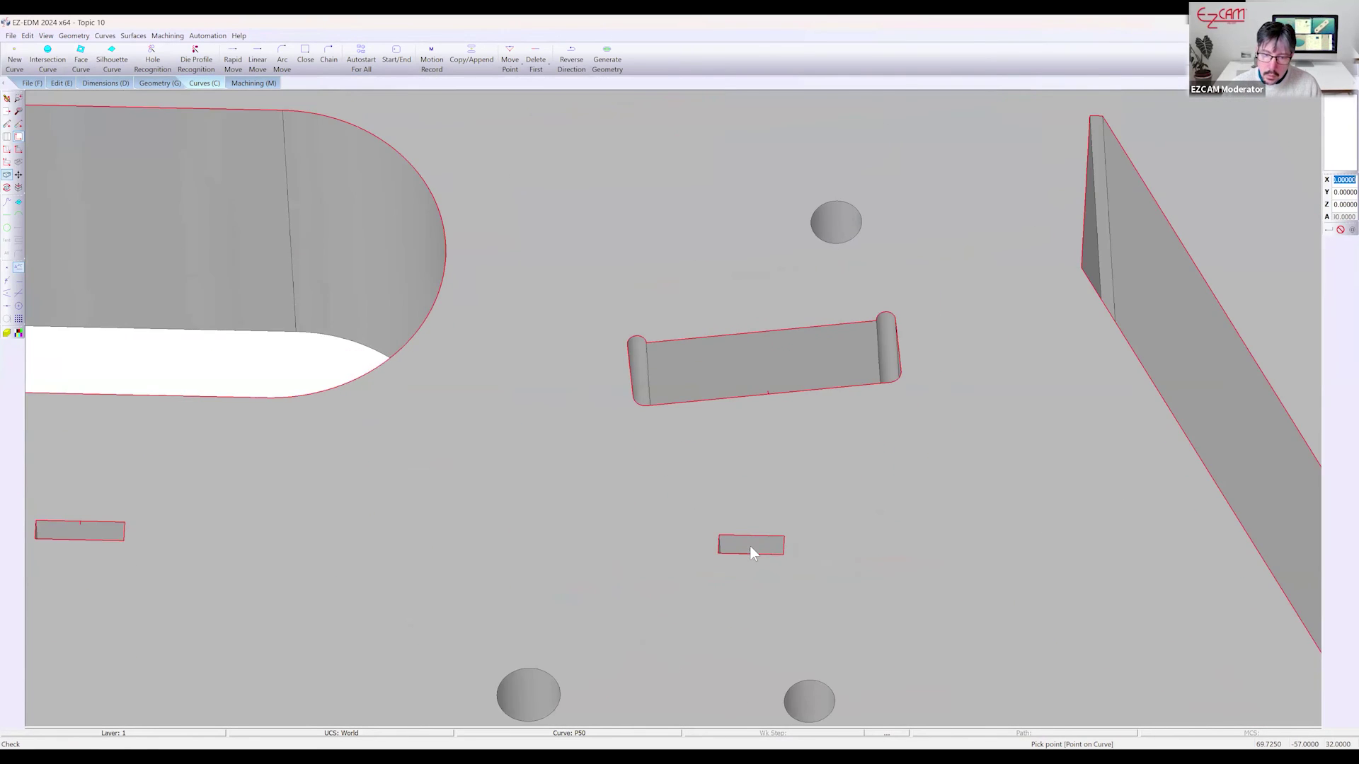
scroll(734, 541, "down", 5)
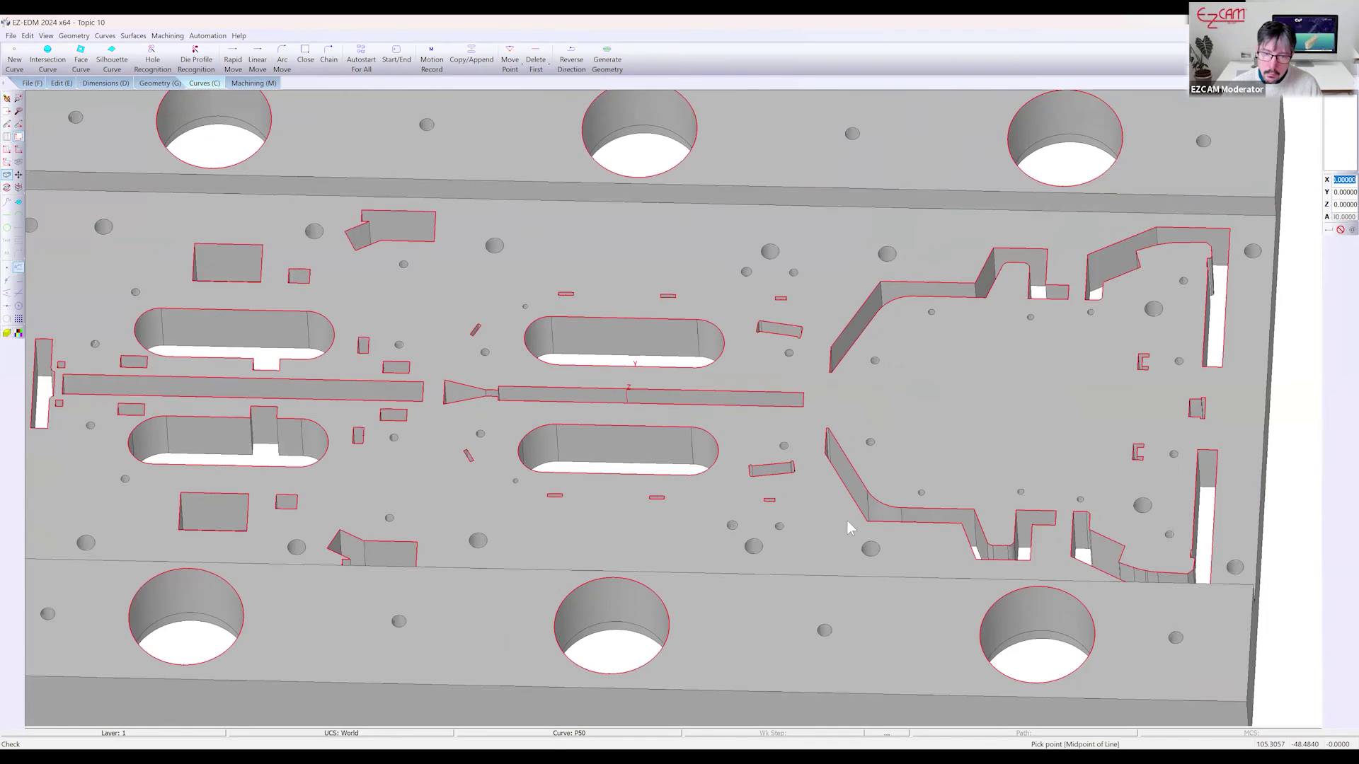
Create a Die work step Step1 with strategy S1 and DIE 1 type for all profile curves, using automatic Z data
left_click(254, 83)
left_click(23, 55)
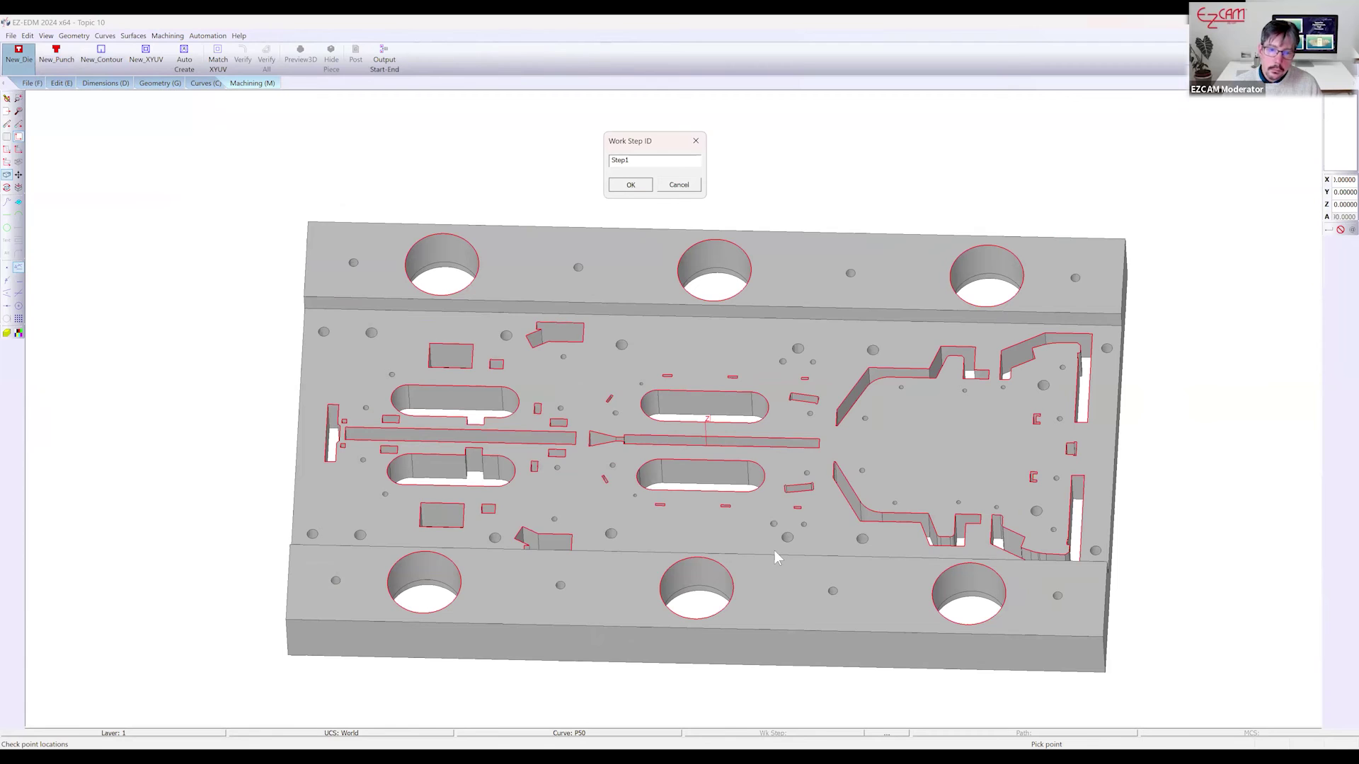
key("Return")
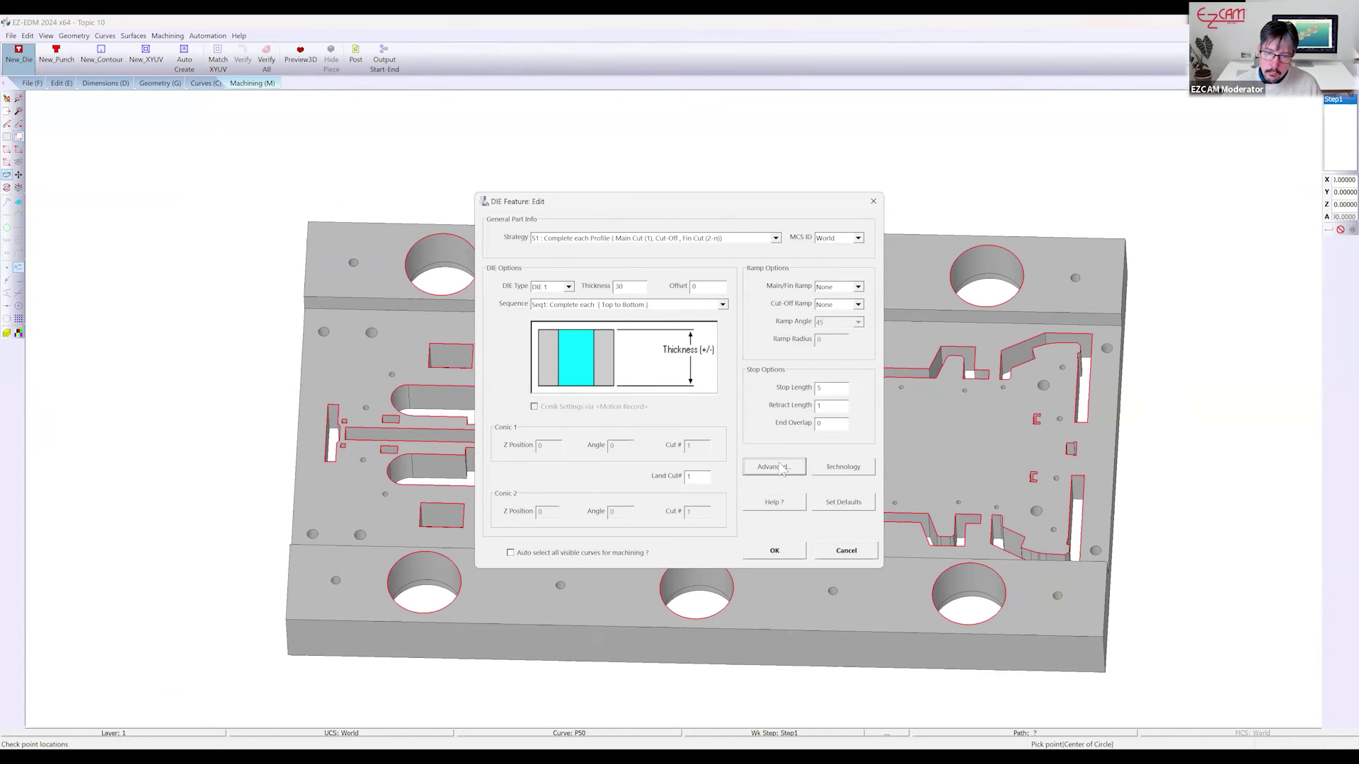
key("Return")
left_click(451, 388)
left_click_drag(593, 388, 586, 459)
left_click(599, 468)
left_click(765, 509)
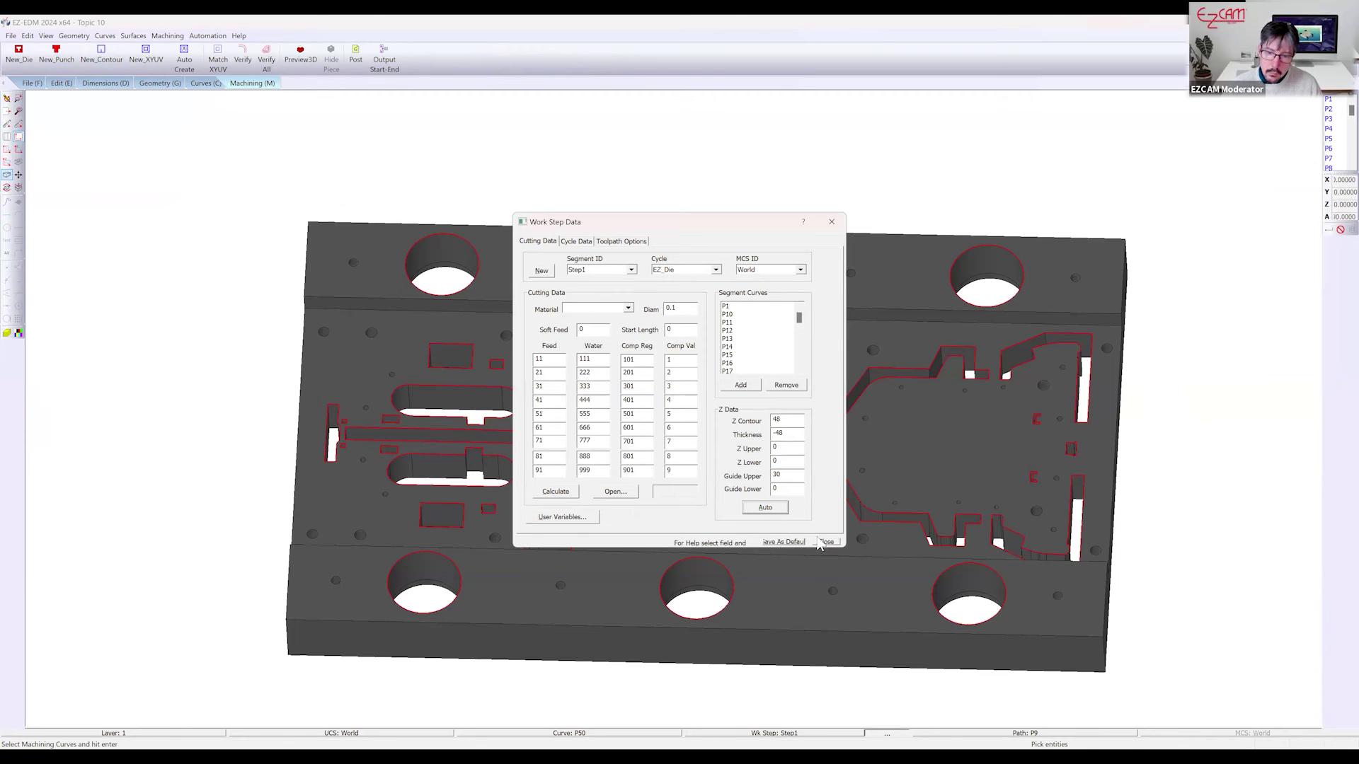
Verify the Die toolpaths of Step1 and view them across the whole plate
left_click(242, 59)
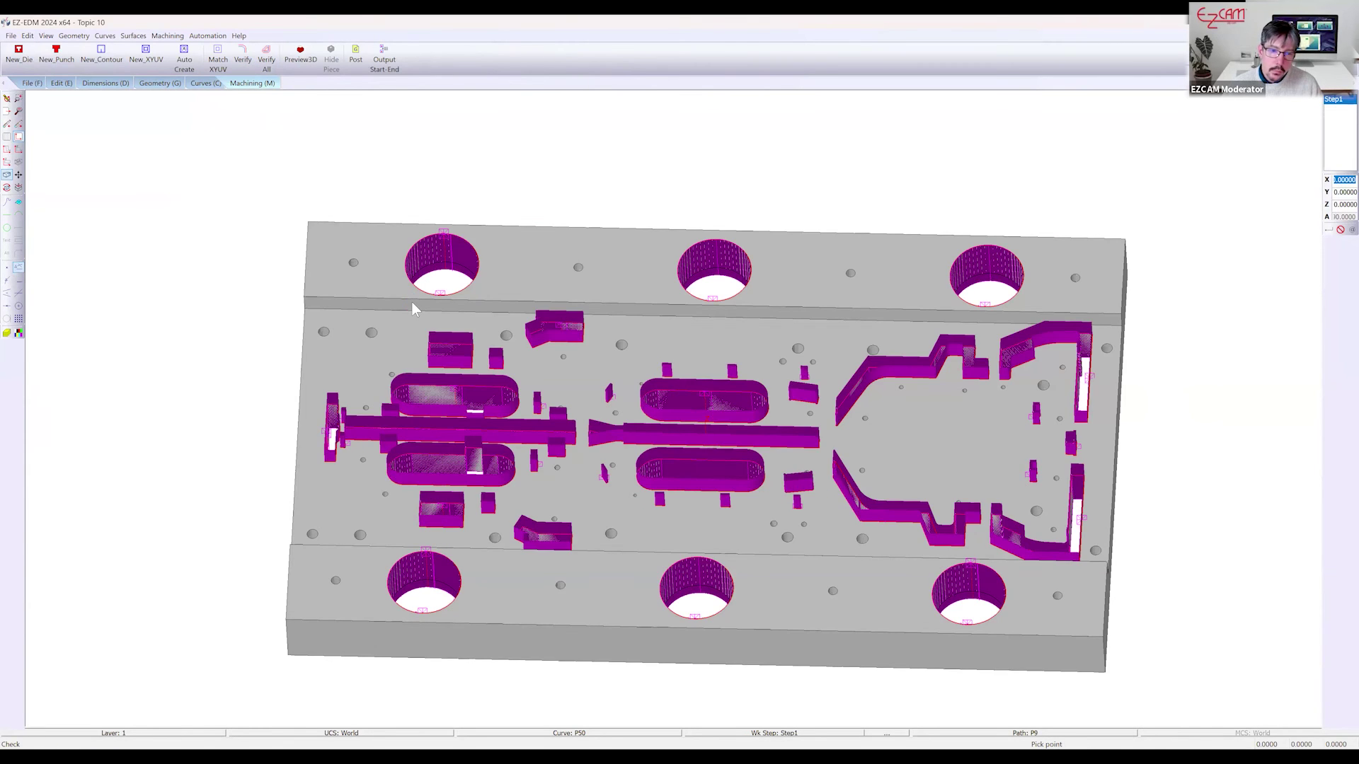
scroll(364, 182, "down", 2)
scroll(362, 176, "down", 1)
middle_click_drag(463, 346, 413, 407)
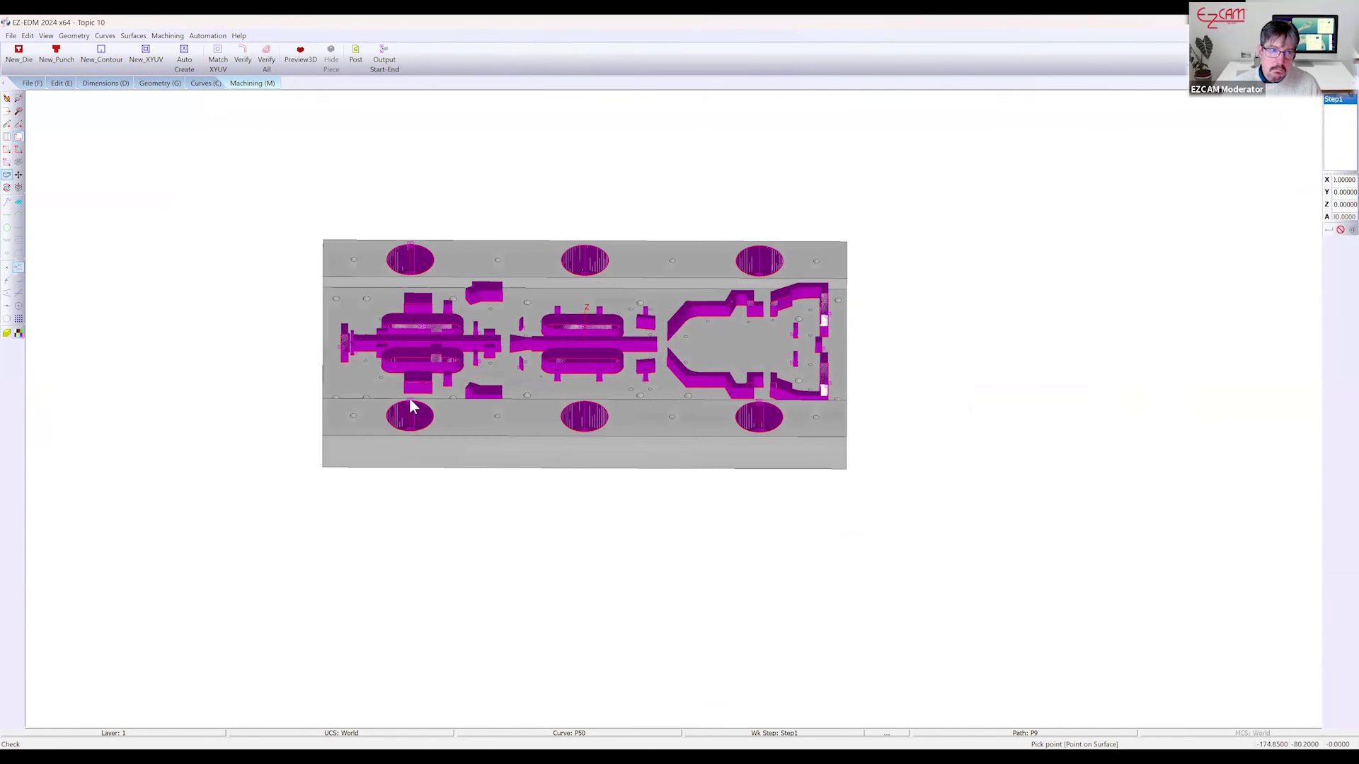
Export the start hole coordinates of all visible curves to the text file 1.TXT
left_click(214, 85)
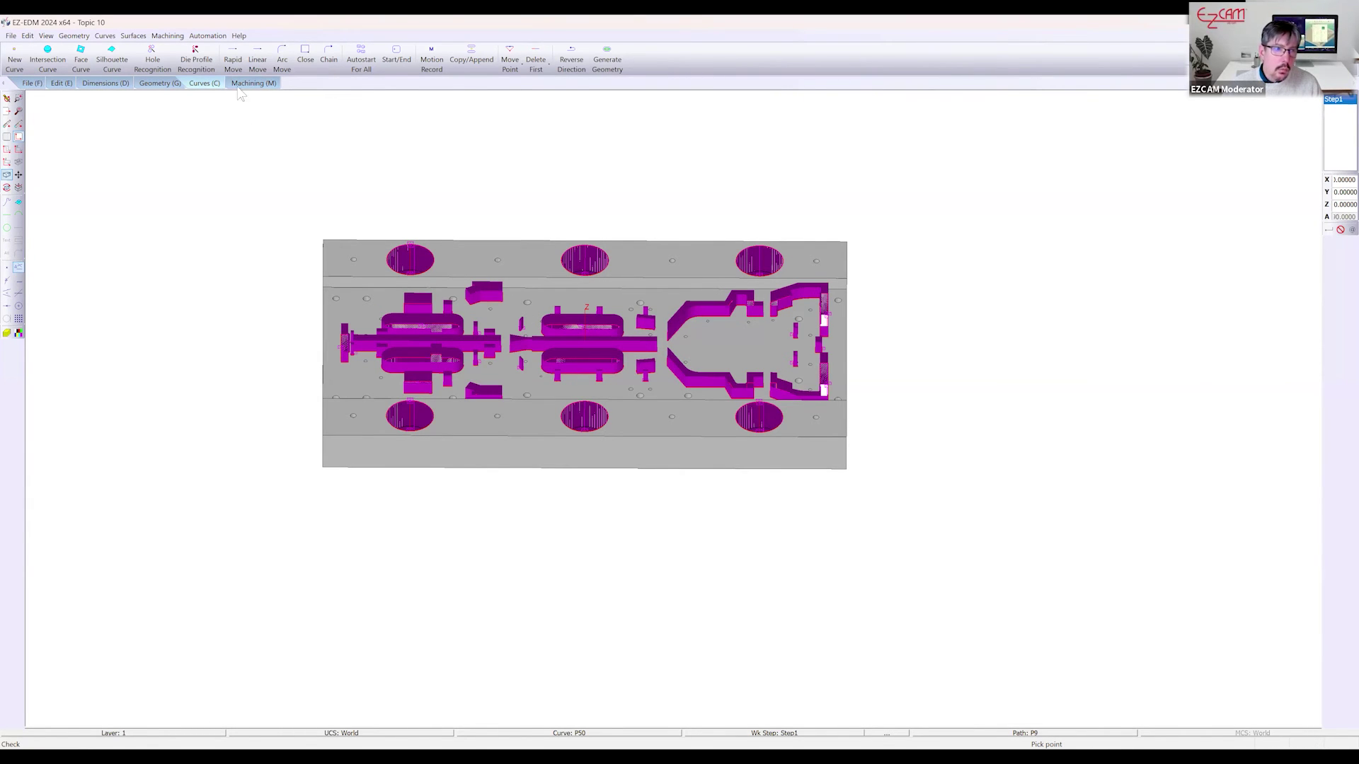
left_click(208, 35)
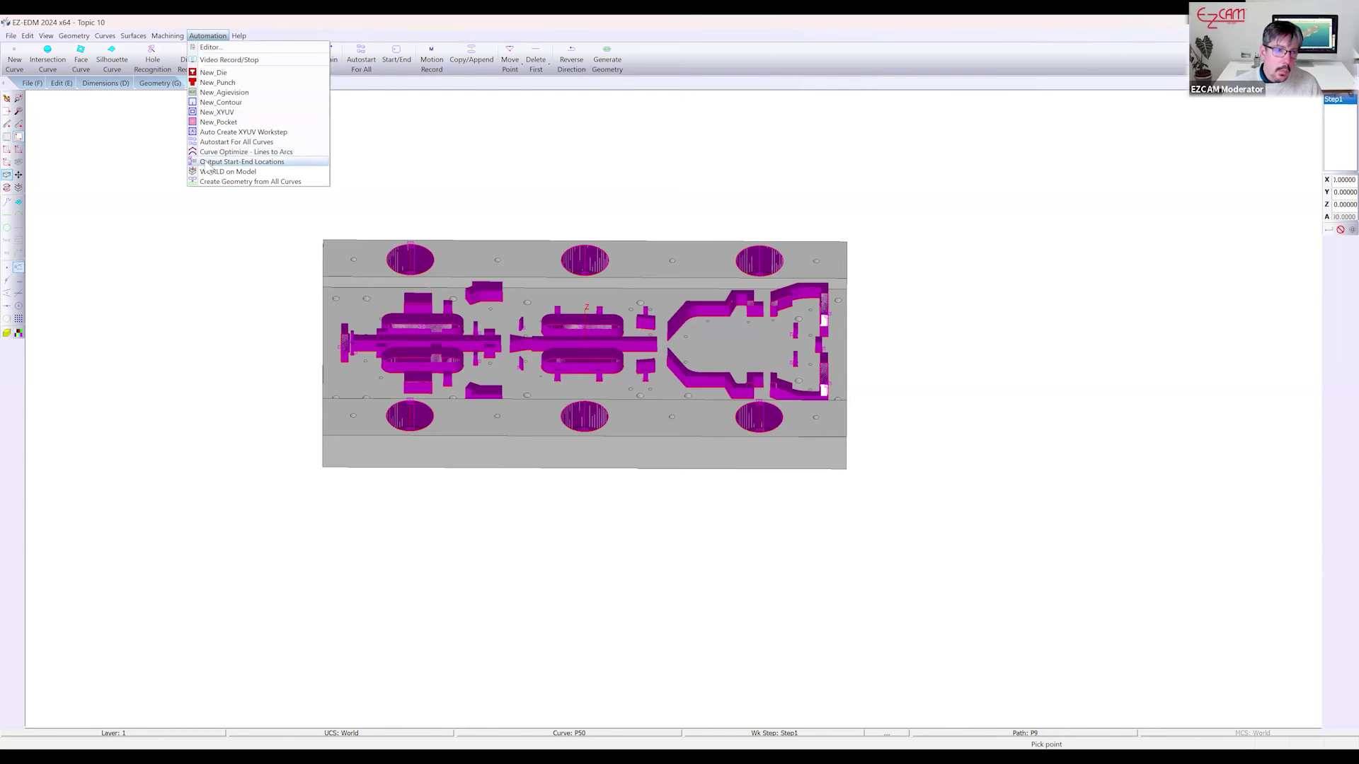
left_click(269, 162)
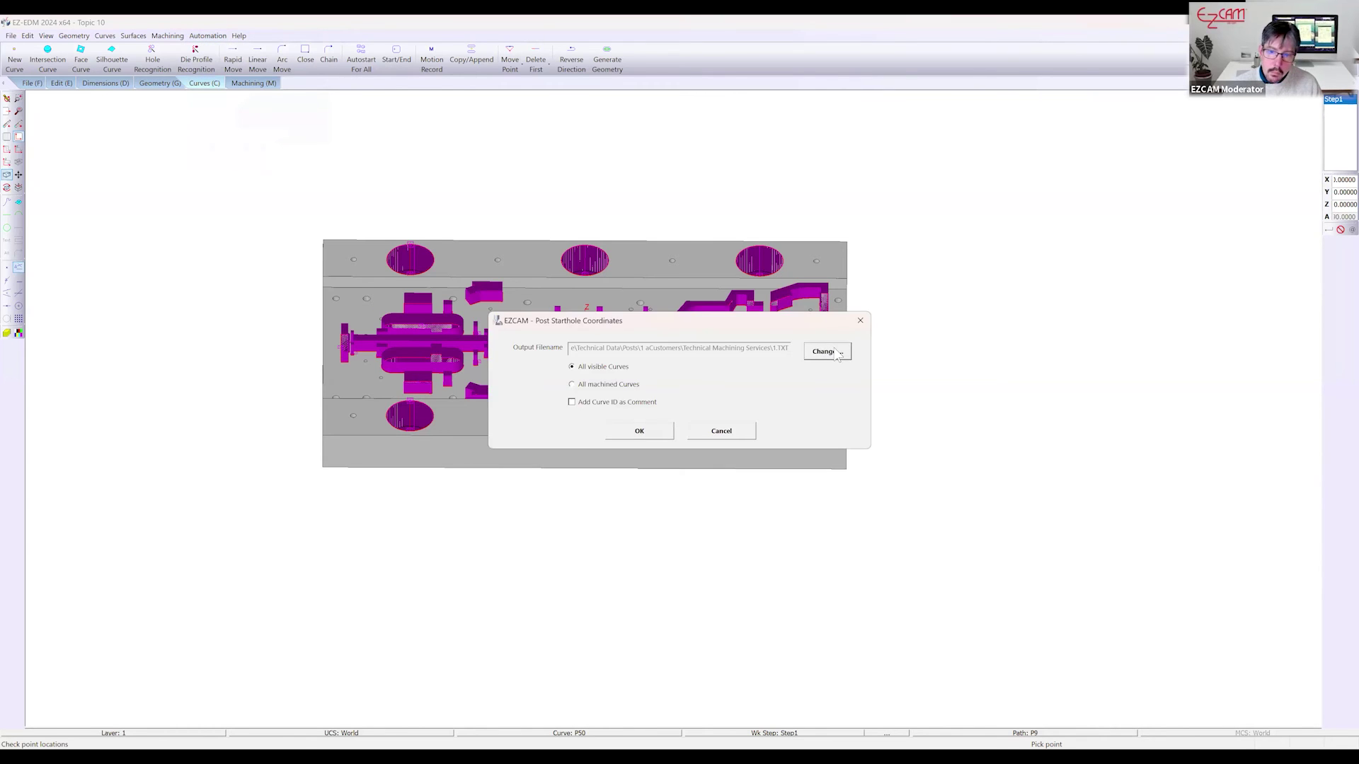
left_click(826, 351)
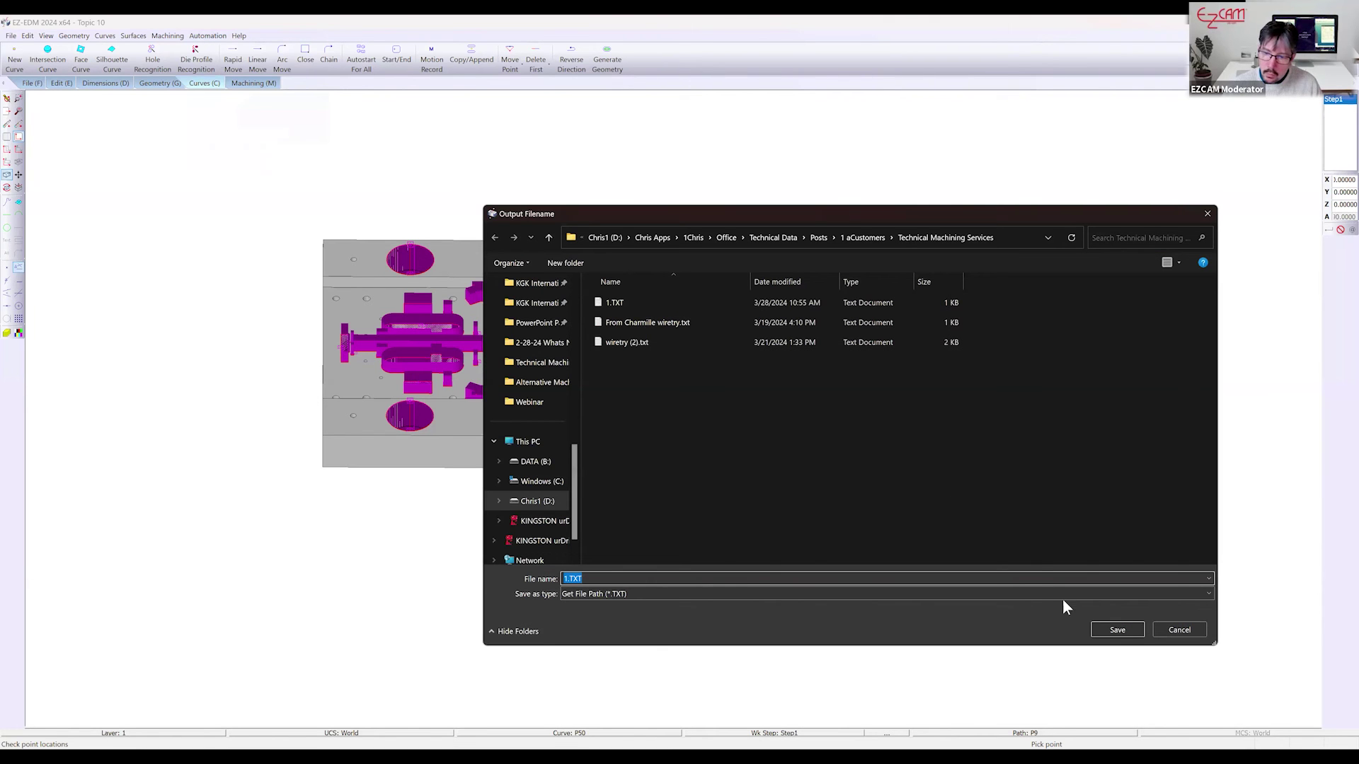
left_click(1129, 628)
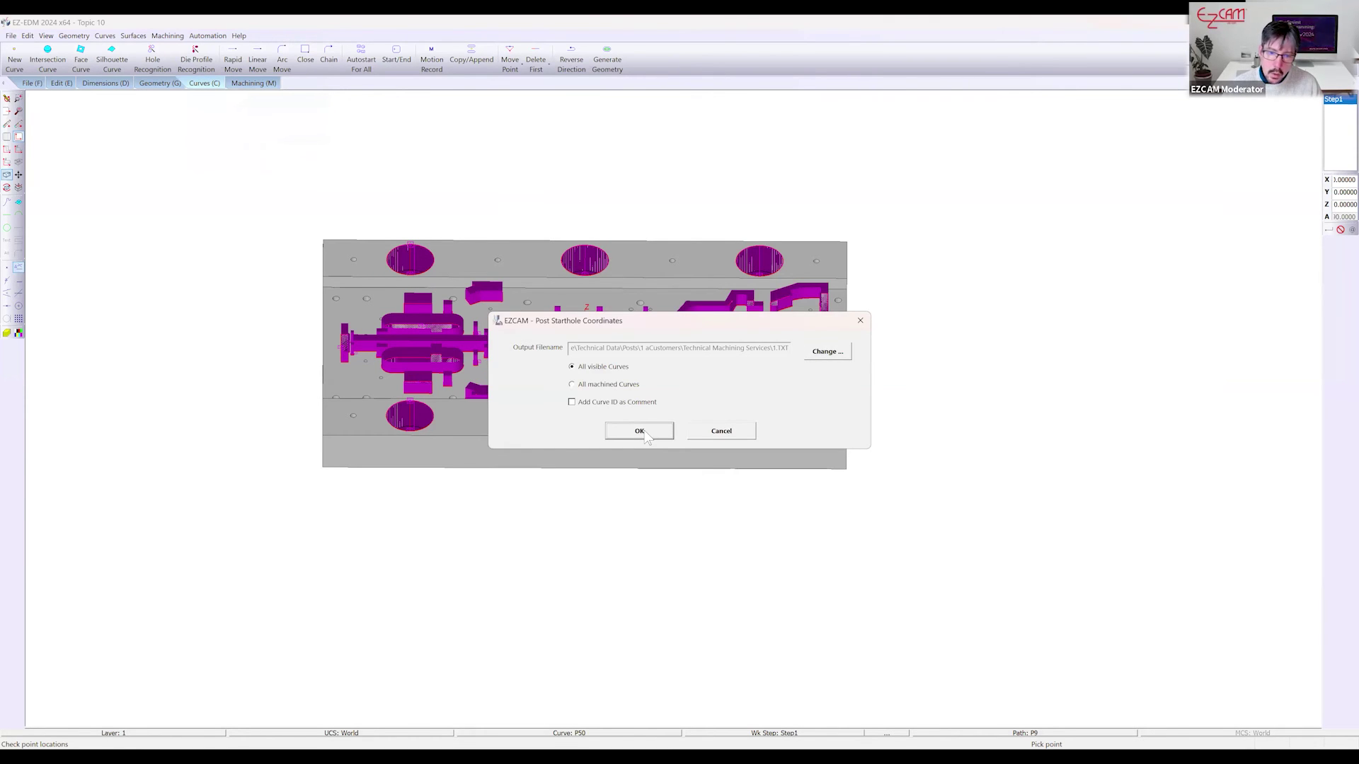
left_click(640, 431)
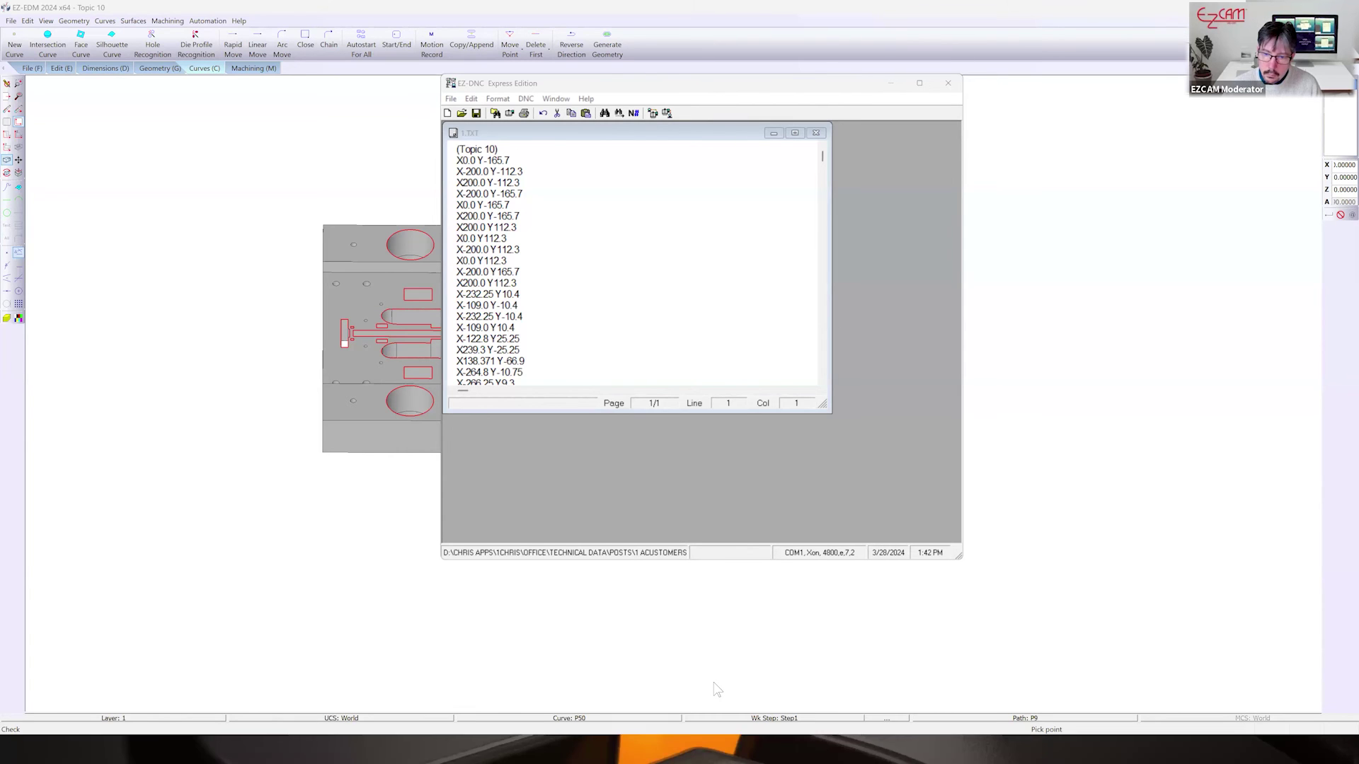
Review the exported coordinate list in EZ-DNC from start to end, then switch back to EZ-EDM
left_click(826, 508)
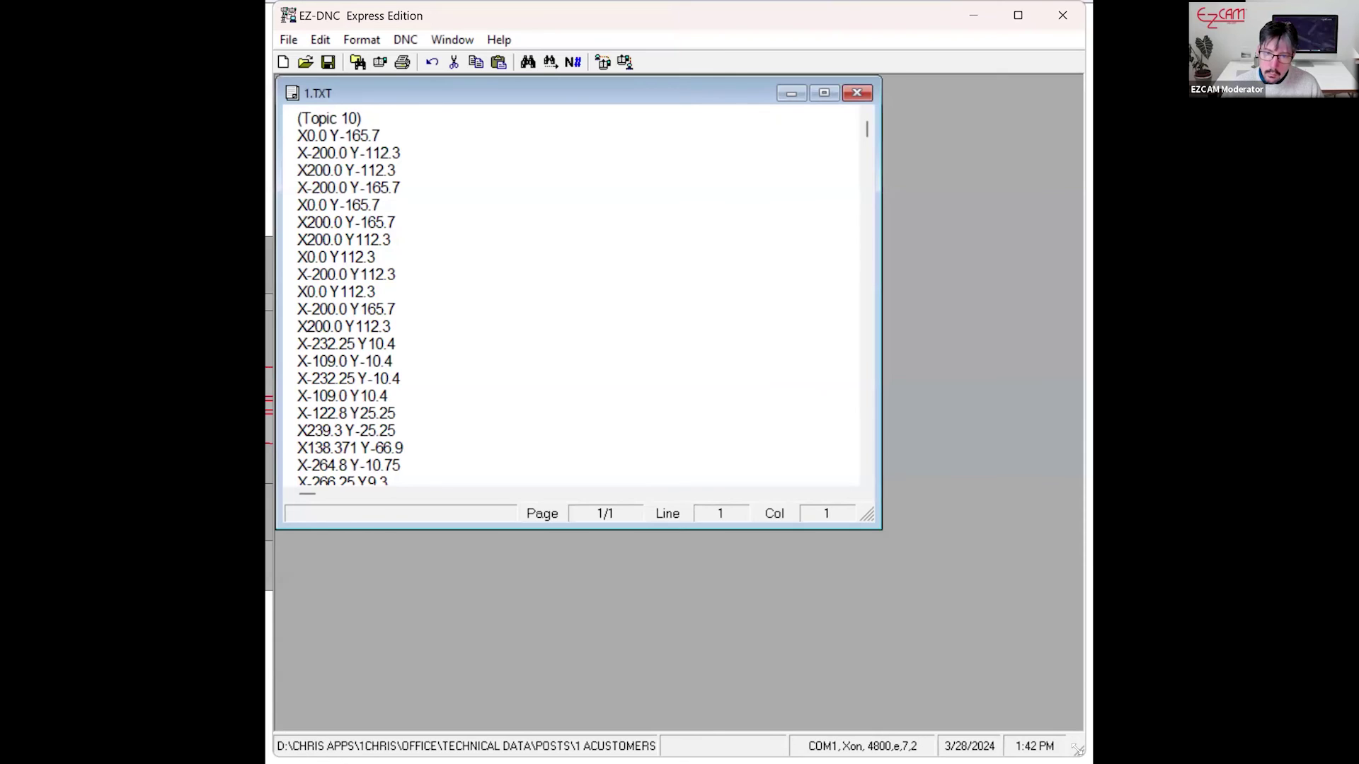
left_click(823, 93)
key("ctrl+End")
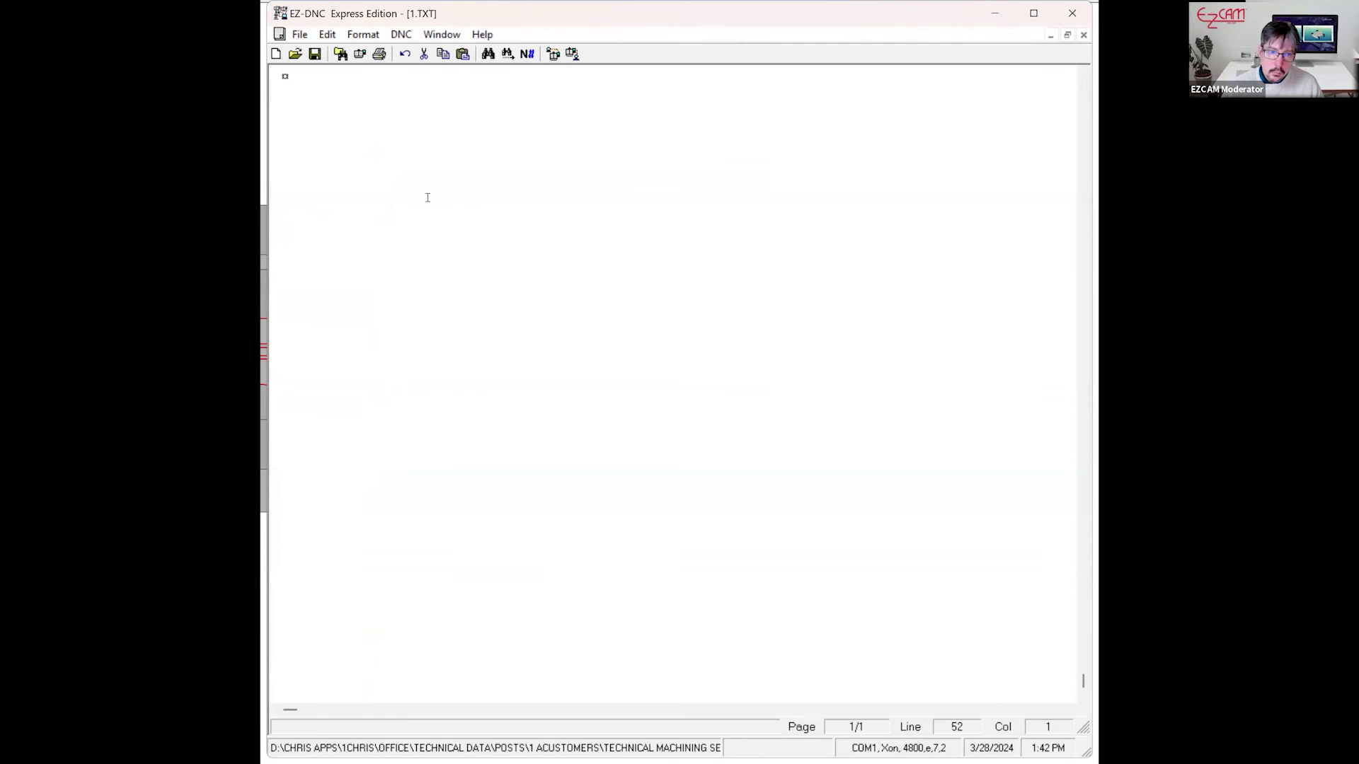
key("ctrl+Home")
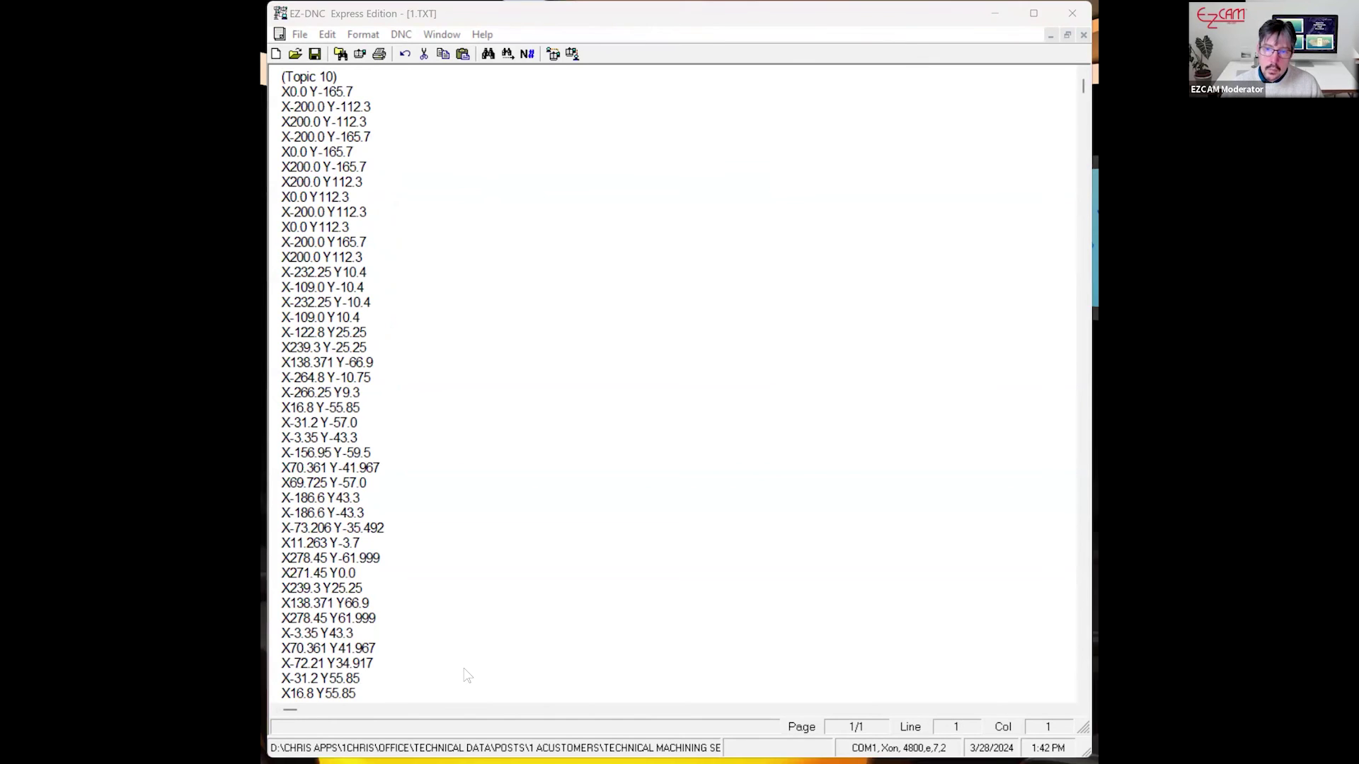
key("alt+Tab")
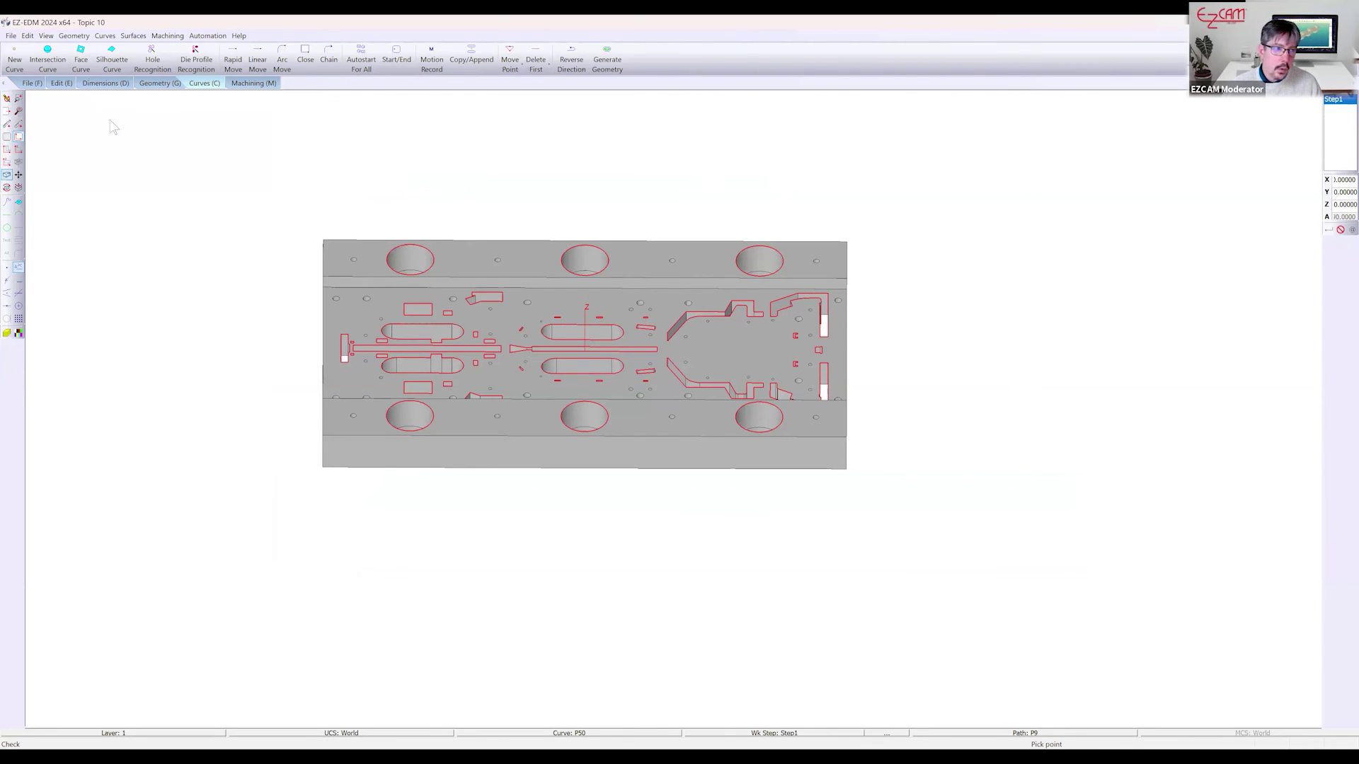
Start a new file session and open the part Topic 11.PRT from the PowerPoint Parts folder
left_click(31, 83)
left_click(24, 61)
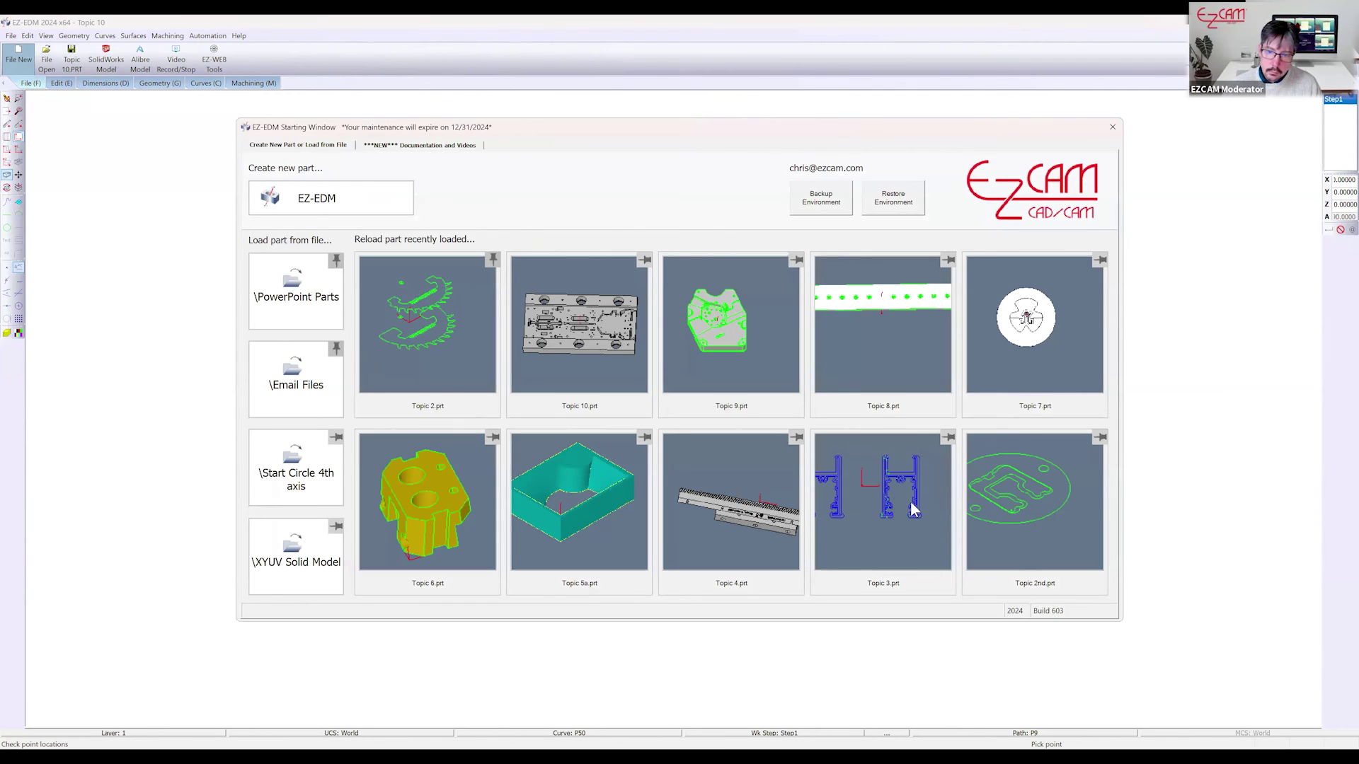
left_click(912, 506)
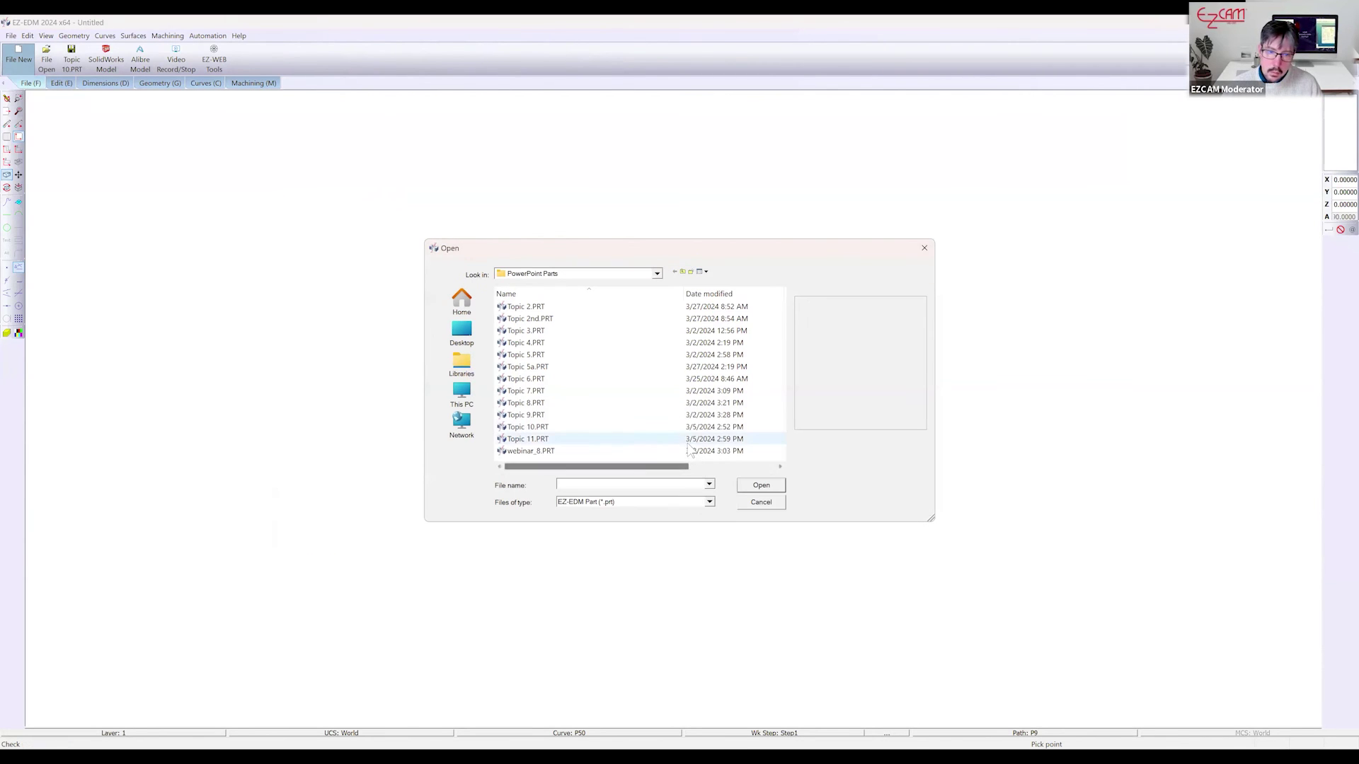
left_click(550, 437)
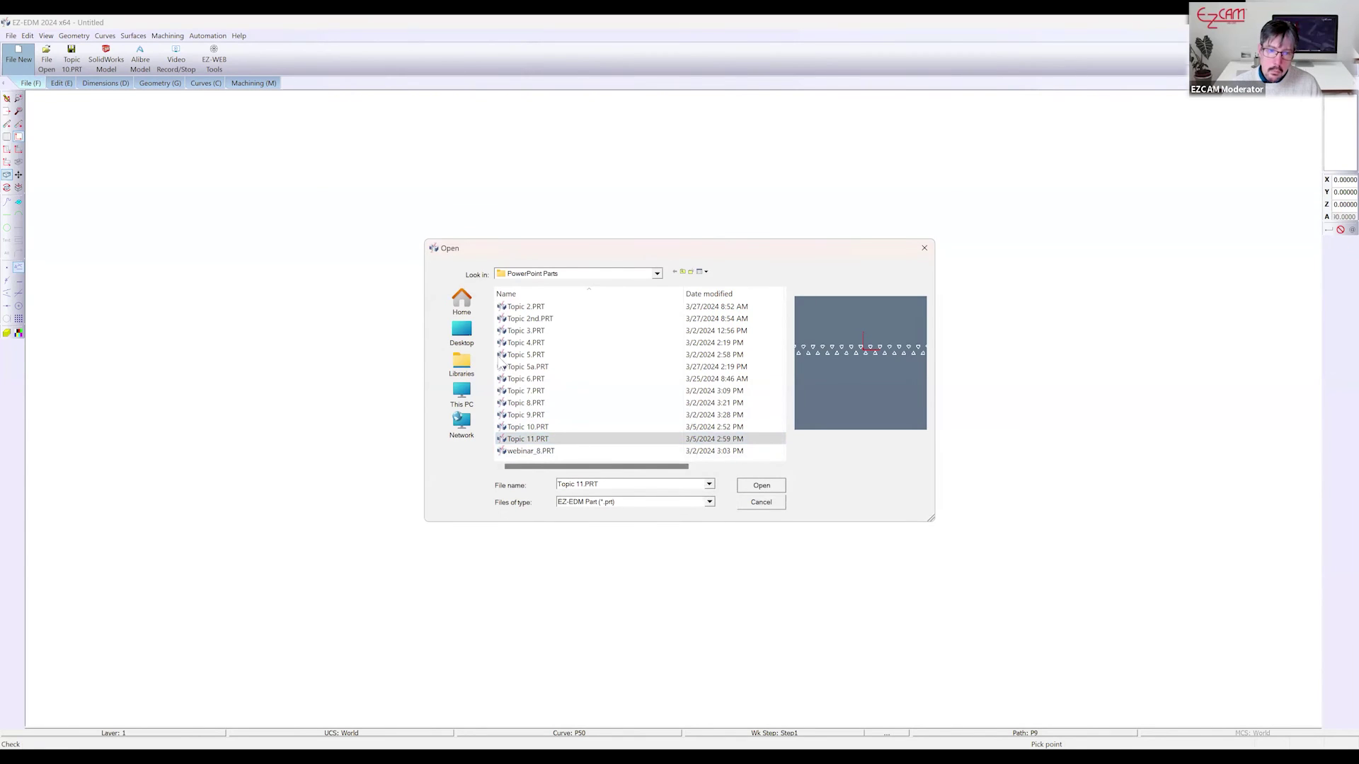
scroll(681, 374, "up", 1)
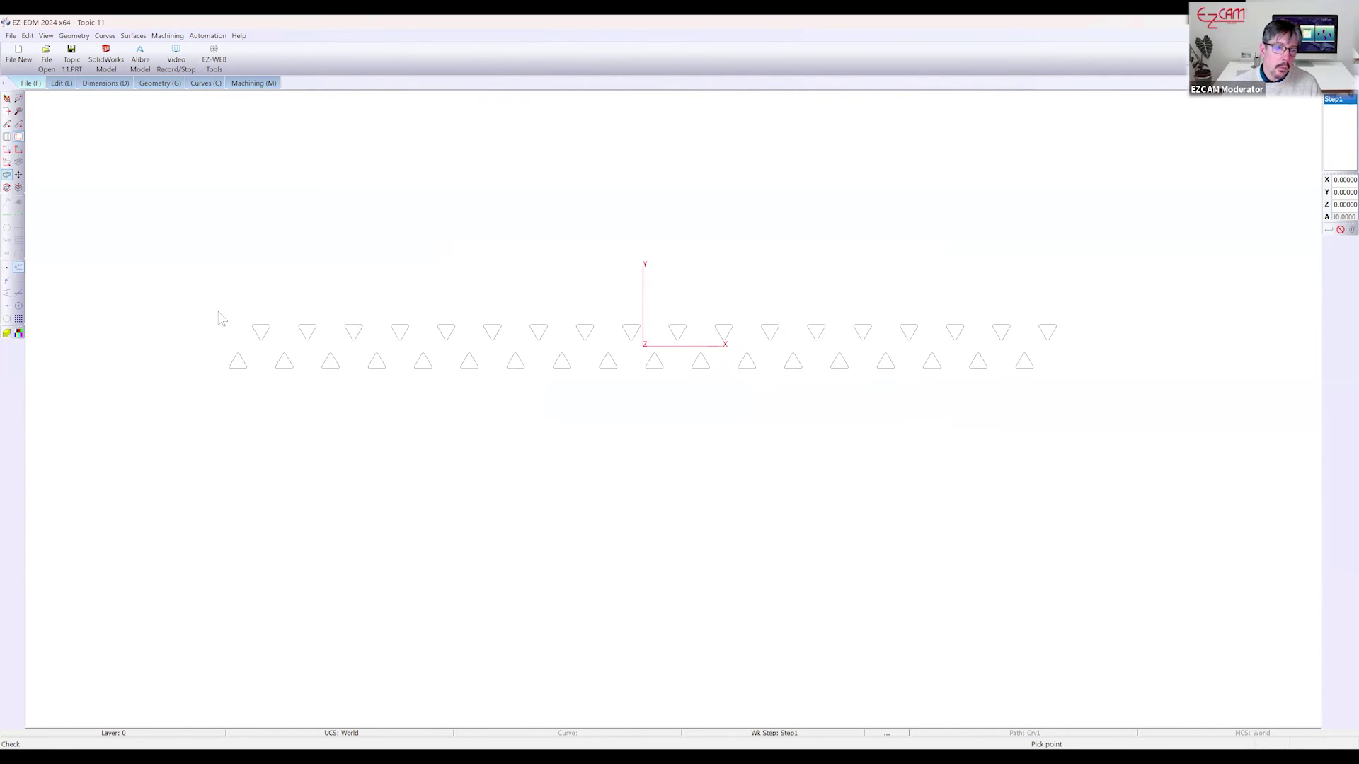
Create curve Crv1 and chain all the triangles of both rows into it, alternating from the leftmost lower triangle to the upper one
left_click(206, 84)
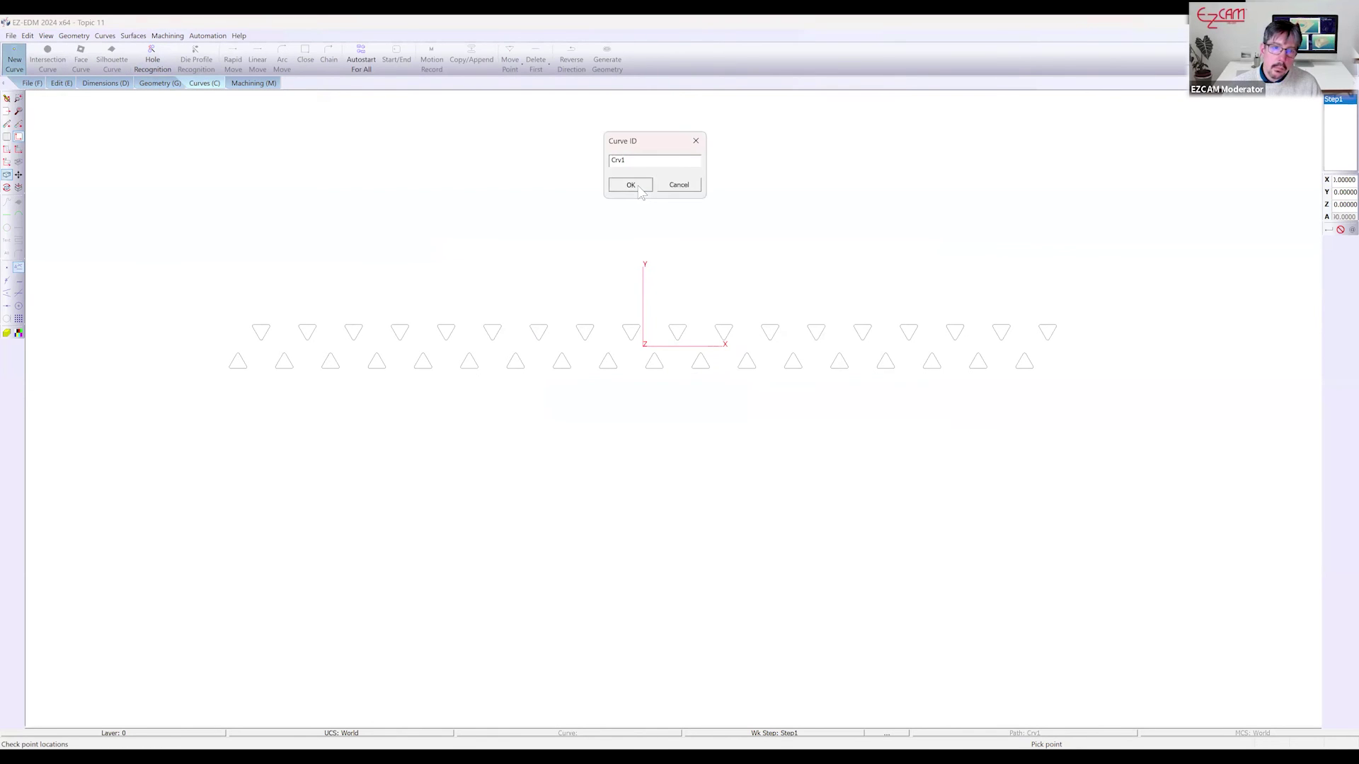
key("Return")
left_click(337, 71)
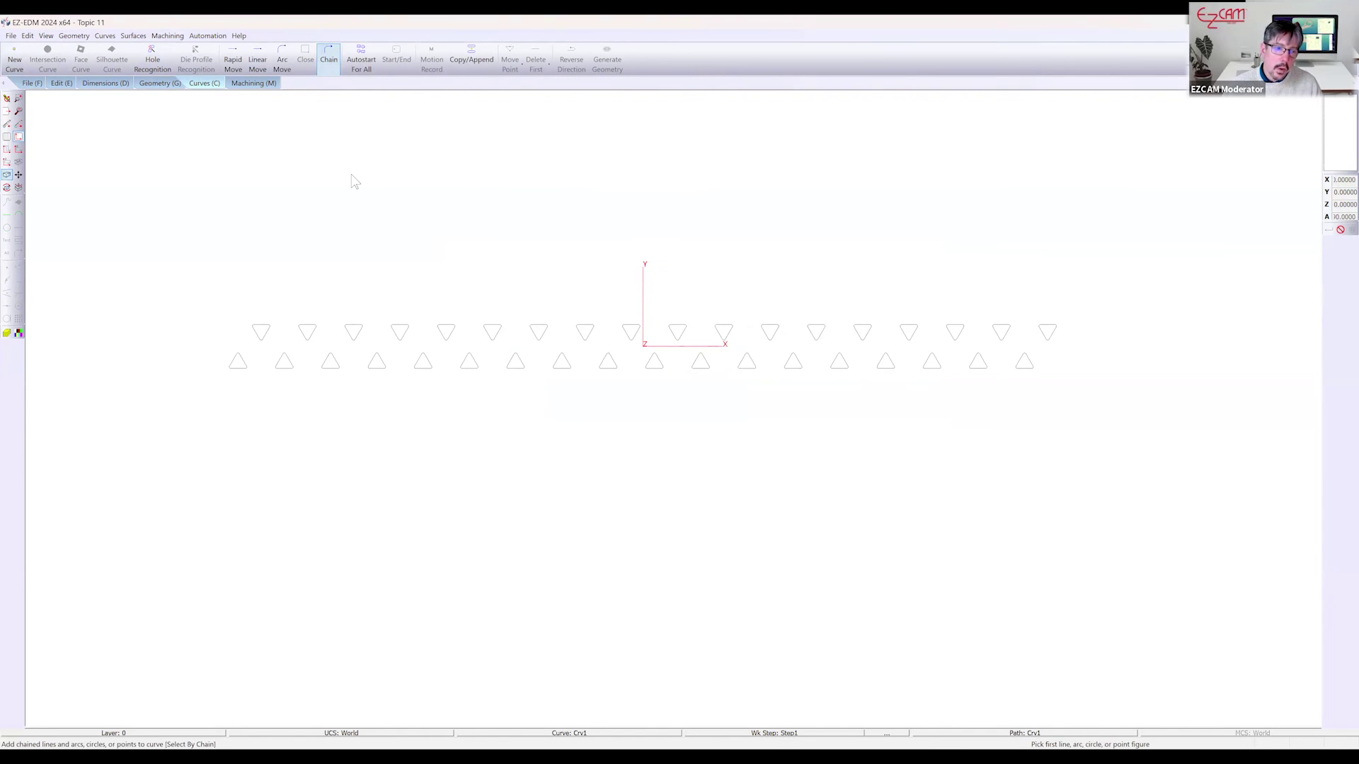
scroll(183, 346, "up", 1)
scroll(183, 349, "up", 2)
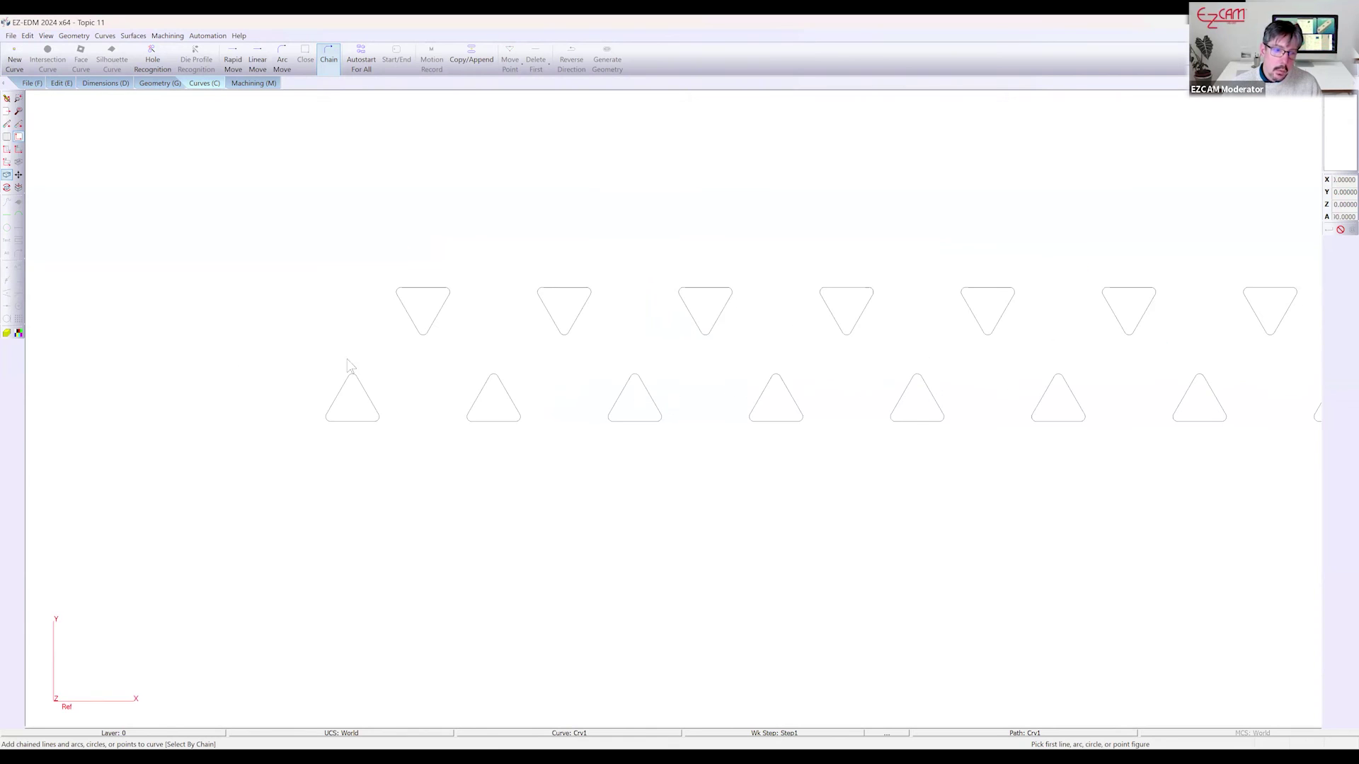
left_click(367, 400)
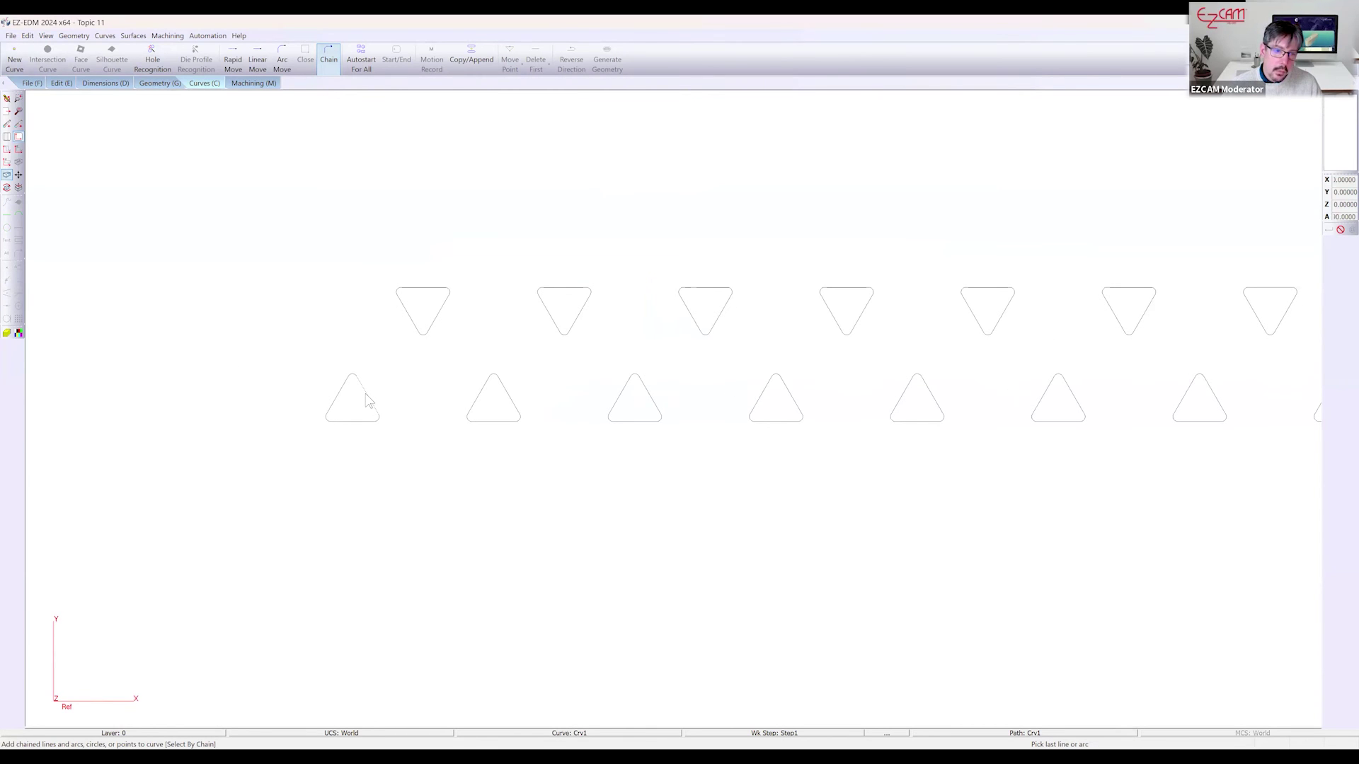
left_click(409, 322)
scroll(270, 291, "down", 4)
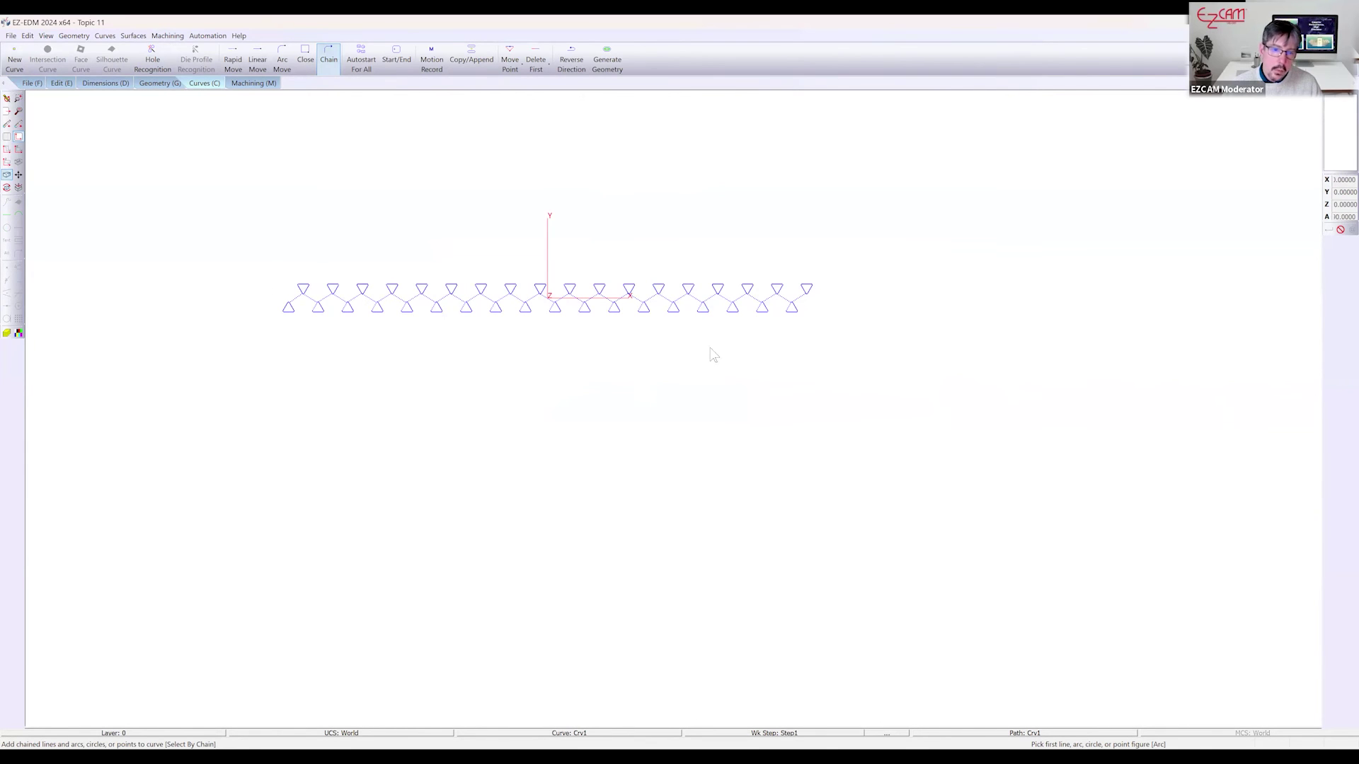
Add automatic start/end points to all the triangles of Crv1 and inspect the lead-in inside the first triangle
scroll(288, 303, "up", 4)
scroll(290, 297, "up", 1)
left_click(367, 62)
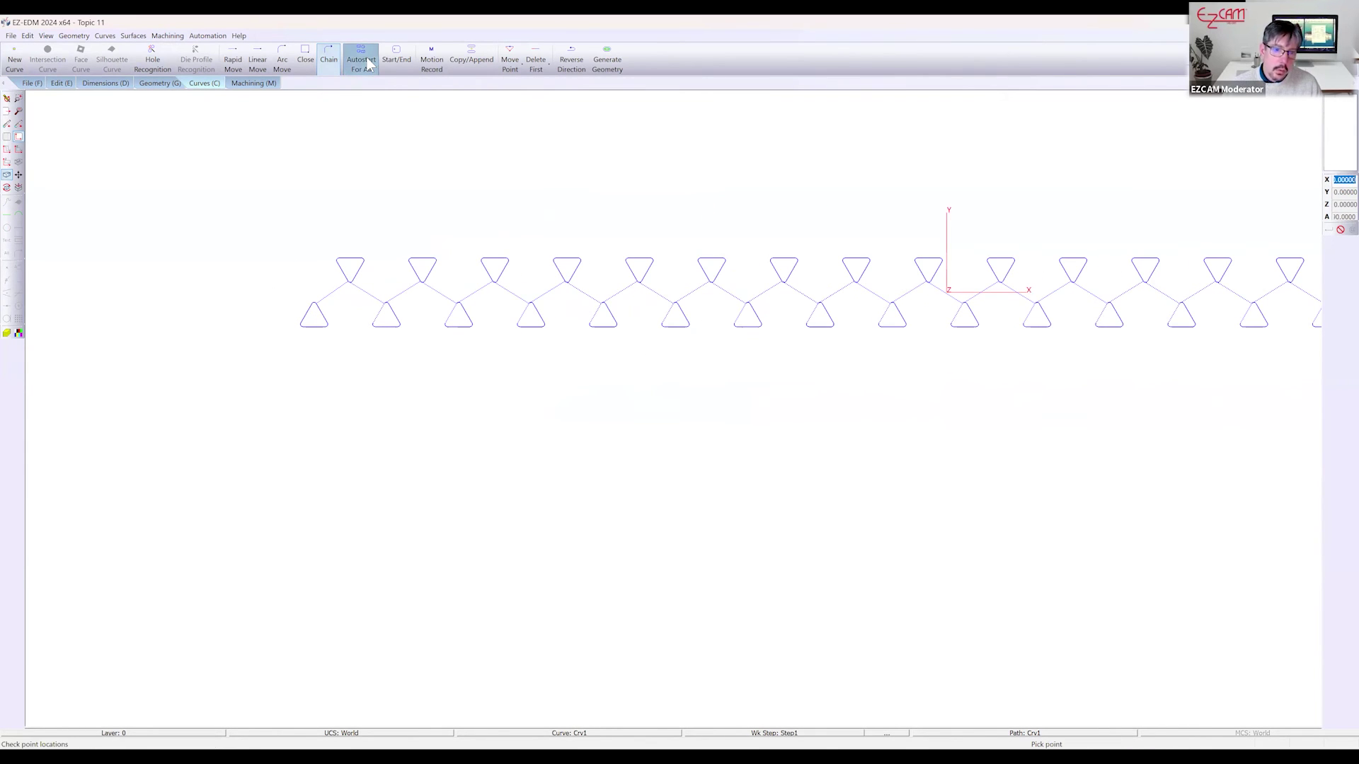
left_click(637, 477)
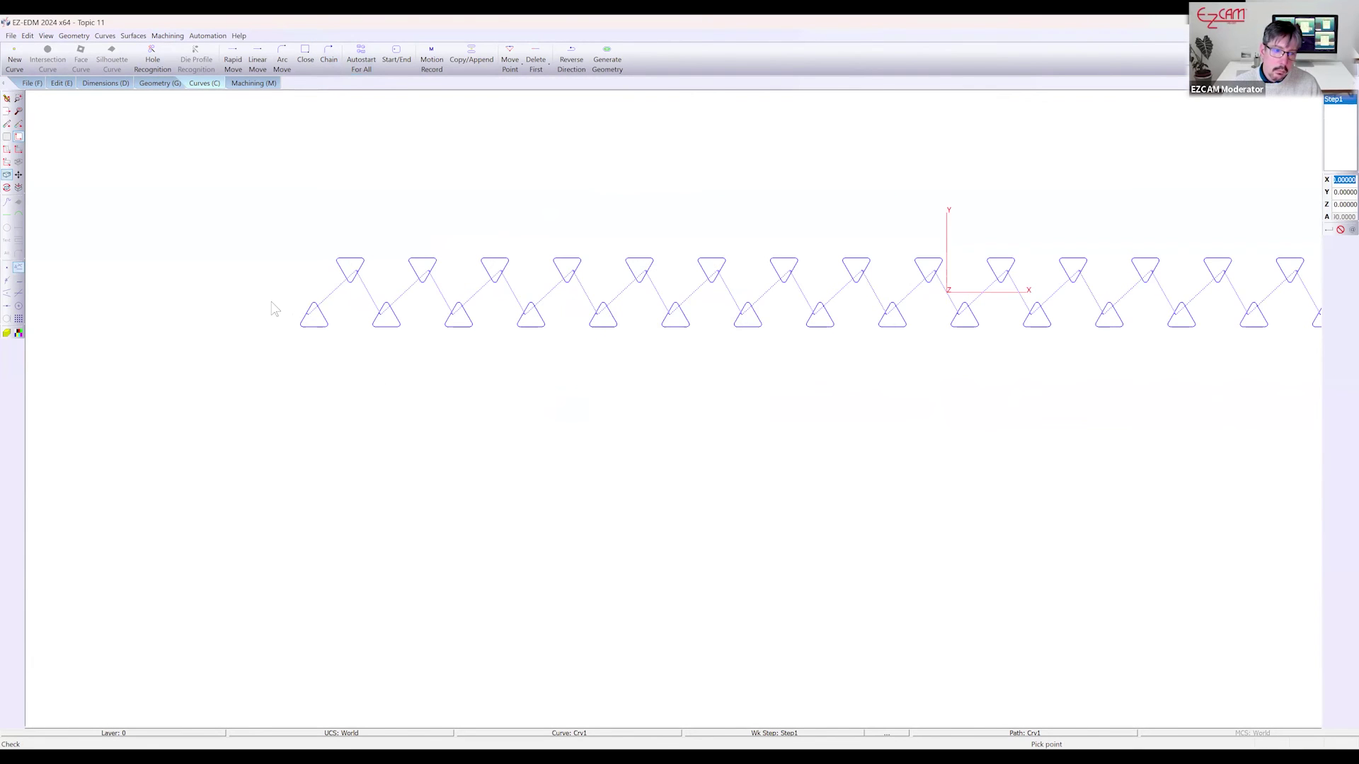
scroll(283, 306, "up", 4)
scroll(347, 291, "up", 7)
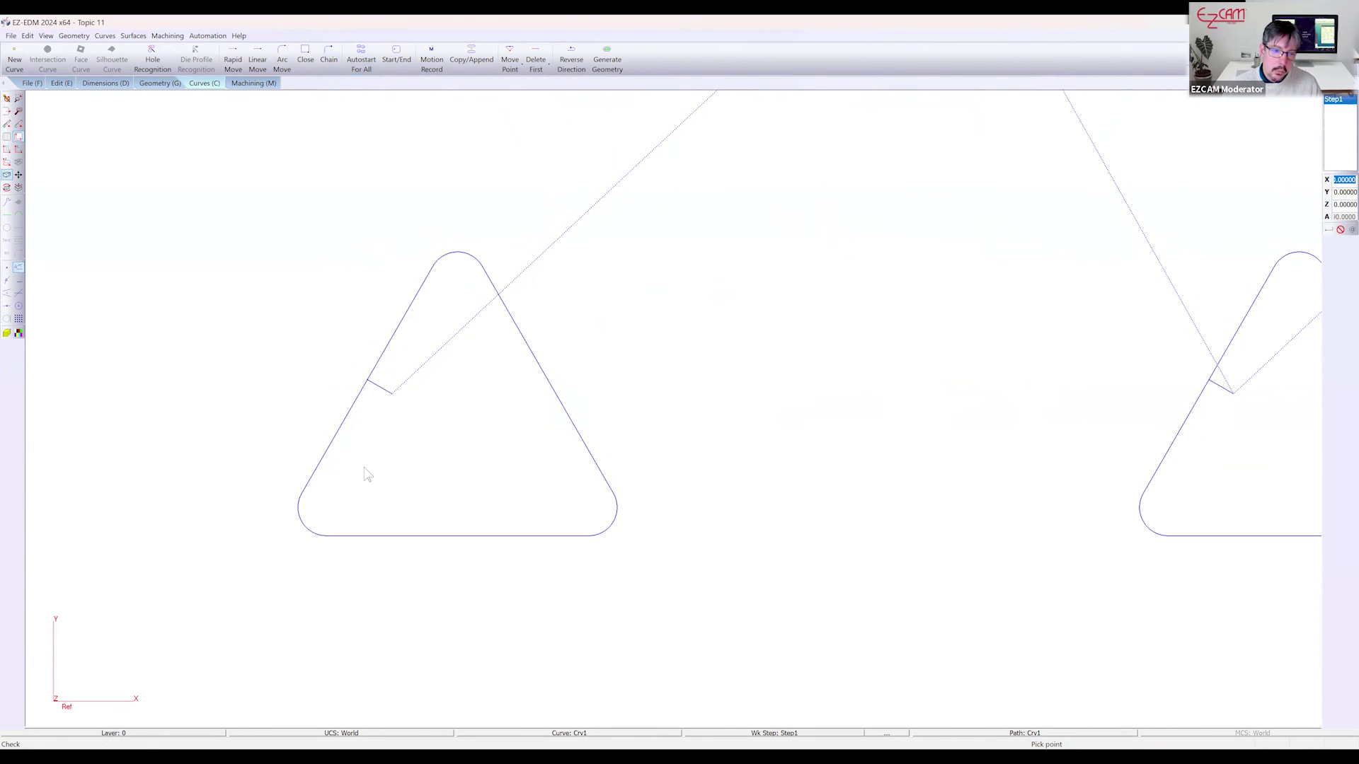
Create a contour work step Step2 for curve Crv1 and change its cycle to Pocketing
left_click(263, 84)
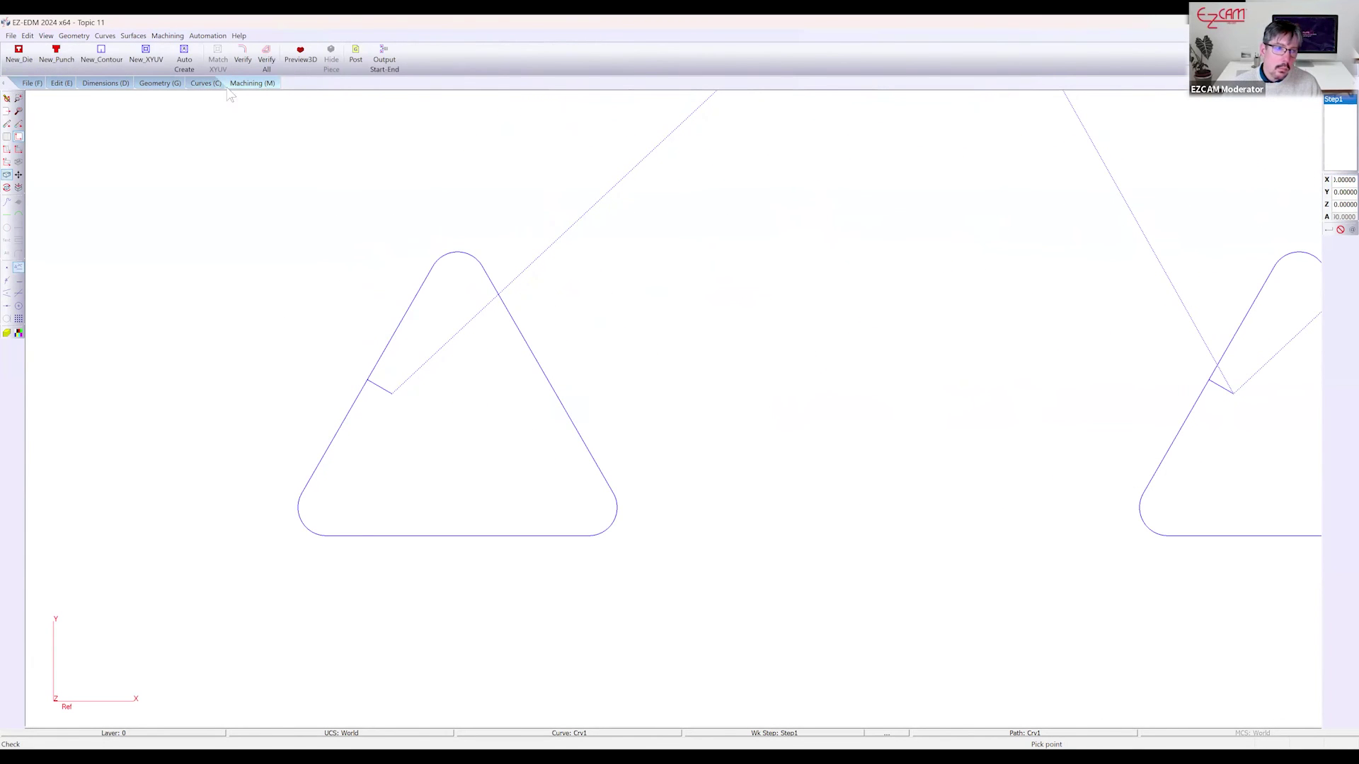
left_click(113, 59)
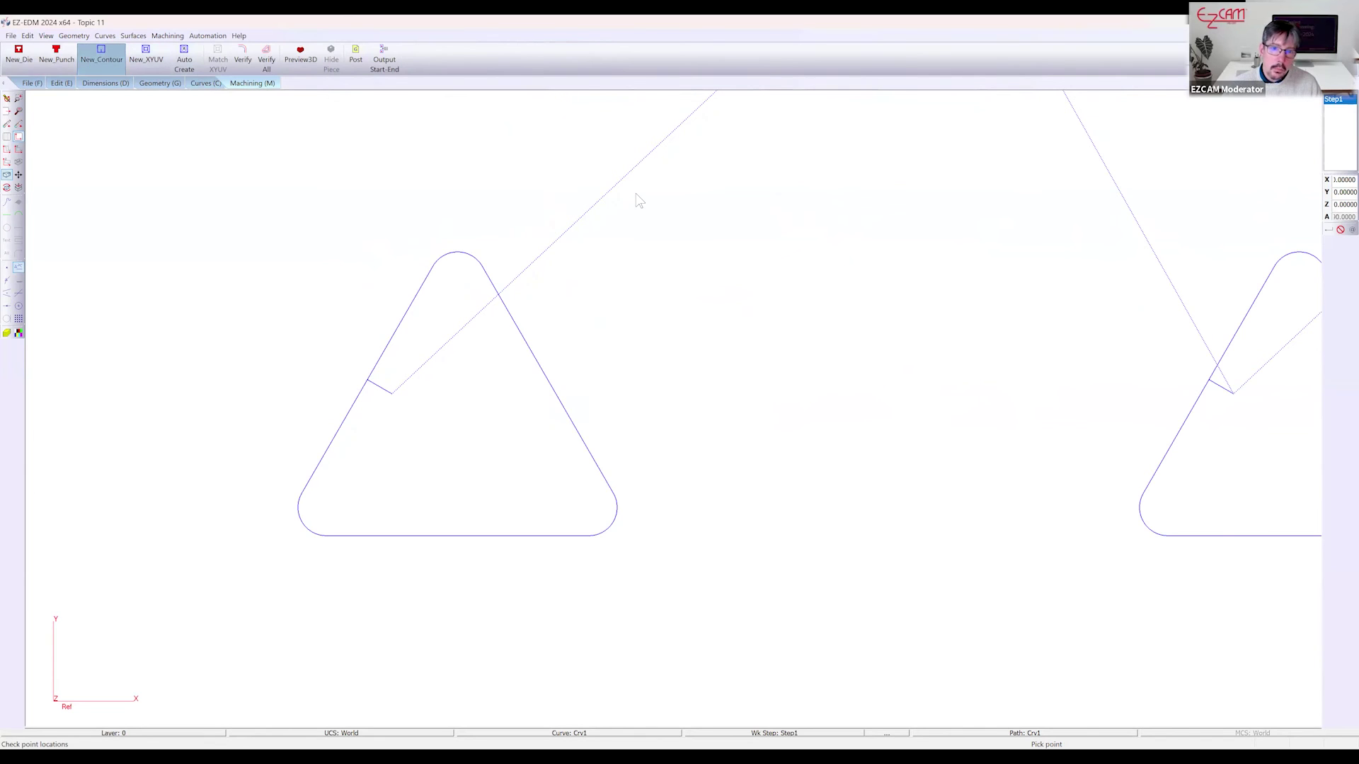
key("Return")
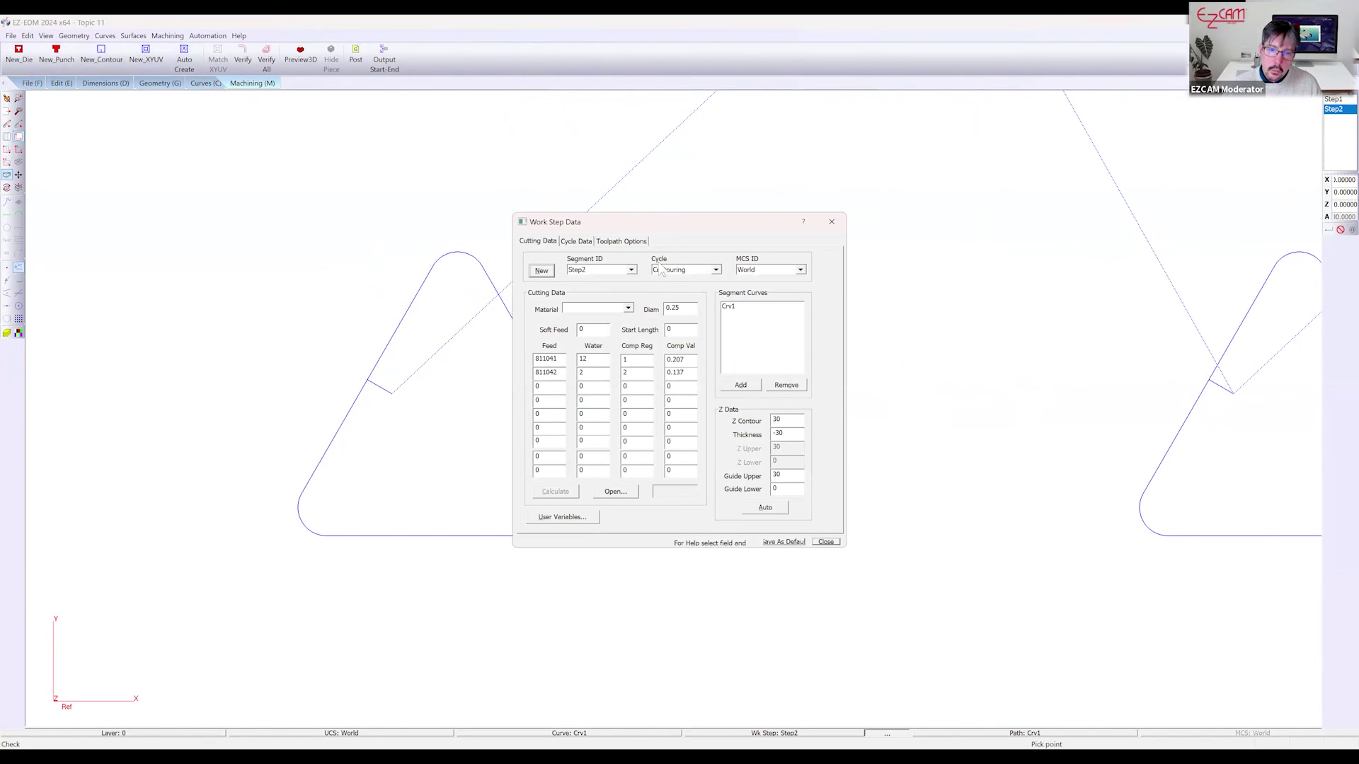
left_click(716, 271)
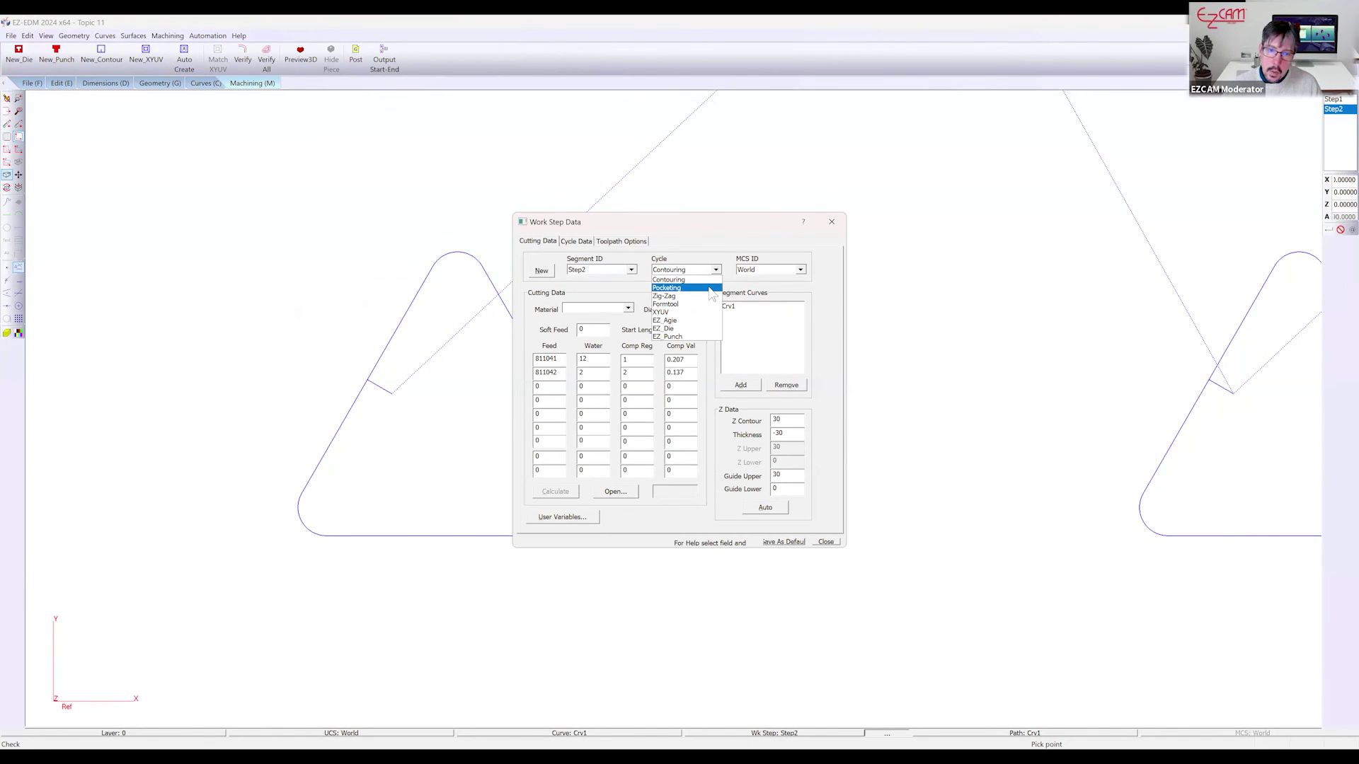
left_click(707, 288)
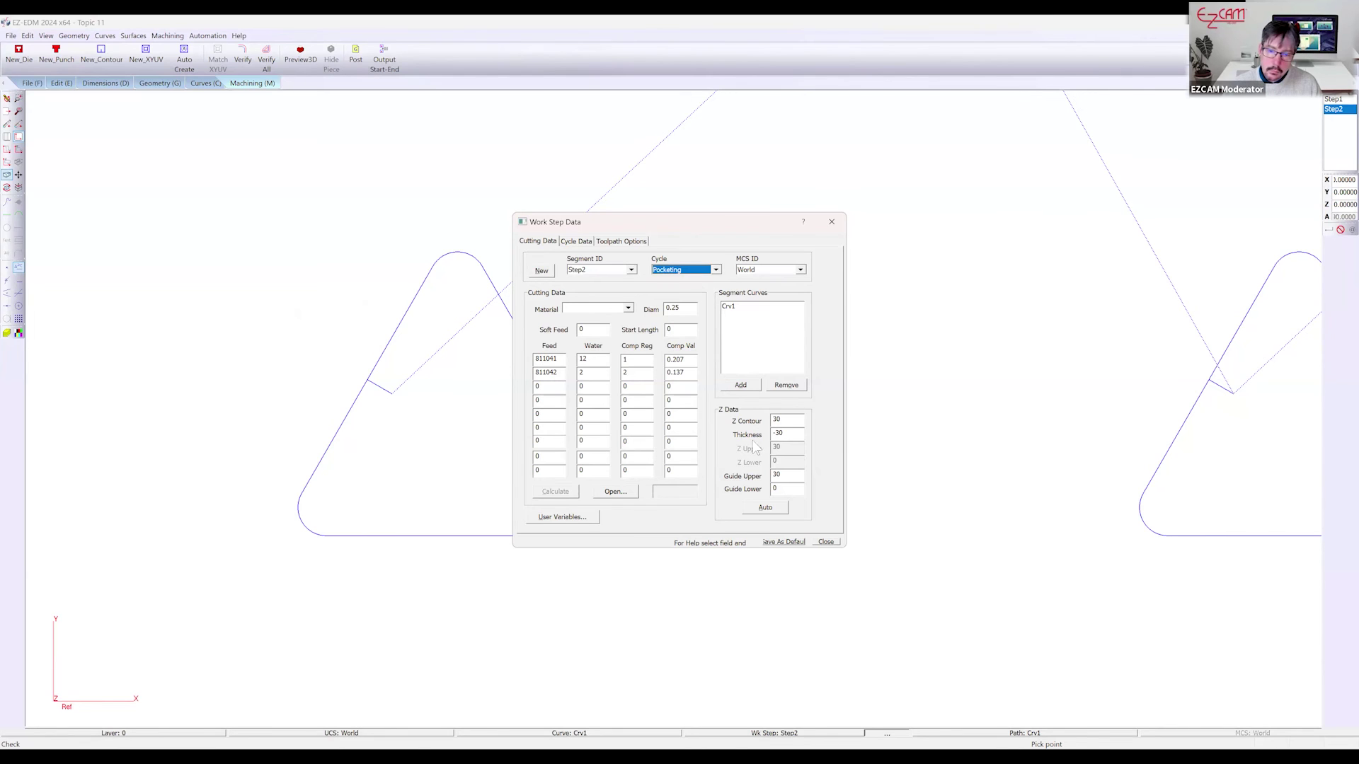
left_click(825, 543)
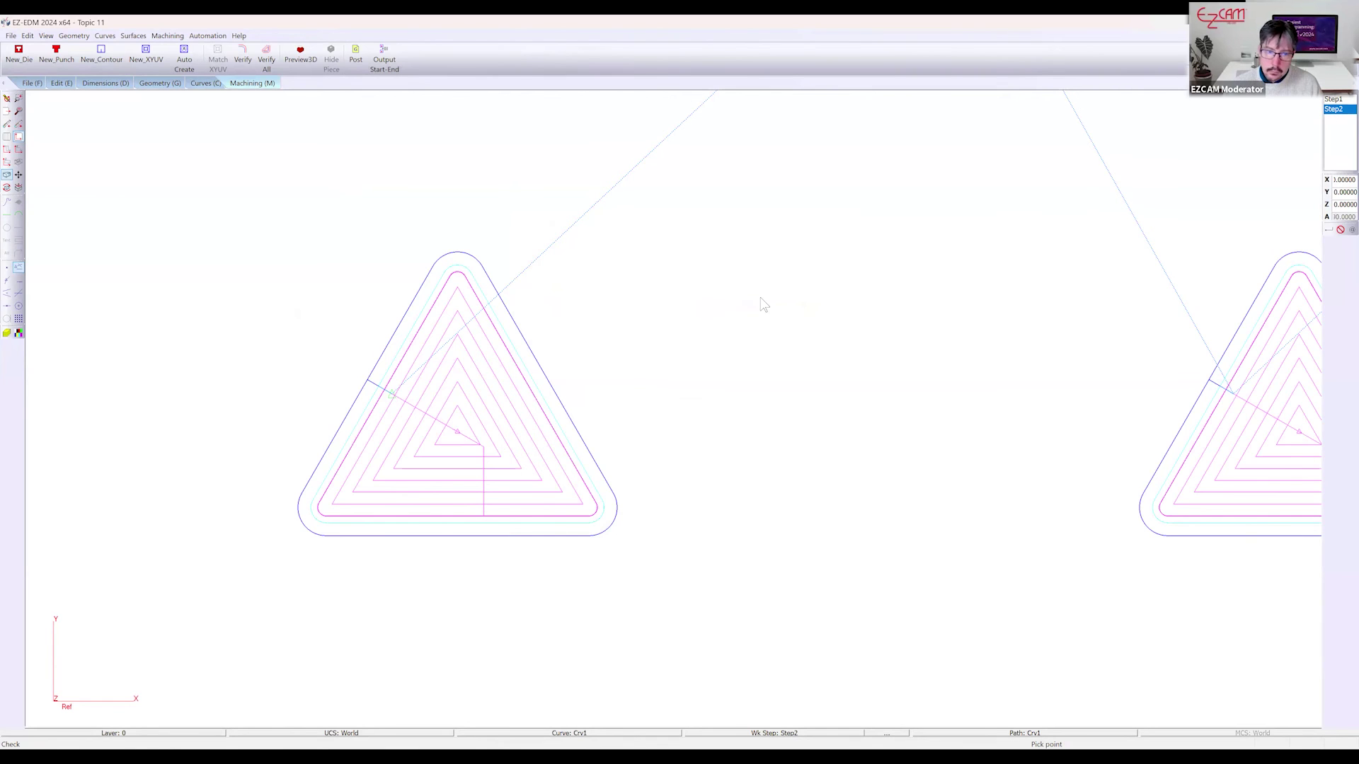
Enable the Radial option in Step2's cycle data and verify the pocketing toolpath on the triangles
left_click(887, 734)
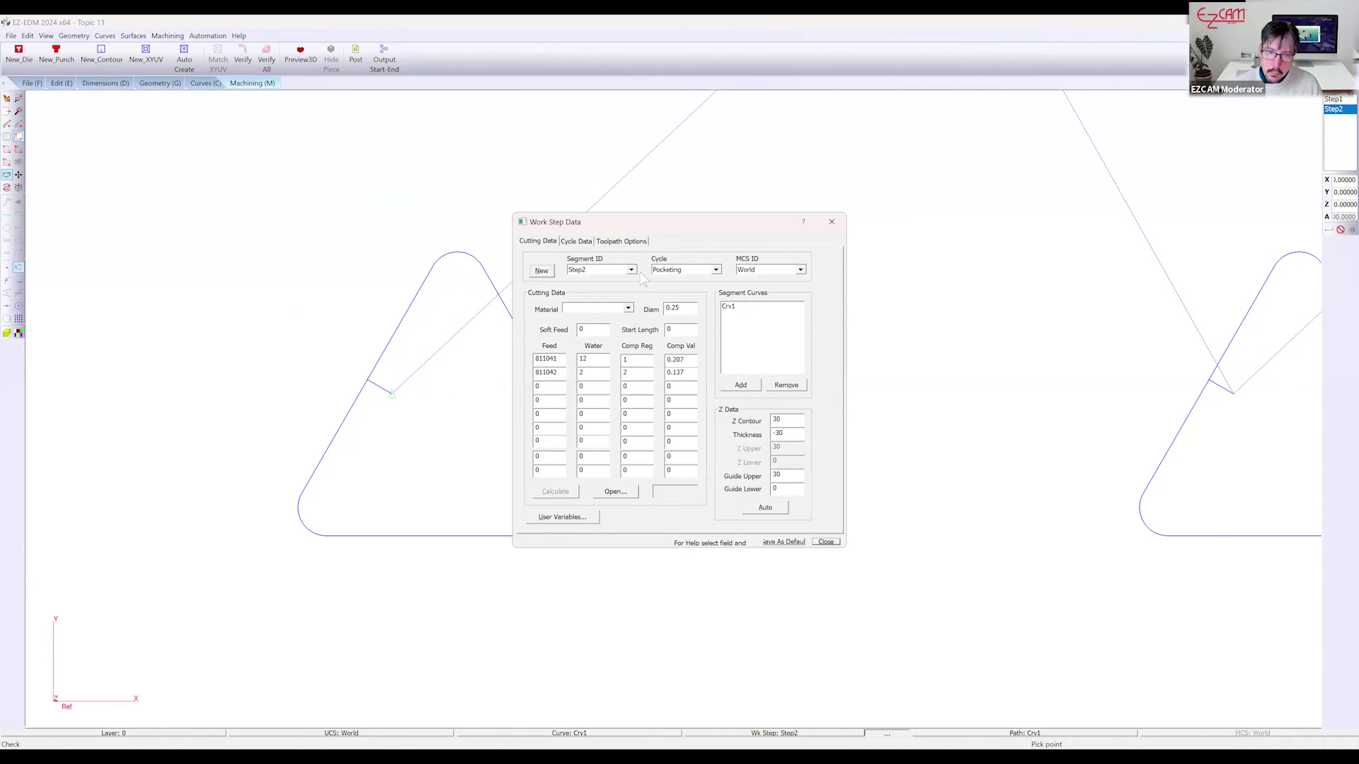
left_click_drag(729, 481, 723, 489)
left_click(584, 244)
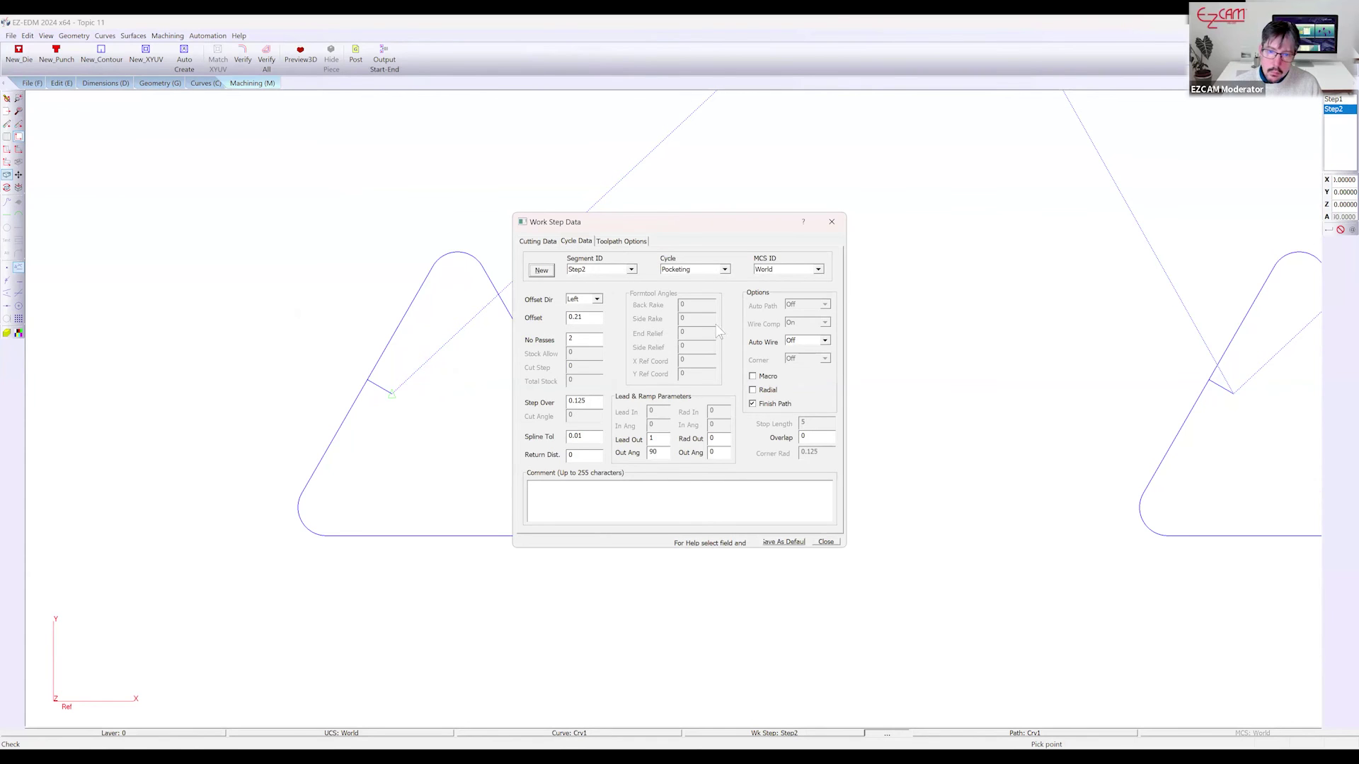
left_click(753, 389)
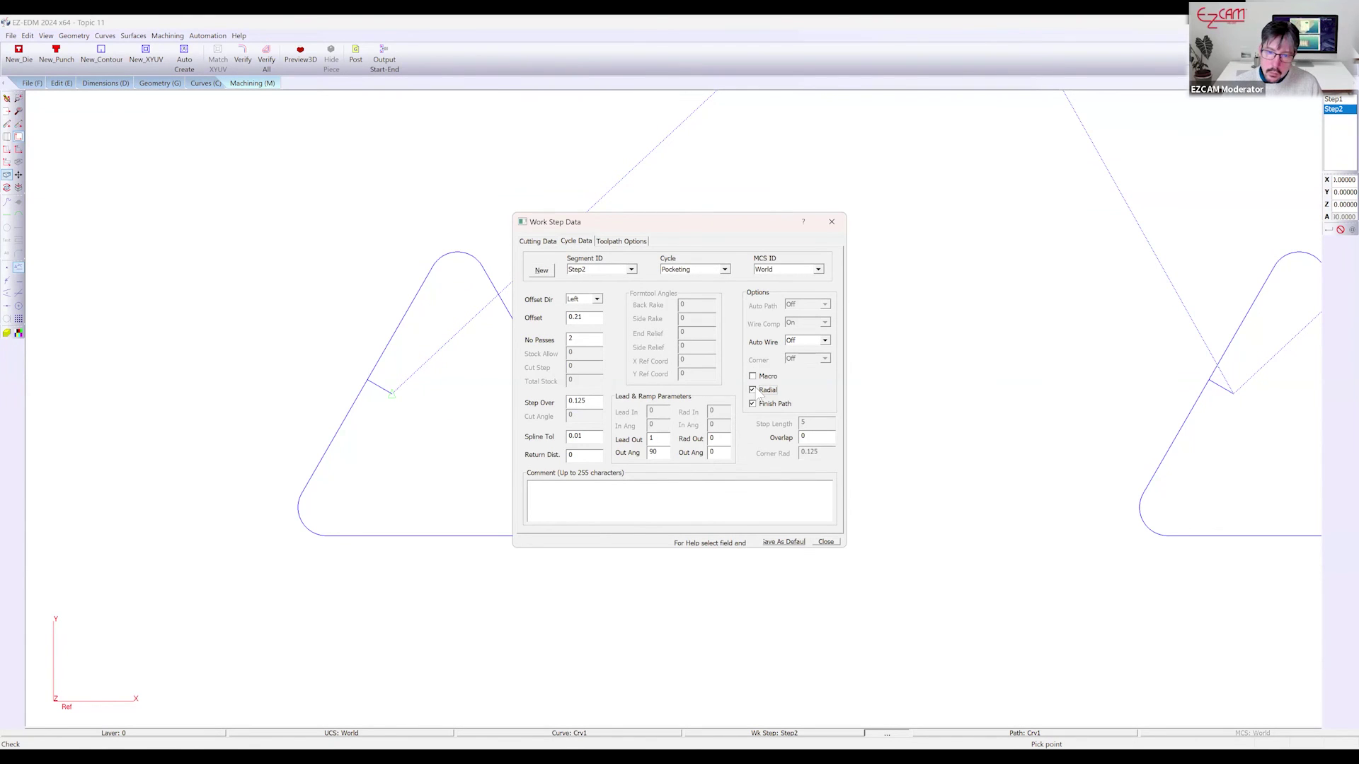
left_click(825, 542)
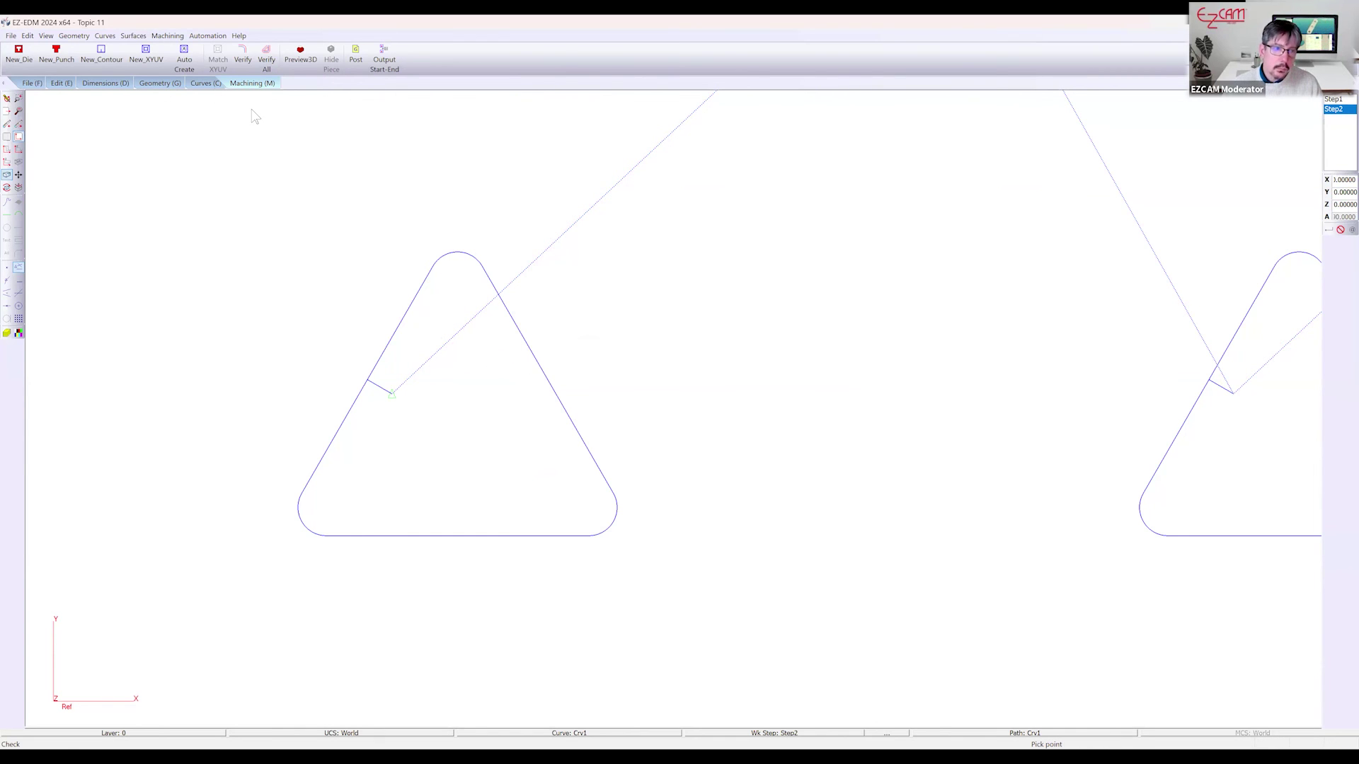
left_click(243, 62)
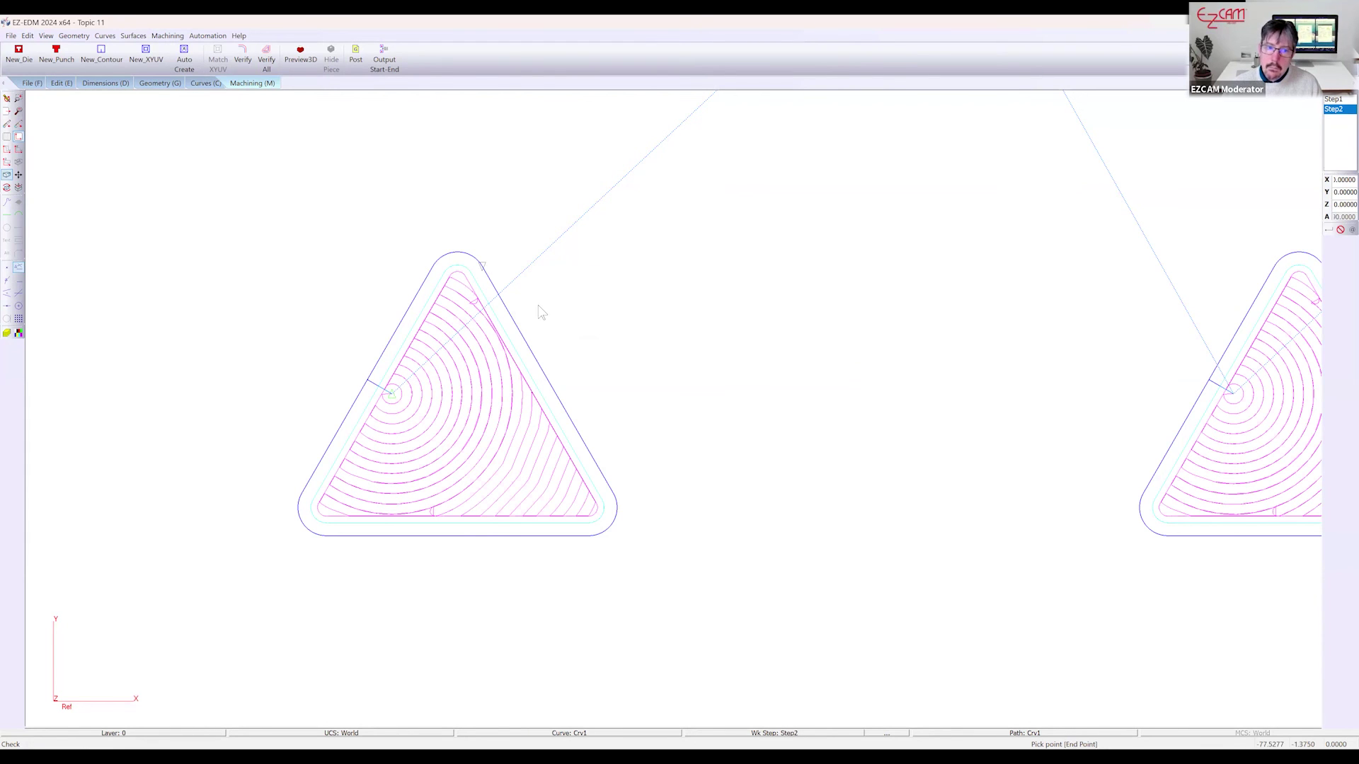
Check the thickness and guide values in Step2's Z data, and verify the pocketing toolpath again
left_click(1336, 111)
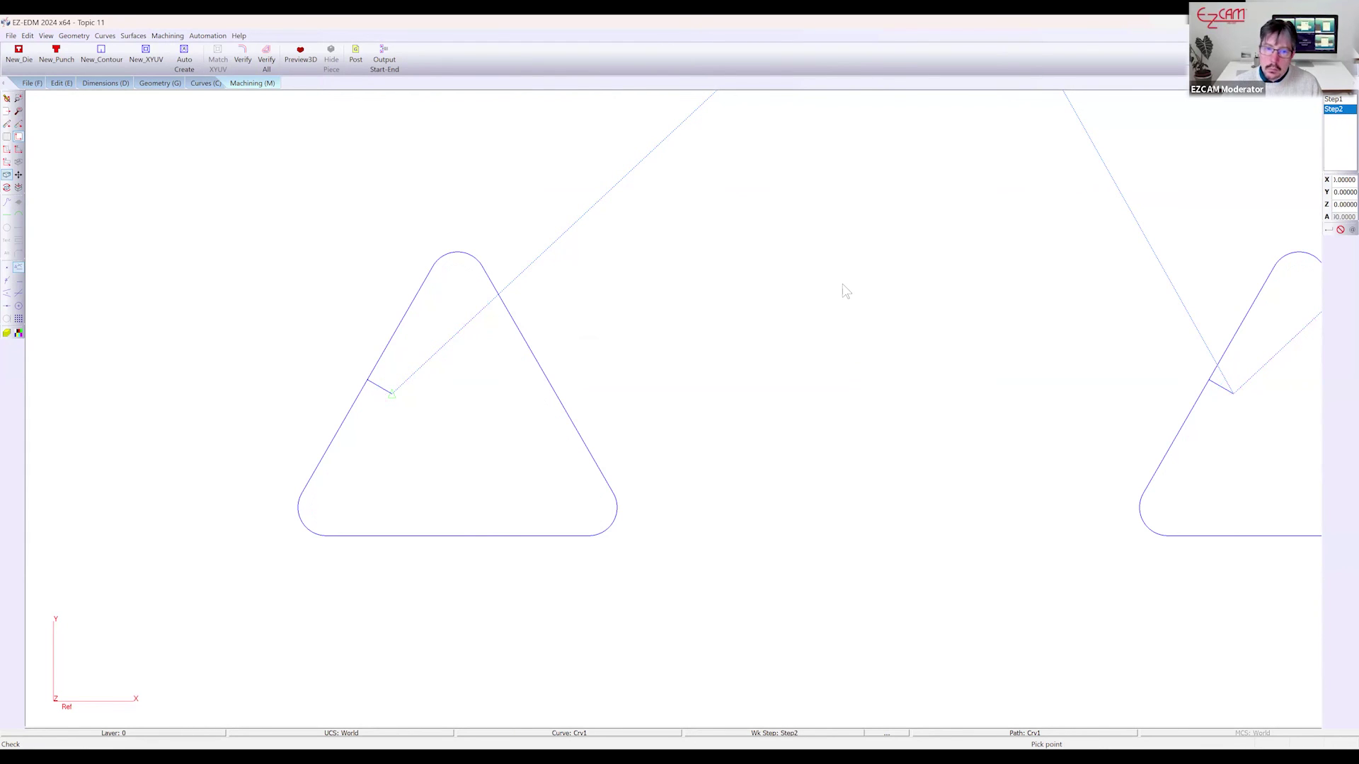
left_click(887, 734)
left_click_drag(786, 432, 748, 491)
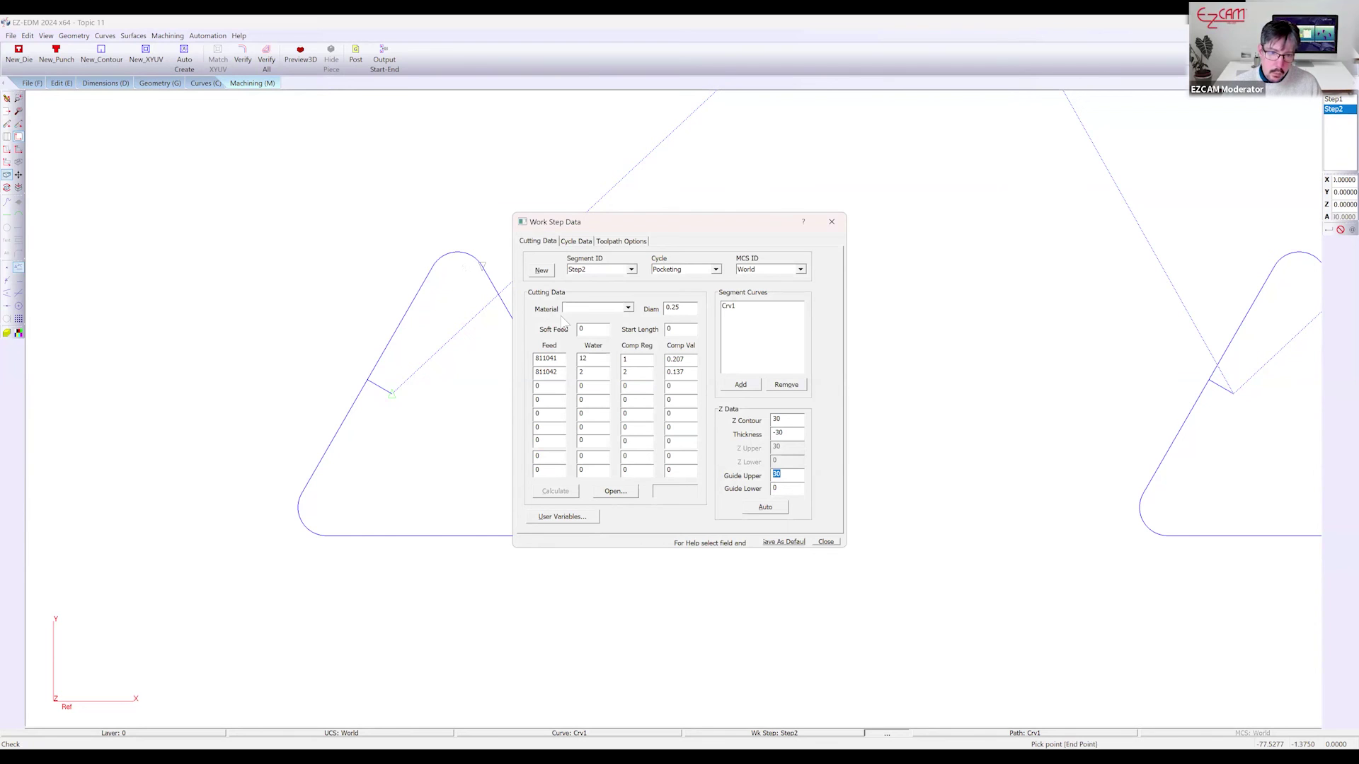
key("Tab")
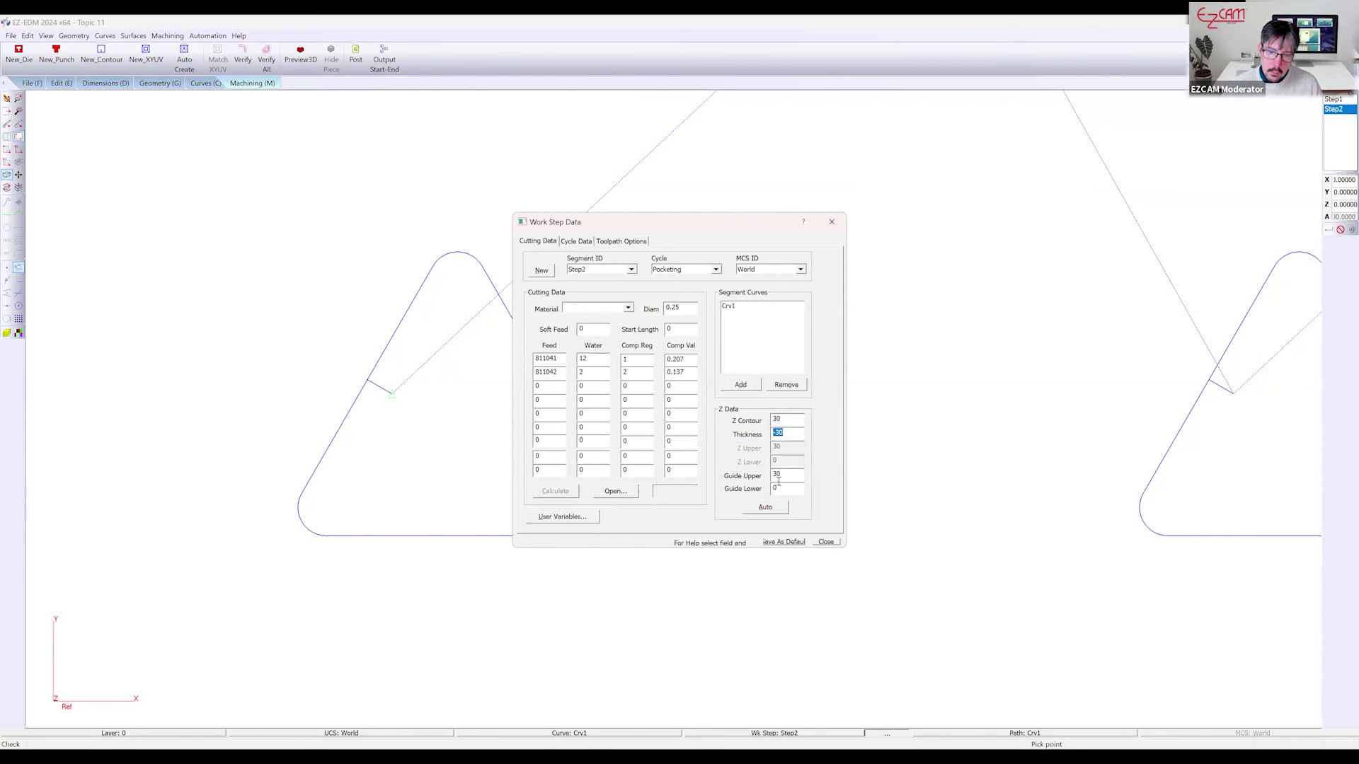
key("Tab")
left_click(826, 543)
left_click(244, 51)
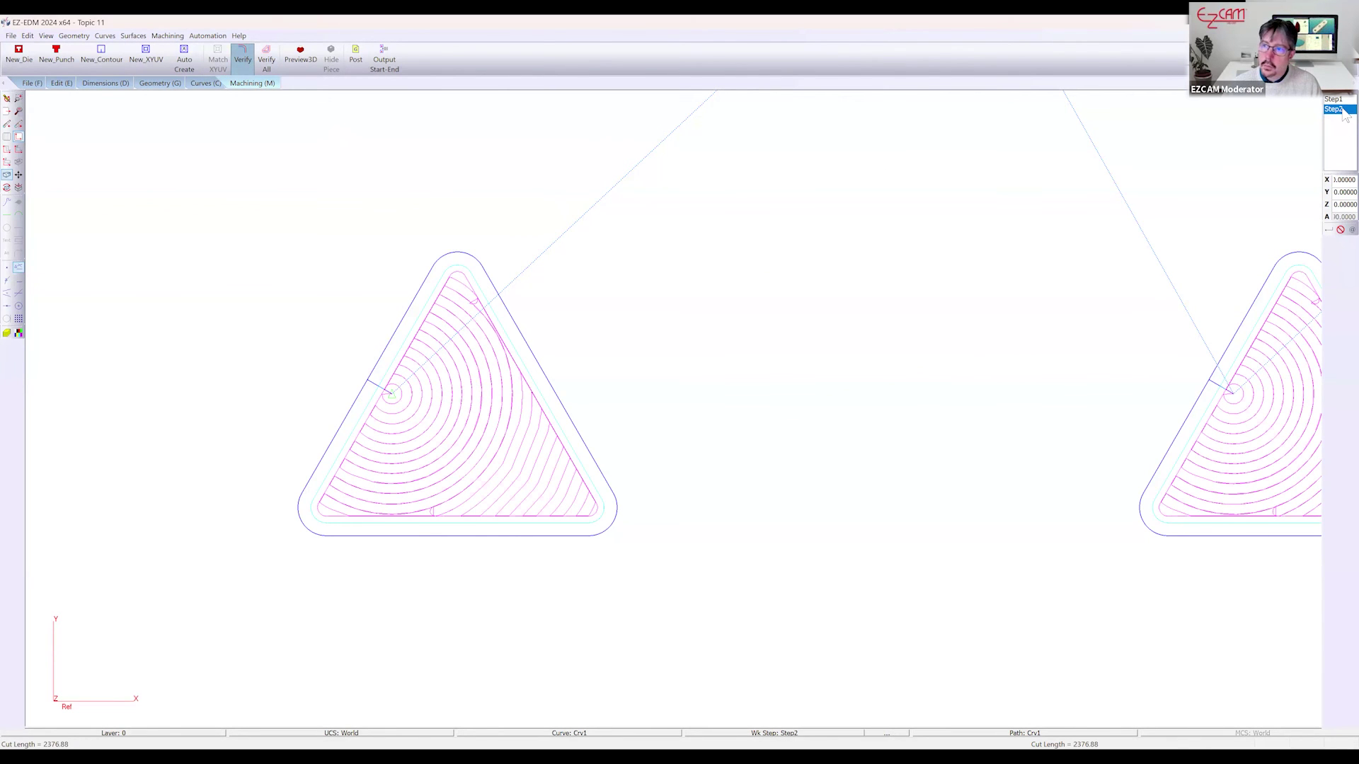
Change Step2's cycle to Zig-Zag, set its Lead Out to 0 and enable the Finish Path option
left_click(713, 268)
left_click(707, 295)
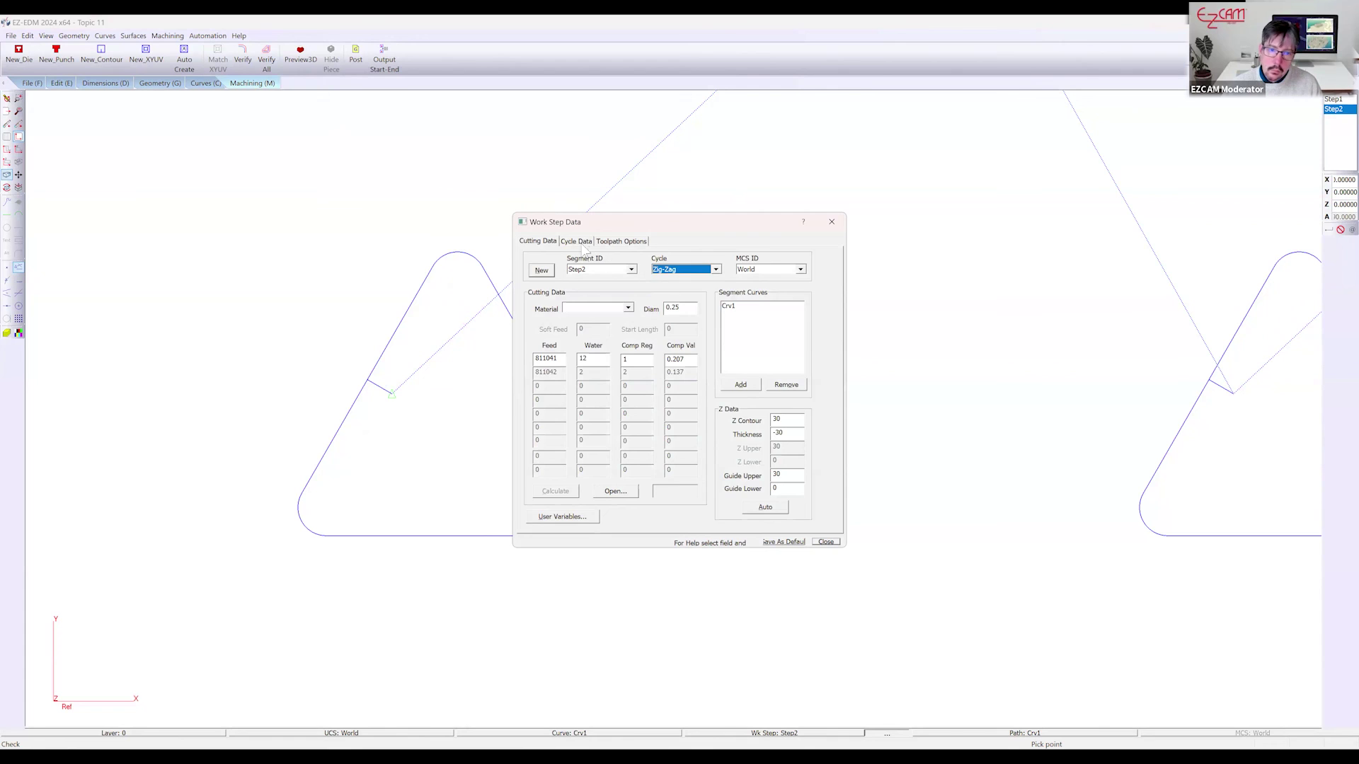
left_click(581, 243)
double_click(593, 401)
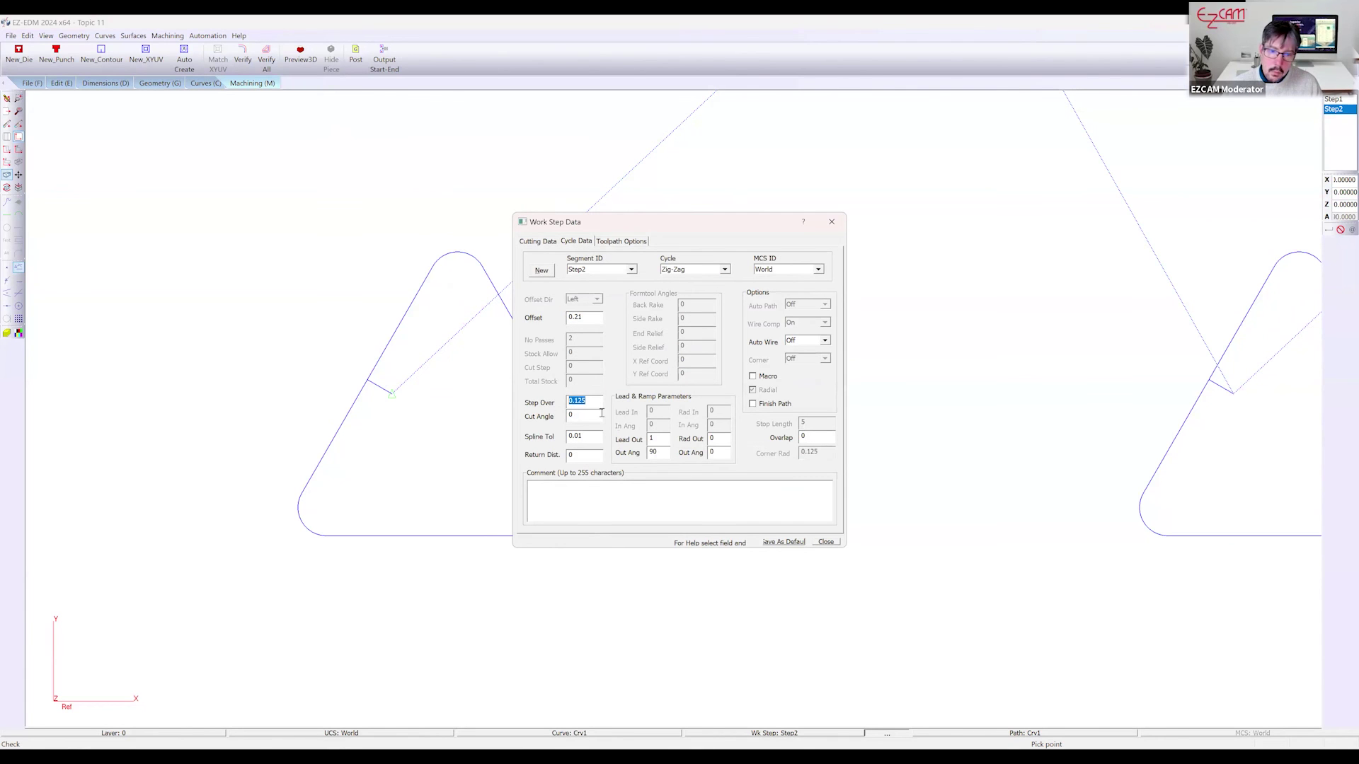
double_click(661, 440)
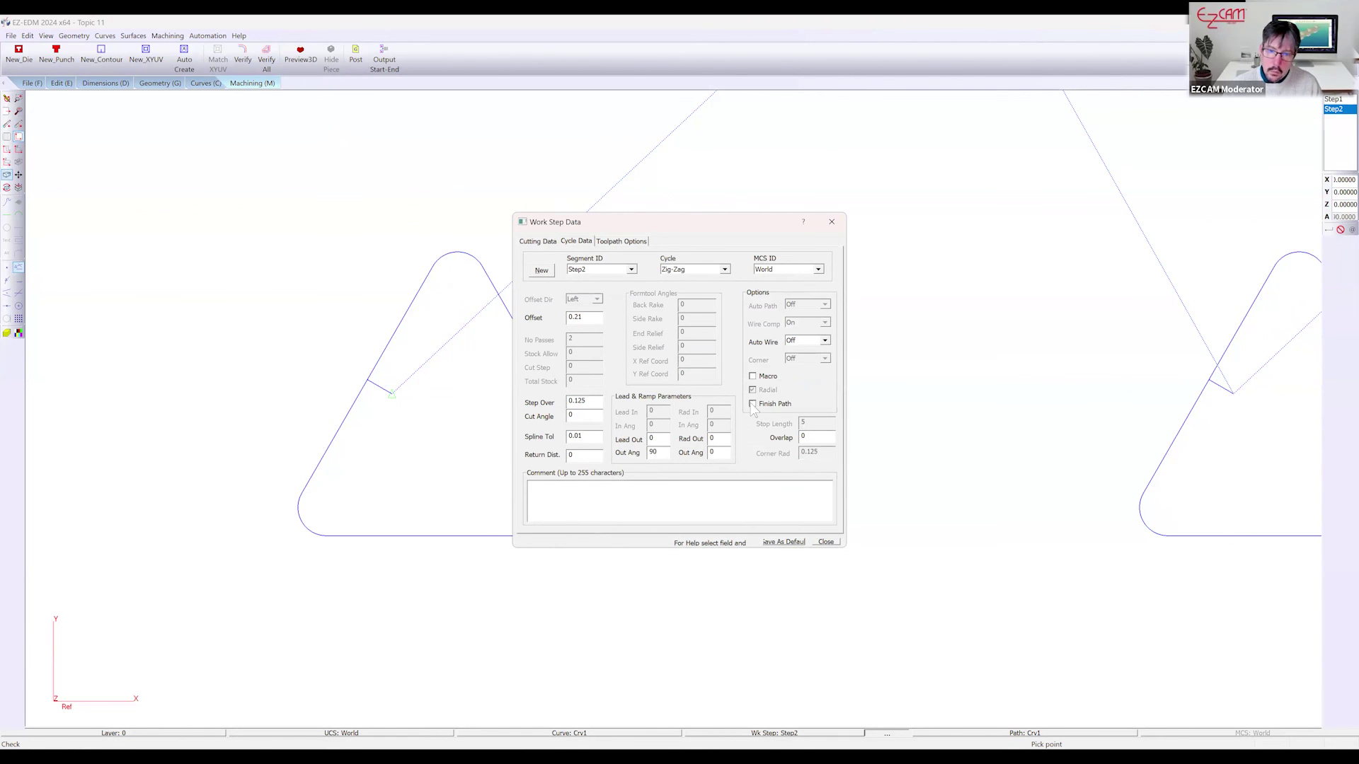
left_click(825, 542)
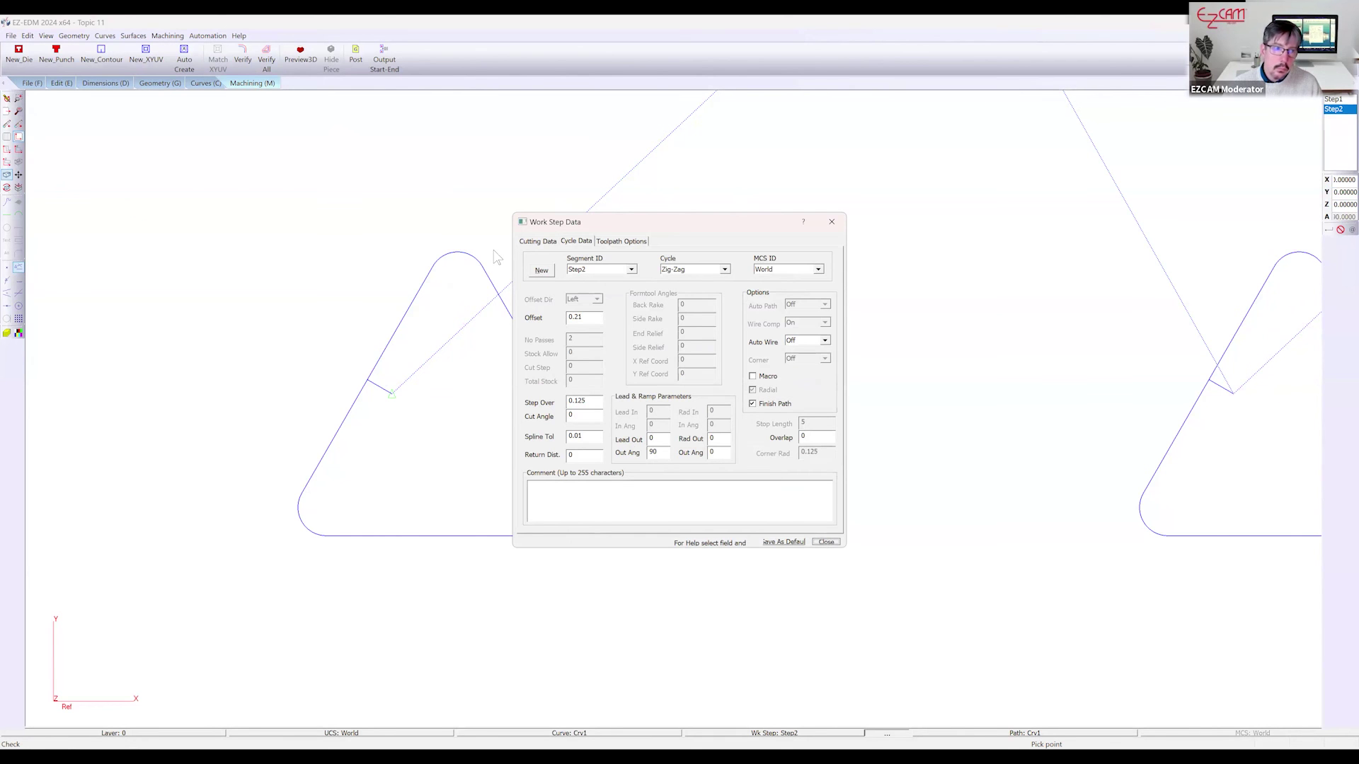
Verify the zig-zag toolpath of Step2 and inspect it across both rows of triangles
left_click(243, 60)
scroll(402, 361, "down", 5)
scroll(401, 358, "down", 6)
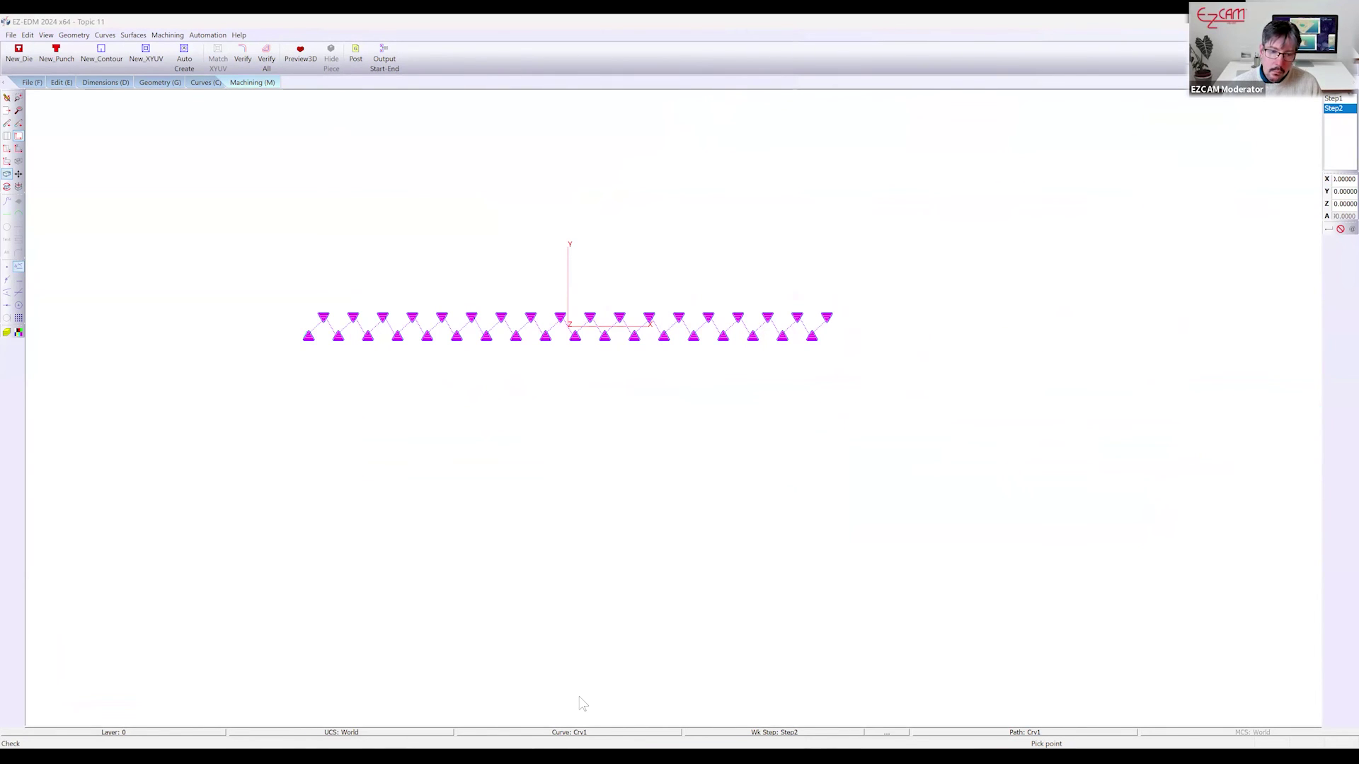
Switch to the PowerPoint presenter view and advance to the Communication & Post-processing slide
key("alt+Tab")
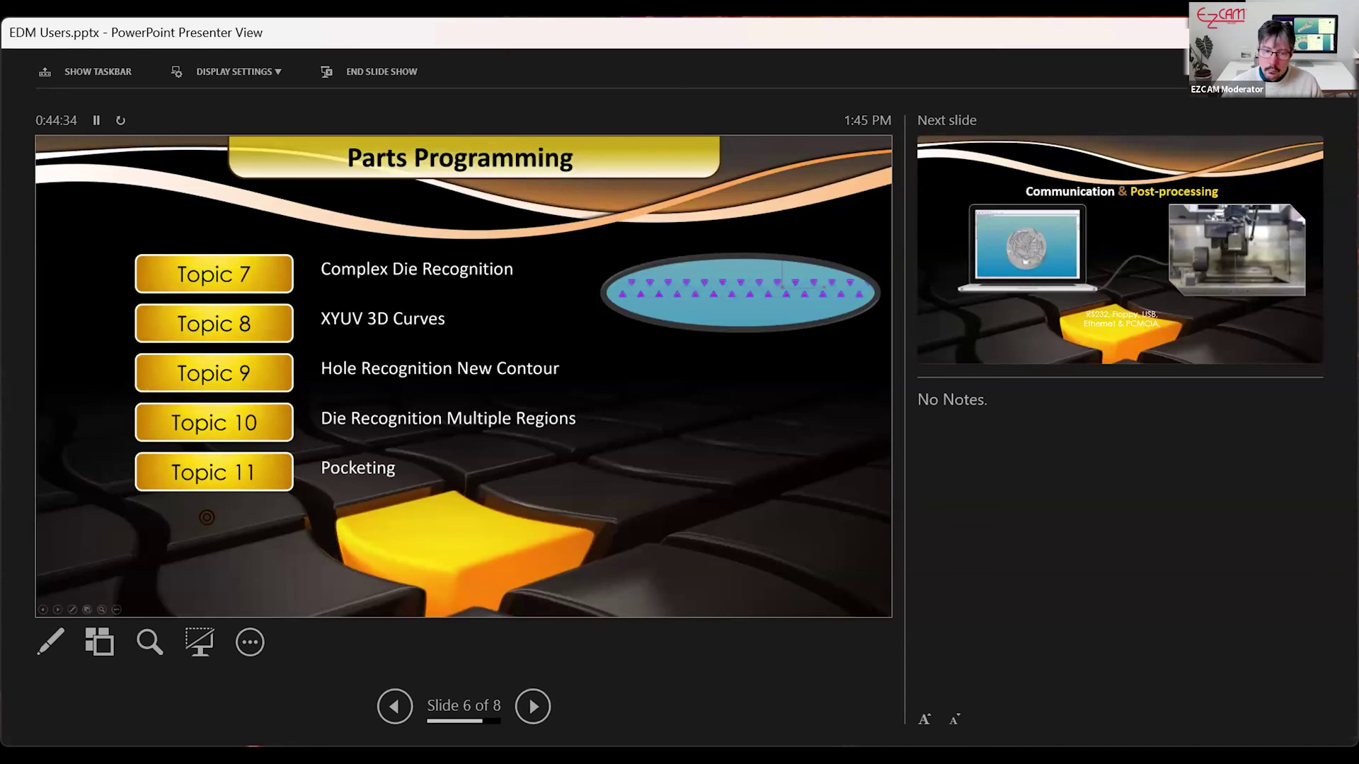
key("Right")
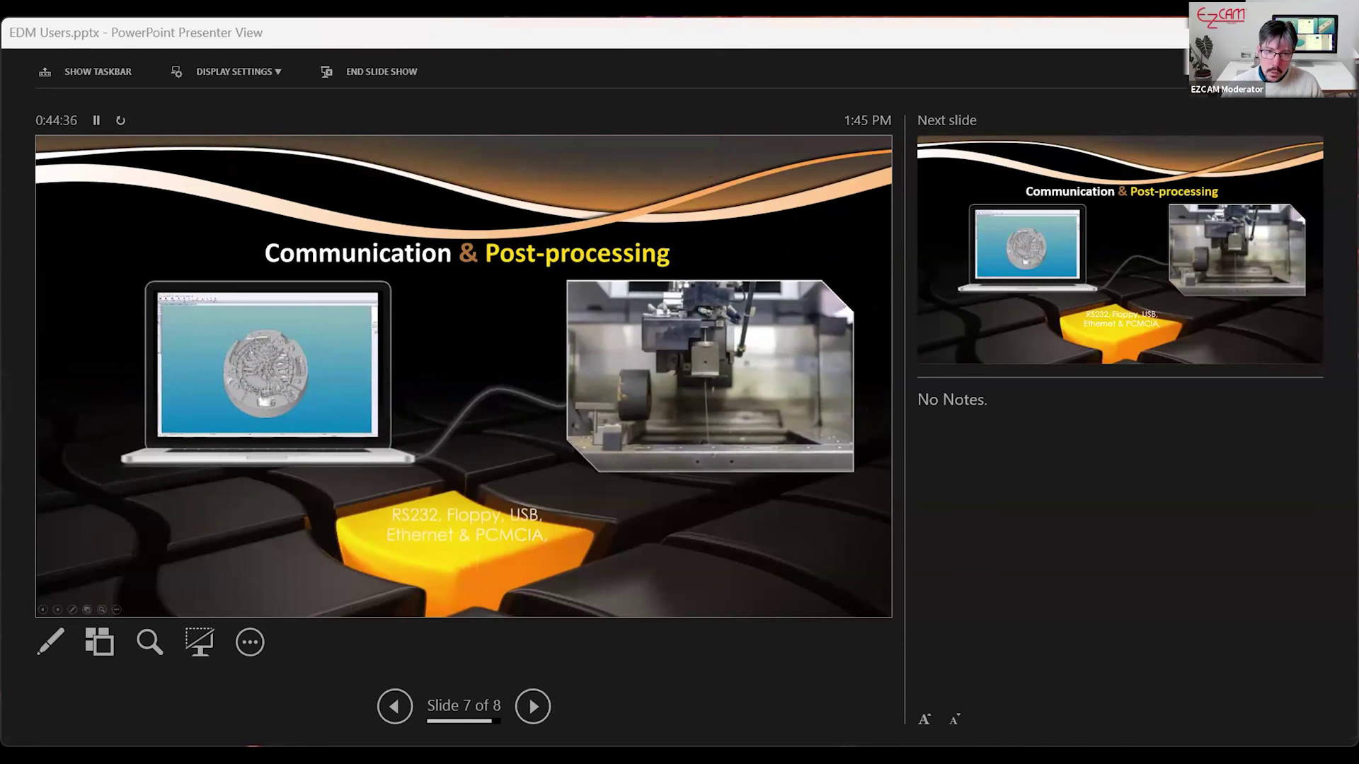